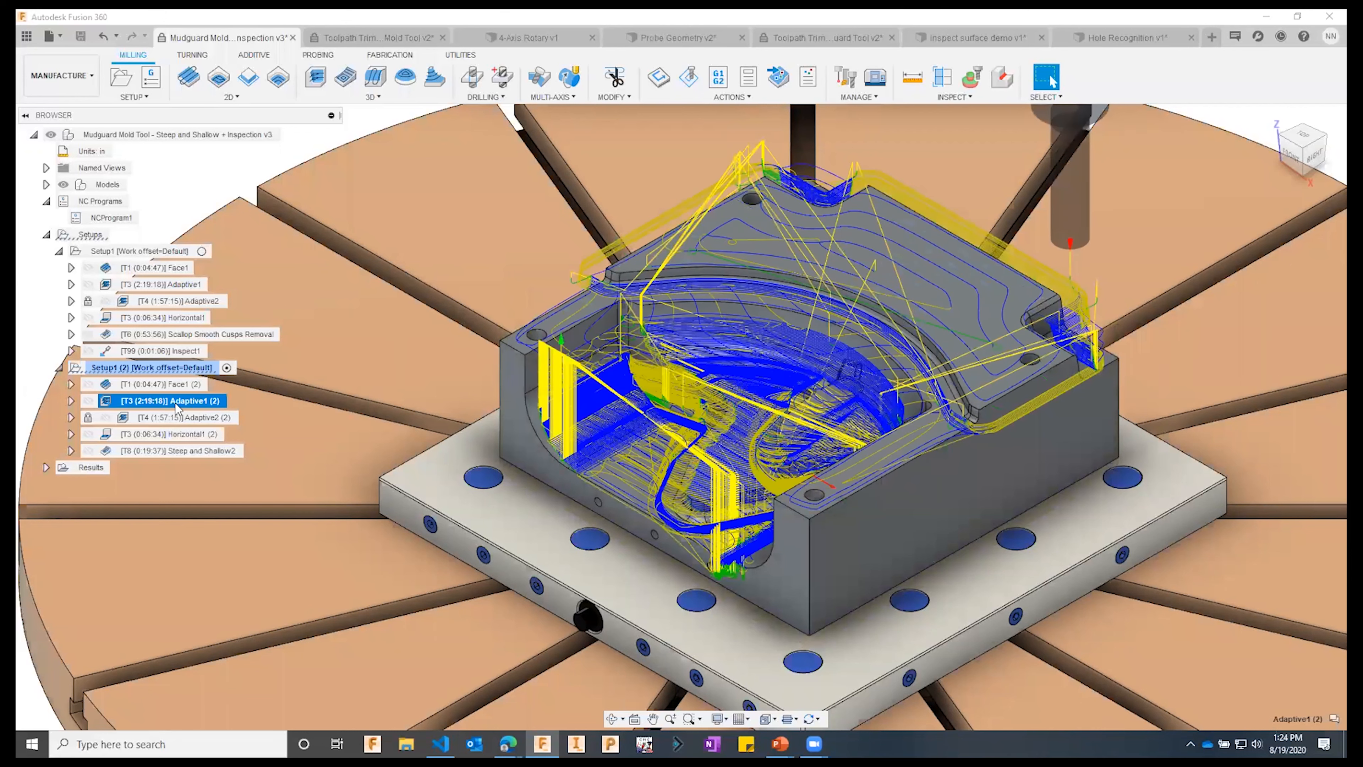
# - Add a Steep and Shallow operation to the second setup with tool 6, the 10 mm ball end mill
pyautogui.click(180, 423)
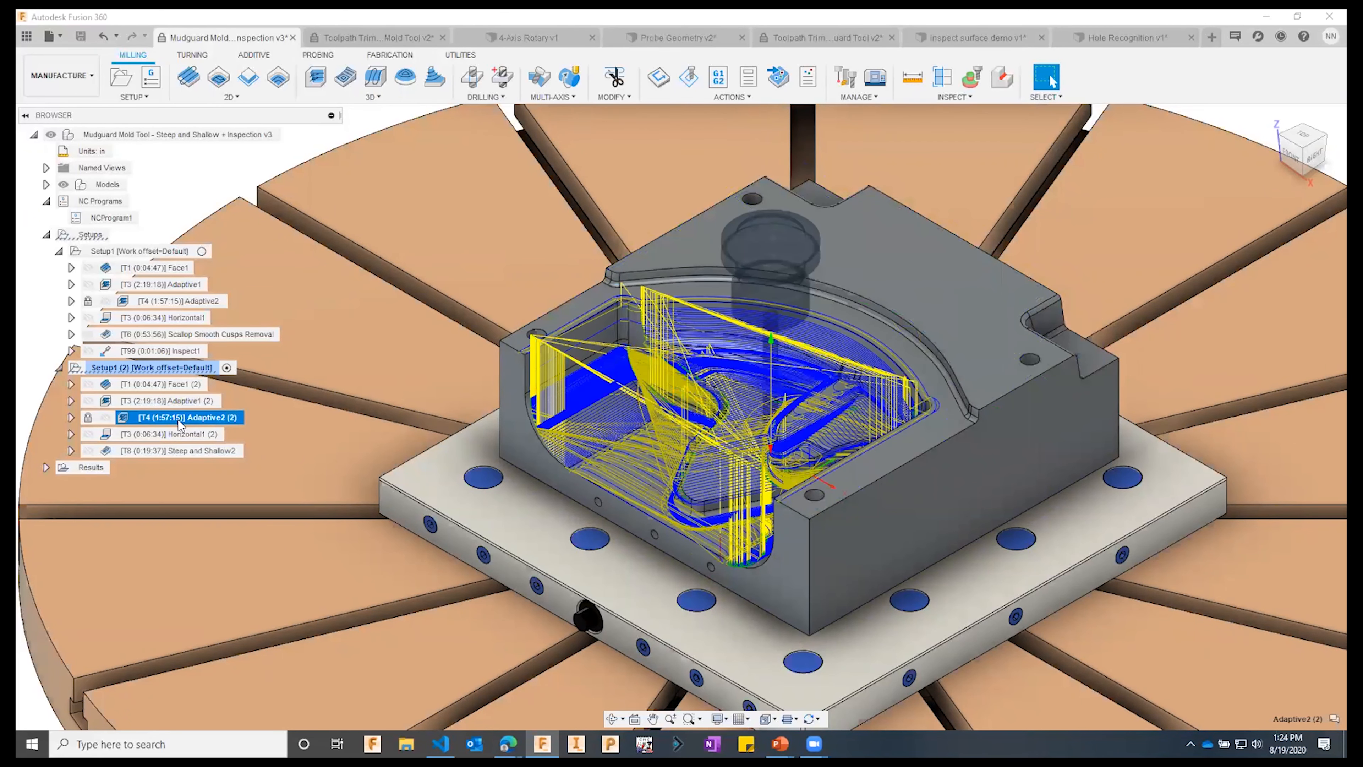
pyautogui.click(187, 435)
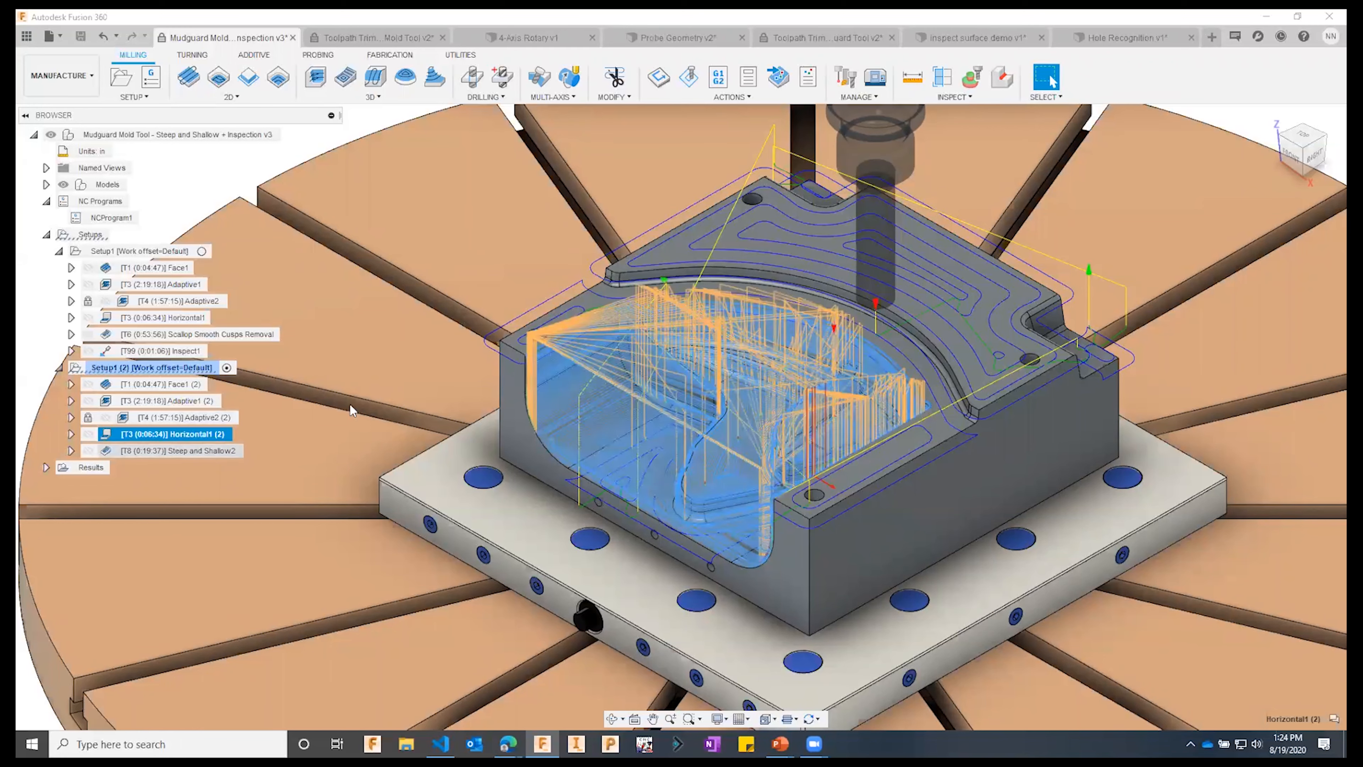
pyautogui.click(374, 96)
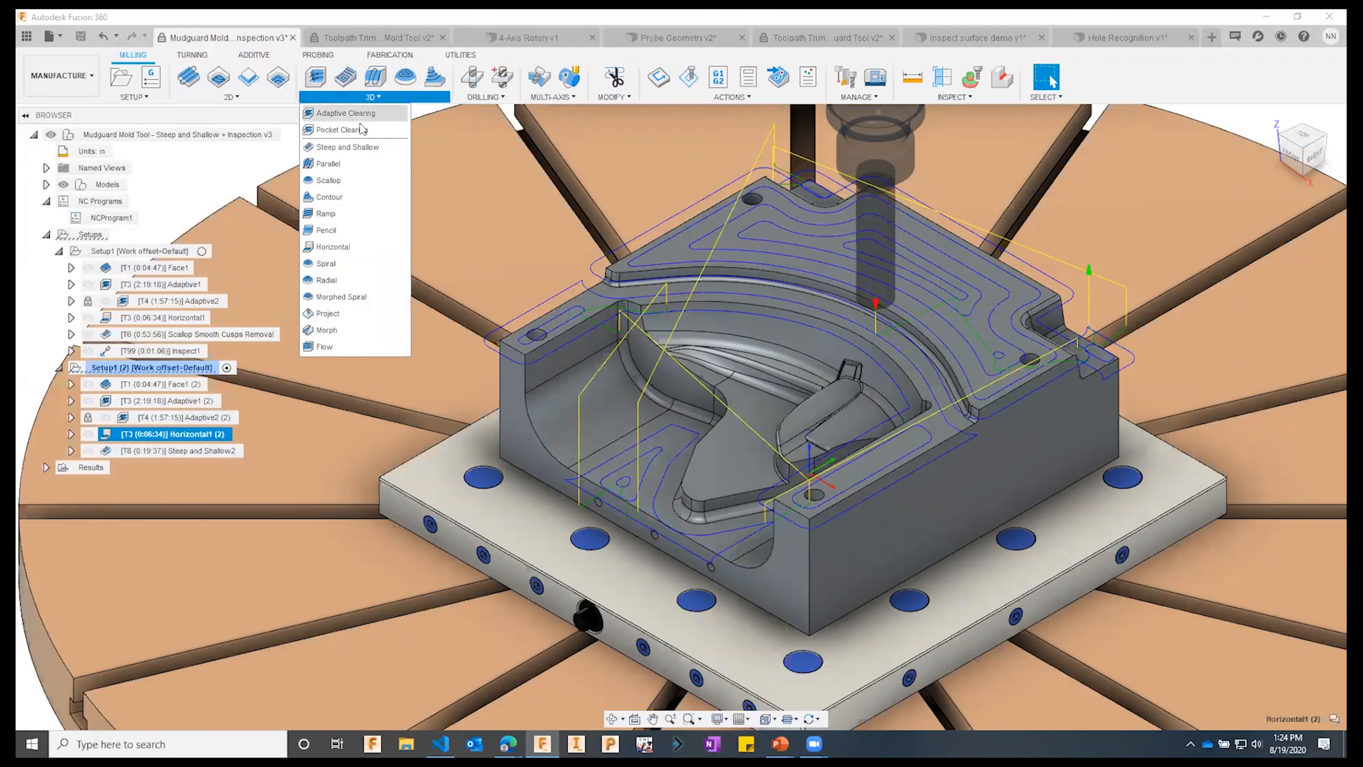
pyautogui.click(354, 154)
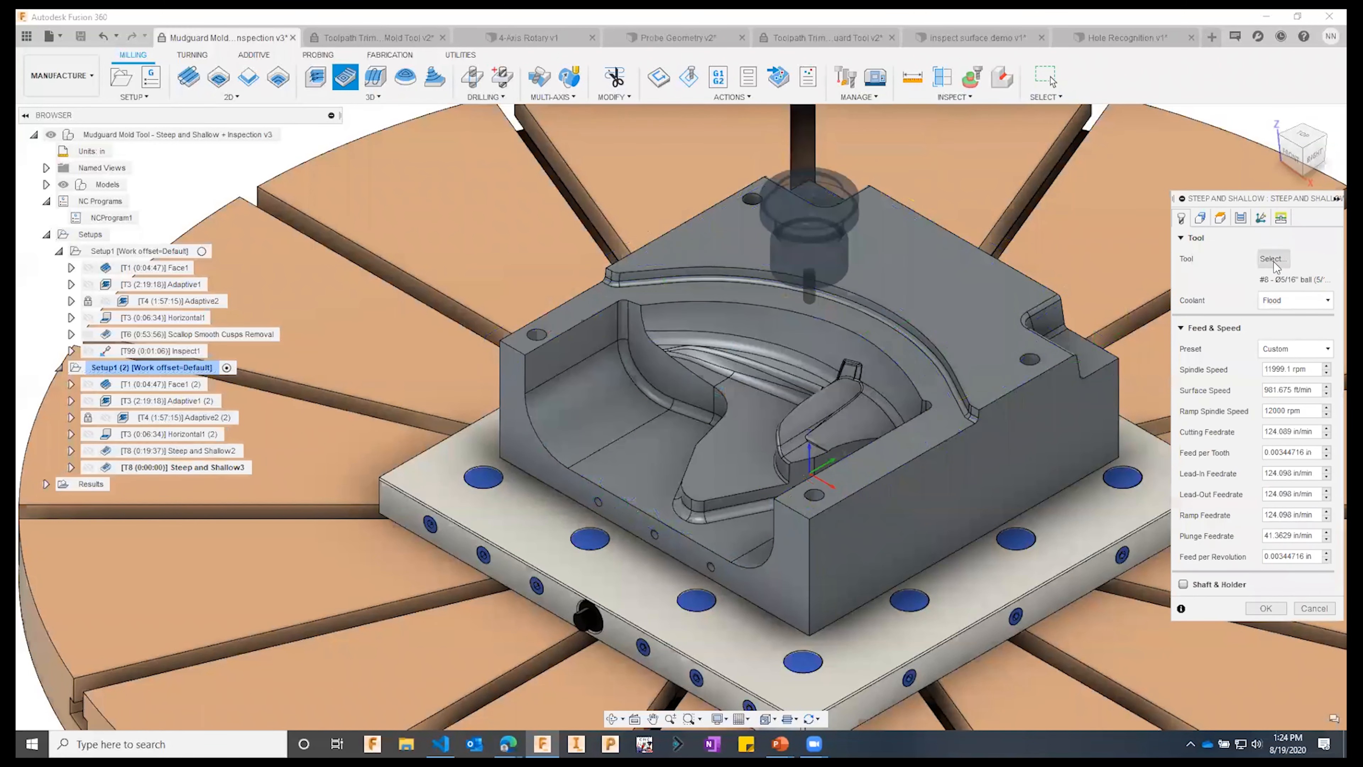
pyautogui.click(1273, 258)
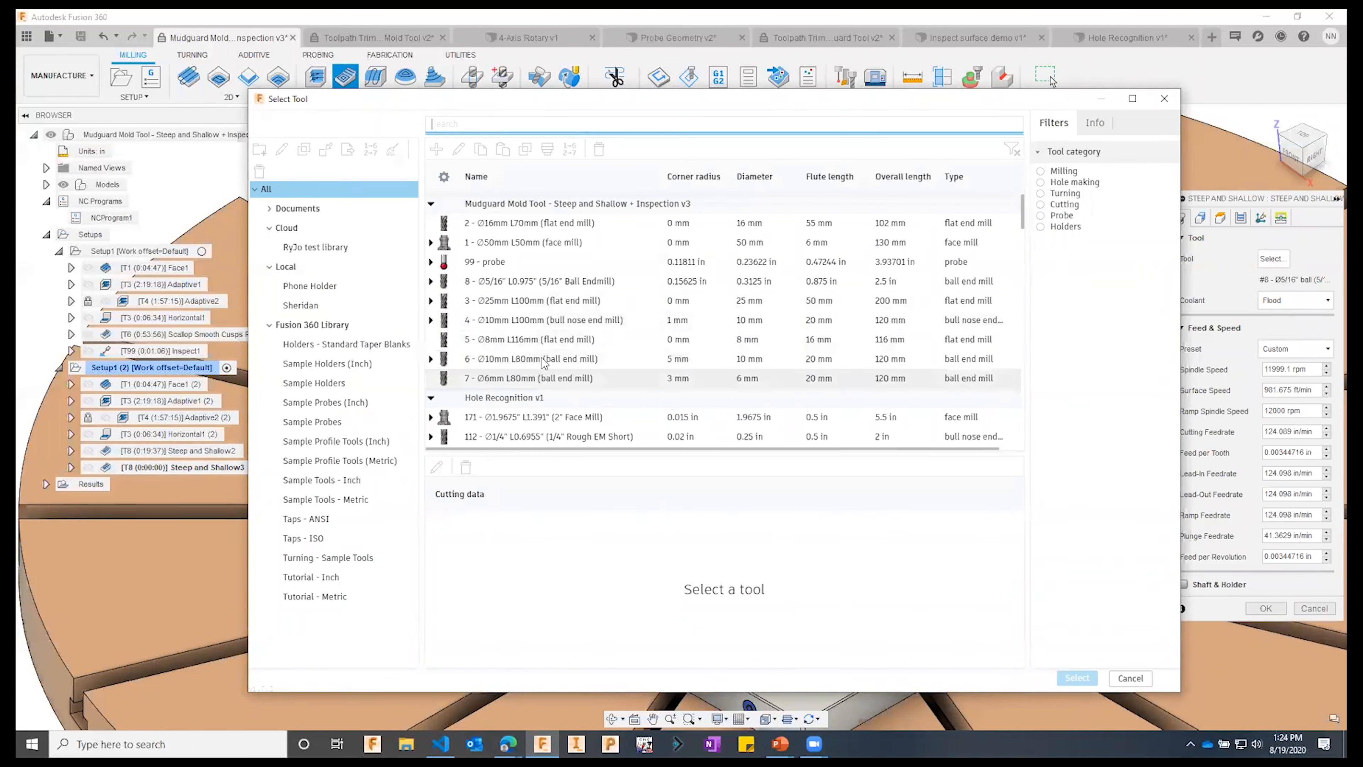
pyautogui.click(527, 359)
pyautogui.click(1090, 679)
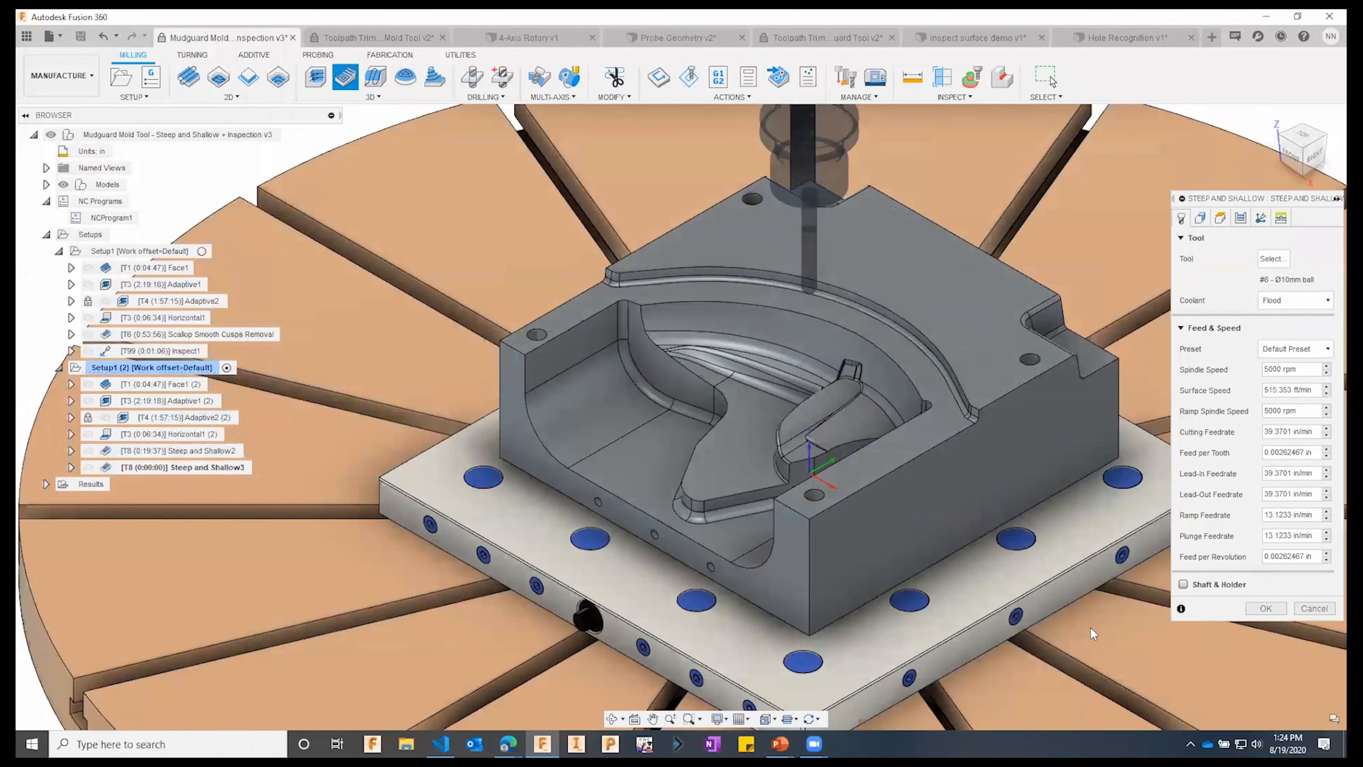
# - Set the machining boundary to a selected chain around the whole open cavity, including its front floor edge and upper side edge
pyautogui.click(1205, 223)
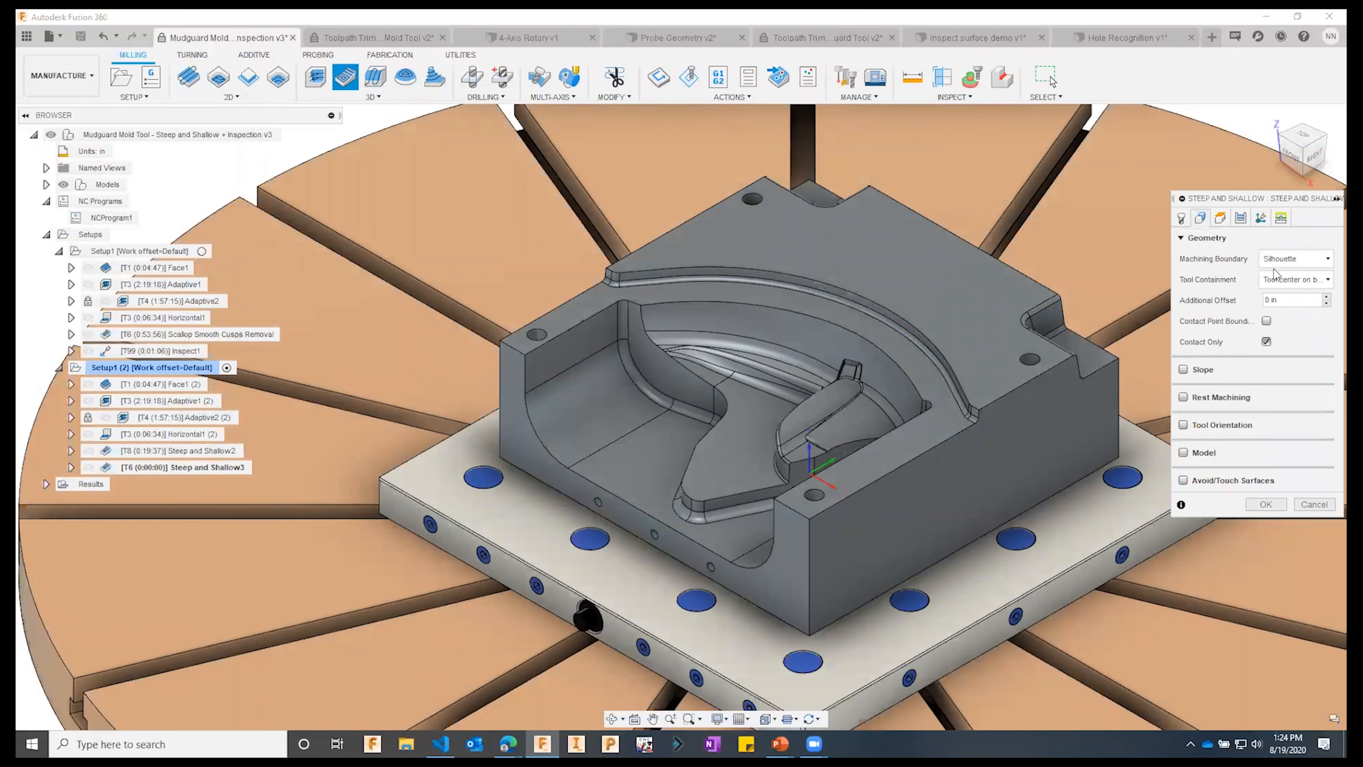
pyautogui.click(1291, 259)
pyautogui.click(1291, 308)
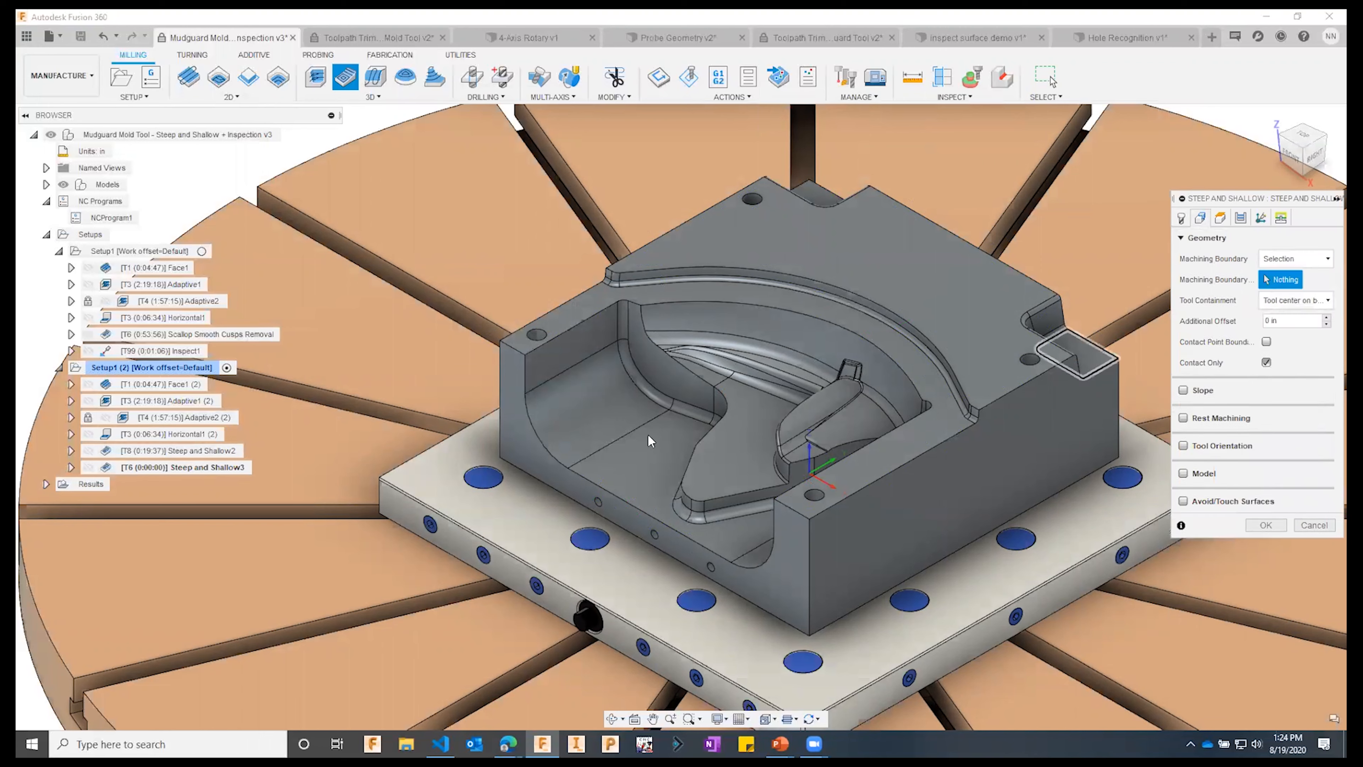
pyautogui.click(670, 450)
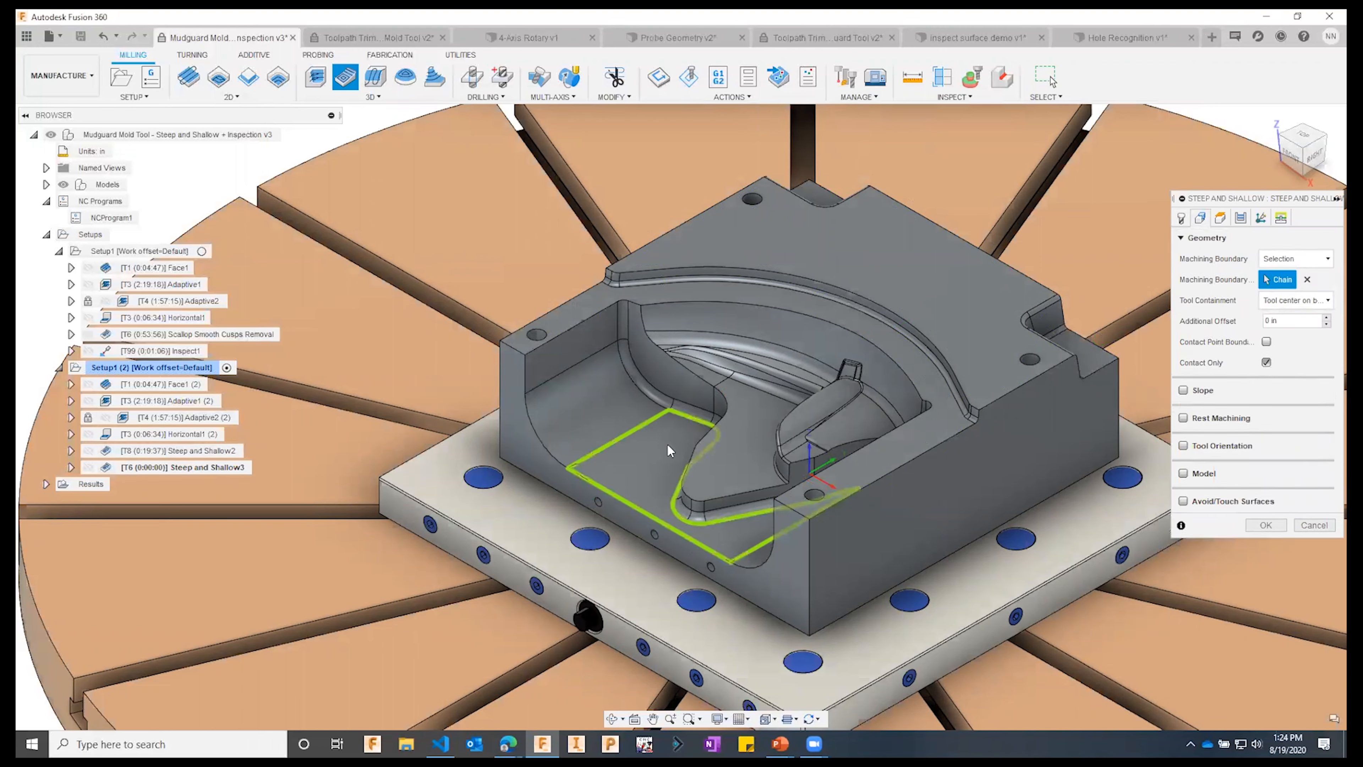
pyautogui.click(613, 496)
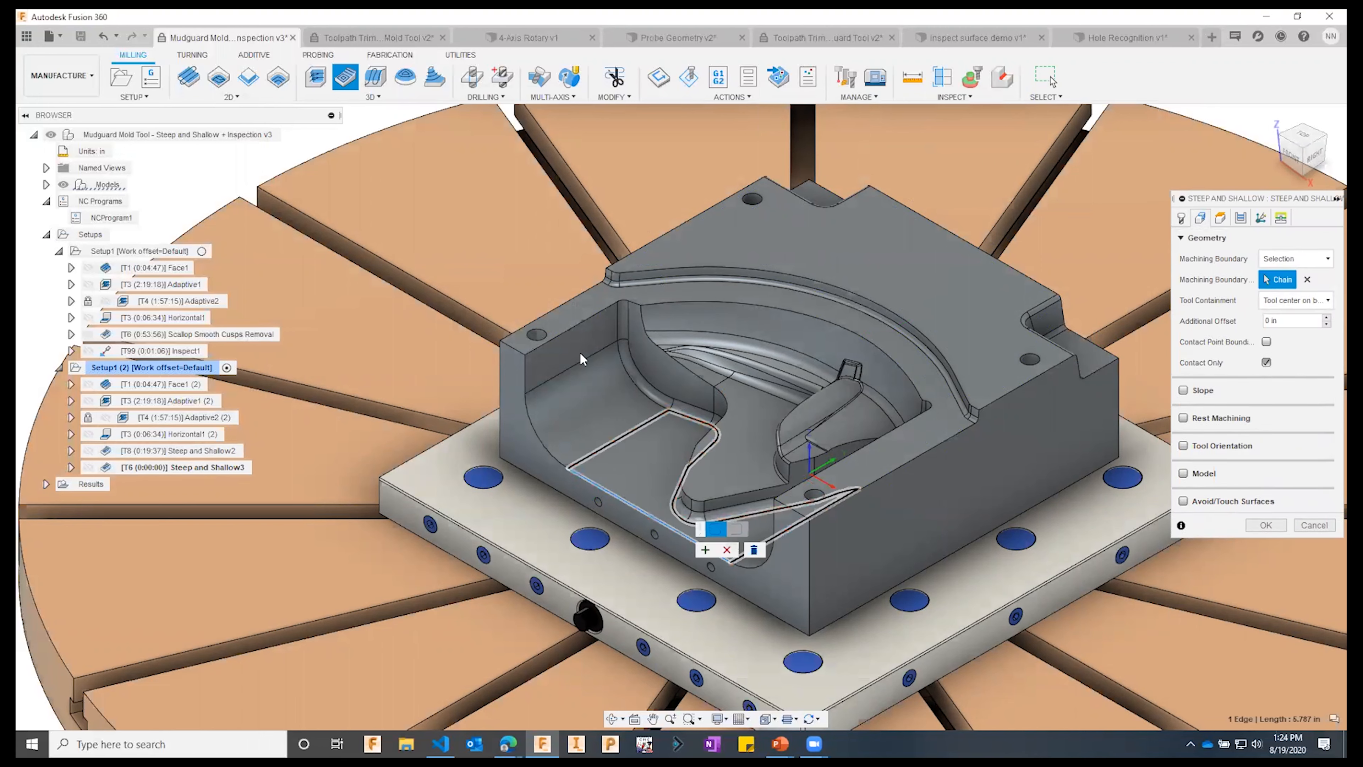
pyautogui.click(561, 337)
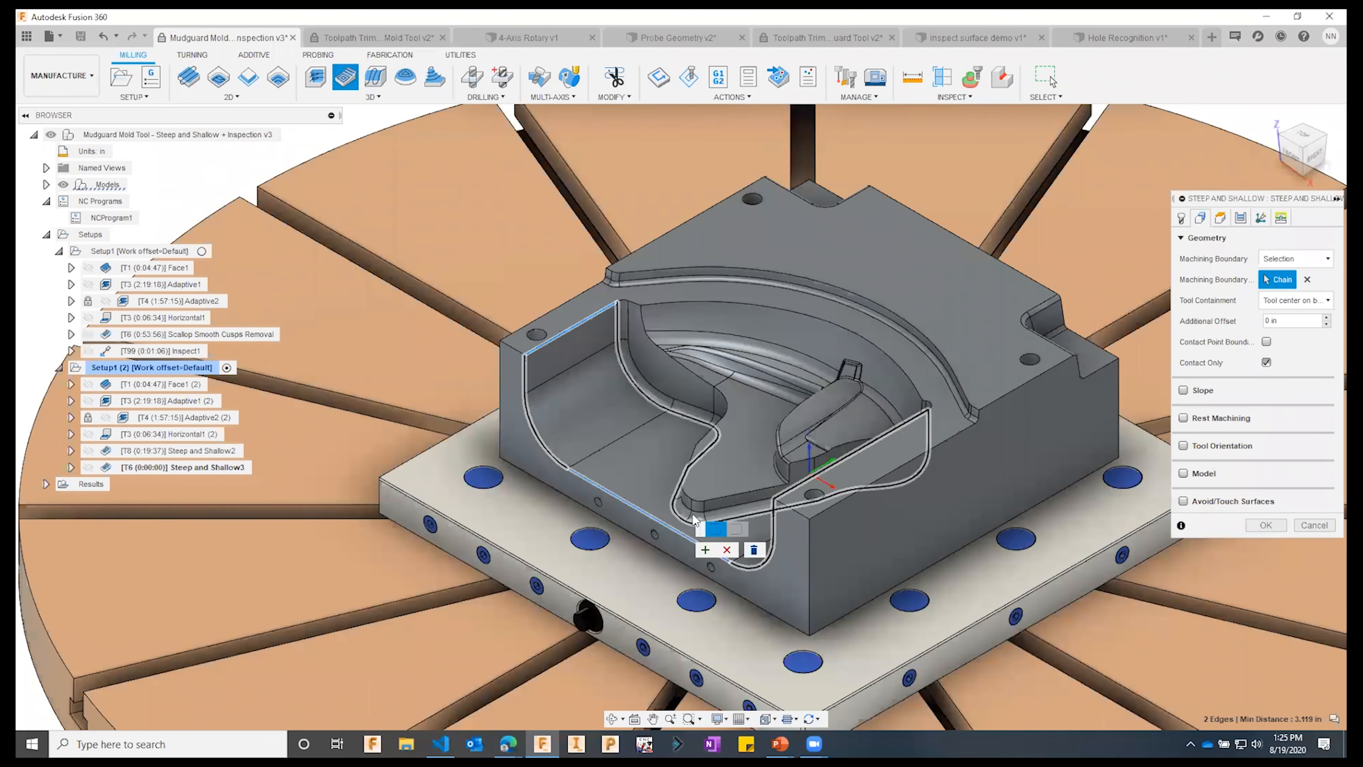
pyautogui.click(705, 550)
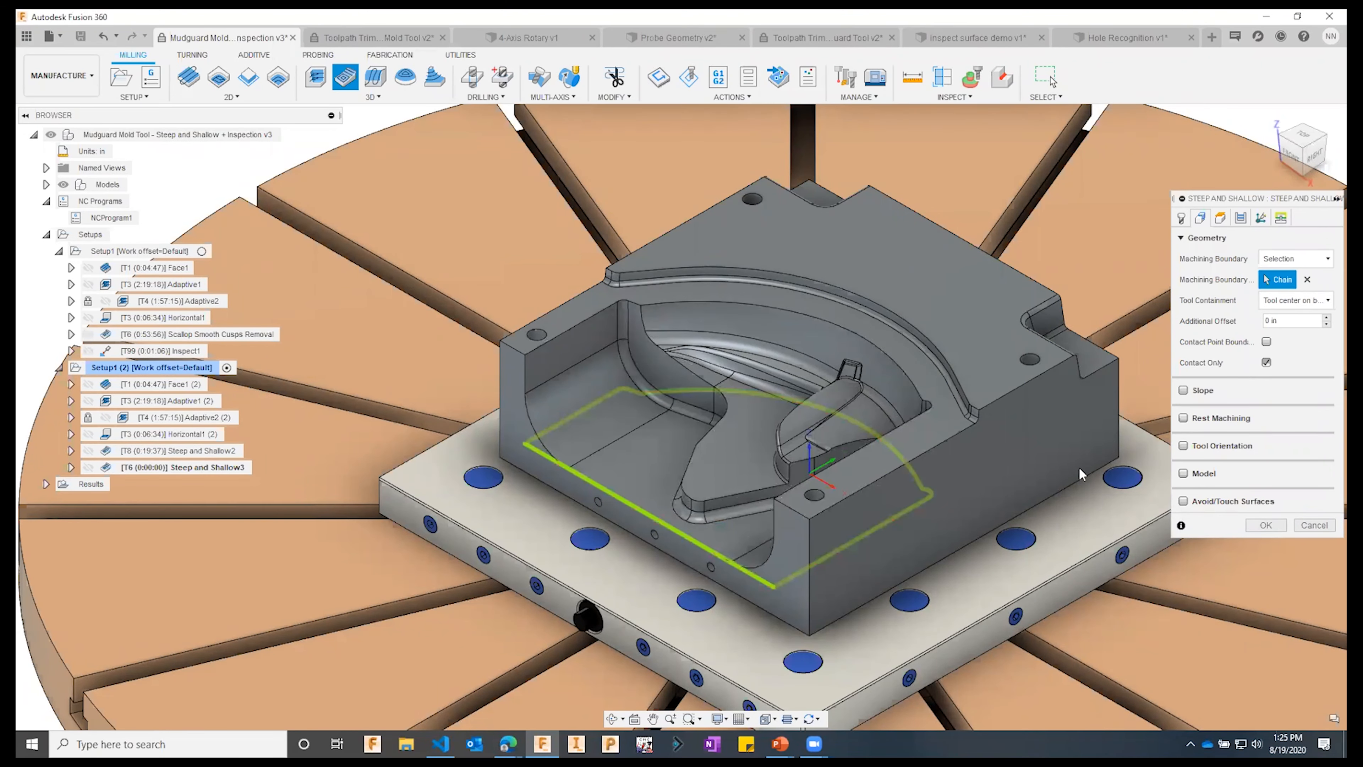
pyautogui.click(1304, 136)
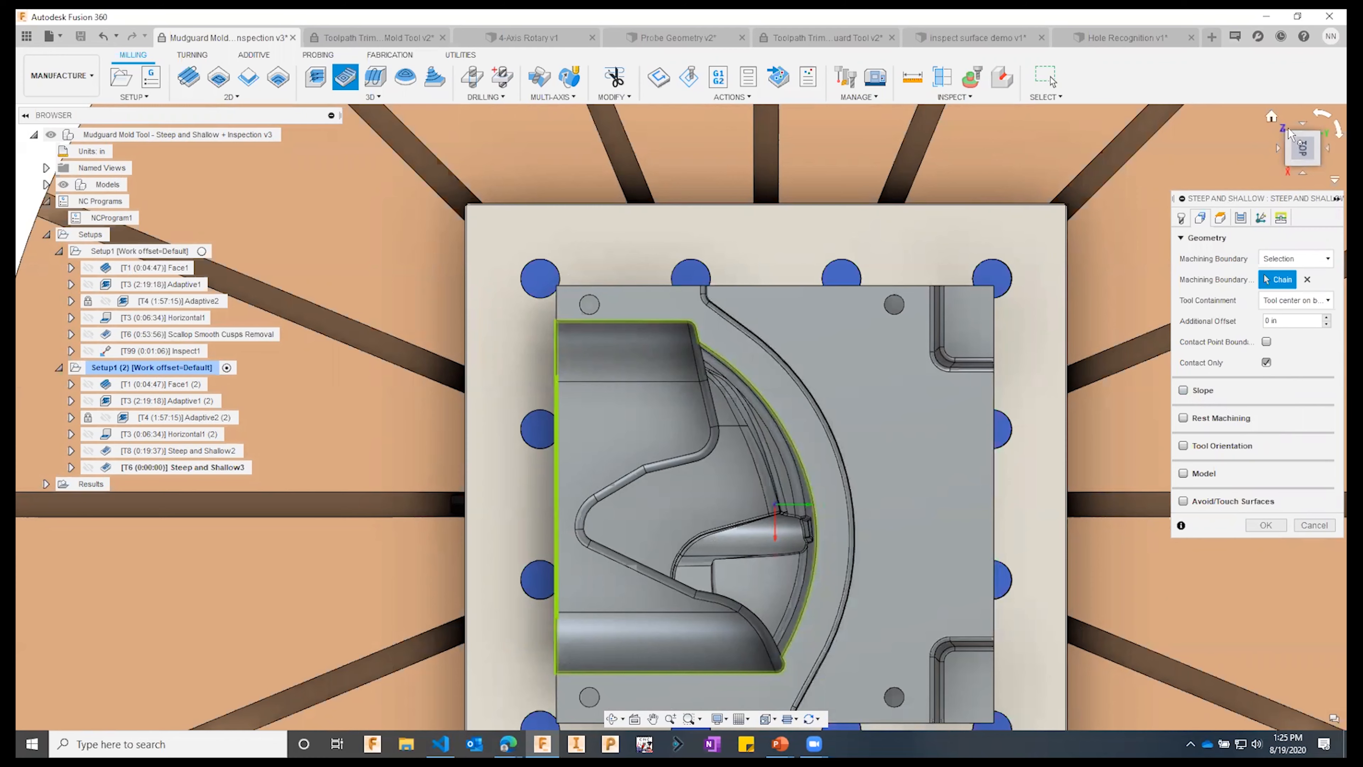
pyautogui.click(774, 720)
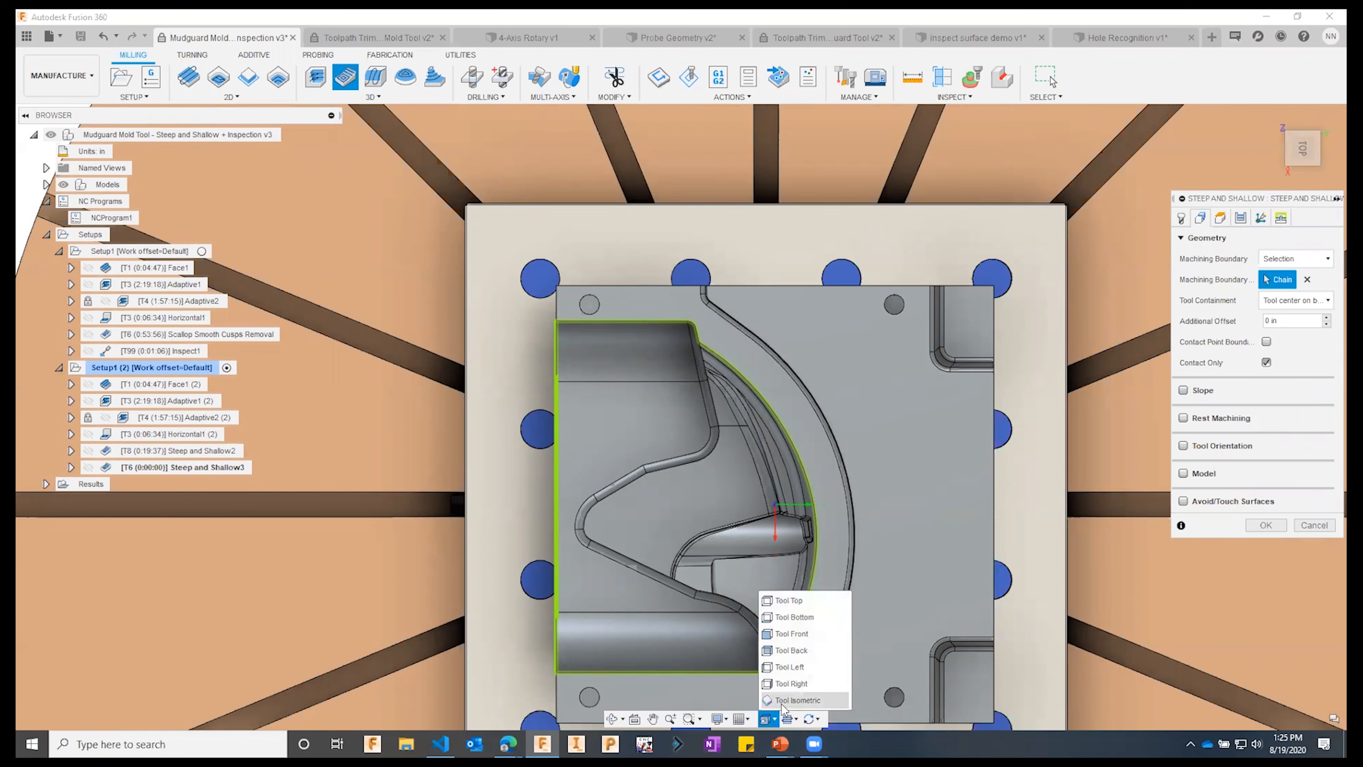
pyautogui.click(790, 684)
pyautogui.scroll(4, 649, 424)
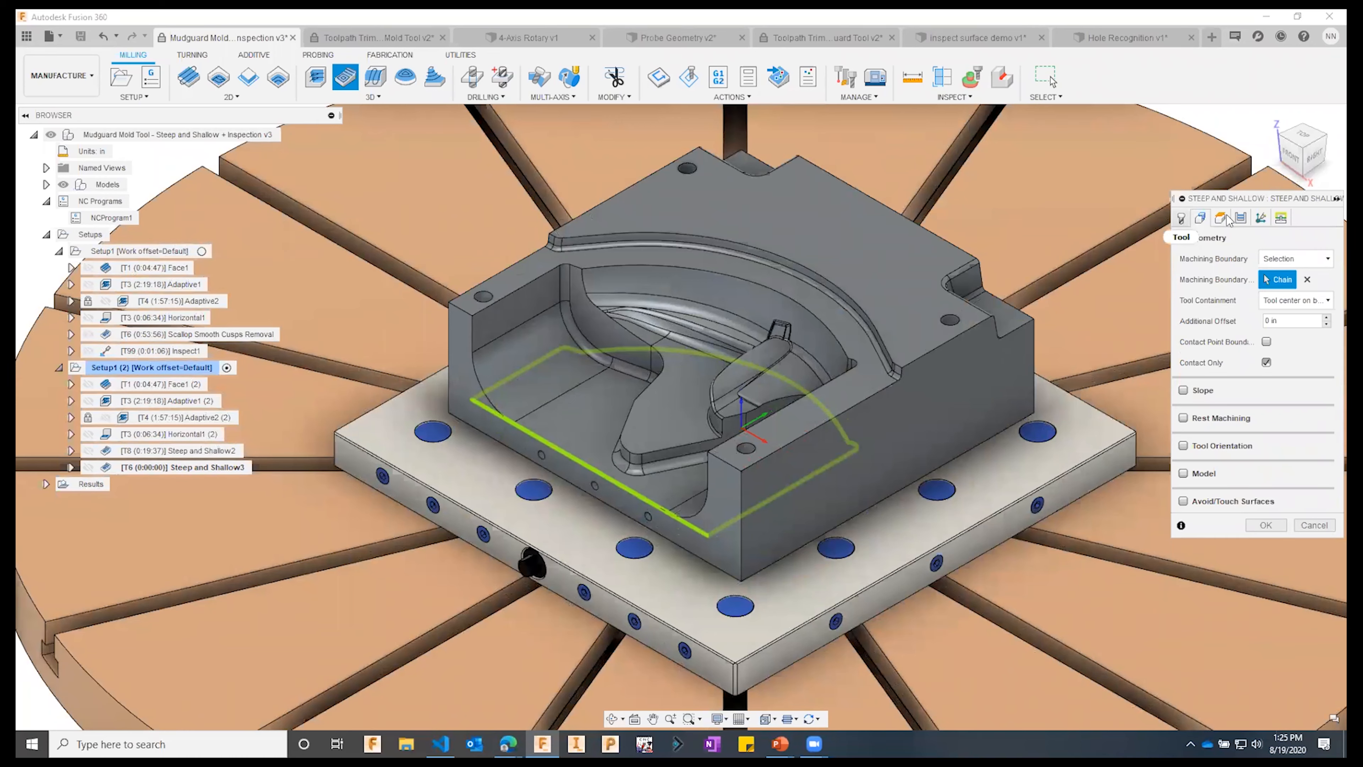
# - Set the passes' threshold angle to 45 degrees and the overlap distance to 0.1 in
pyautogui.click(1261, 218)
pyautogui.click(1240, 217)
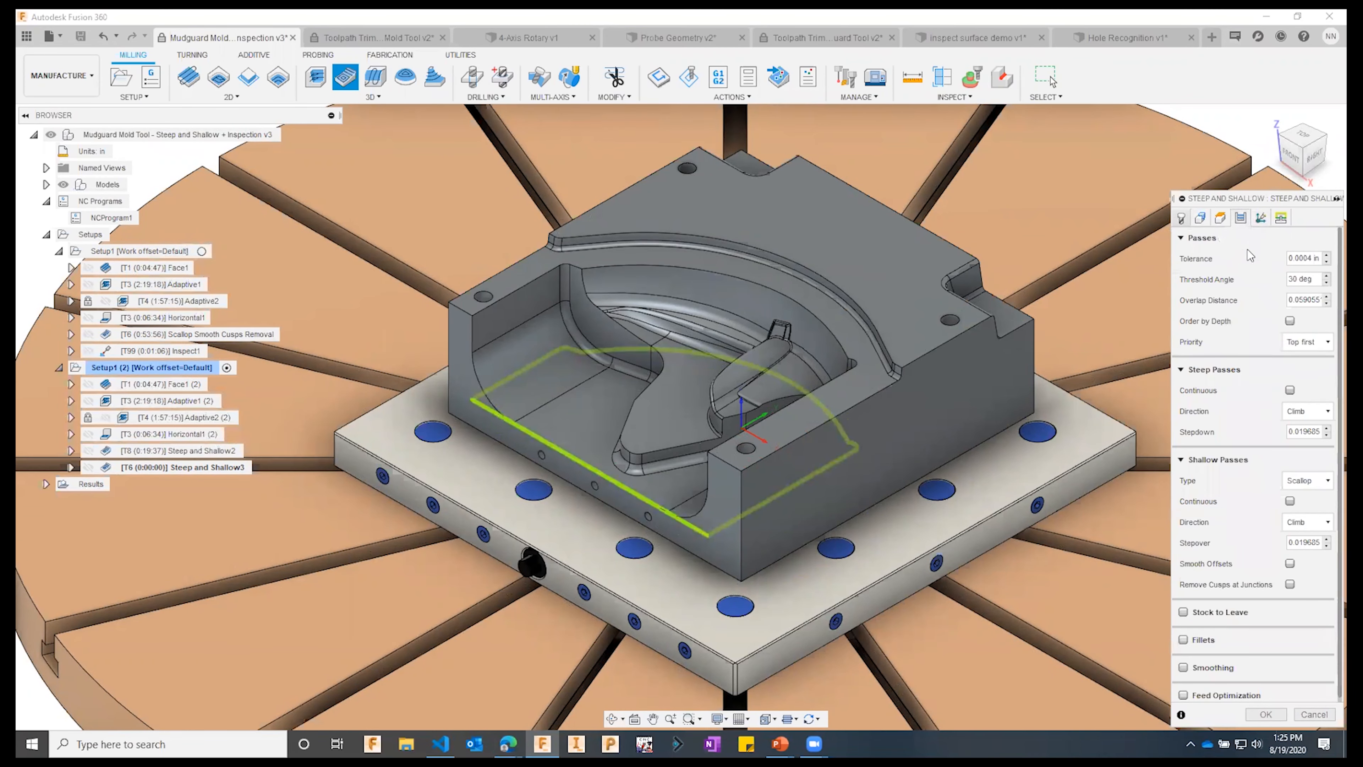
pyautogui.moveTo(1314, 280); pyautogui.dragTo(1280, 280)
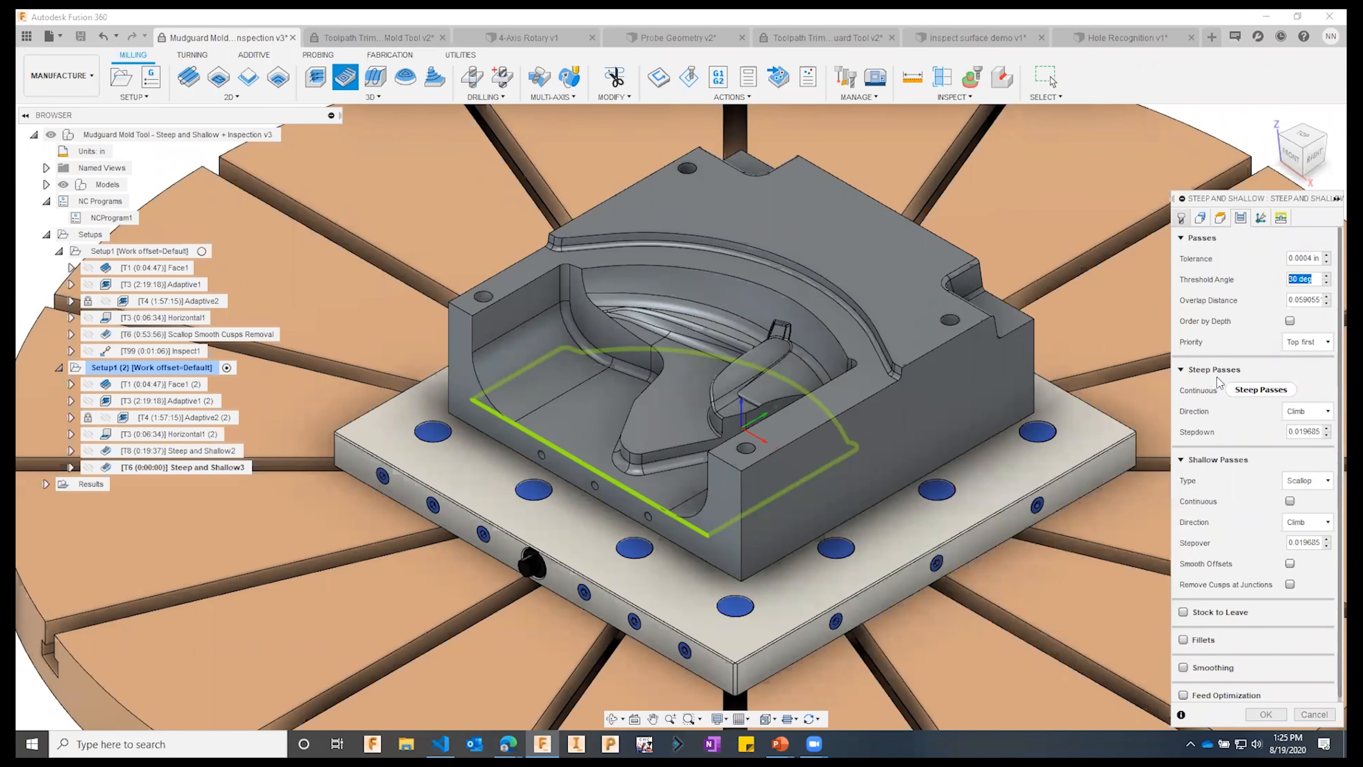
pyautogui.moveTo(1214, 383)
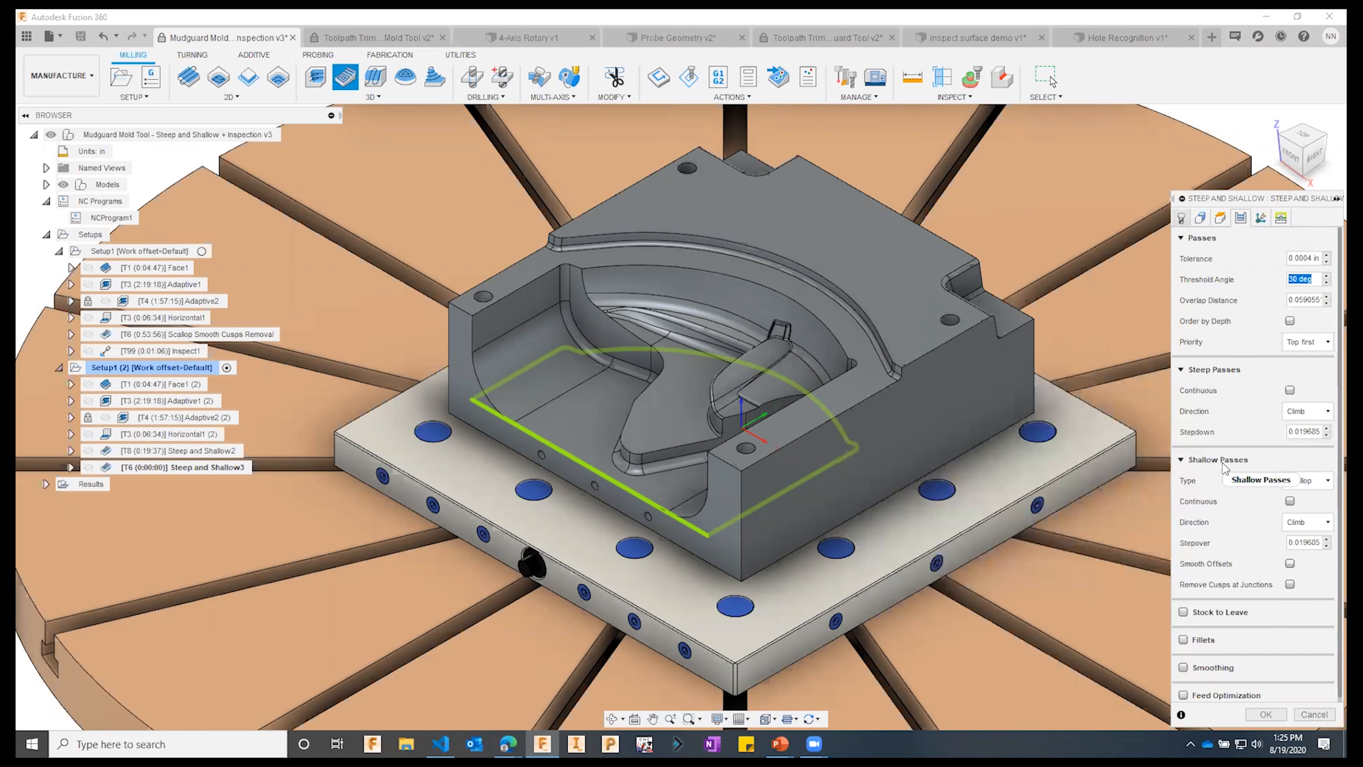
pyautogui.click(1317, 483)
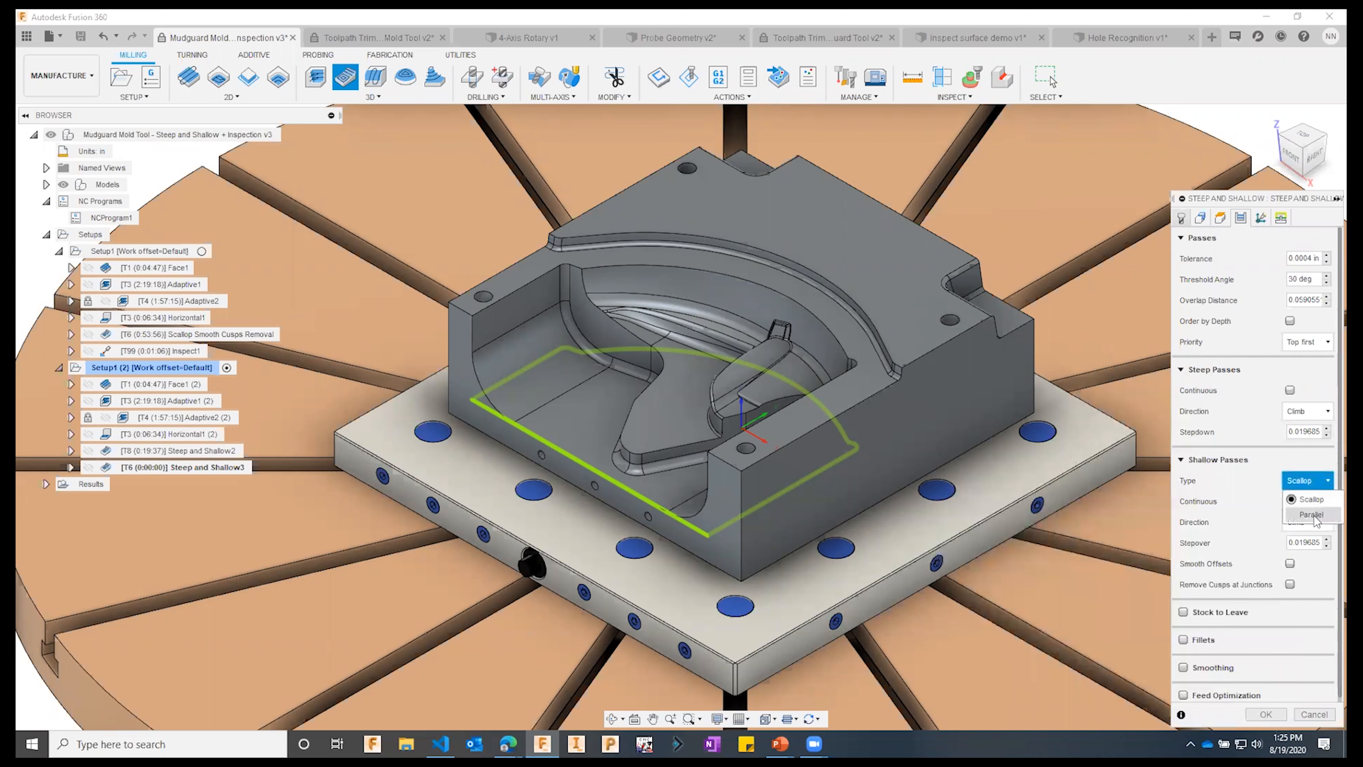
pyautogui.click(1248, 472)
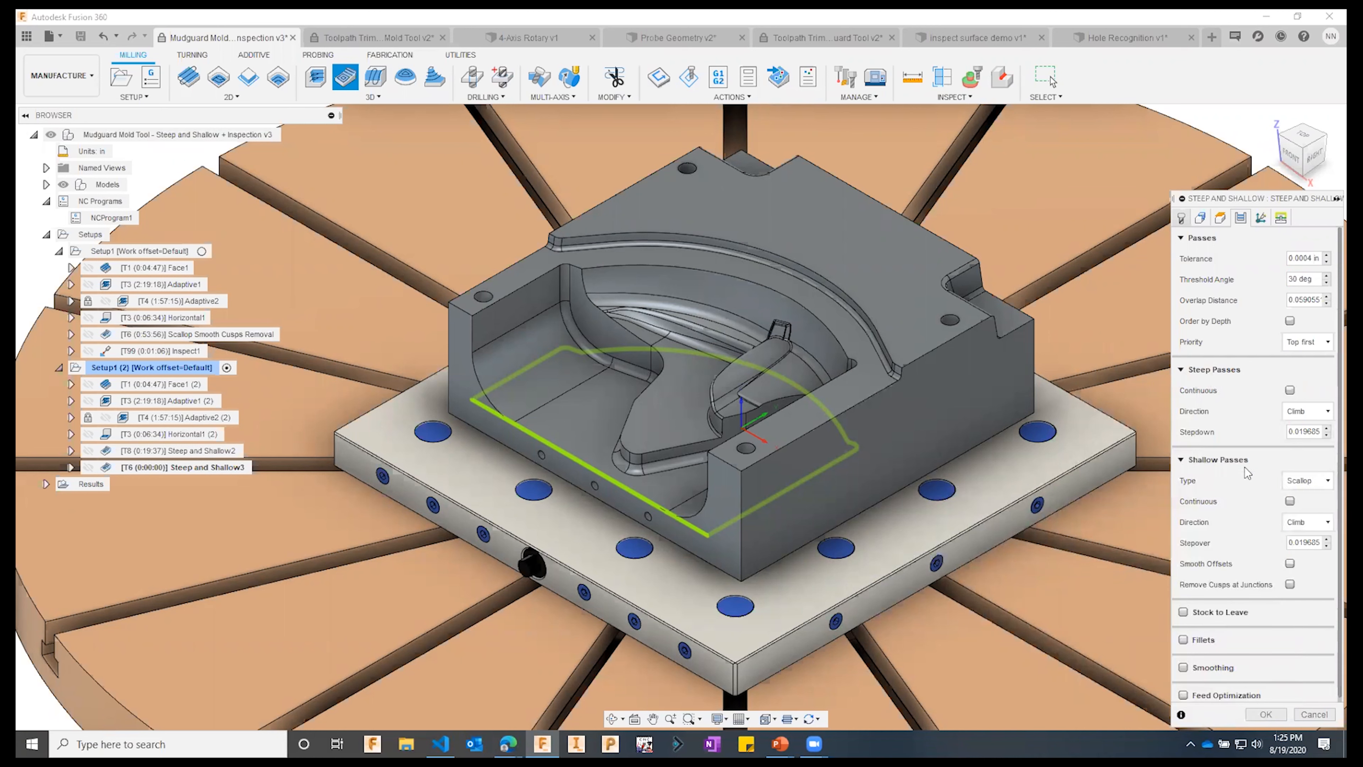
pyautogui.click(1289, 277)
pyautogui.click(1289, 276)
pyautogui.doubleClick(1302, 279)
pyautogui.write('45')
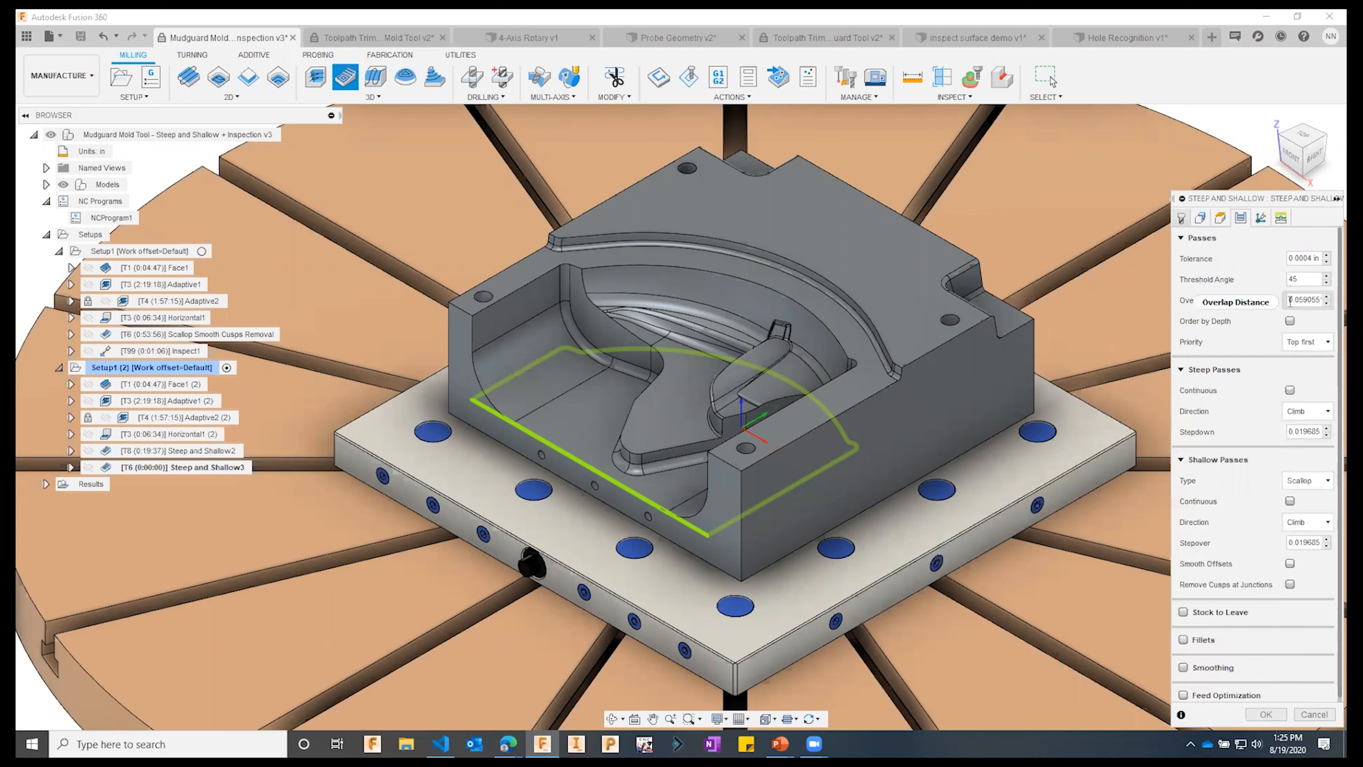
pyautogui.doubleClick(1294, 299)
pyautogui.write('1')
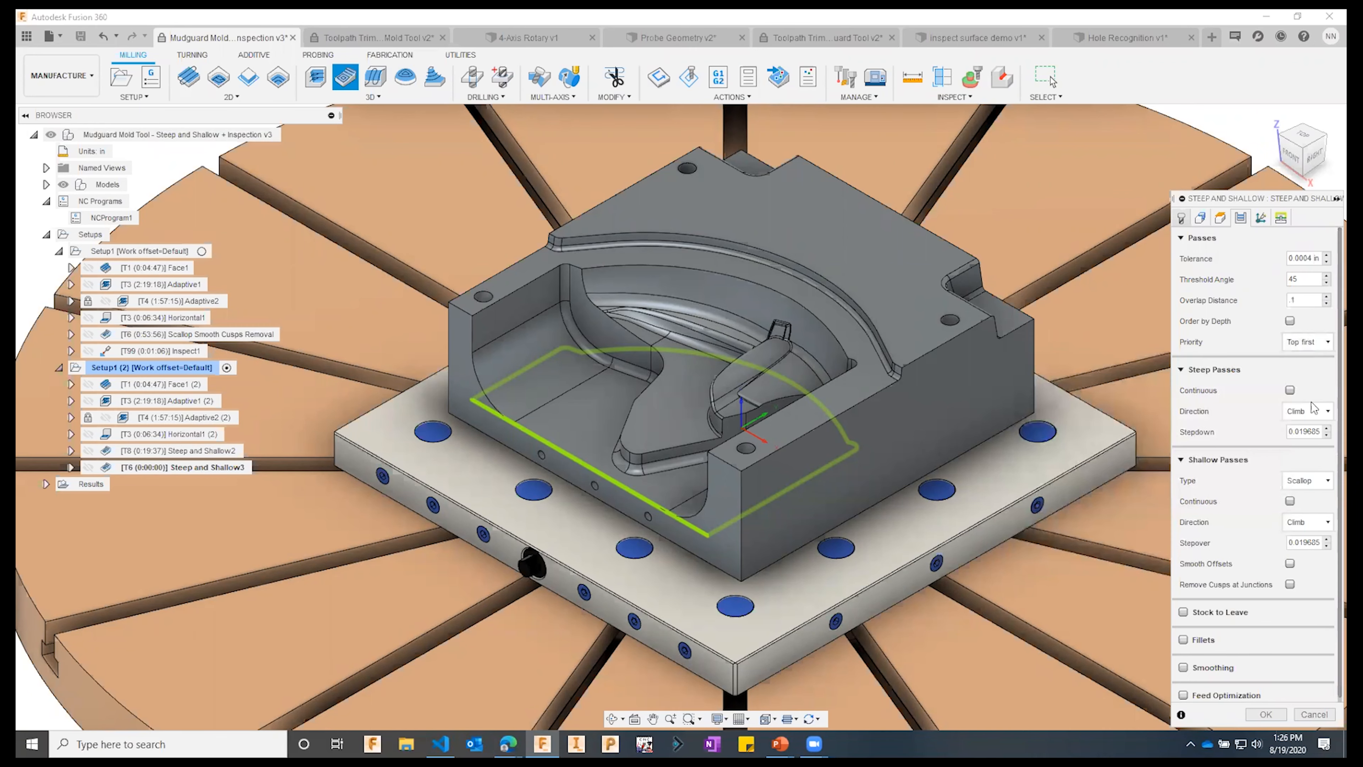
# - Set the steep stepdown and shallow stepover to 0.05 in, enable shallow Continuous, Smooth Offsets and Remove Cusps at Junctions, and generate the toolpath
pyautogui.doubleClick(1288, 431)
pyautogui.write('.05')
pyautogui.moveTo(1291, 503)
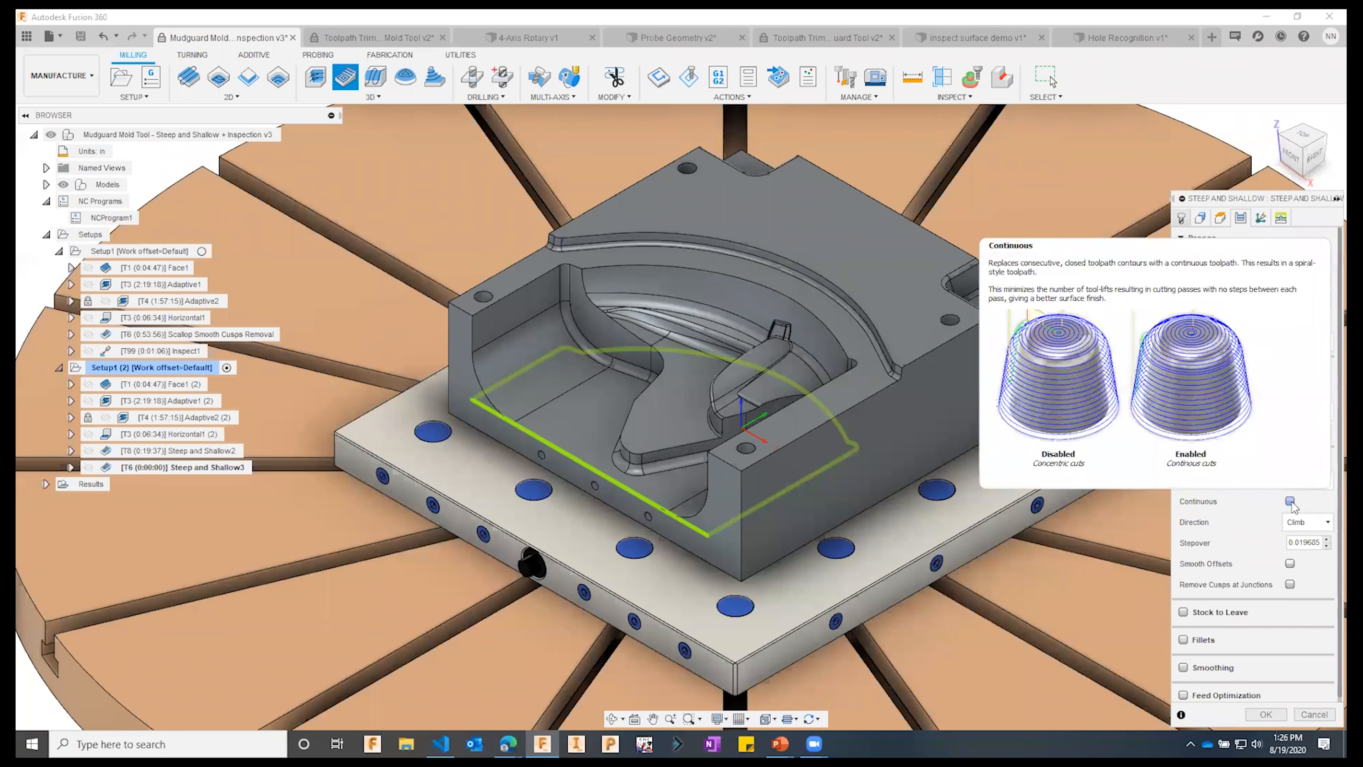
pyautogui.click(1290, 502)
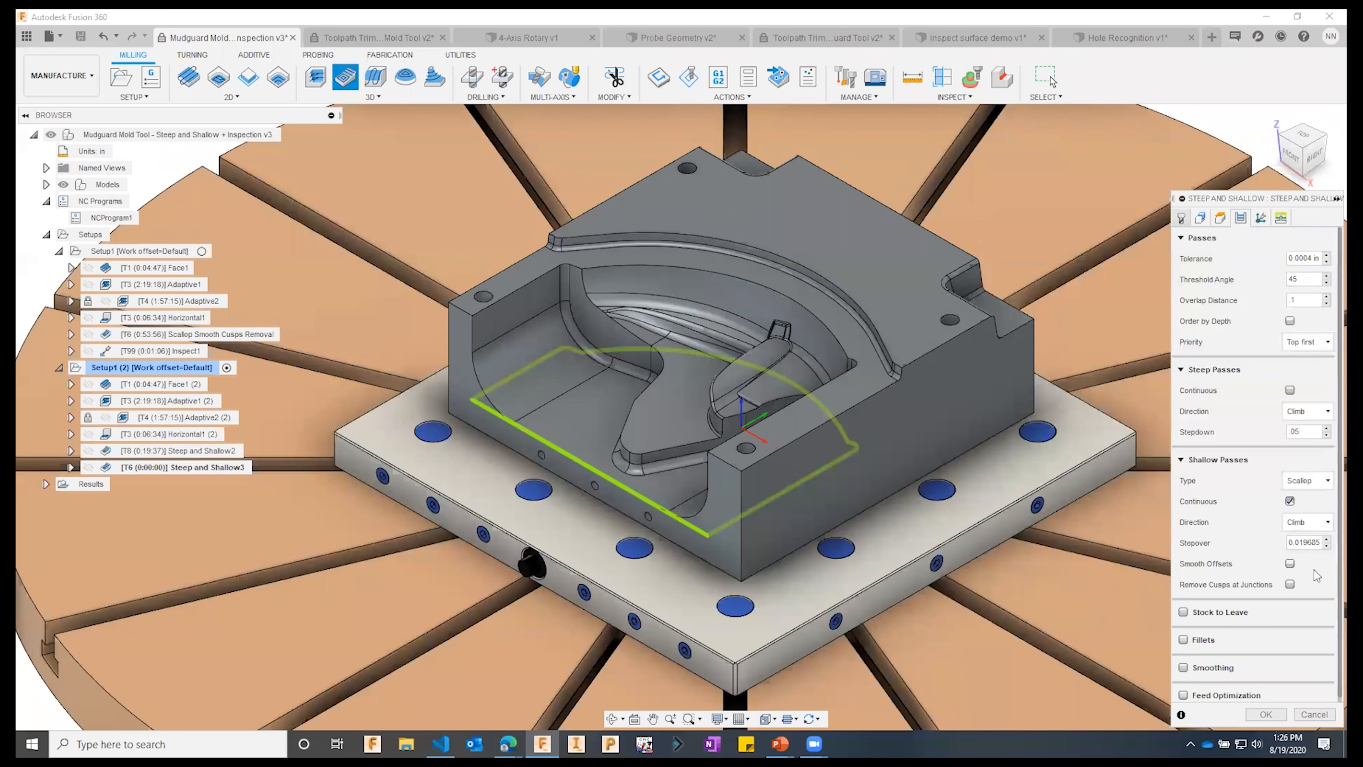
pyautogui.doubleClick(1287, 543)
pyautogui.press('BackSpace')
pyautogui.click(1290, 585)
pyautogui.click(1265, 714)
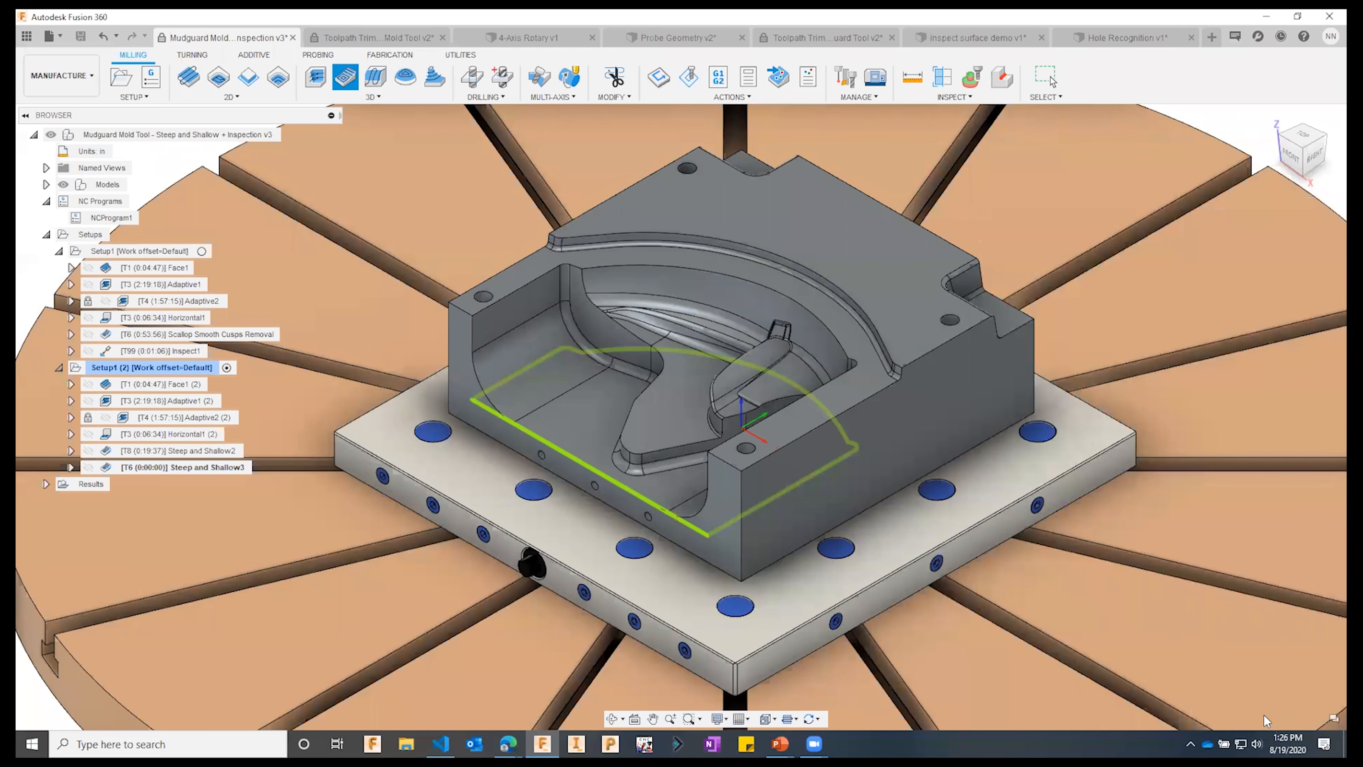
# - Duplicate the new Steep and Shallow operation and disable Continuous, Smooth Offsets and Remove Cusps at Junctions for the copy's shallow passes
pyautogui.rightClick(189, 467)
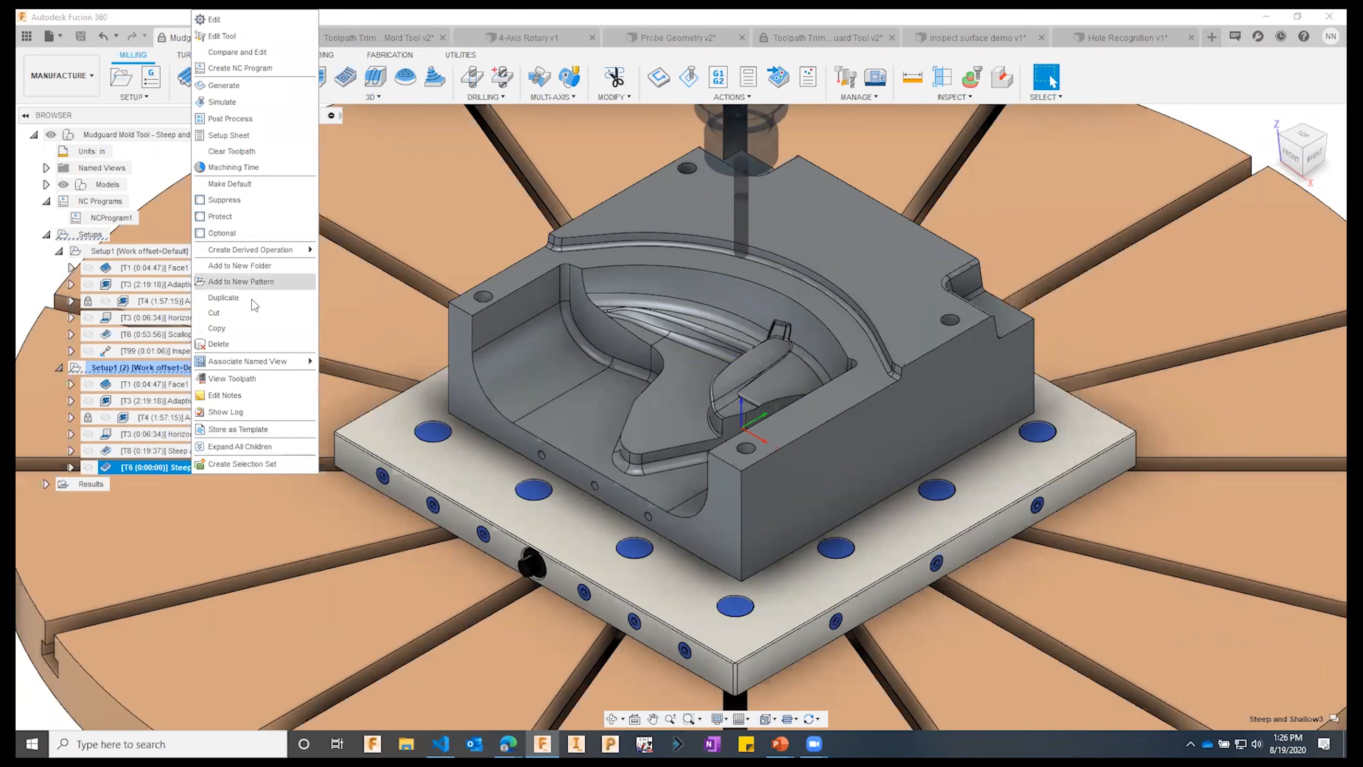
pyautogui.click(224, 297)
pyautogui.doubleClick(196, 485)
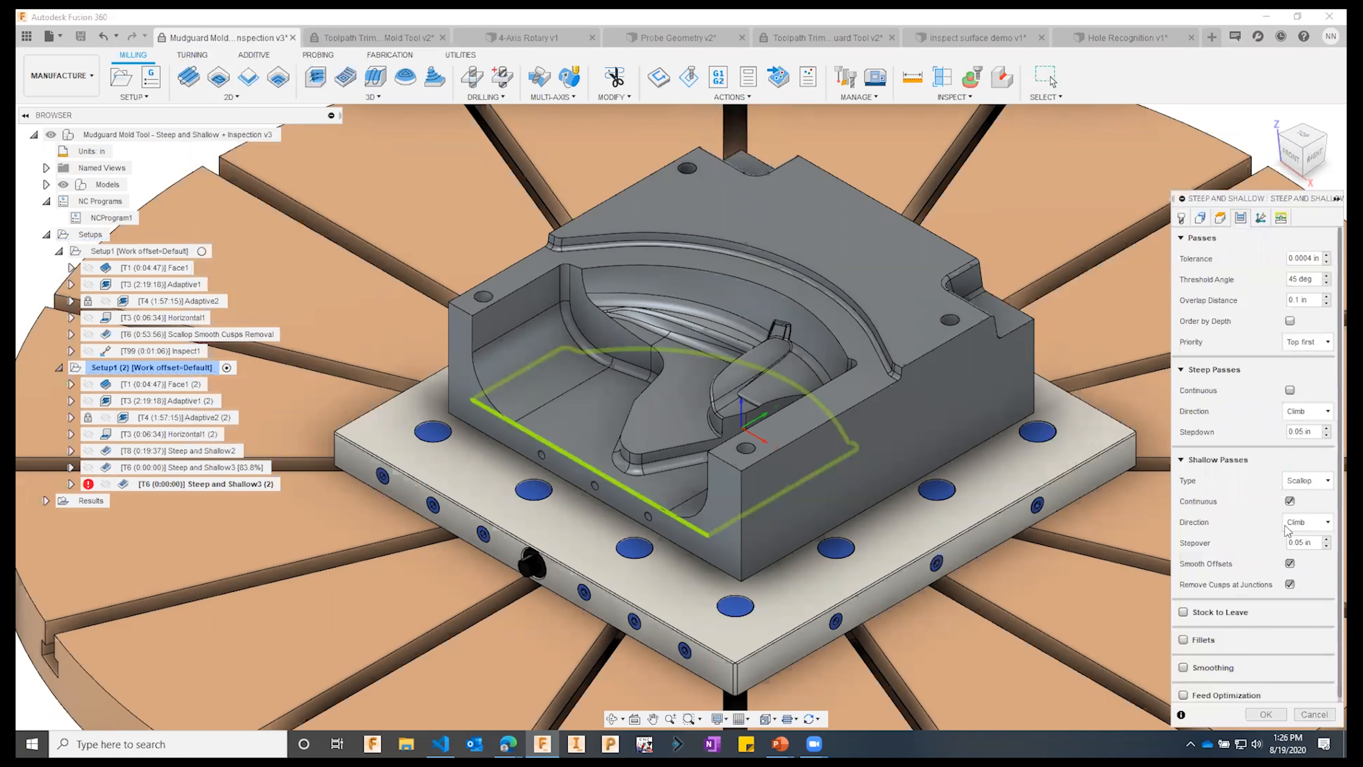
pyautogui.click(1290, 501)
pyautogui.click(1289, 564)
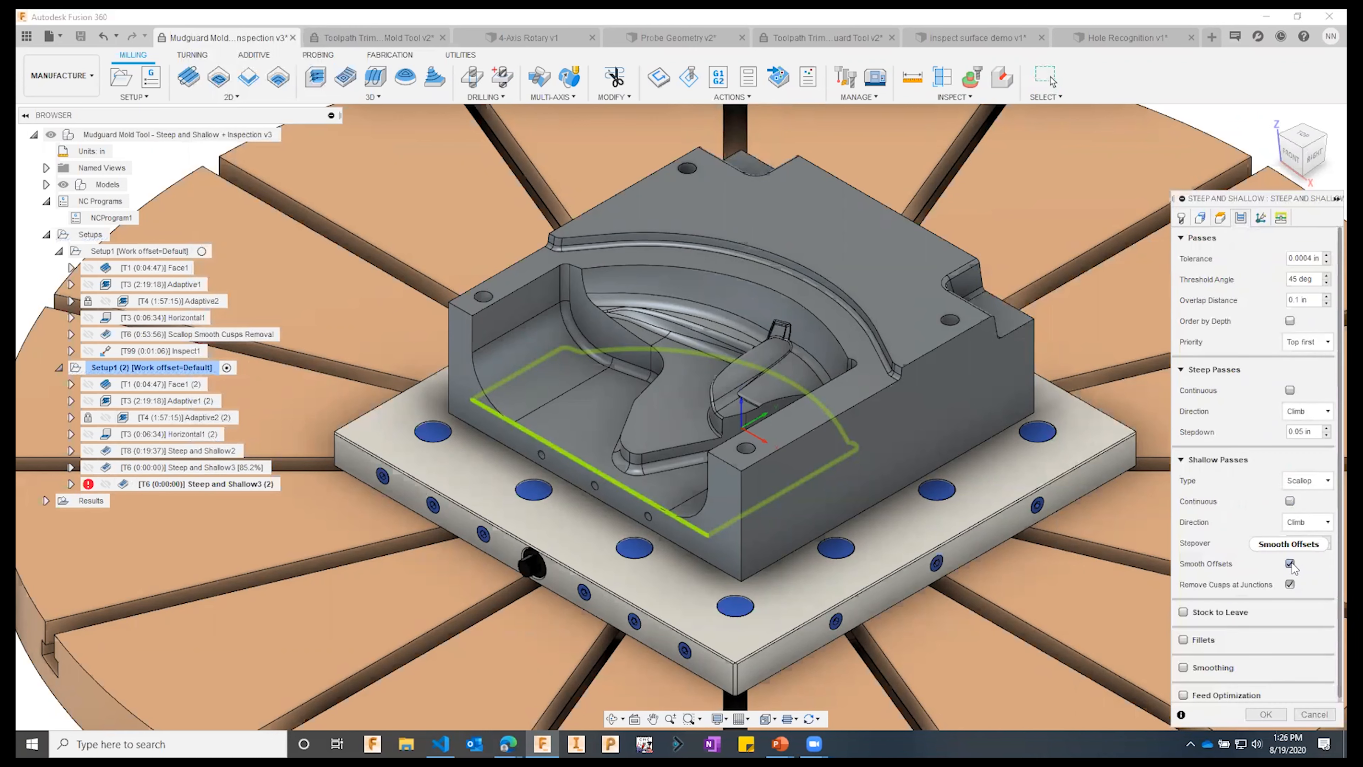
pyautogui.click(1291, 585)
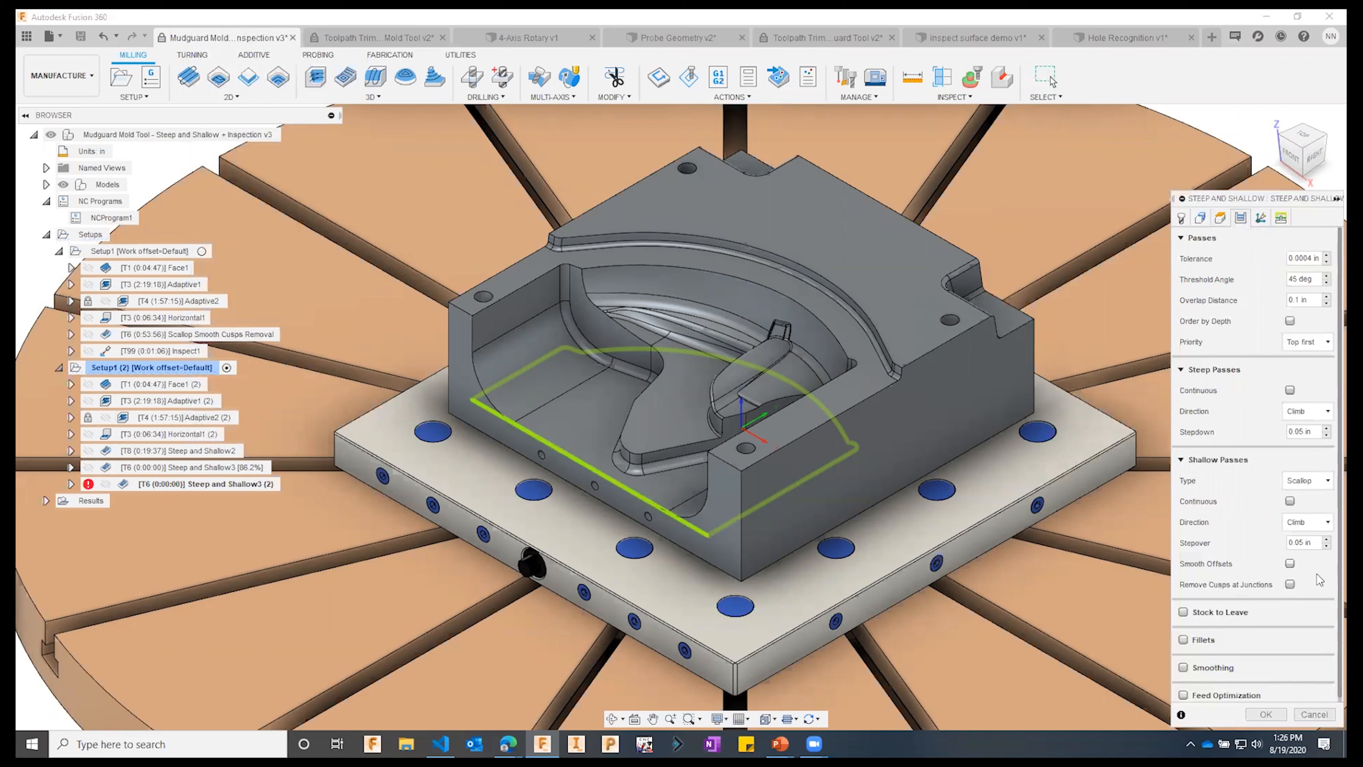
pyautogui.click(1265, 715)
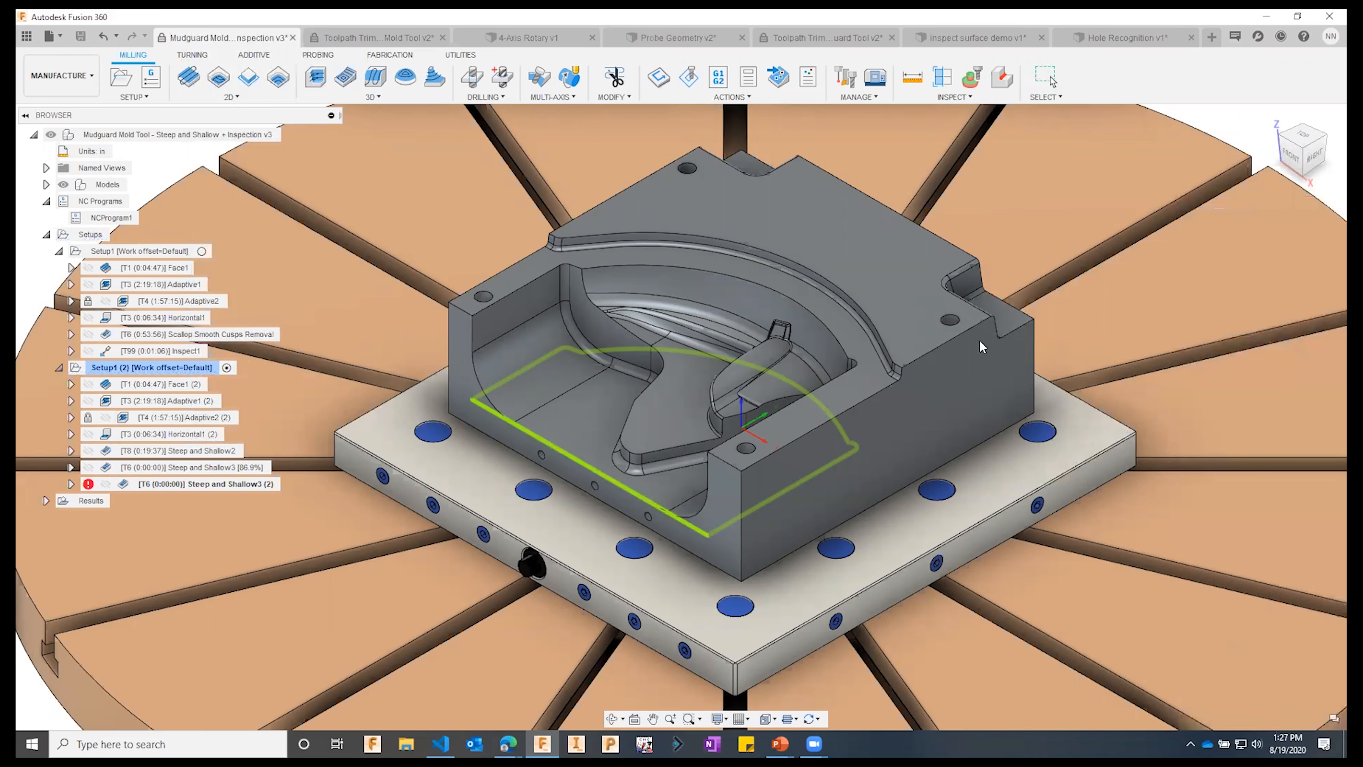
# - Examine the original Steep and Shallow toolpath up close where its steep and shallow passes meet on the cavity's curved side wall
pyautogui.click(220, 468)
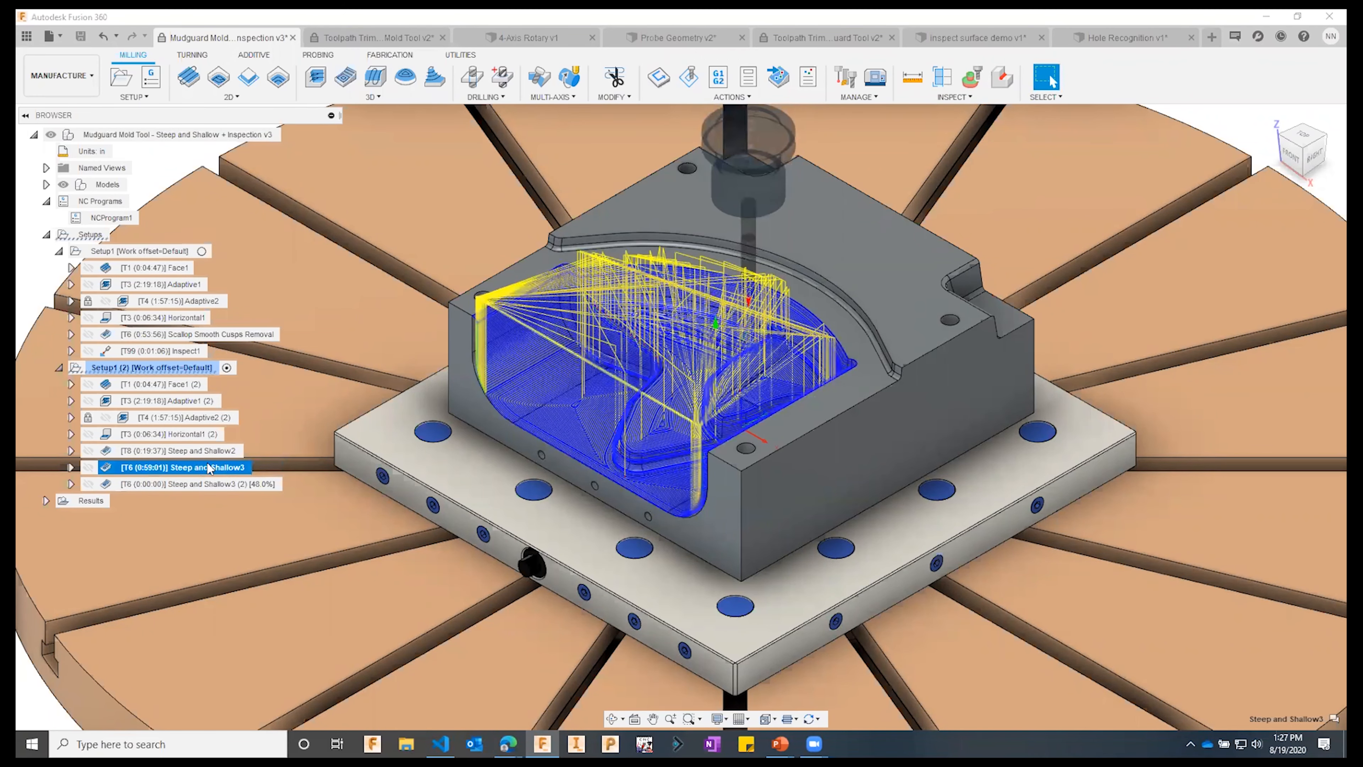
pyautogui.scroll(2, 518, 314)
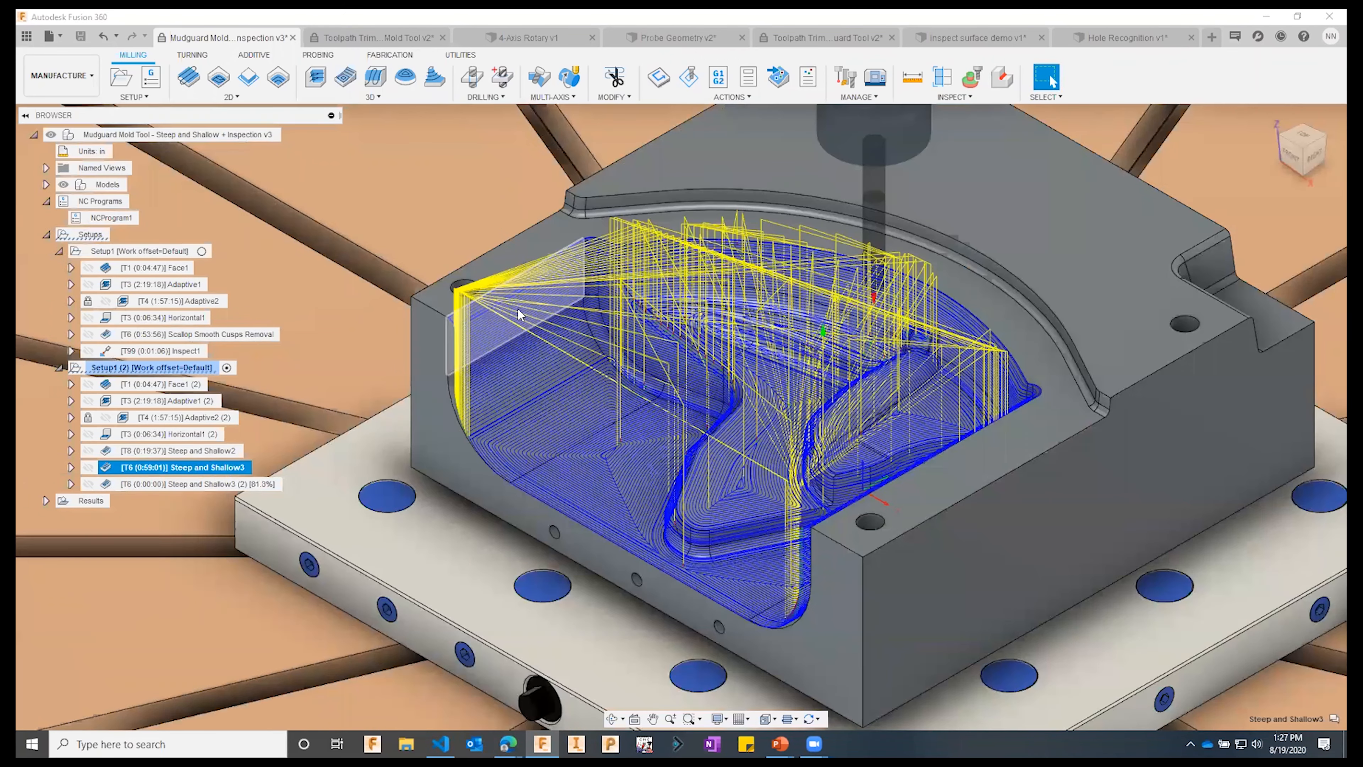
pyautogui.scroll(2, 451, 323)
pyautogui.scroll(2, 458, 341)
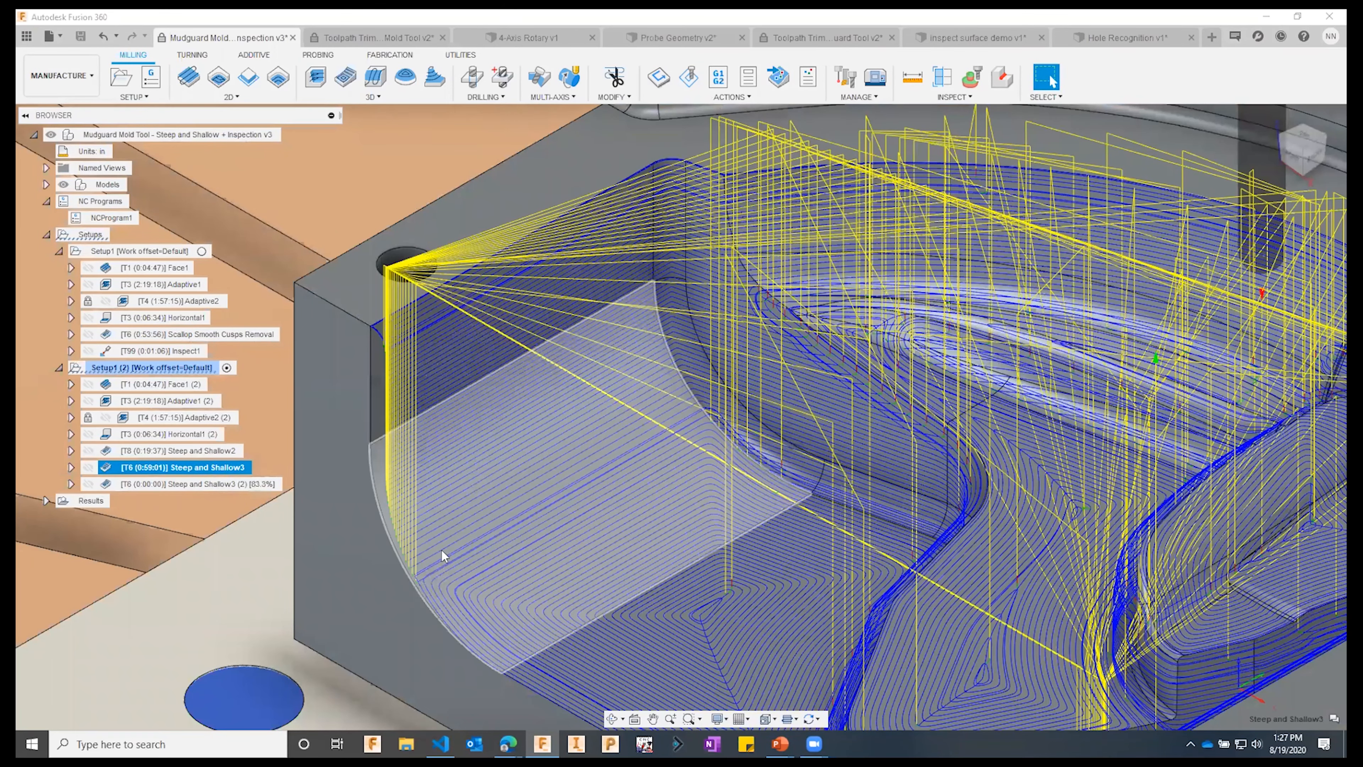
pyautogui.scroll(2, 441, 551)
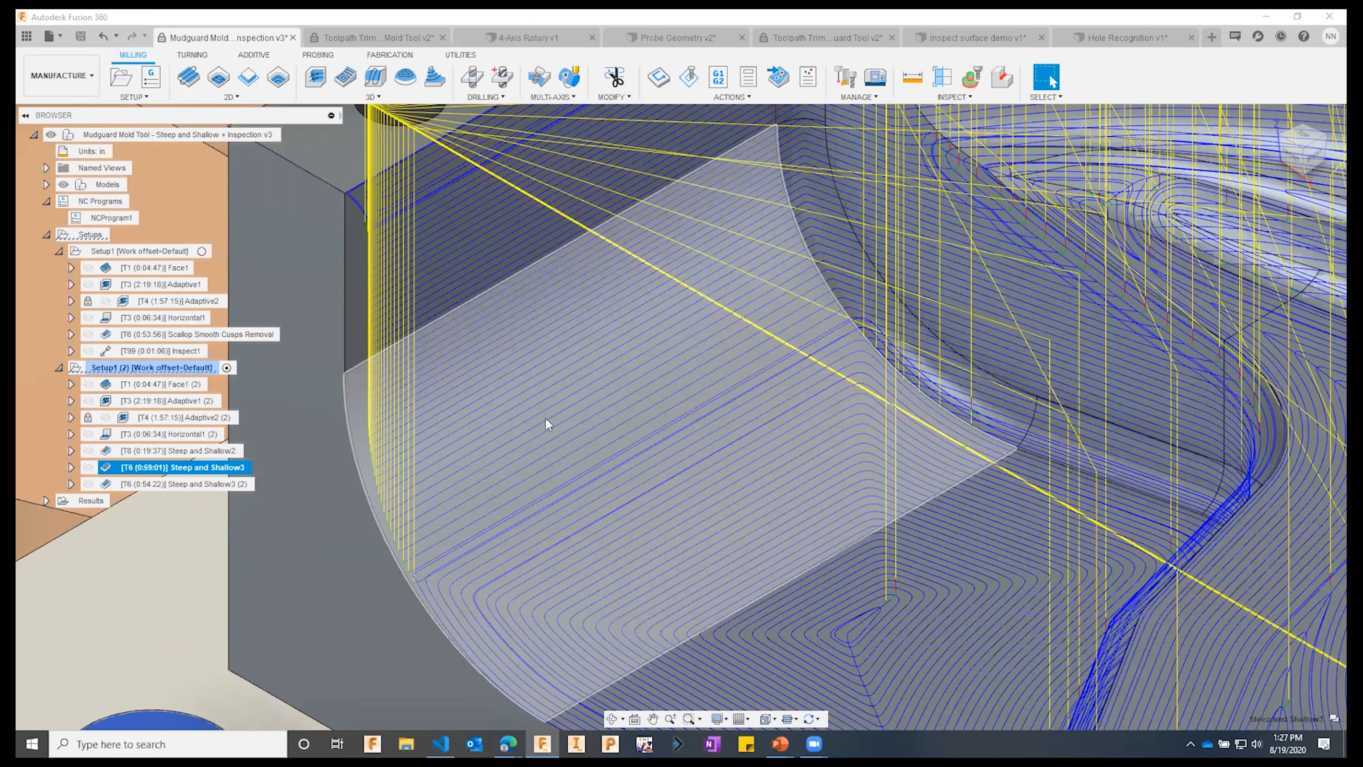
pyautogui.scroll(-3, 580, 555)
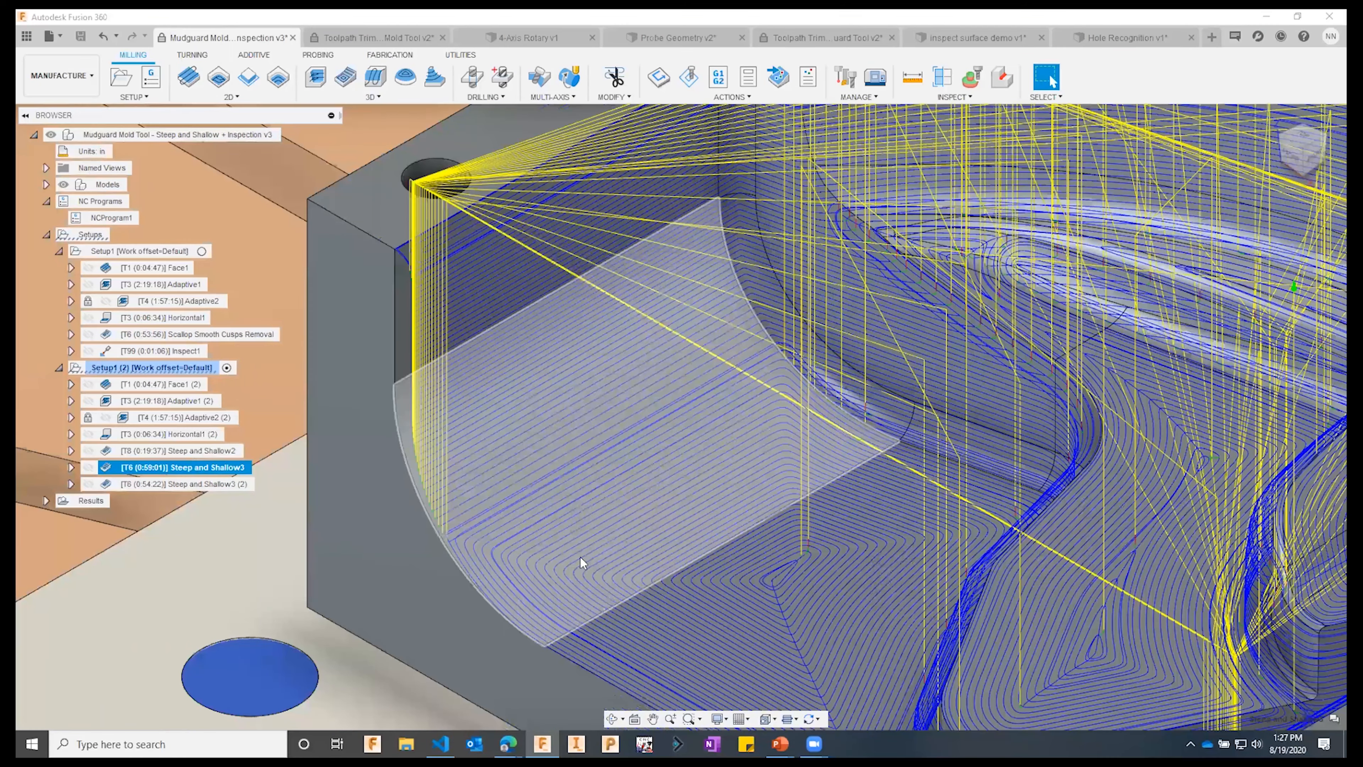
# - Examine the original toolpath's shallow passes where they cross from the curved side wall onto the cavity floor
pyautogui.scroll(-2, 582, 556)
pyautogui.scroll(3, 570, 542)
pyautogui.scroll(2, 567, 544)
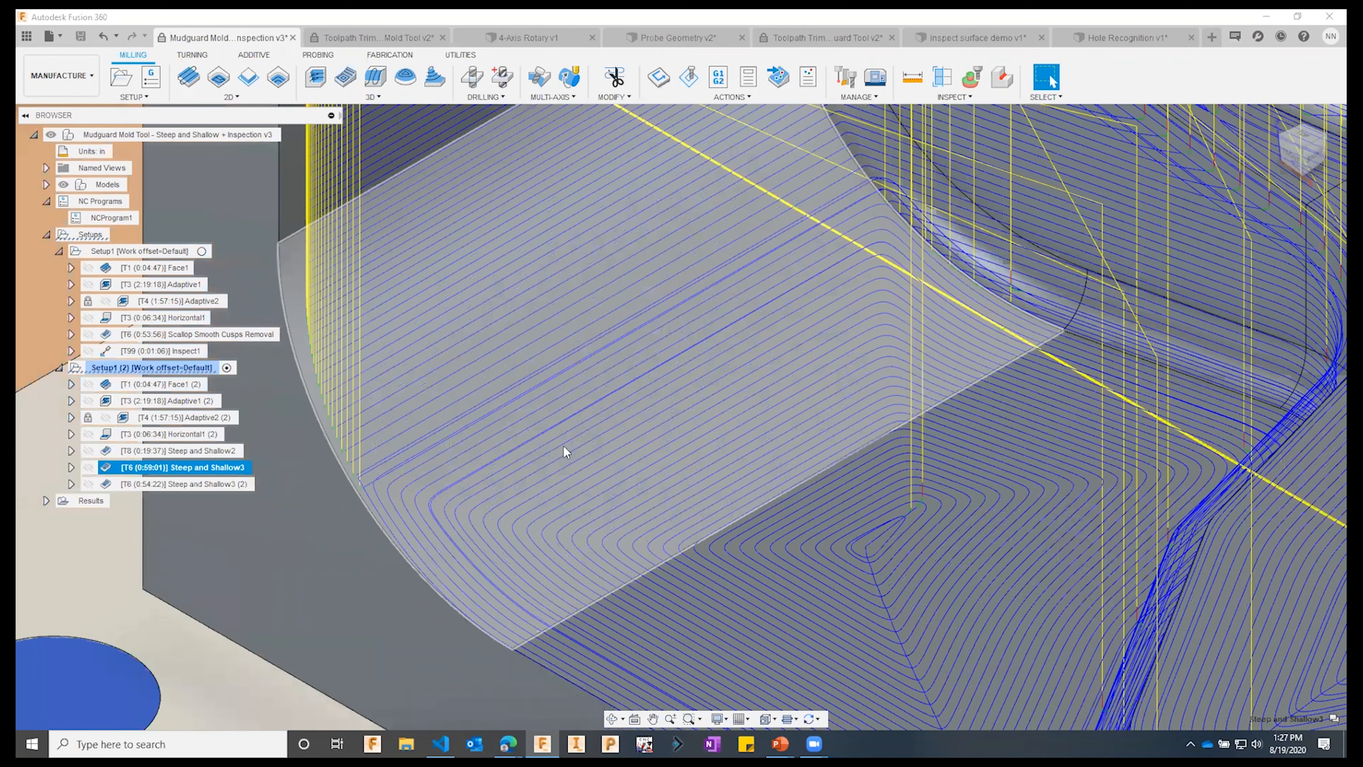
pyautogui.scroll(2, 654, 558)
pyautogui.scroll(-2, 646, 556)
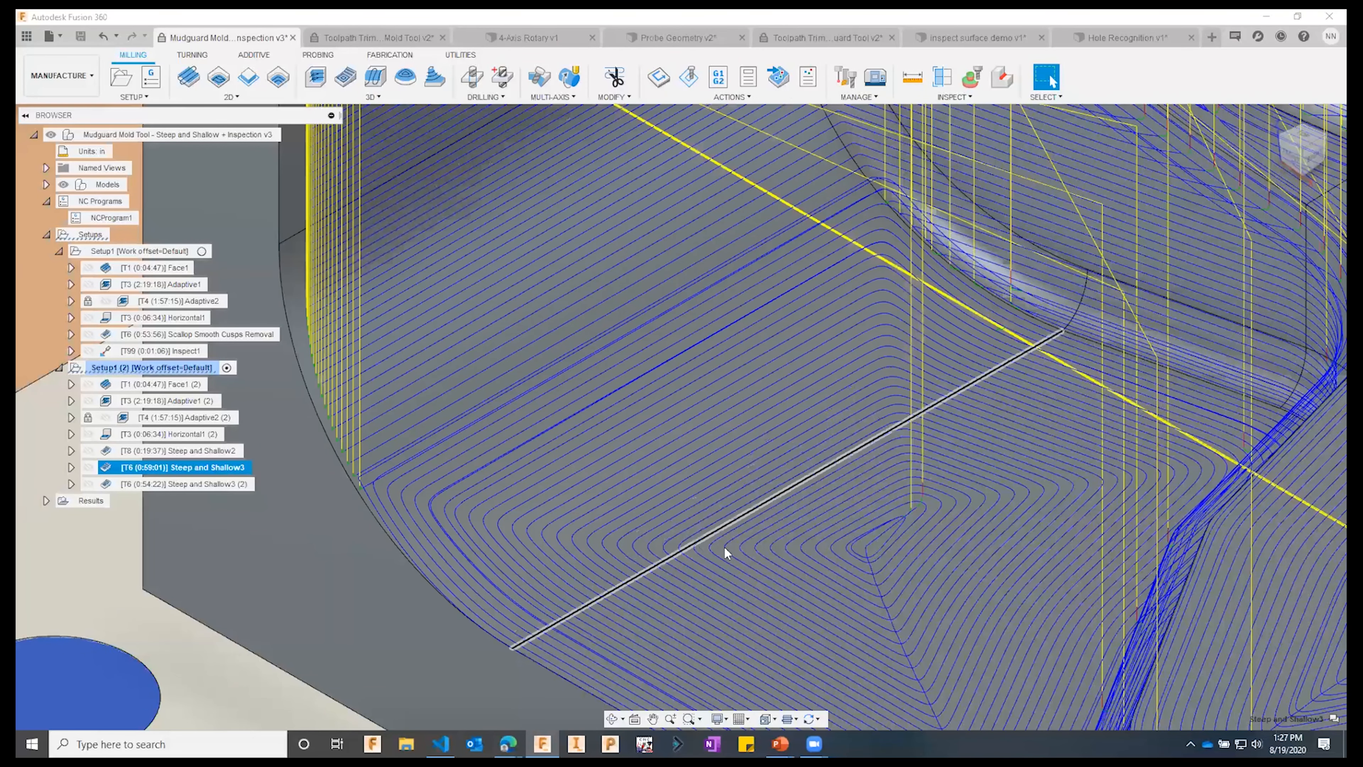
pyautogui.scroll(-2, 862, 535)
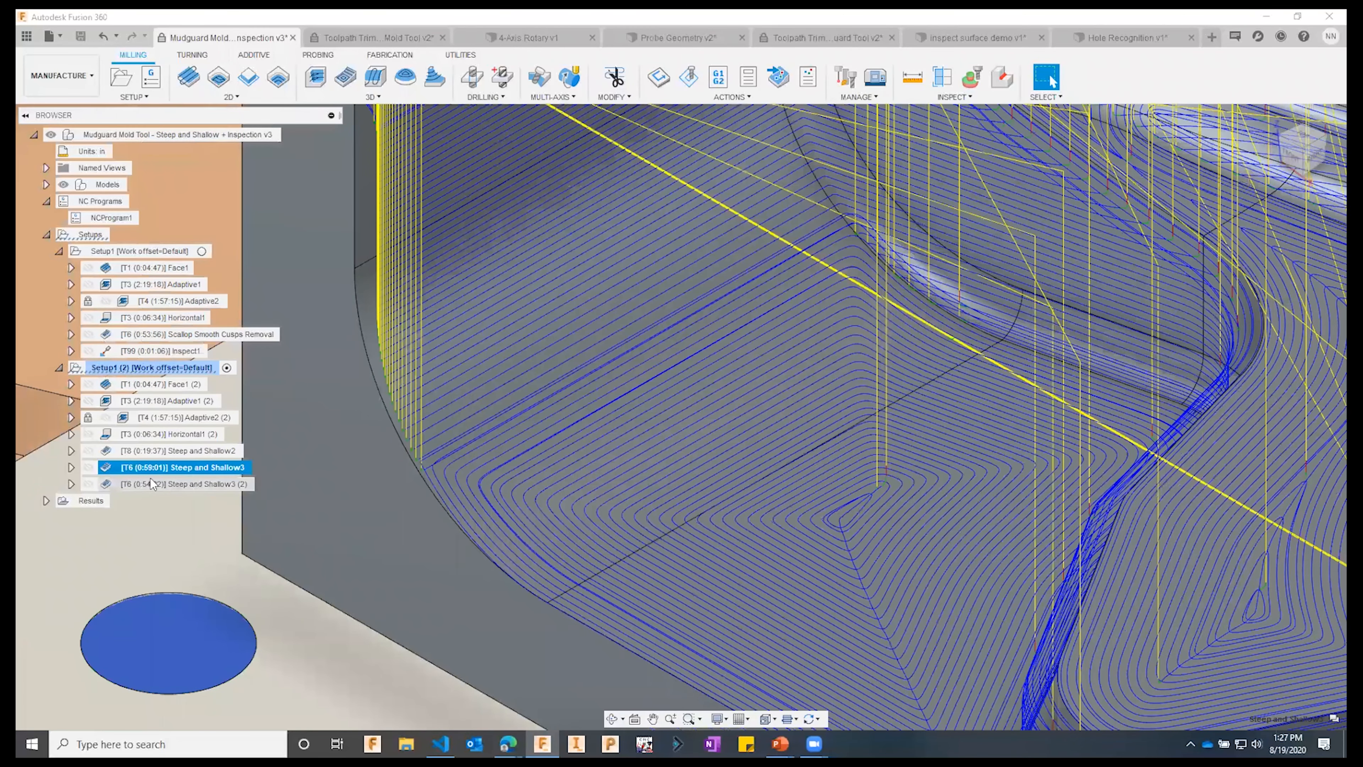
# - Compare the shallow passes of Steep and Shallow3 (2) with those of Steep and Shallow3 by showing one toolpath at a time
pyautogui.click(161, 483)
pyautogui.scroll(5, 621, 522)
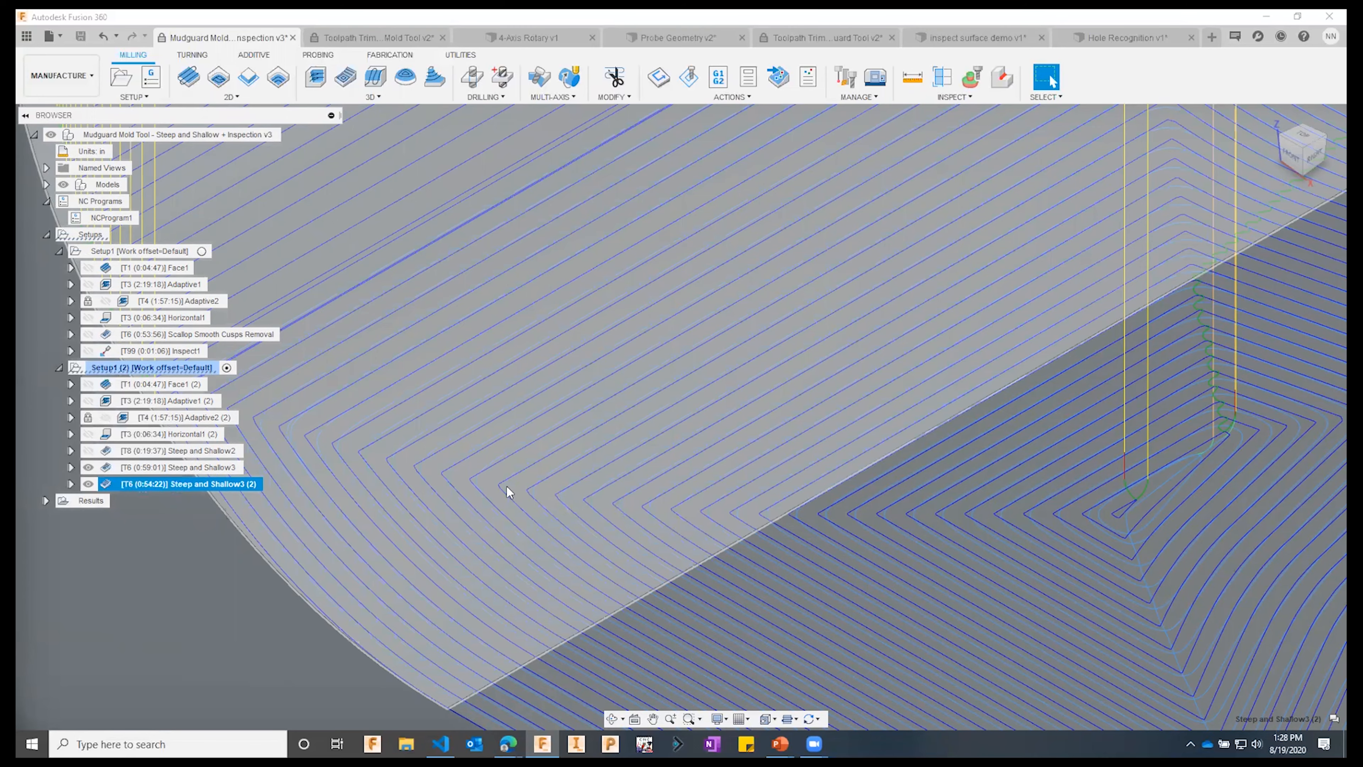
pyautogui.scroll(-2, 545, 471)
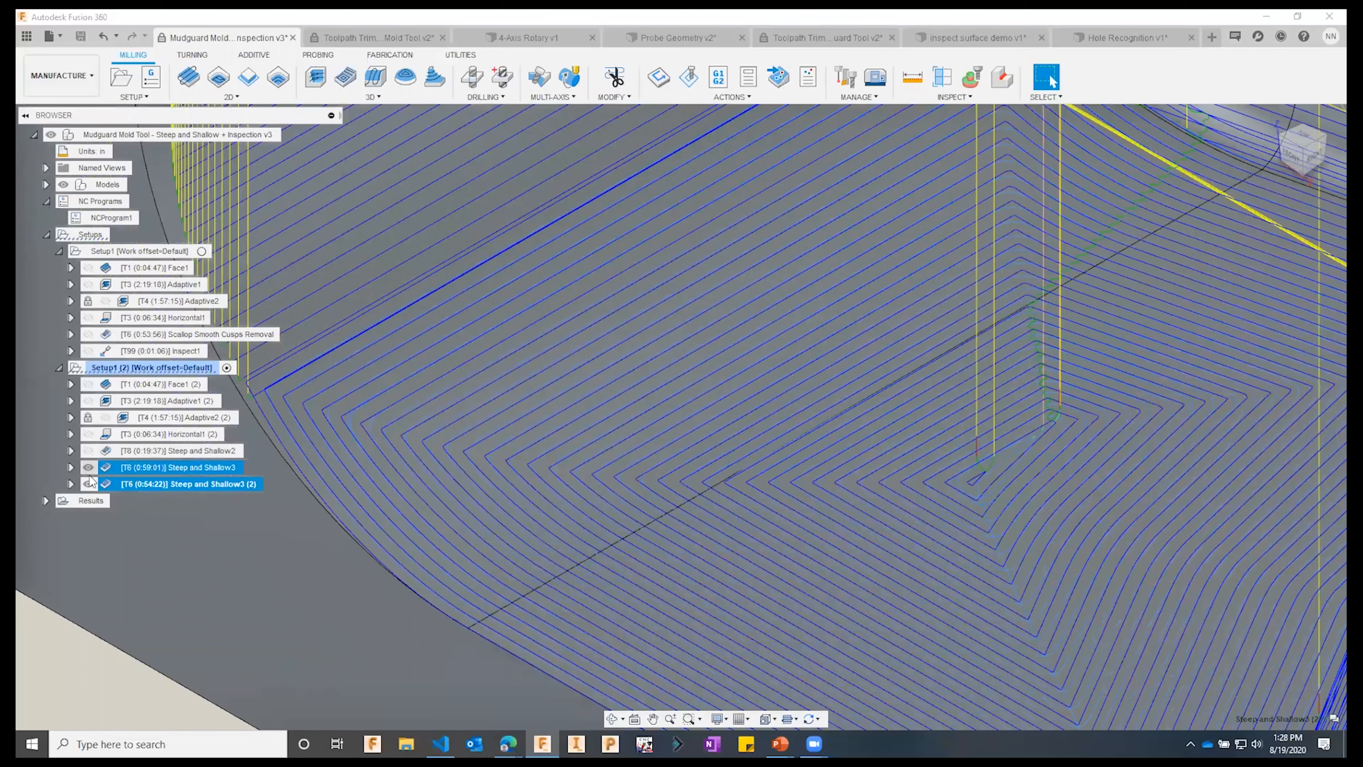
pyautogui.click(88, 467)
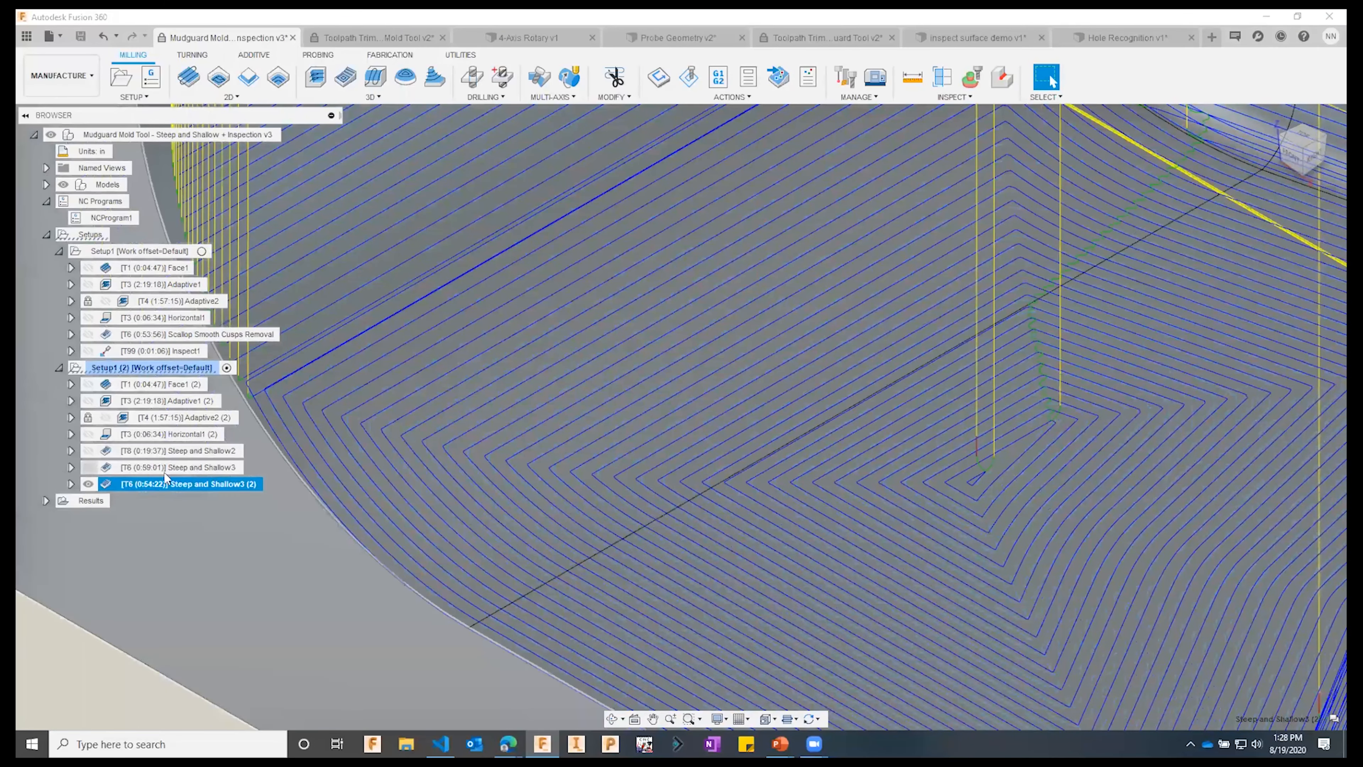
pyautogui.scroll(-4, 684, 529)
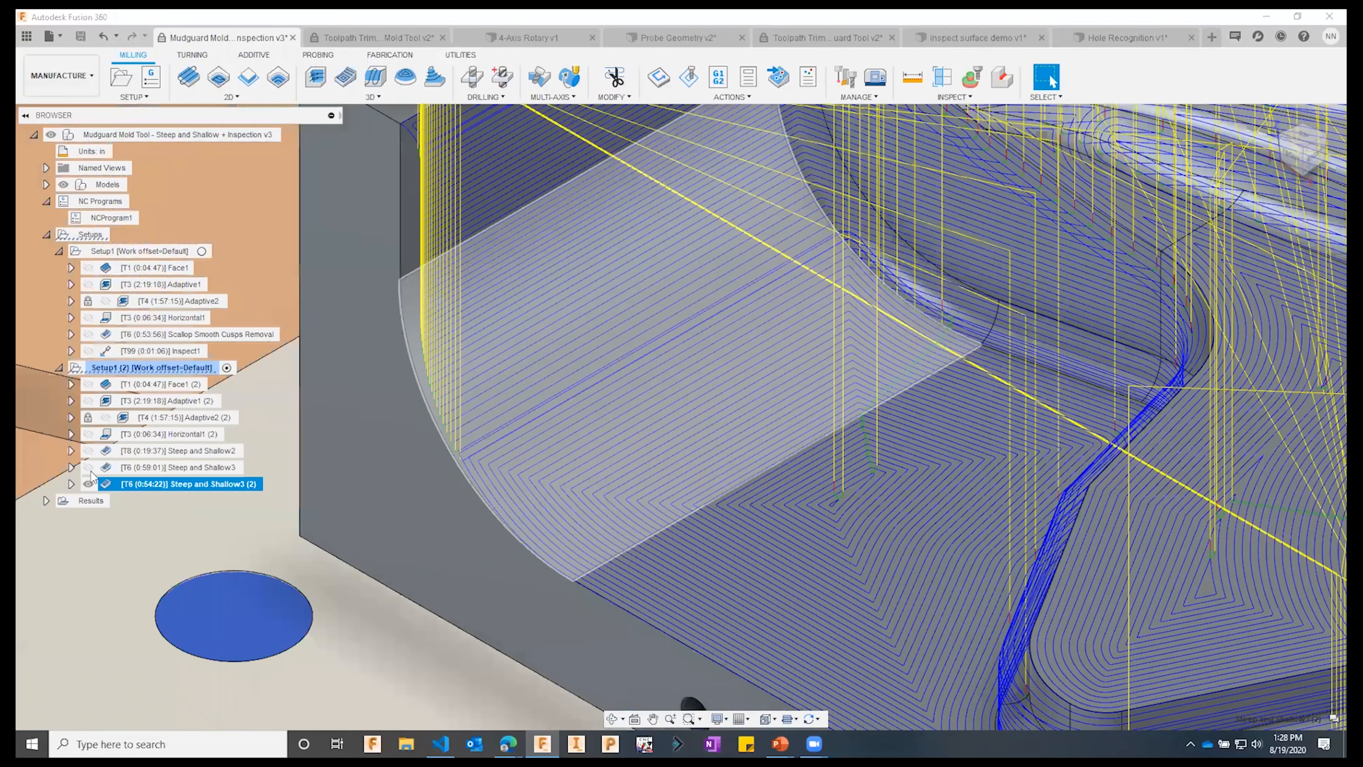
pyautogui.click(89, 469)
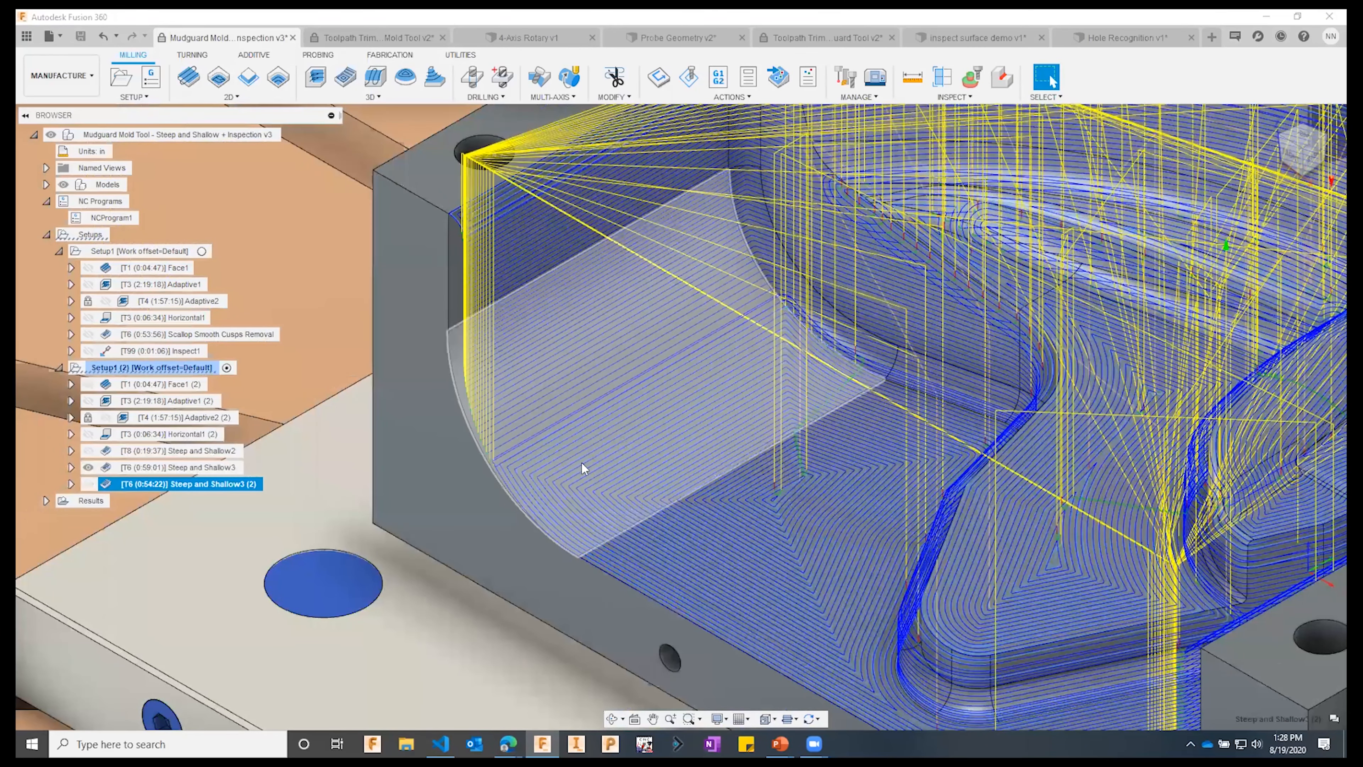
pyautogui.scroll(-3, 583, 462)
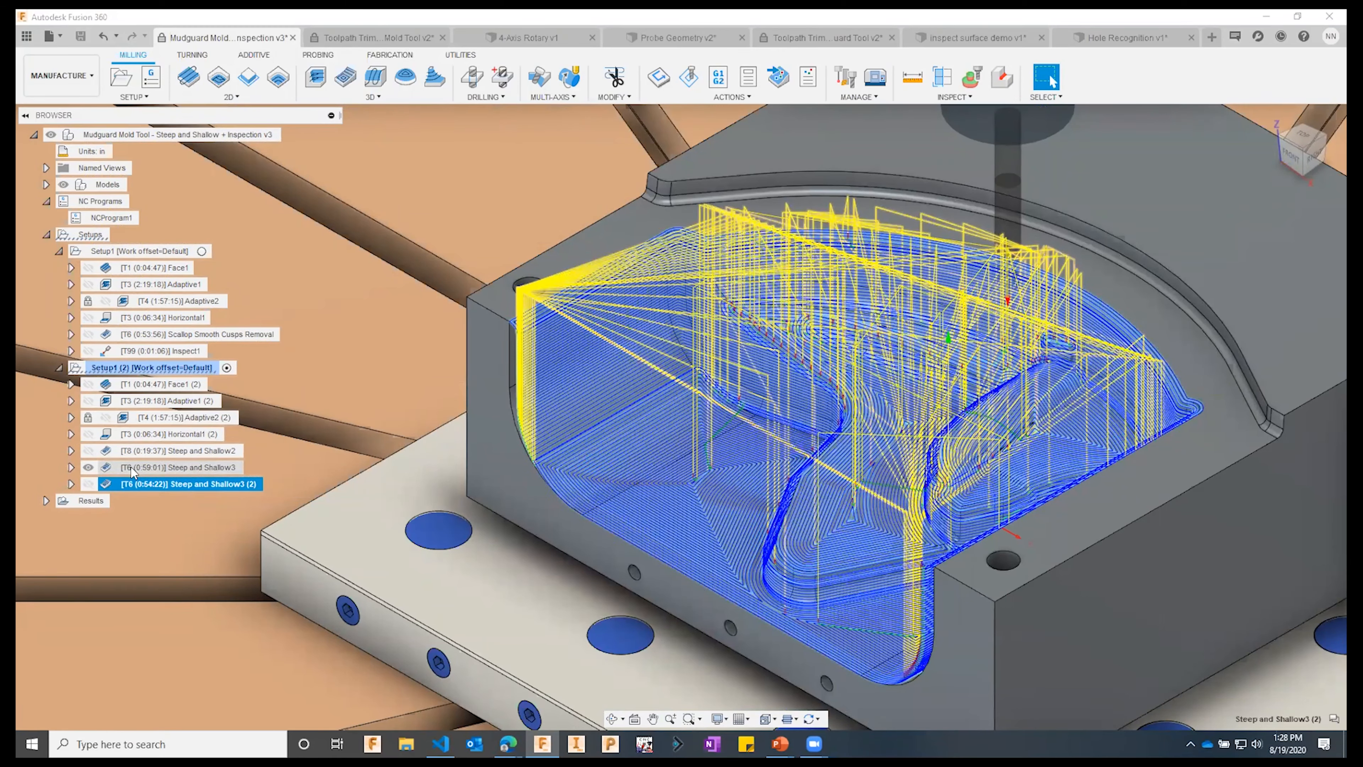
# - Simulate the second setup's facing, adaptive, horizontal and Steep and Shallow3 operations, skipping ahead to Steep and Shallow3
pyautogui.click(131, 466)
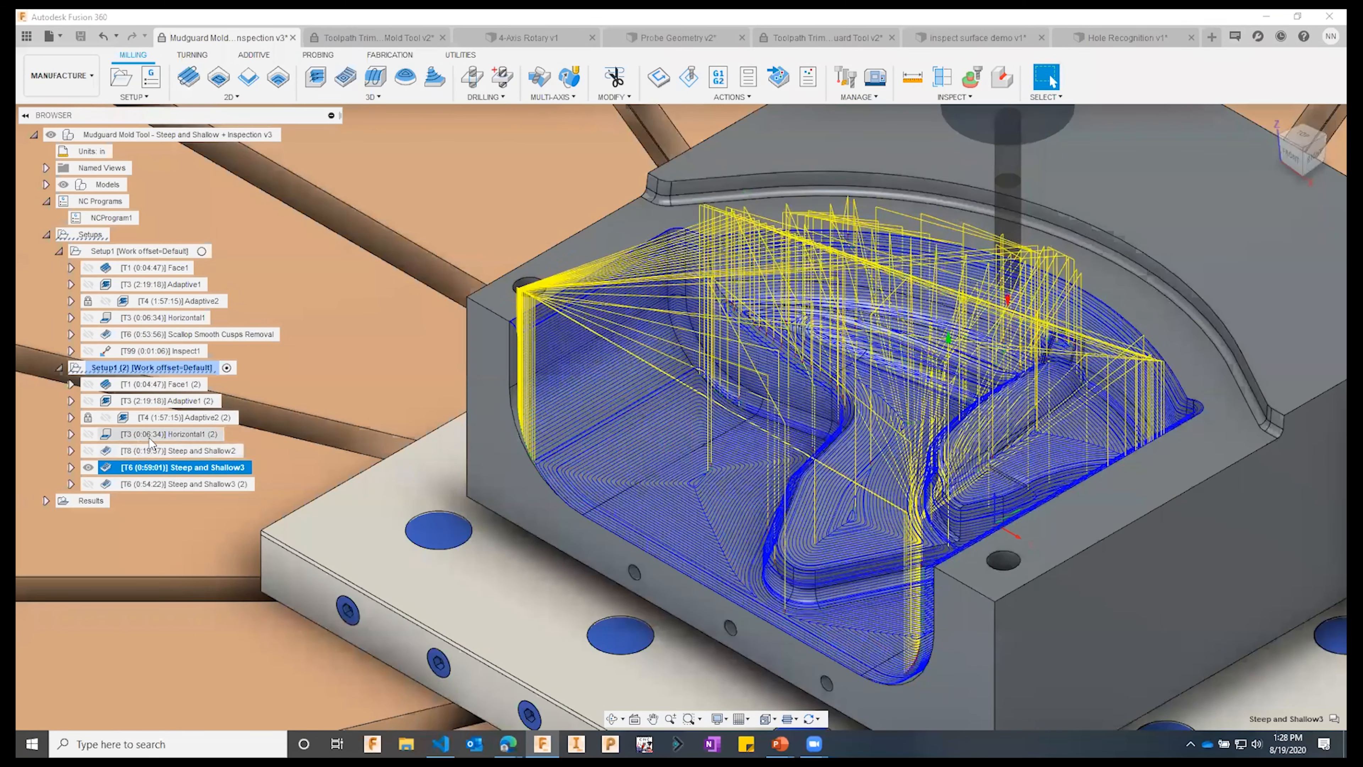
pyautogui.keyDown('ctrl'); pyautogui.click(161, 434); pyautogui.keyUp('ctrl')
pyautogui.keyDown('ctrl'); pyautogui.click(161, 418); pyautogui.keyUp('ctrl')
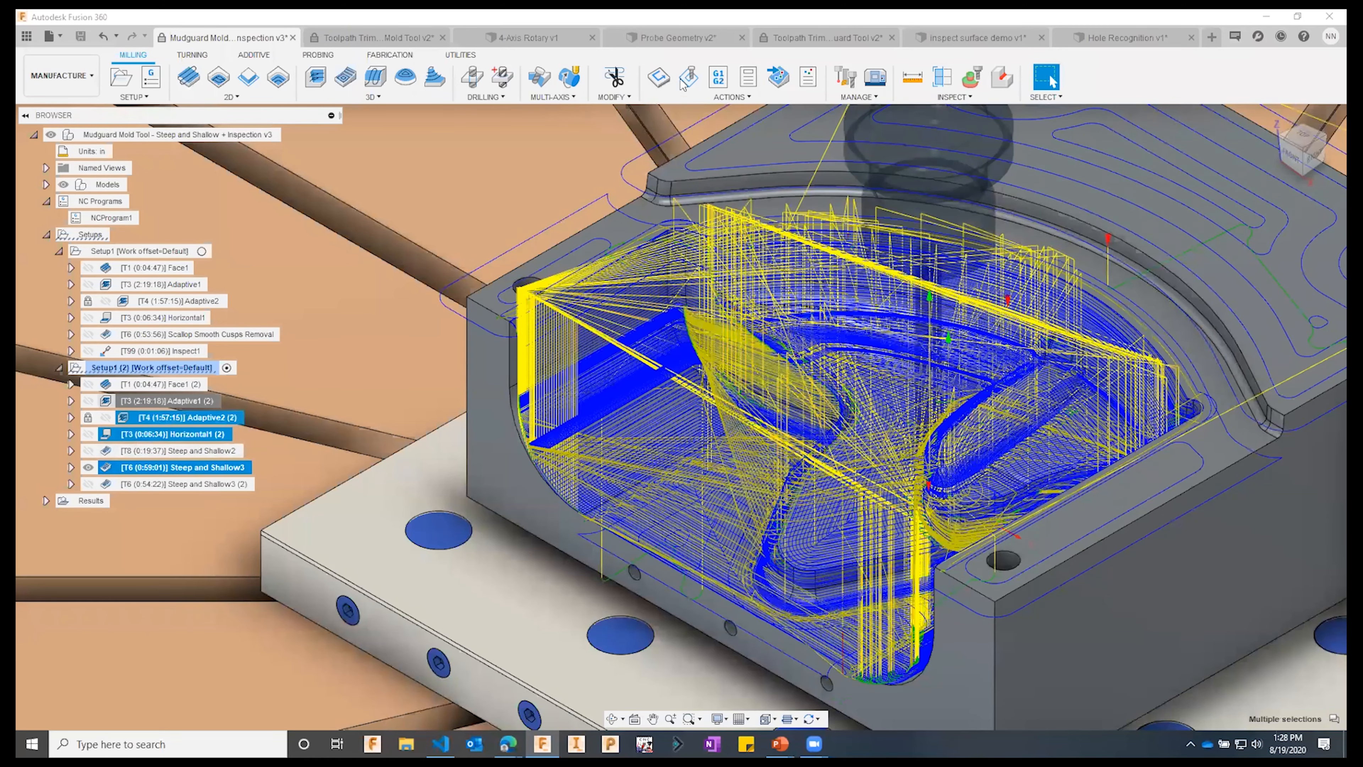
pyautogui.click(689, 77)
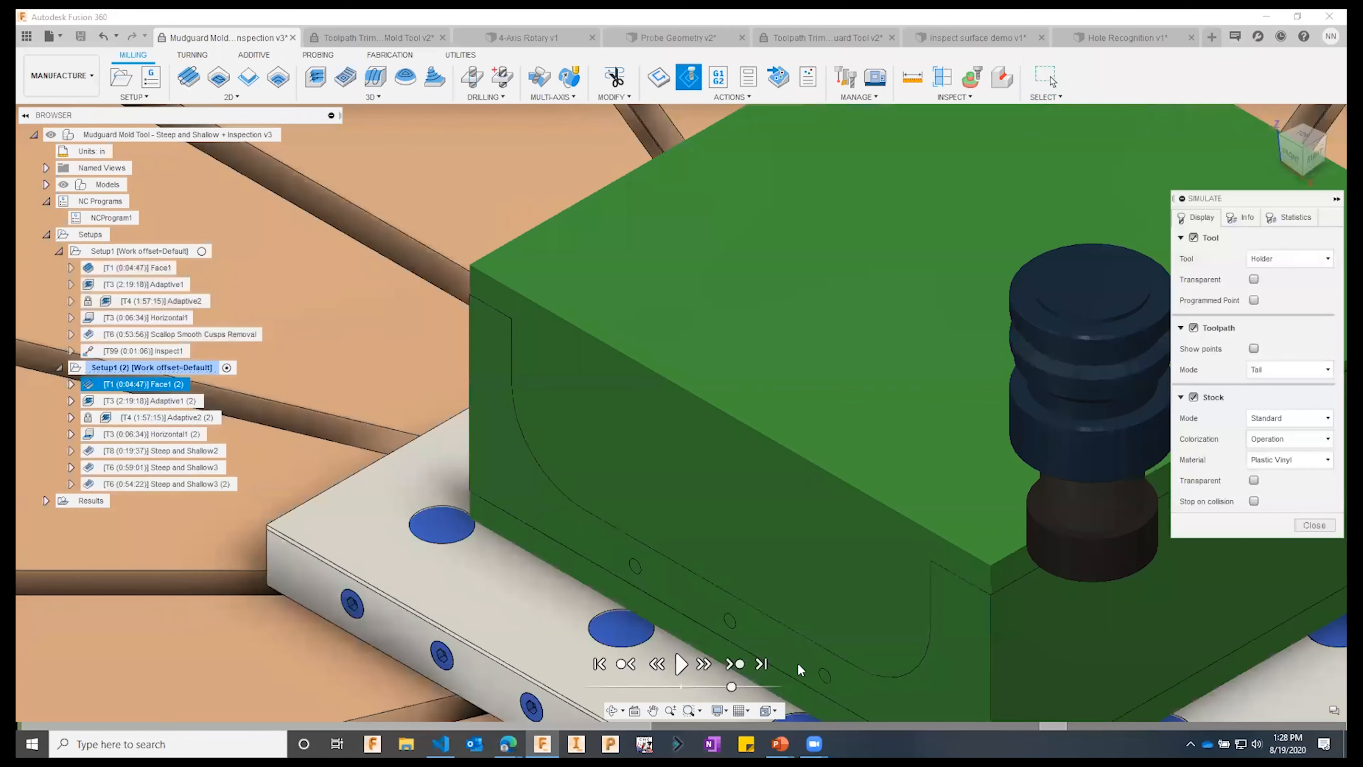
pyautogui.click(681, 664)
pyautogui.click(736, 664)
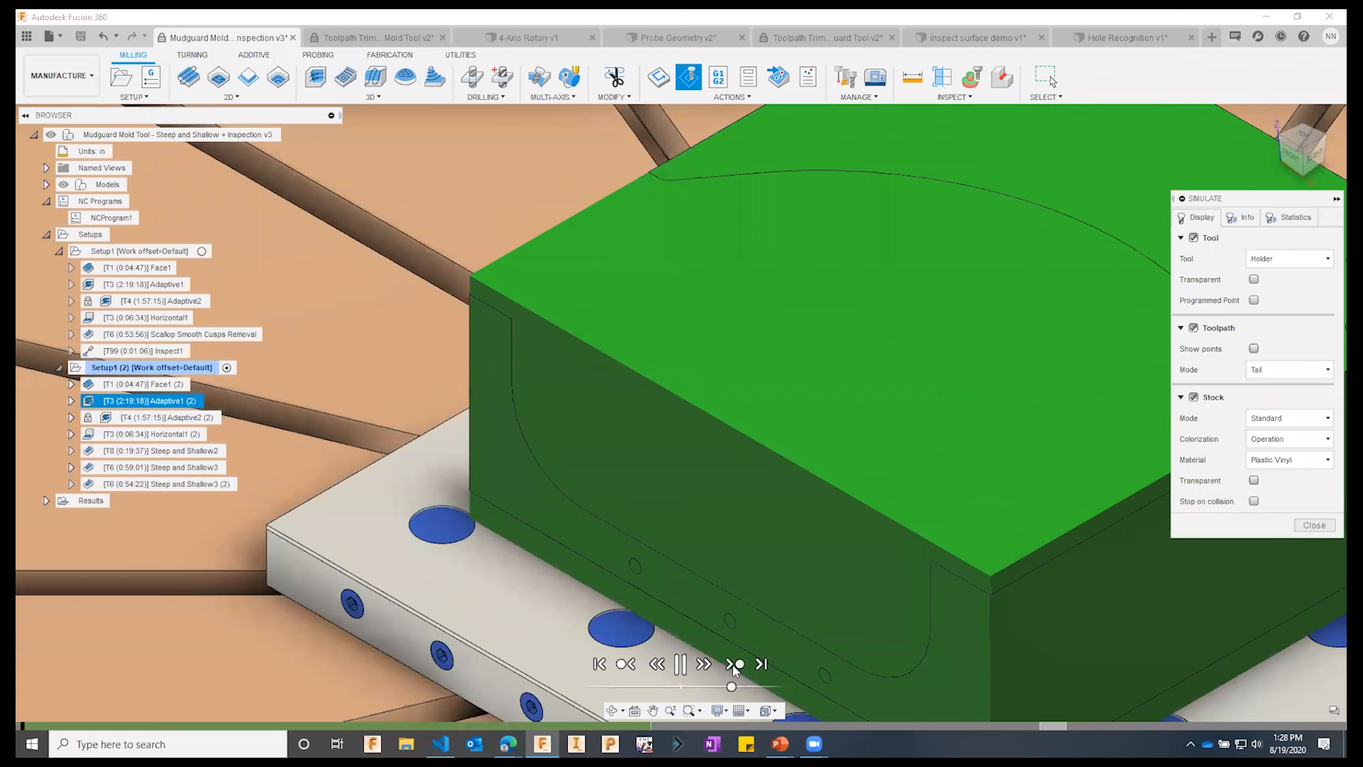
pyautogui.click(736, 664)
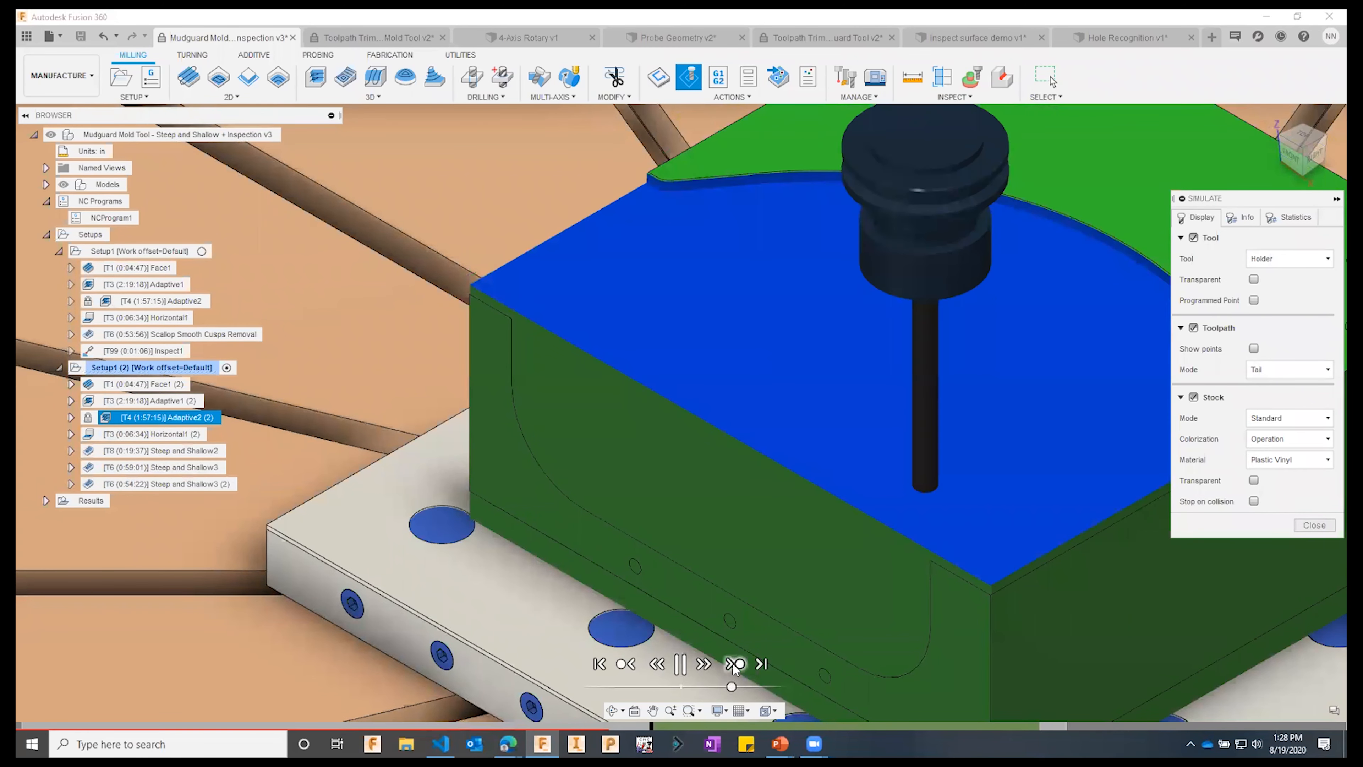
pyautogui.click(735, 664)
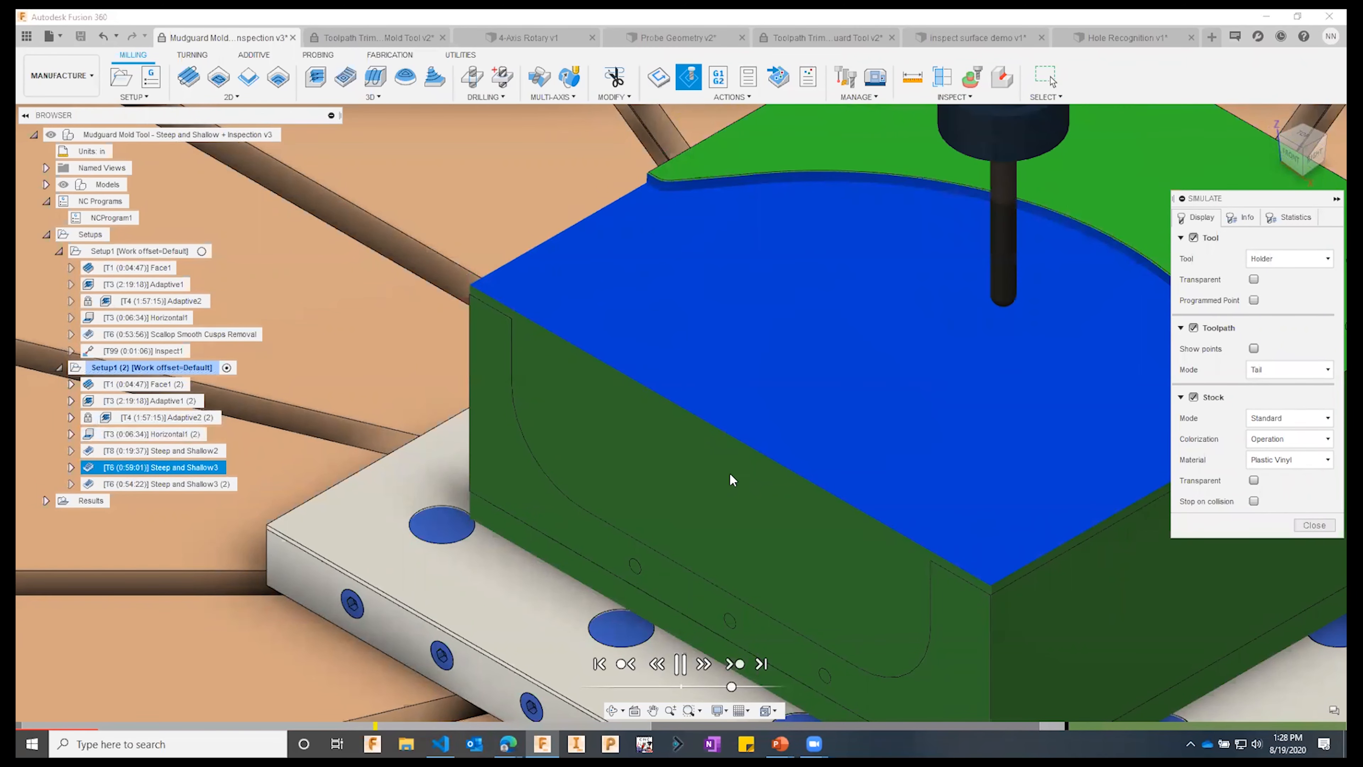
# - Play the Steep and Shallow3 simulation at a higher speed, inspect the machined cavity from the front, and close the simulation
pyautogui.scroll(-2, 772, 453)
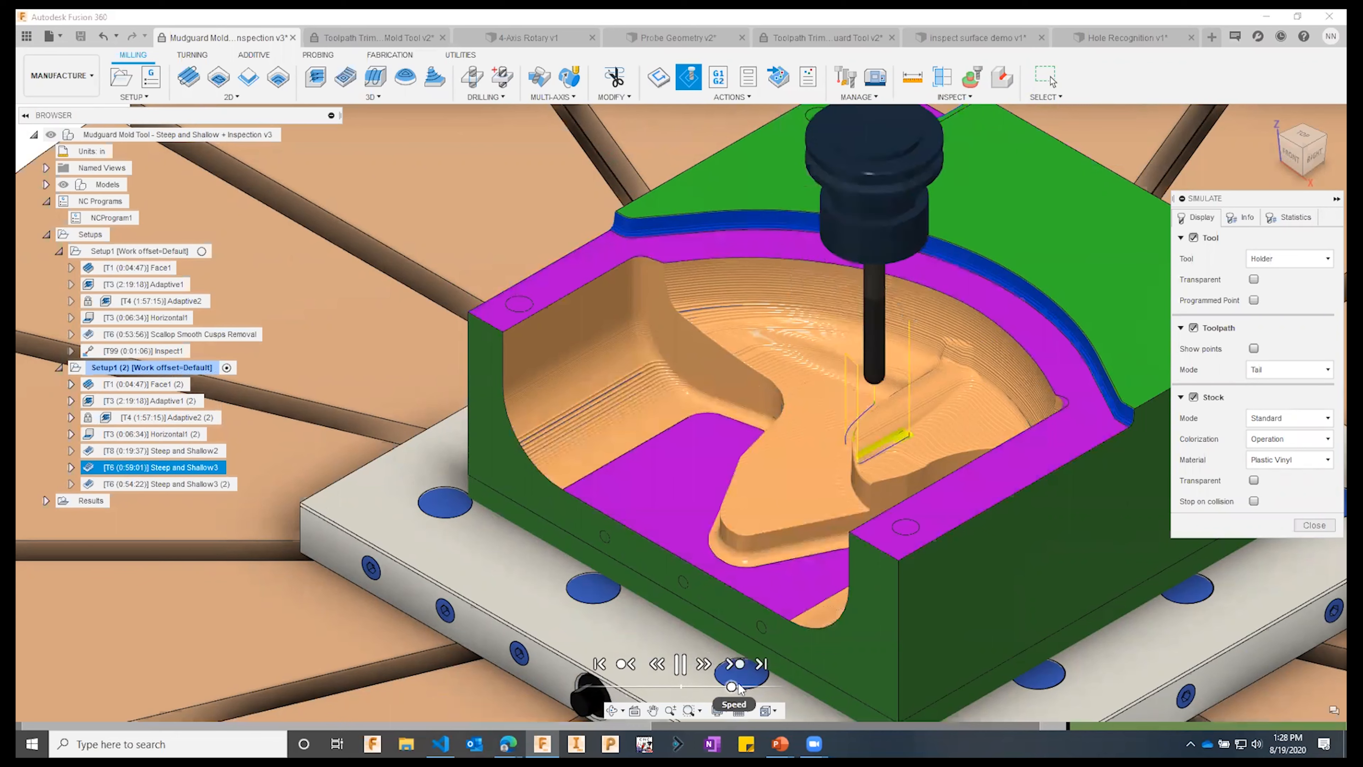
pyautogui.moveTo(732, 690); pyautogui.dragTo(750, 689)
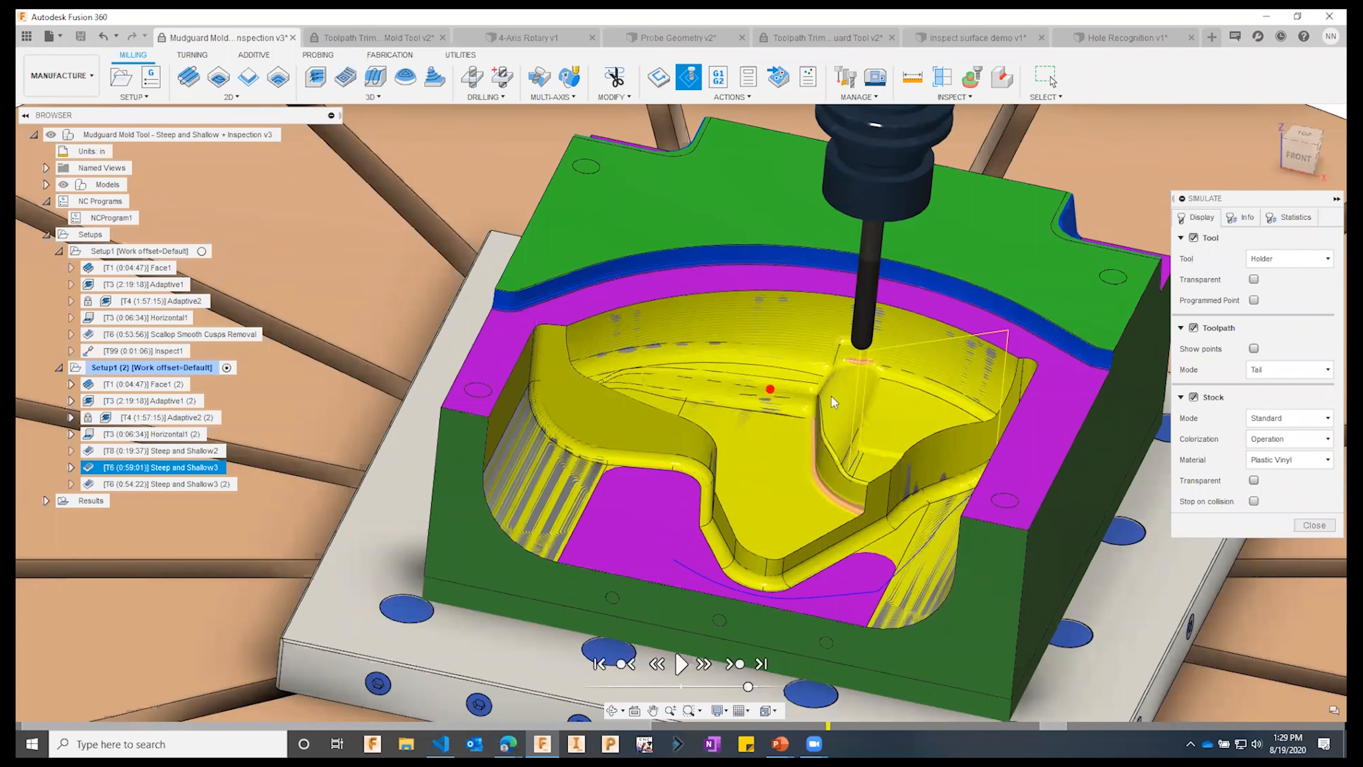
pyautogui.keyDown('shift'); pyautogui.moveTo(819, 435); pyautogui.dragTo(852, 448, button='middle'); pyautogui.keyUp('shift')
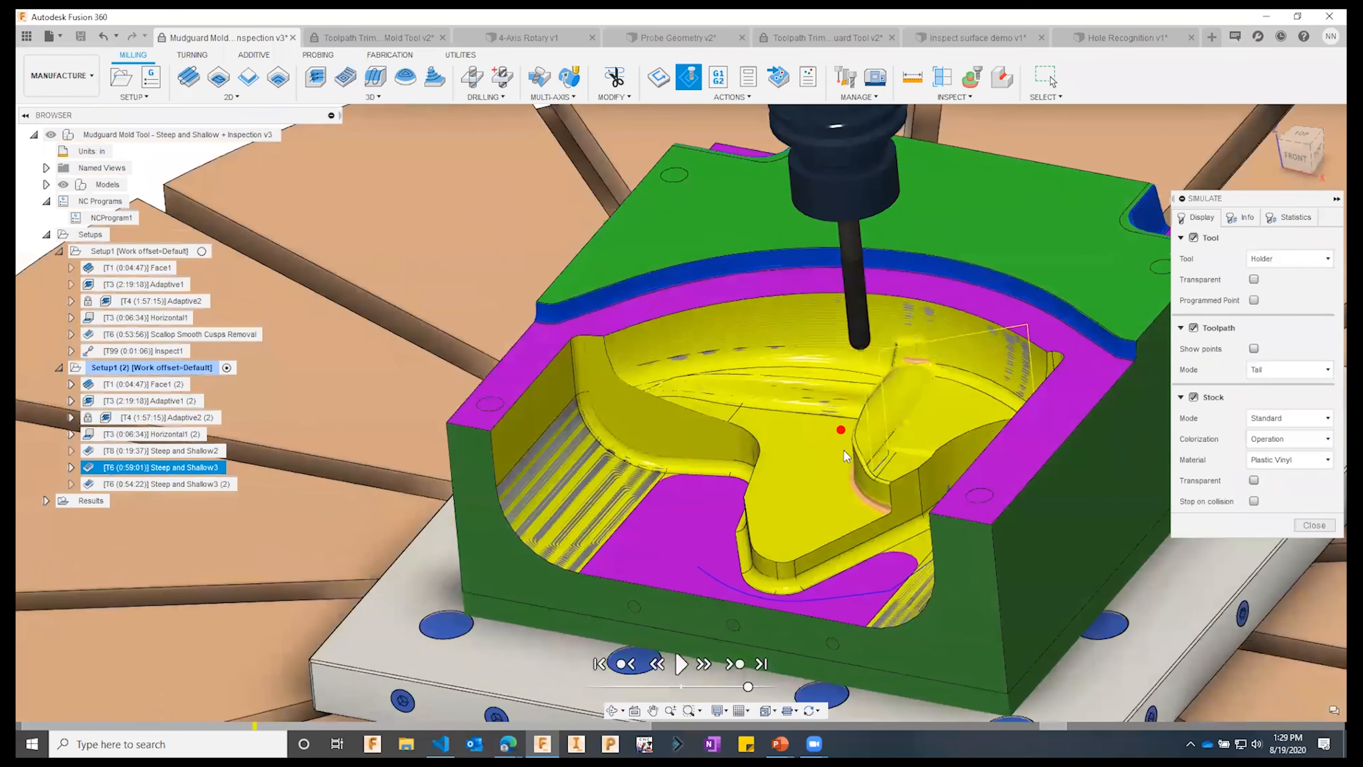
pyautogui.click(1315, 524)
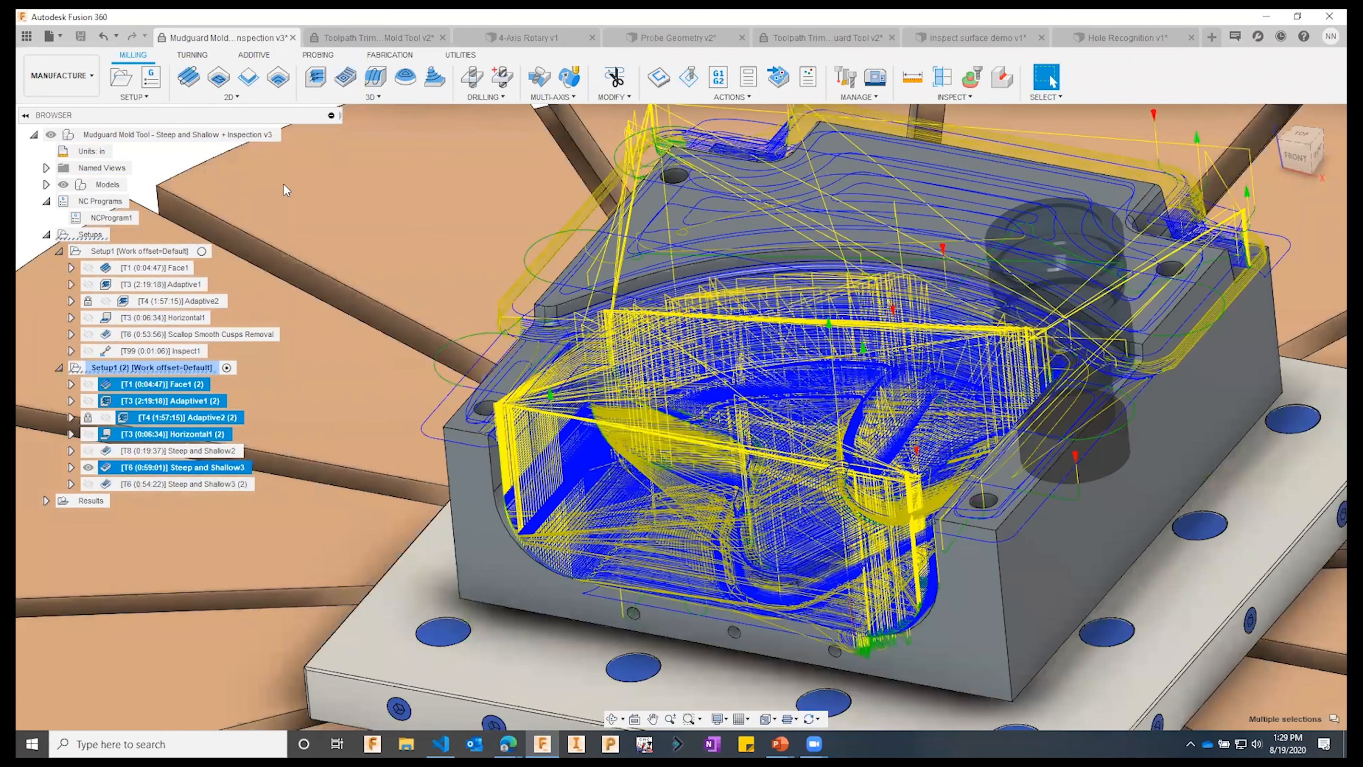
# - Start another Steep and Shallow operation and set its tool axis primary mode to Lead and lean
pyautogui.click(346, 97)
pyautogui.click(355, 146)
pyautogui.click(1261, 218)
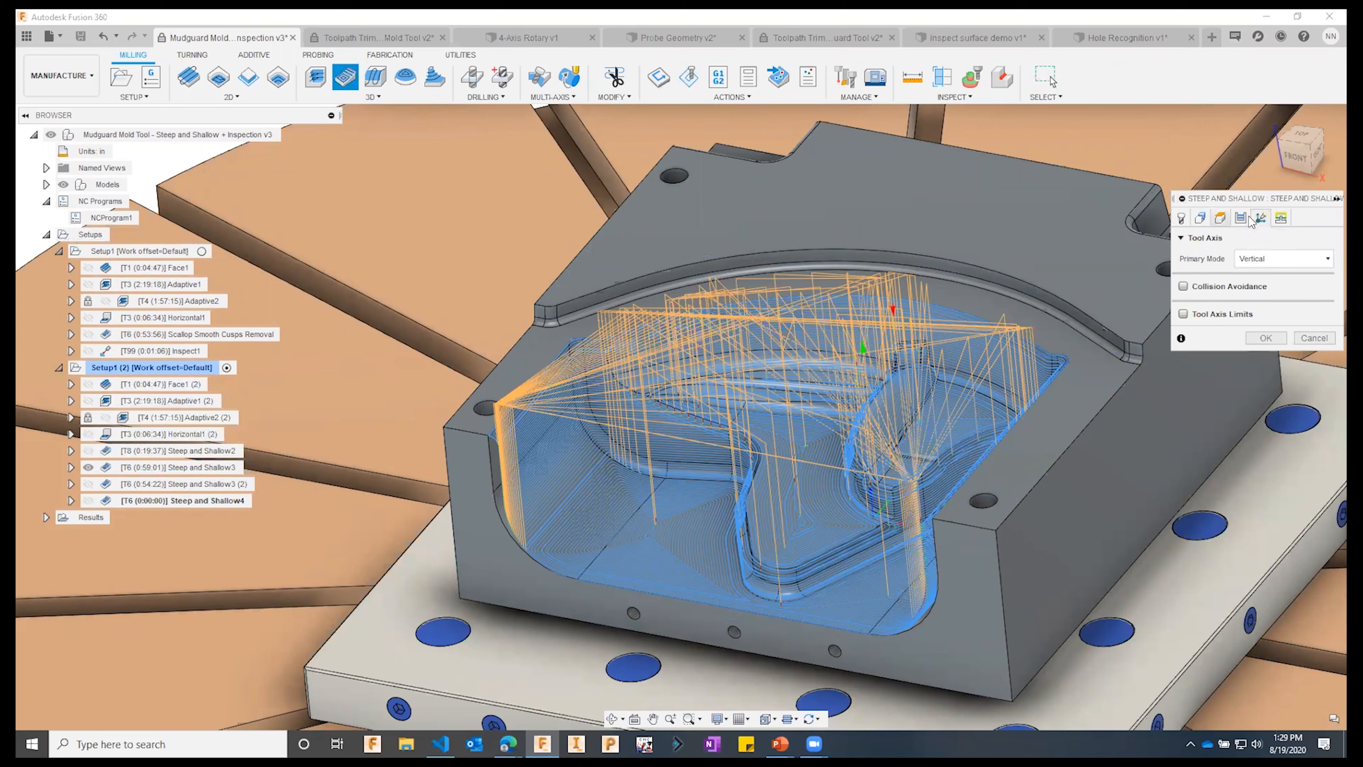
pyautogui.click(1259, 261)
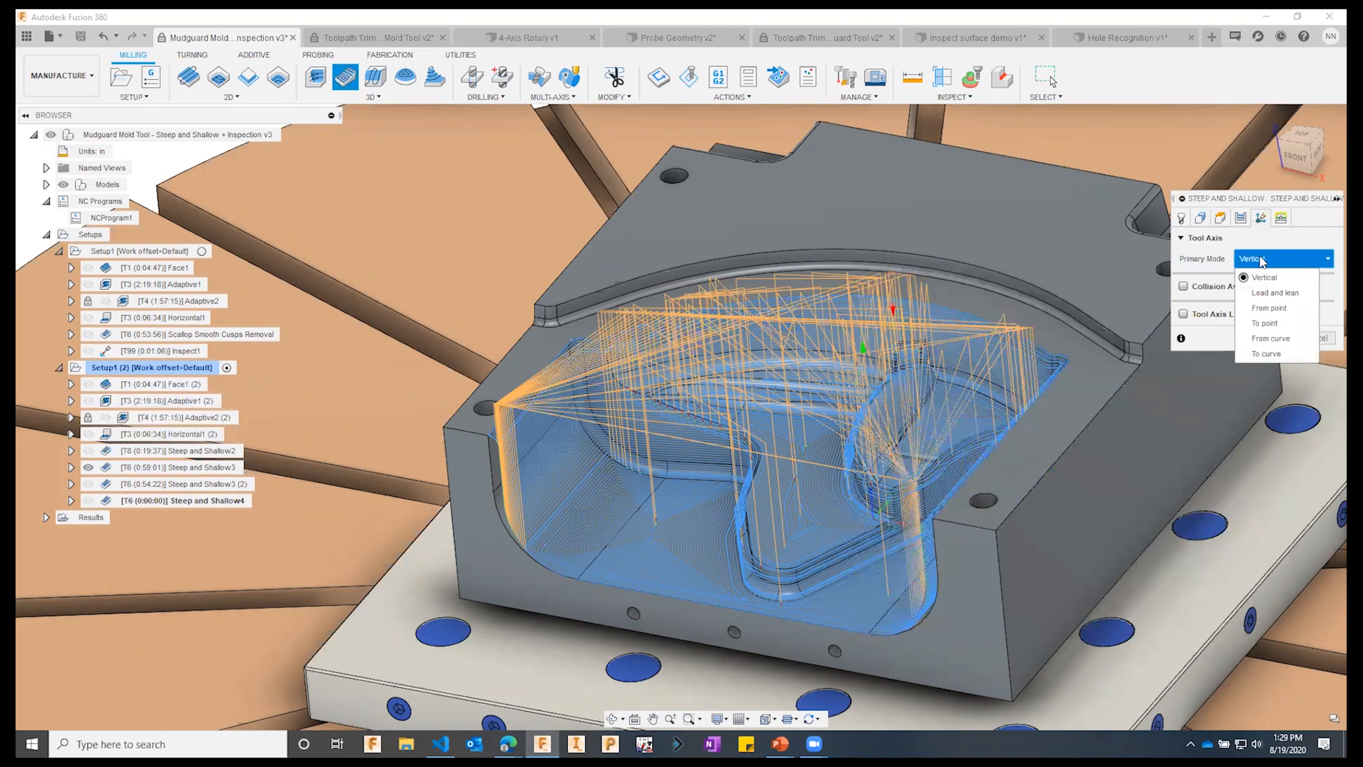
pyautogui.click(1275, 292)
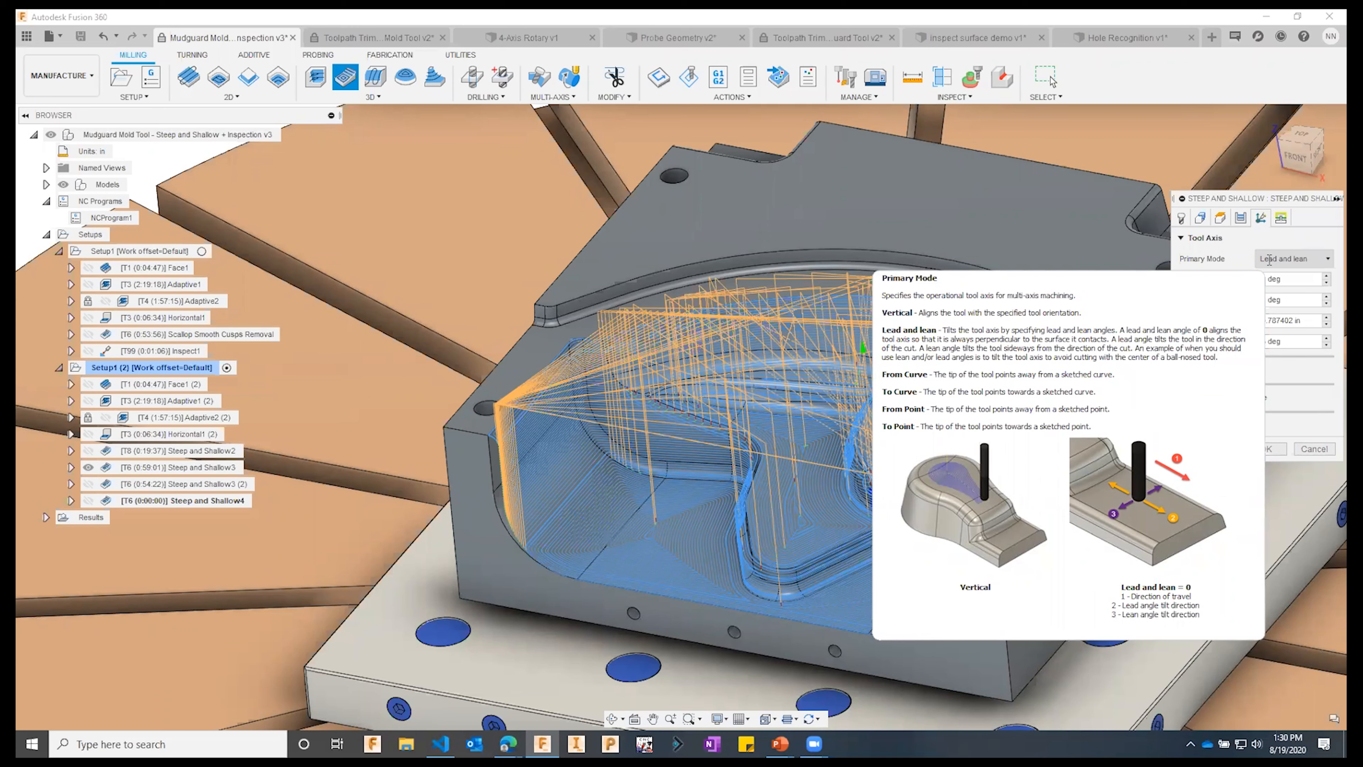
# - Try the From point and From curve primary modes for the tool axis and review their guiding point and curve requirements
pyautogui.click(1269, 258)
pyautogui.click(1290, 309)
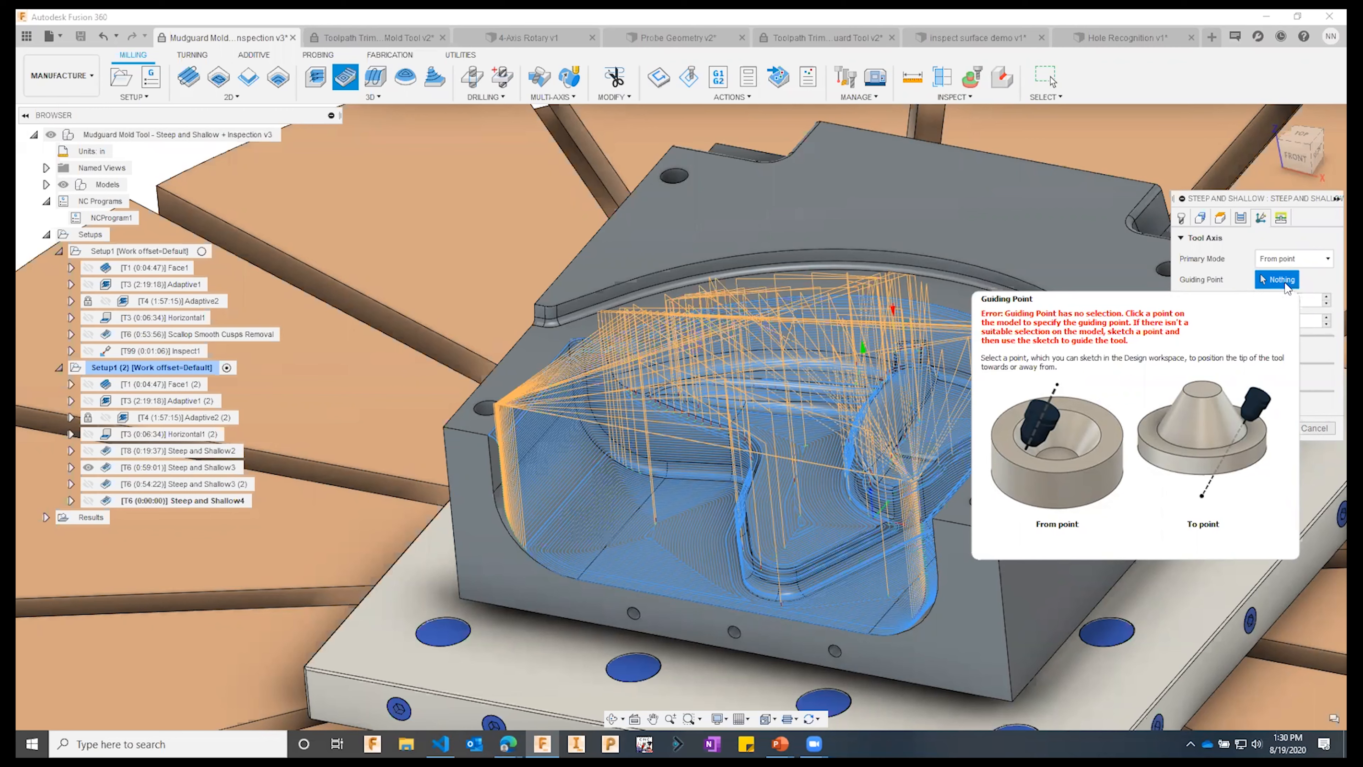
pyautogui.click(1296, 259)
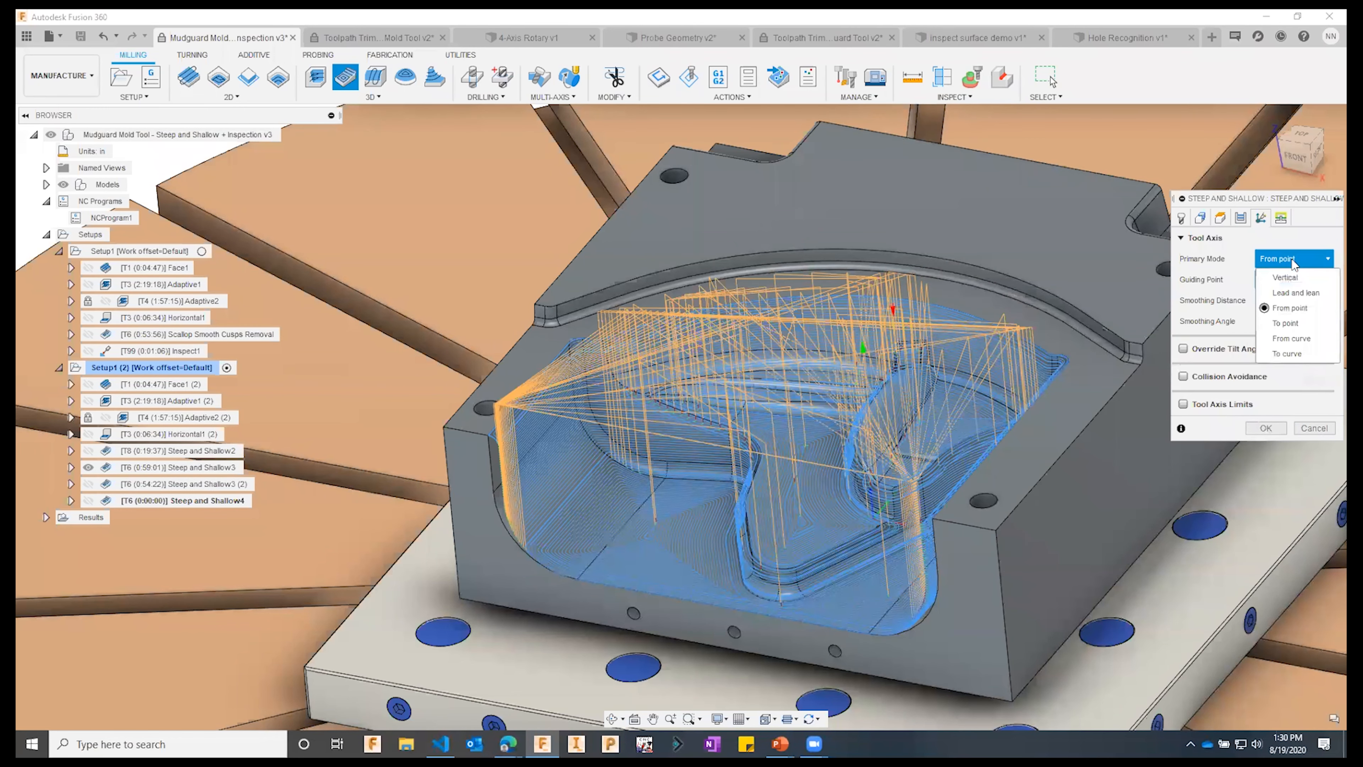
pyautogui.click(1299, 339)
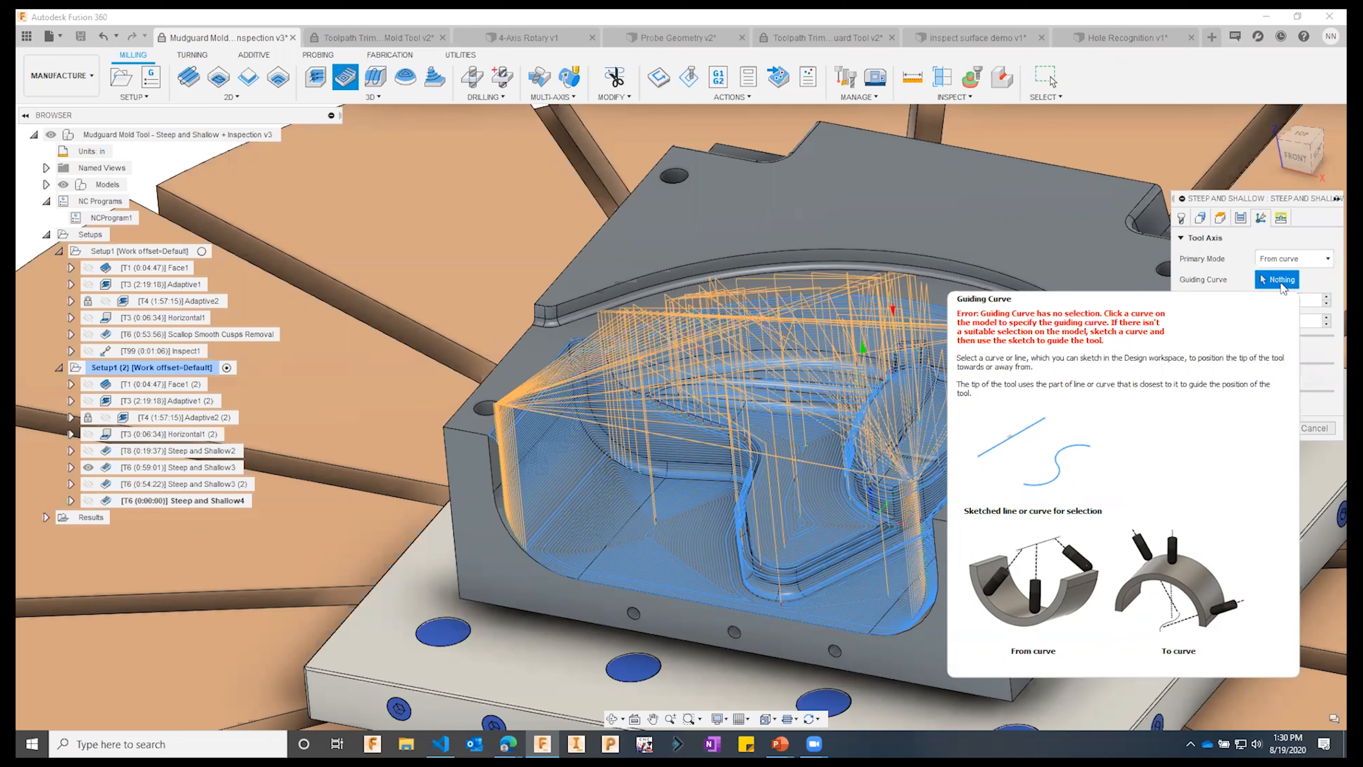
pyautogui.click(1294, 259)
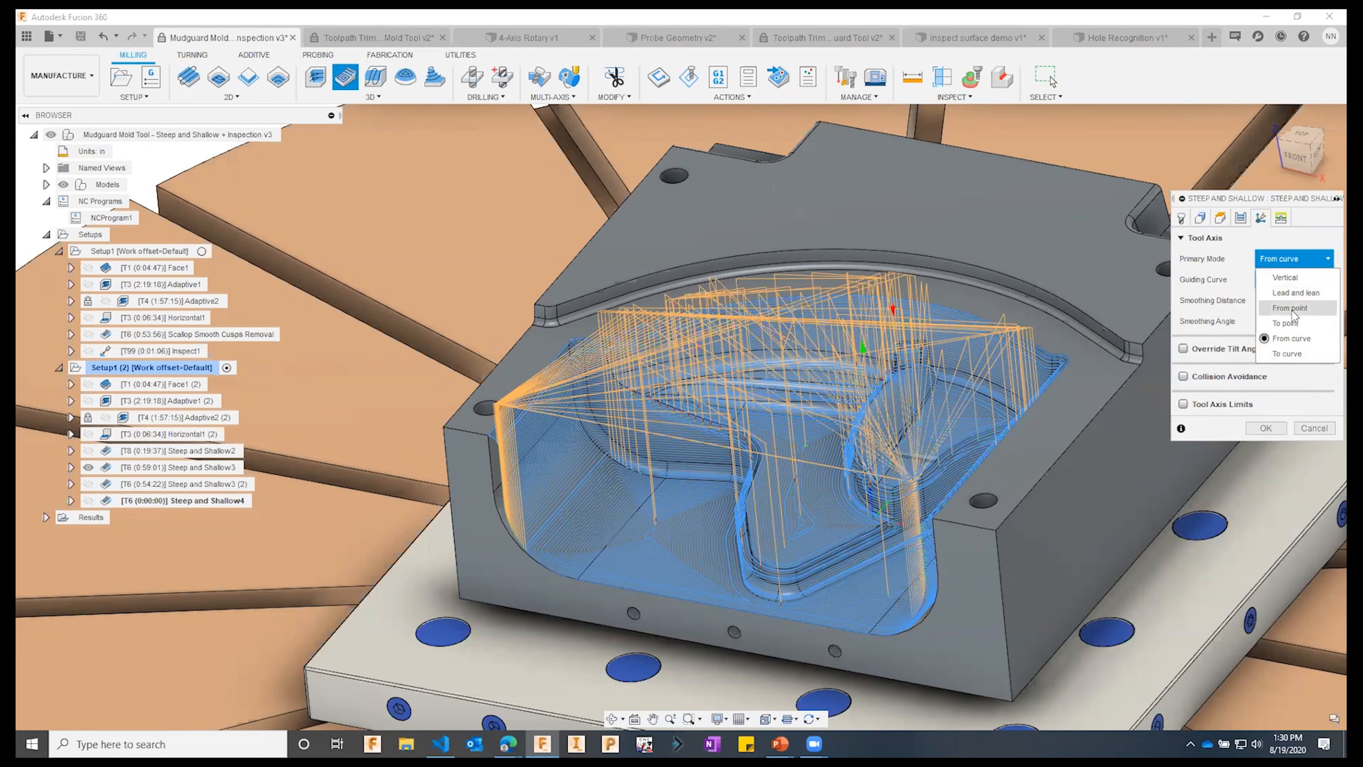
pyautogui.click(1210, 271)
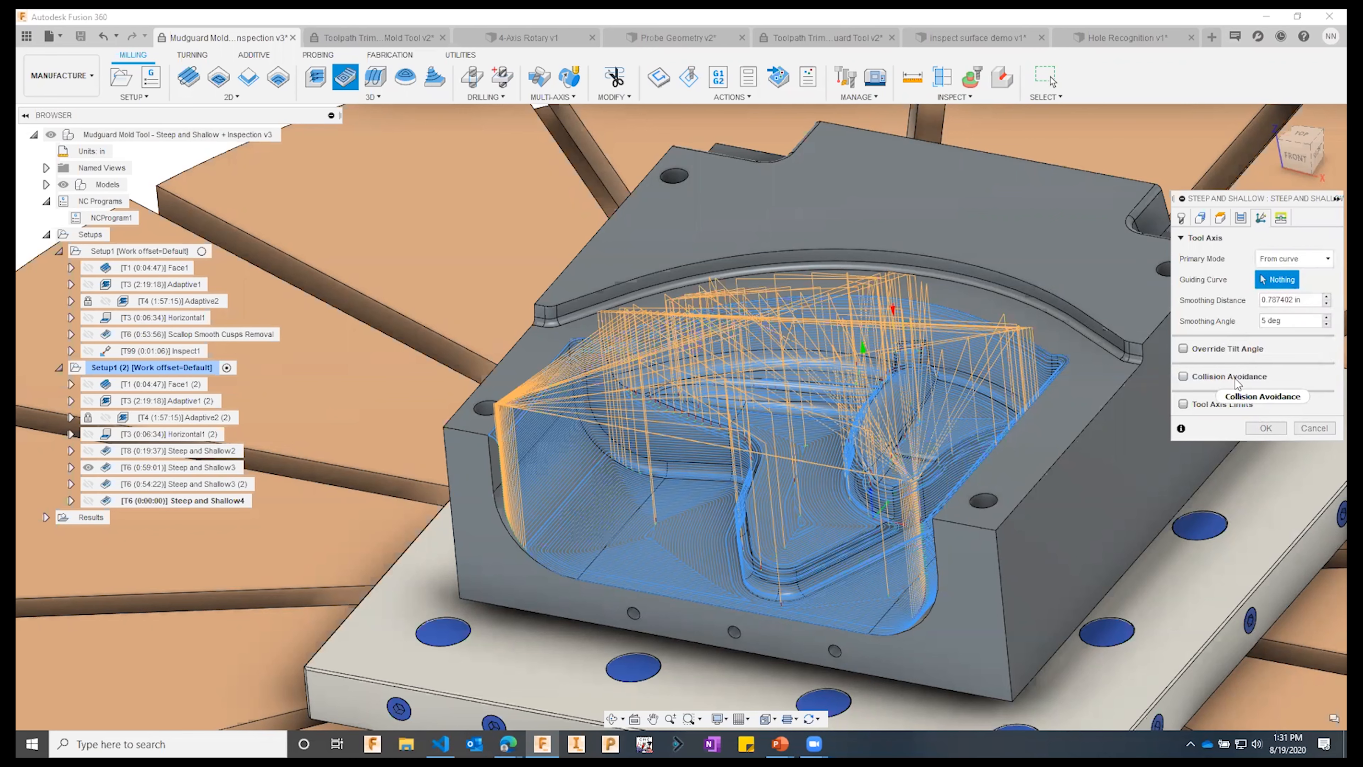
# - Enable Collision Avoidance in Automatic mode and Tool Axis Limits, review the maximum tilt setting, and cancel the new operation
pyautogui.moveTo(1230, 382)
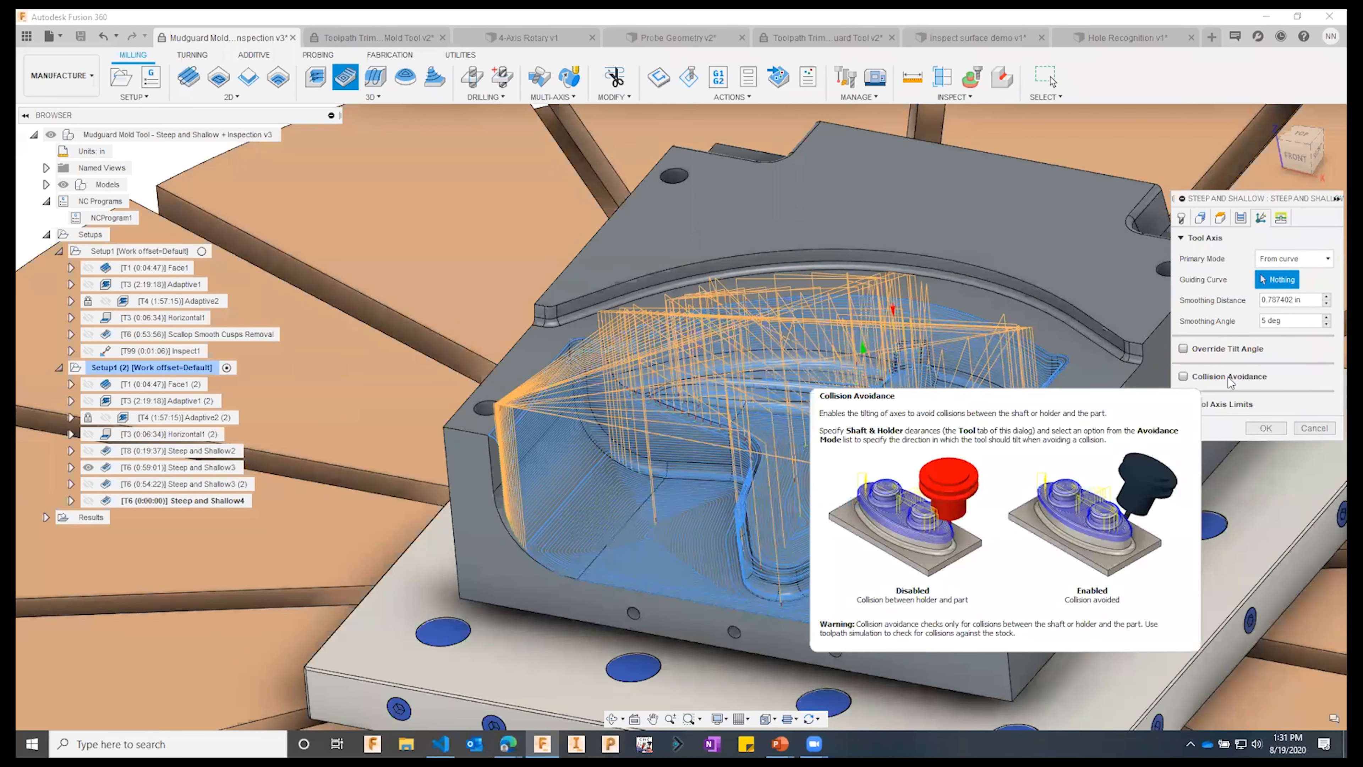
pyautogui.click(1184, 377)
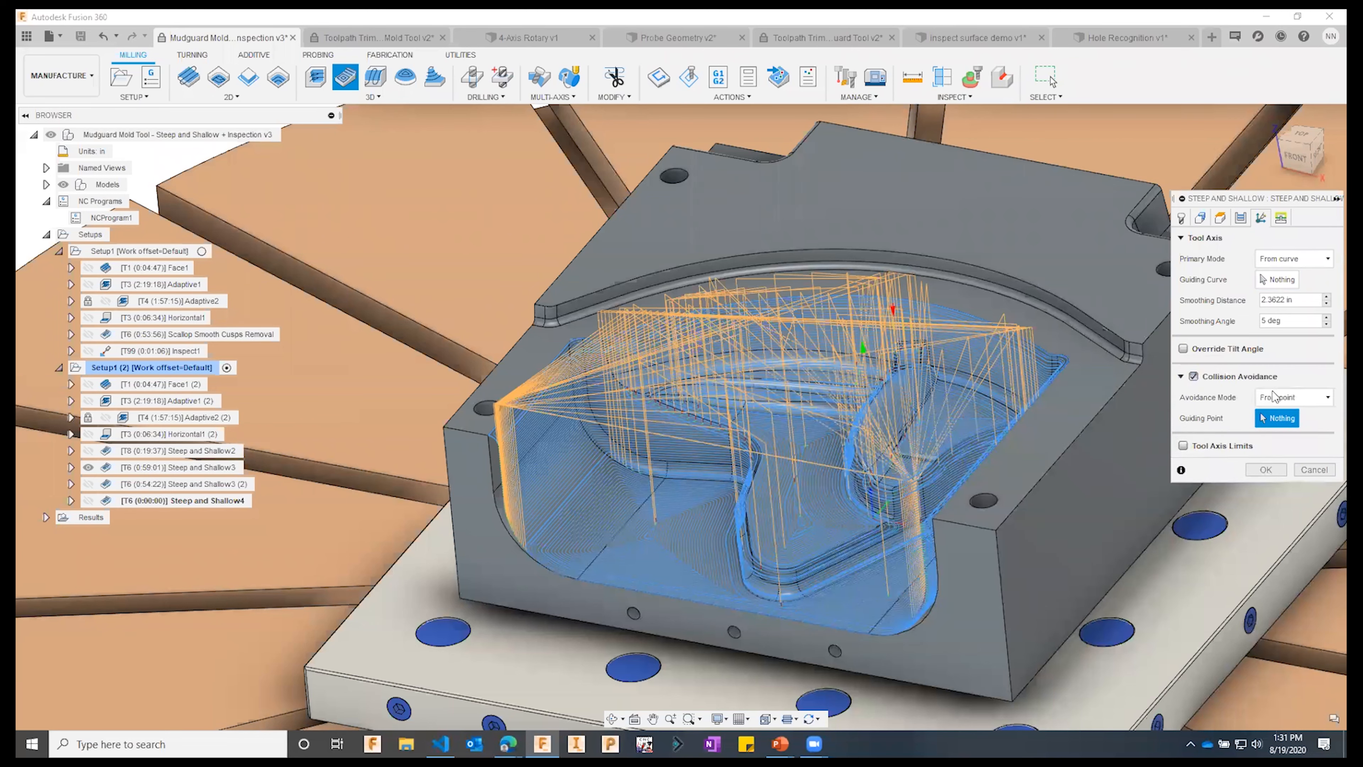
pyautogui.click(1306, 398)
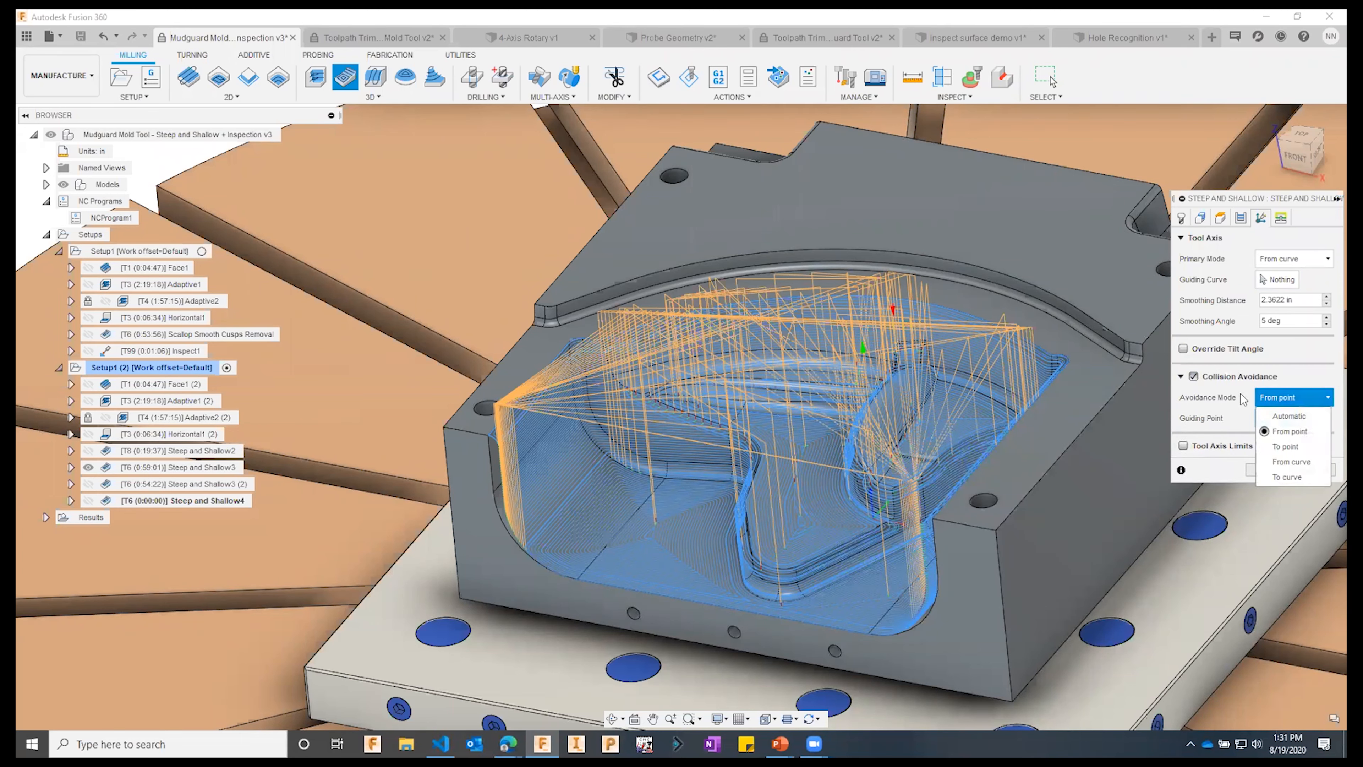
pyautogui.click(1309, 416)
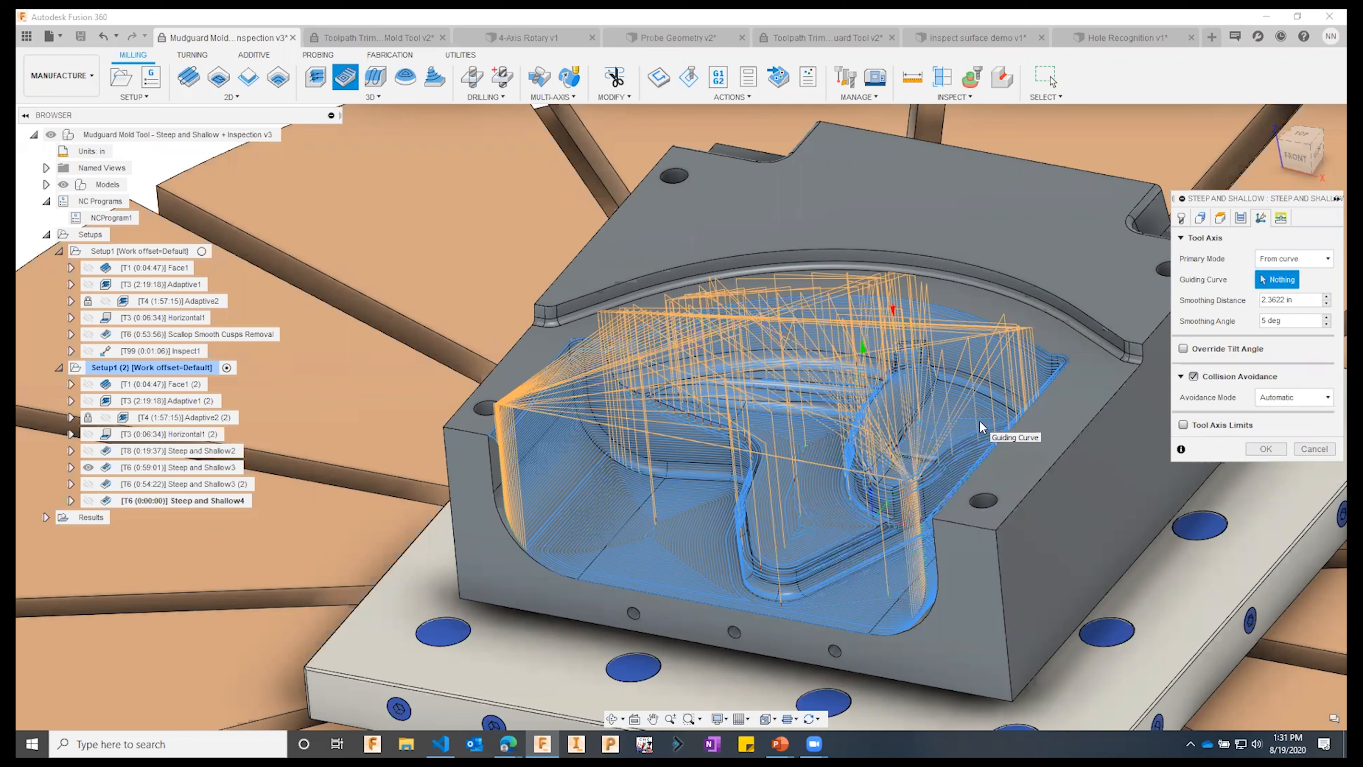
pyautogui.click(1184, 425)
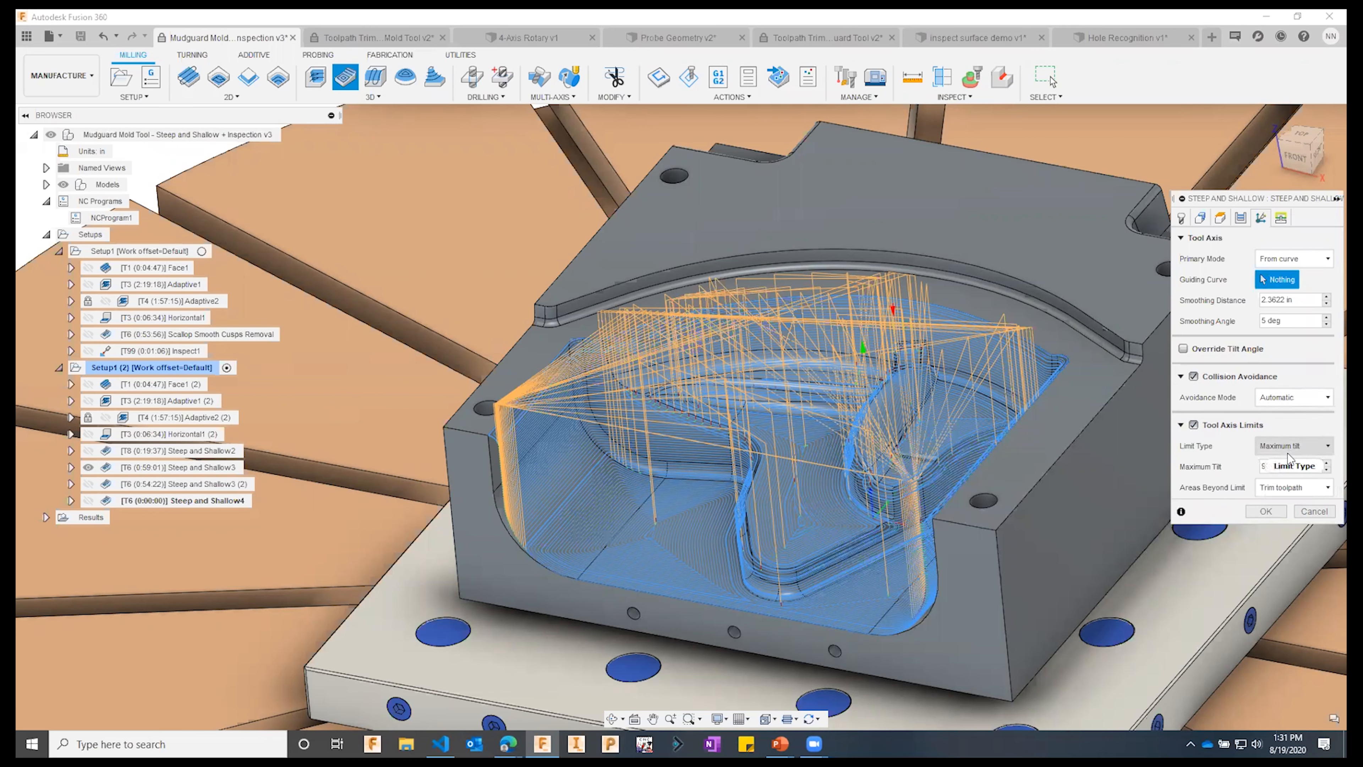
pyautogui.click(1279, 465)
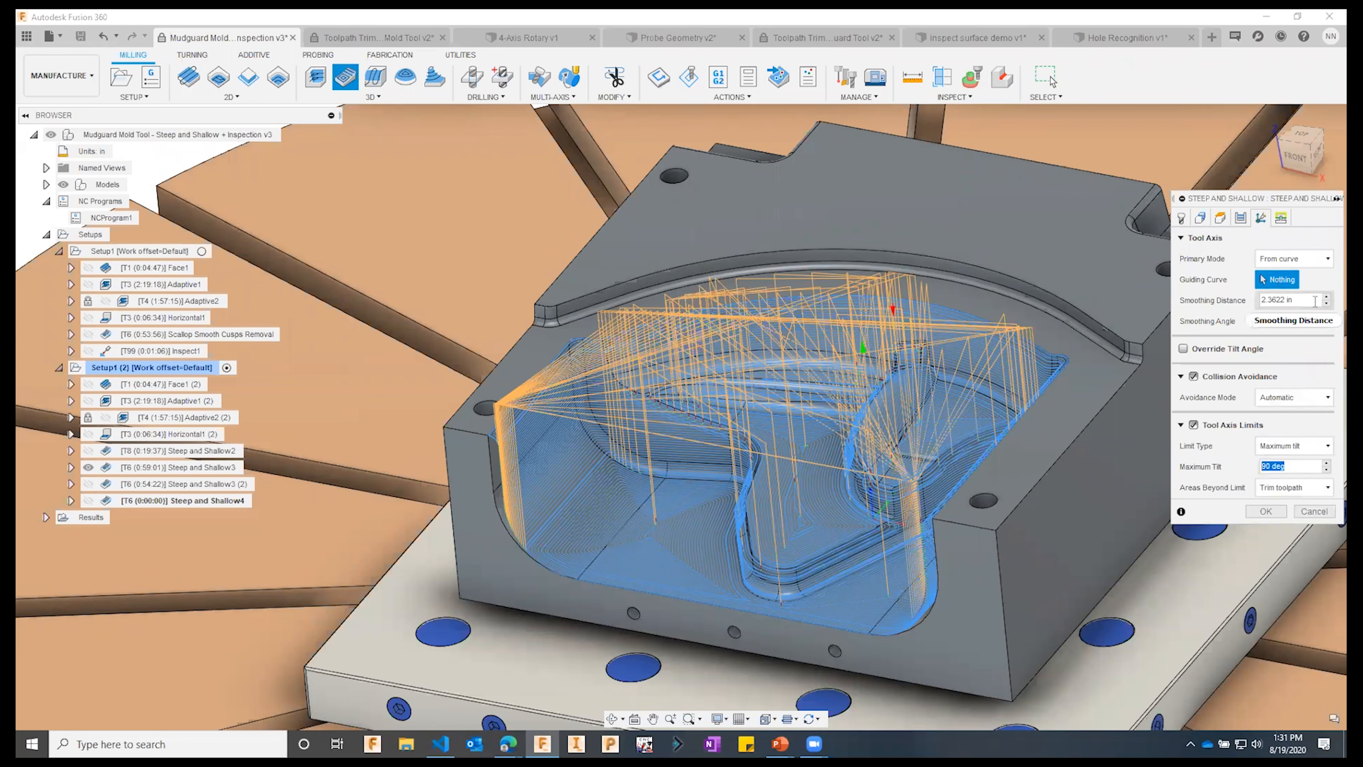
pyautogui.click(1314, 511)
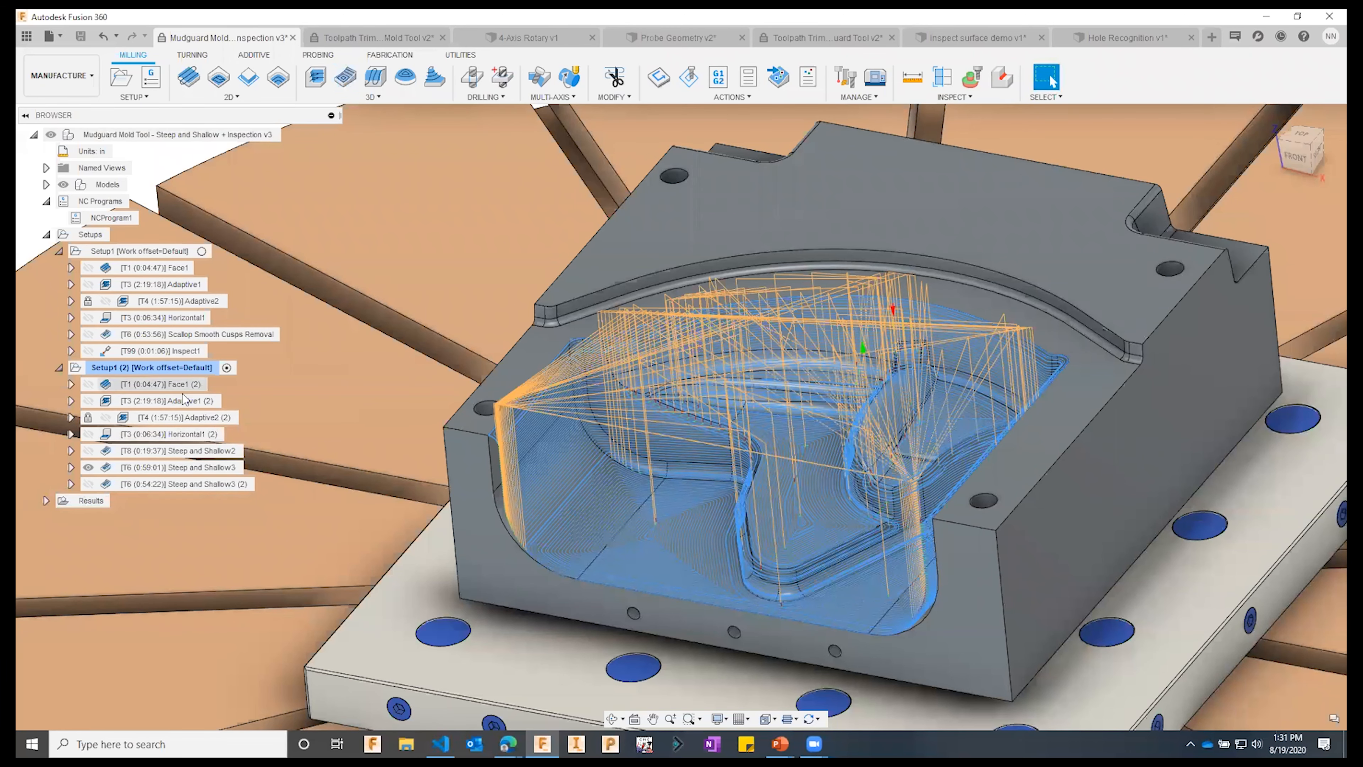
# - Simulate the Setup1 (2) operations from Face1 (2) through Steep and Shallow2, skipping ahead to the Steep and Shallow2 toolpath
pyautogui.click(175, 466)
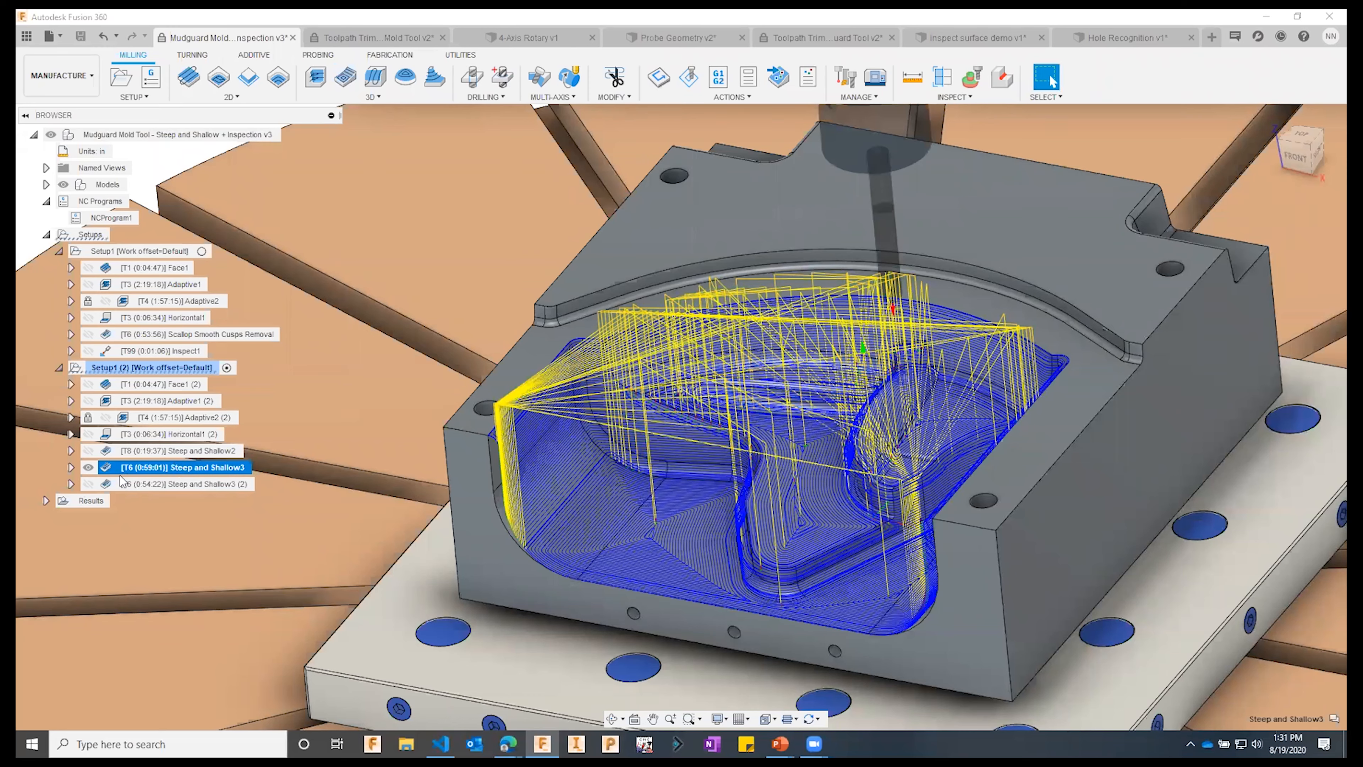
pyautogui.click(123, 452)
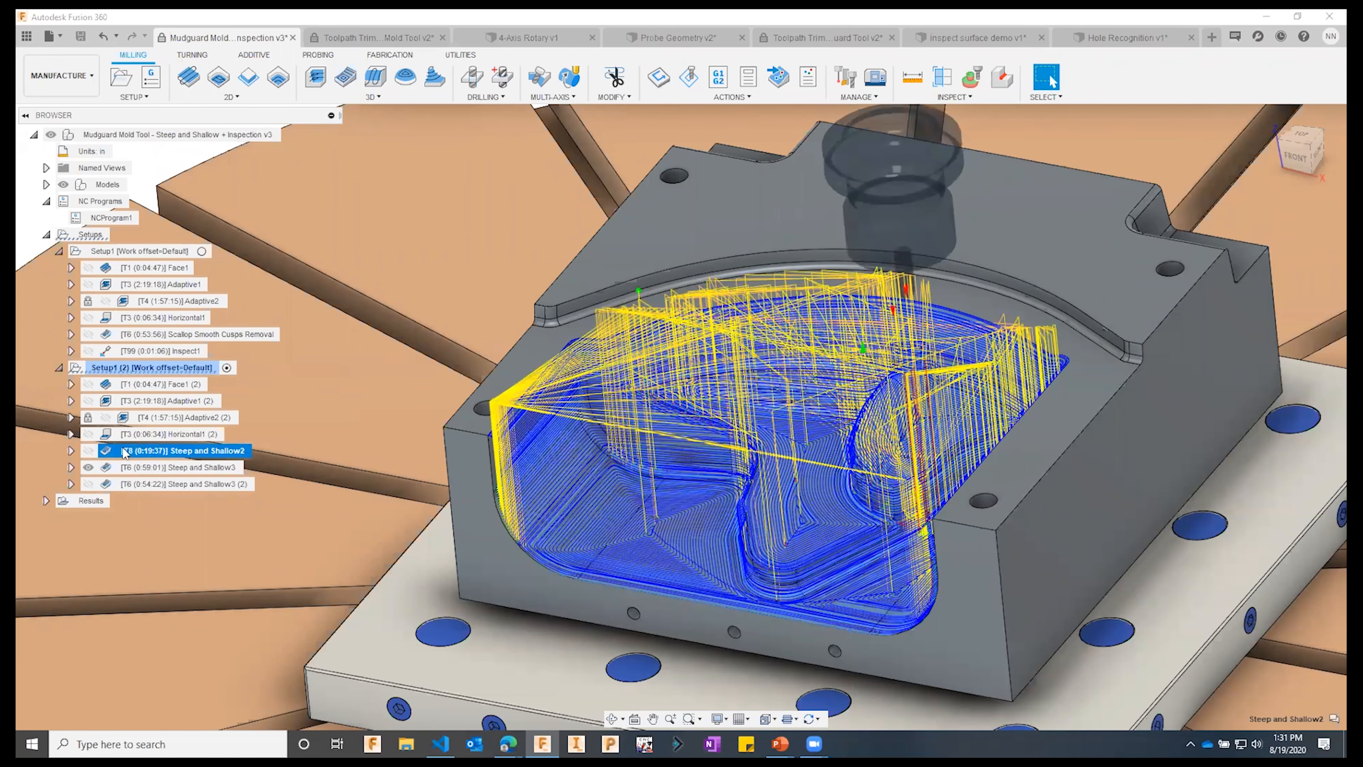
pyautogui.keyDown('shift'); pyautogui.click(146, 385); pyautogui.keyUp('shift')
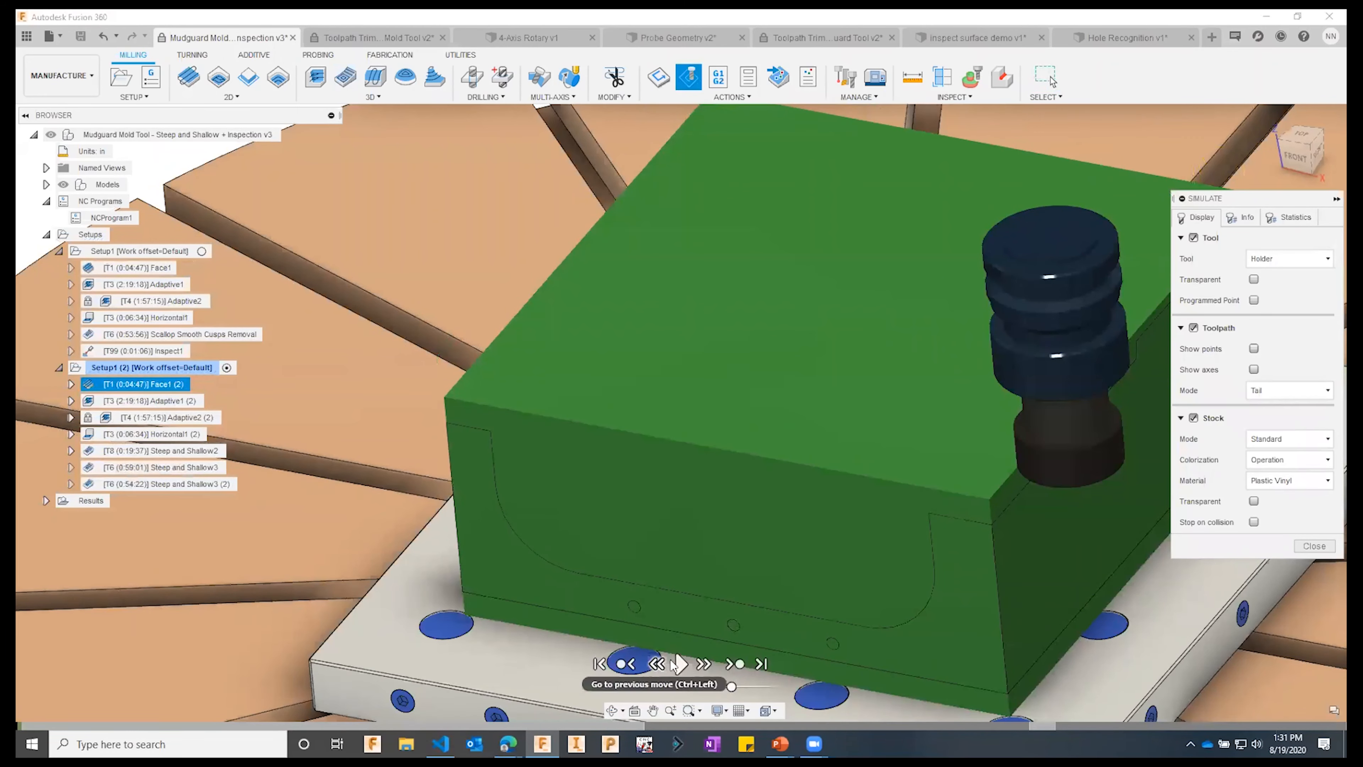
pyautogui.click(680, 664)
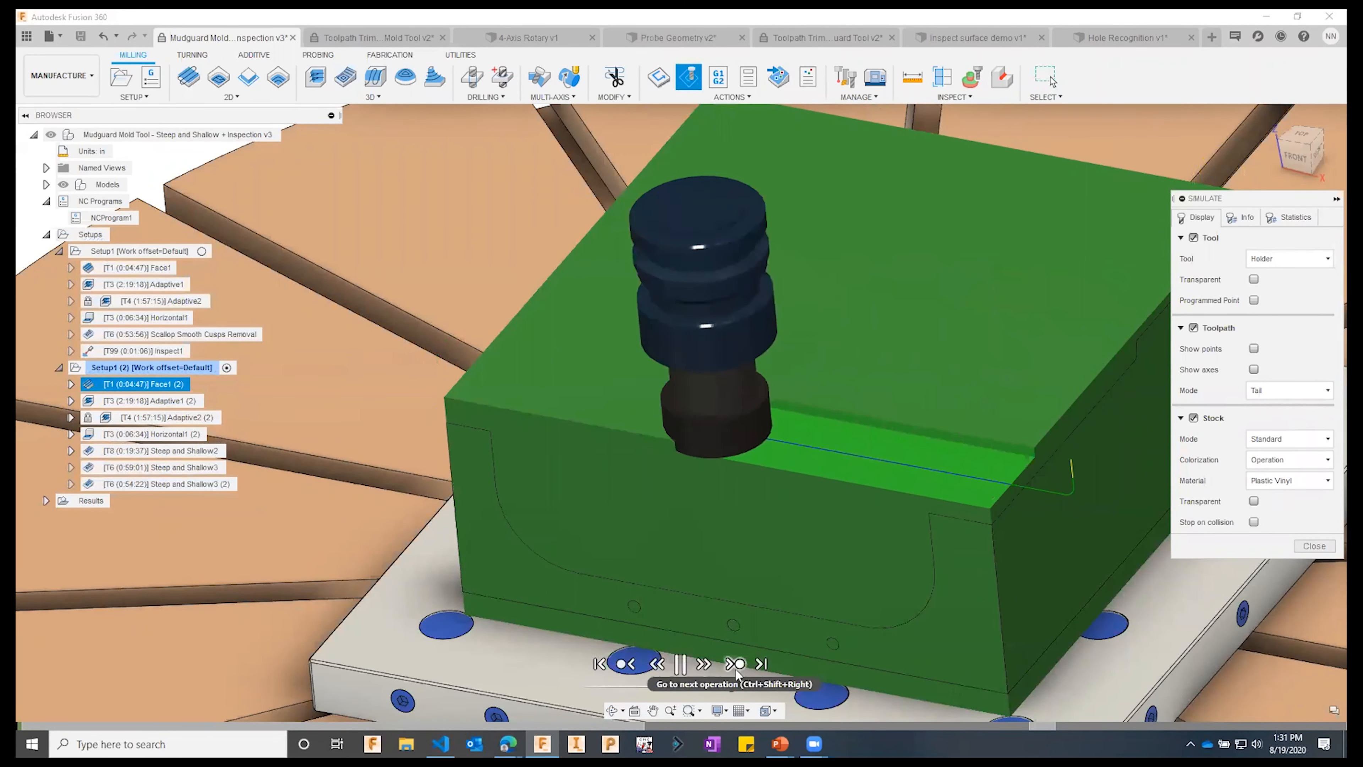
pyautogui.click(736, 666)
pyautogui.click(736, 666)
pyautogui.click(736, 669)
pyautogui.click(736, 669)
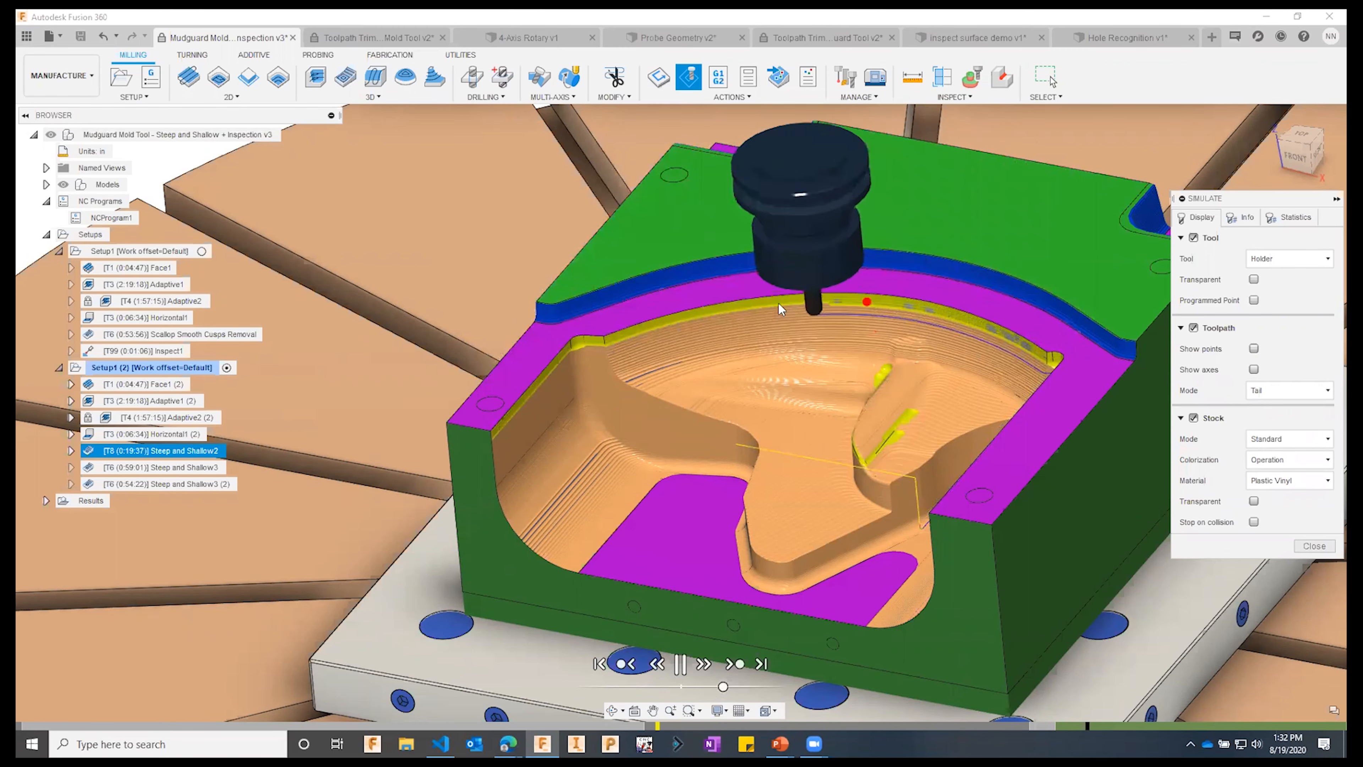
# - Watch the Steep and Shallow2 simulation closely at adjusted playback speeds to examine the tool's tilting motion, and close the simulation
pyautogui.keyDown('shift'); pyautogui.moveTo(686, 396); pyautogui.dragTo(661, 371, button='middle'); pyautogui.keyUp('shift')
pyautogui.keyDown('shift'); pyautogui.moveTo(859, 398); pyautogui.dragTo(863, 434, button='middle'); pyautogui.keyUp('shift')
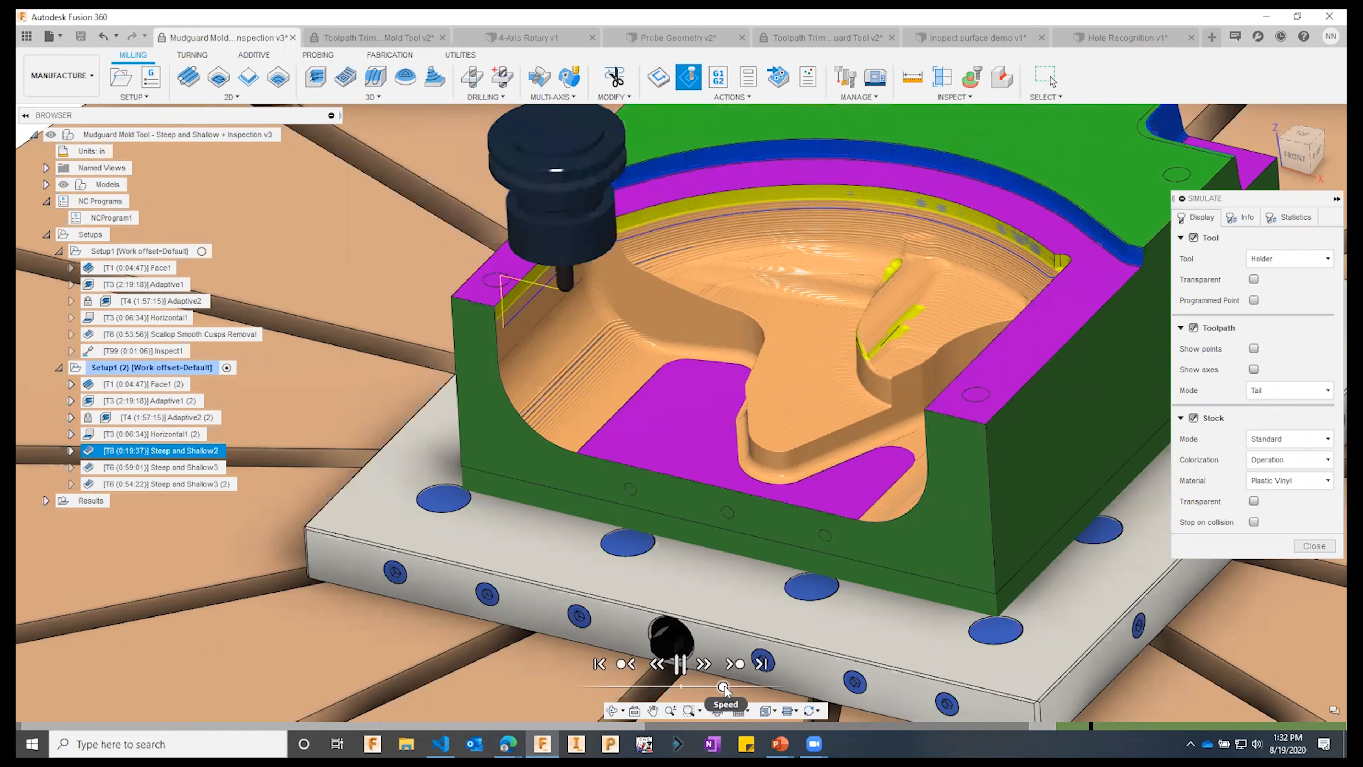
pyautogui.moveTo(725, 687); pyautogui.dragTo(741, 689)
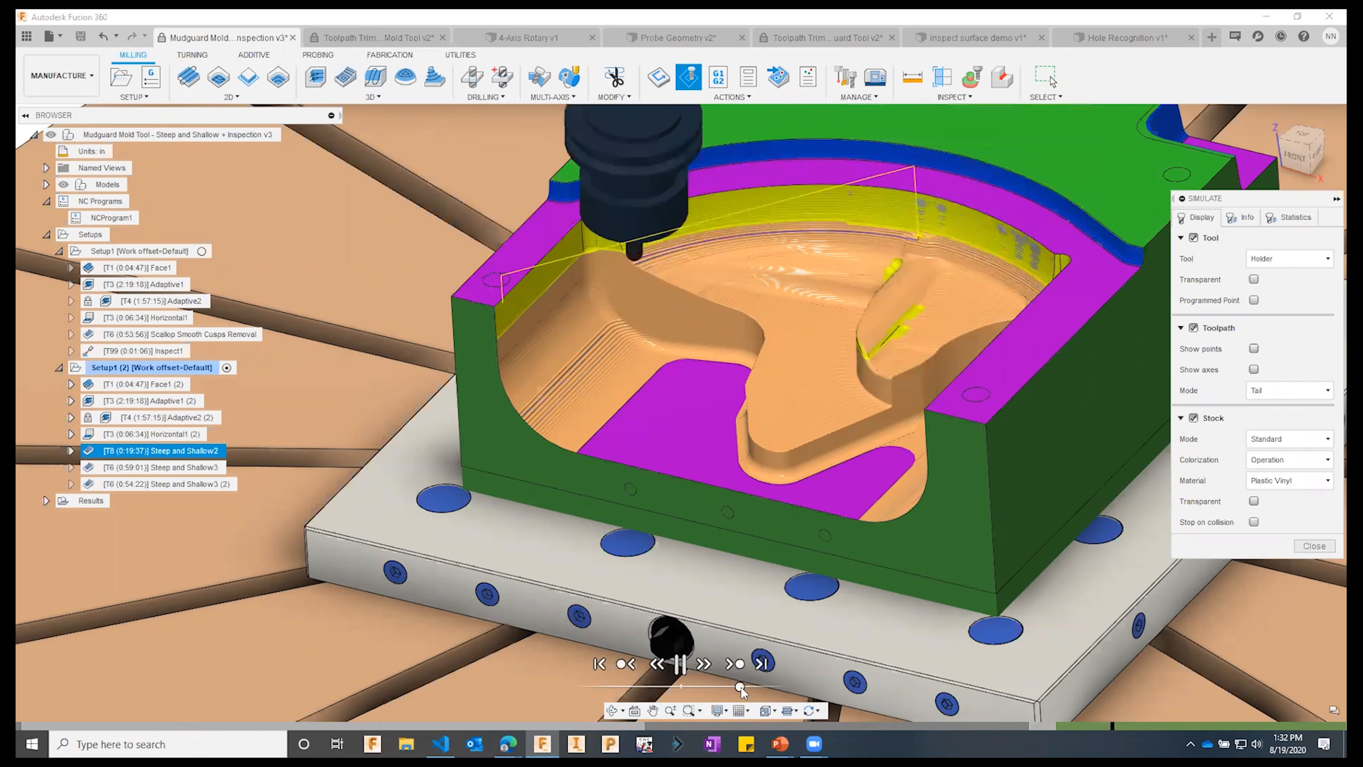
pyautogui.moveTo(741, 689); pyautogui.dragTo(732, 688)
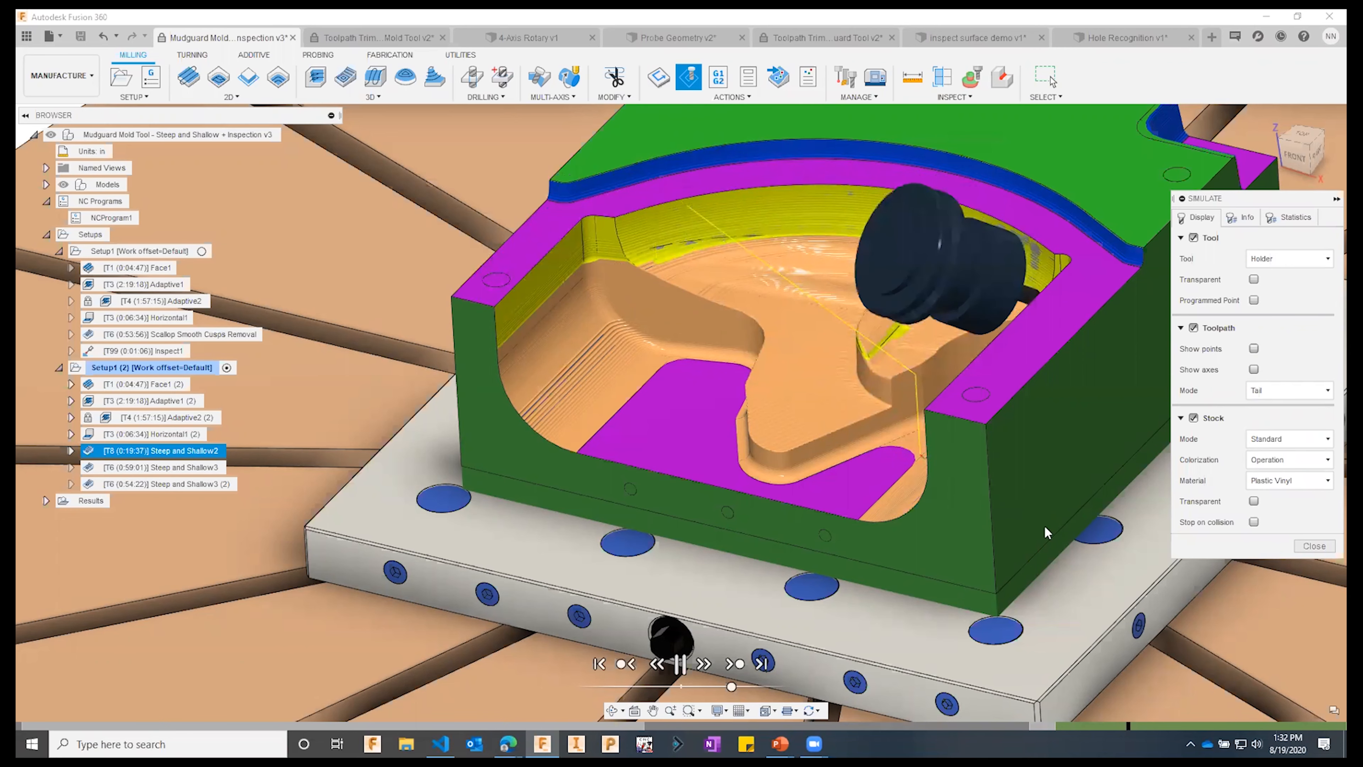
pyautogui.click(1314, 546)
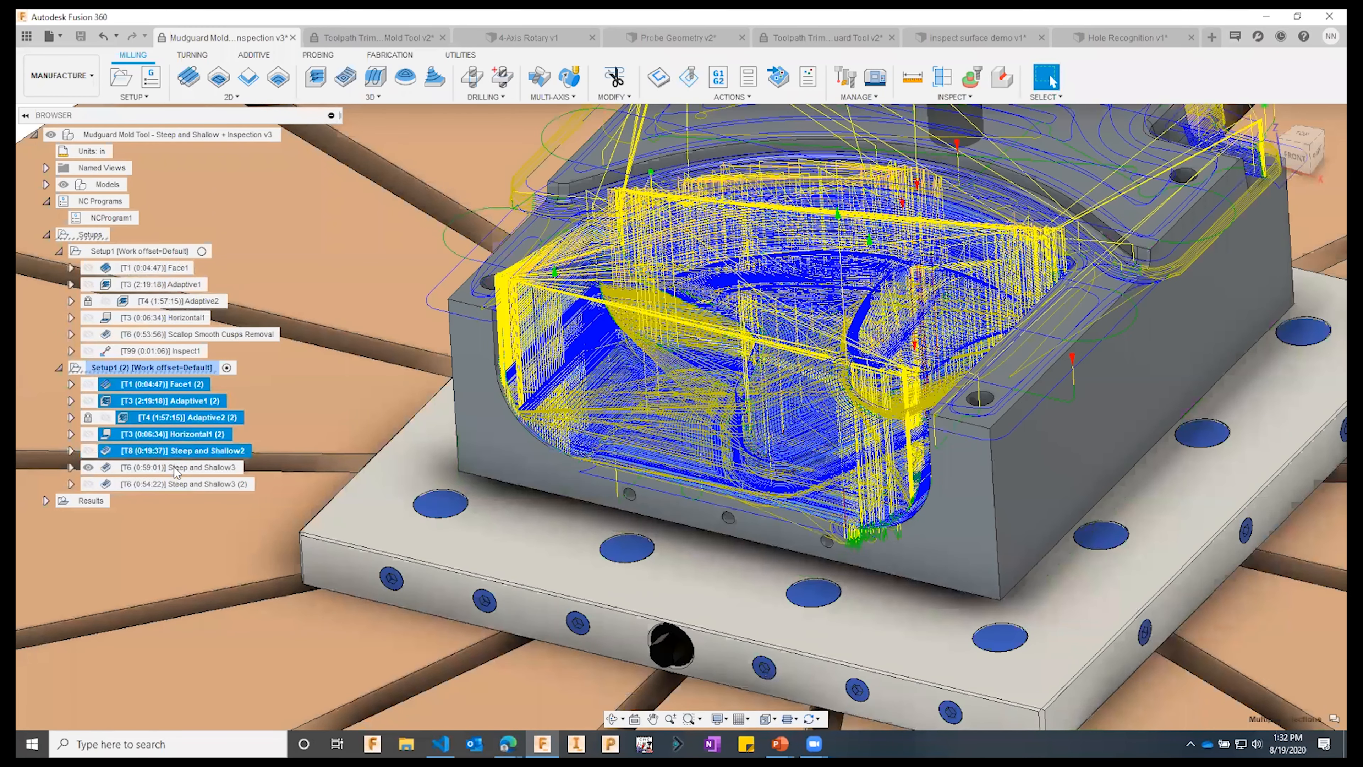
# - Edit the Steep and Shallow3 operation to enable Smoothing in Evenly spaced points mode with 0.02 in maximum spacing, and regenerate it
pyautogui.click(173, 466)
pyautogui.doubleClick(174, 467)
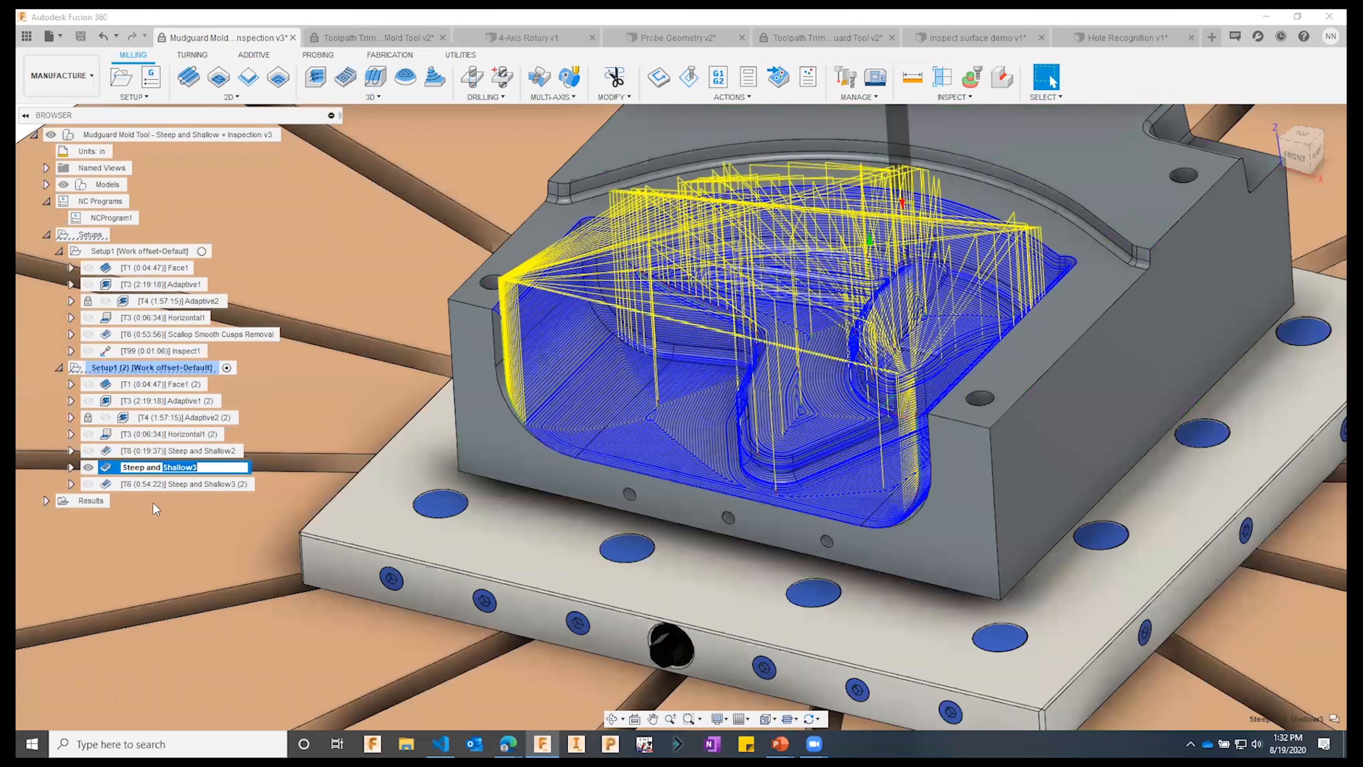
pyautogui.doubleClick(154, 468)
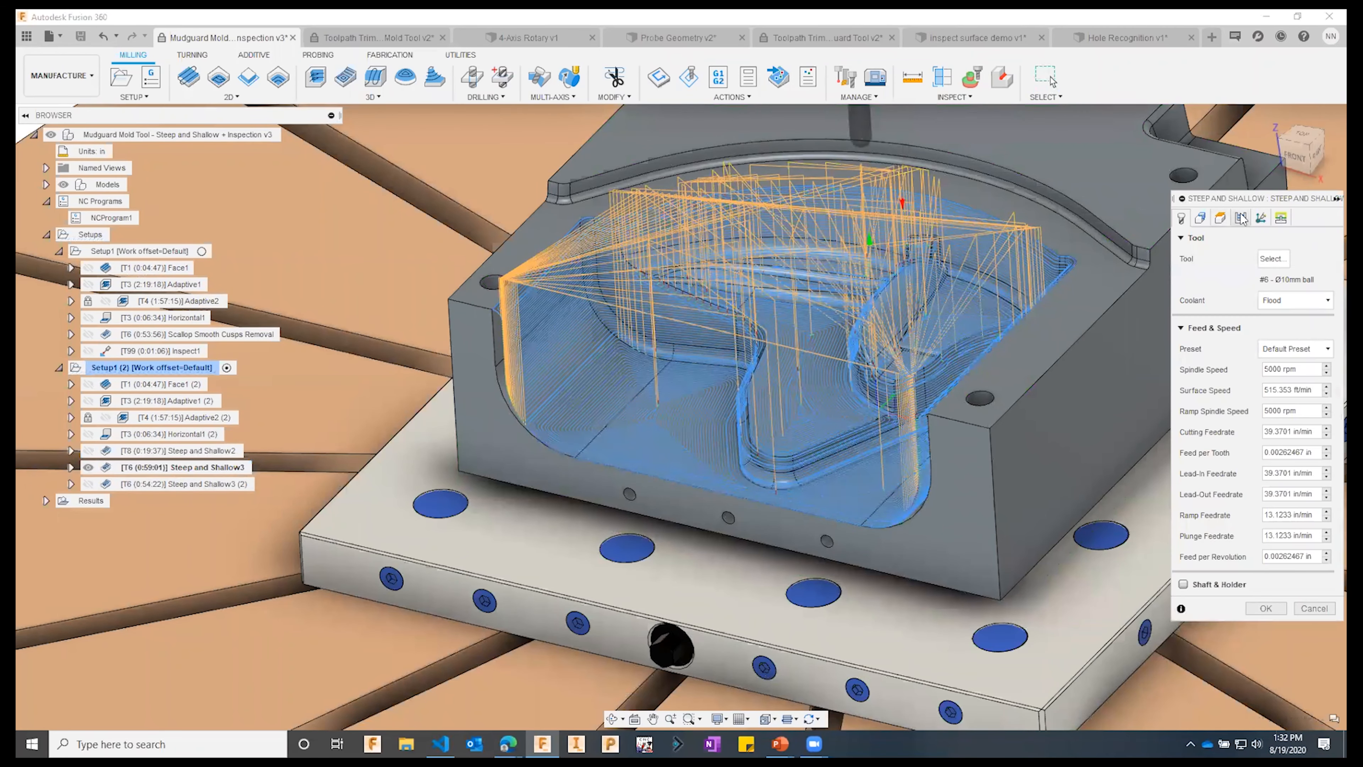
pyautogui.click(1241, 217)
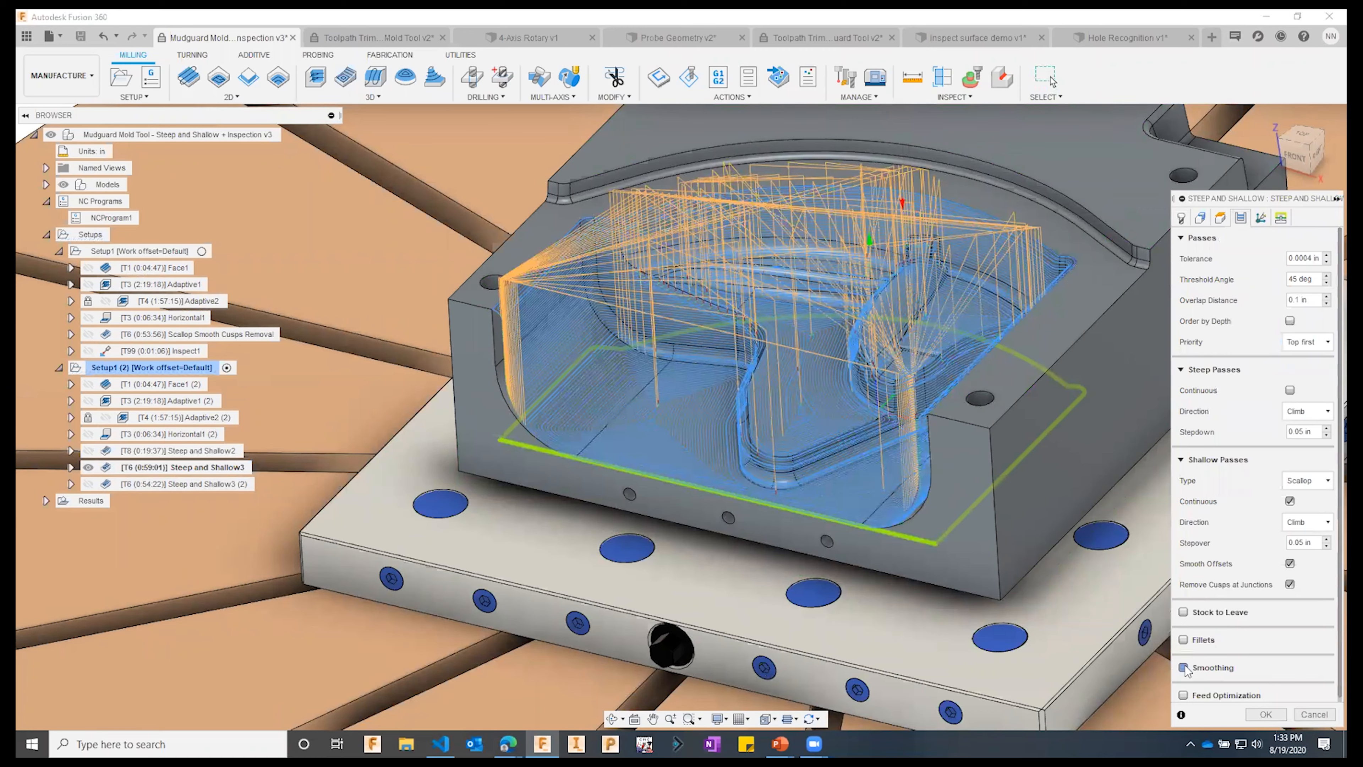
pyautogui.click(1184, 668)
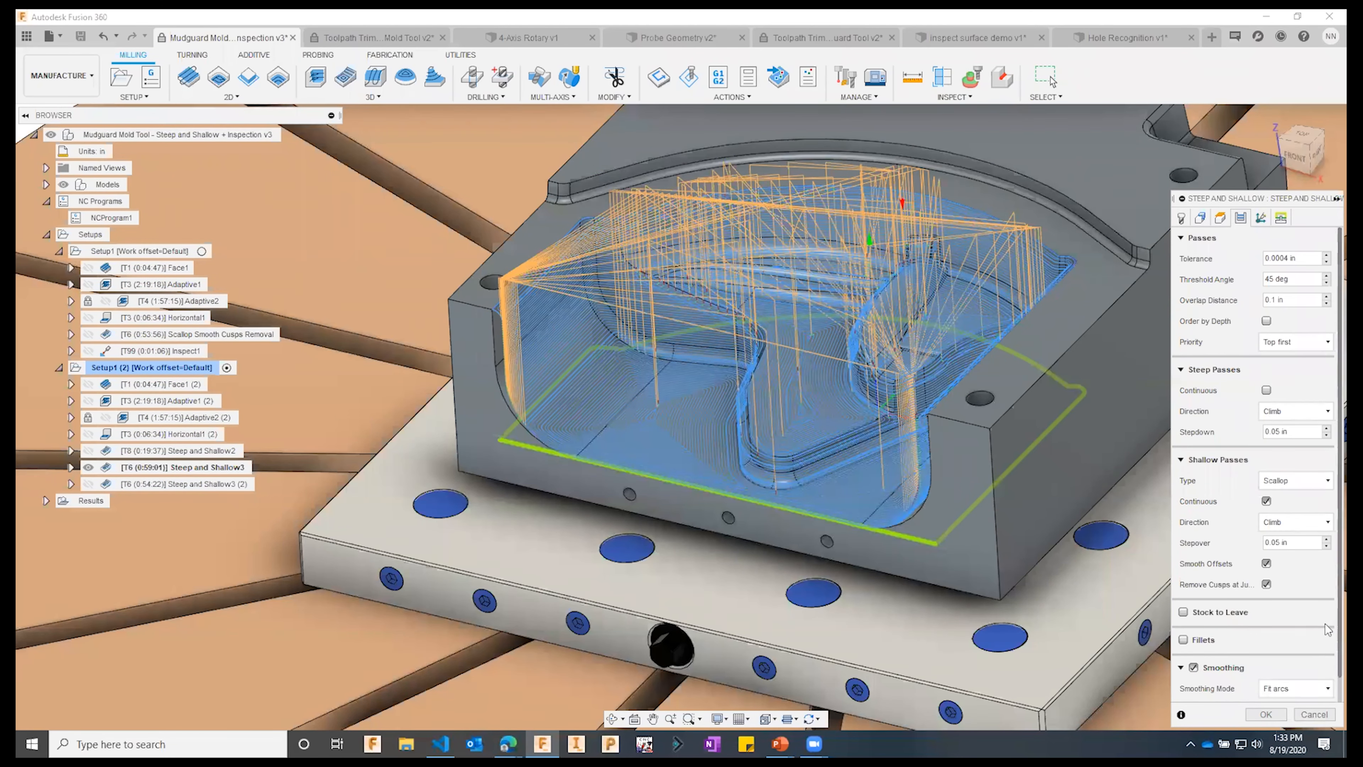
pyautogui.scroll(-1, 1326, 623)
pyautogui.click(1311, 665)
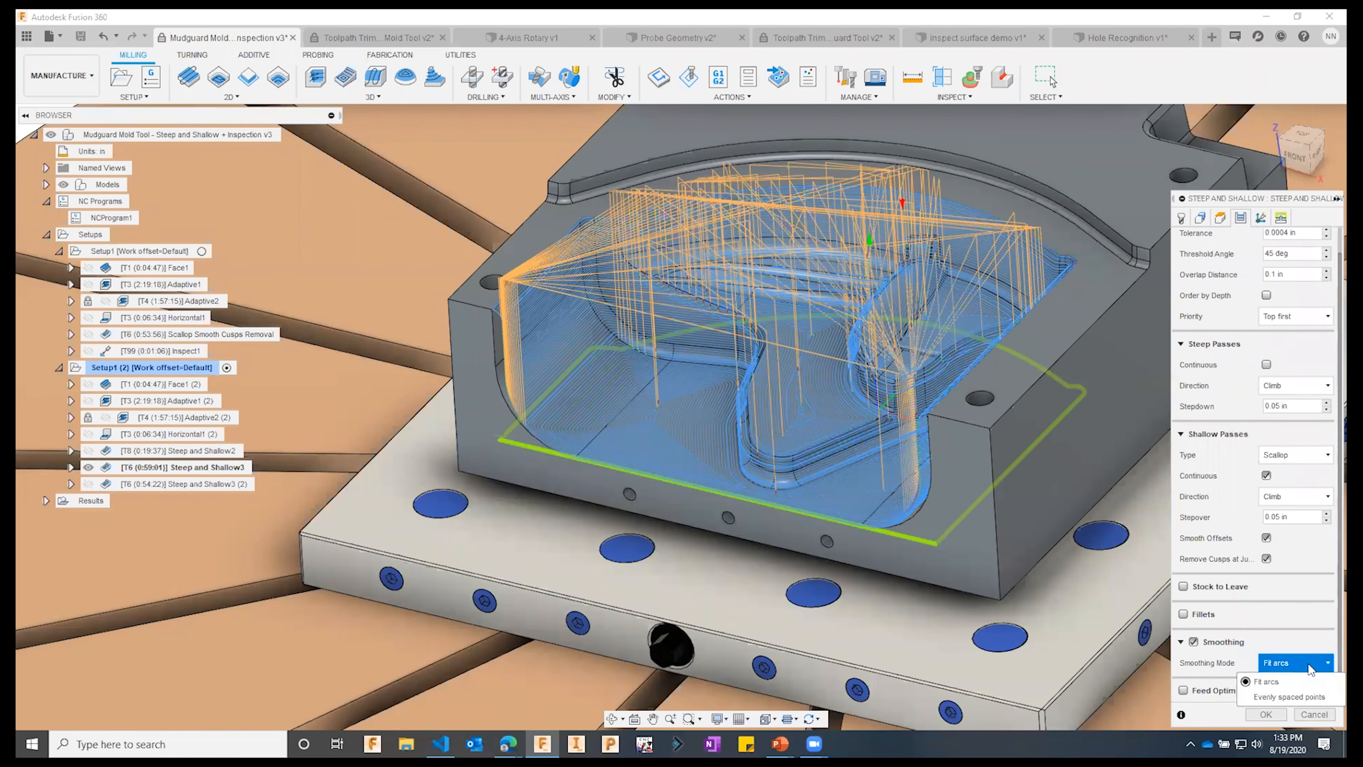
pyautogui.click(1302, 697)
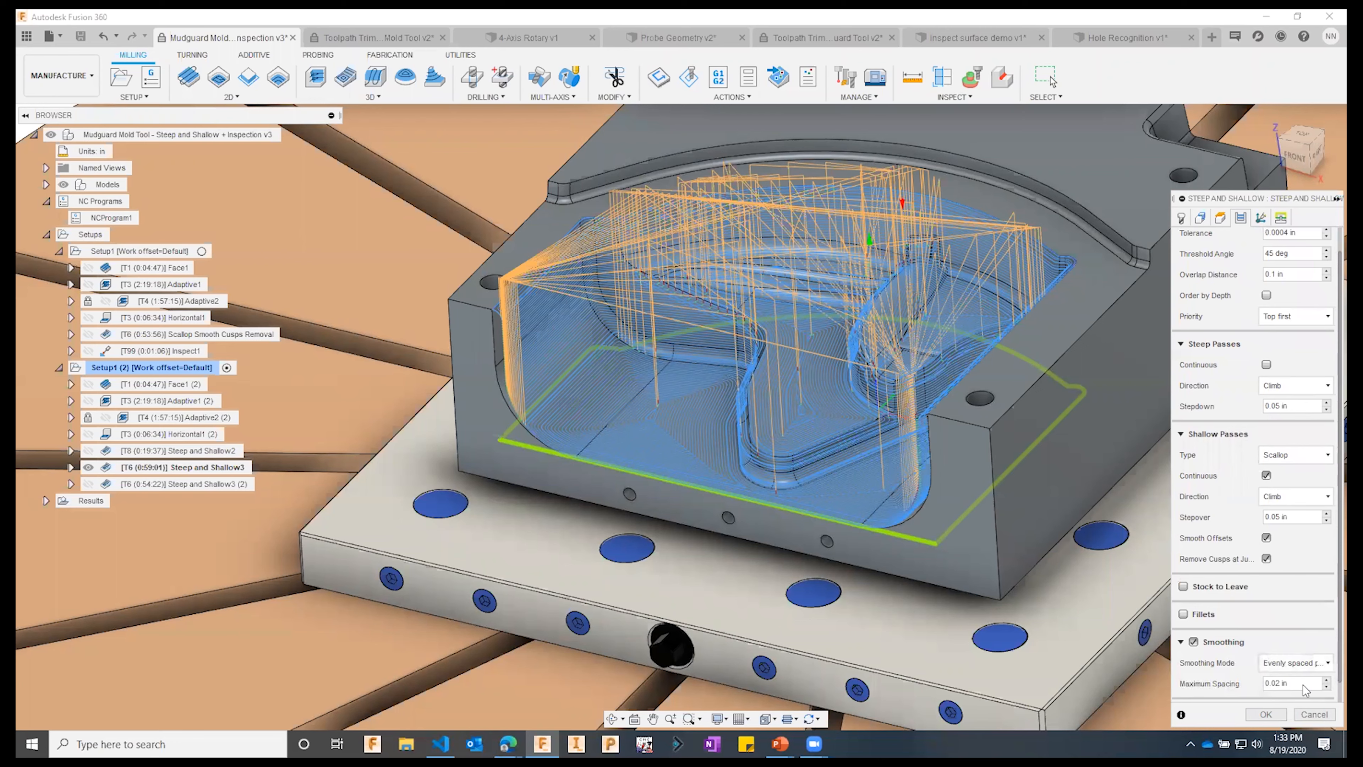
pyautogui.moveTo(1304, 686); pyautogui.dragTo(1233, 681)
pyautogui.scroll(1, 1252, 637)
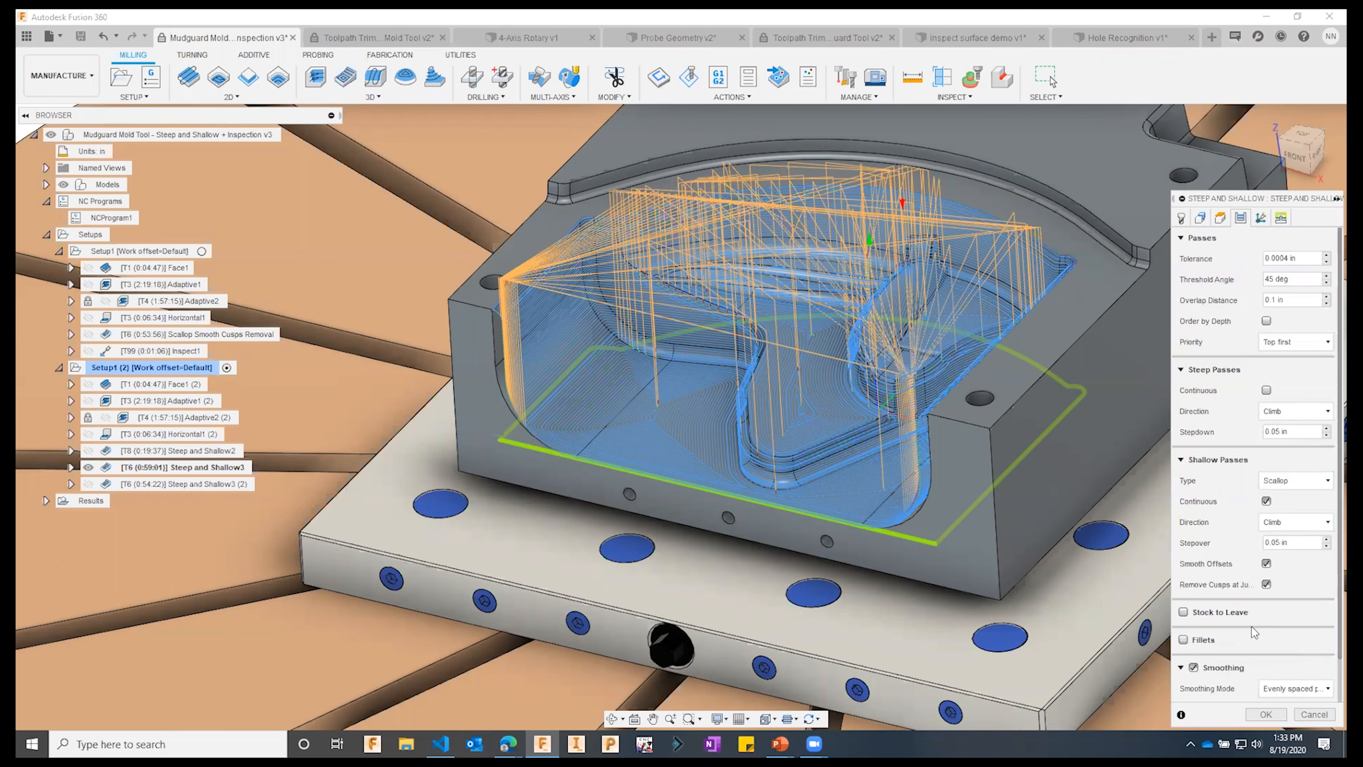
pyautogui.click(1266, 714)
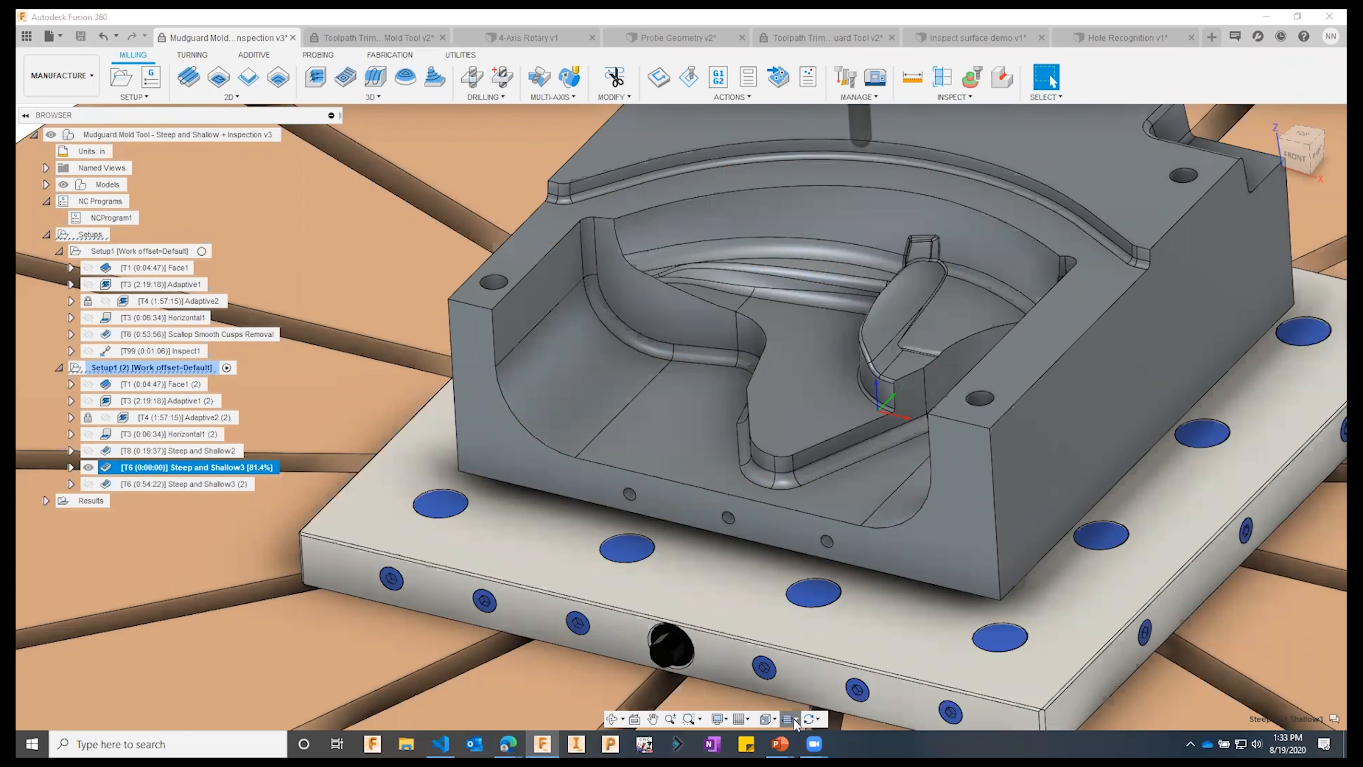
# - Turn on the display of toolpath points alongside the links, leads and cutting moves
pyautogui.click(798, 720)
pyautogui.click(788, 703)
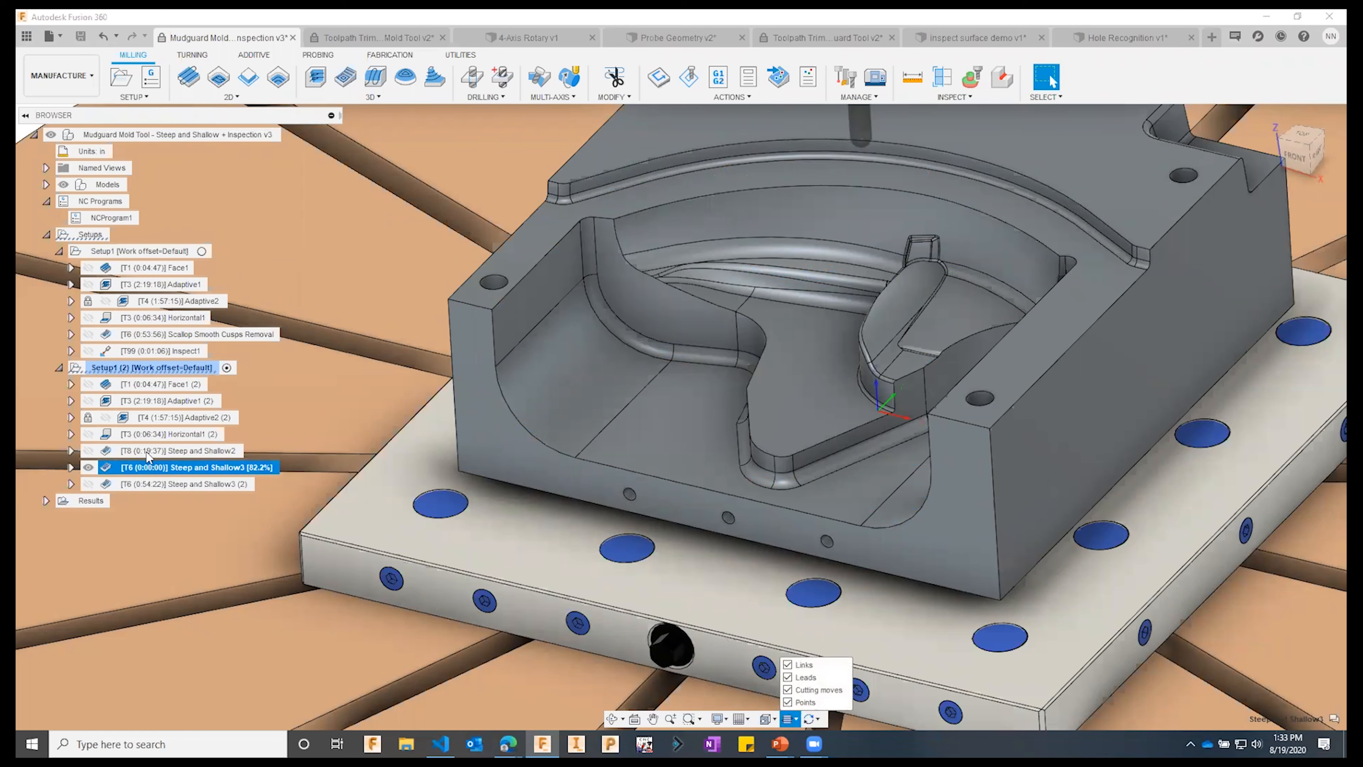
pyautogui.click(198, 469)
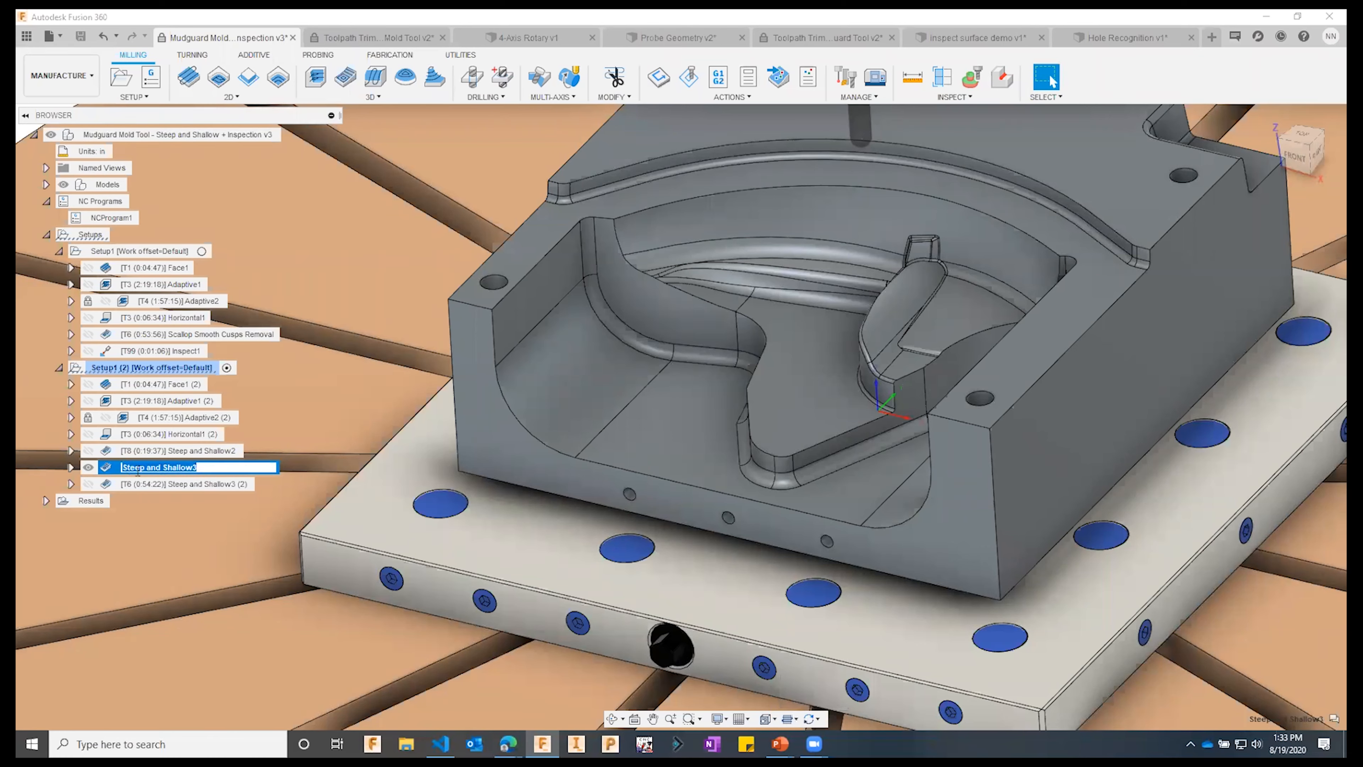
pyautogui.press('Escape')
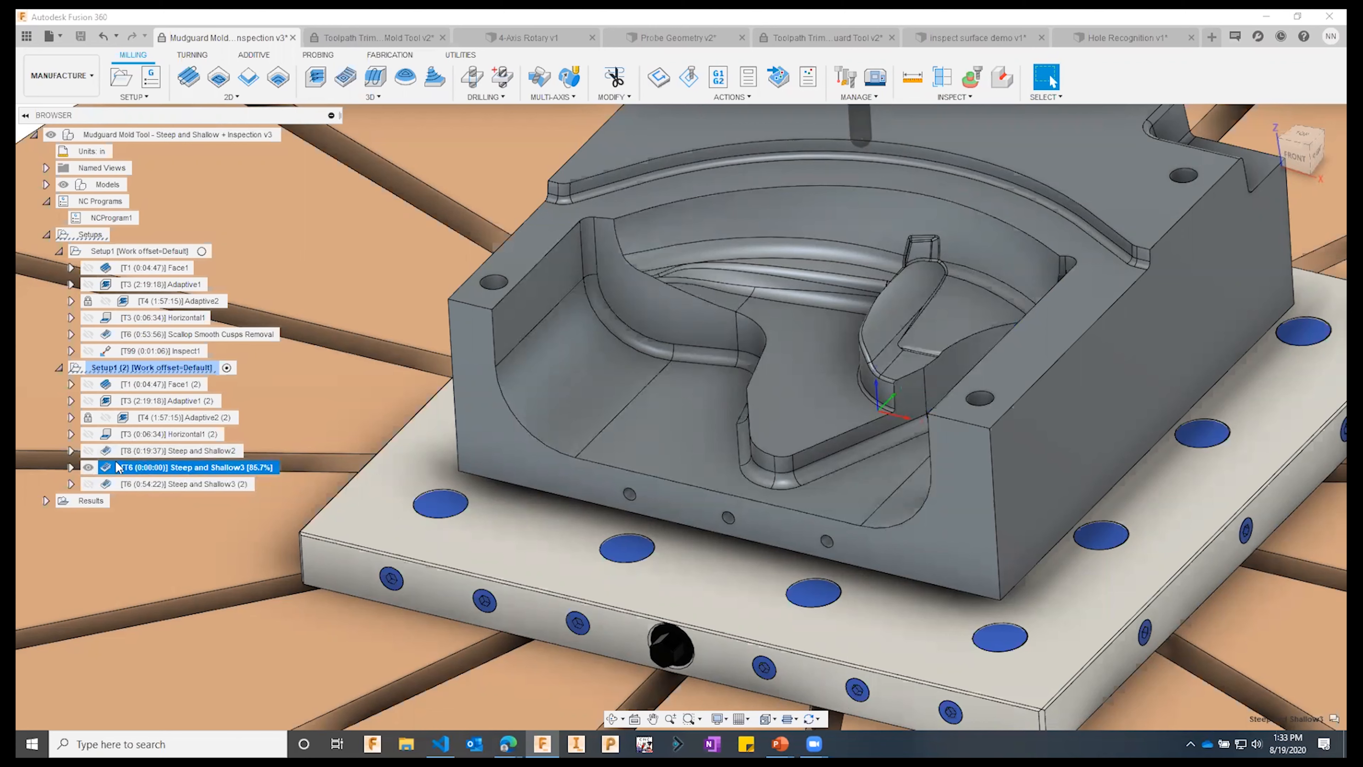
# - Show the Steep and Shallow3 (2) toolpath and examine its point distribution on the cavity's curved corner up close
pyautogui.click(88, 484)
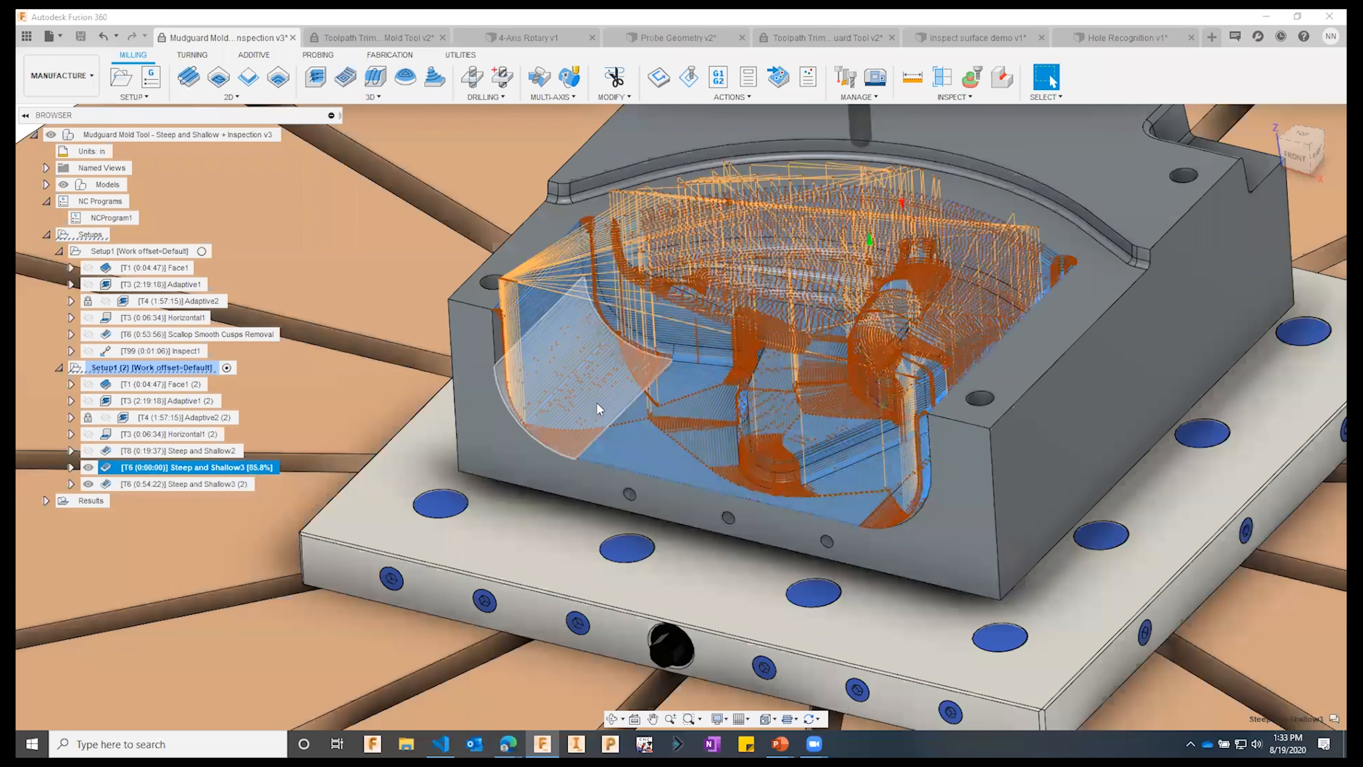
pyautogui.scroll(3, 604, 462)
pyautogui.scroll(5, 468, 458)
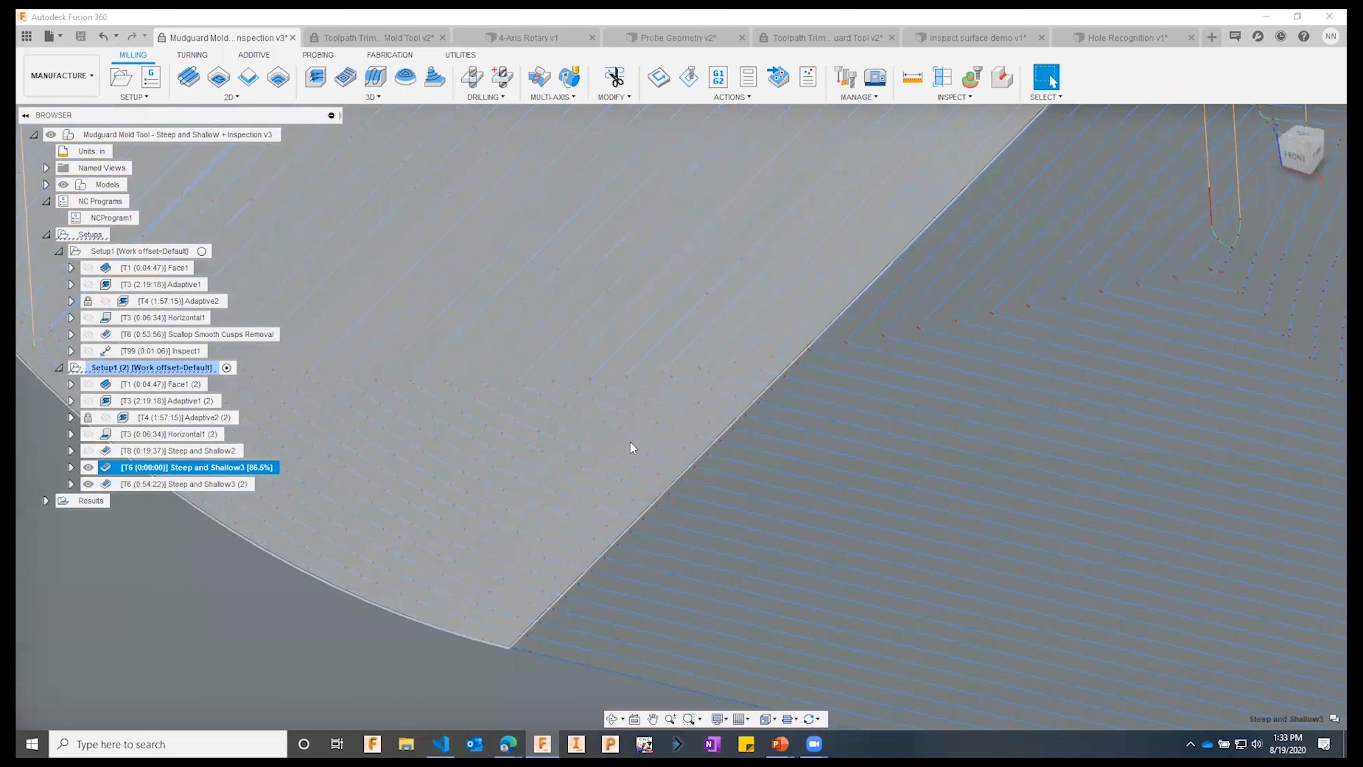
pyautogui.scroll(-5, 680, 447)
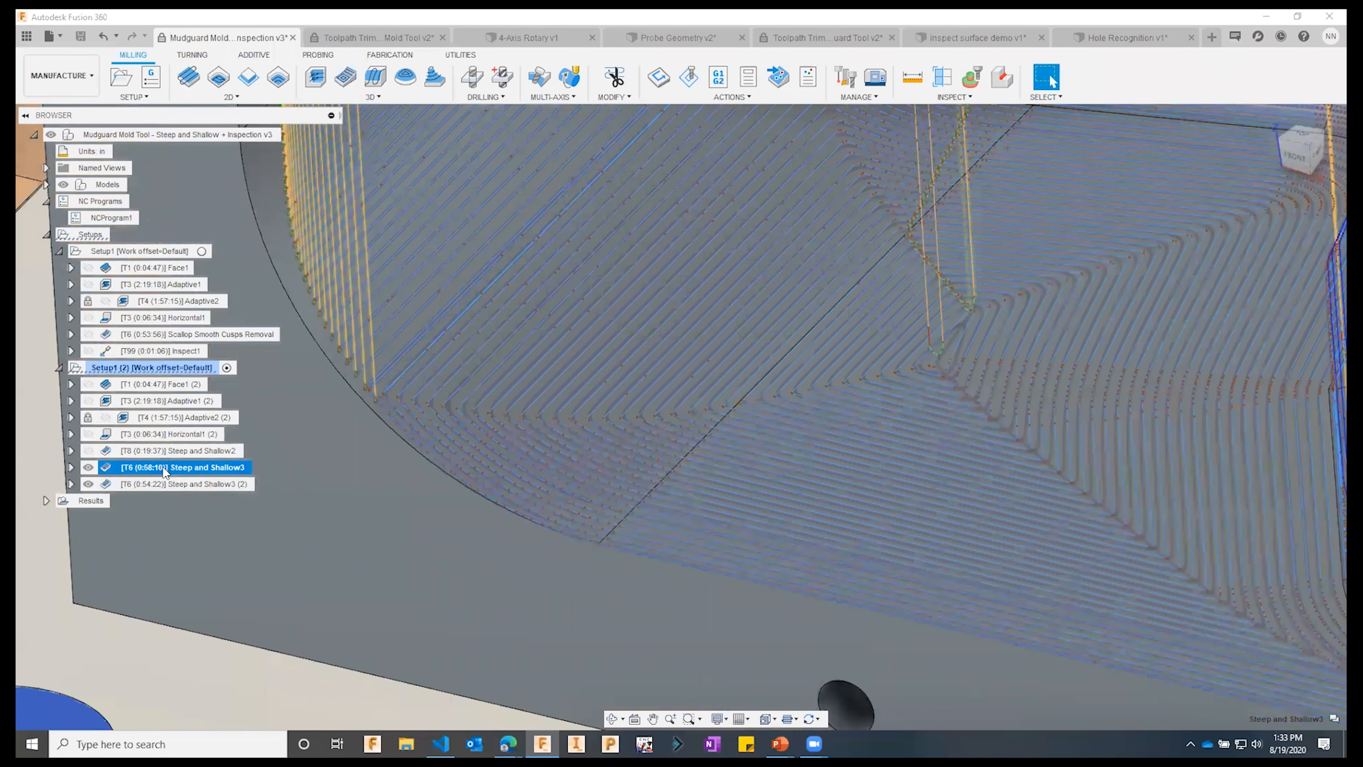
# - Hide the Steep and Shallow3 (2) toolpath and examine the evenly spaced points of Steep and Shallow3 across the curved corner and floor
pyautogui.click(88, 483)
pyautogui.scroll(-4, 599, 469)
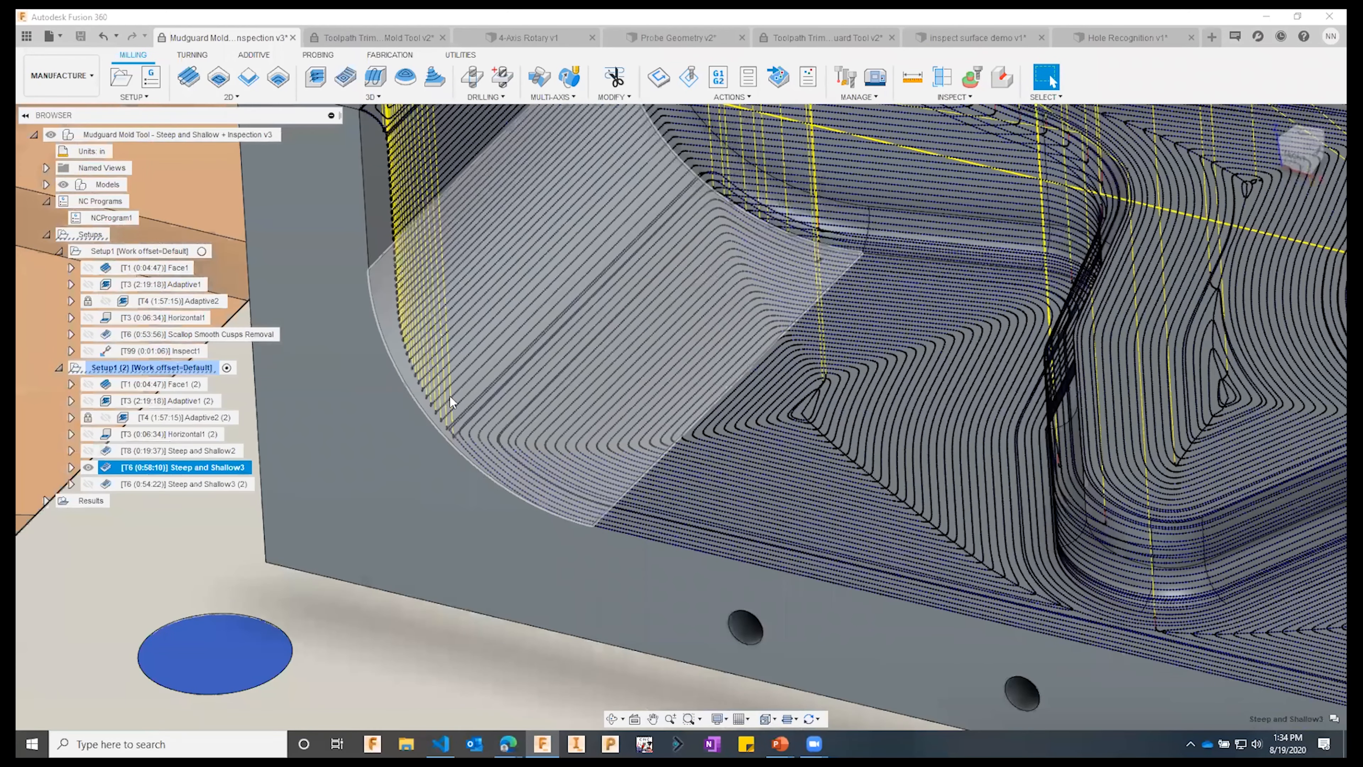
pyautogui.scroll(3, 476, 421)
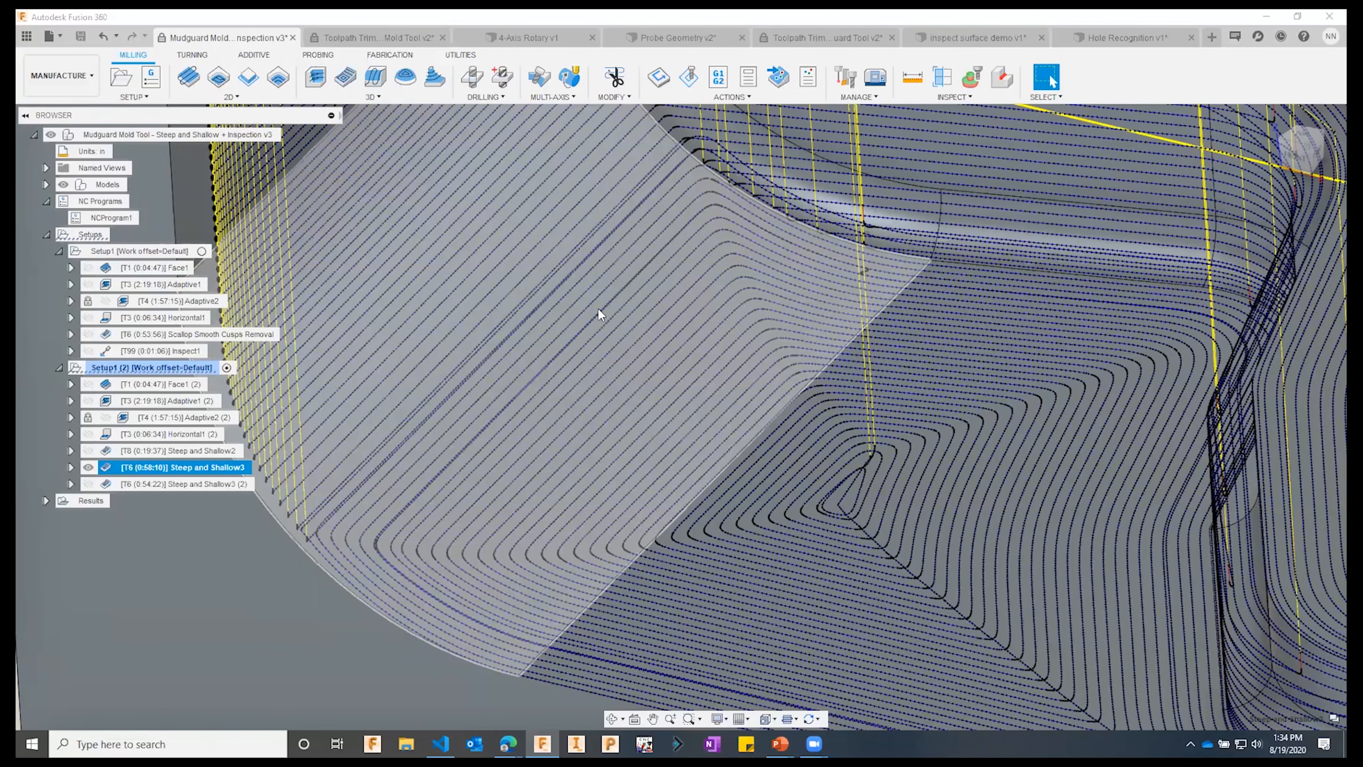
pyautogui.scroll(-1, 591, 313)
pyautogui.scroll(-3, 365, 504)
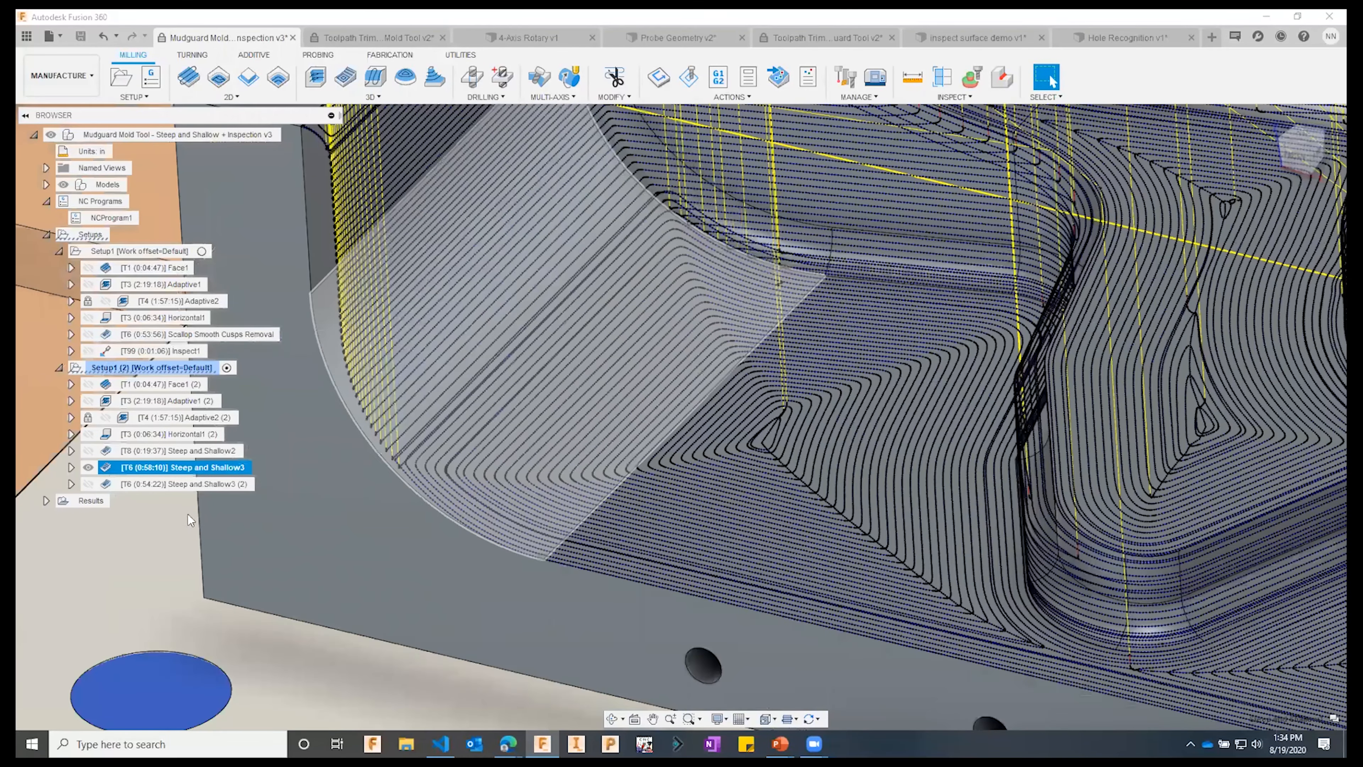
# - Edit Steep and Shallow3 to set its smoothing mode to Fit arcs, regenerate the toolpath, and examine its point distribution
pyautogui.rightClick(136, 468)
pyautogui.click(173, 21)
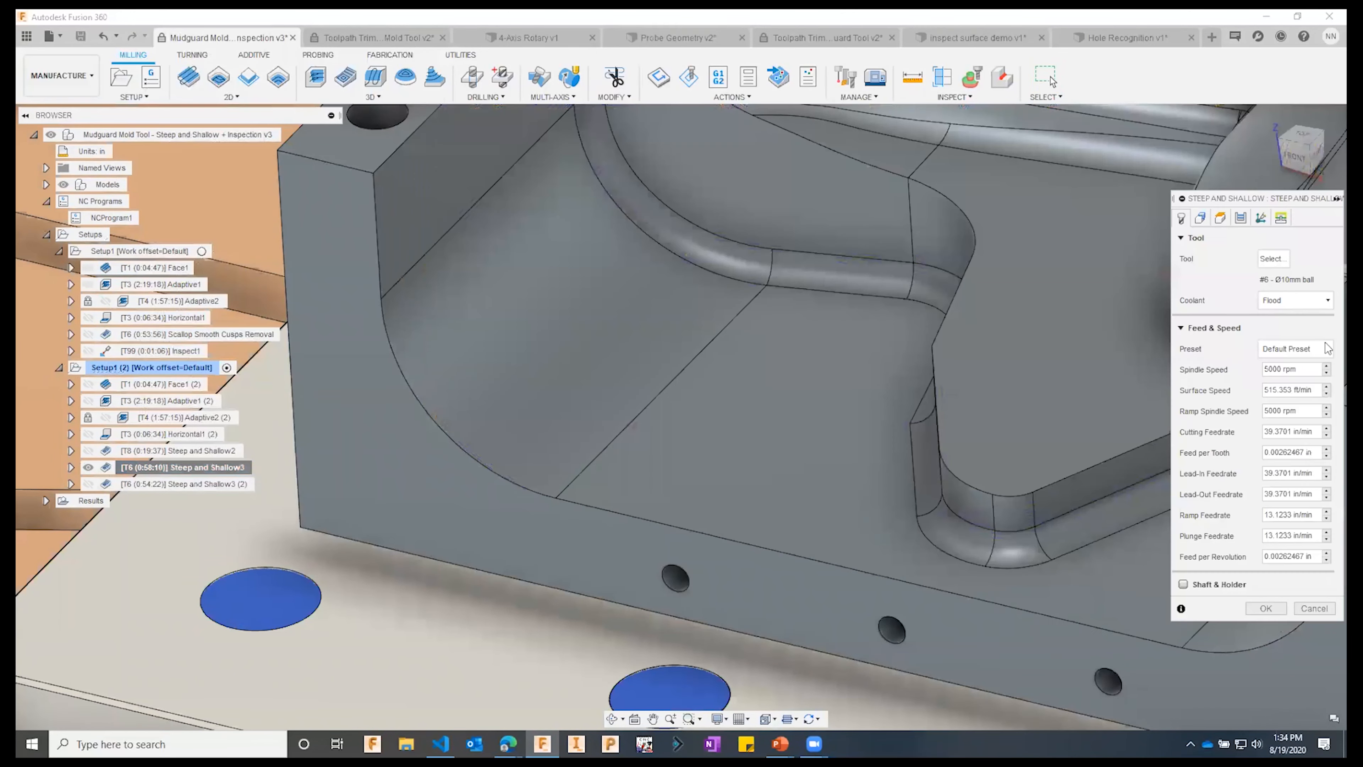
pyautogui.click(1241, 218)
pyautogui.click(1295, 688)
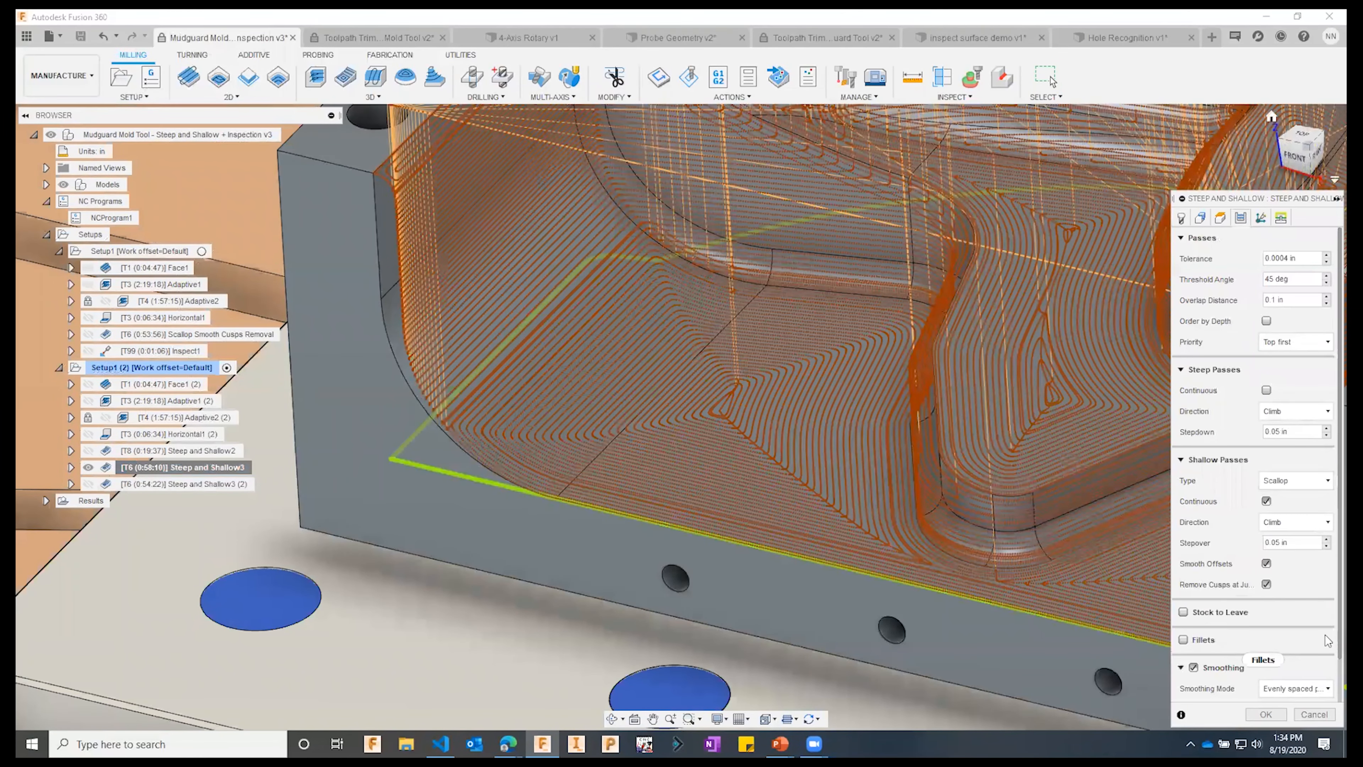
pyautogui.click(1294, 653)
pyautogui.click(1302, 646)
pyautogui.click(1297, 661)
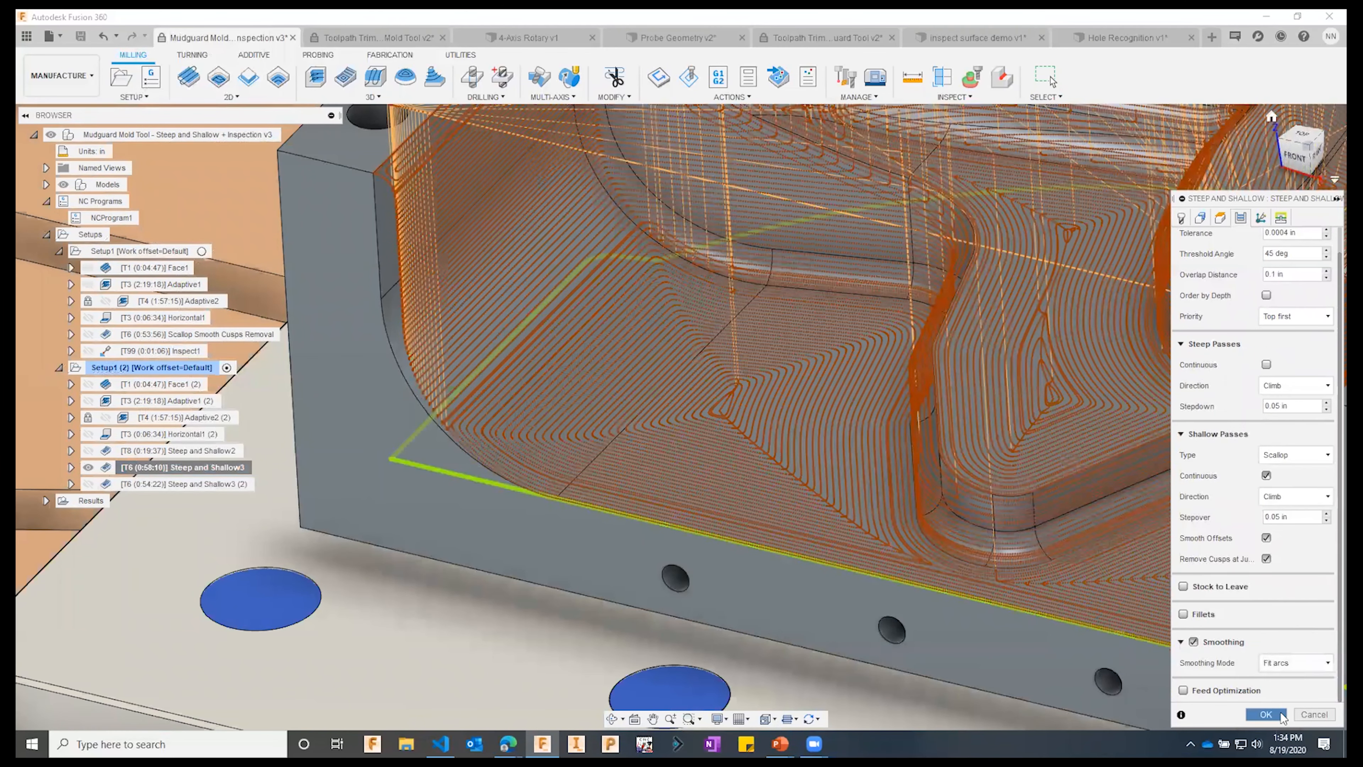
pyautogui.click(1279, 714)
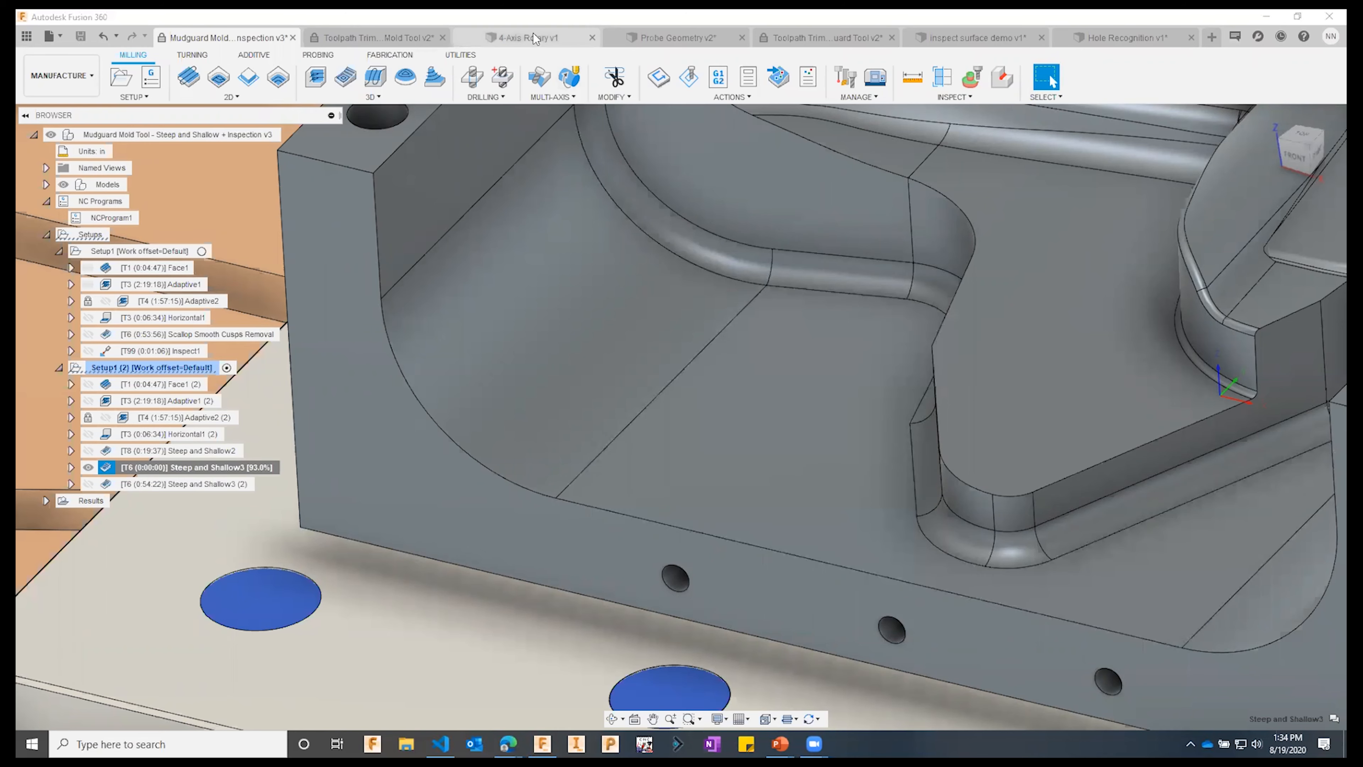
pyautogui.scroll(5, 698, 437)
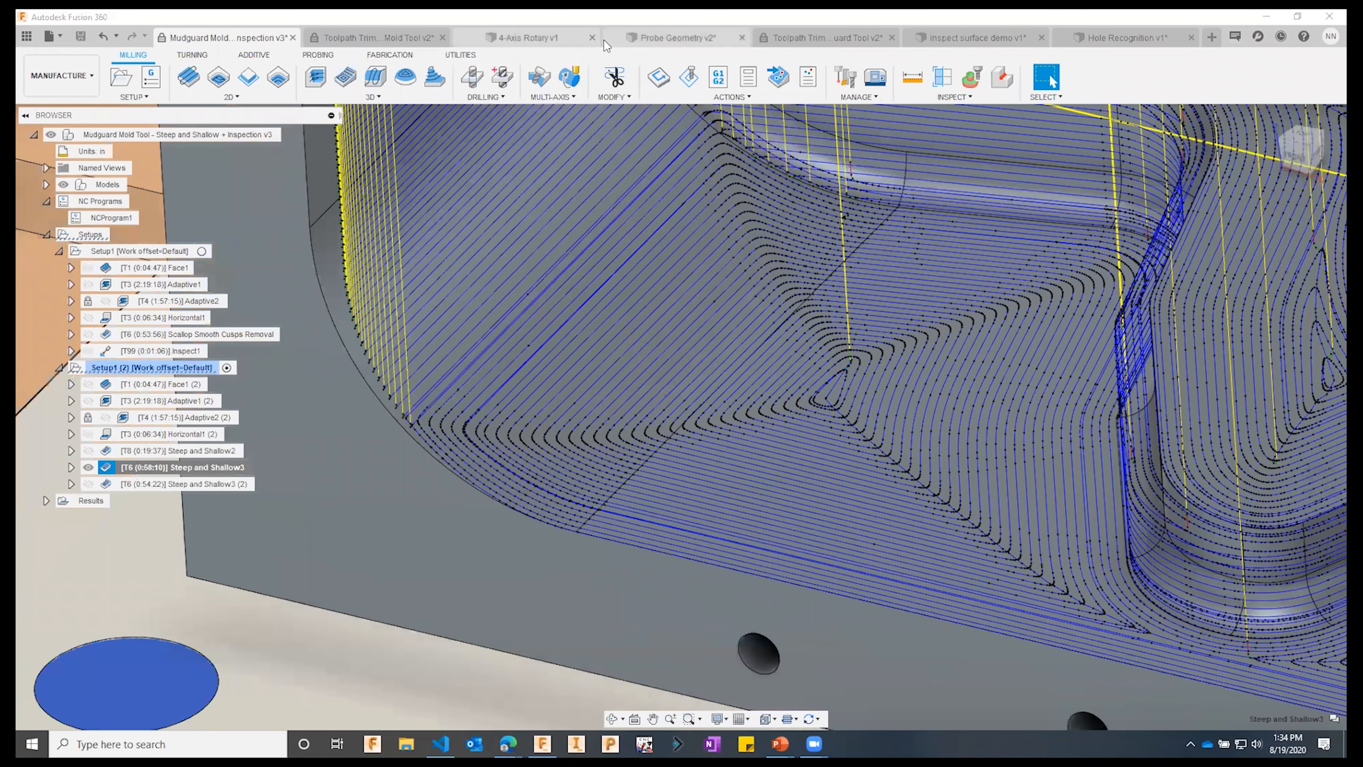
# - Switch to the 4-Axis Rotary document and show the part from the top with the setup deselected
pyautogui.click(549, 42)
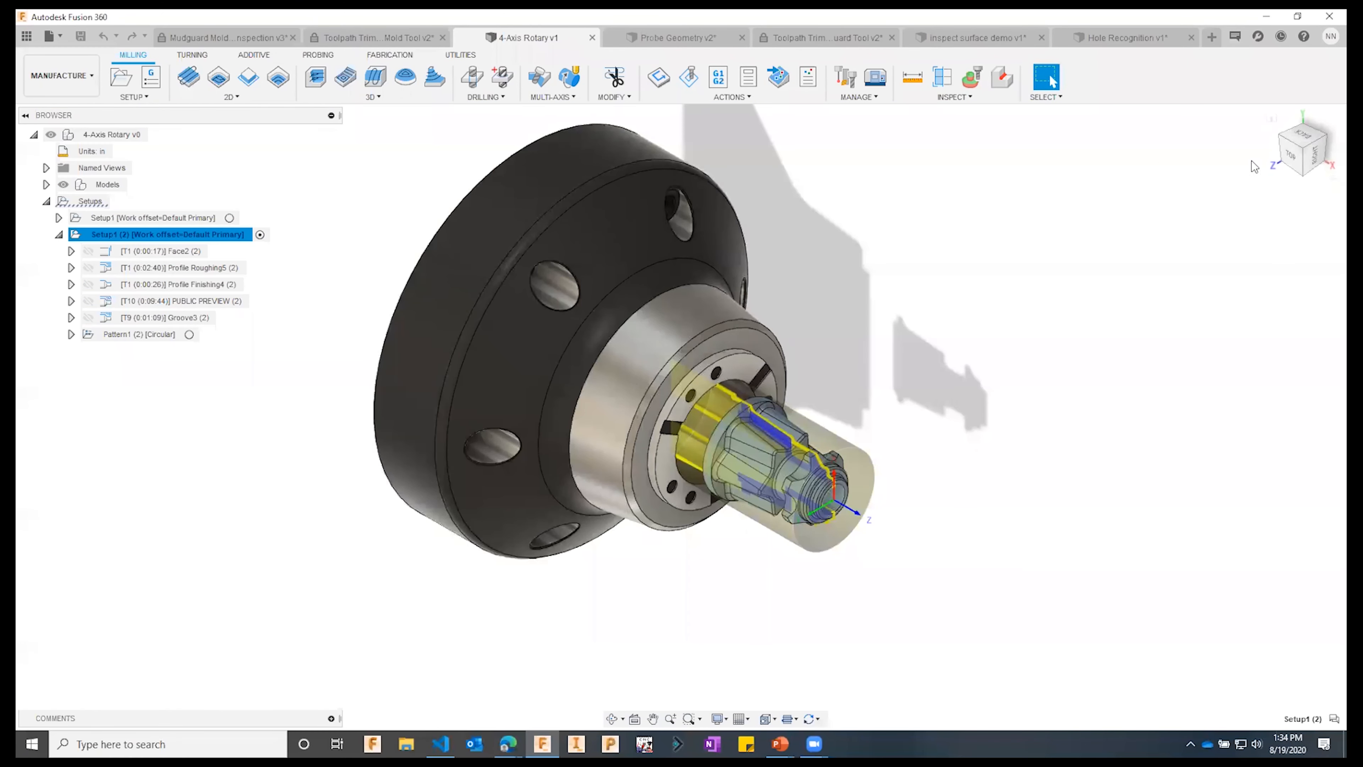
pyautogui.click(1293, 158)
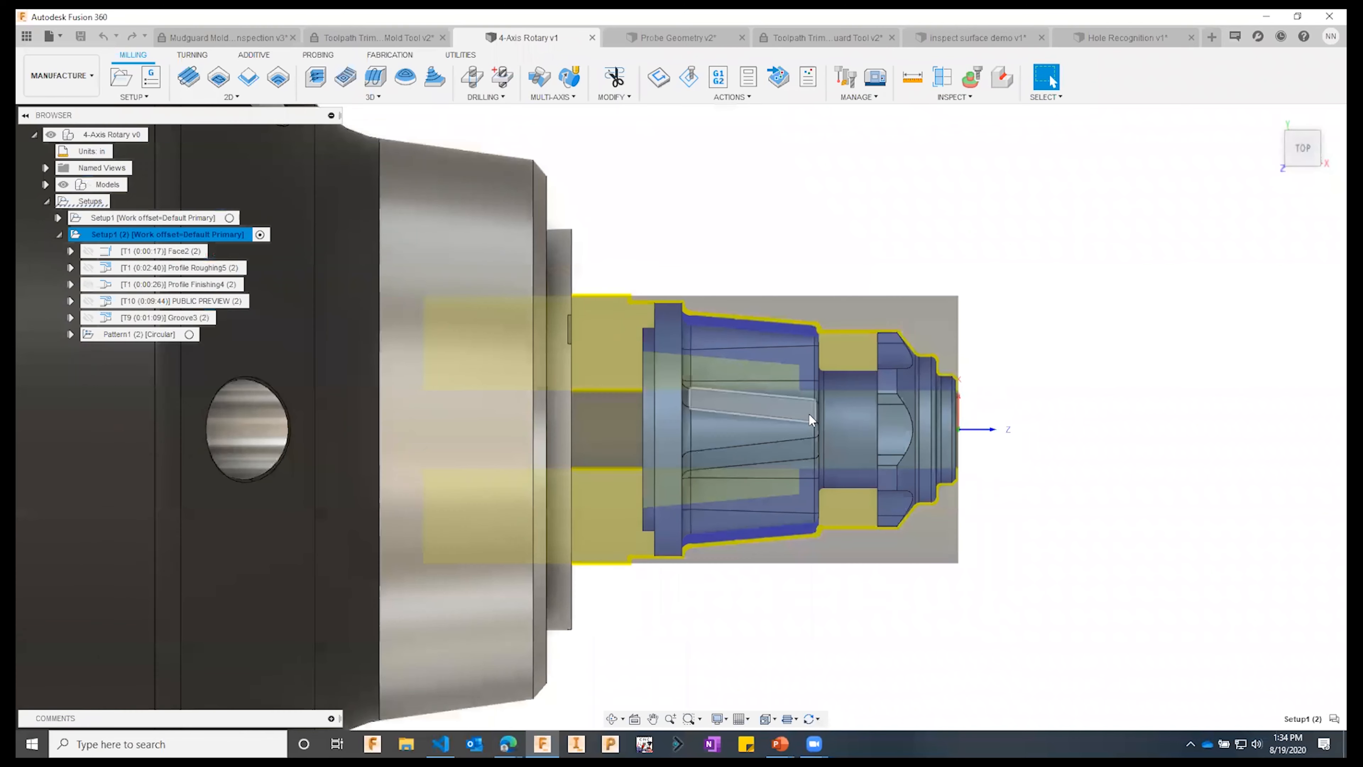
pyautogui.scroll(3, 810, 416)
pyautogui.click(882, 190)
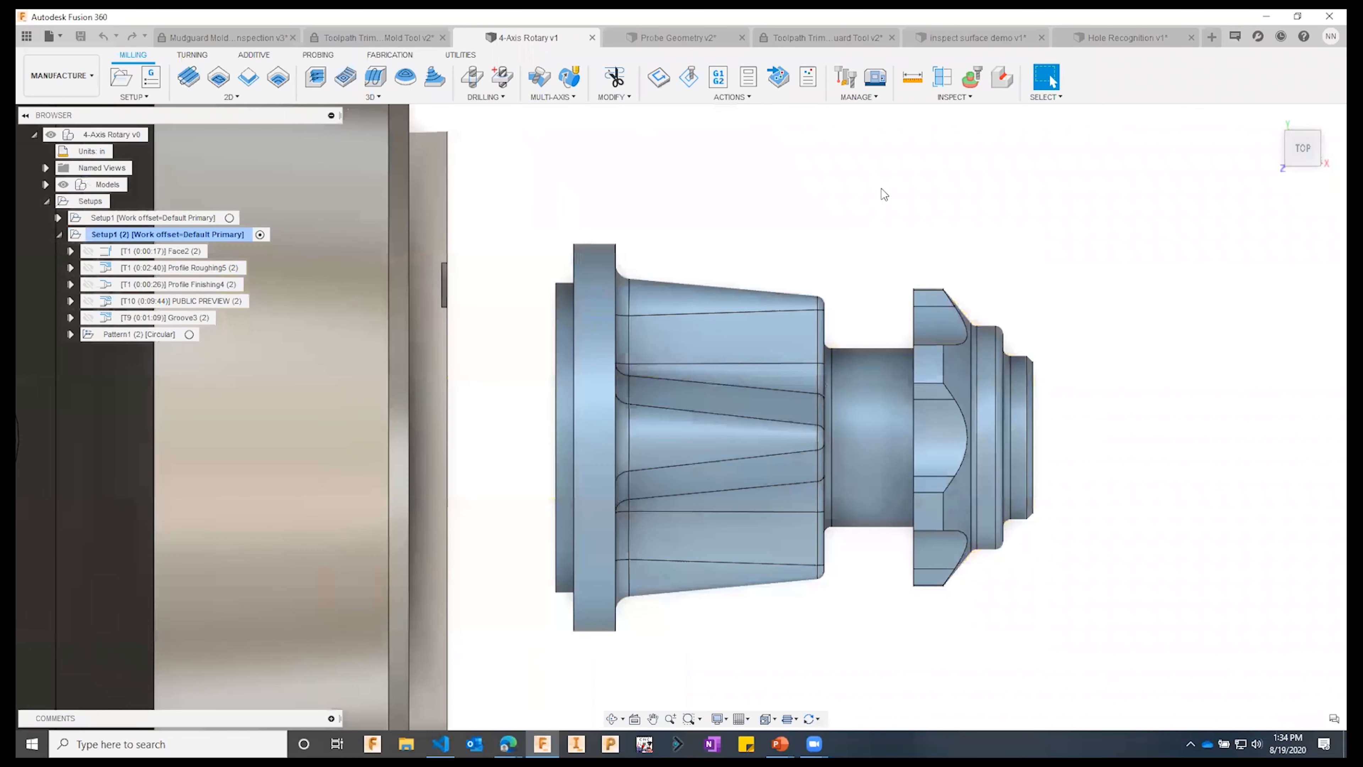
# - Check the Wrap Toolpath option of a new 2D Contour operation and discard the operation
pyautogui.click(228, 98)
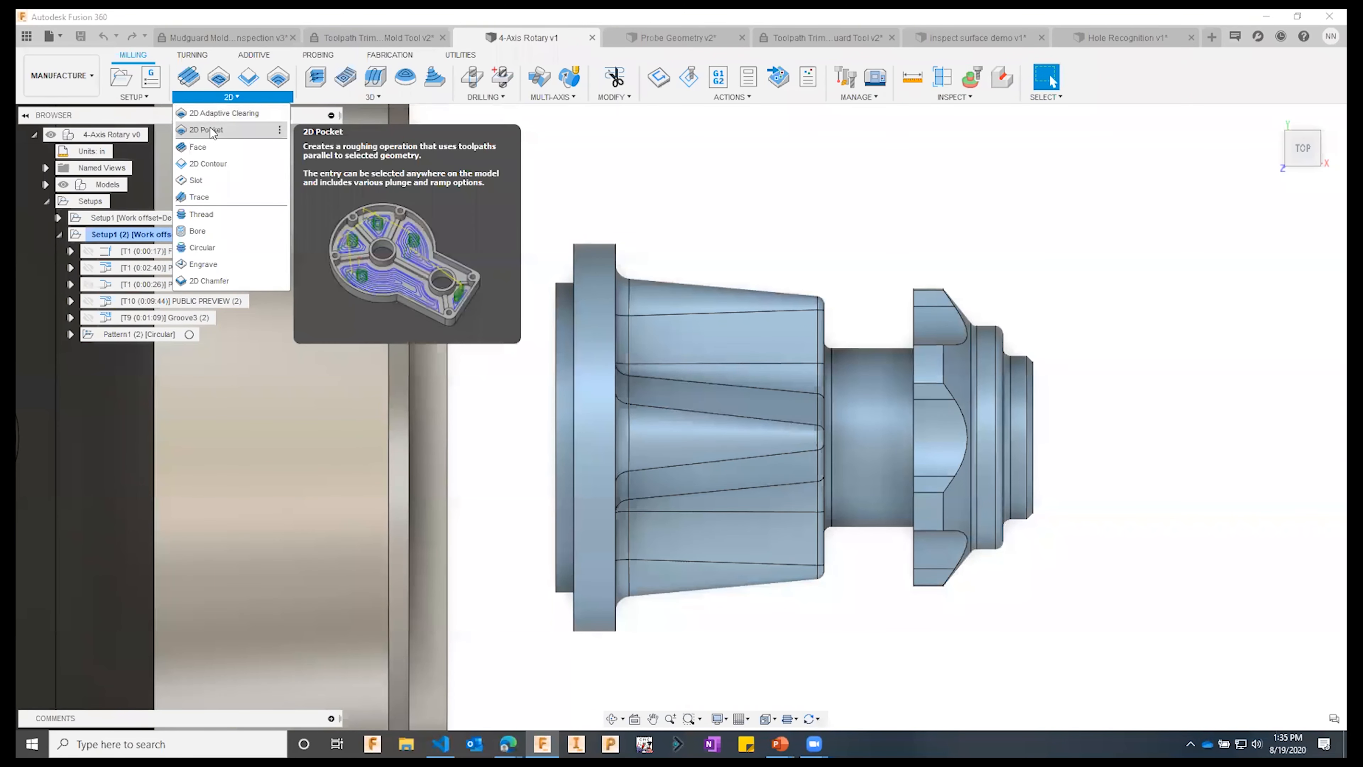
pyautogui.click(219, 167)
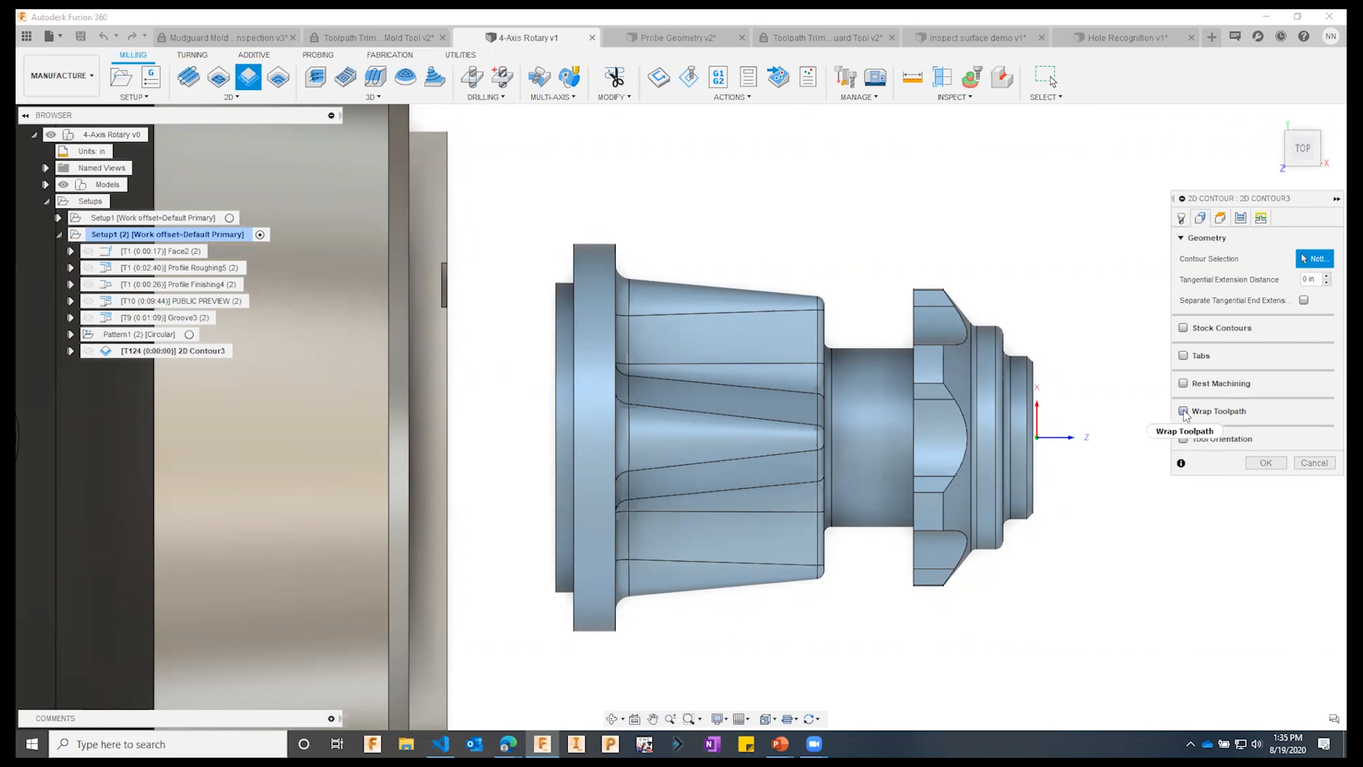
pyautogui.moveTo(1186, 416)
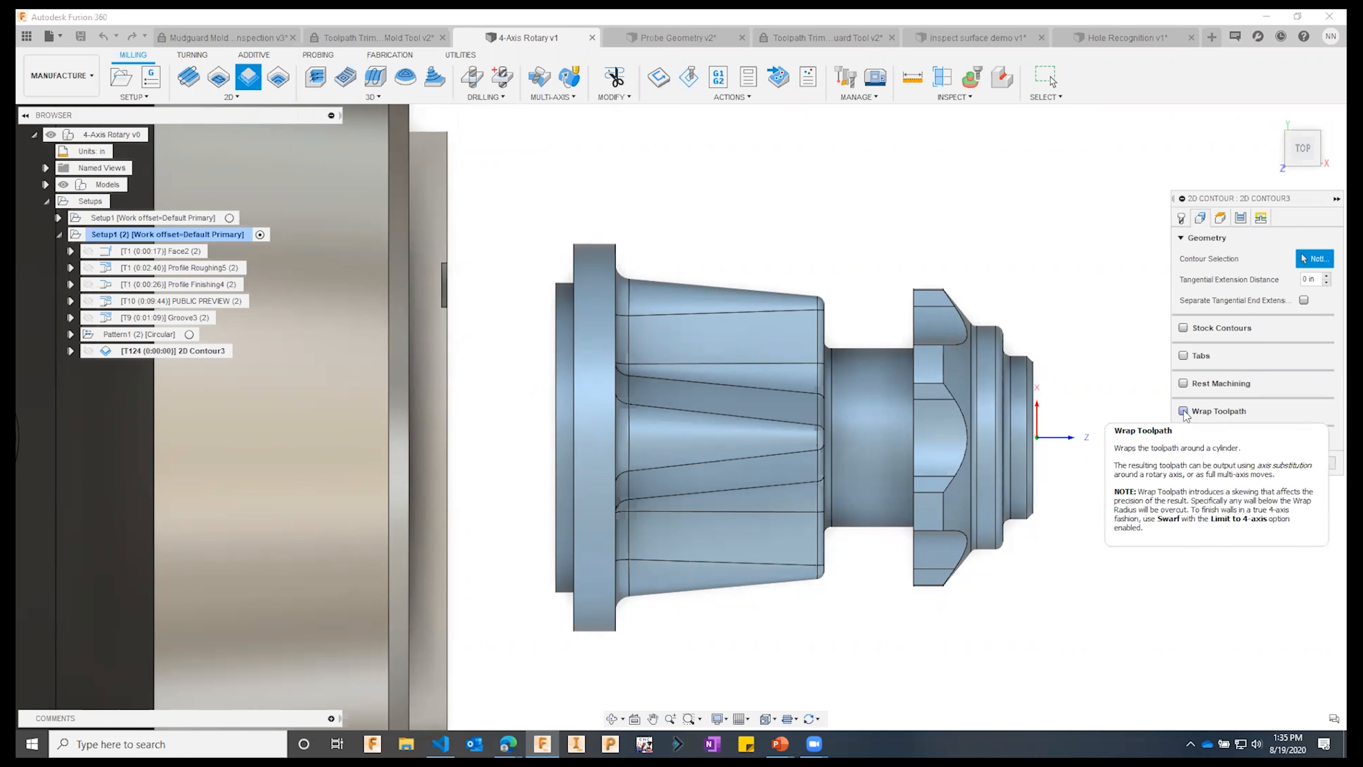
pyautogui.click(1315, 465)
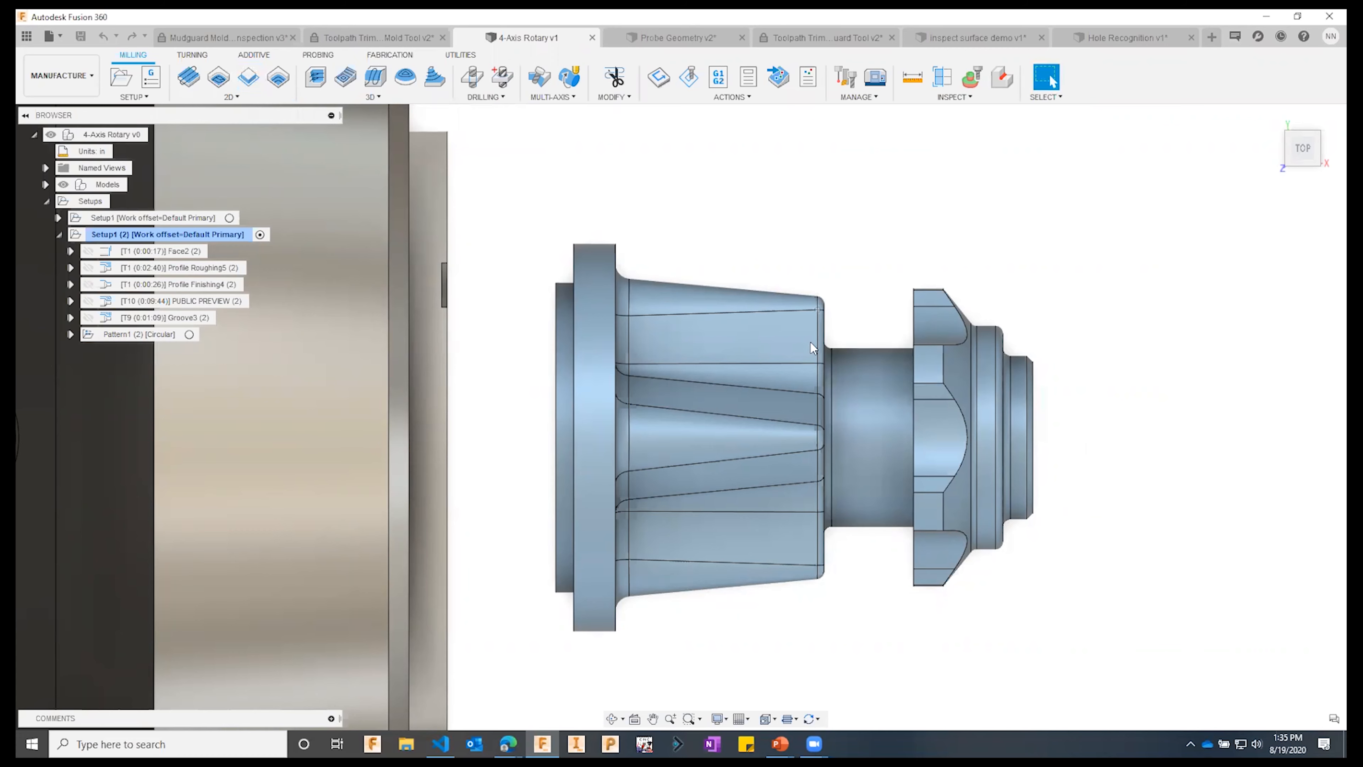
# - Create a multi-axis Rotary operation using tool 37, the 1/2" ball end mill with 1.51" length below holder
pyautogui.keyDown('shift'); pyautogui.moveTo(888, 334); pyautogui.dragTo(814, 348, button='middle'); pyautogui.keyUp('shift')
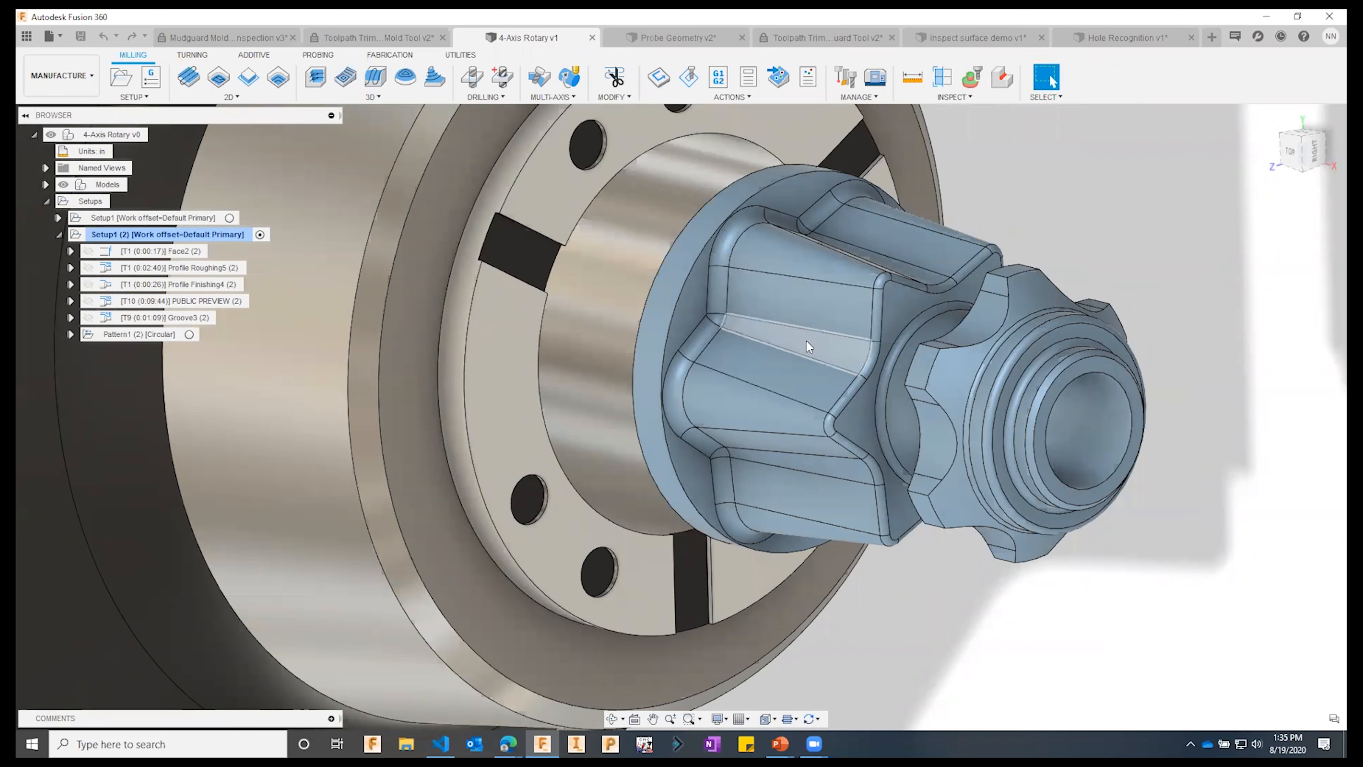
pyautogui.click(571, 78)
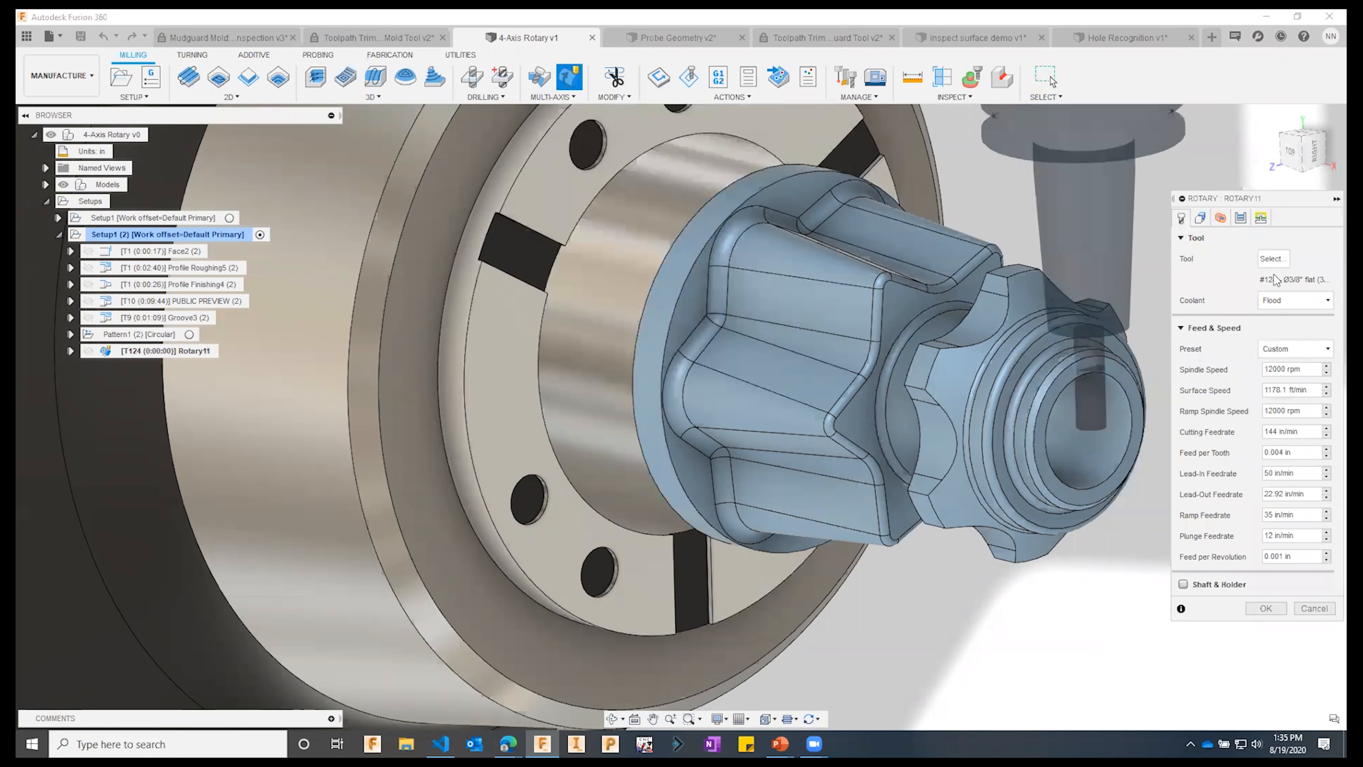
pyautogui.click(1267, 263)
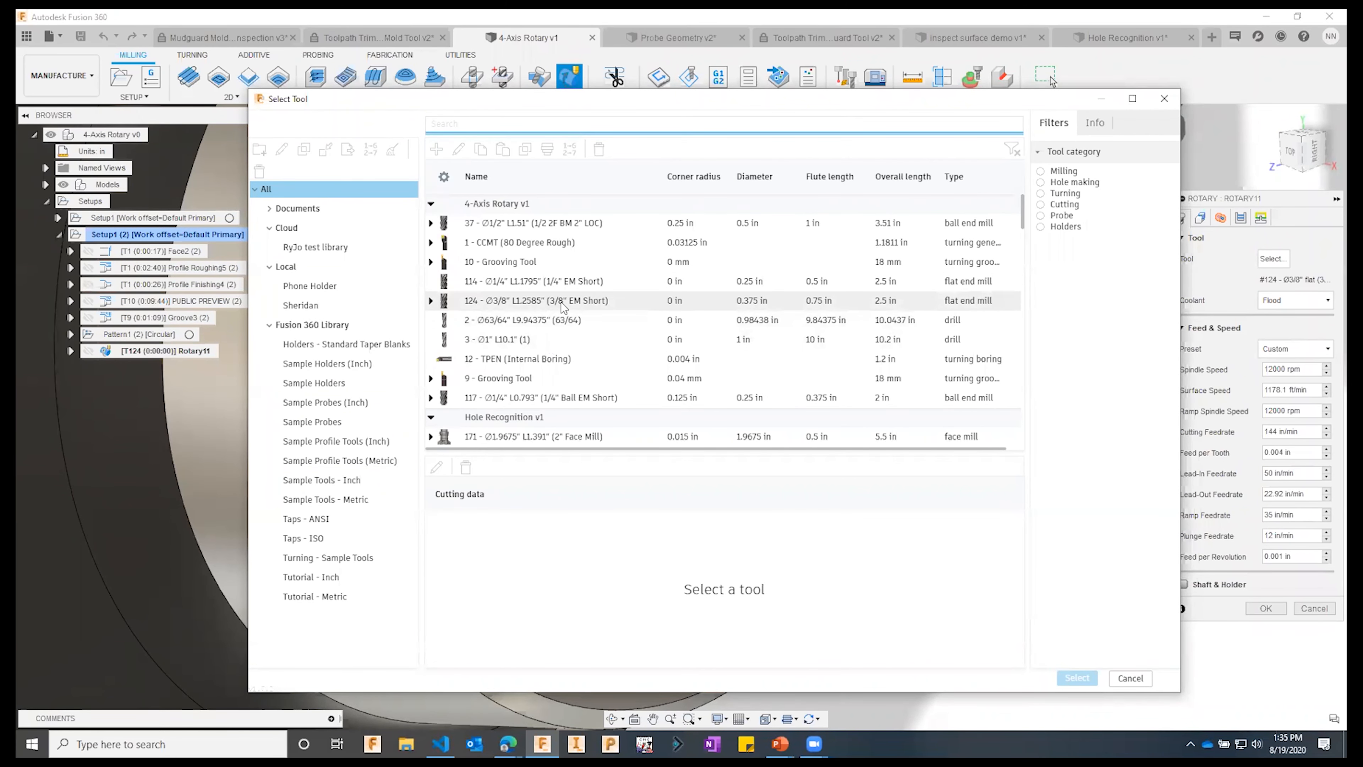
pyautogui.click(563, 302)
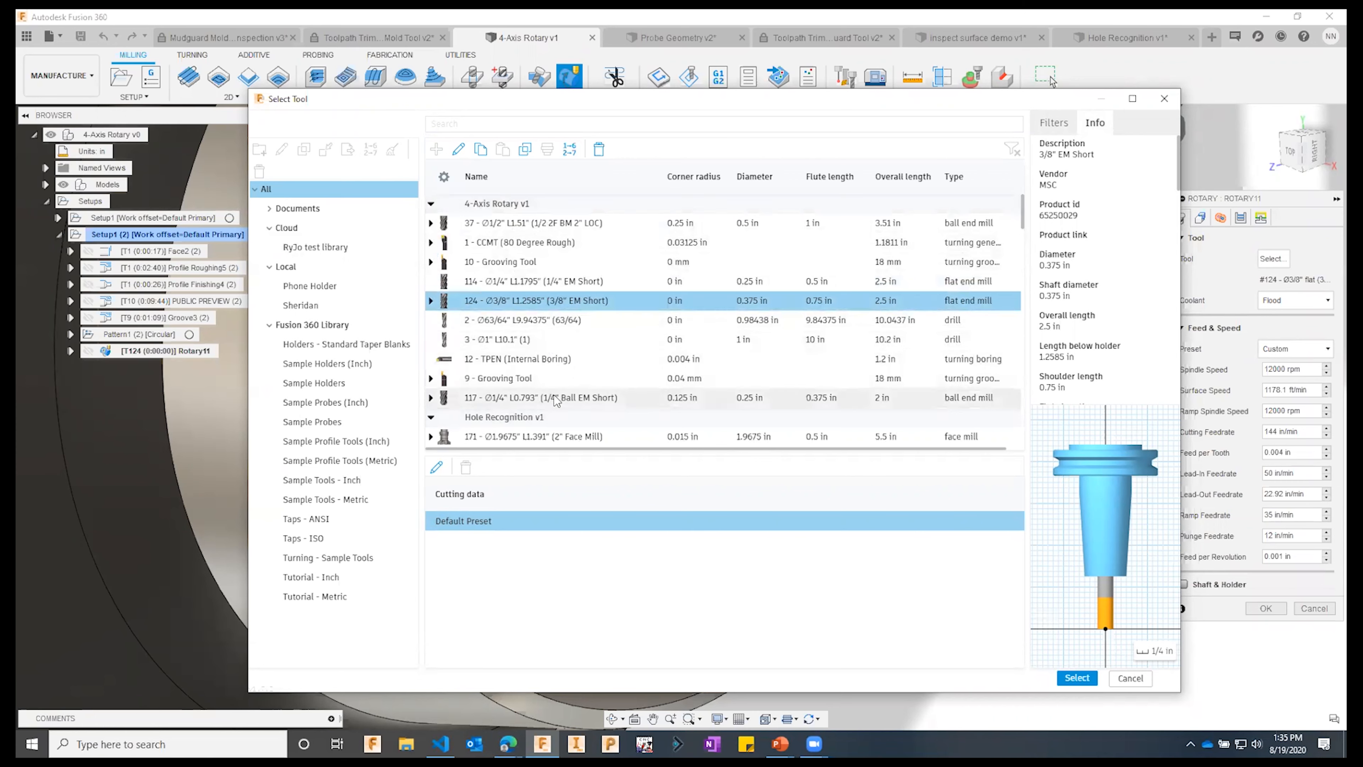
pyautogui.click(565, 402)
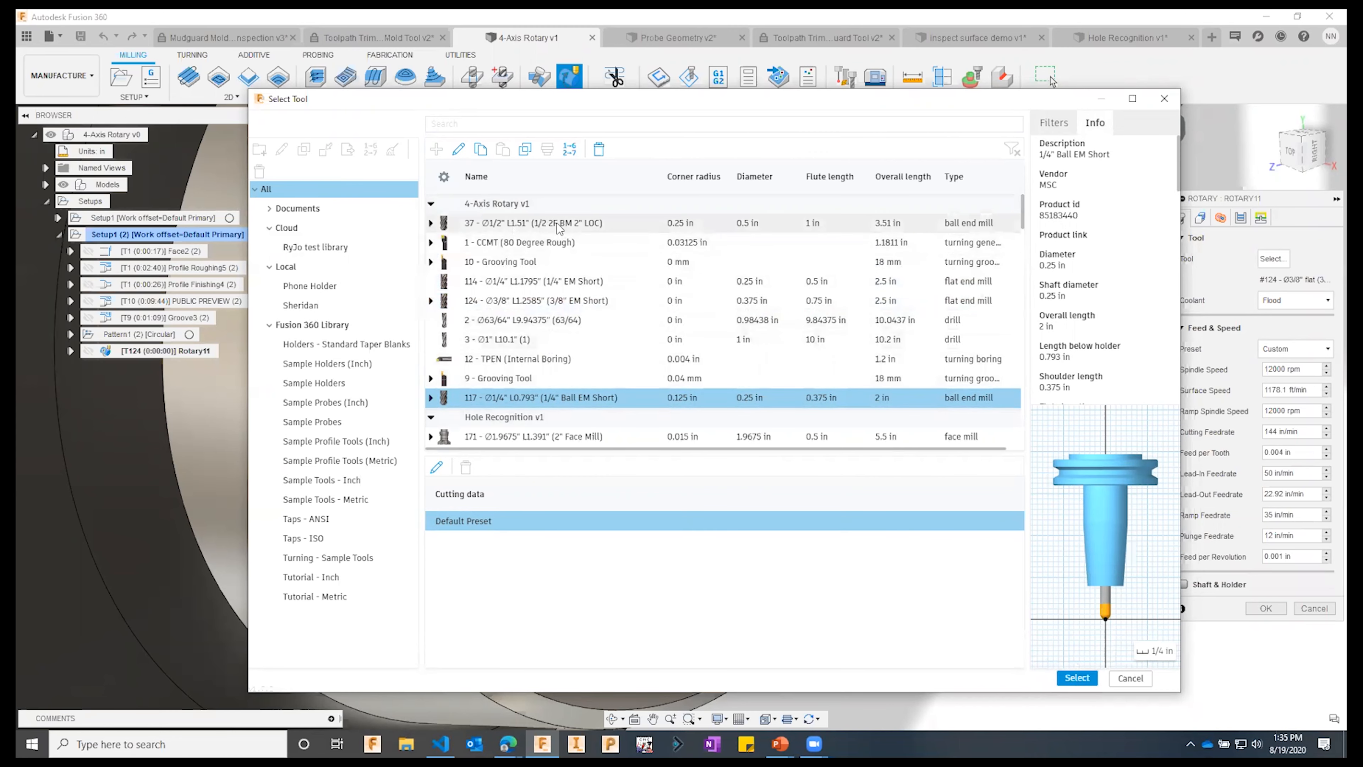
pyautogui.click(566, 229)
pyautogui.click(1078, 678)
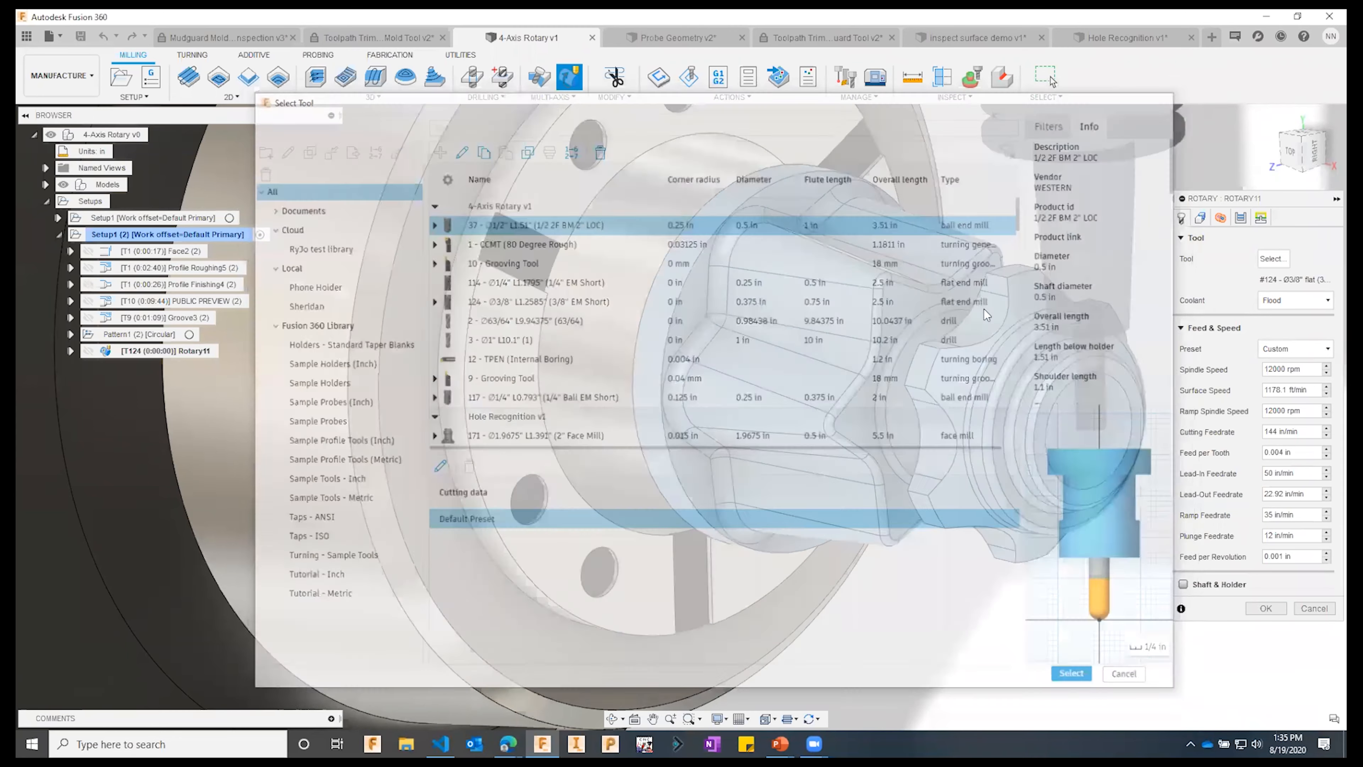
# - Set the rotary operation's front limit to Selection, using the edge at the small end of the fluted section
pyautogui.click(1200, 218)
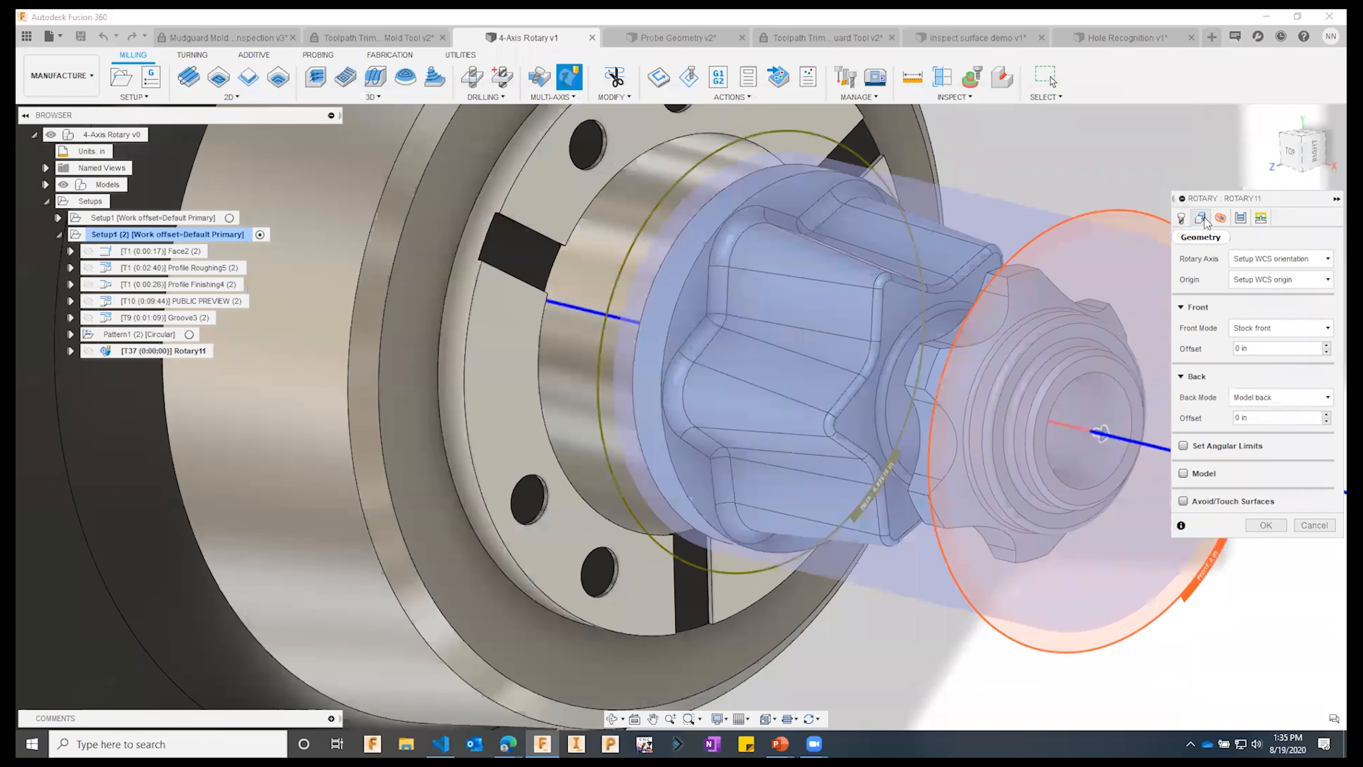
pyautogui.scroll(-3, 654, 400)
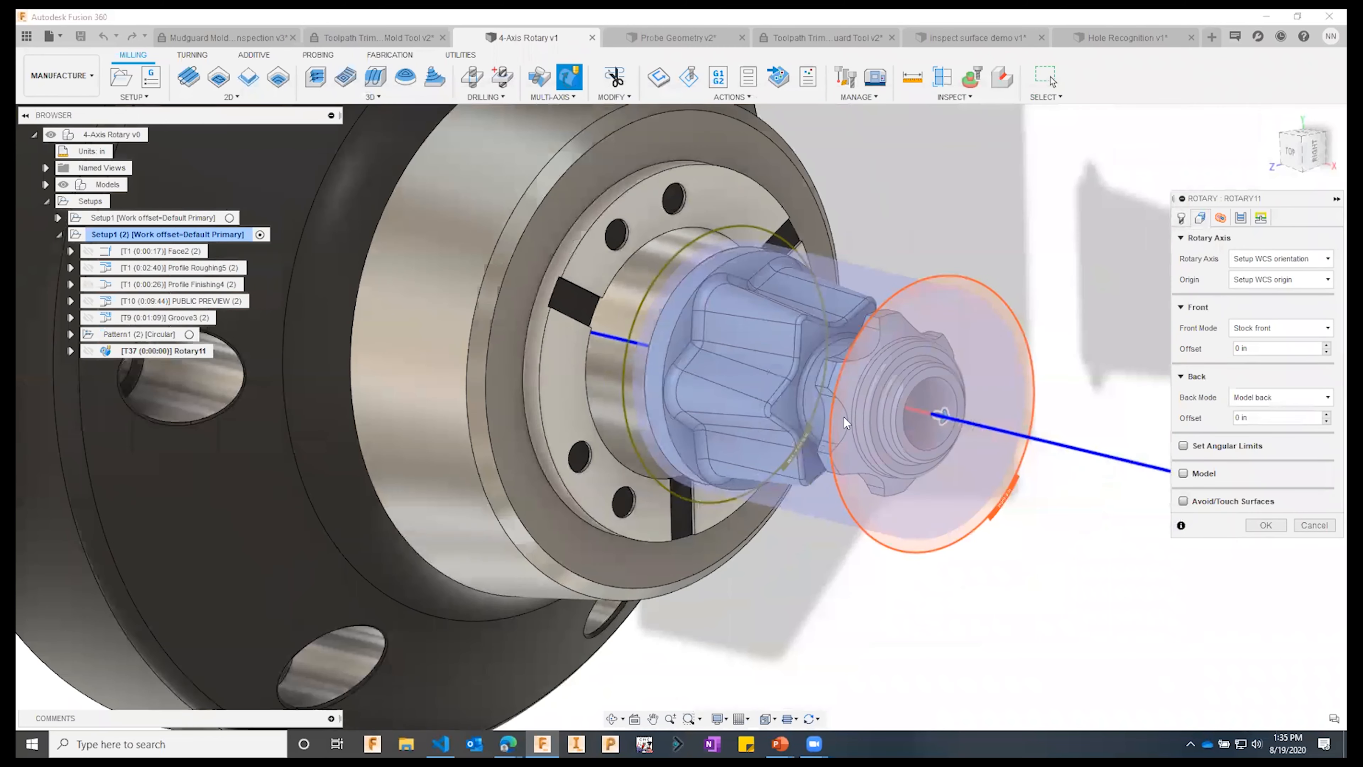
pyautogui.keyDown('shift'); pyautogui.moveTo(809, 414); pyautogui.dragTo(1069, 309, button='middle'); pyautogui.keyUp('shift')
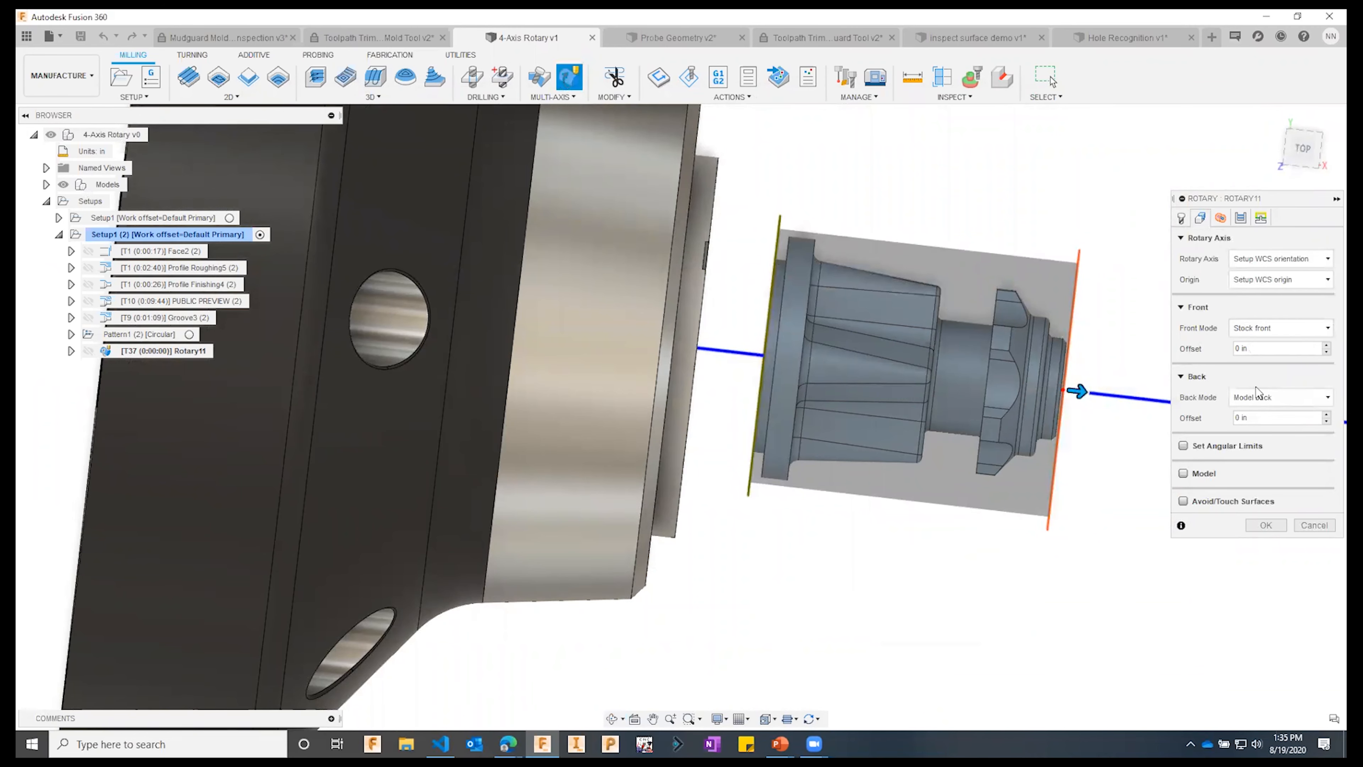
pyautogui.keyDown('shift'); pyautogui.moveTo(961, 335); pyautogui.dragTo(919, 317, button='middle'); pyautogui.keyUp('shift')
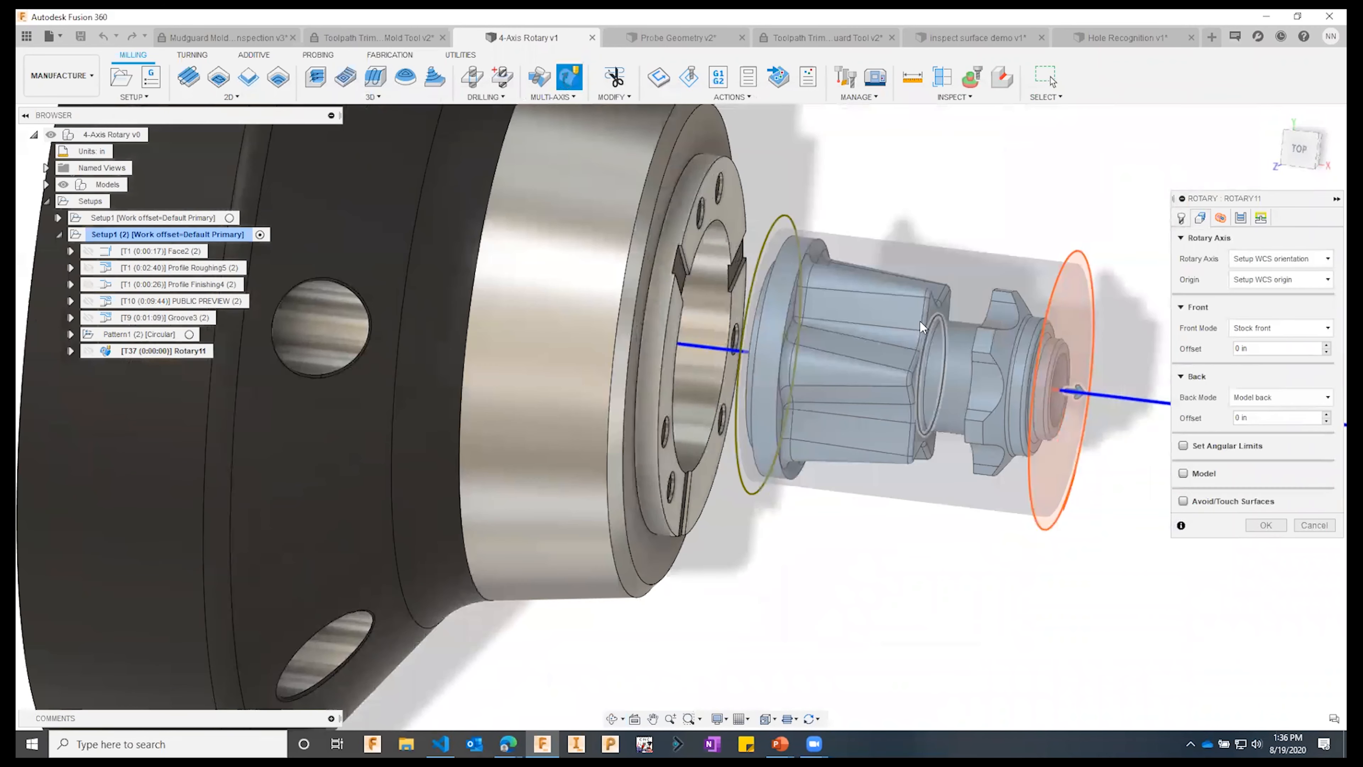
pyautogui.click(1277, 332)
pyautogui.click(1275, 343)
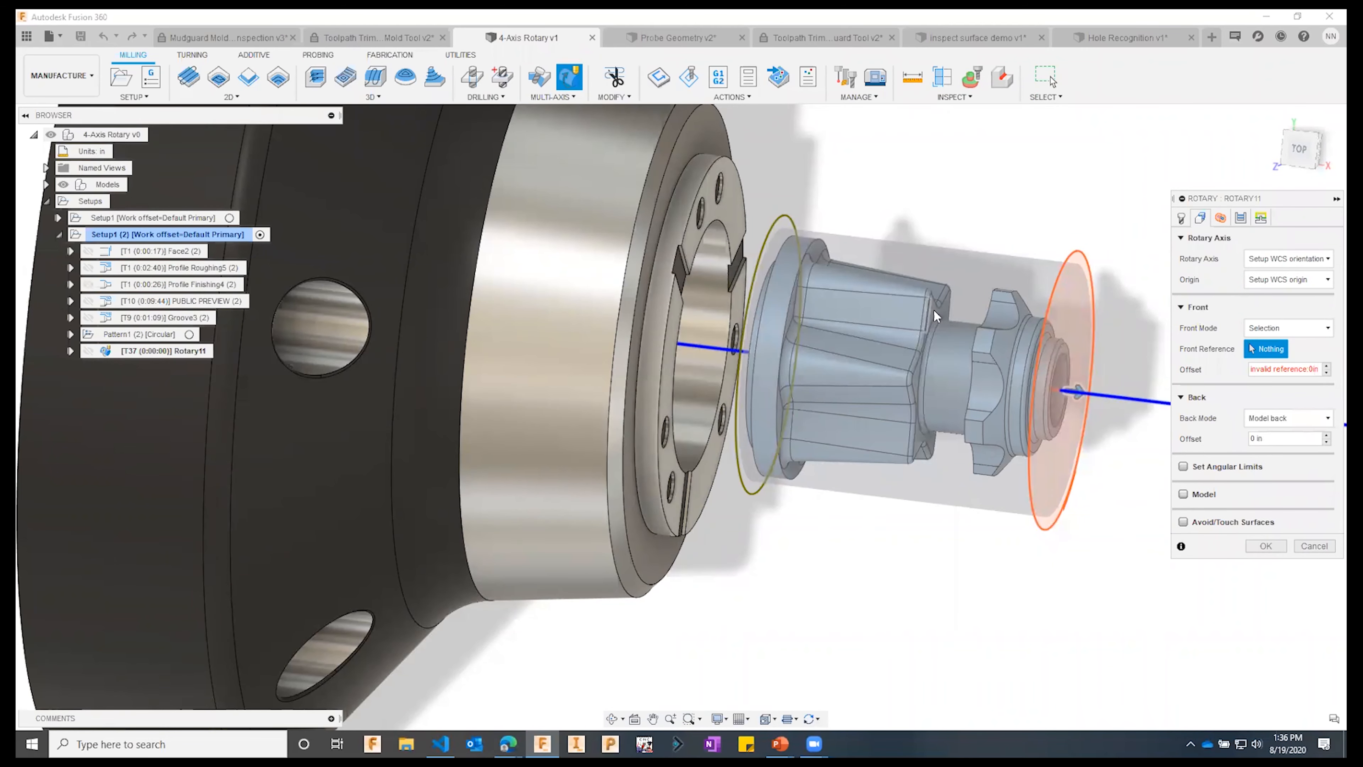
pyautogui.click(935, 320)
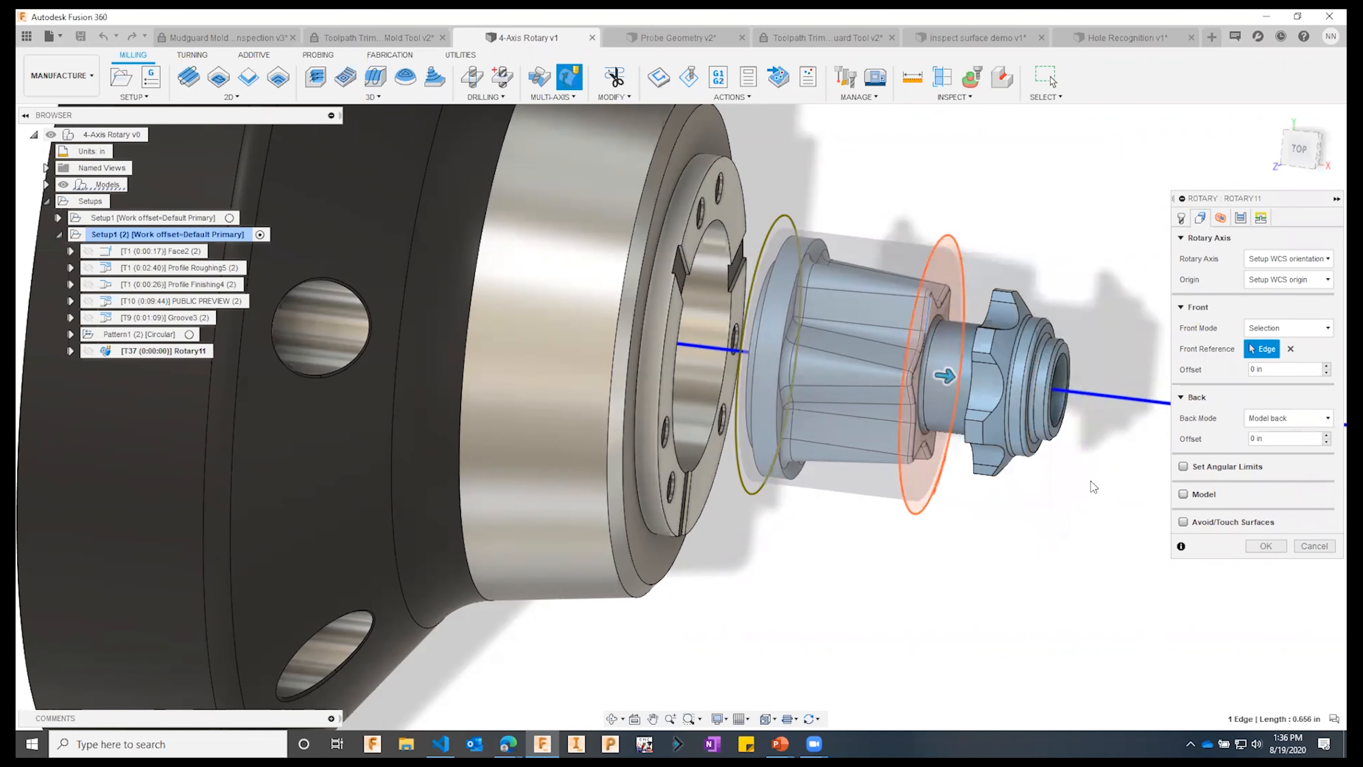
# - Set the back limit to Selection, using the circular edge of the flange behind the fluted section
pyautogui.click(1290, 421)
pyautogui.click(1270, 464)
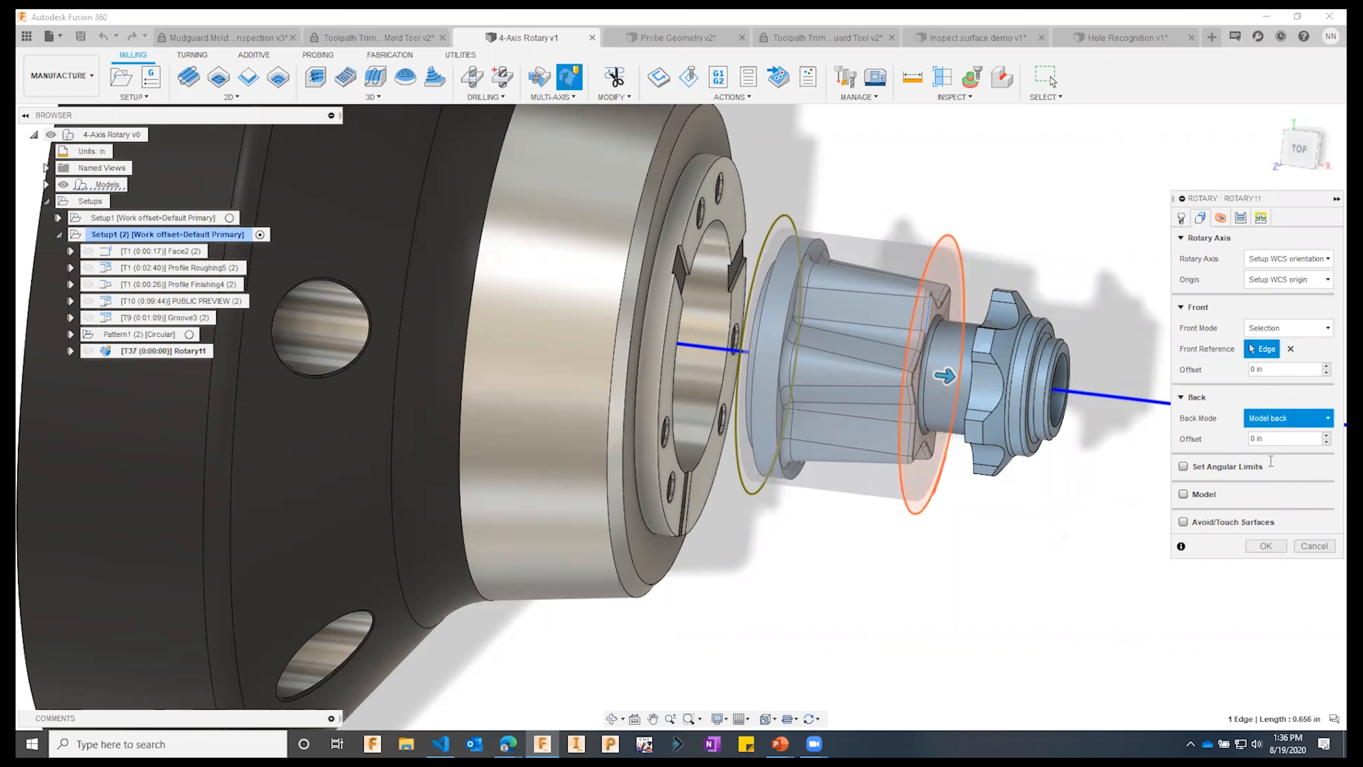
pyautogui.click(800, 315)
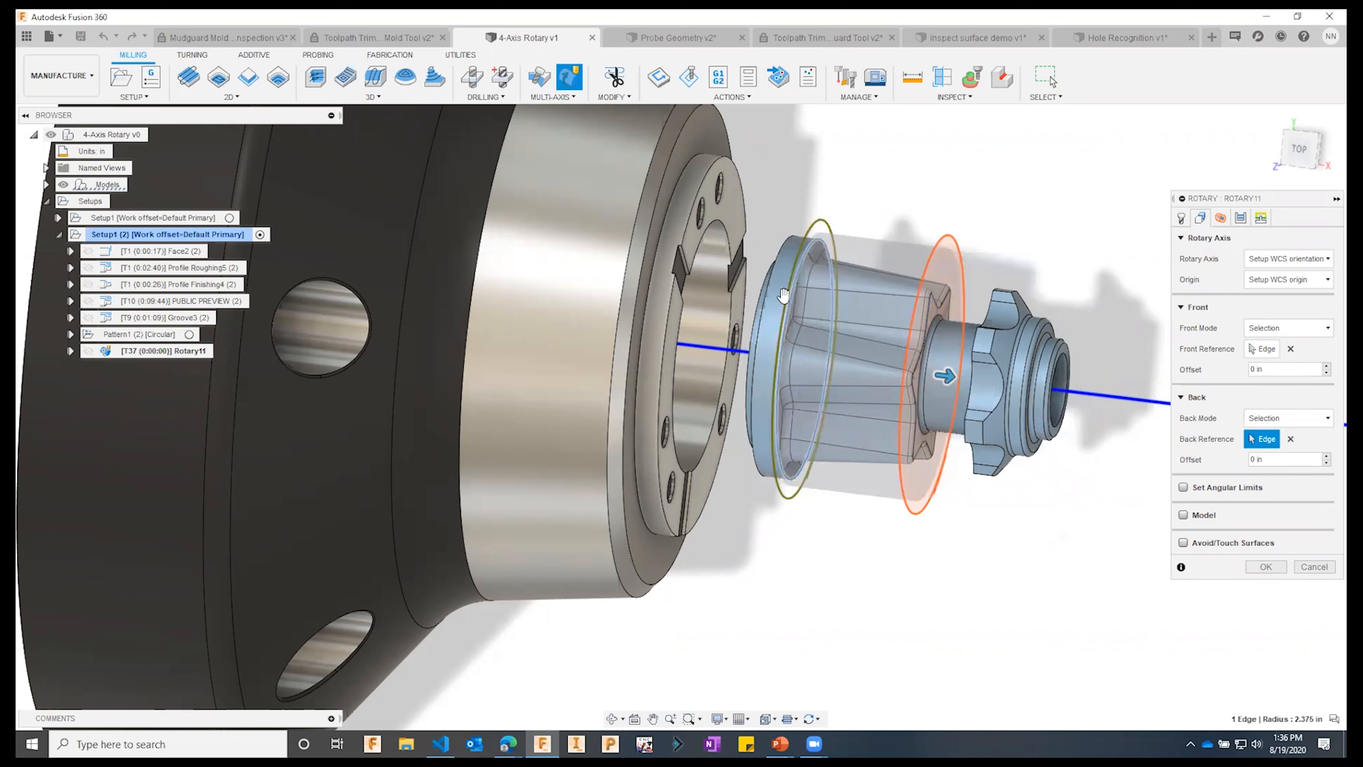
# - Set the back limit's offset to the expression tool_diameter/2
pyautogui.click(1262, 459)
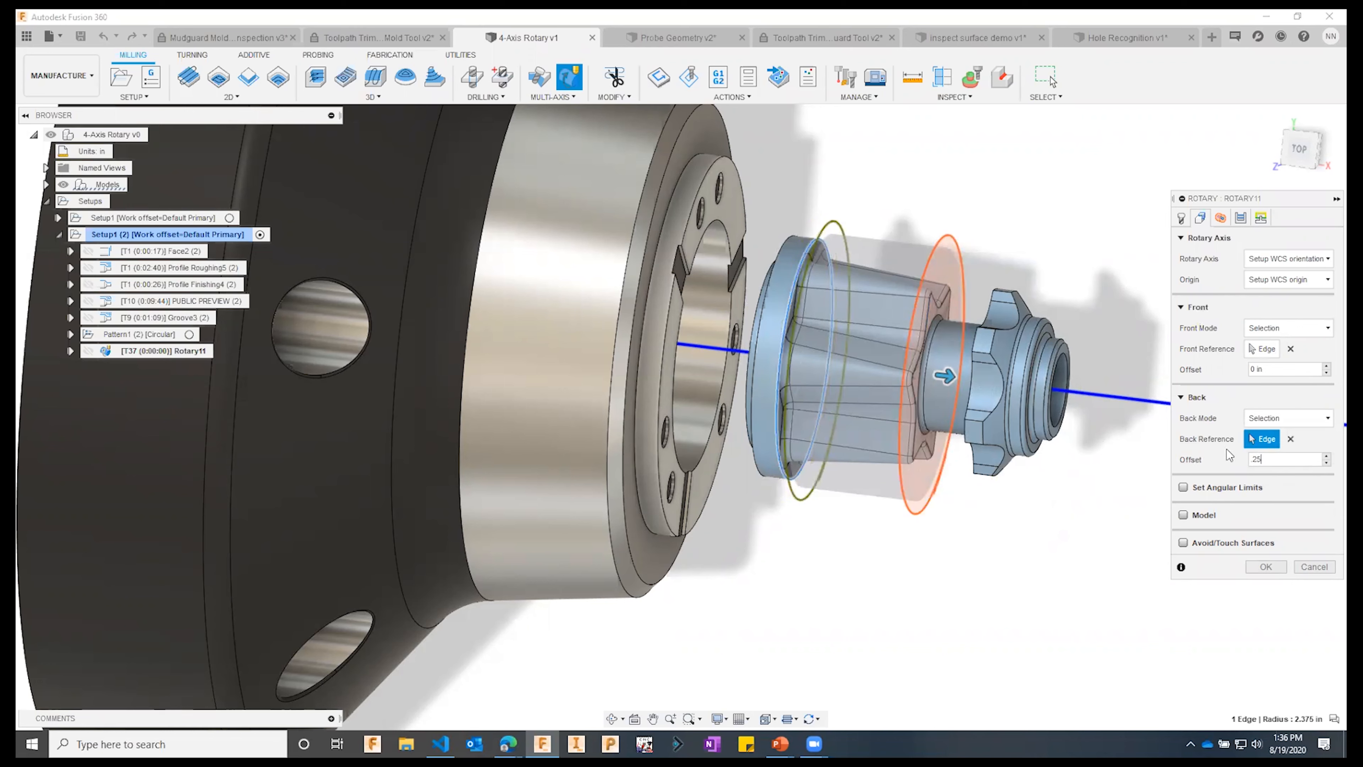
pyautogui.doubleClick(1272, 459)
pyautogui.press('Return')
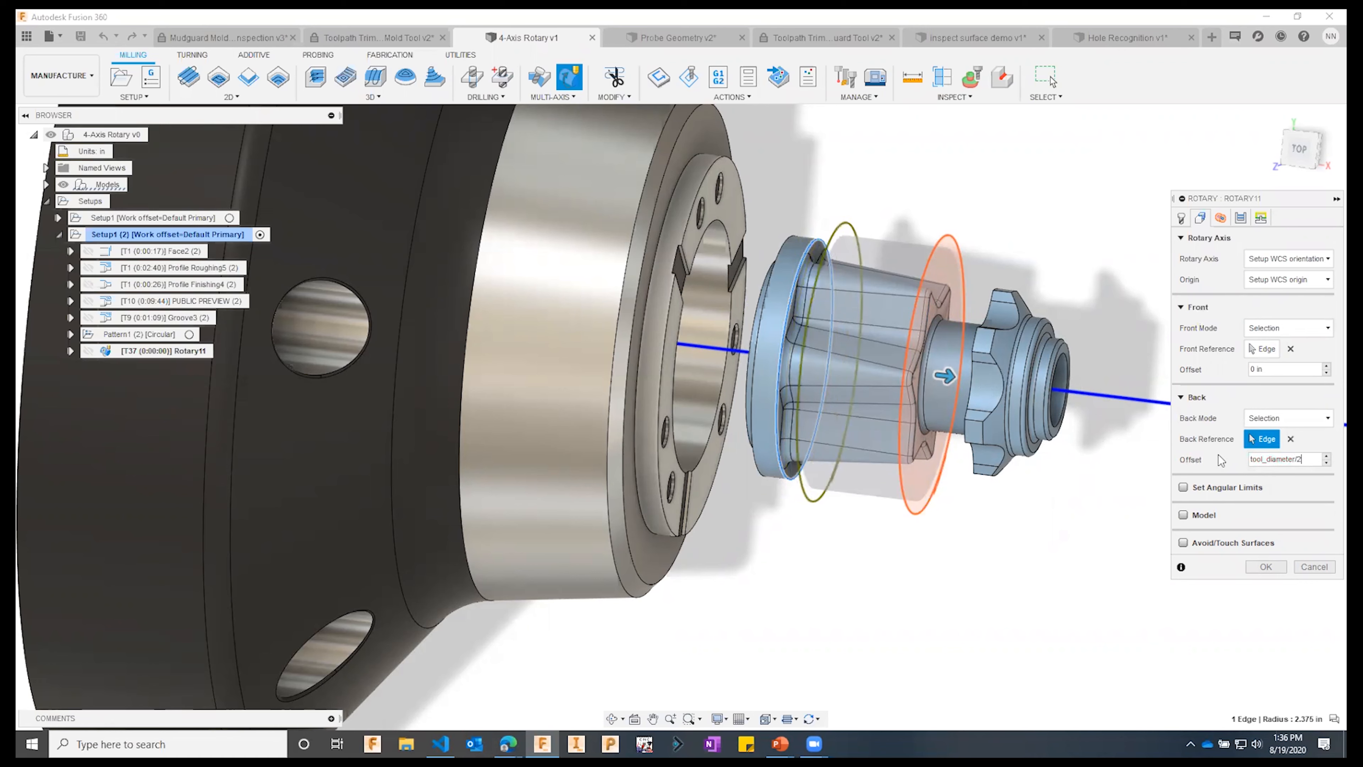
pyautogui.press('Return')
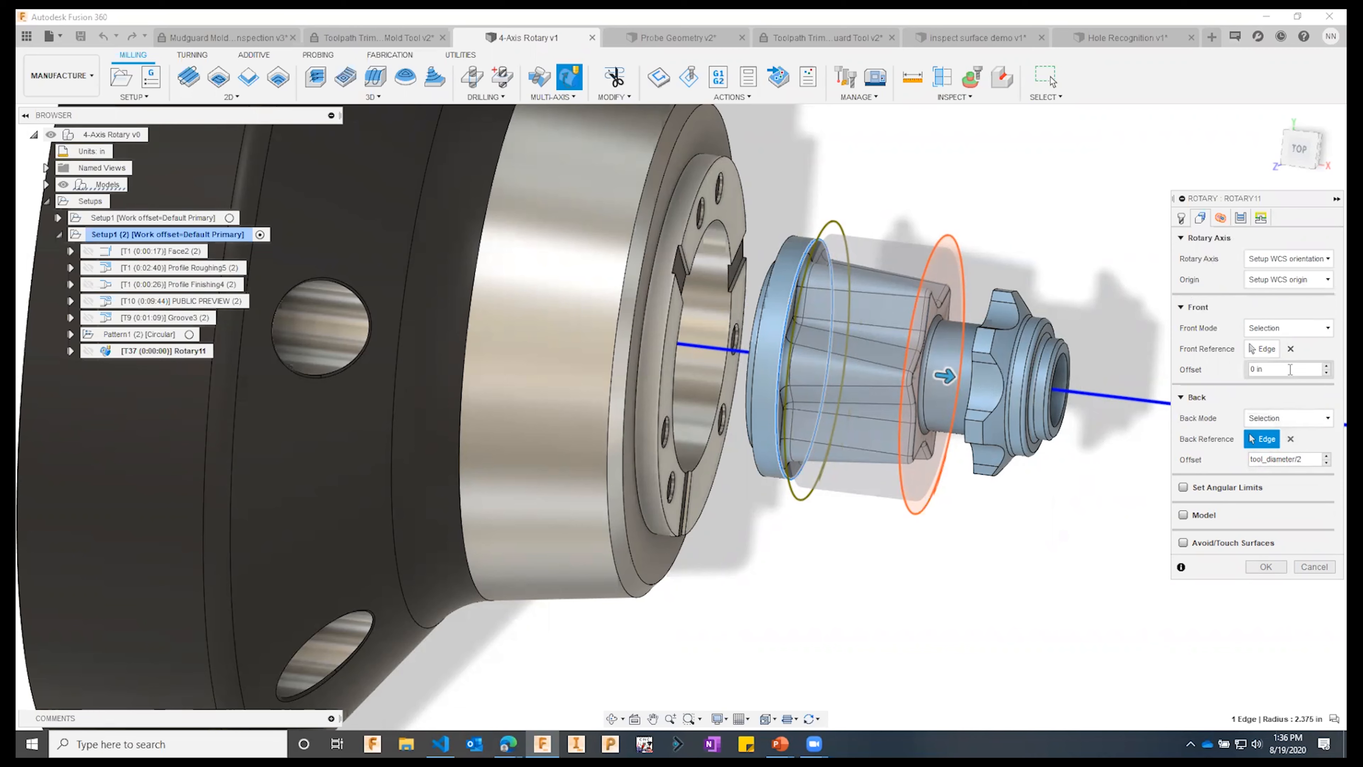
pyautogui.click(1310, 456)
pyautogui.press('Tab')
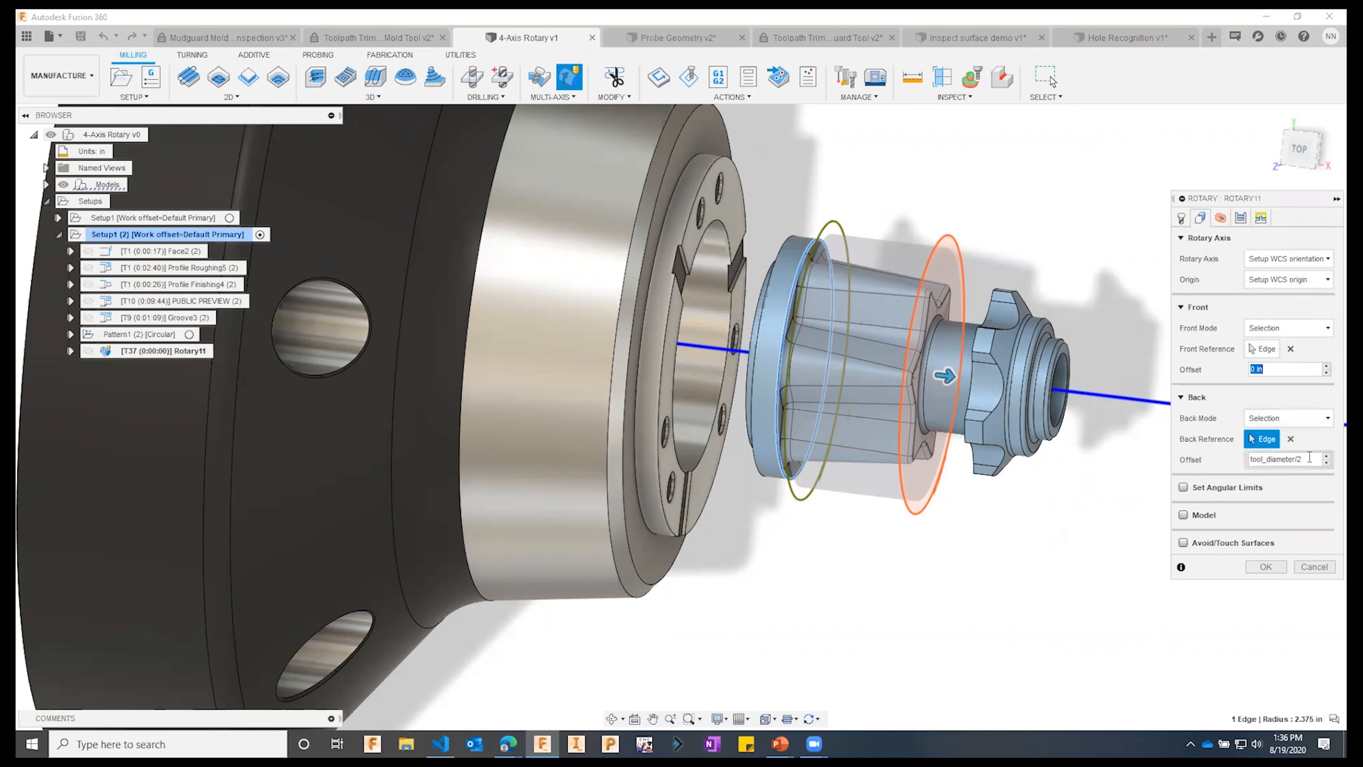
# - Set the rotary passes' stepover to .05 in and check the Spiral style setting
pyautogui.click(1240, 218)
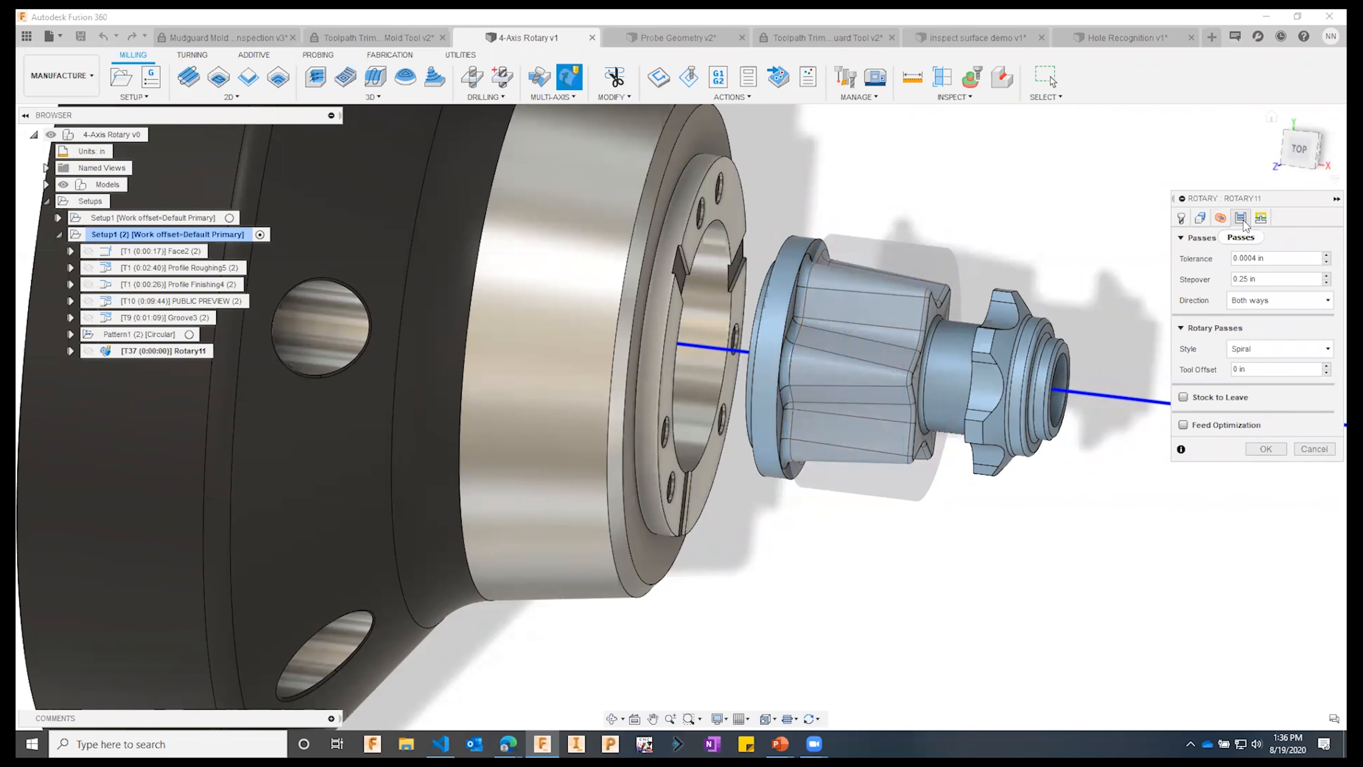
pyautogui.click(1251, 278)
pyautogui.write('.05')
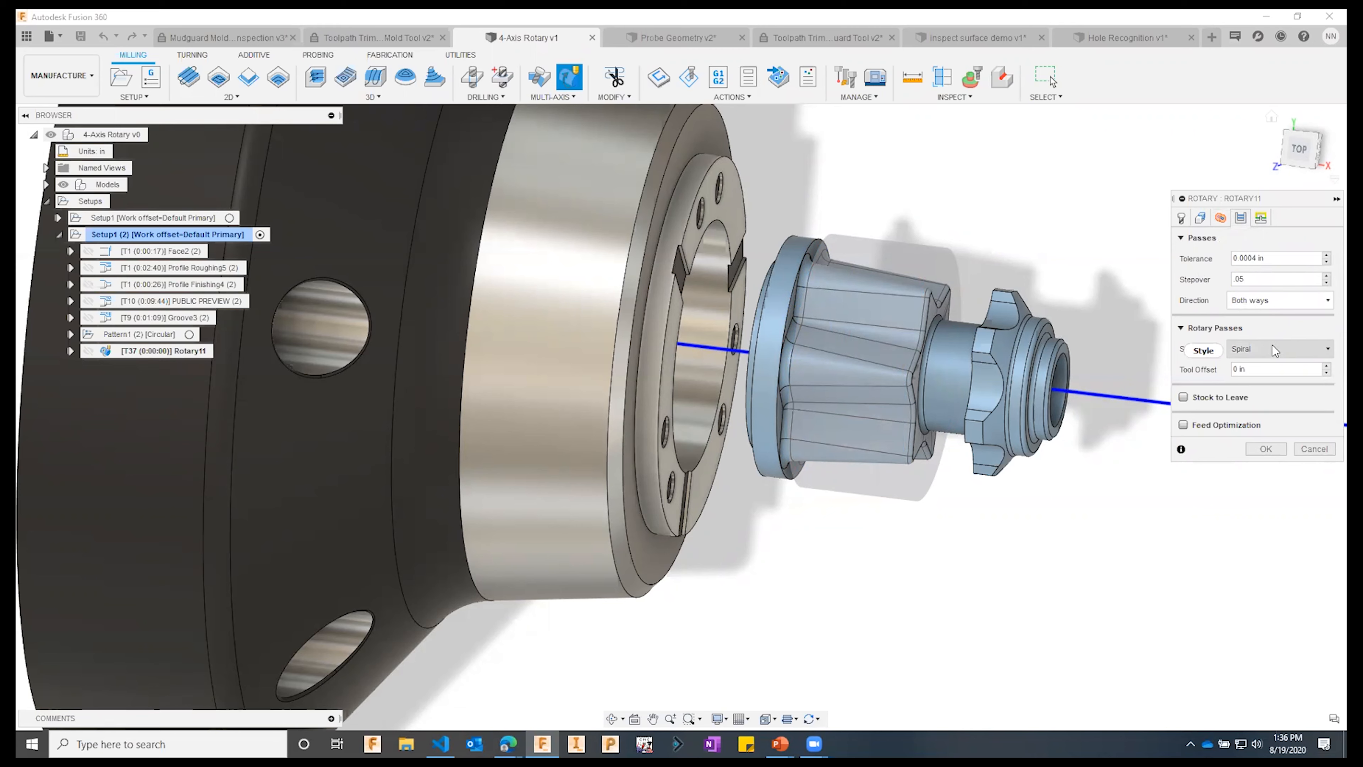
pyautogui.moveTo(1275, 350)
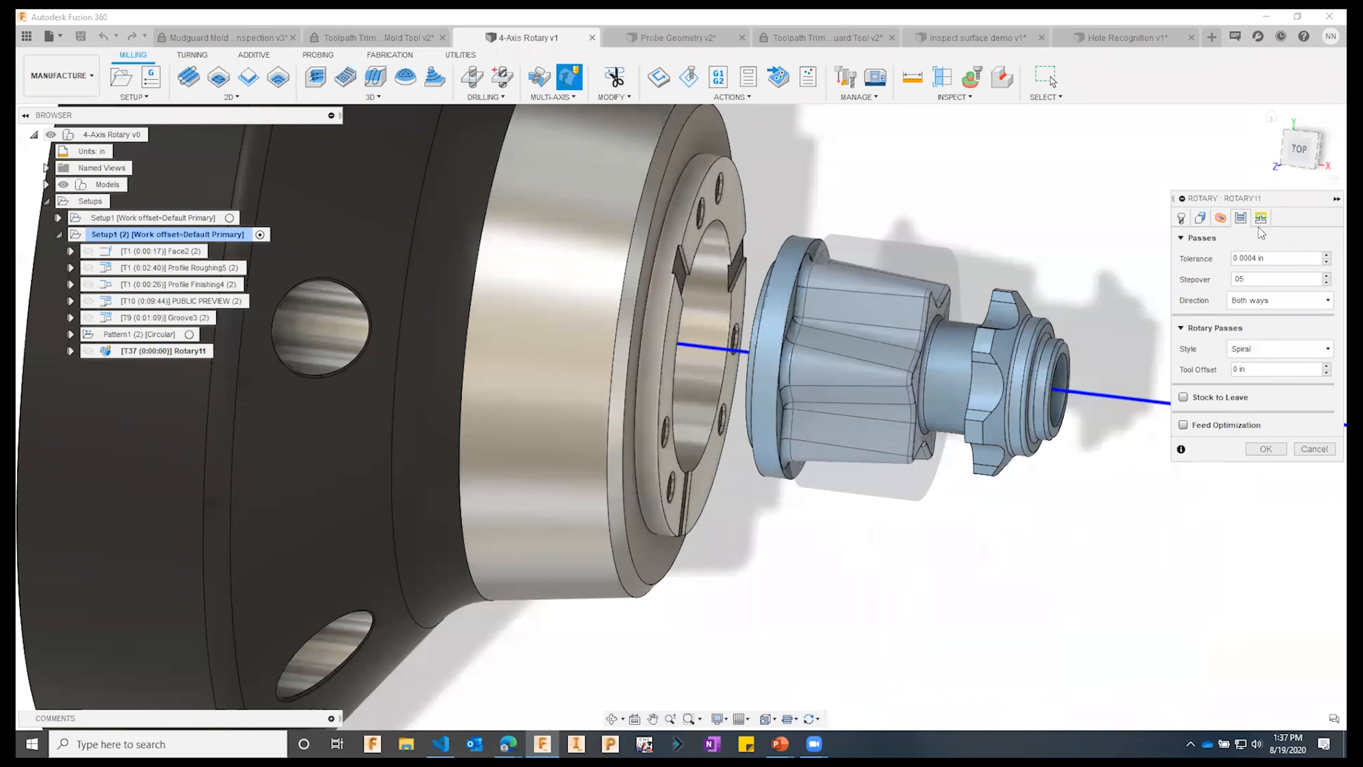
# - Review the front and back limits and the pass settings, and generate the rotary toolpath
pyautogui.click(1200, 218)
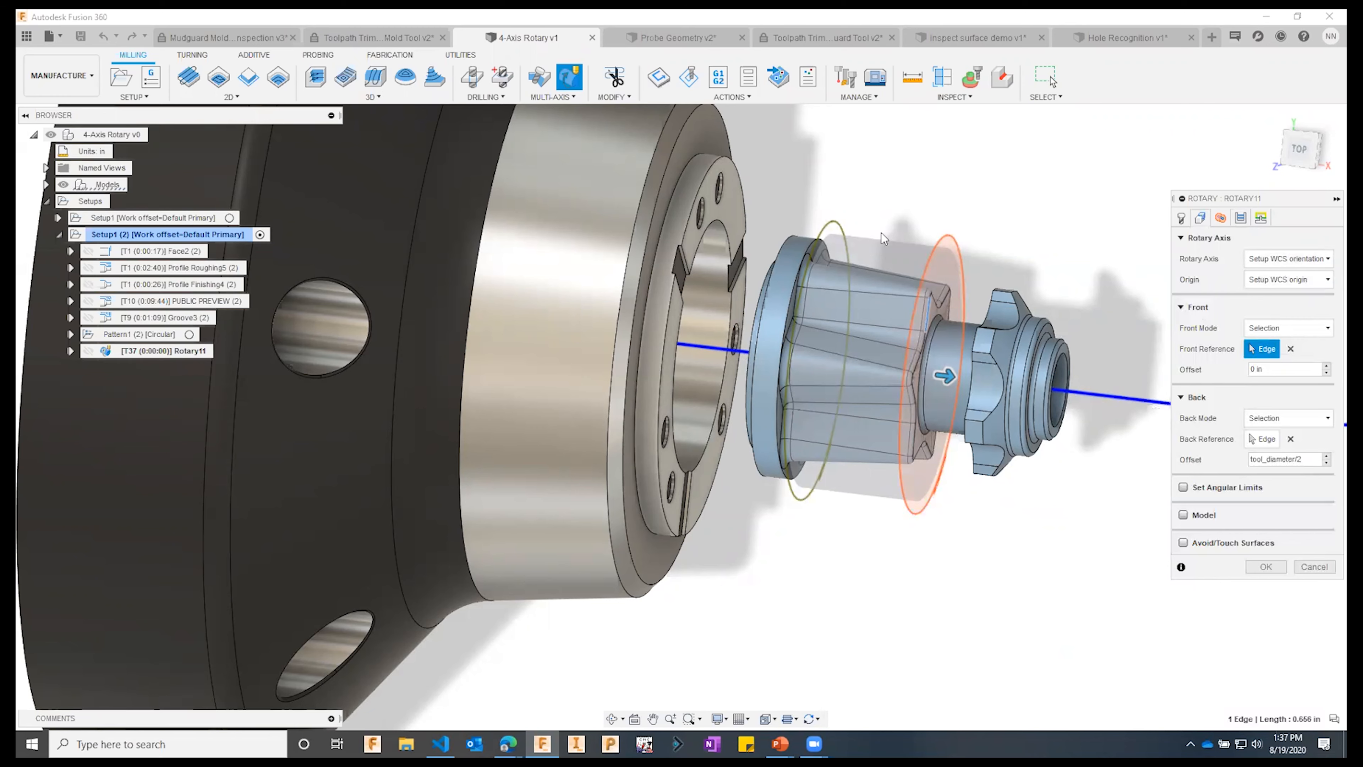
pyautogui.click(232, 96)
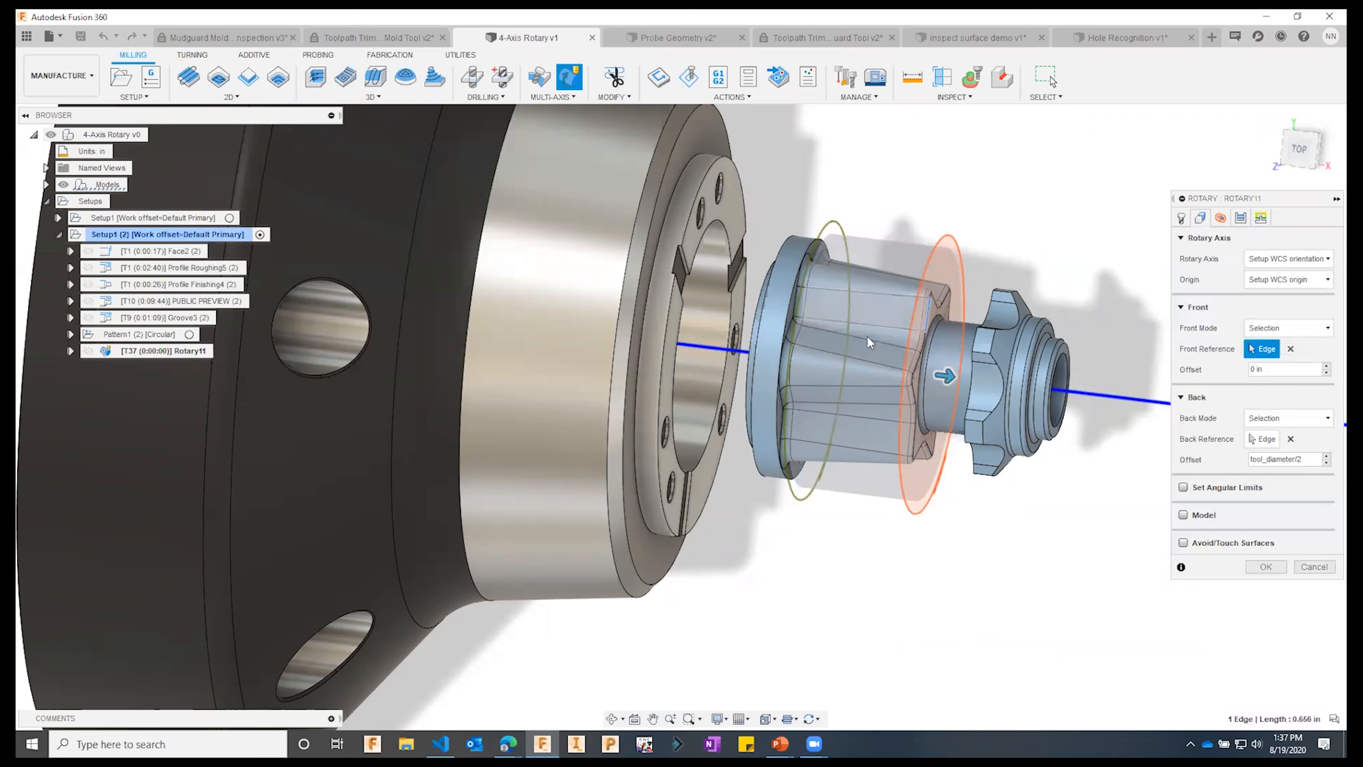
pyautogui.click(1242, 217)
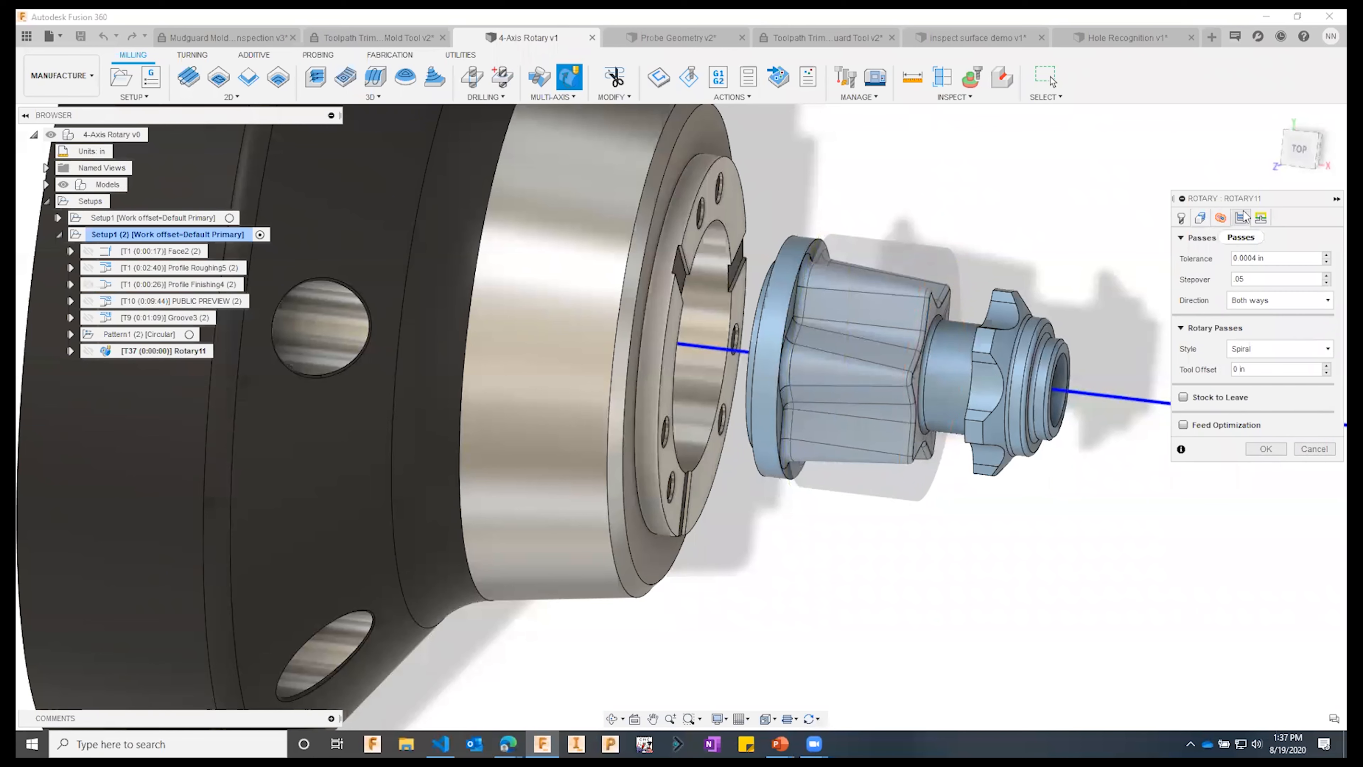
pyautogui.click(1266, 449)
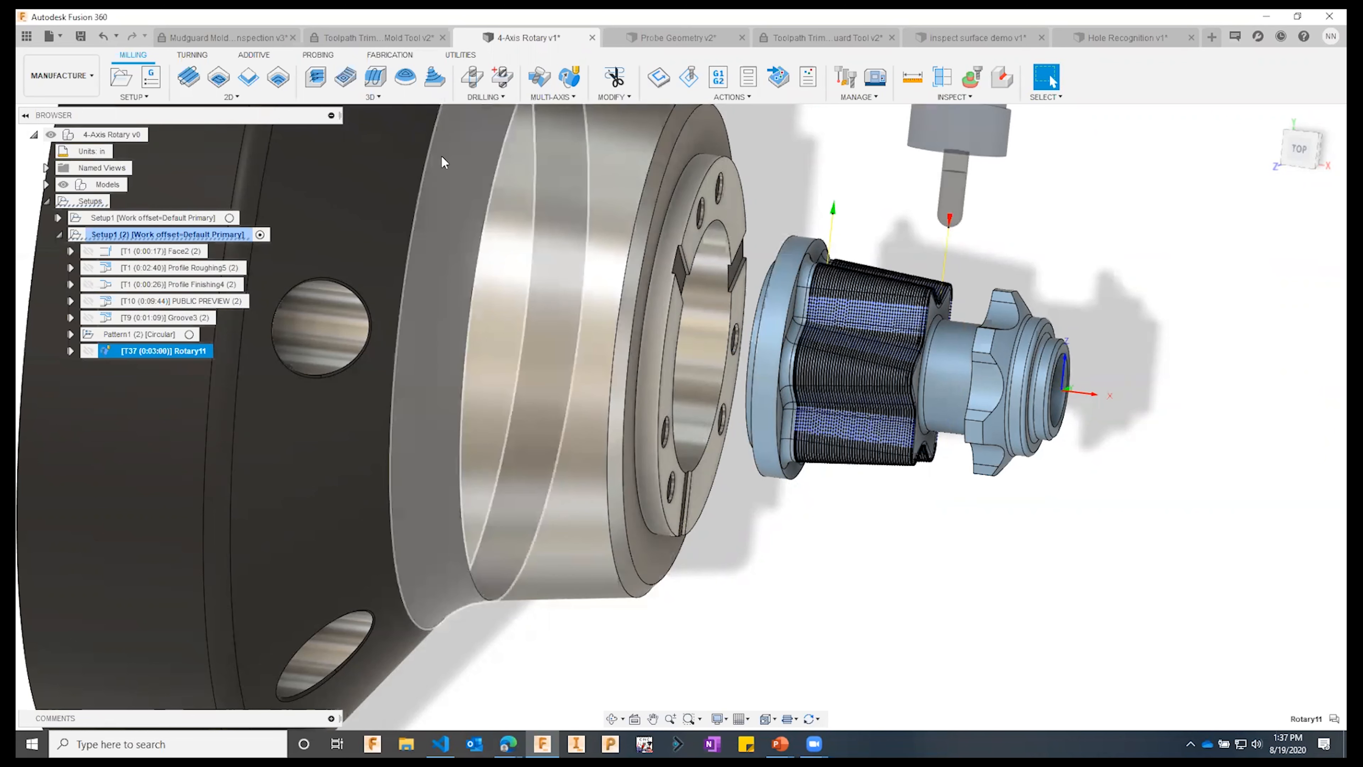
# - Hide the toolpath points and play the Rotary11 toolpath simulation at different speeds, closing it when finished
pyautogui.click(791, 722)
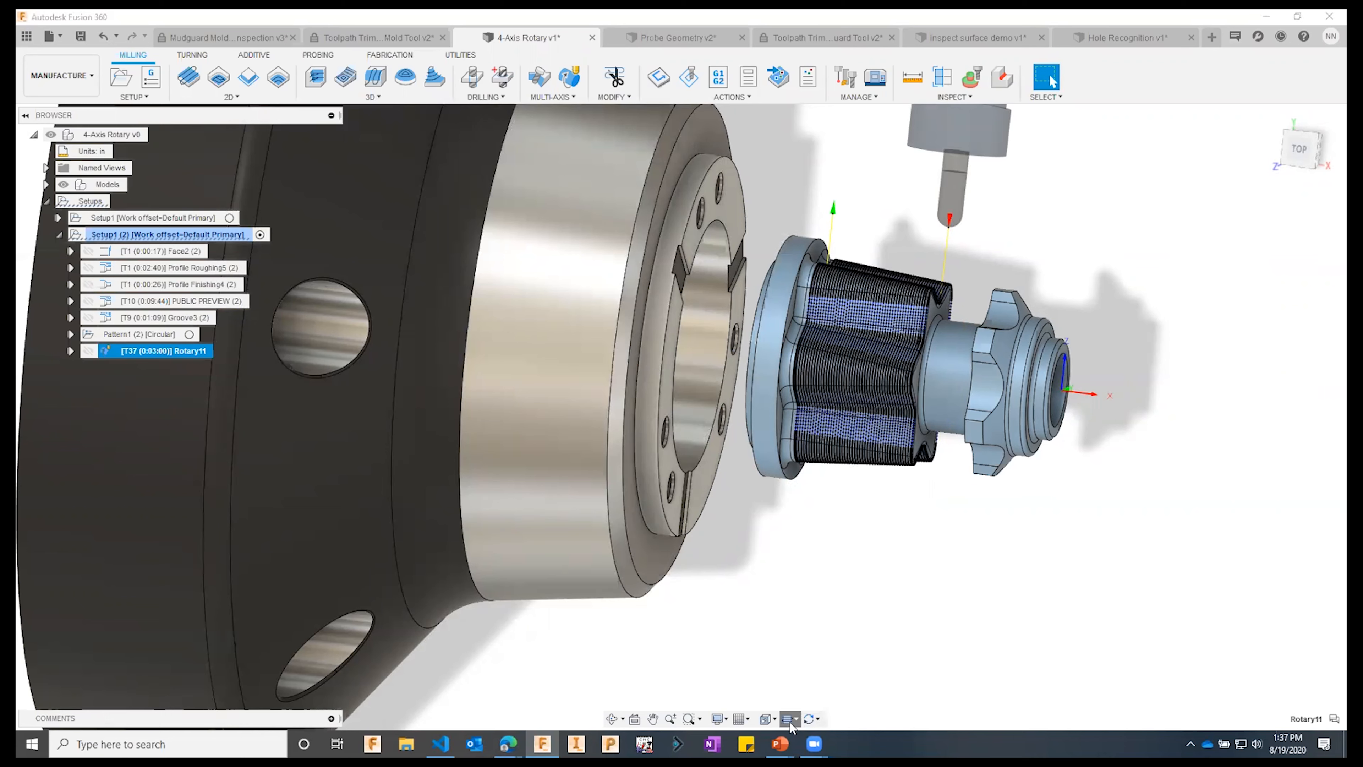
pyautogui.click(788, 702)
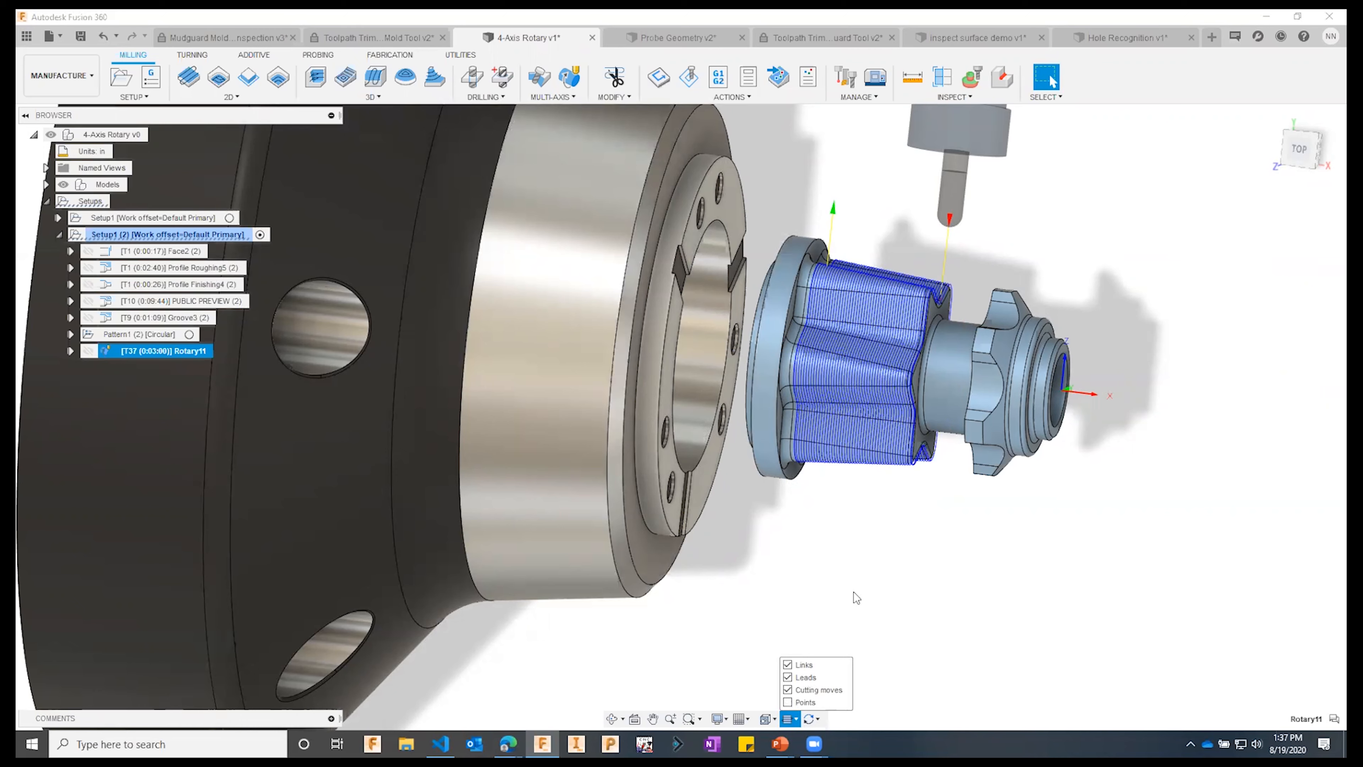
pyautogui.click(689, 76)
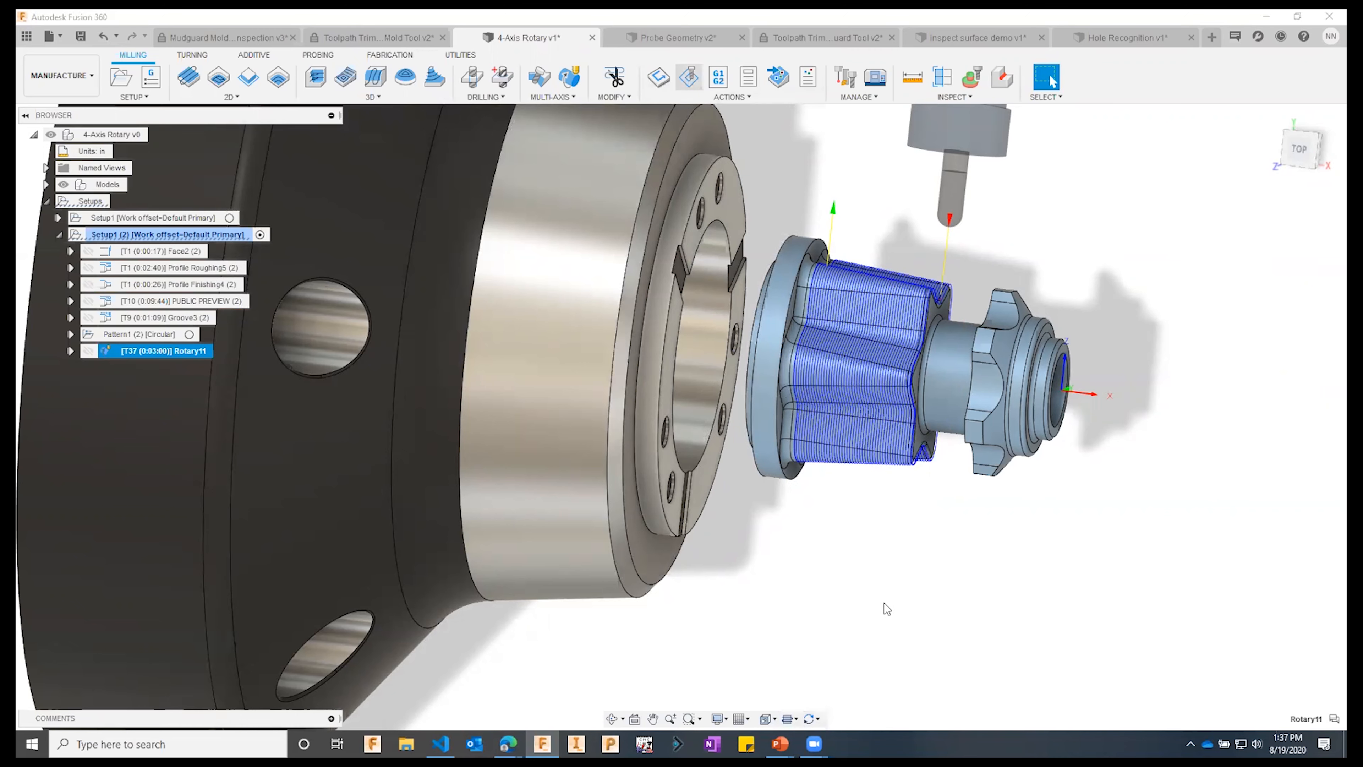
pyautogui.click(681, 664)
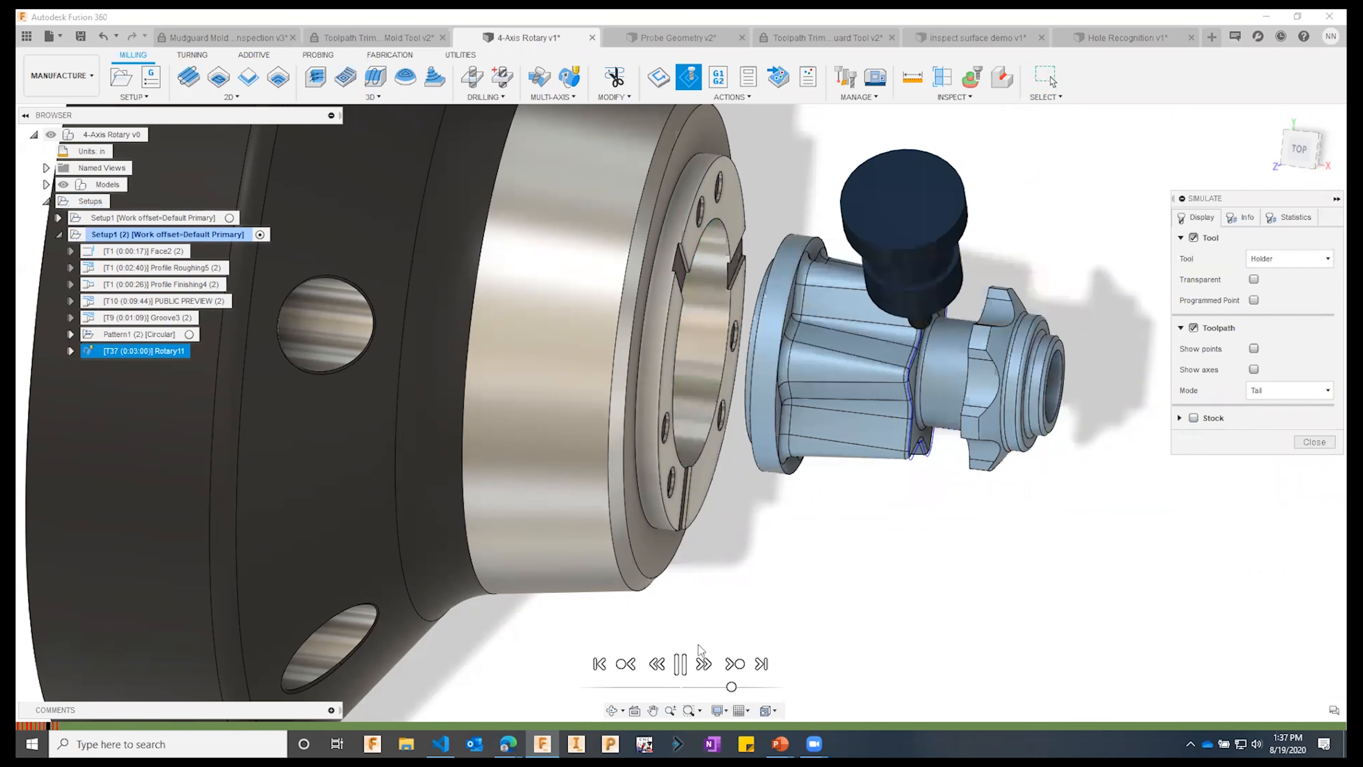
pyautogui.moveTo(734, 688); pyautogui.dragTo(755, 689)
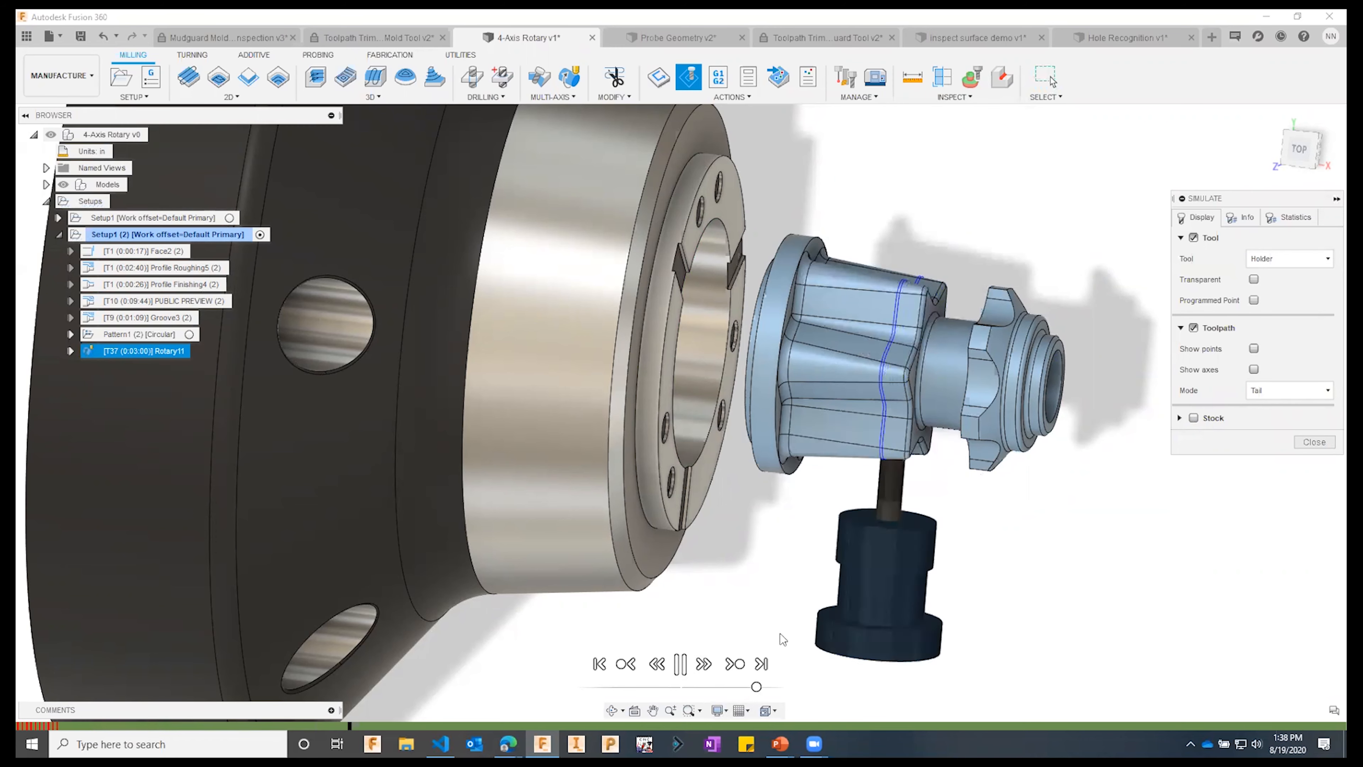
pyautogui.moveTo(756, 688); pyautogui.dragTo(731, 688)
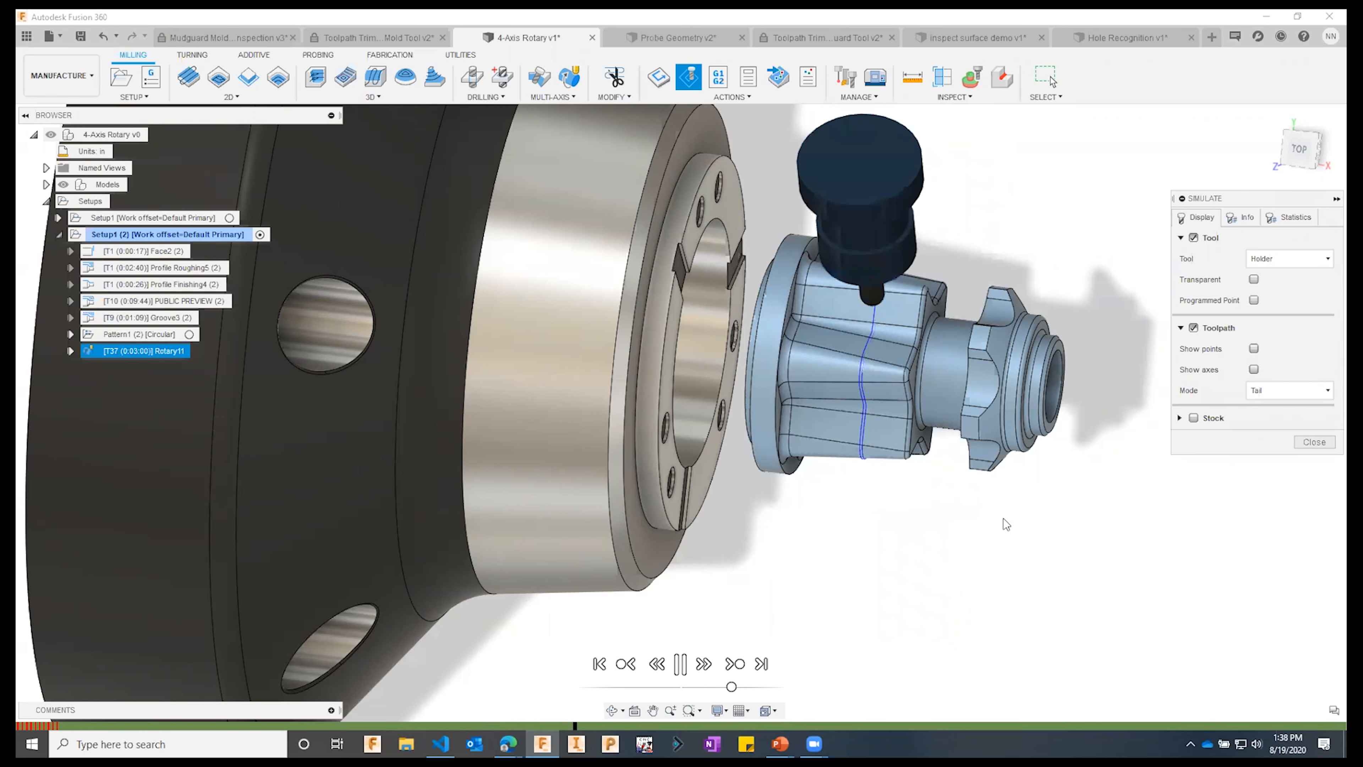
pyautogui.click(1314, 442)
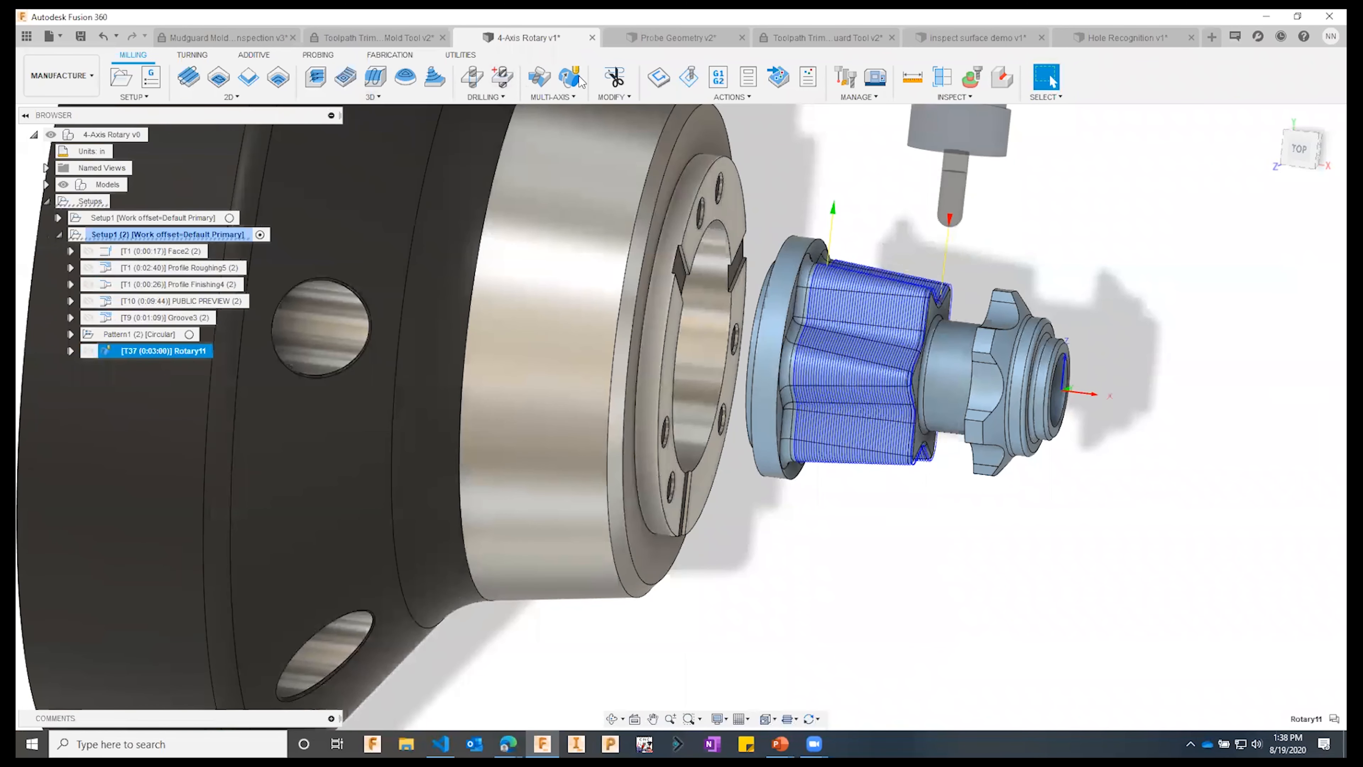
pyautogui.click(580, 80)
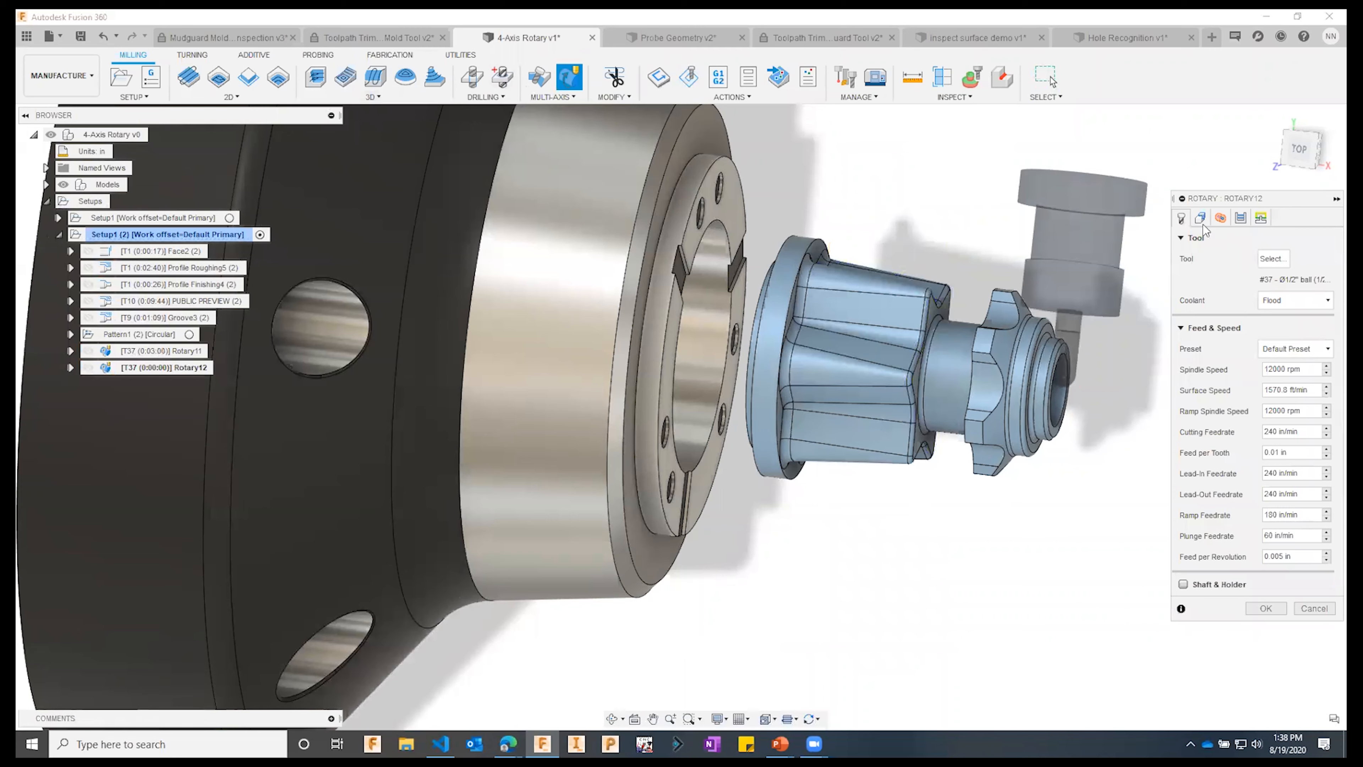
pyautogui.click(1201, 218)
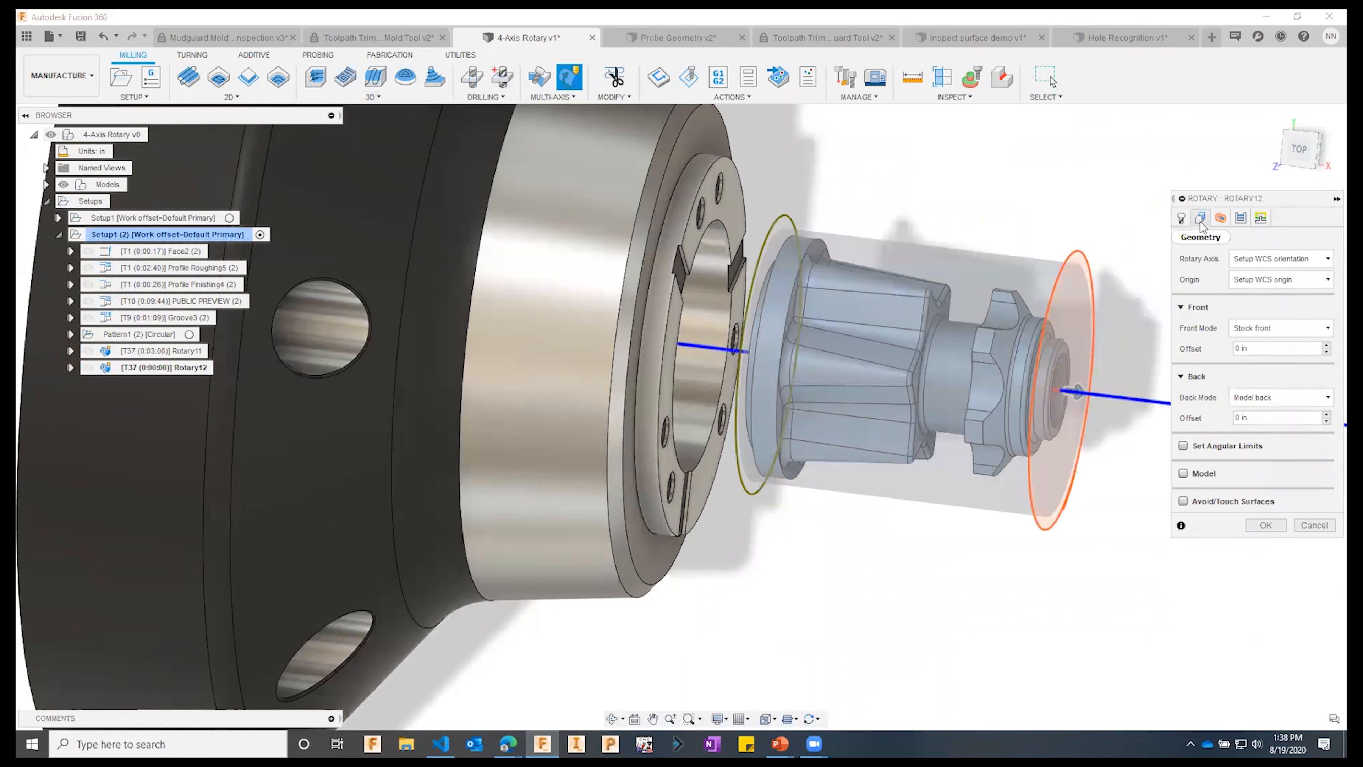
pyautogui.click(1313, 526)
# - Duplicate the Rotary11 operation and enable Set Angular Limits in the copy's geometry settings
pyautogui.rightClick(137, 356)
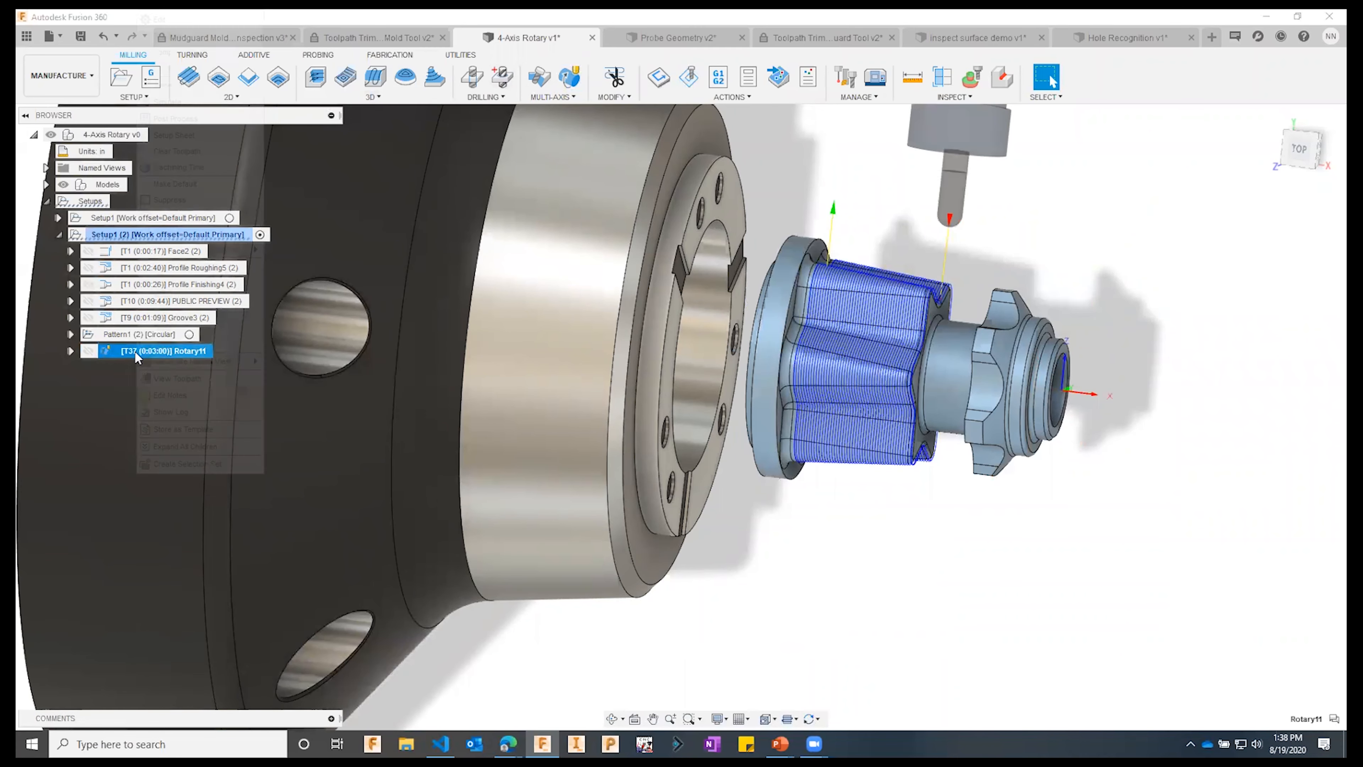
pyautogui.click(169, 101)
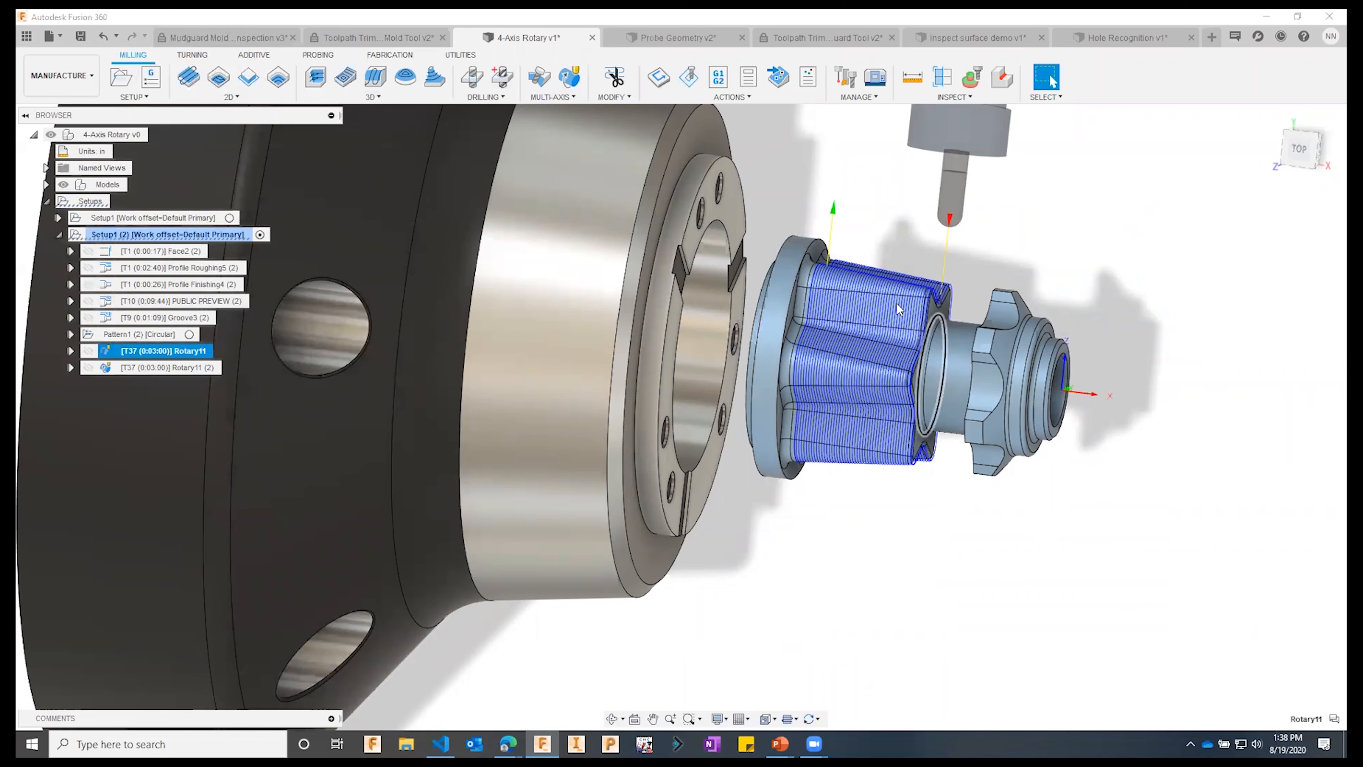
pyautogui.doubleClick(166, 368)
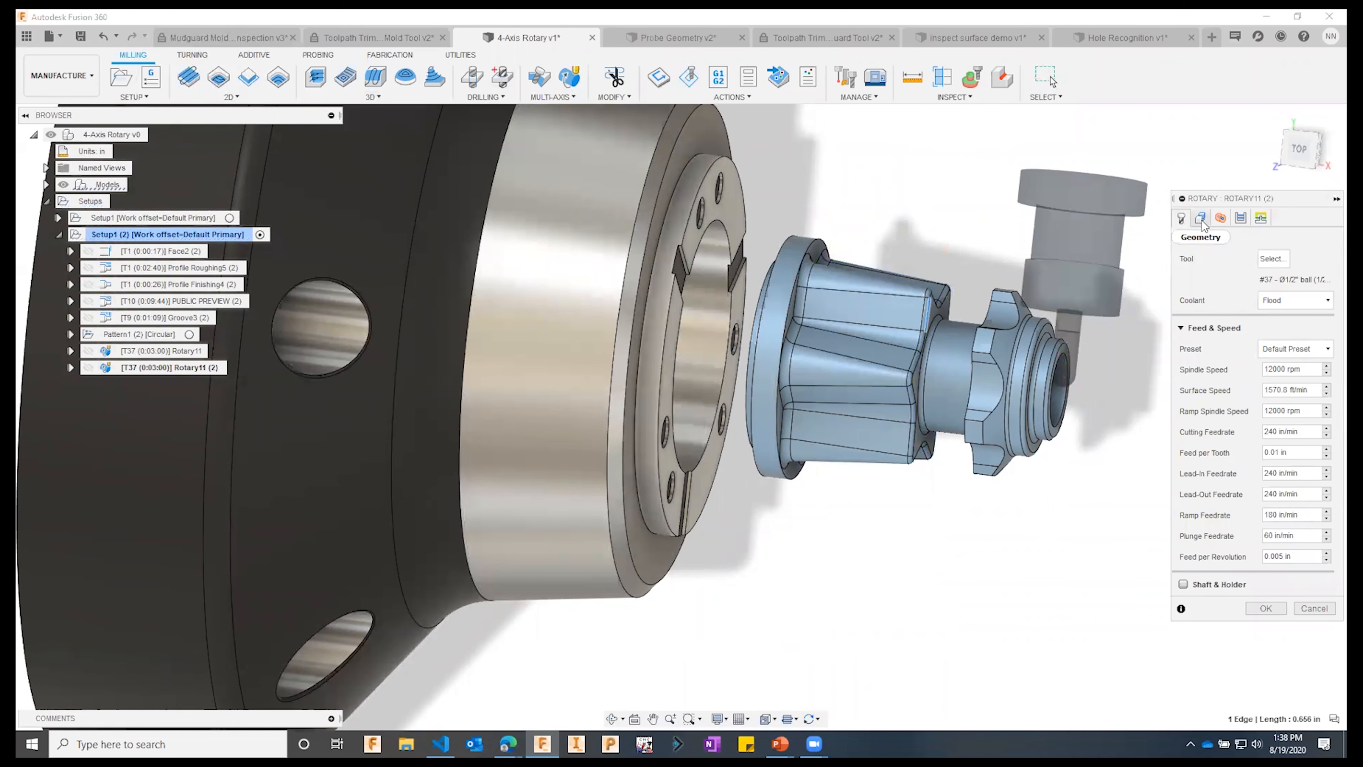
pyautogui.click(1201, 217)
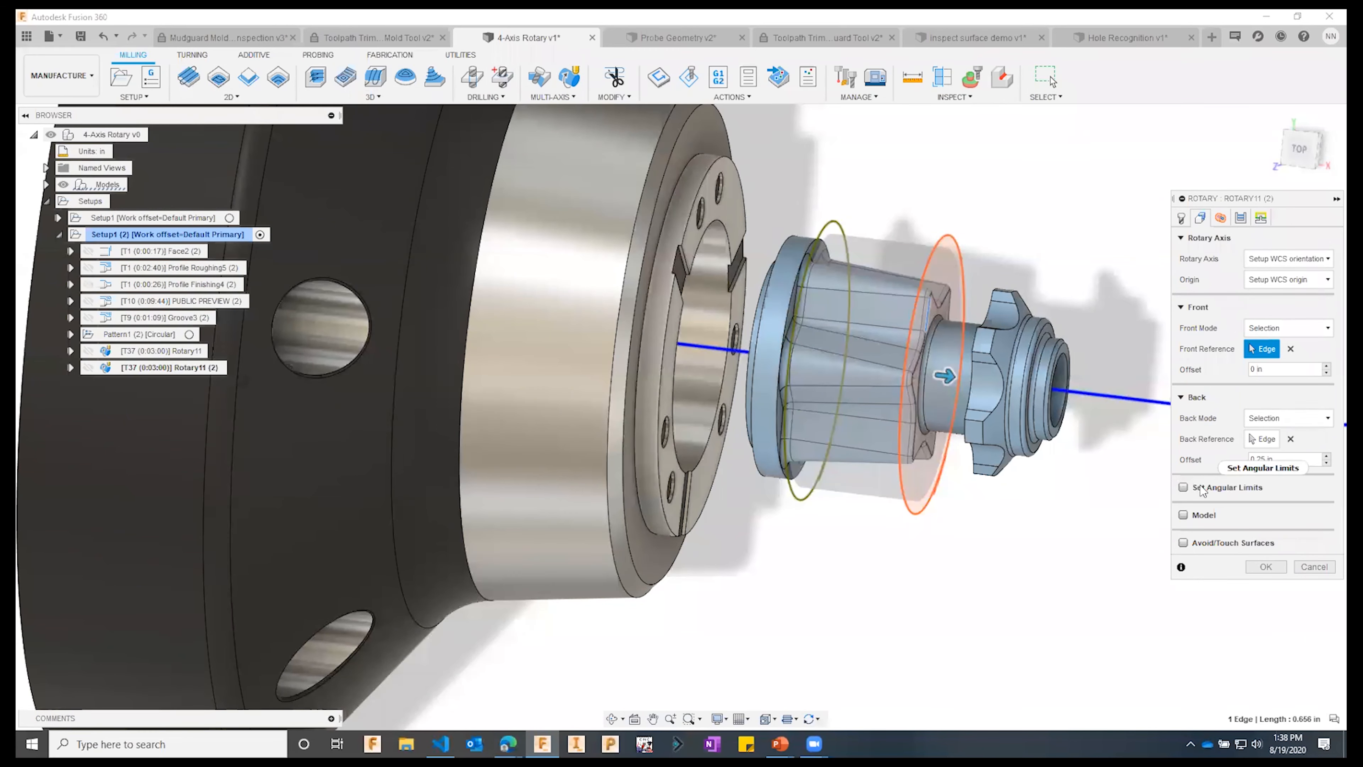
pyautogui.click(1184, 487)
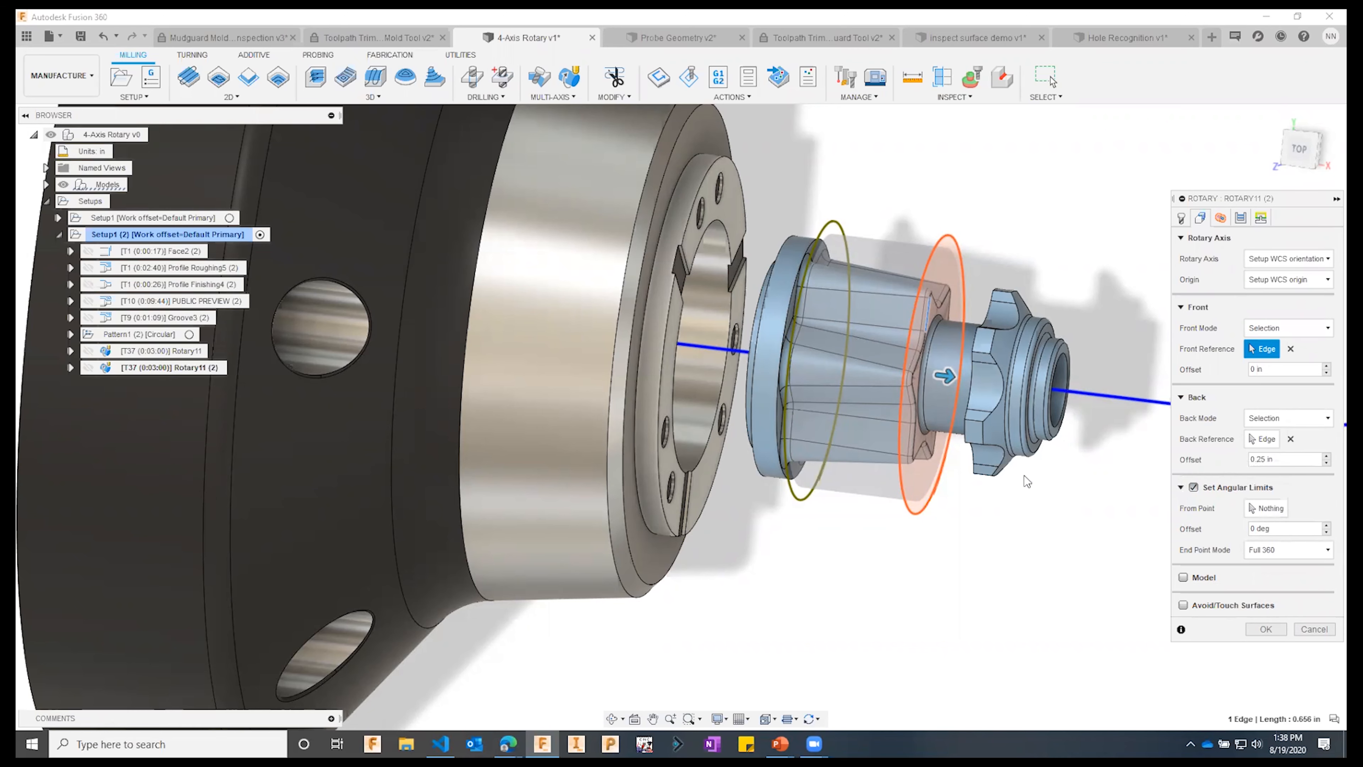
# - Limit the rotary angle with the Select end point mode, picking start and end vertices on either side of one flute near the flange
pyautogui.keyDown('shift'); pyautogui.moveTo(988, 366); pyautogui.dragTo(948, 337, button='middle'); pyautogui.keyUp('shift')
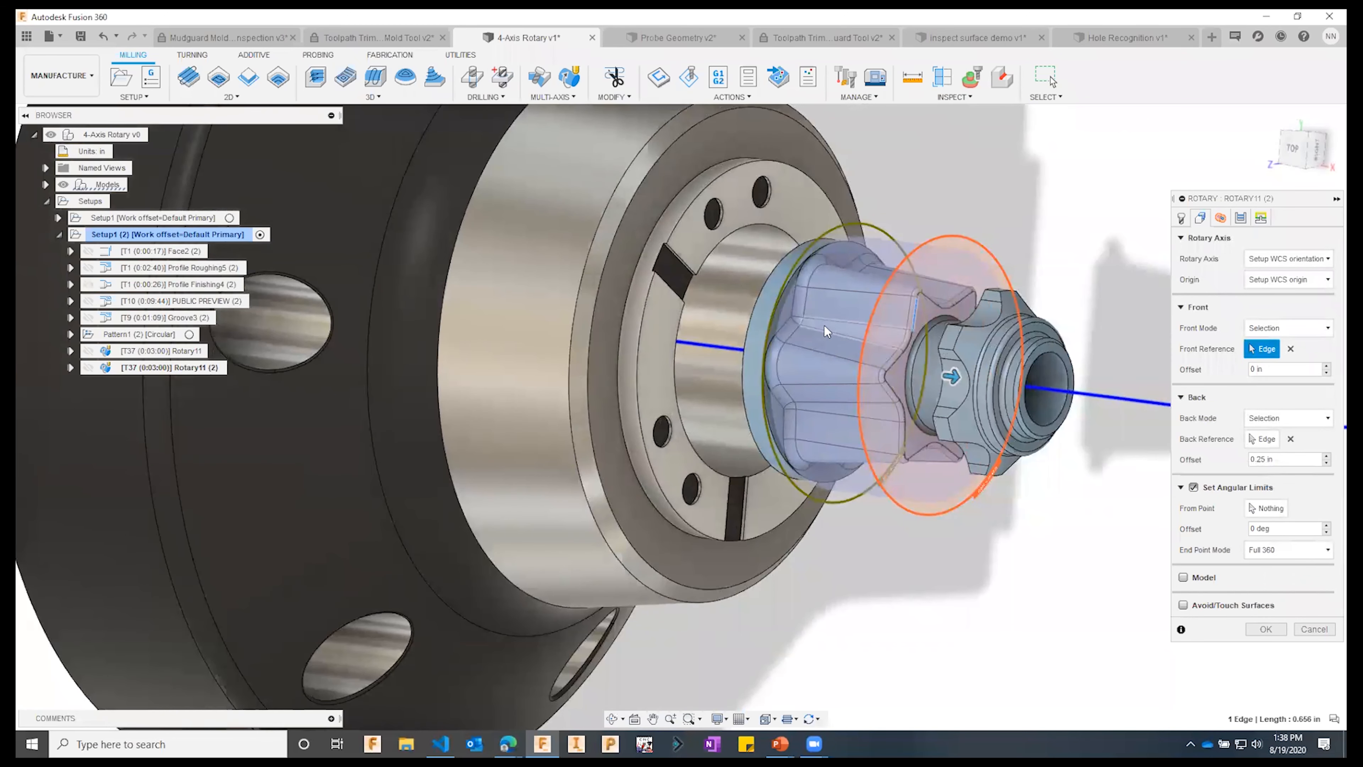
pyautogui.click(800, 385)
pyautogui.click(803, 334)
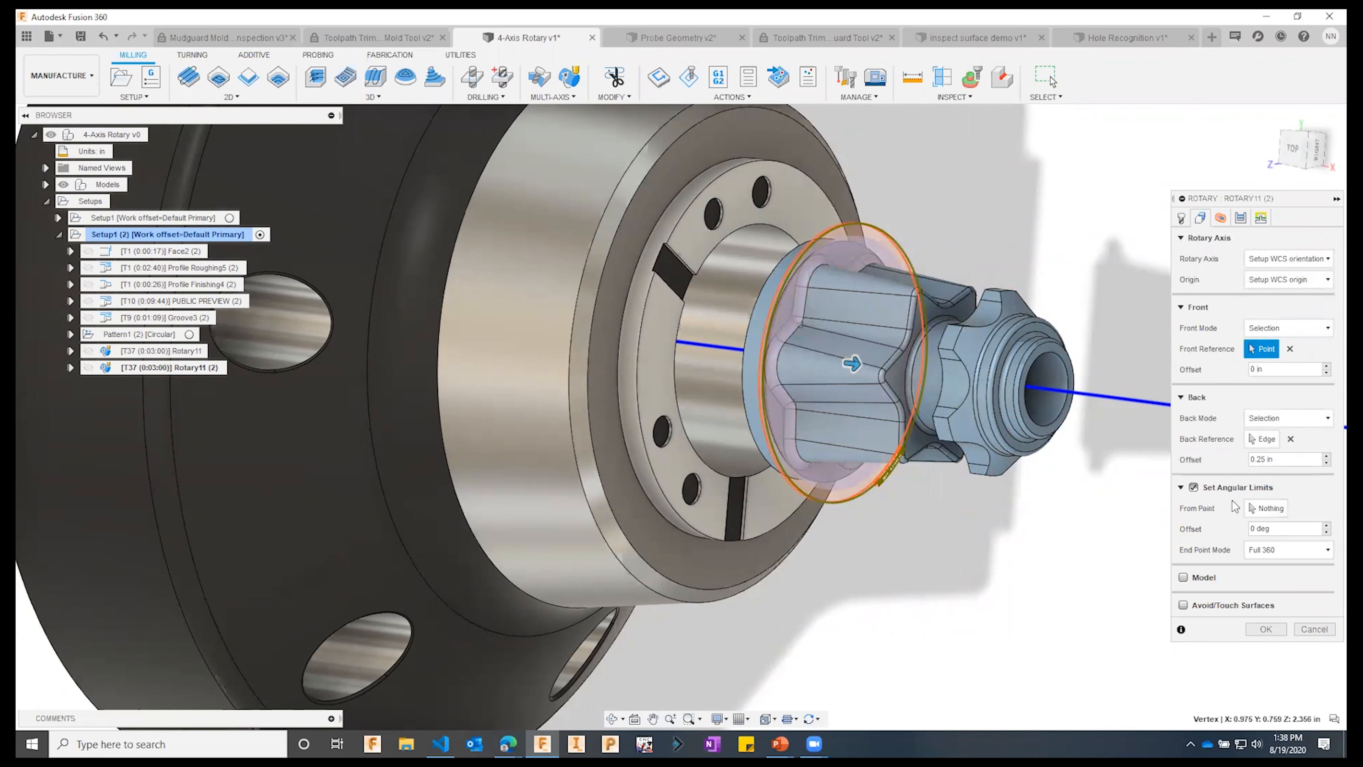
pyautogui.click(1271, 510)
pyautogui.click(799, 398)
pyautogui.click(1288, 549)
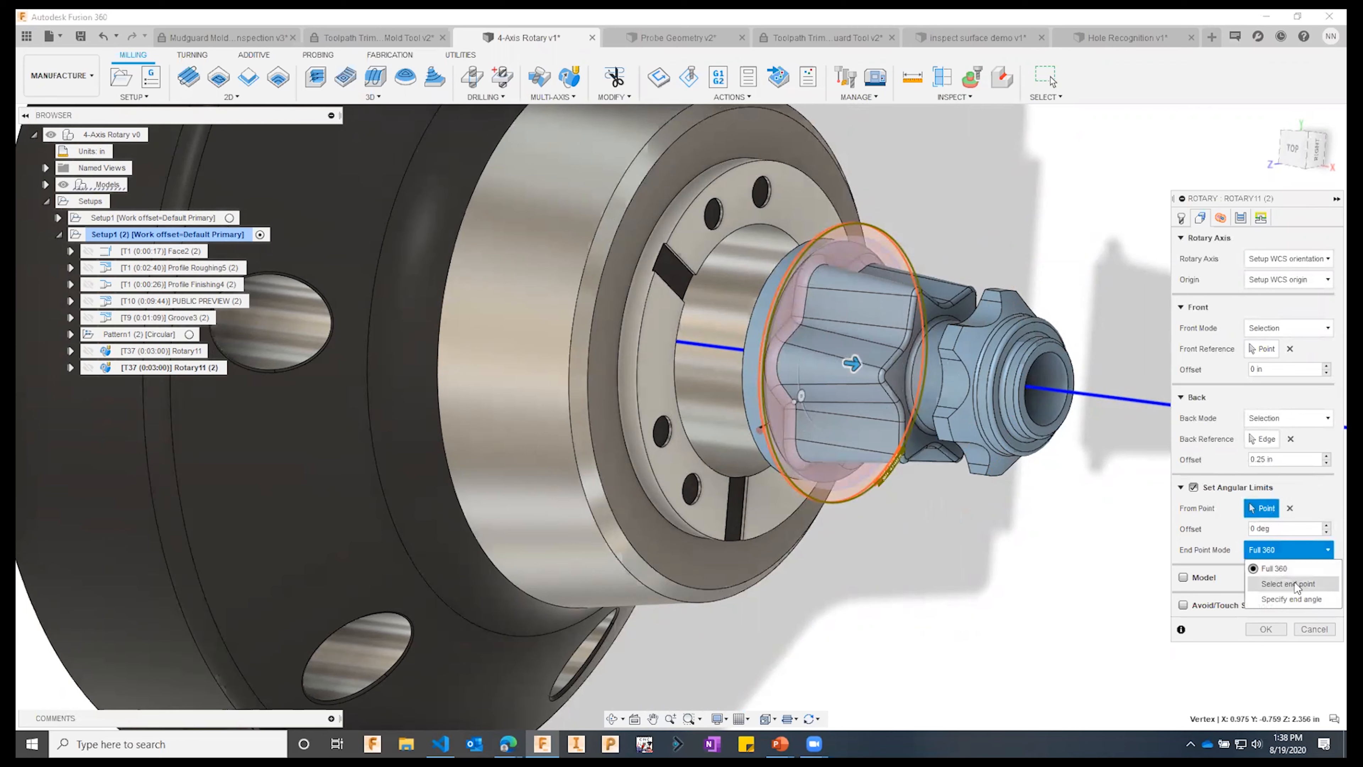
pyautogui.click(1302, 586)
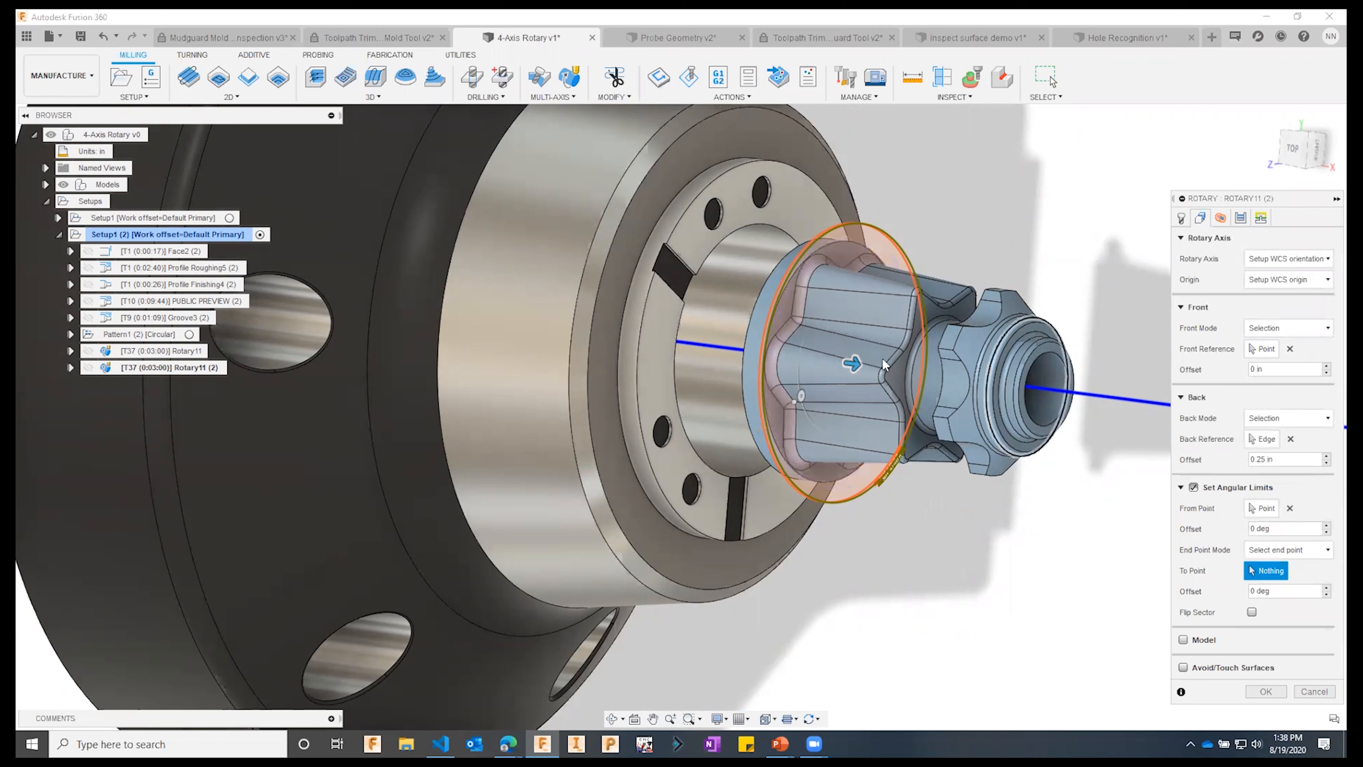
pyautogui.click(816, 336)
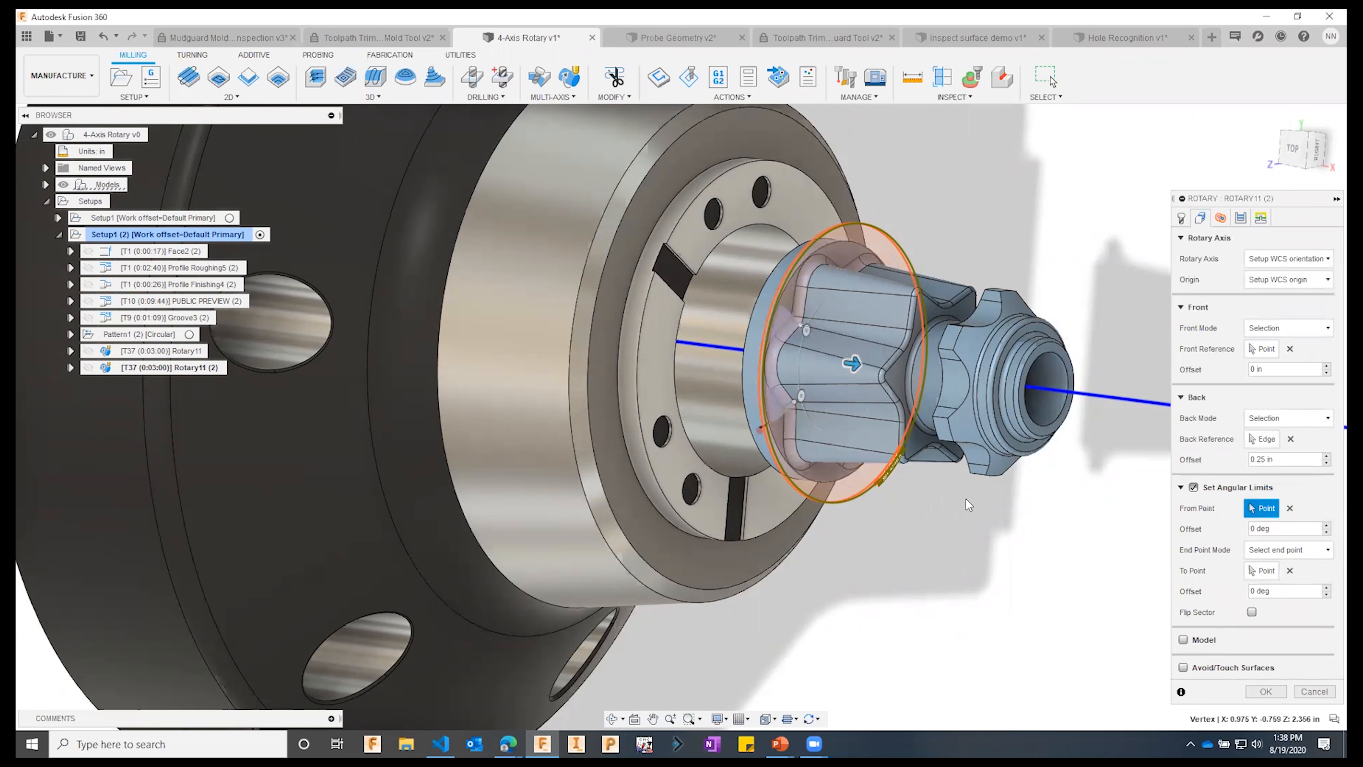
# - Reselect the confinement references: the star-shaped end face of the fluted section for Front and the flange face for Back
pyautogui.click(1289, 439)
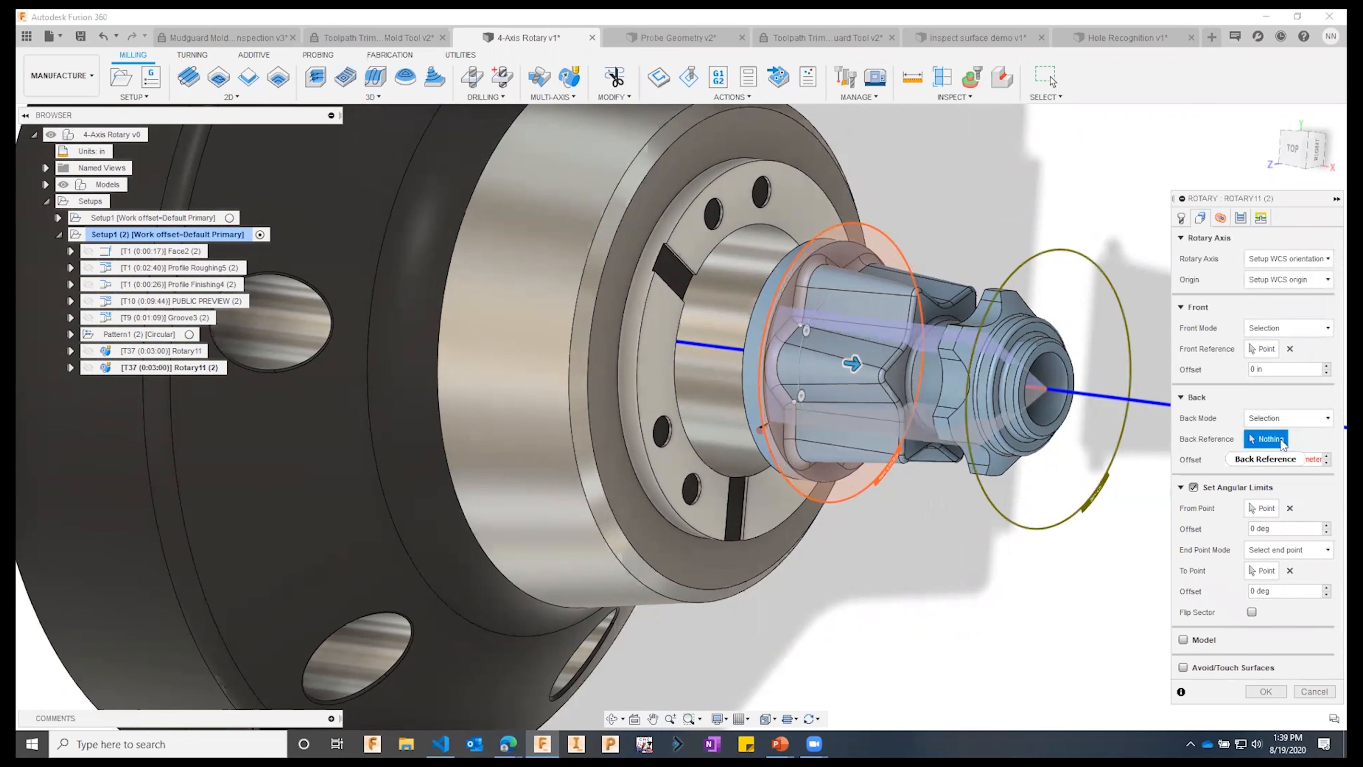
pyautogui.click(892, 379)
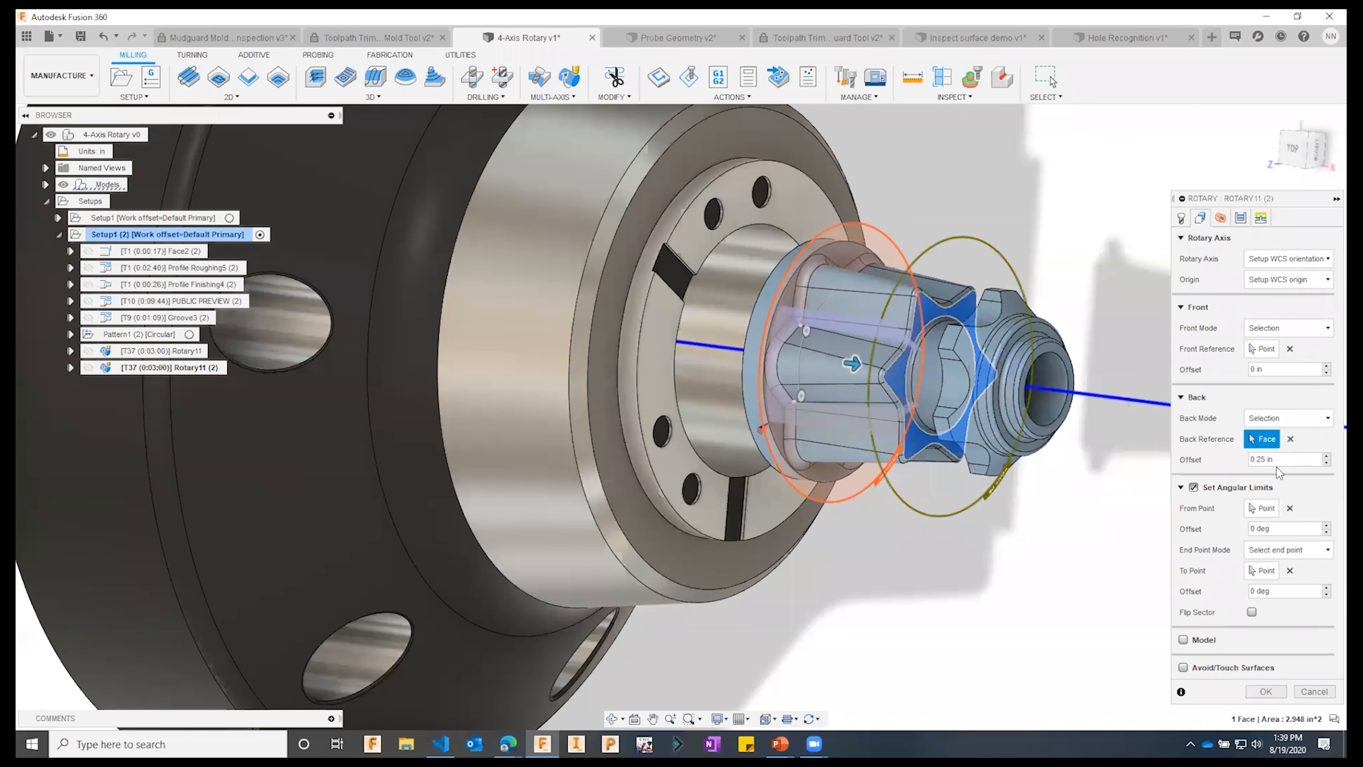
pyautogui.moveTo(1279, 456)
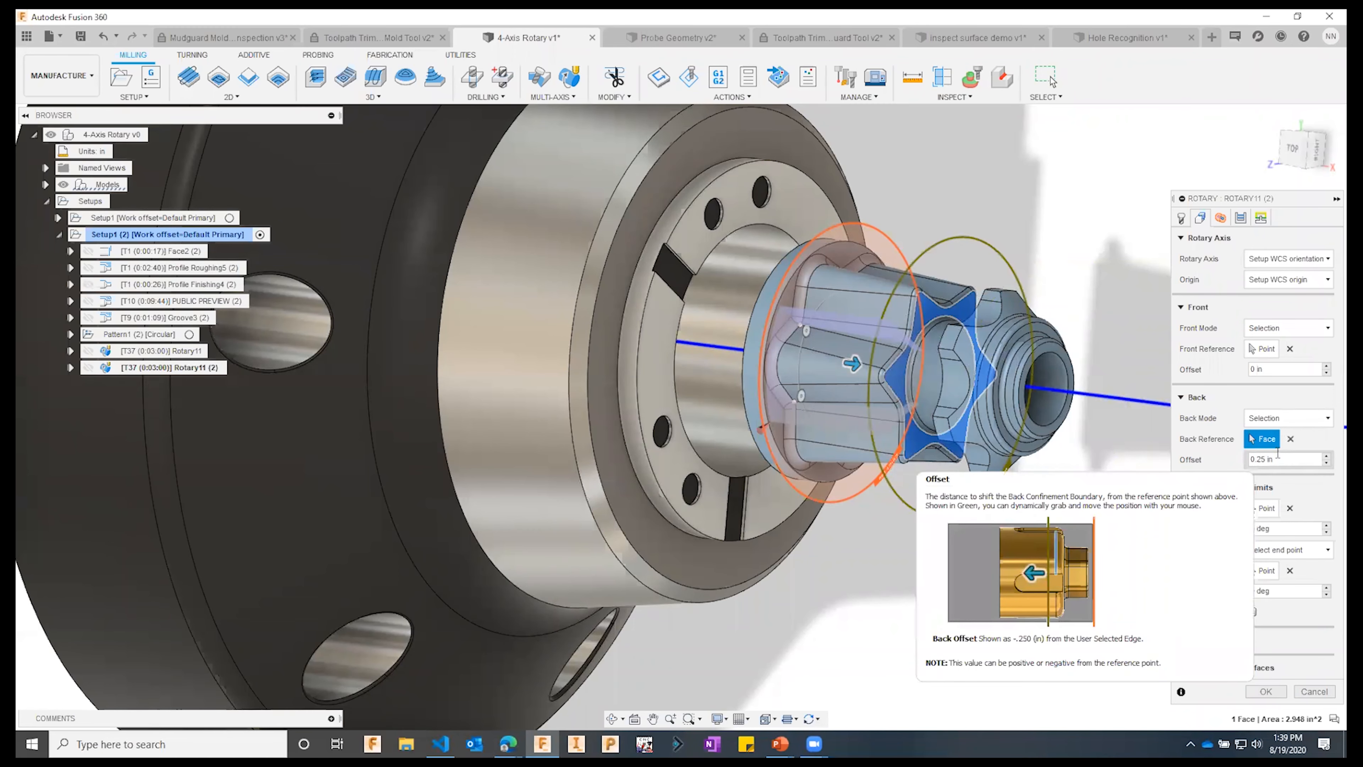
pyautogui.click(1290, 349)
pyautogui.click(888, 365)
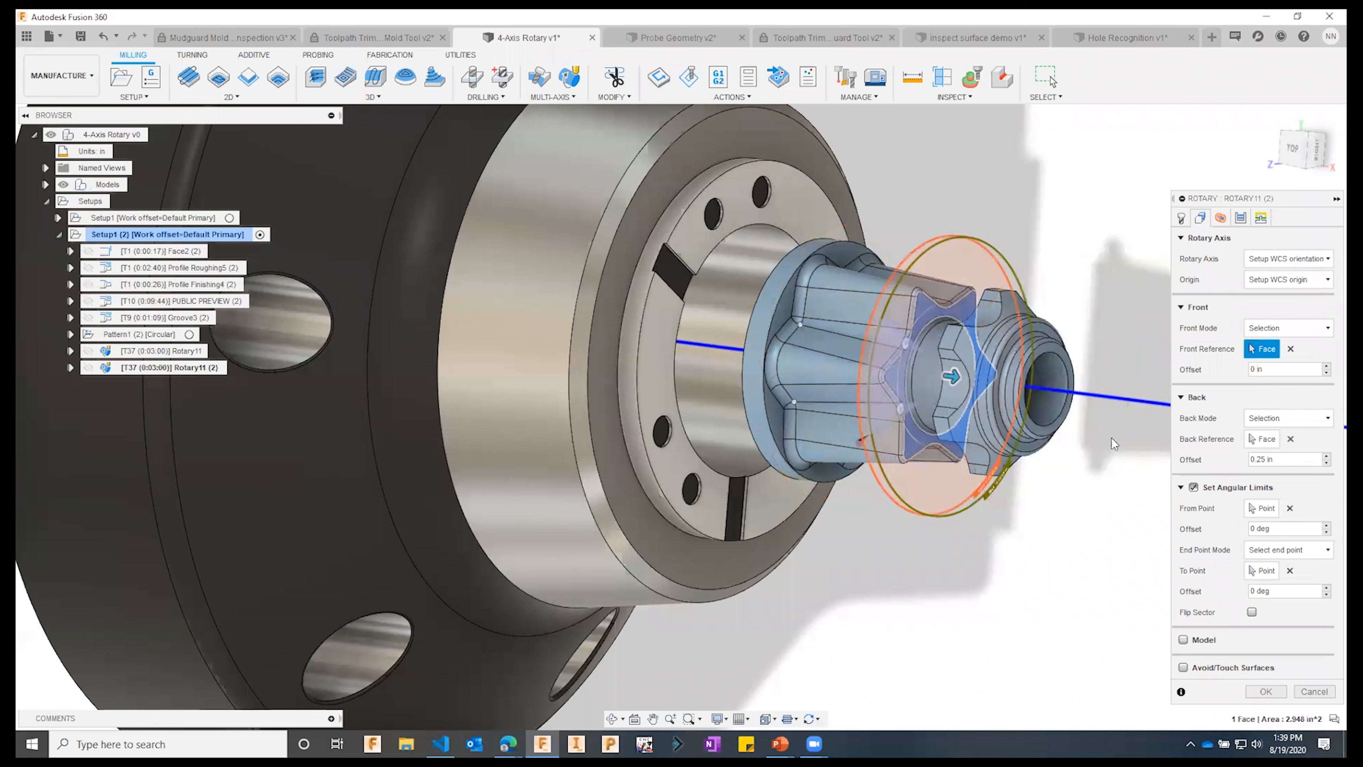
pyautogui.click(1290, 439)
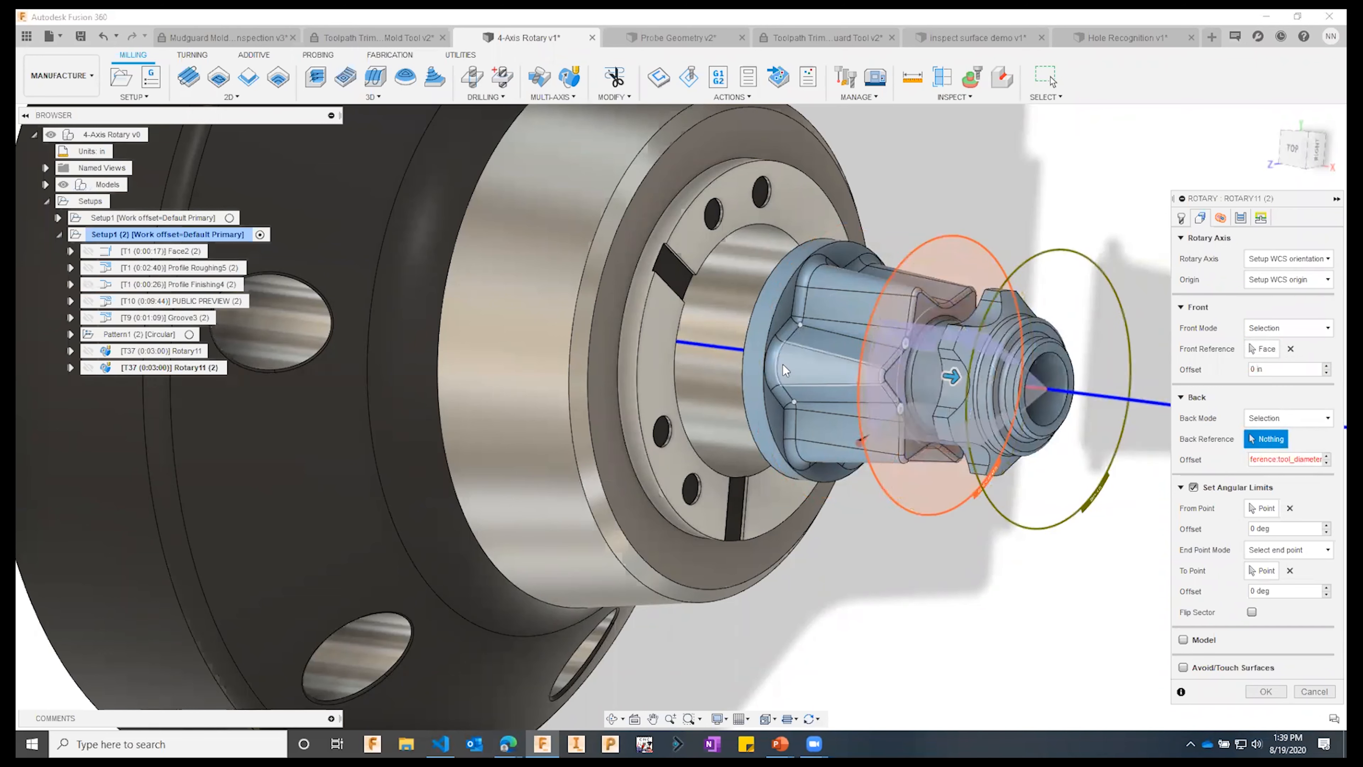
pyautogui.click(781, 326)
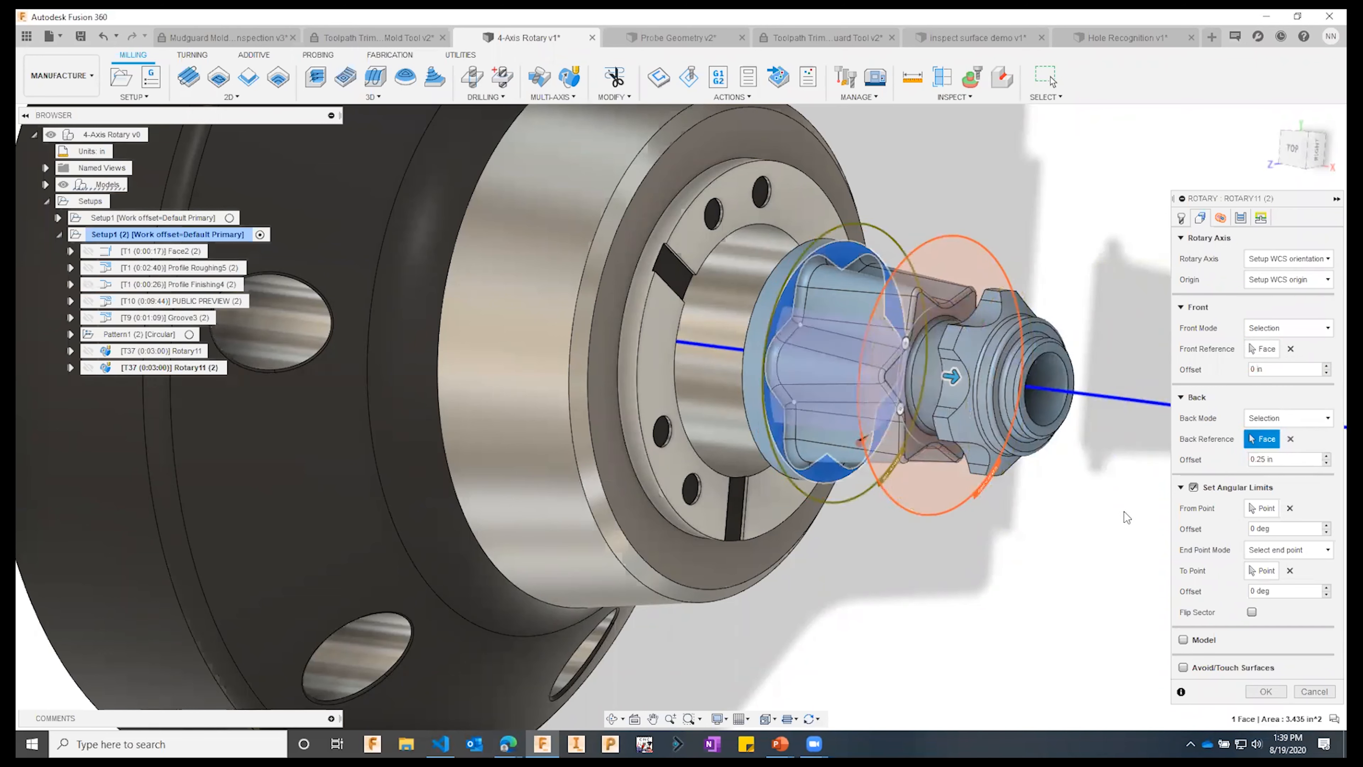
# - Inspect the angular sector from the part's end, trying Flip Sector and restoring the original sector
pyautogui.keyDown('shift'); pyautogui.moveTo(947, 378); pyautogui.dragTo(806, 292, button='middle'); pyautogui.keyUp('shift')
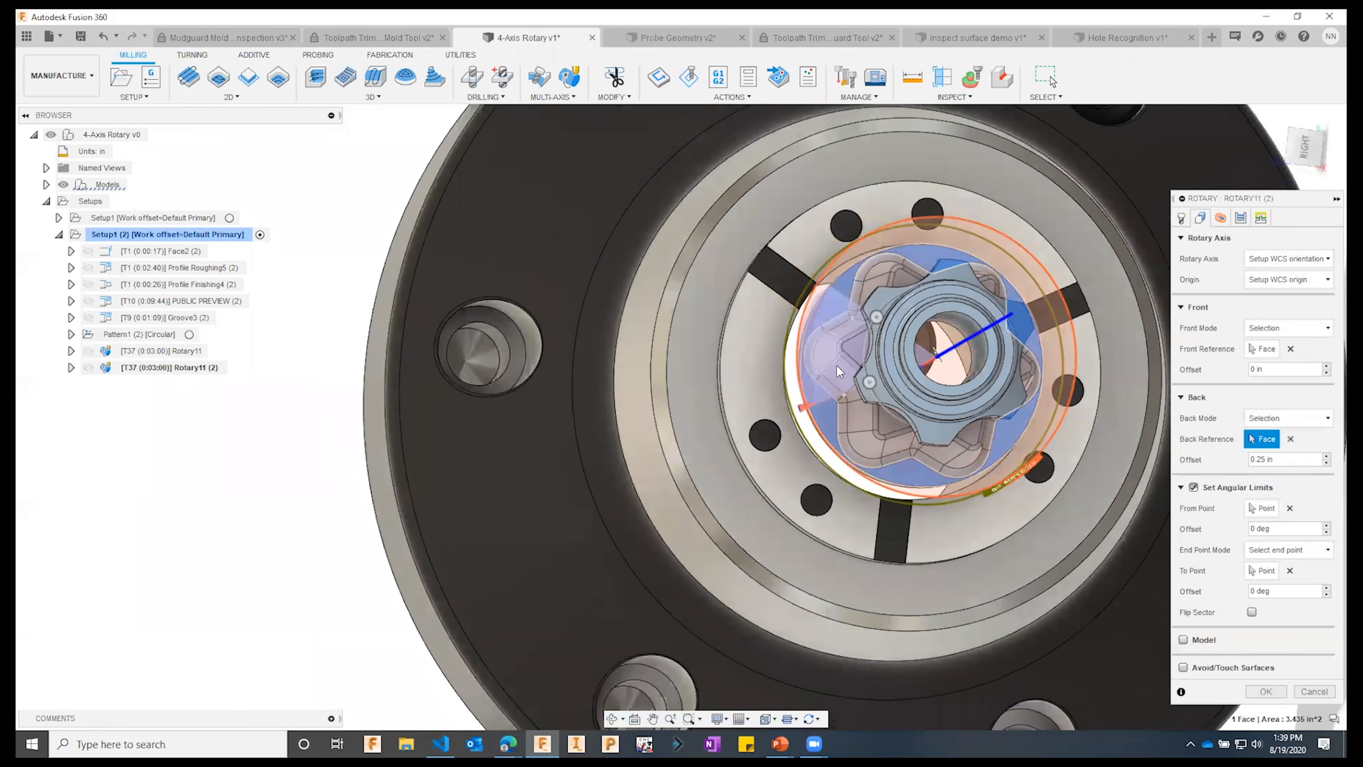
pyautogui.scroll(5, 801, 291)
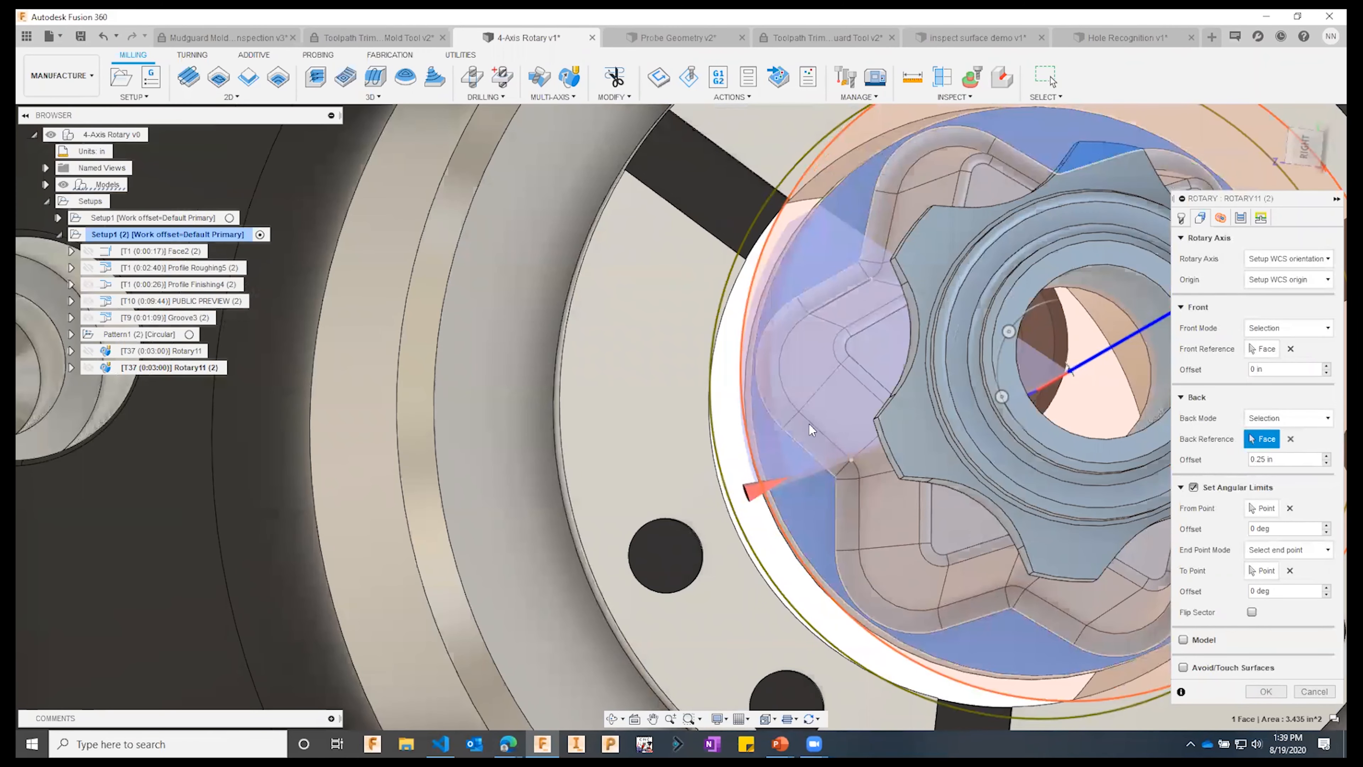
pyautogui.click(1251, 612)
pyautogui.click(1252, 612)
# - Set the rotary passes to the Line style with a 1 deg stepover, generate the toolpath and view it on the flute
pyautogui.click(1241, 219)
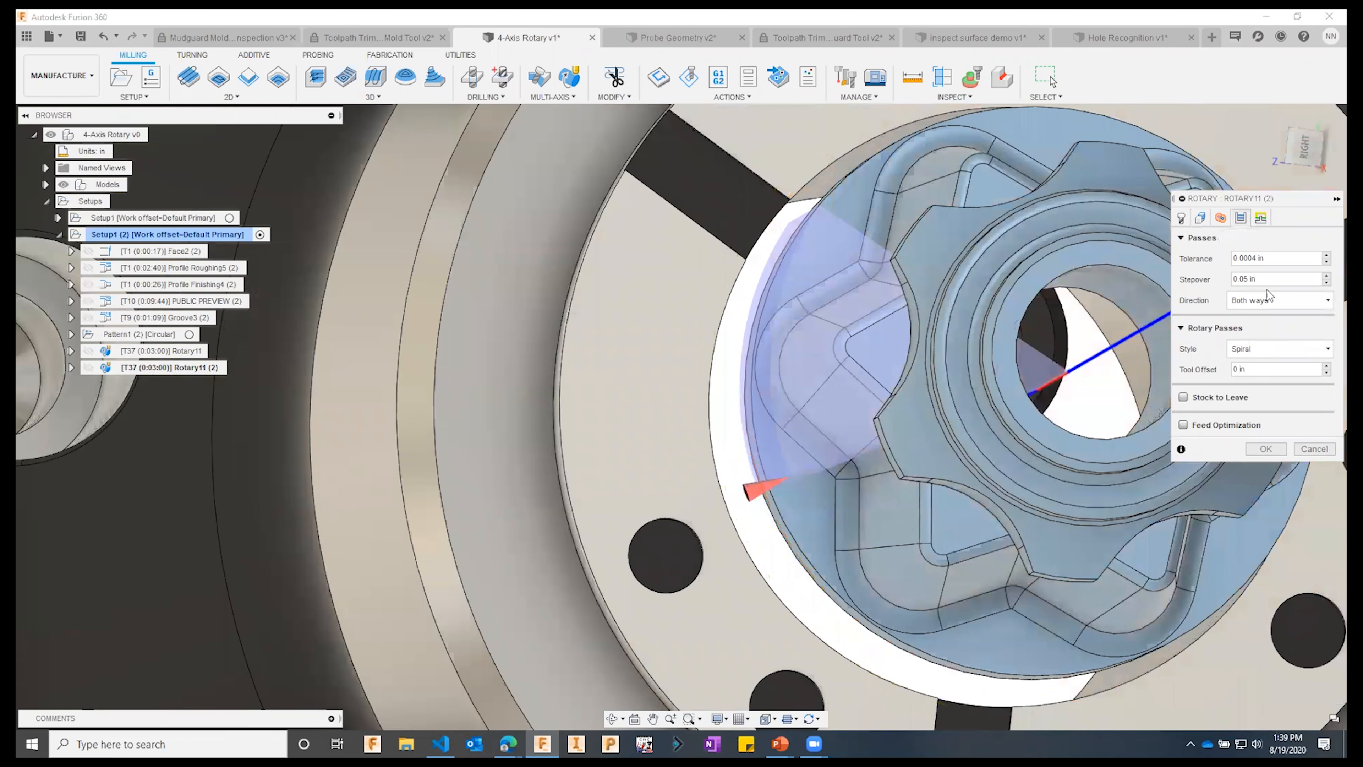
pyautogui.click(1275, 349)
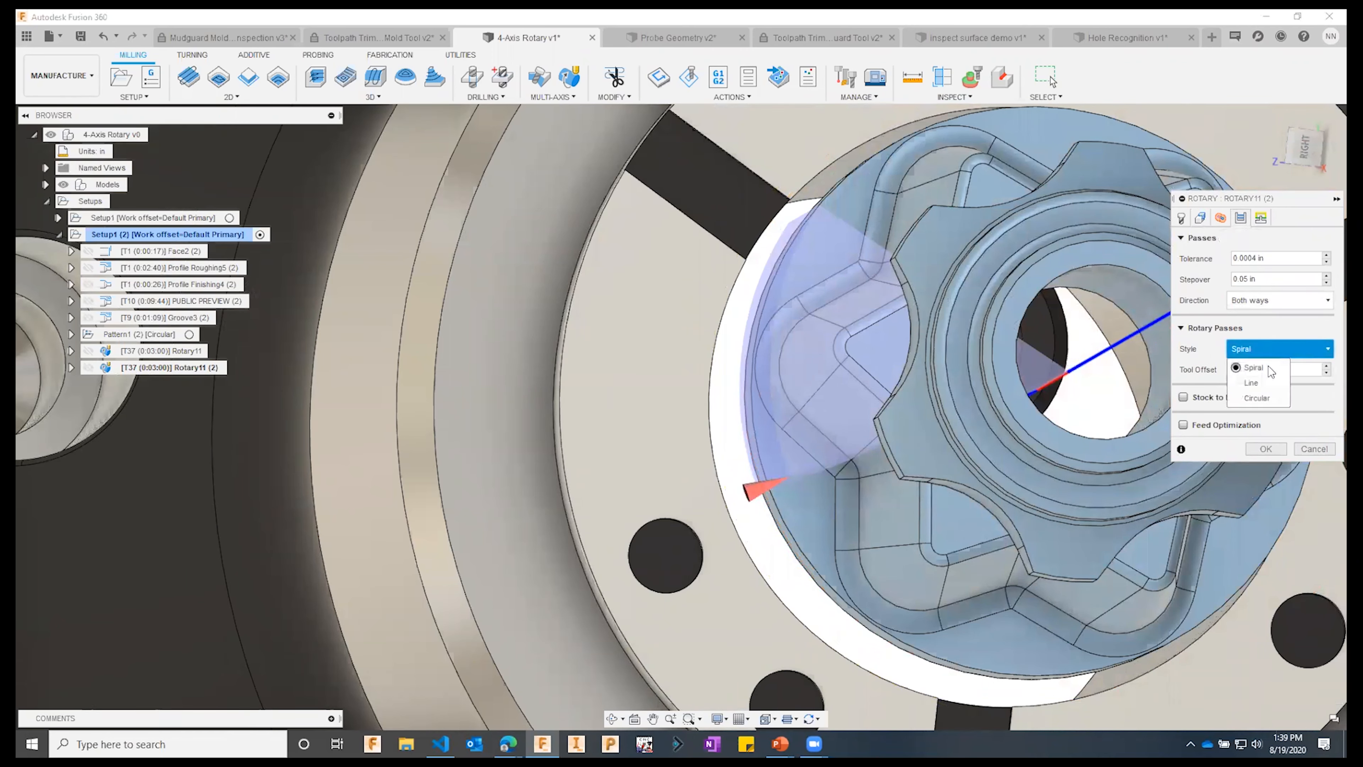
pyautogui.click(1248, 386)
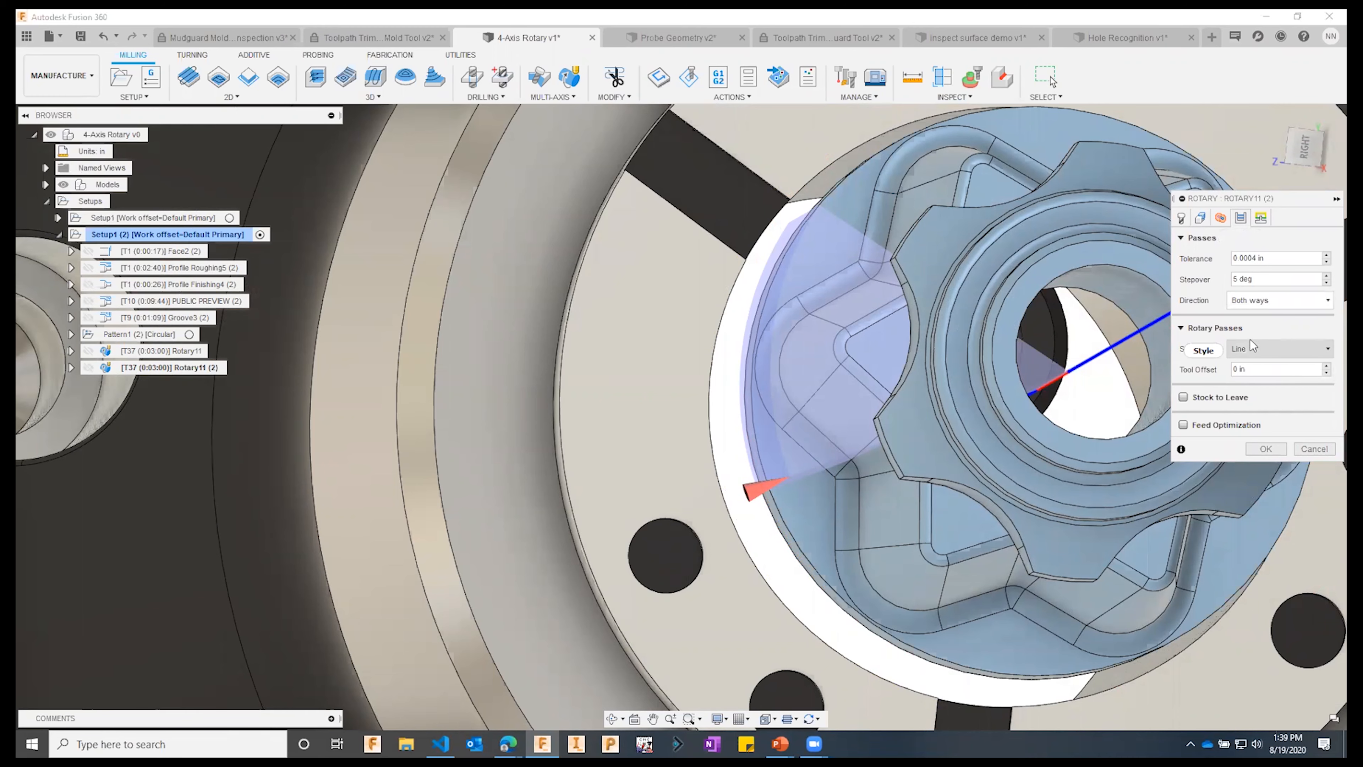
pyautogui.moveTo(1265, 354)
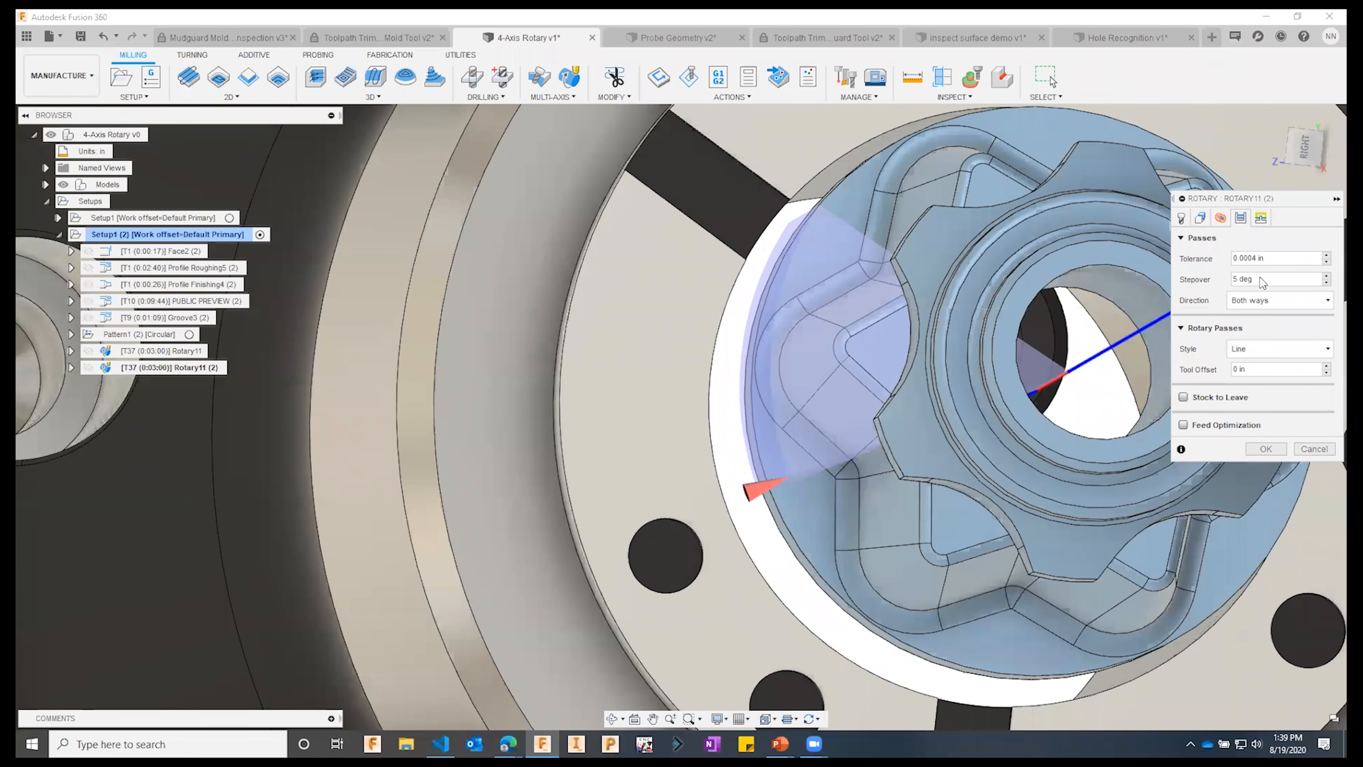
pyautogui.click(1269, 282)
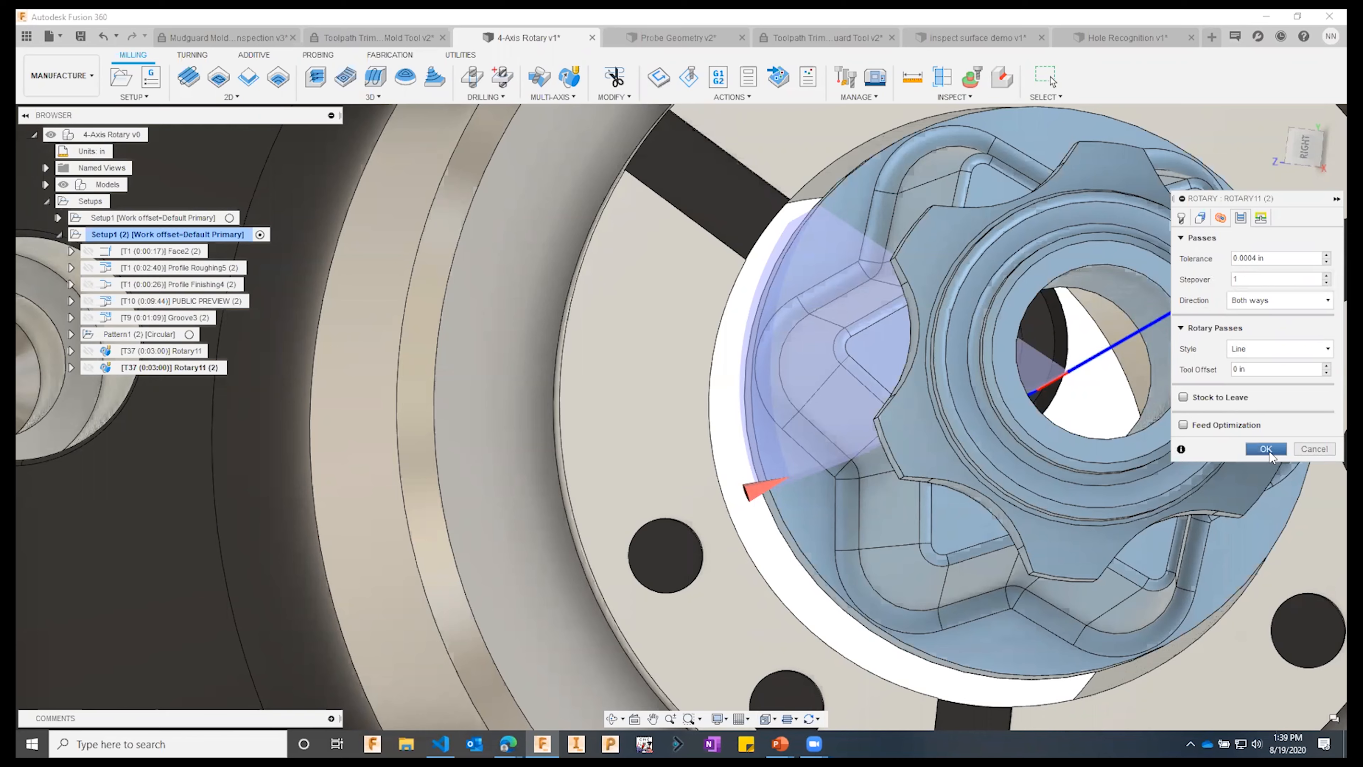
pyautogui.click(1260, 452)
pyautogui.scroll(-2, 860, 473)
pyautogui.keyDown('shift'); pyautogui.moveTo(943, 317); pyautogui.dragTo(1062, 370, button='middle'); pyautogui.keyUp('shift')
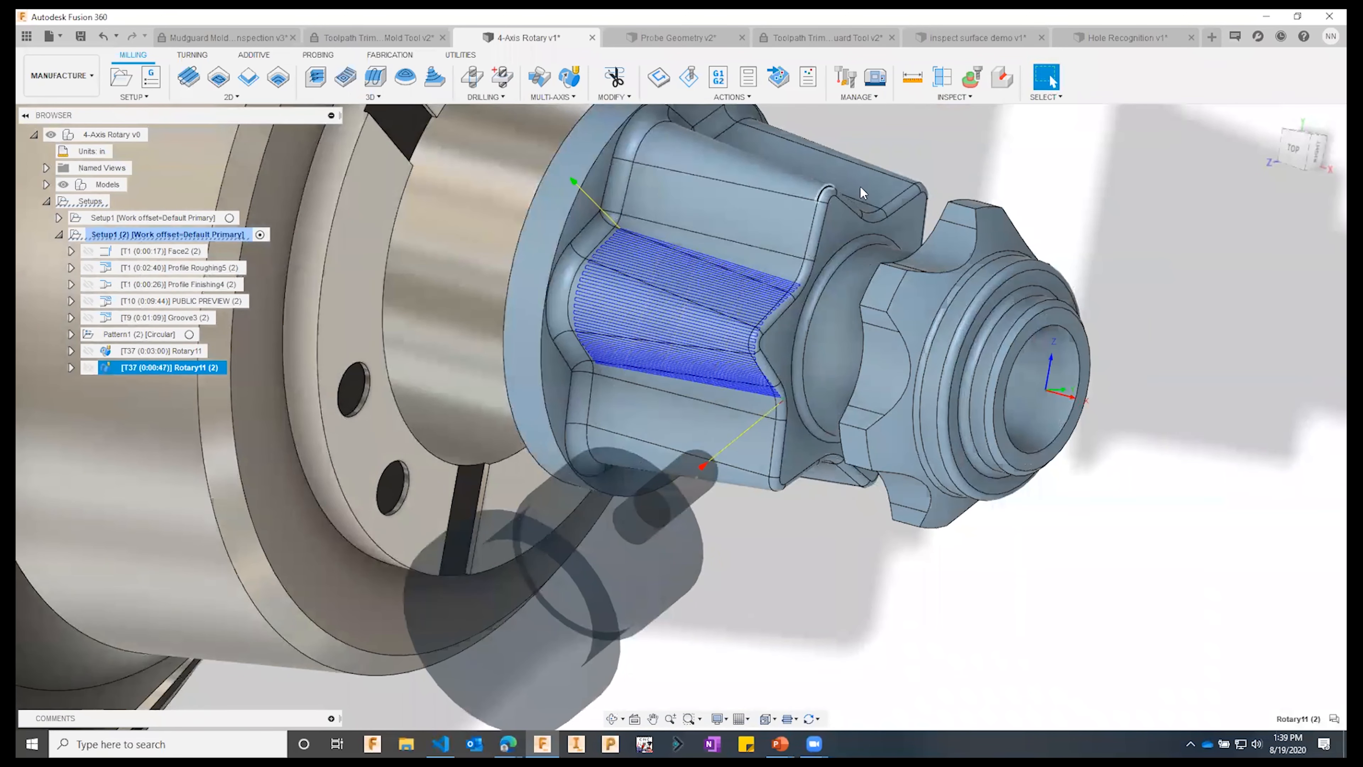
# - Pattern the flute's Line-style rotary toolpath circularly about the flange face's axis, equally spaced over 360 deg, so it covers all flutes
pyautogui.click(145, 98)
pyautogui.click(142, 163)
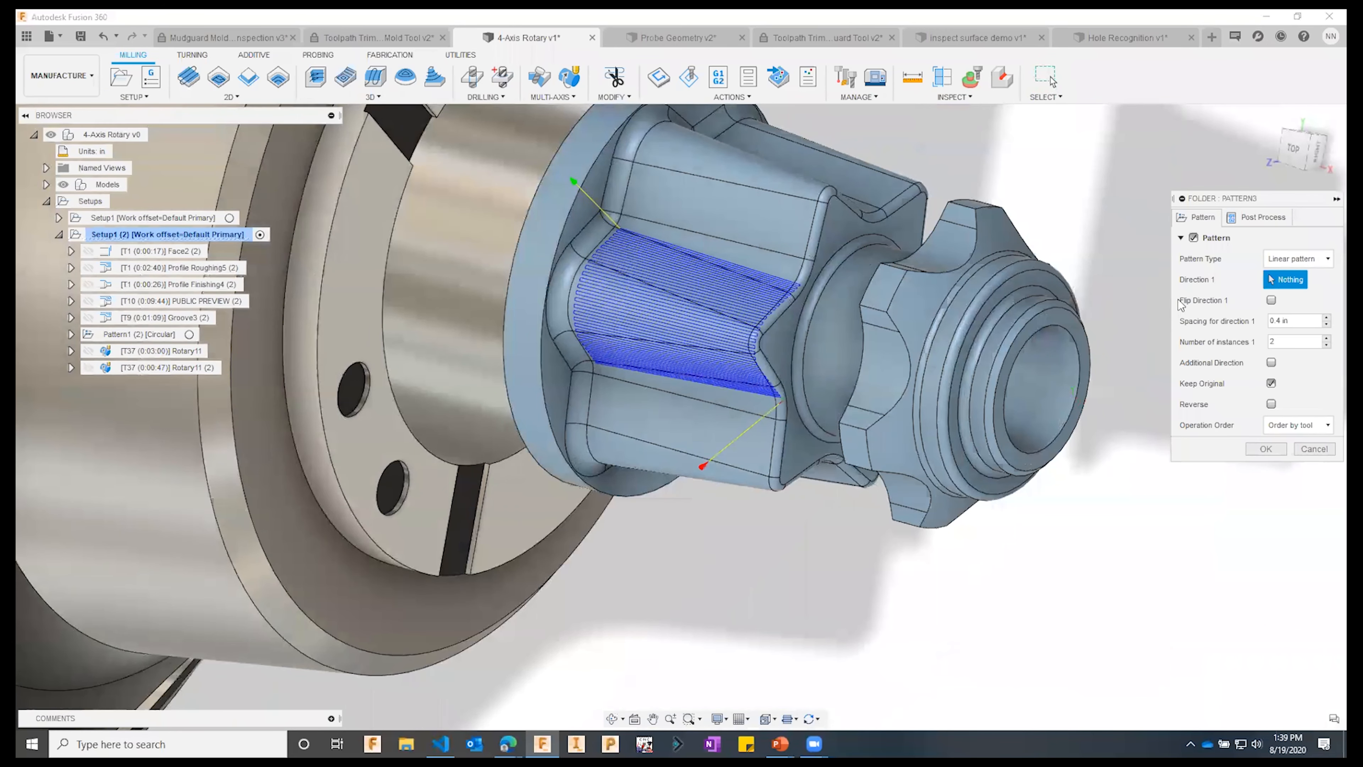
pyautogui.click(1299, 261)
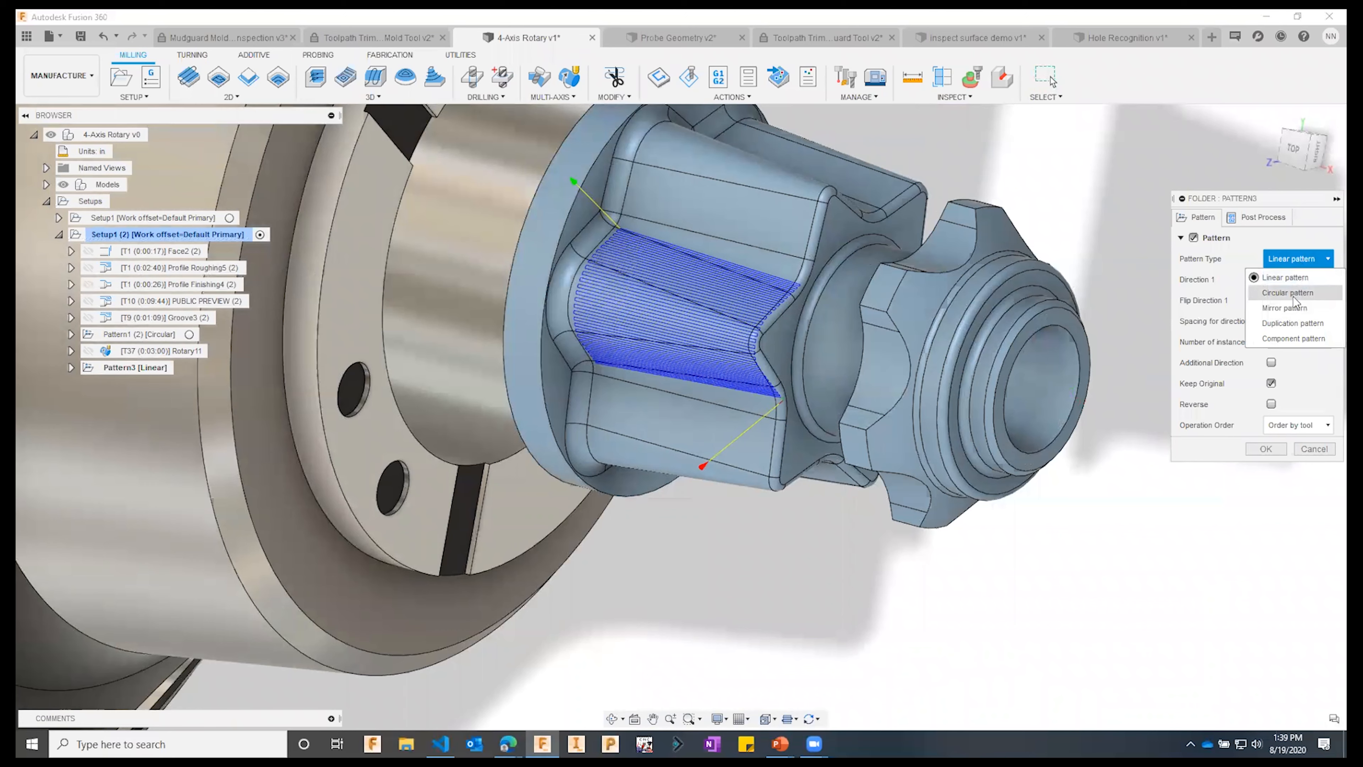
pyautogui.click(1295, 297)
pyautogui.click(562, 209)
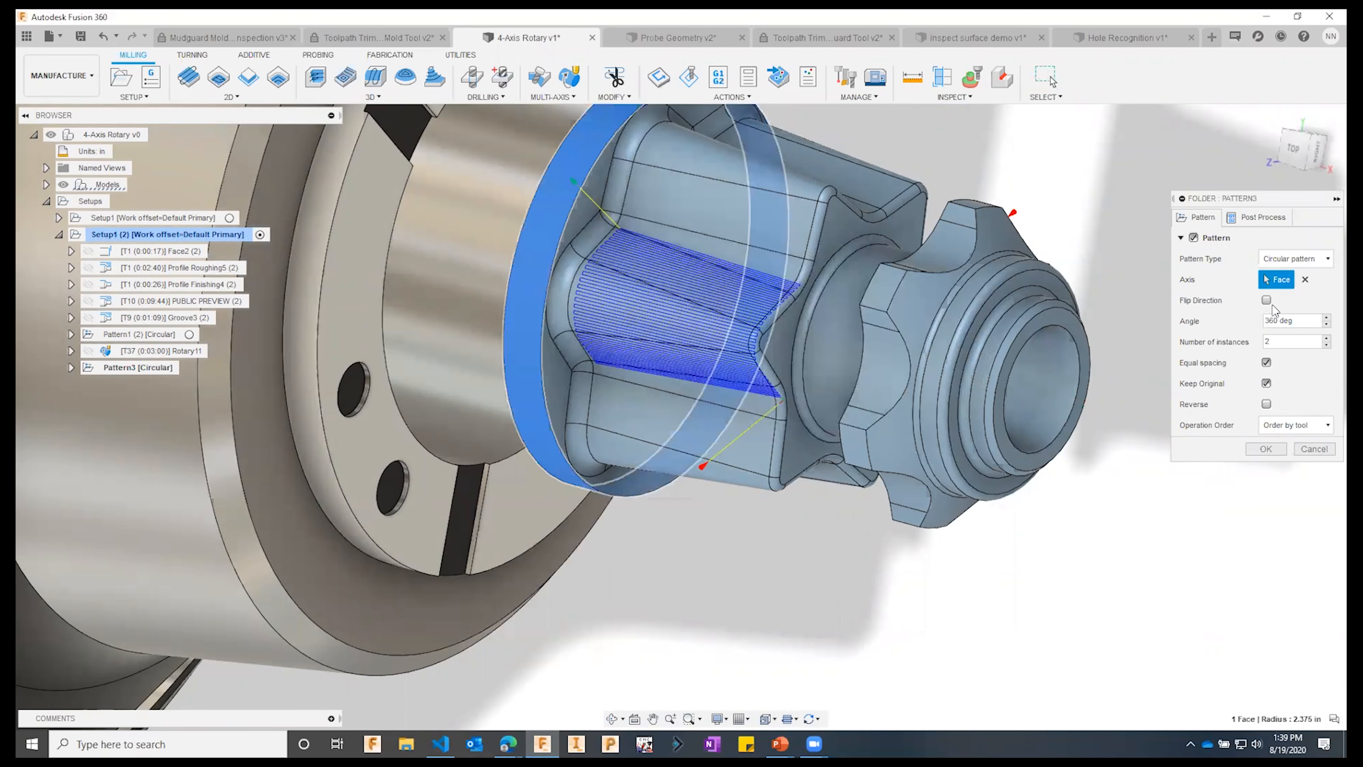
pyautogui.moveTo(1290, 343); pyautogui.dragTo(1201, 345)
pyautogui.click(1275, 453)
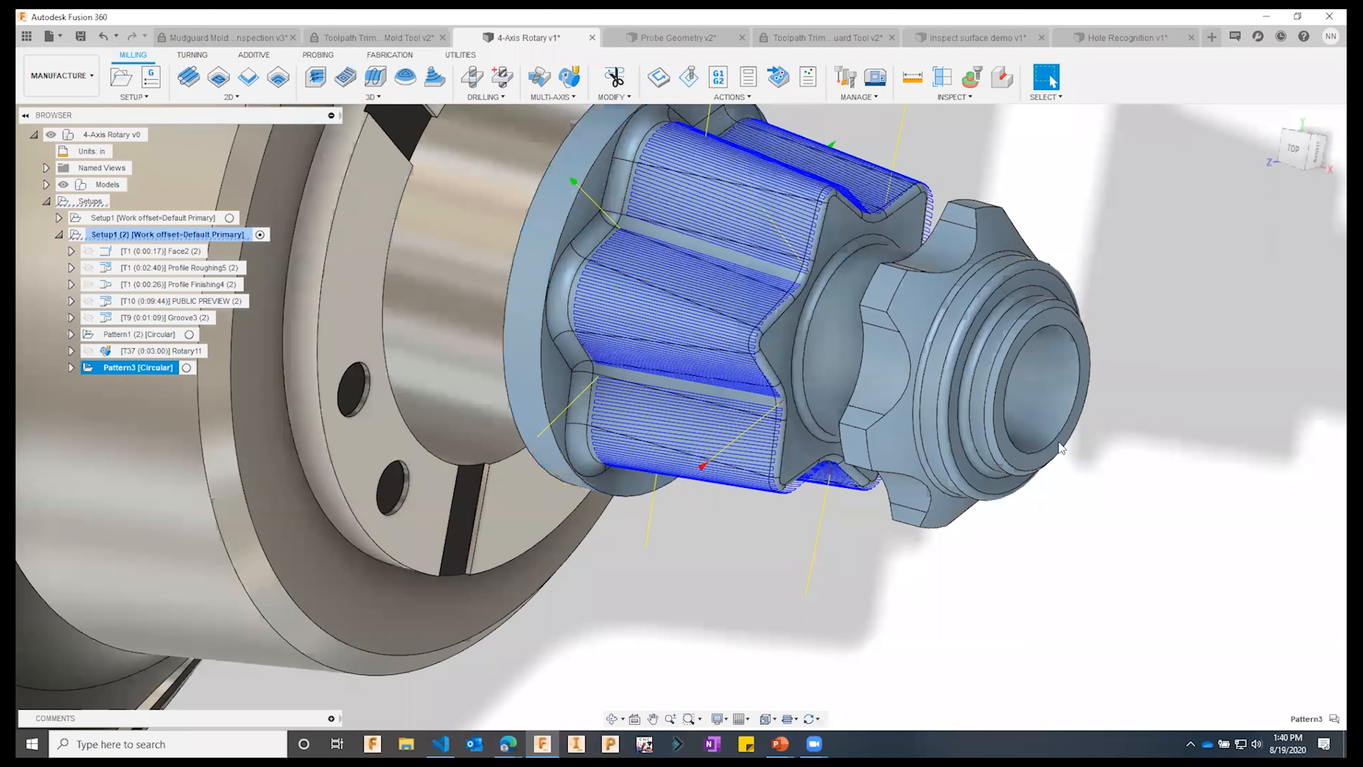
pyautogui.keyDown('shift'); pyautogui.moveTo(1011, 502); pyautogui.dragTo(1033, 483, button='middle'); pyautogui.keyUp('shift')
pyautogui.scroll(-3, 1032, 483)
pyautogui.keyDown('shift'); pyautogui.moveTo(955, 439); pyautogui.dragTo(1096, 448, button='middle'); pyautogui.keyUp('shift')
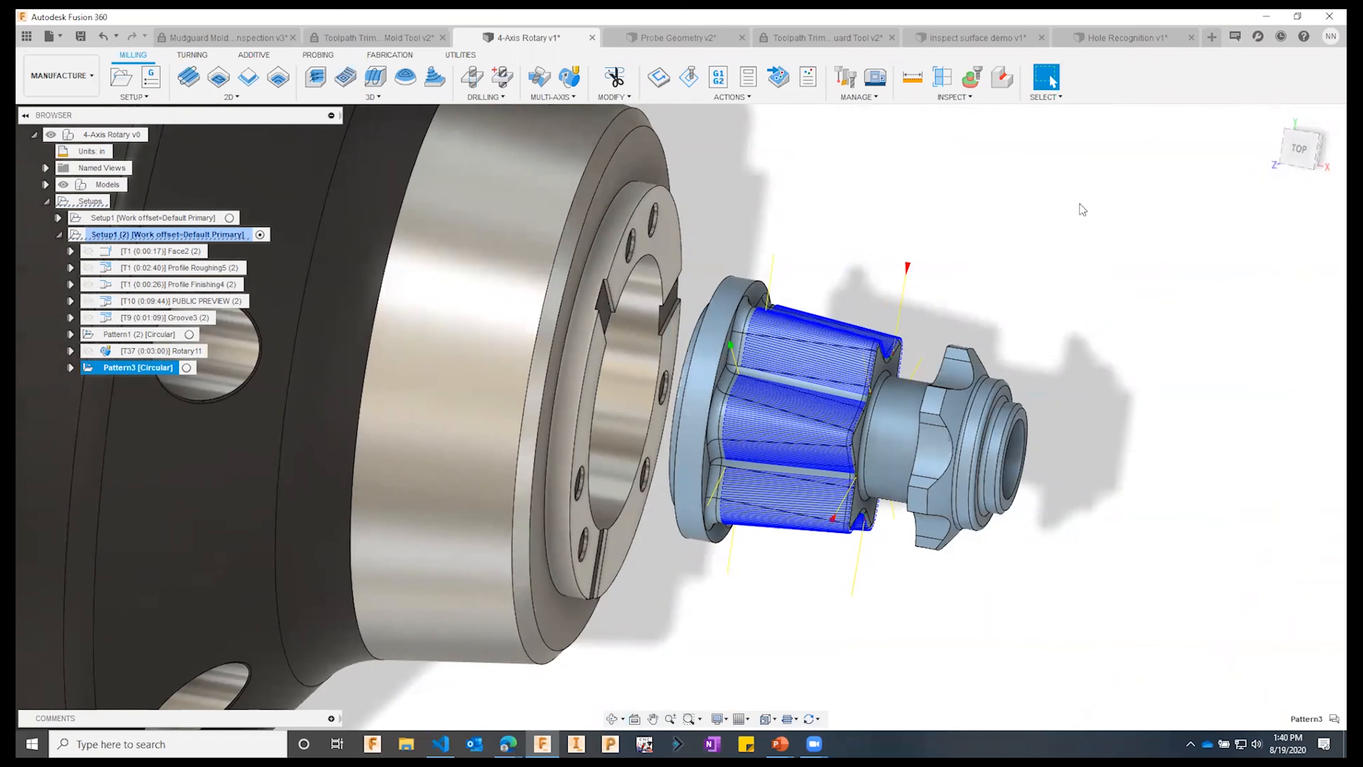
# - Switch to the Hole Recognition document and start Hole Recognition on Setup1, keeping the part visible beside the dialog
pyautogui.click(1122, 40)
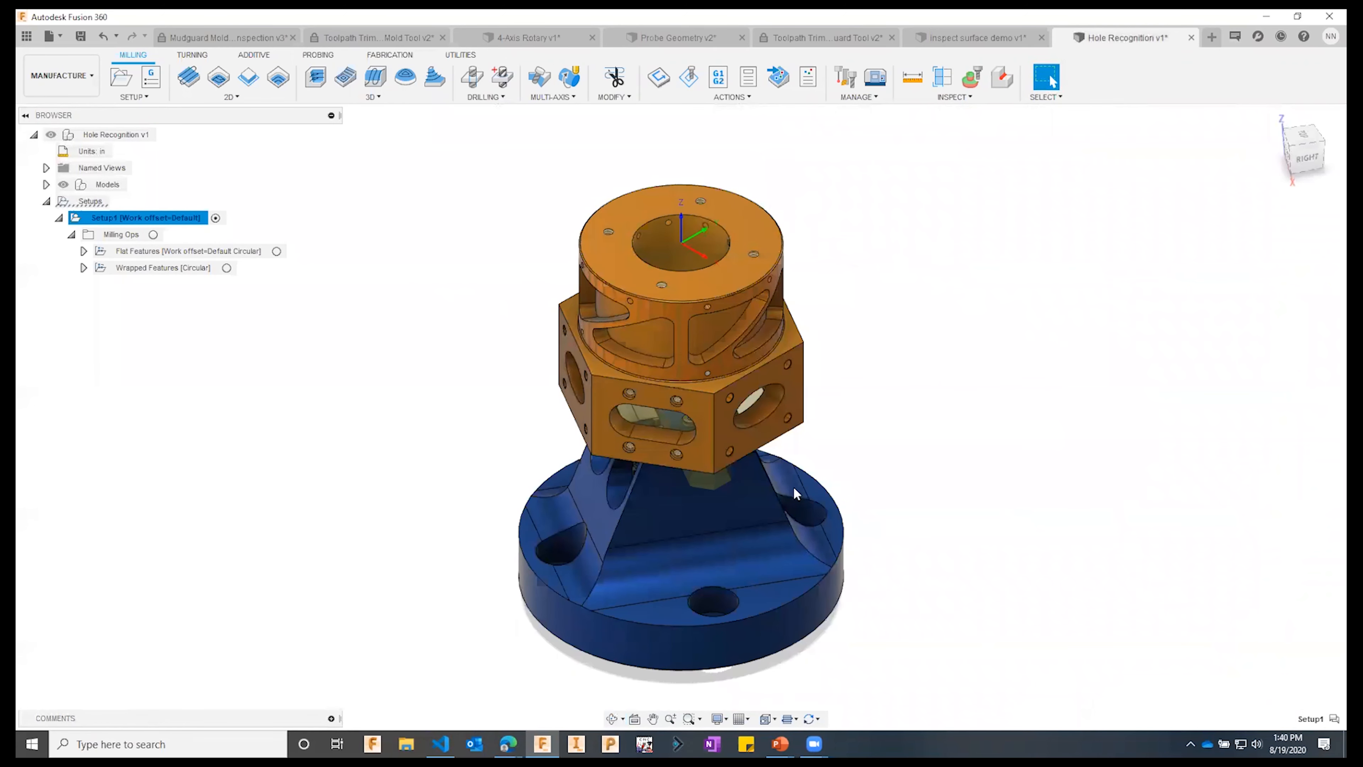
pyautogui.scroll(3, 626, 446)
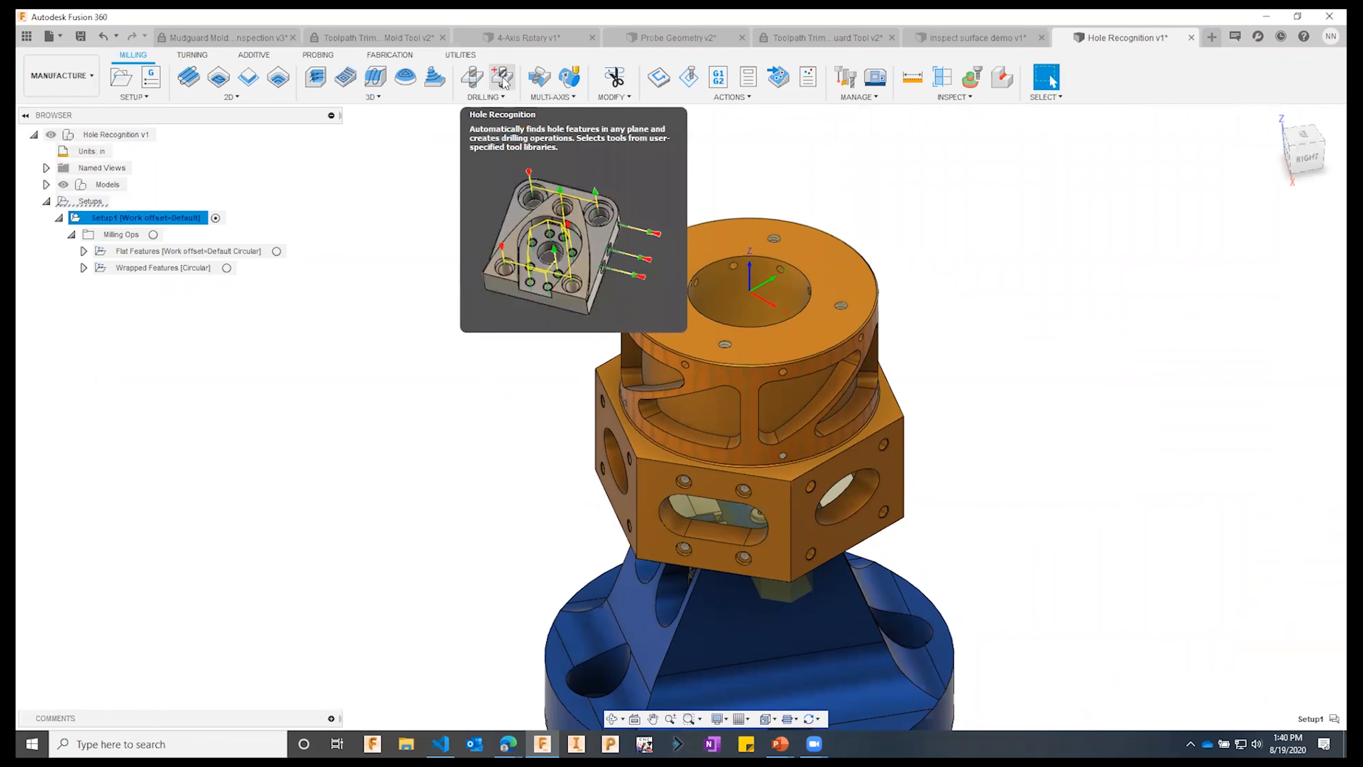
pyautogui.click(494, 98)
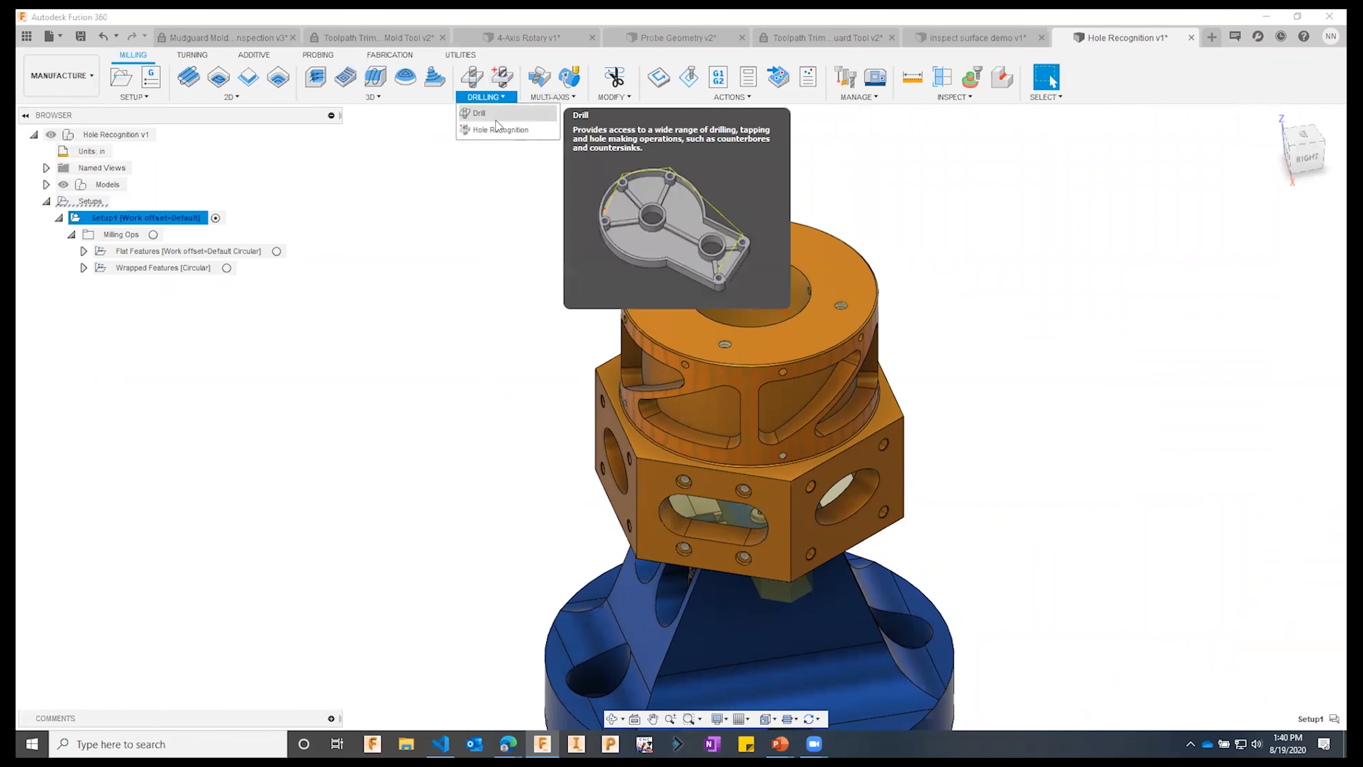
pyautogui.click(495, 131)
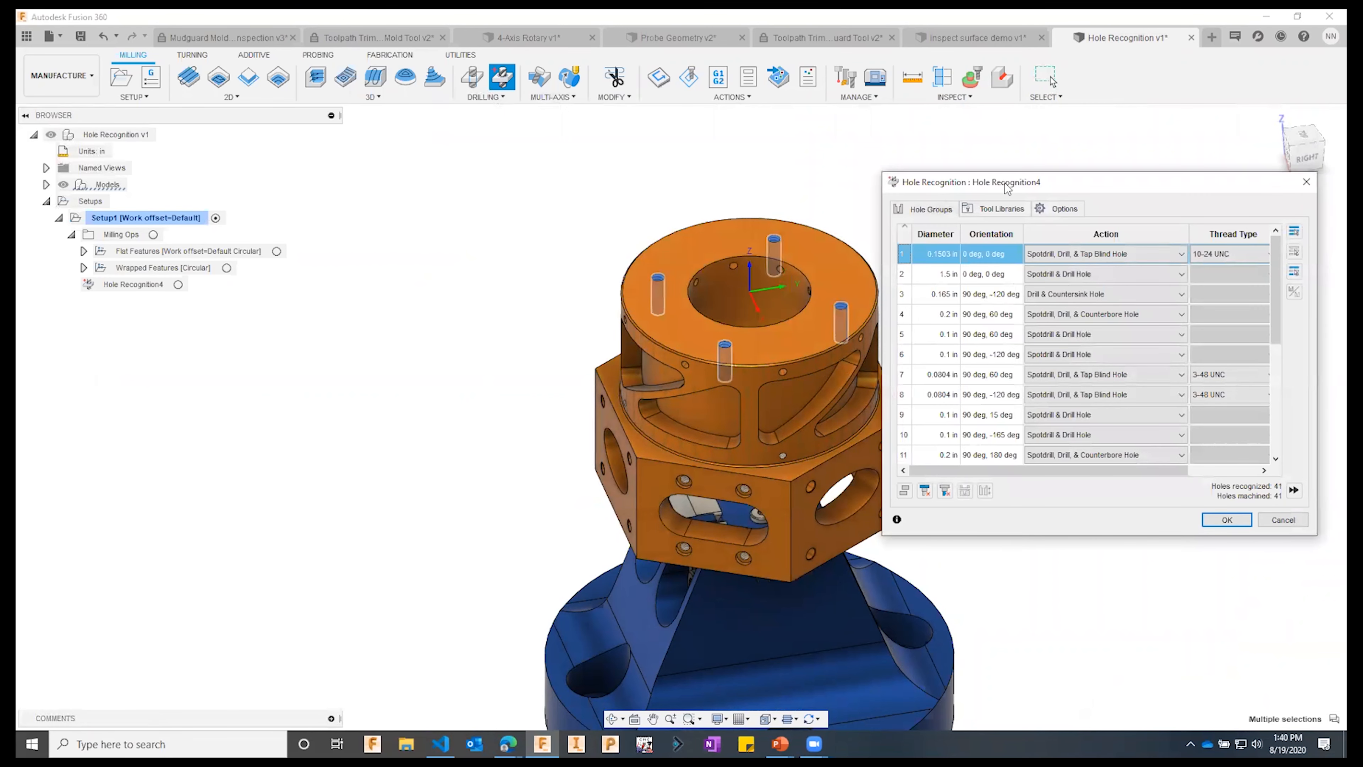
pyautogui.moveTo(1020, 188); pyautogui.dragTo(916, 183)
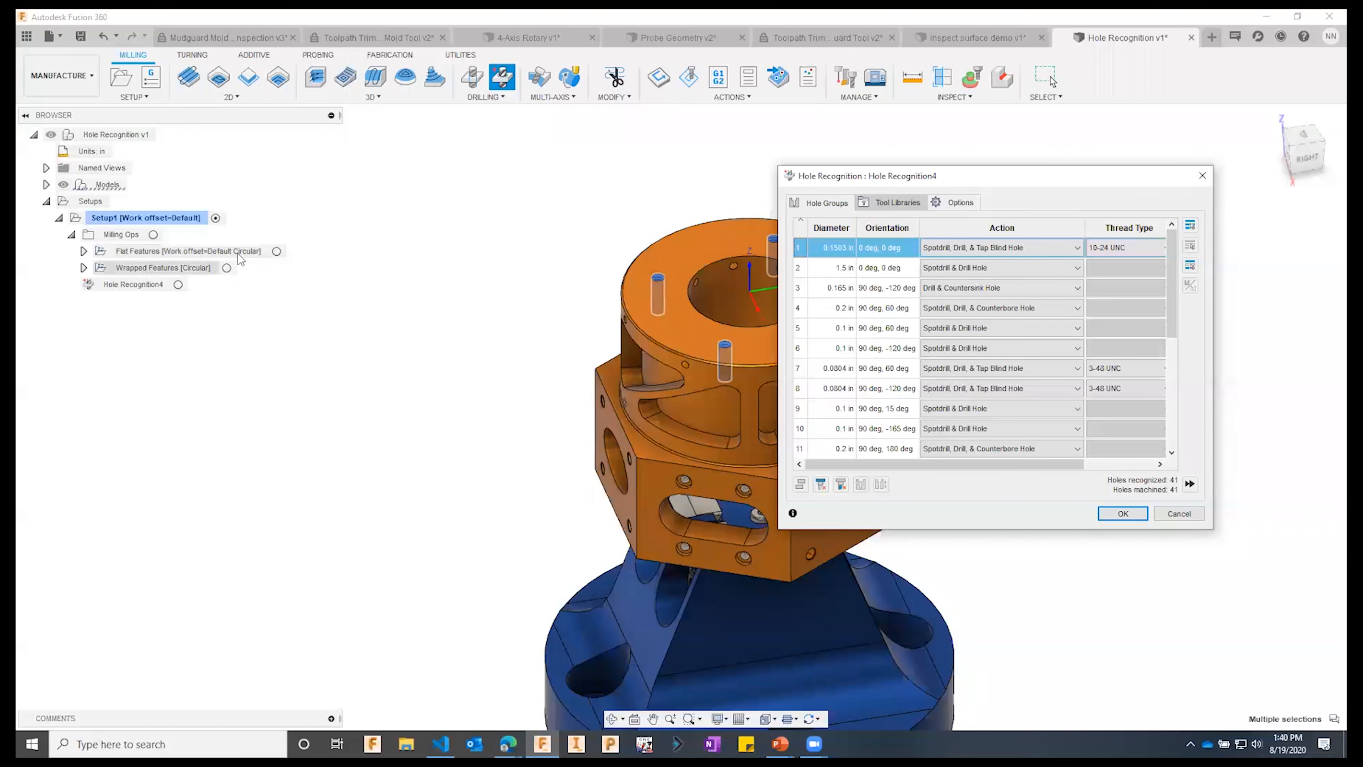
pyautogui.moveTo(930, 175); pyautogui.dragTo(956, 183)
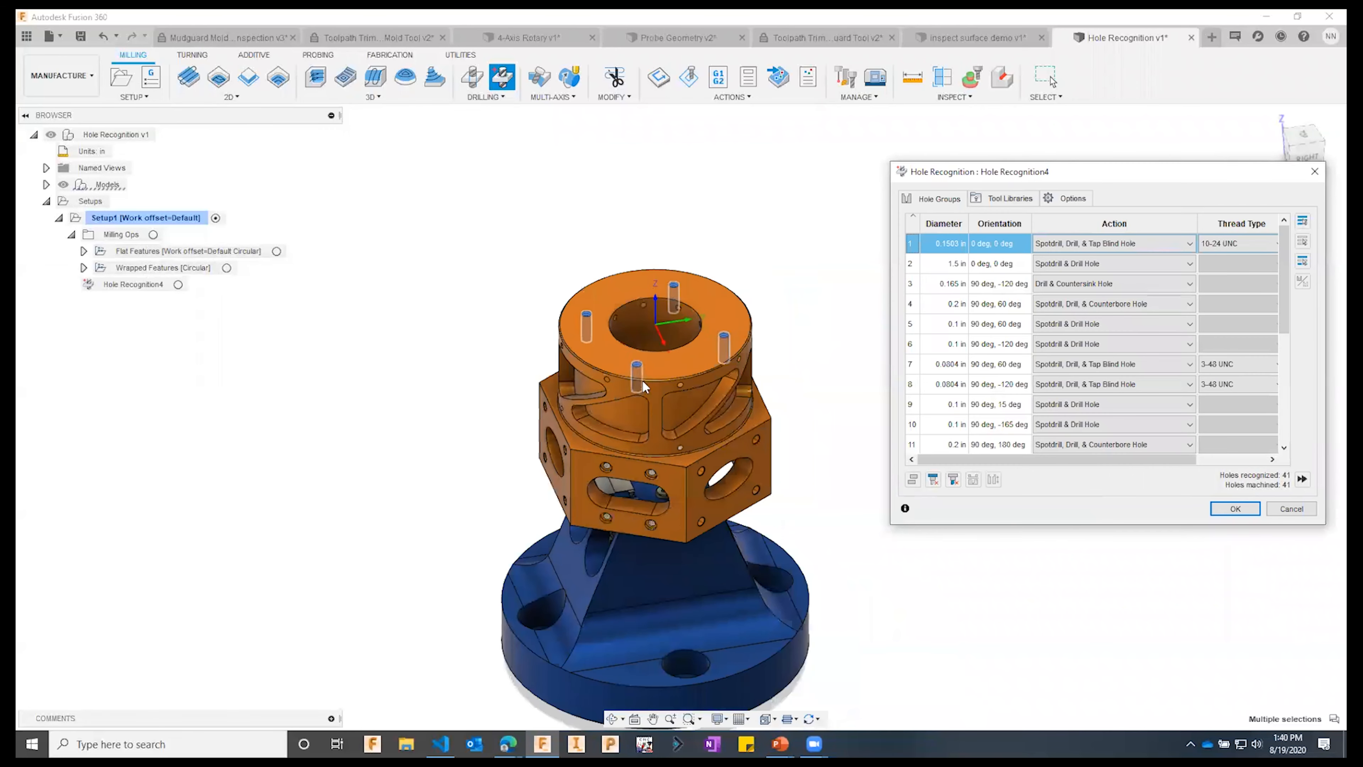
# - Review the full list of recognized hole groups and check which sample tool libraries are selected
pyautogui.scroll(3, 423, 409)
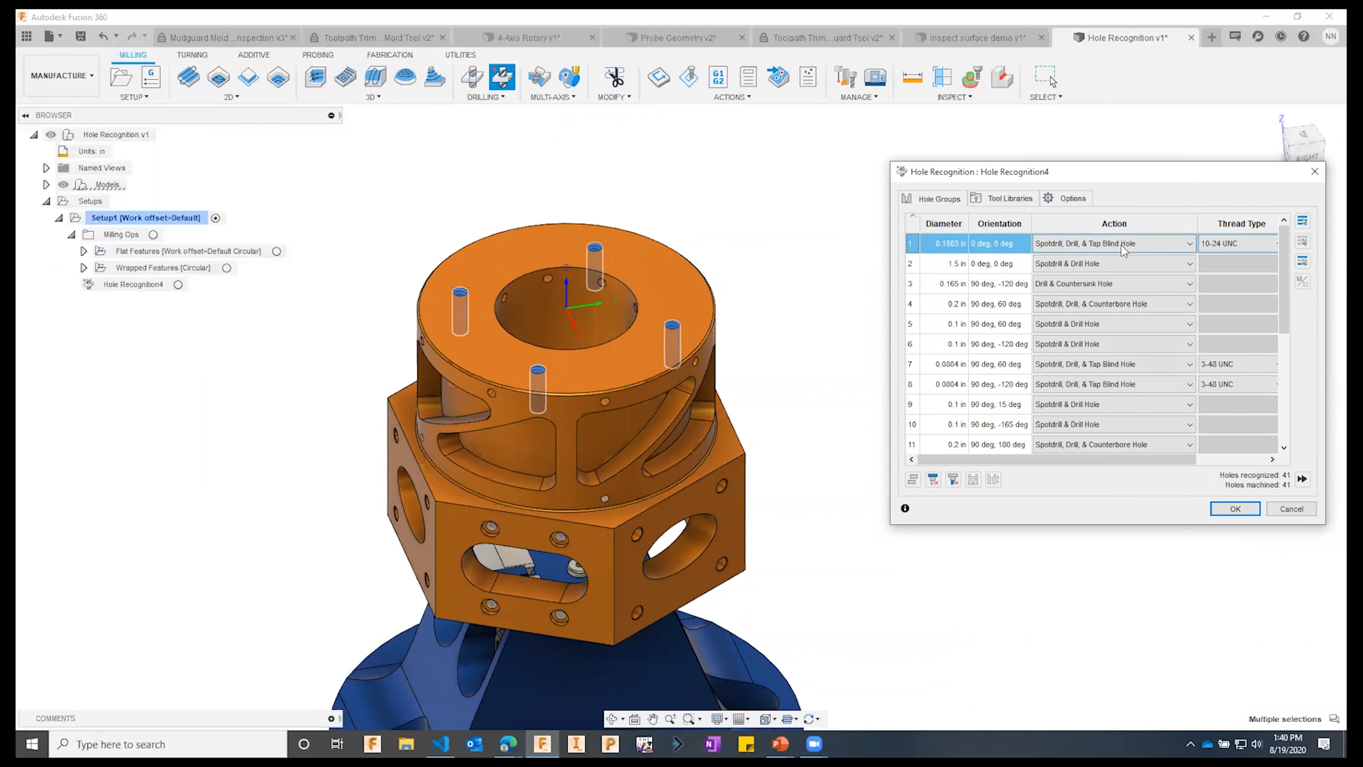
pyautogui.moveTo(1284, 302); pyautogui.dragTo(1292, 417)
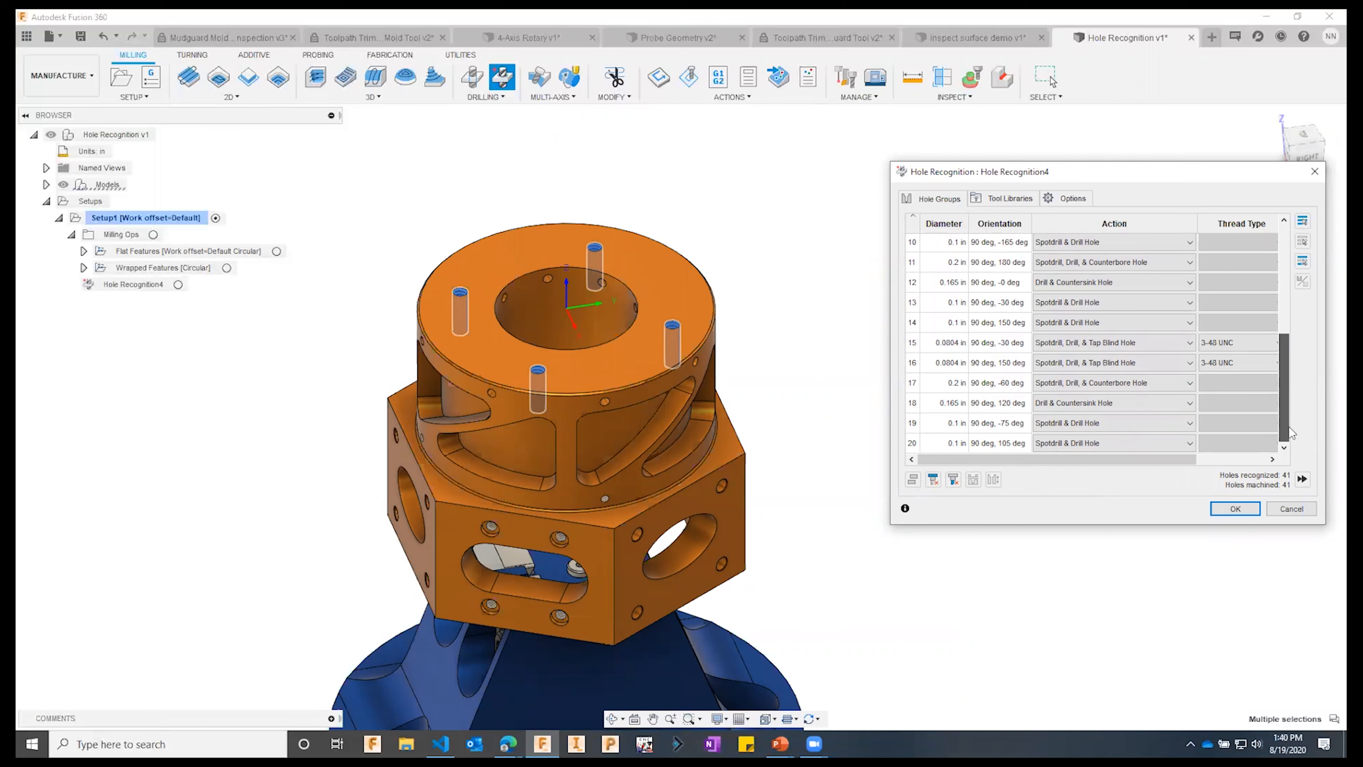
pyautogui.moveTo(1288, 424); pyautogui.dragTo(1278, 266)
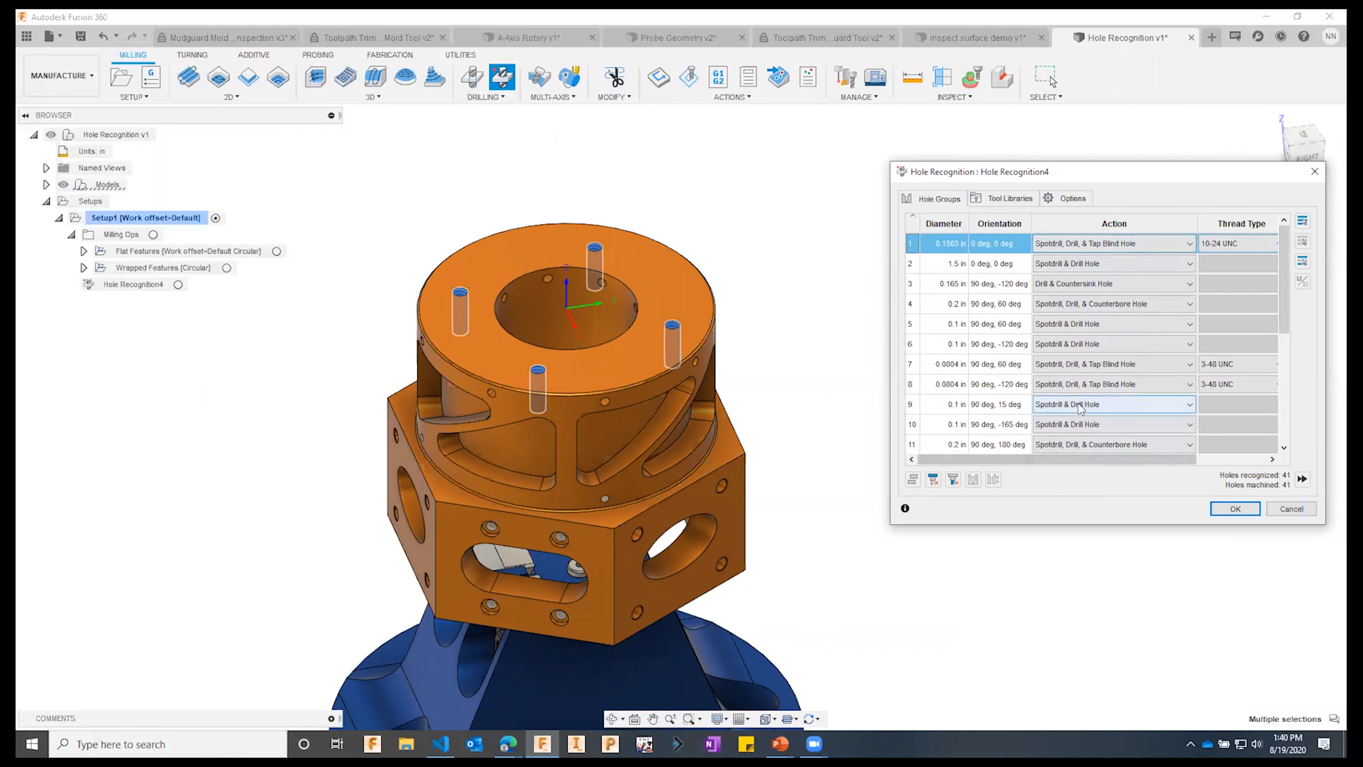
pyautogui.click(1000, 200)
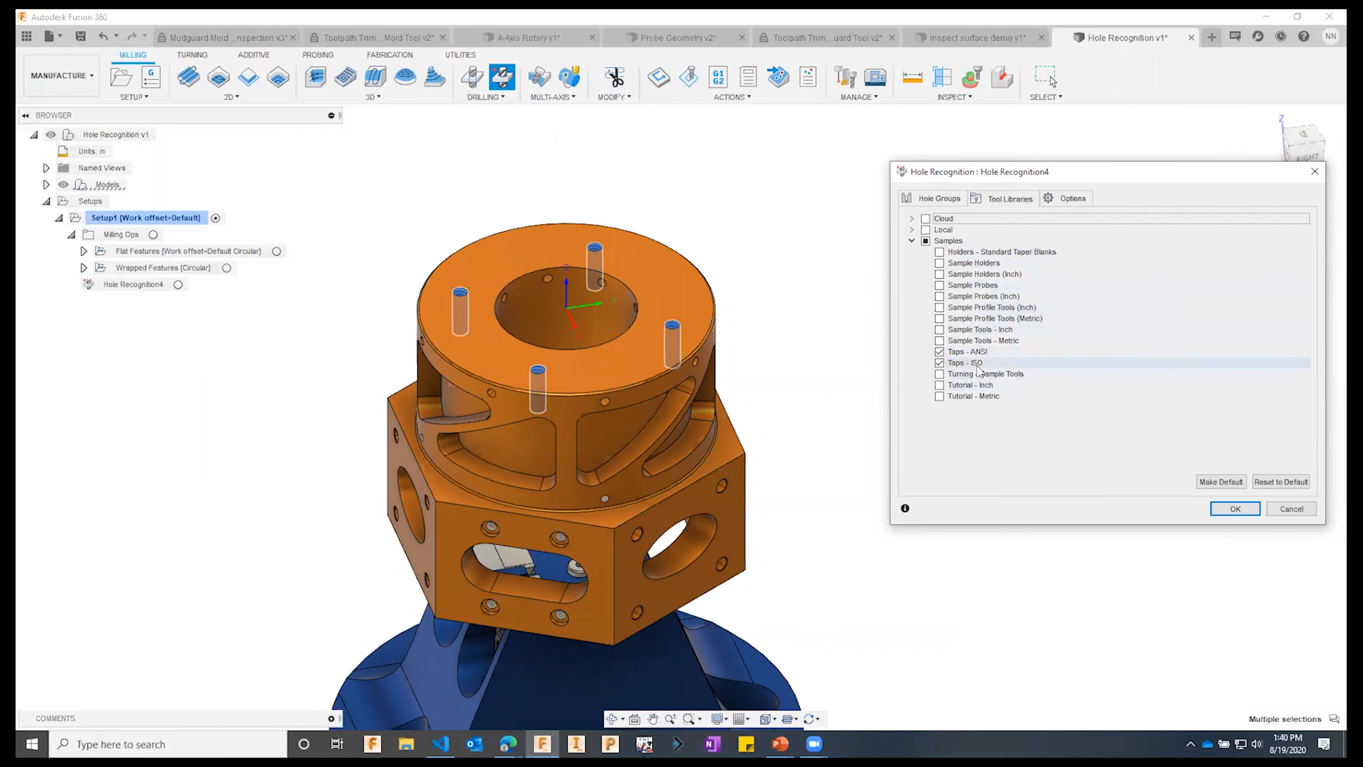
# - Try limiting hole recognition to the setup plane, check the hole groups, clear that limit, and toggle Find by Diameter on and off
pyautogui.click(1073, 199)
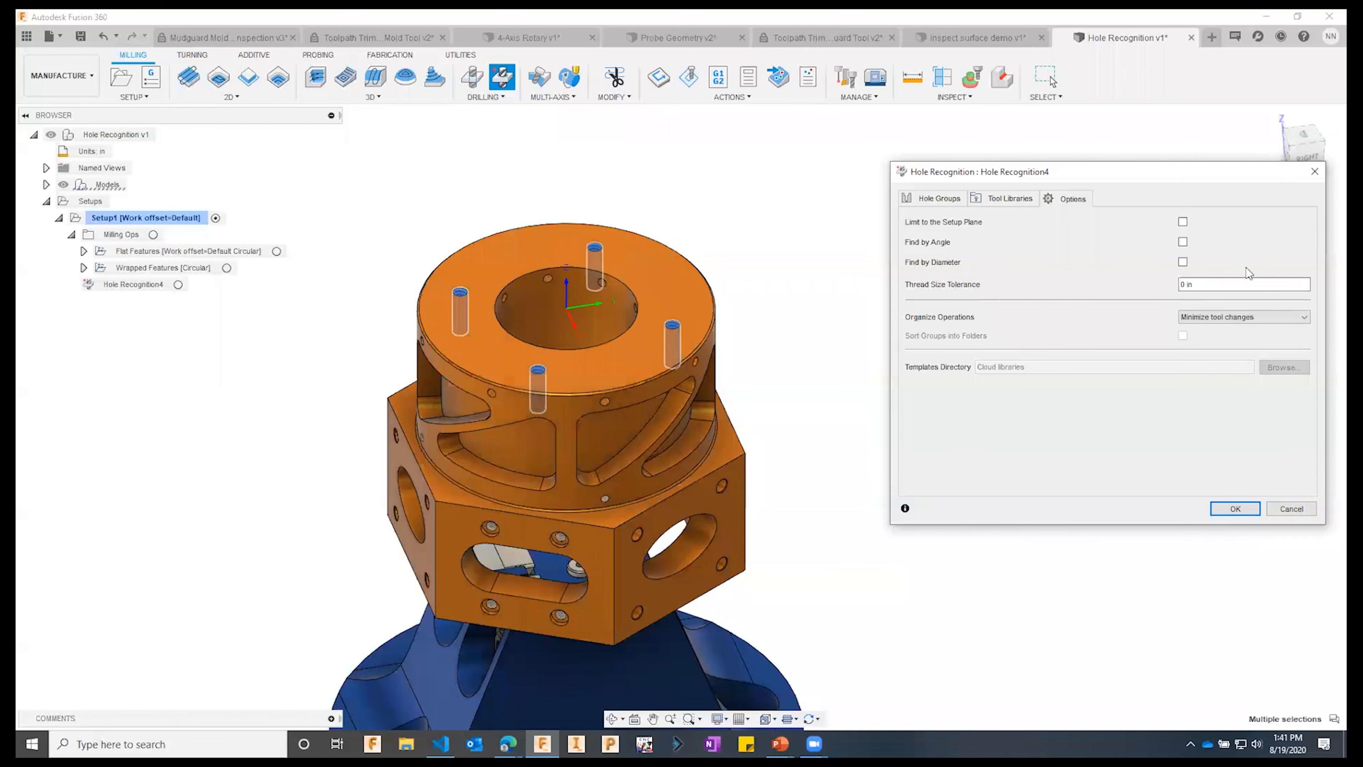
pyautogui.click(1183, 222)
pyautogui.click(937, 199)
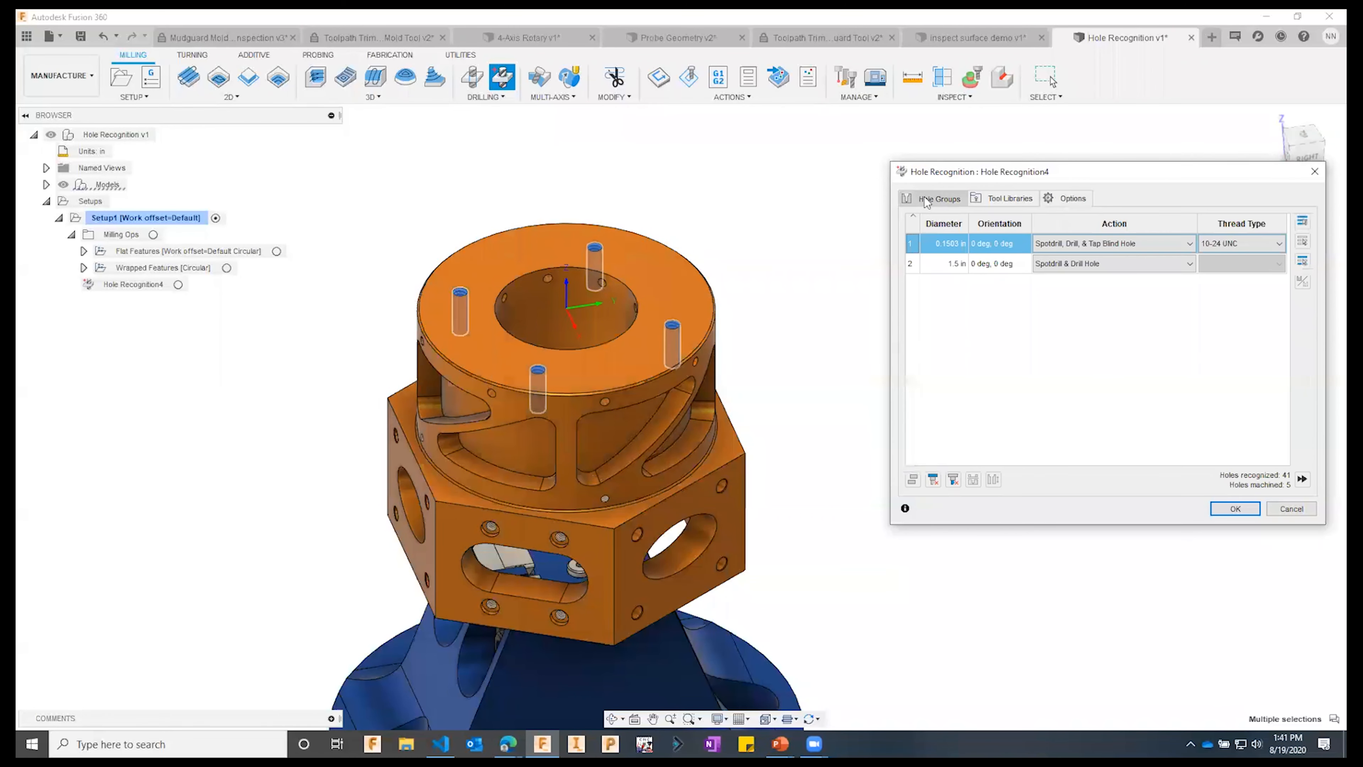
pyautogui.click(1068, 199)
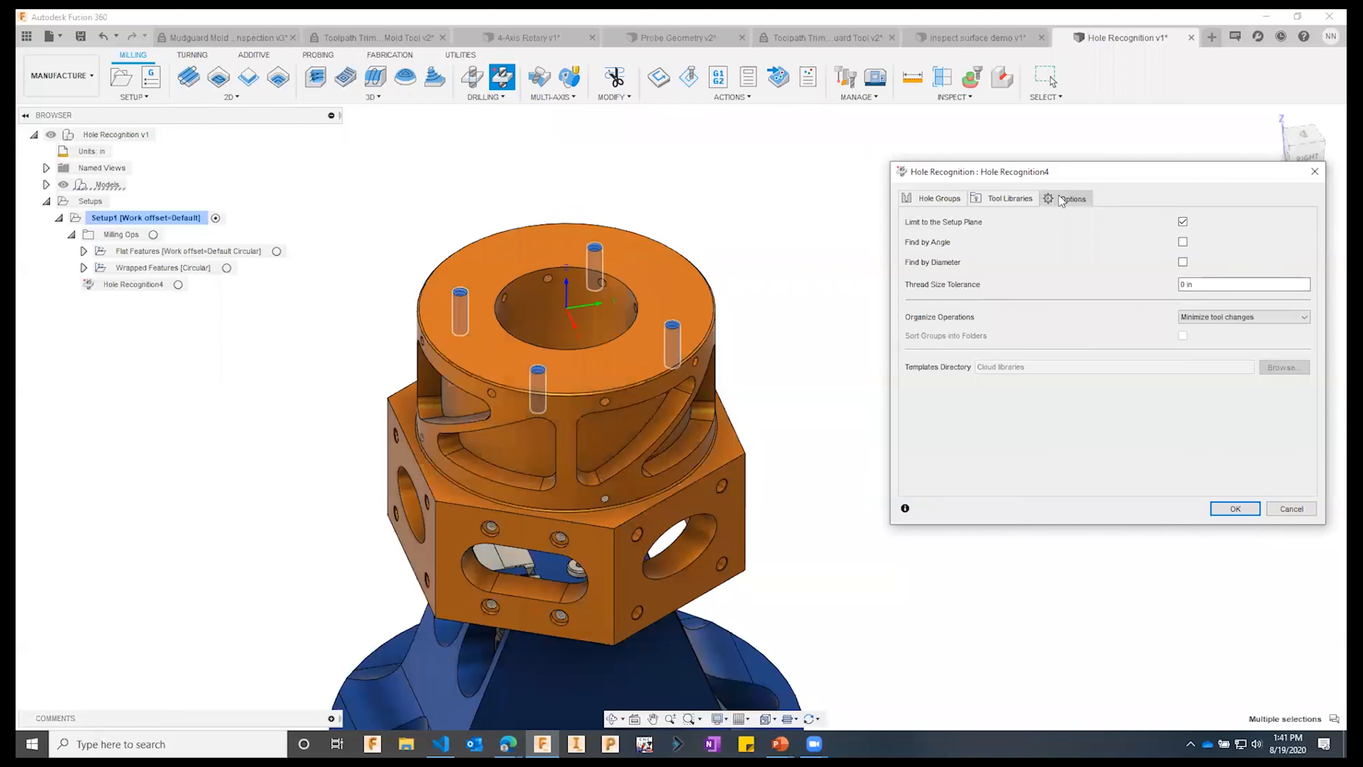
pyautogui.click(1183, 222)
pyautogui.click(1183, 262)
pyautogui.click(1183, 262)
pyautogui.click(936, 198)
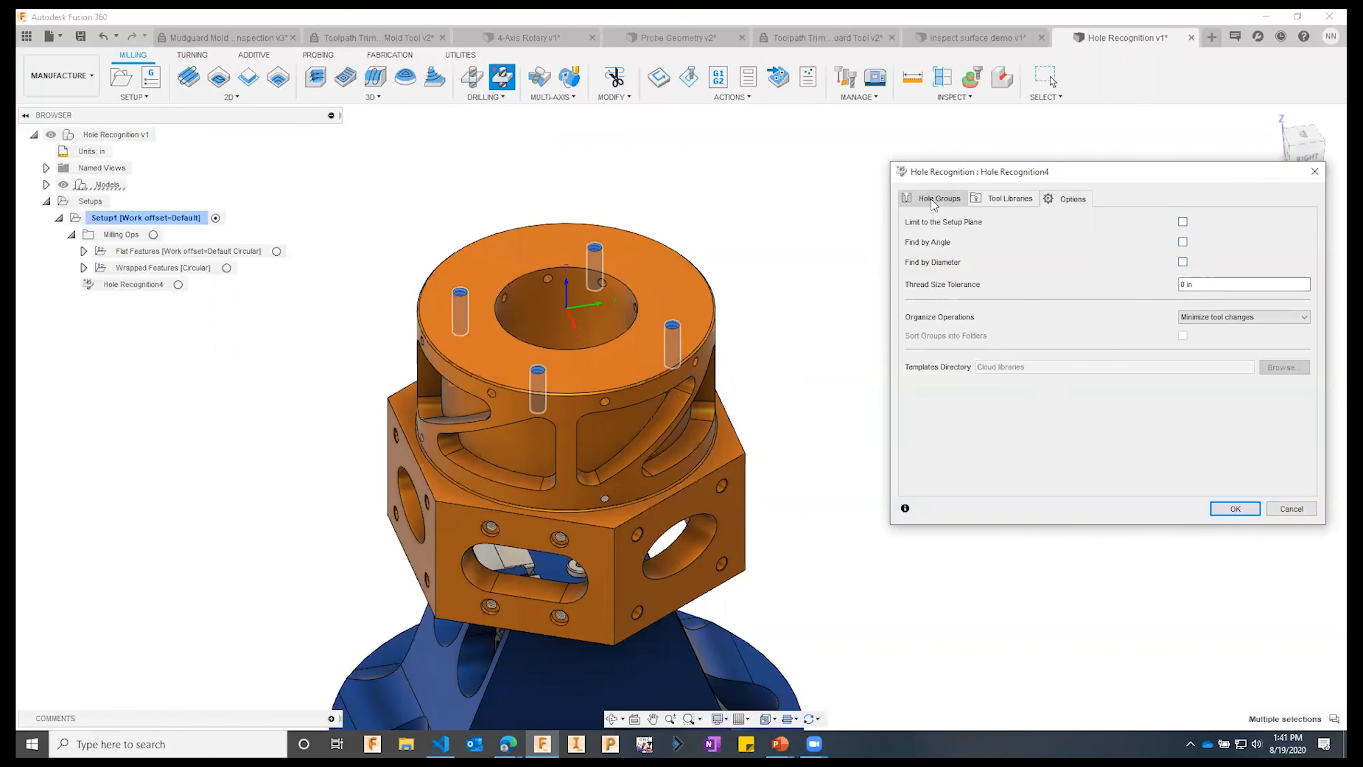
# - Check the countersink group's available actions, then set the 1.5 in central bore group's action to Ignore
pyautogui.click(945, 270)
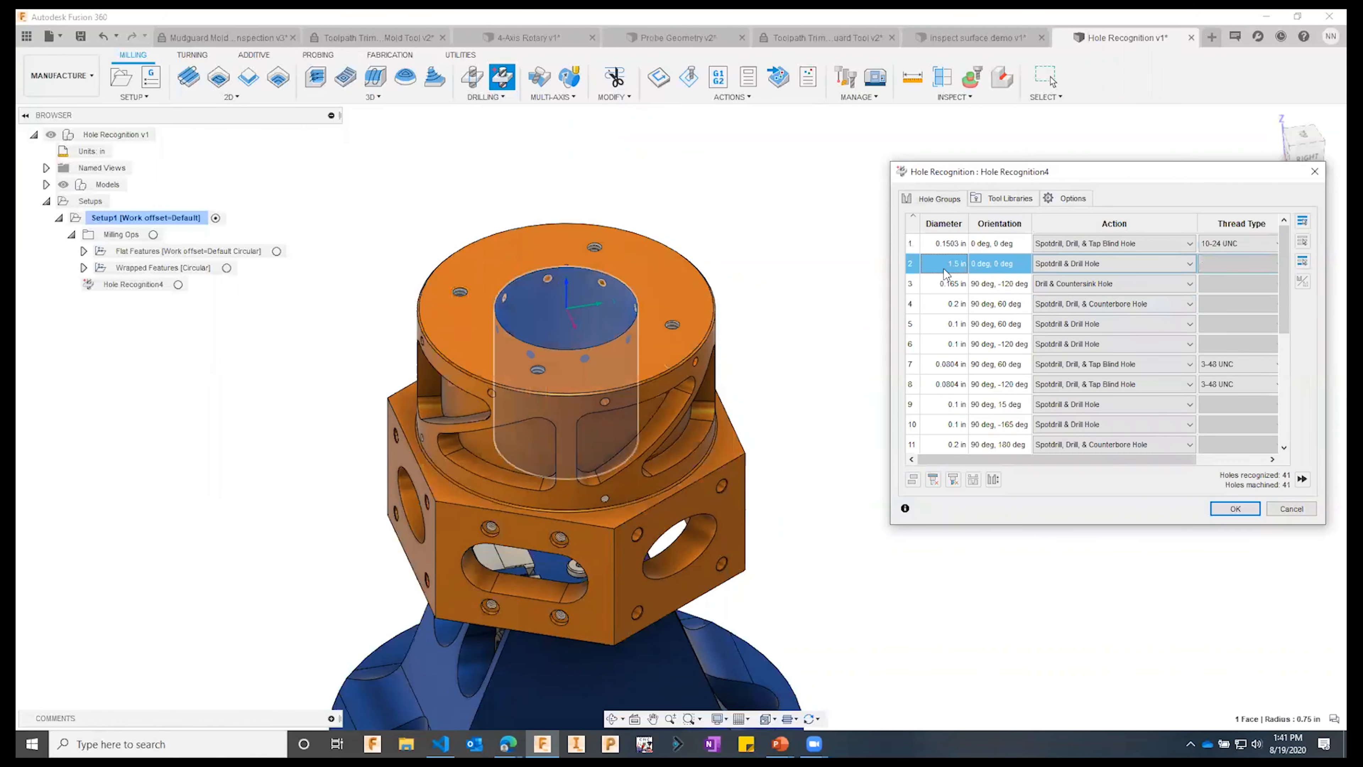
pyautogui.click(950, 288)
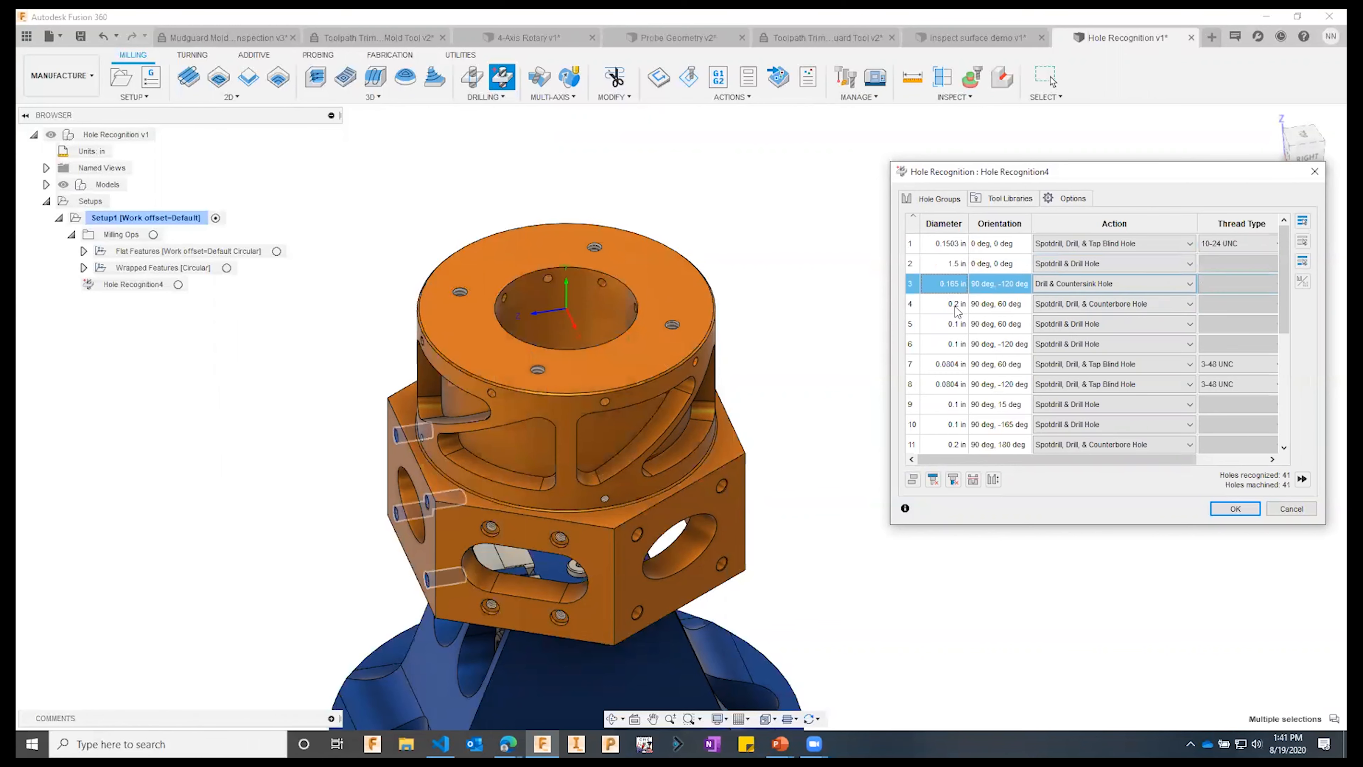
pyautogui.click(1122, 284)
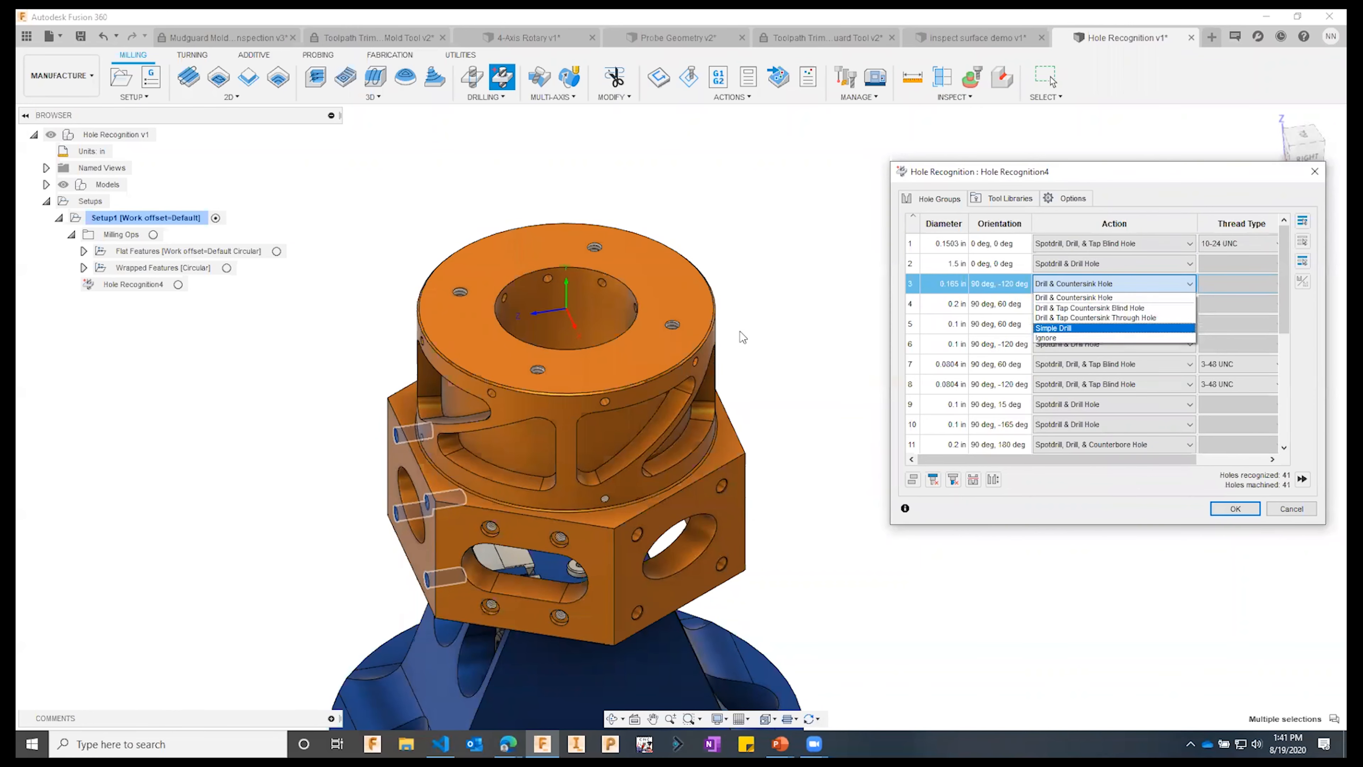
pyautogui.click(787, 312)
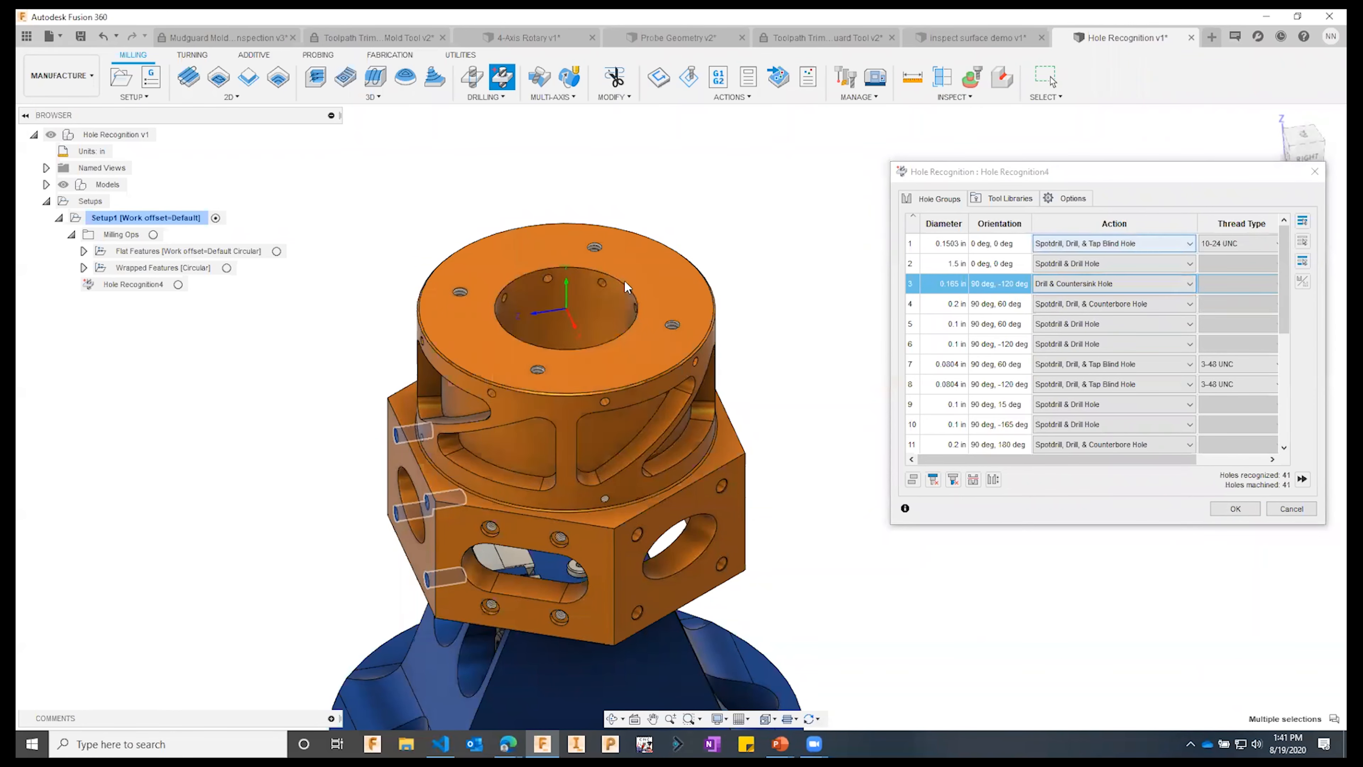
pyautogui.click(593, 311)
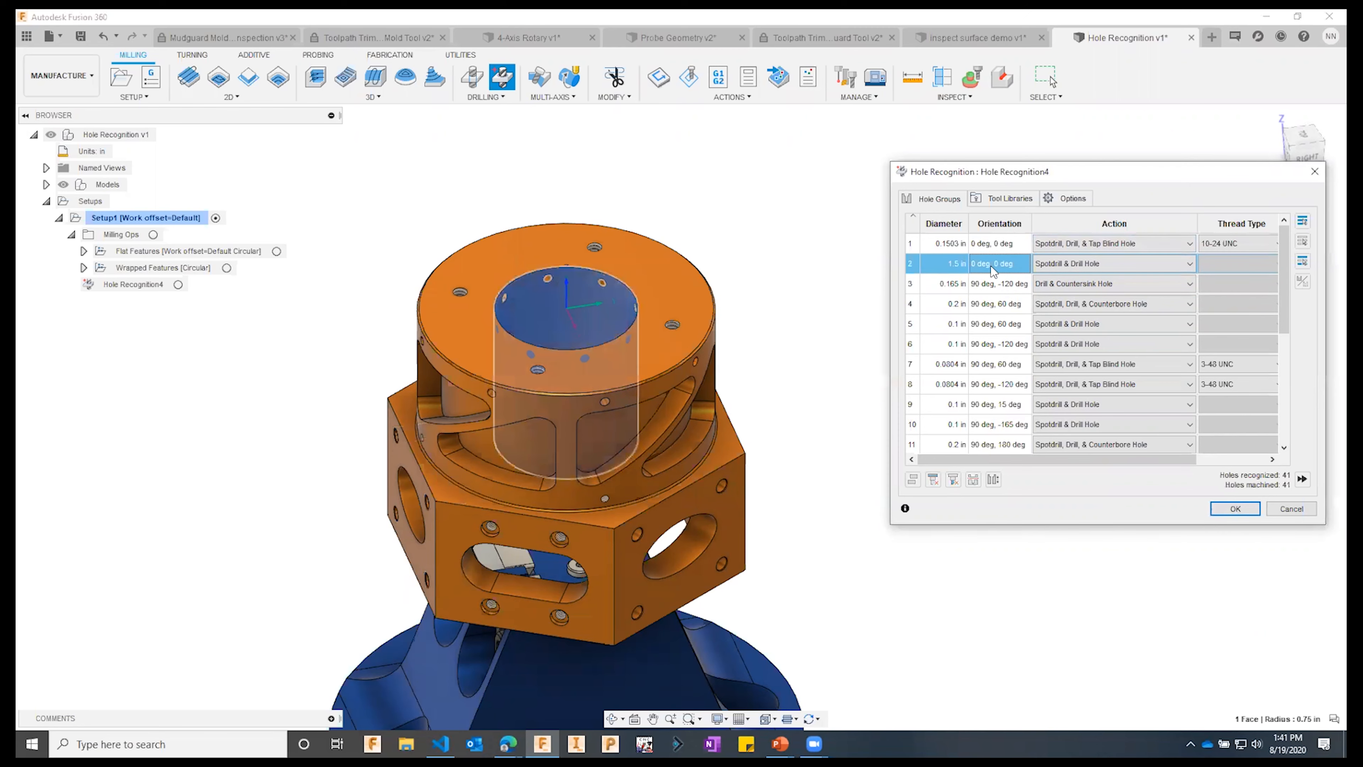
pyautogui.click(1090, 263)
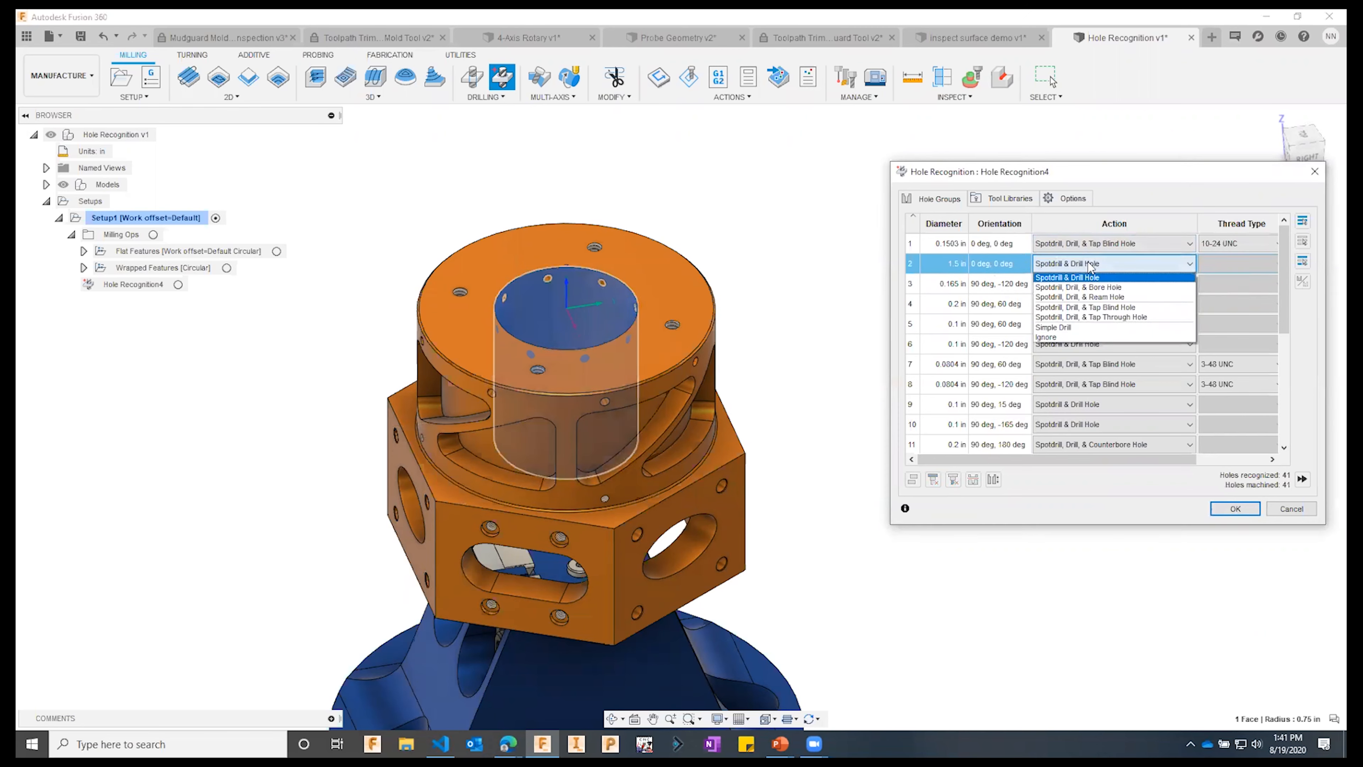
pyautogui.click(1060, 337)
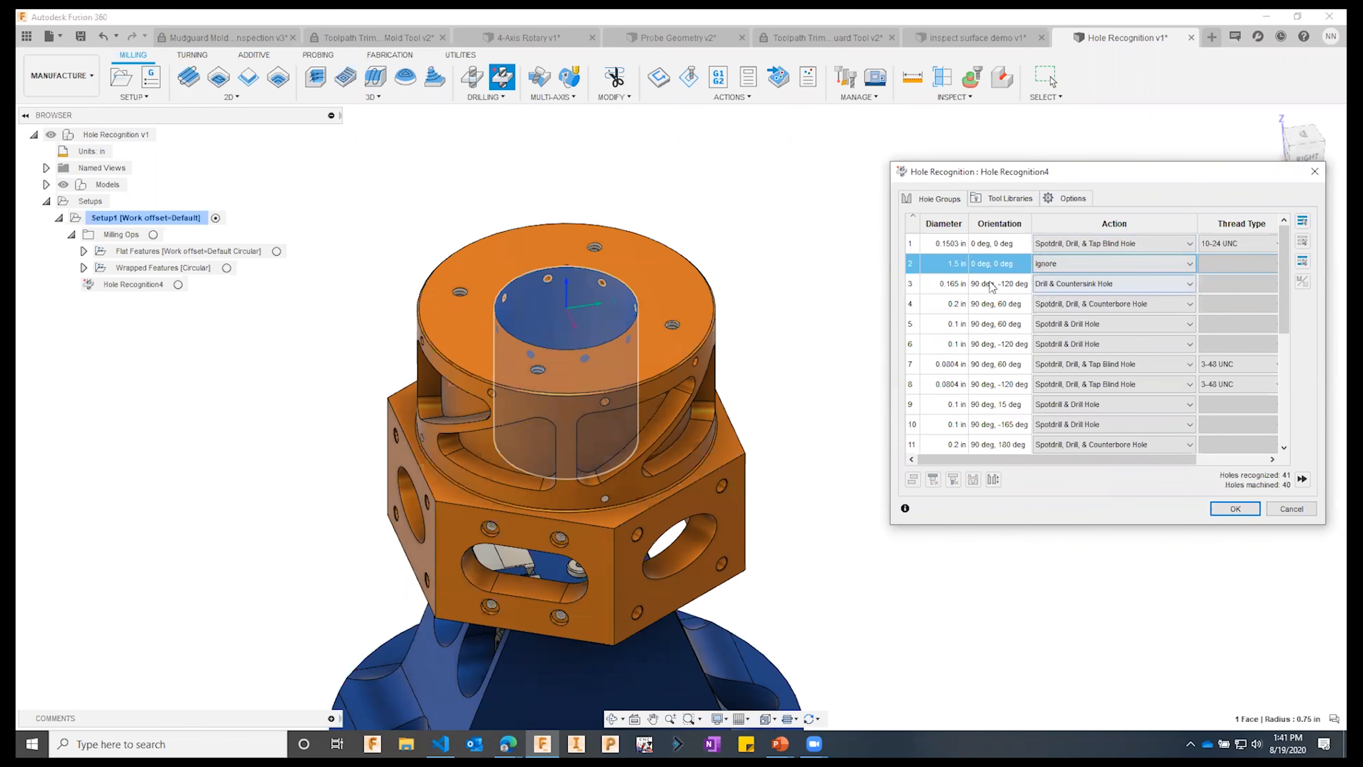
# - Inspect hole groups 1 and 3 through 9 on the model and accept the recognition to create the drilling operations
pyautogui.click(947, 248)
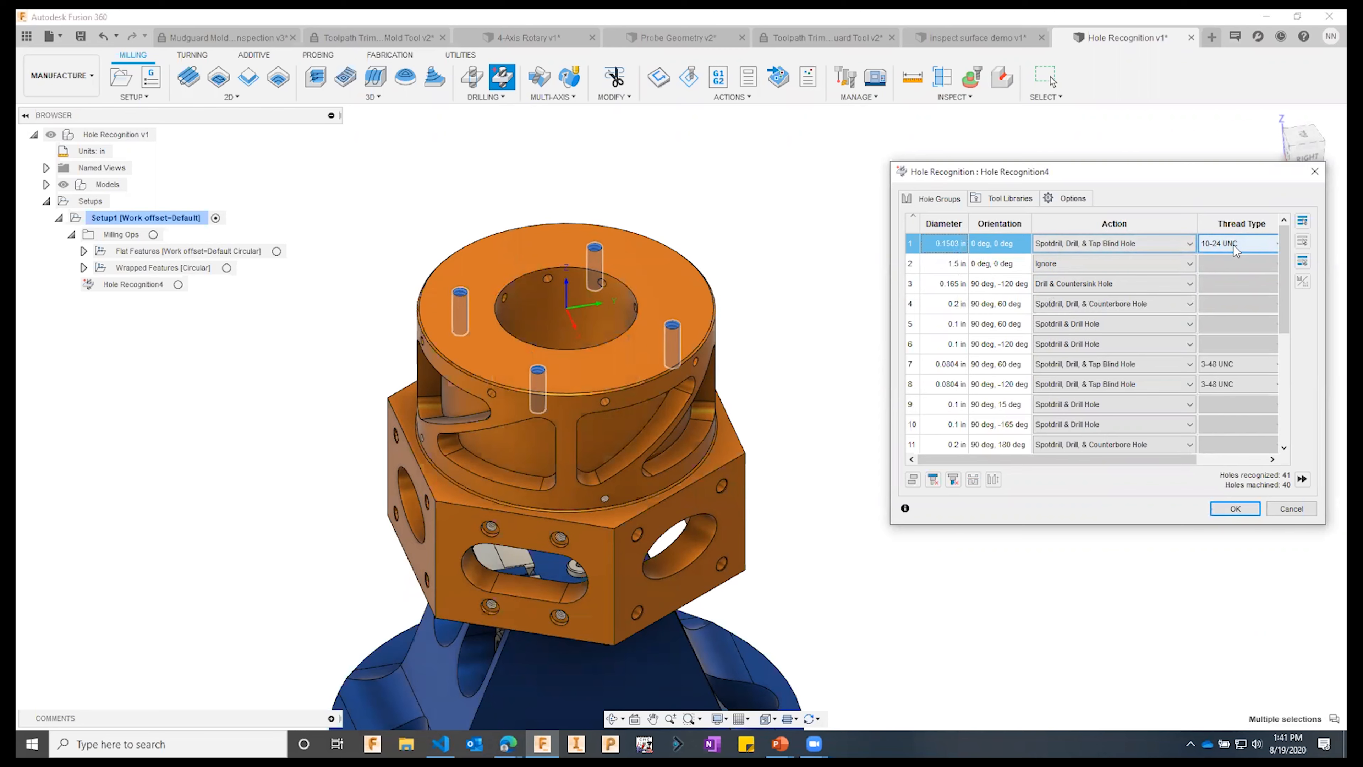
pyautogui.click(984, 288)
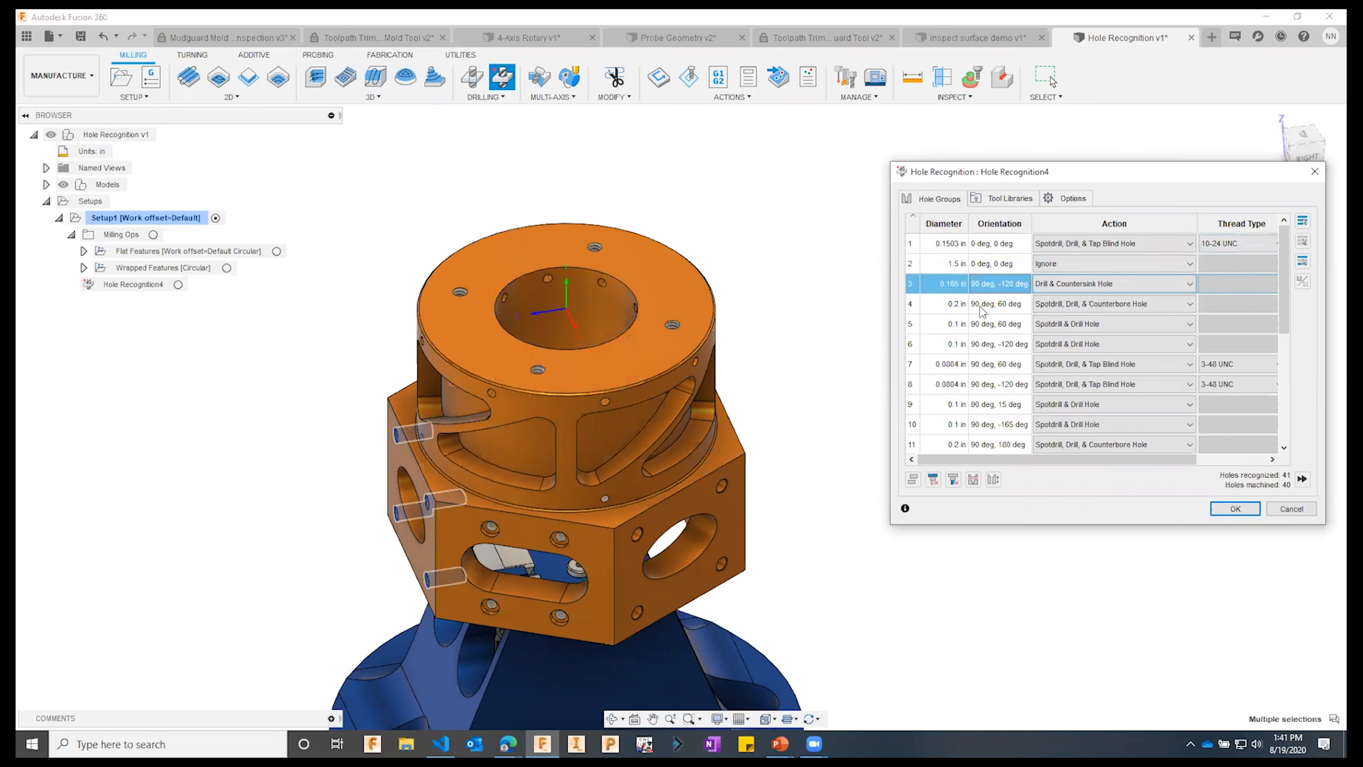
pyautogui.click(981, 306)
pyautogui.click(986, 326)
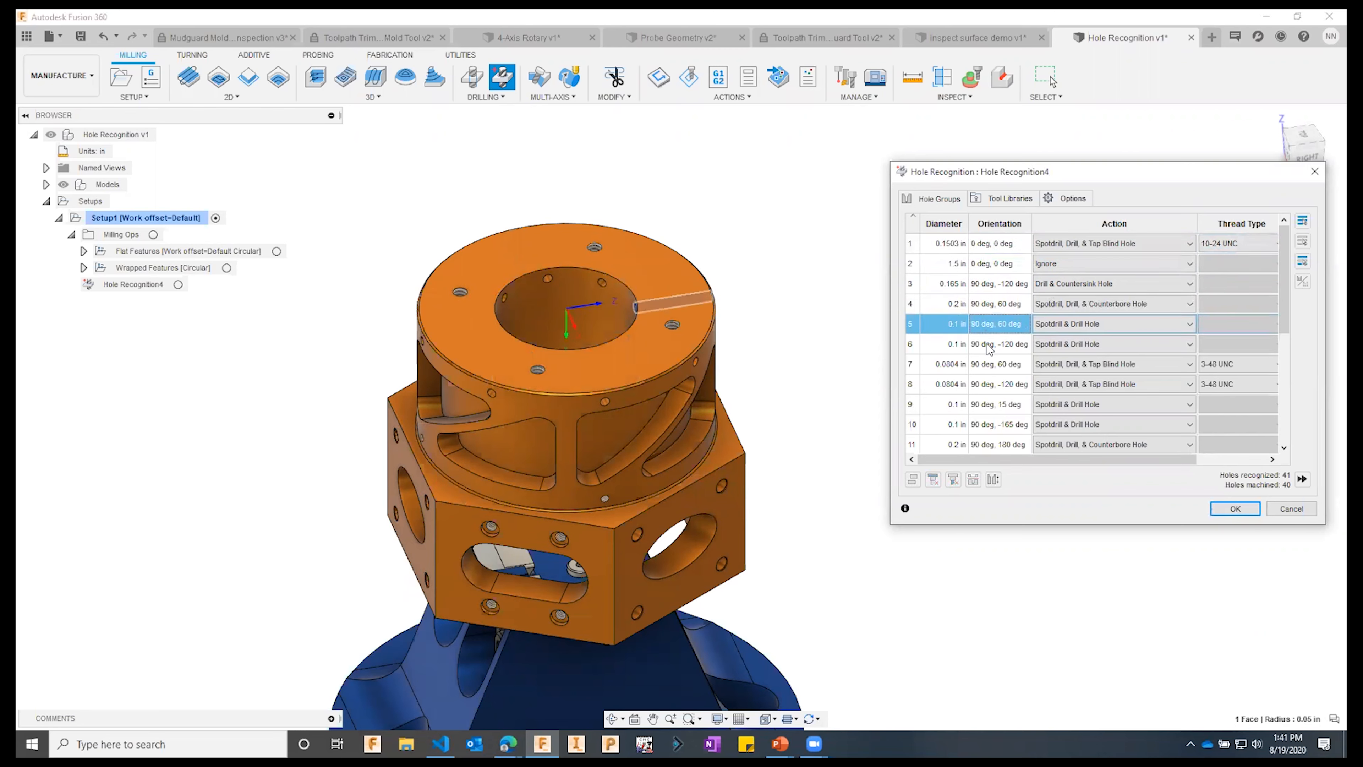
pyautogui.click(989, 346)
pyautogui.click(988, 368)
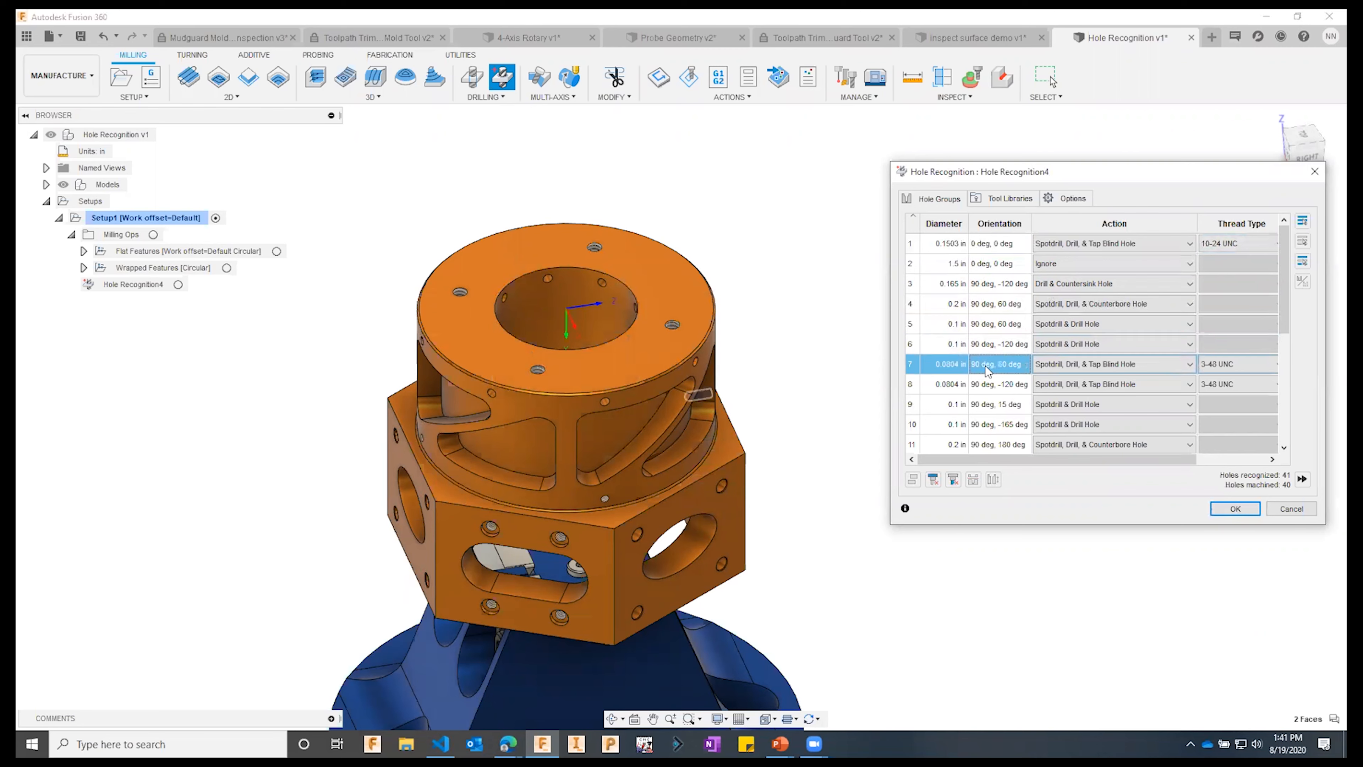
pyautogui.click(991, 386)
pyautogui.click(996, 408)
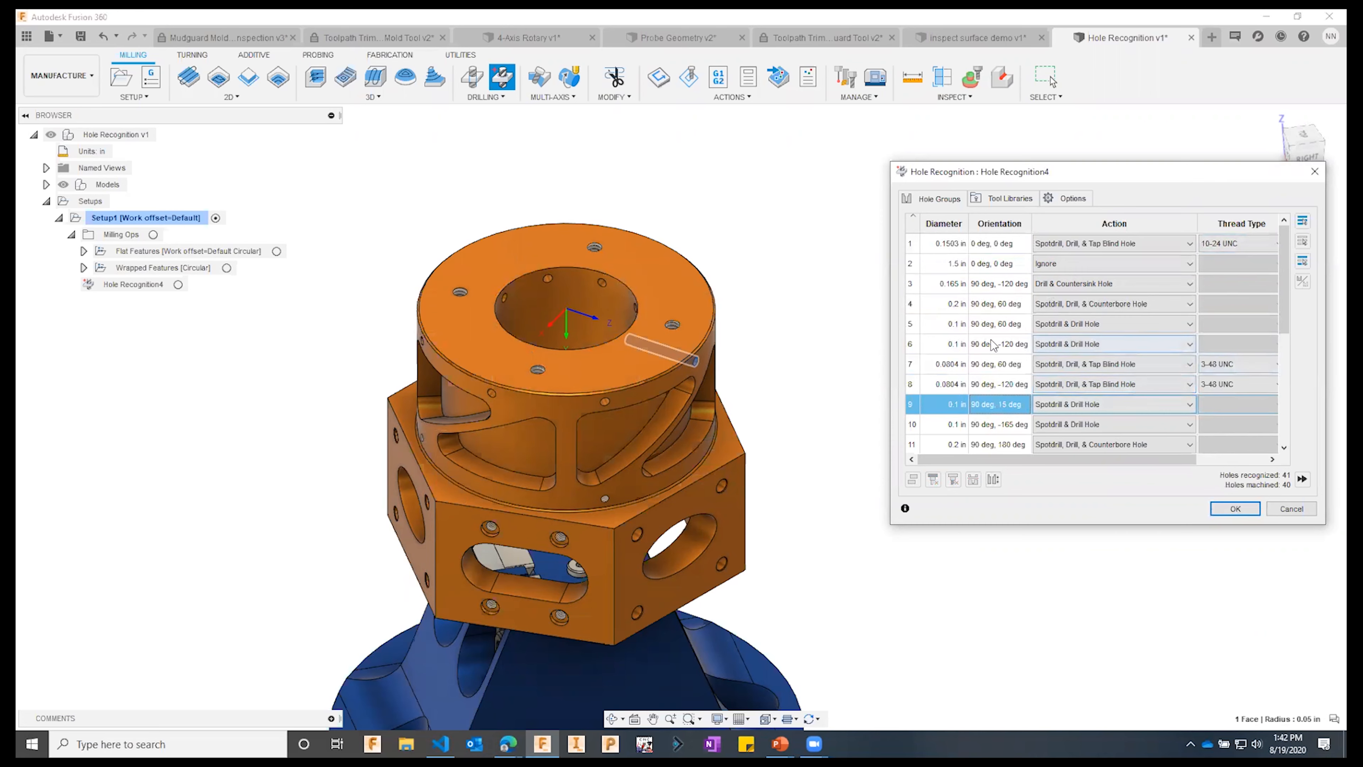
pyautogui.click(1240, 510)
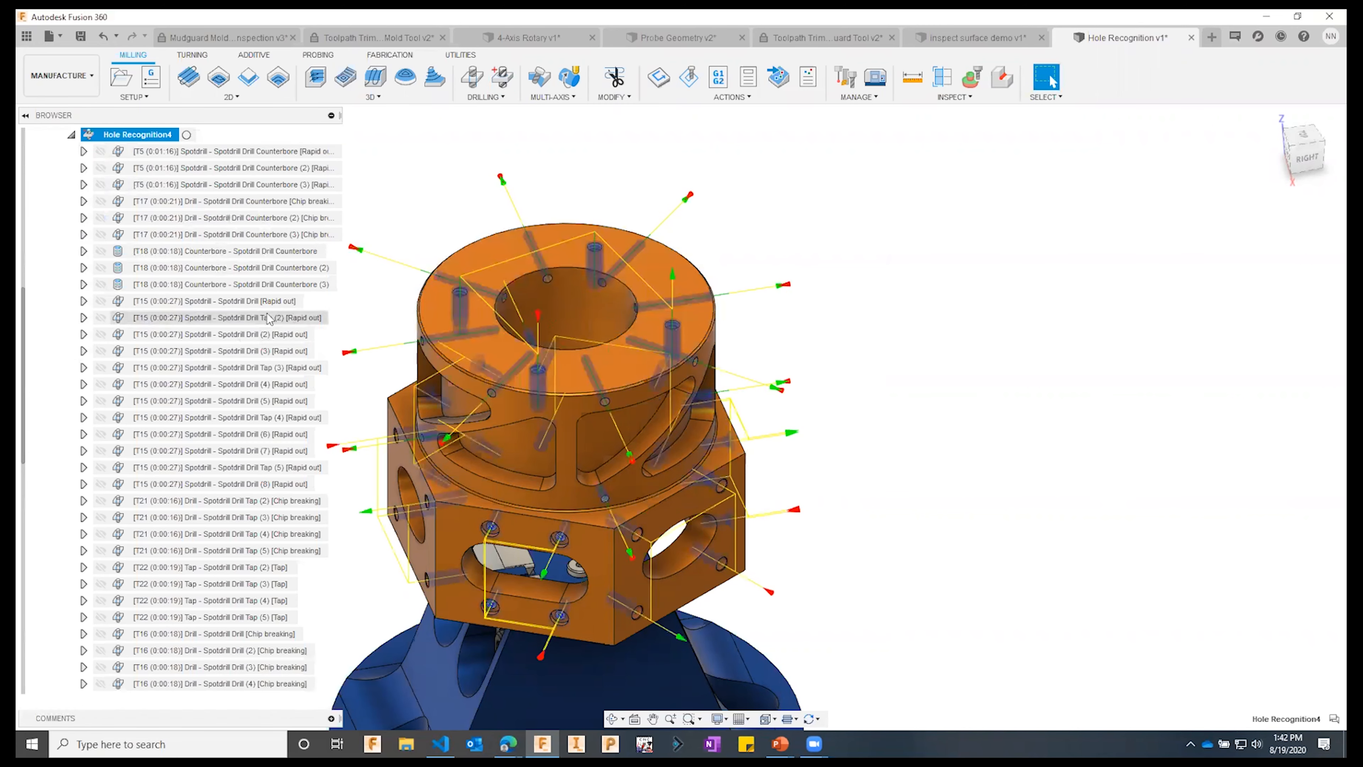
# - Simulate all of Setup1's operations with the stock displayed and start playback
pyautogui.scroll(3, 231, 376)
pyautogui.click(105, 184)
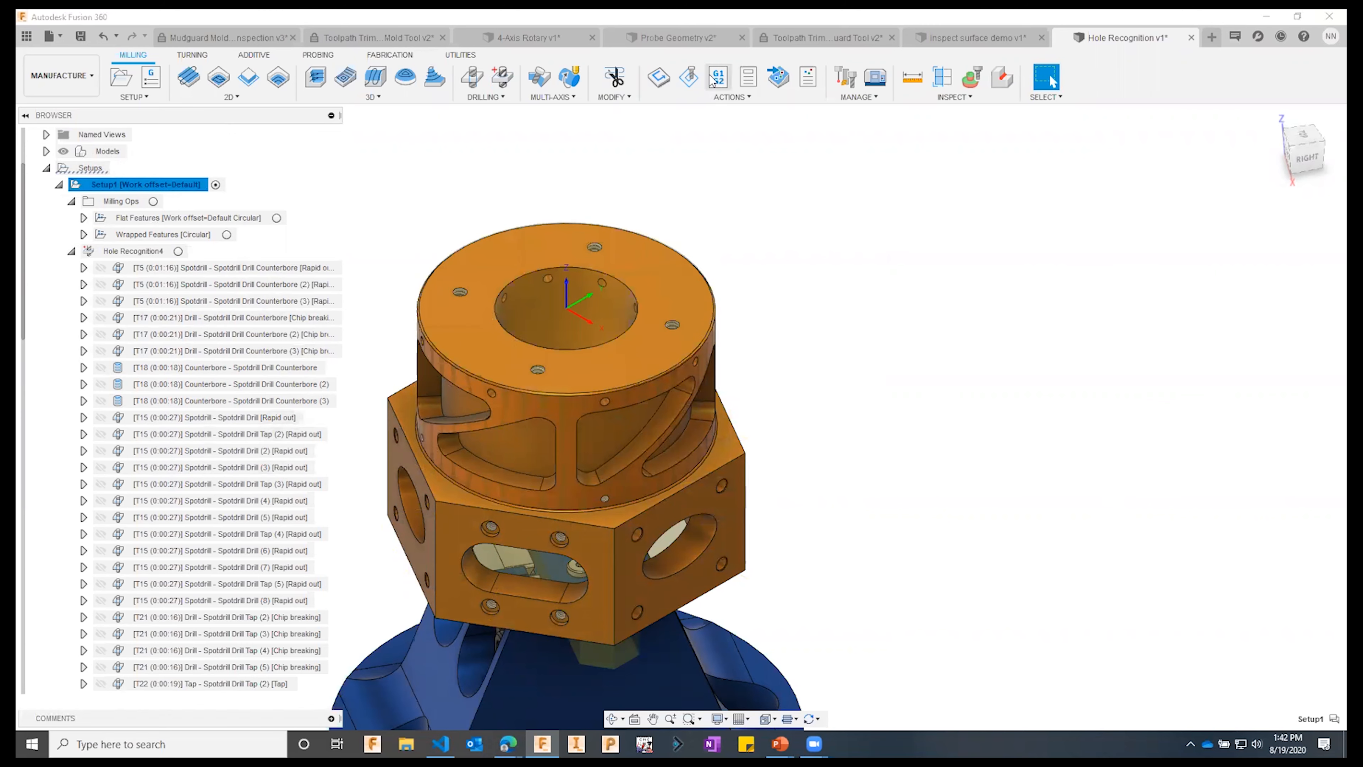
pyautogui.click(689, 77)
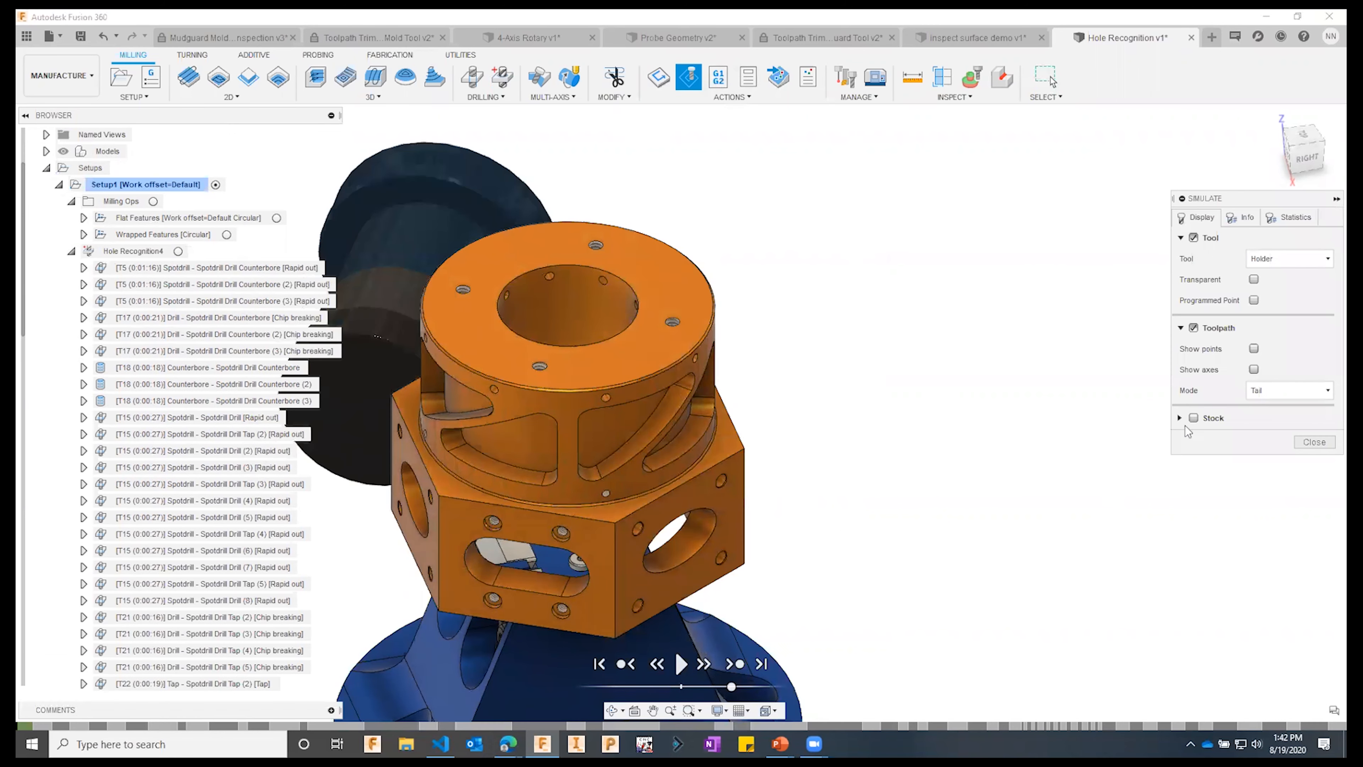
pyautogui.click(1194, 418)
pyautogui.click(680, 664)
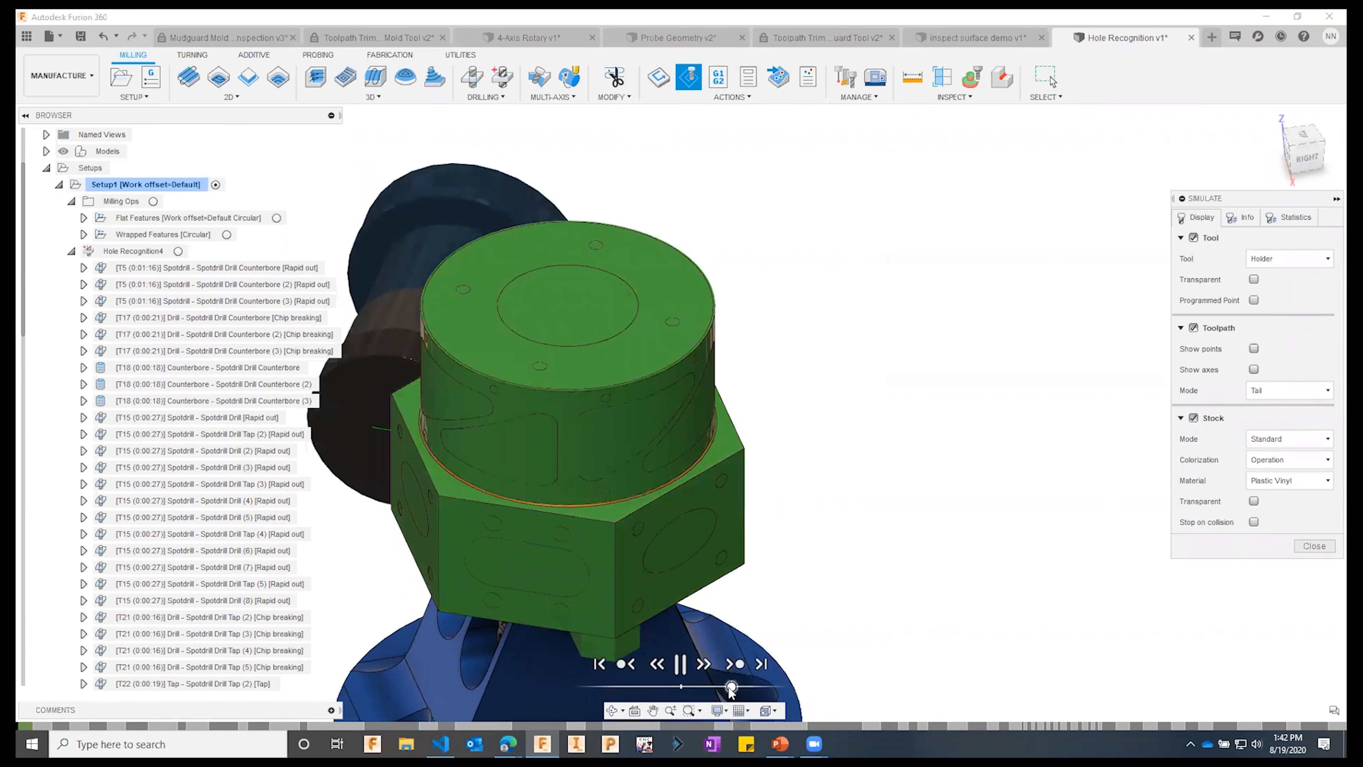
# - Watch the Setup1 stock simulation at varying playback speeds through the drilling operations, and close the simulation
pyautogui.moveTo(757, 688); pyautogui.dragTo(765, 688)
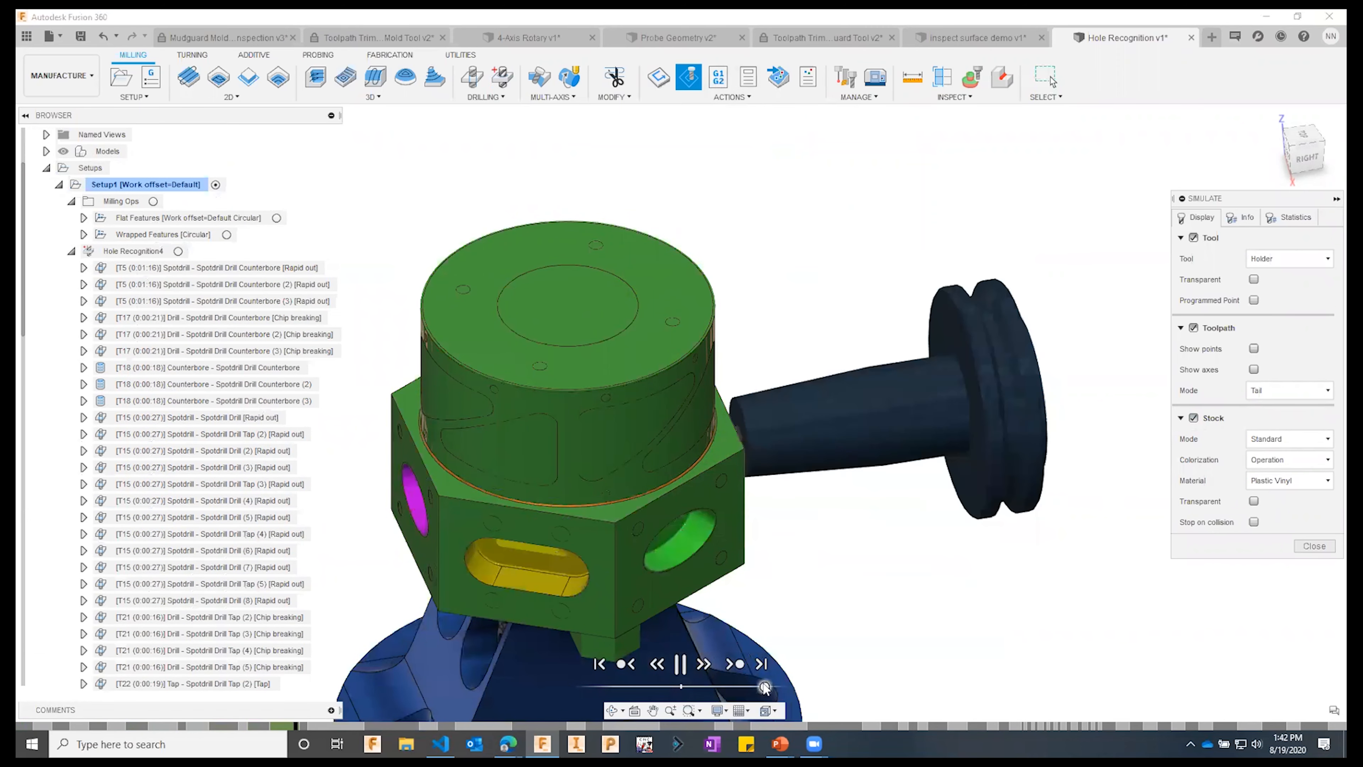
pyautogui.moveTo(759, 686); pyautogui.dragTo(756, 687)
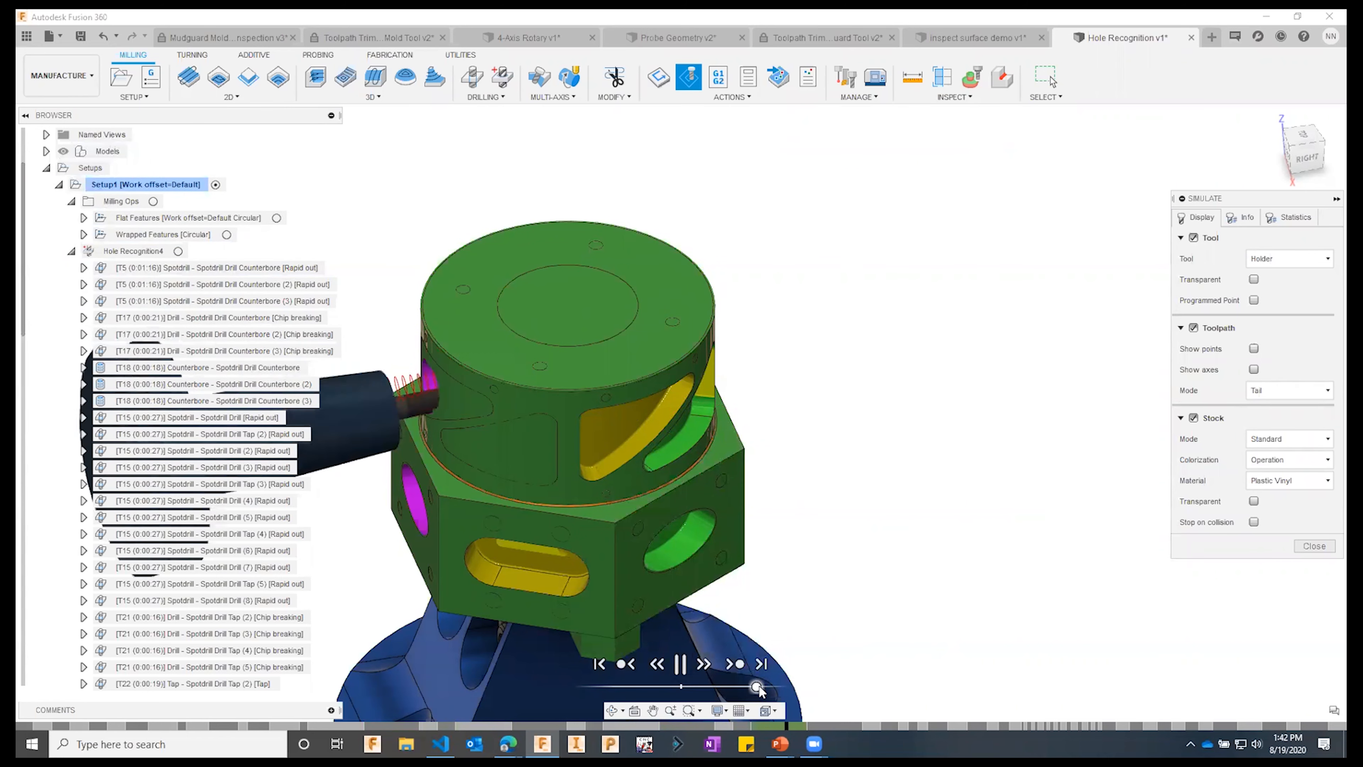
pyautogui.moveTo(763, 690); pyautogui.dragTo(730, 687)
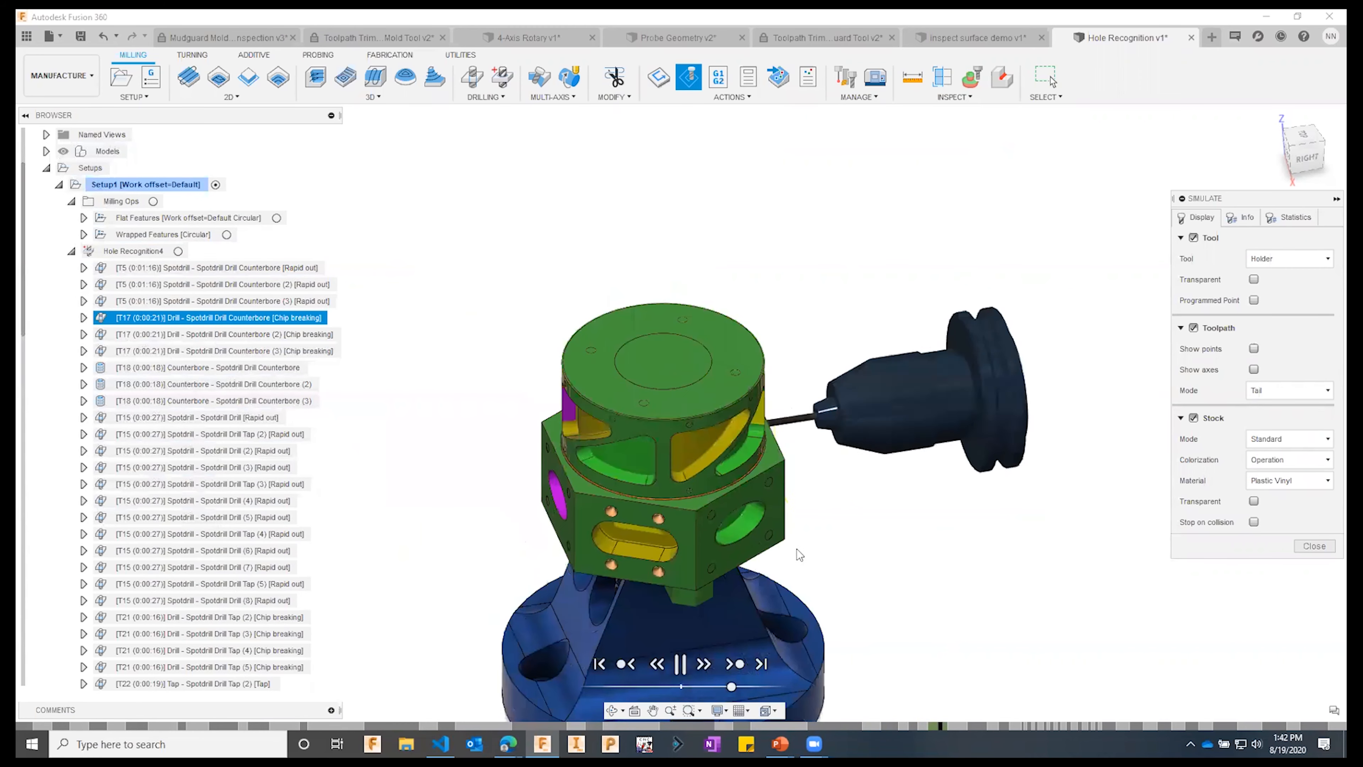
pyautogui.click(749, 687)
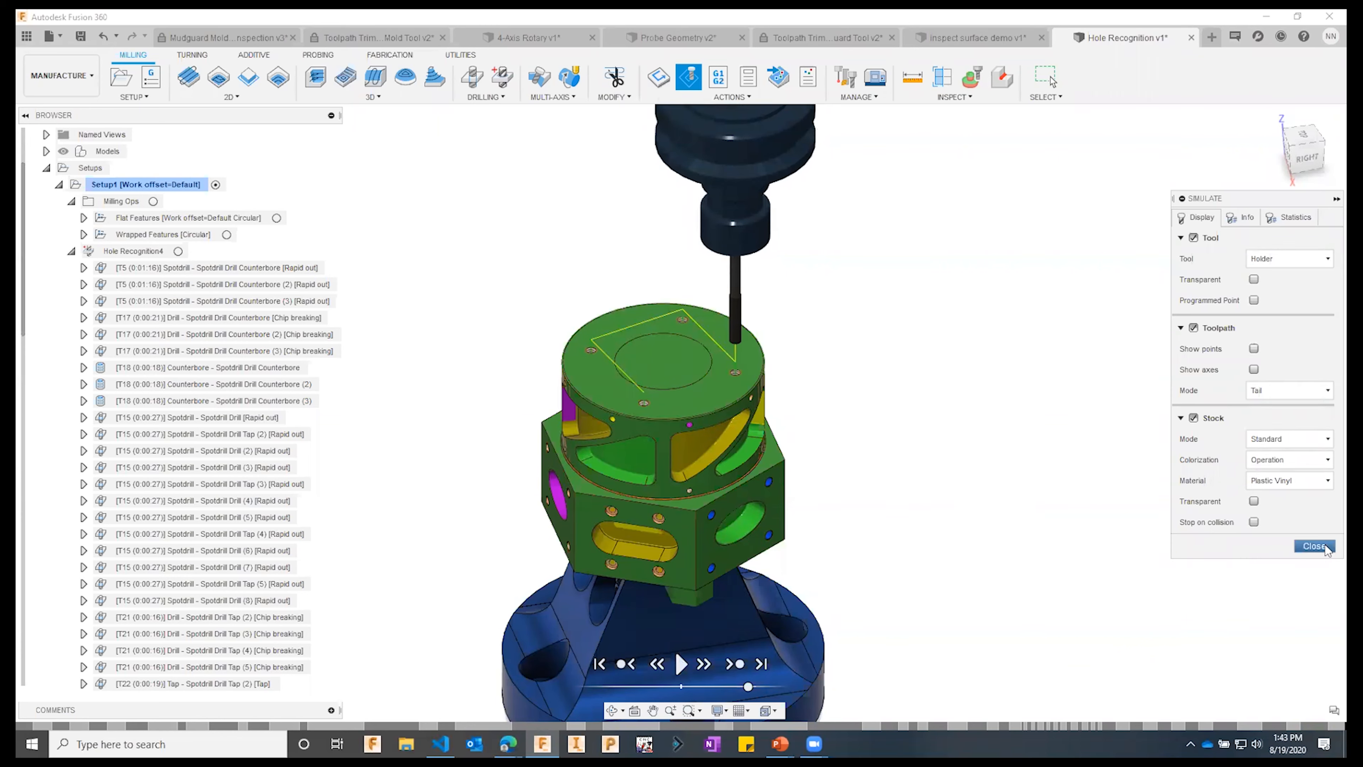
pyautogui.click(1314, 546)
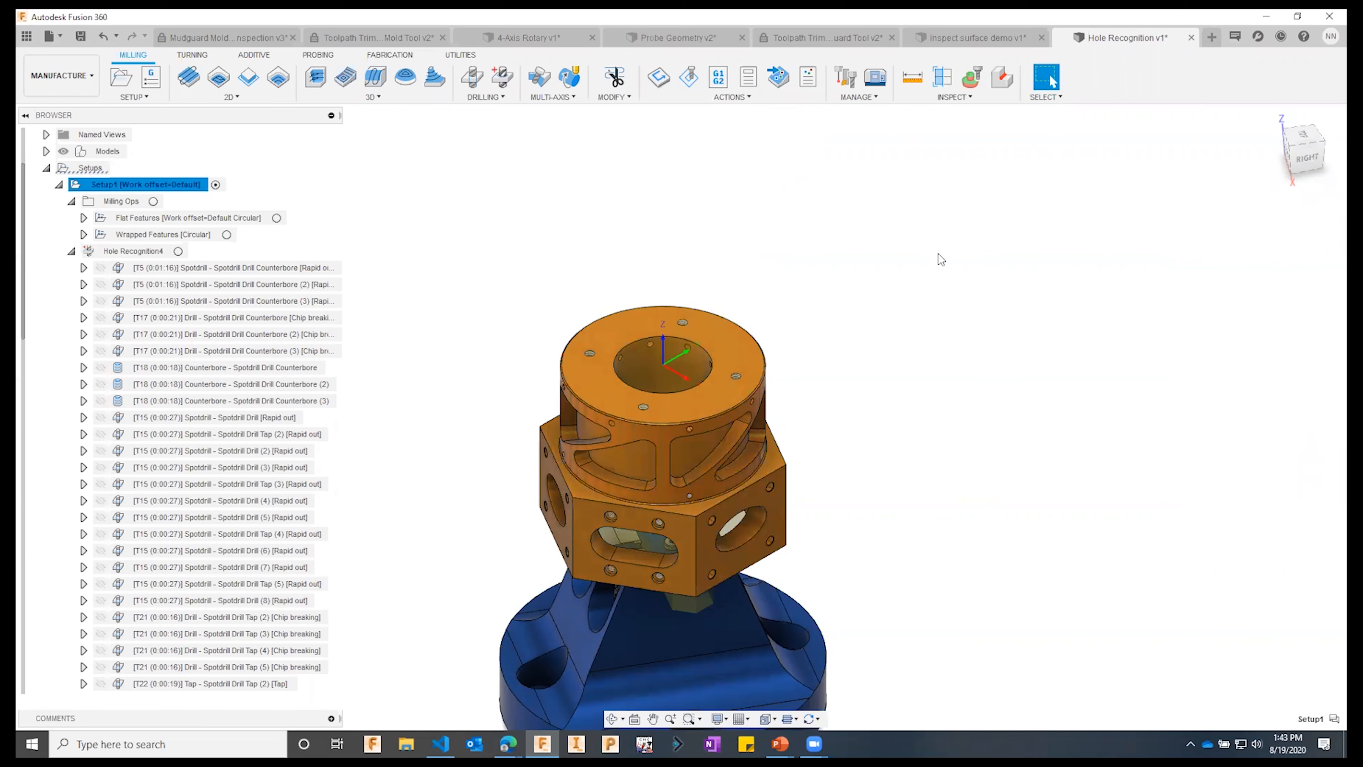
# - Switch to the Probe Geometry document, check the probing commands, and inspect the Face2 (2) and Circular1 (2) toolpaths in Setup1 (2)
pyautogui.click(672, 43)
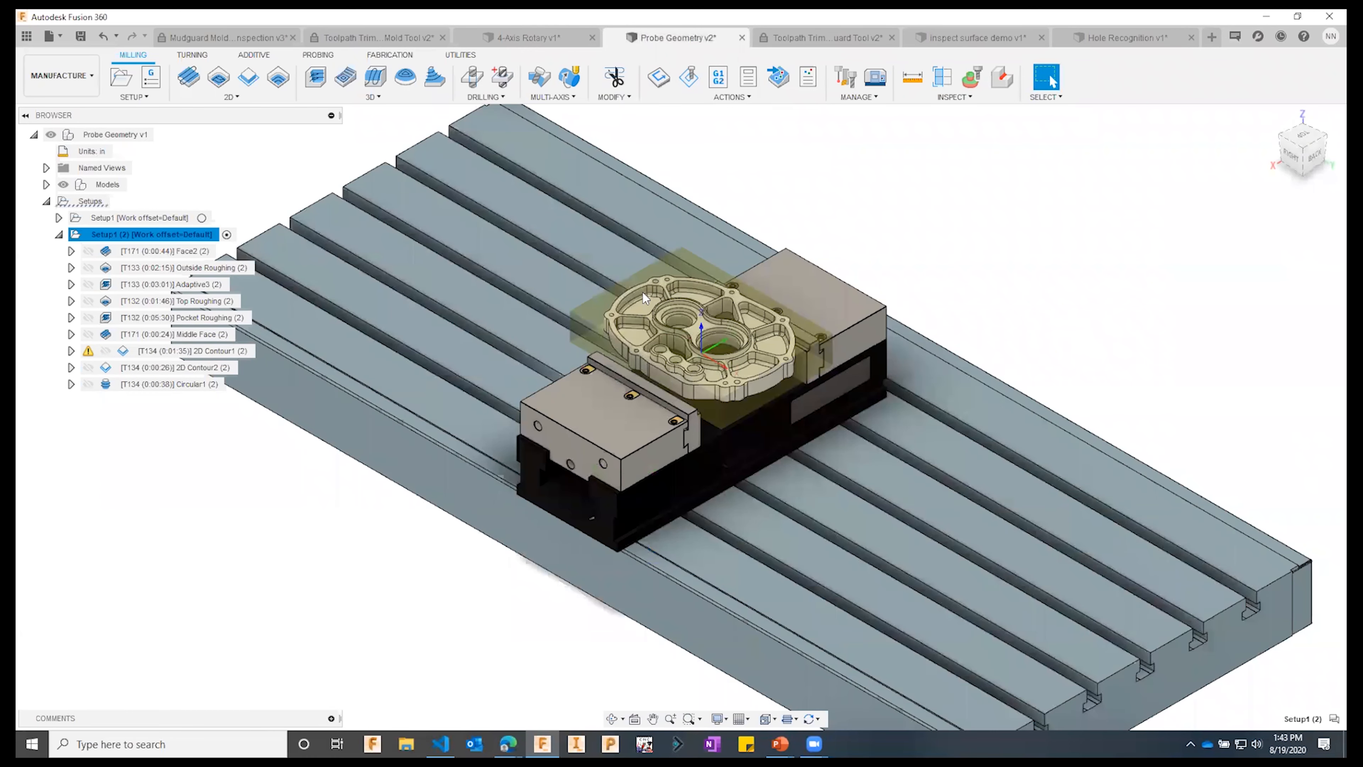
pyautogui.scroll(4, 643, 293)
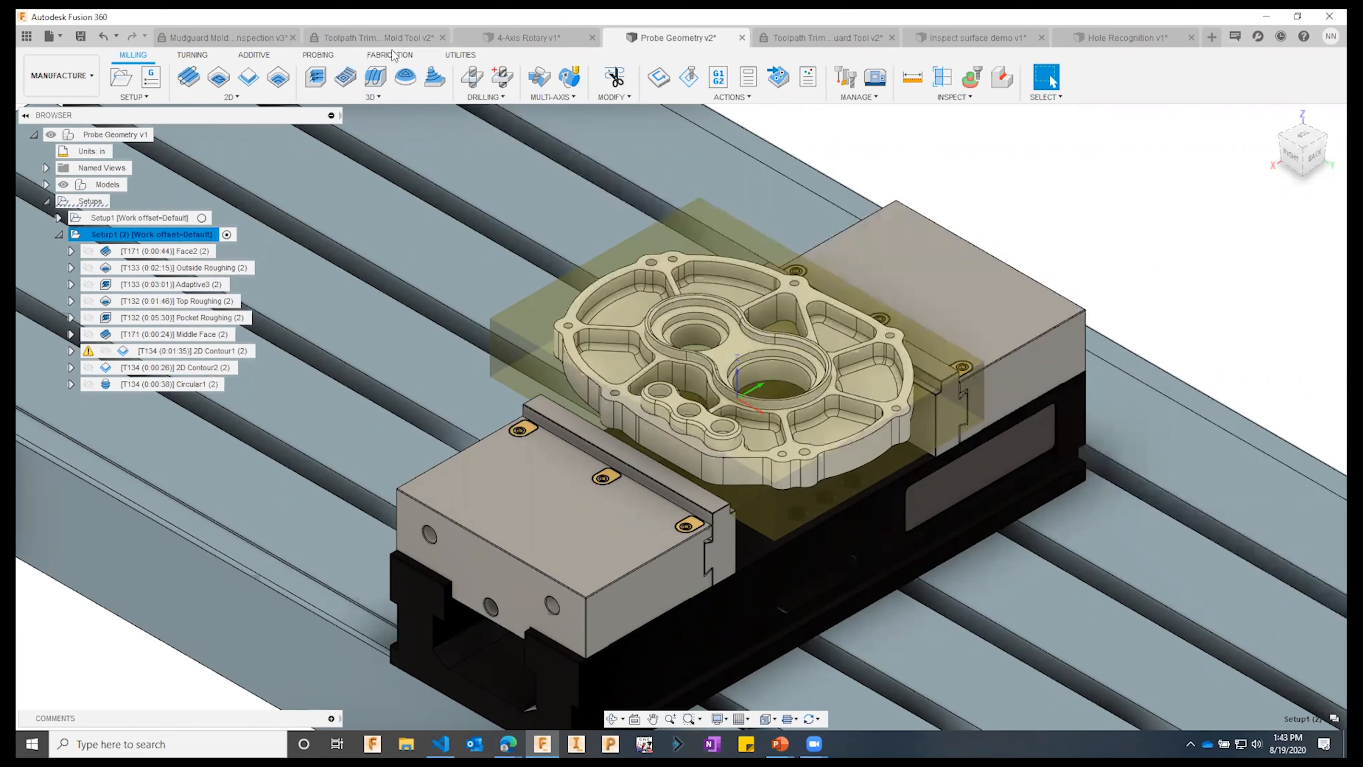
pyautogui.click(325, 57)
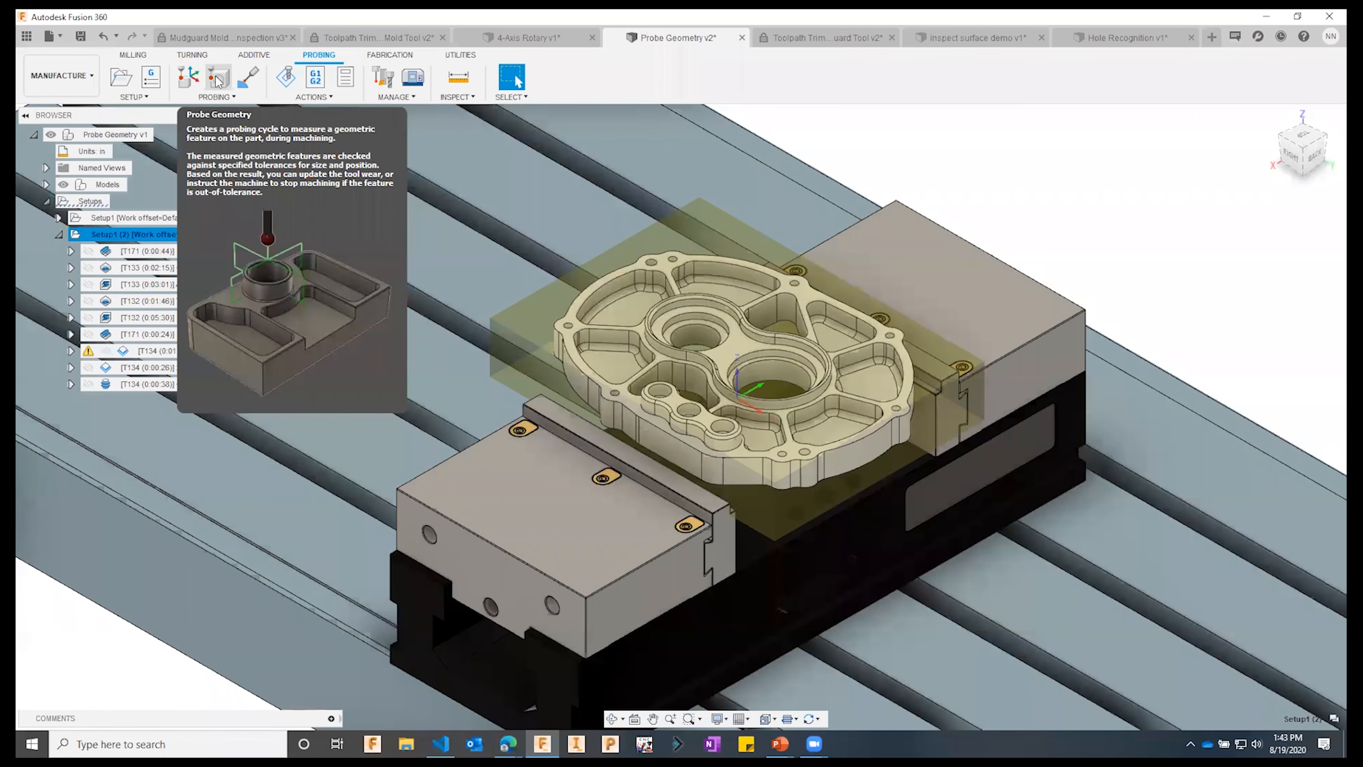
pyautogui.click(169, 252)
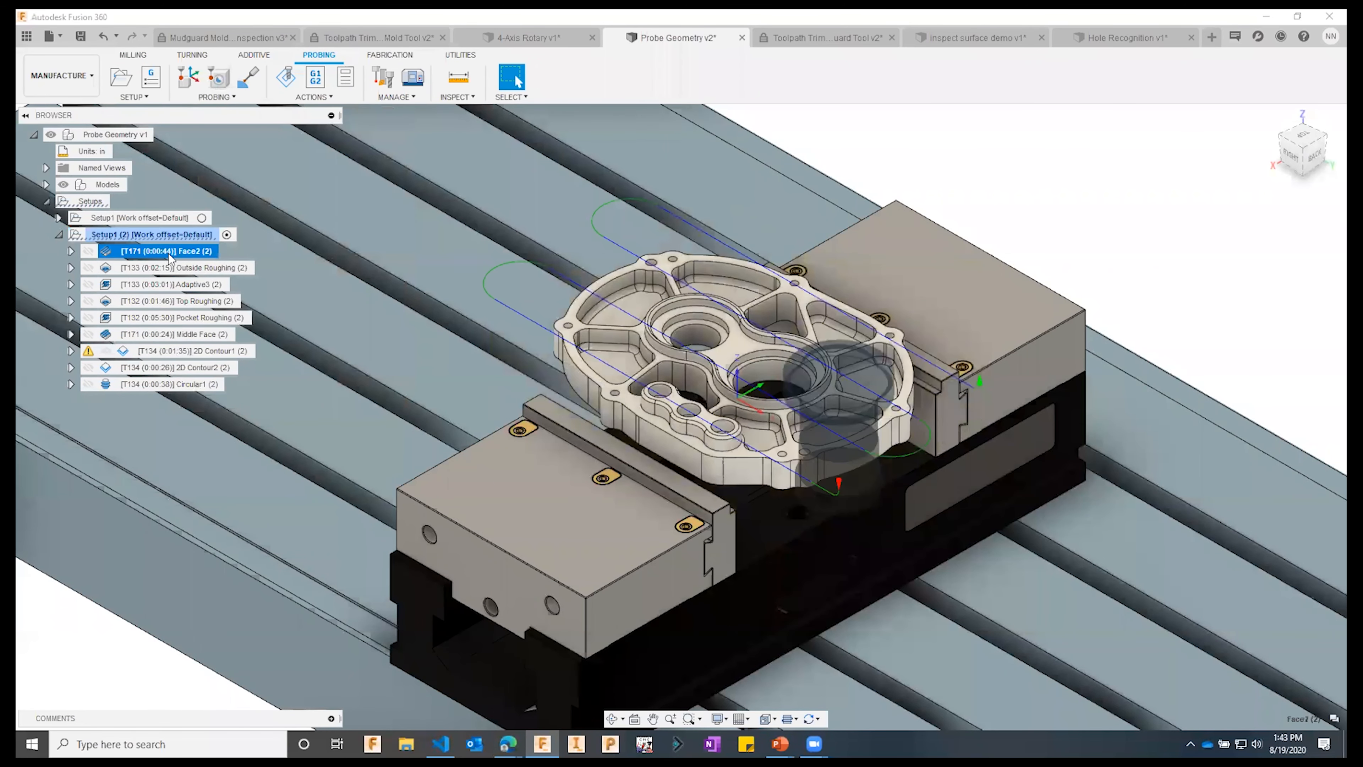
pyautogui.click(165, 384)
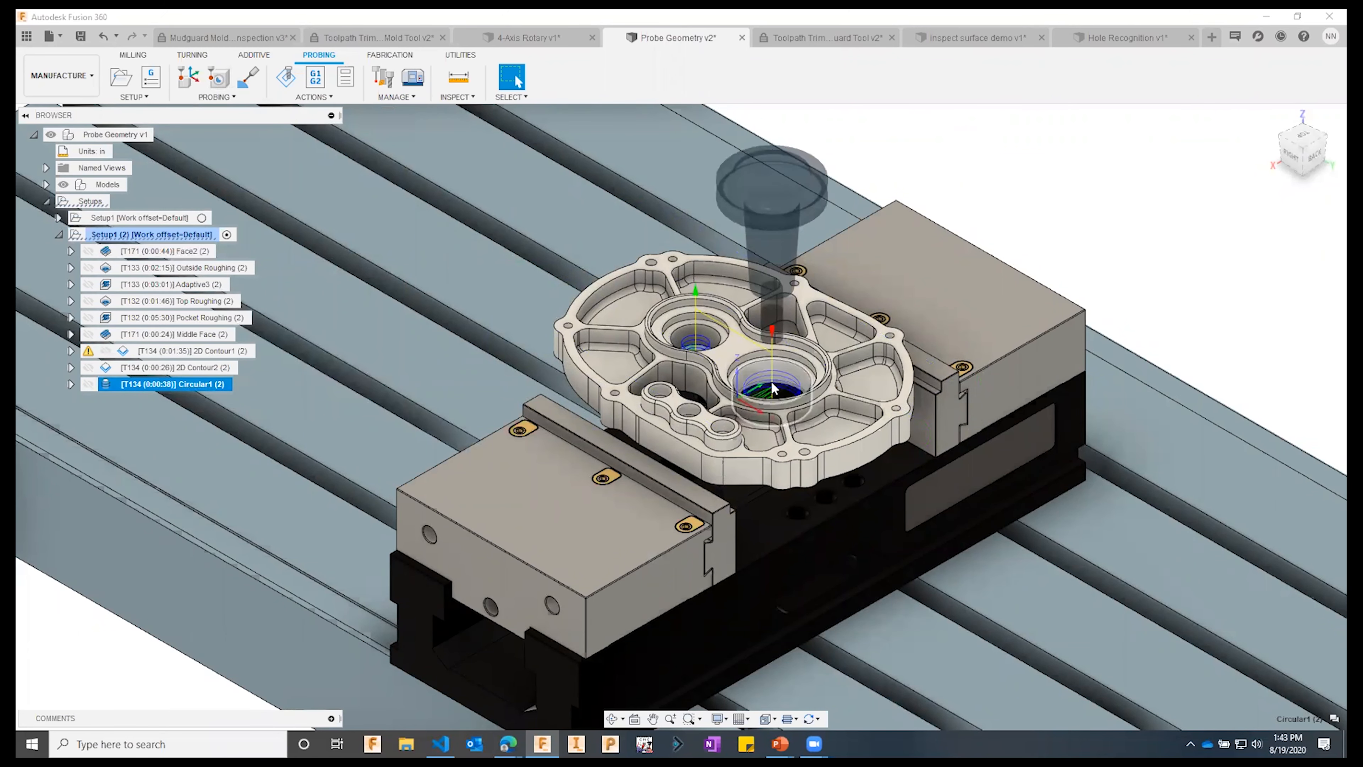
pyautogui.scroll(5, 783, 371)
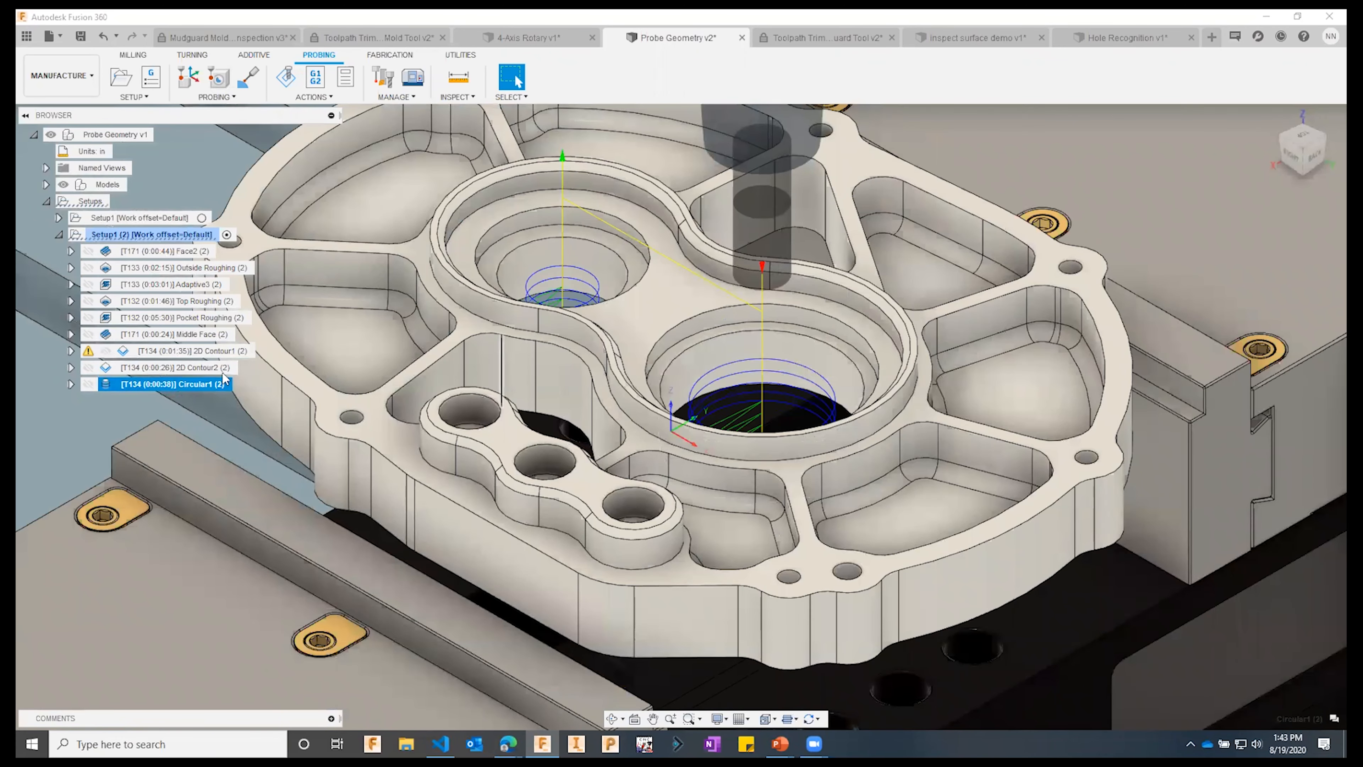
# - Open the Circular1 (2) operation's settings, examine its Compensation Type under Passes, and close them without changes
pyautogui.rightClick(129, 384)
pyautogui.click(153, 19)
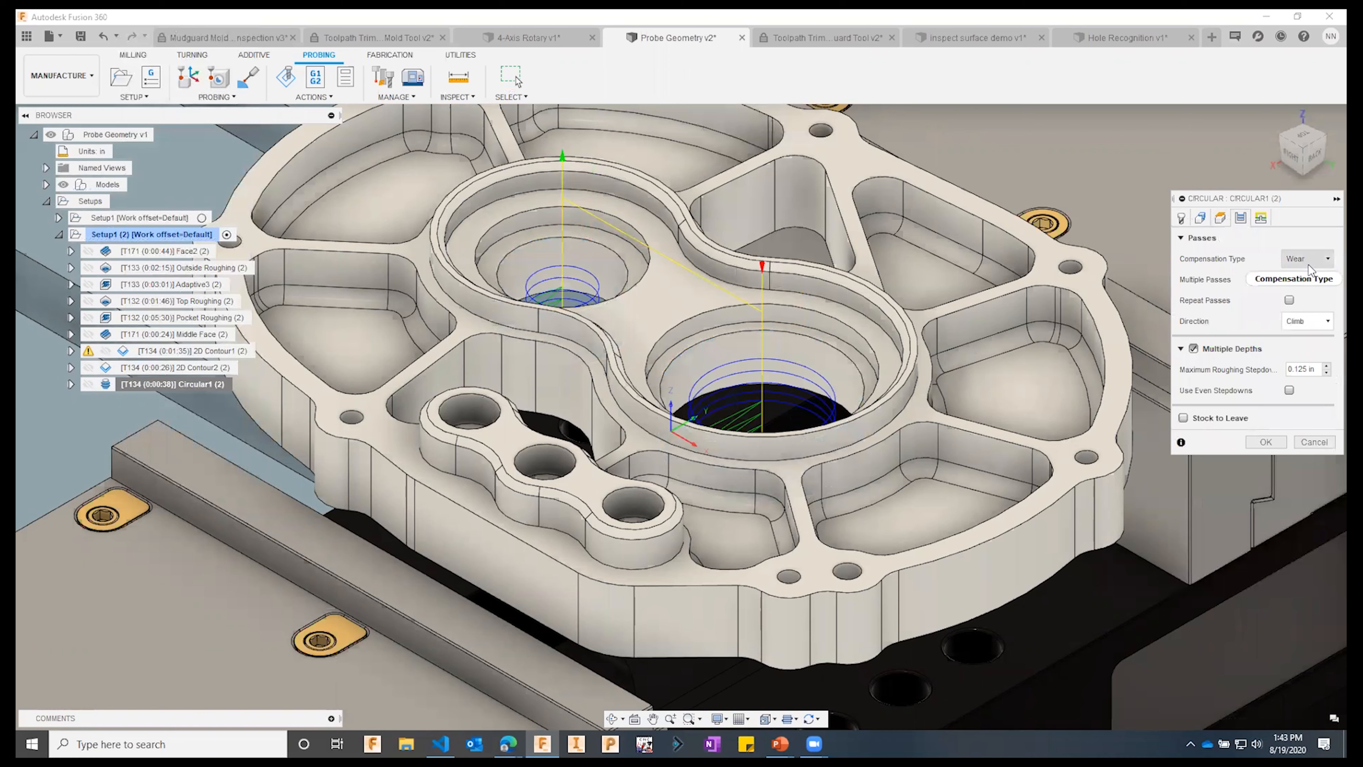
pyautogui.moveTo(1311, 270)
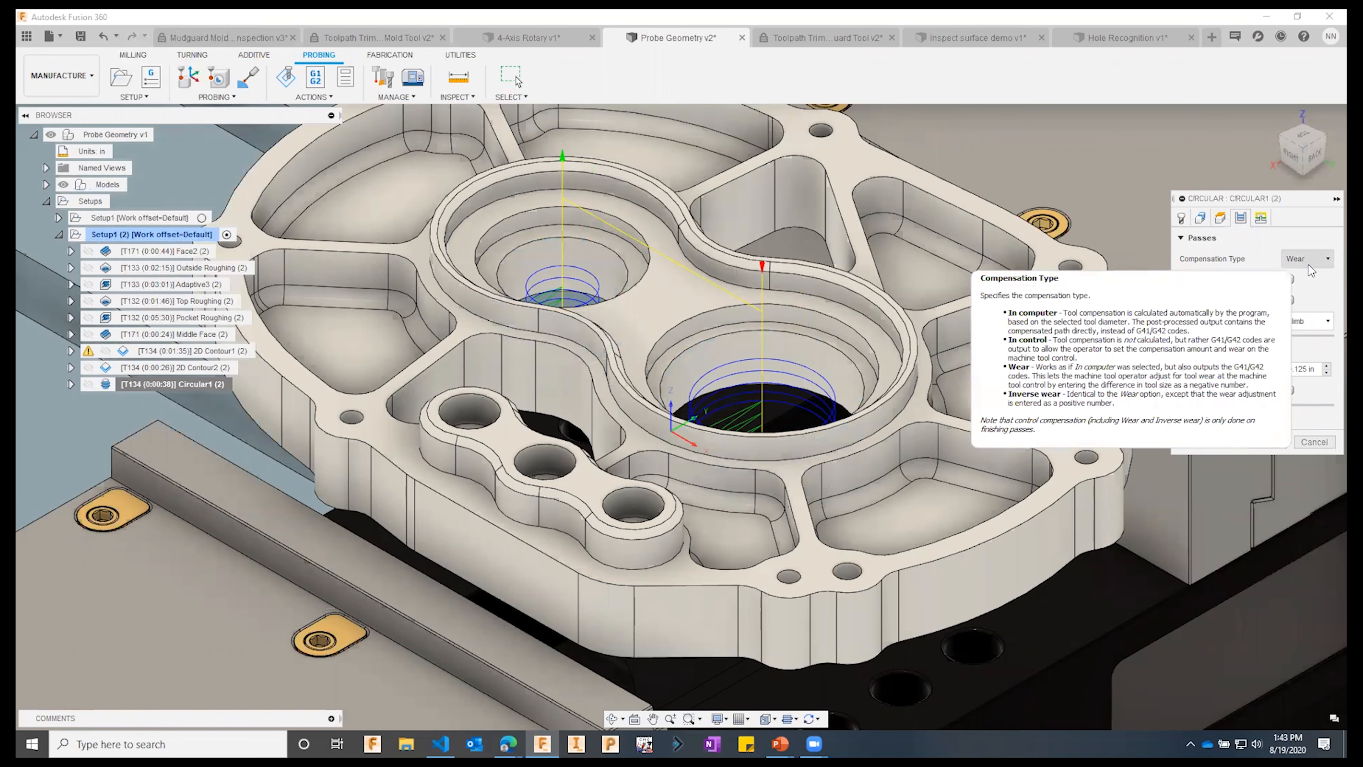
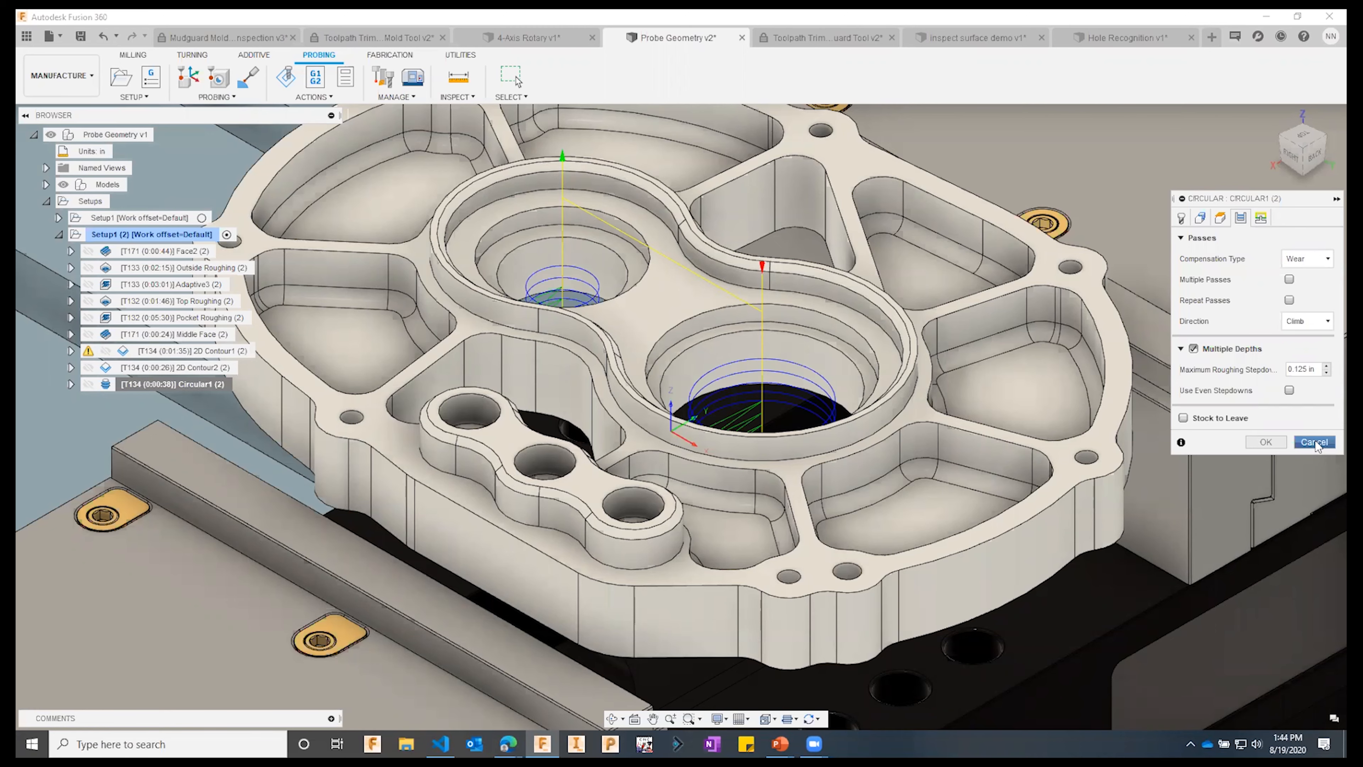
pyautogui.click(1315, 442)
# - Start a Probe Geometry operation after Circular1 (2) and select the large central bore's cylindrical face as the probe surface
pyautogui.click(131, 386)
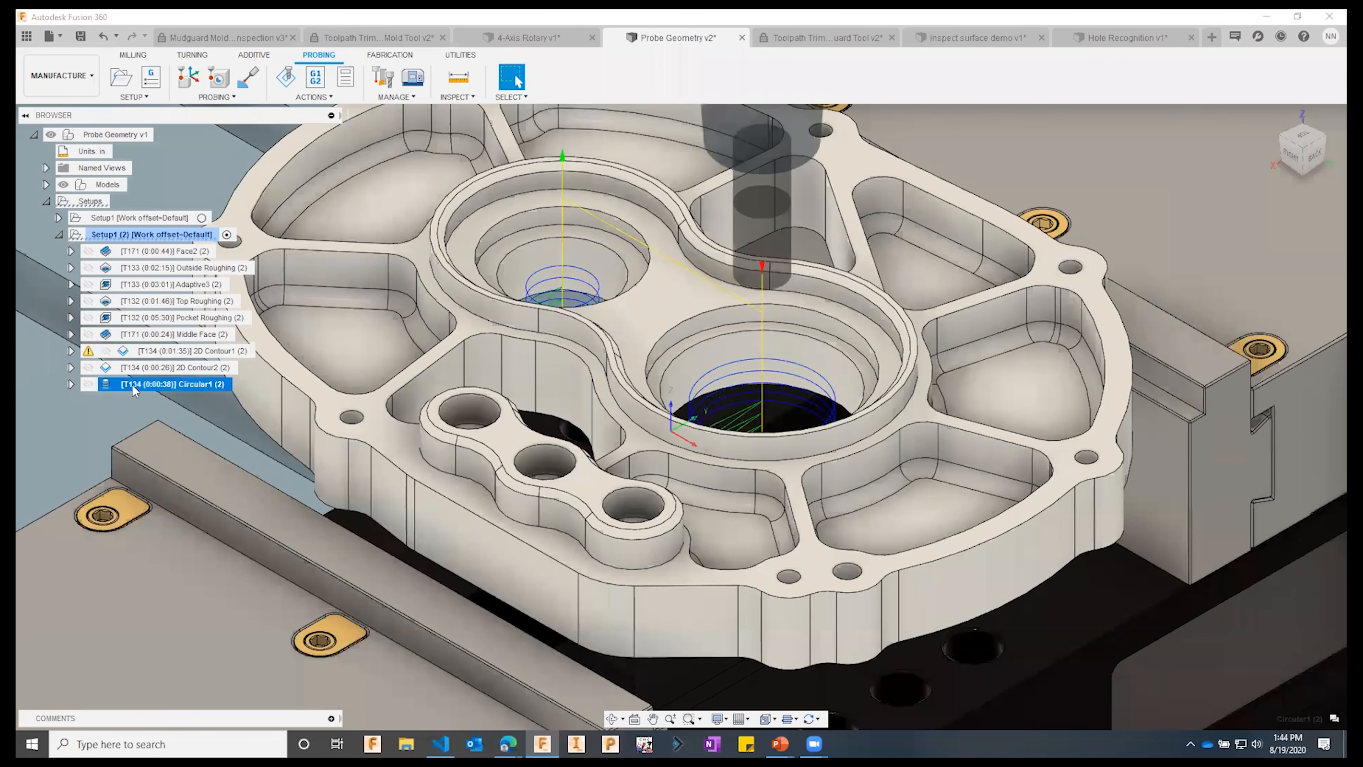
pyautogui.click(218, 77)
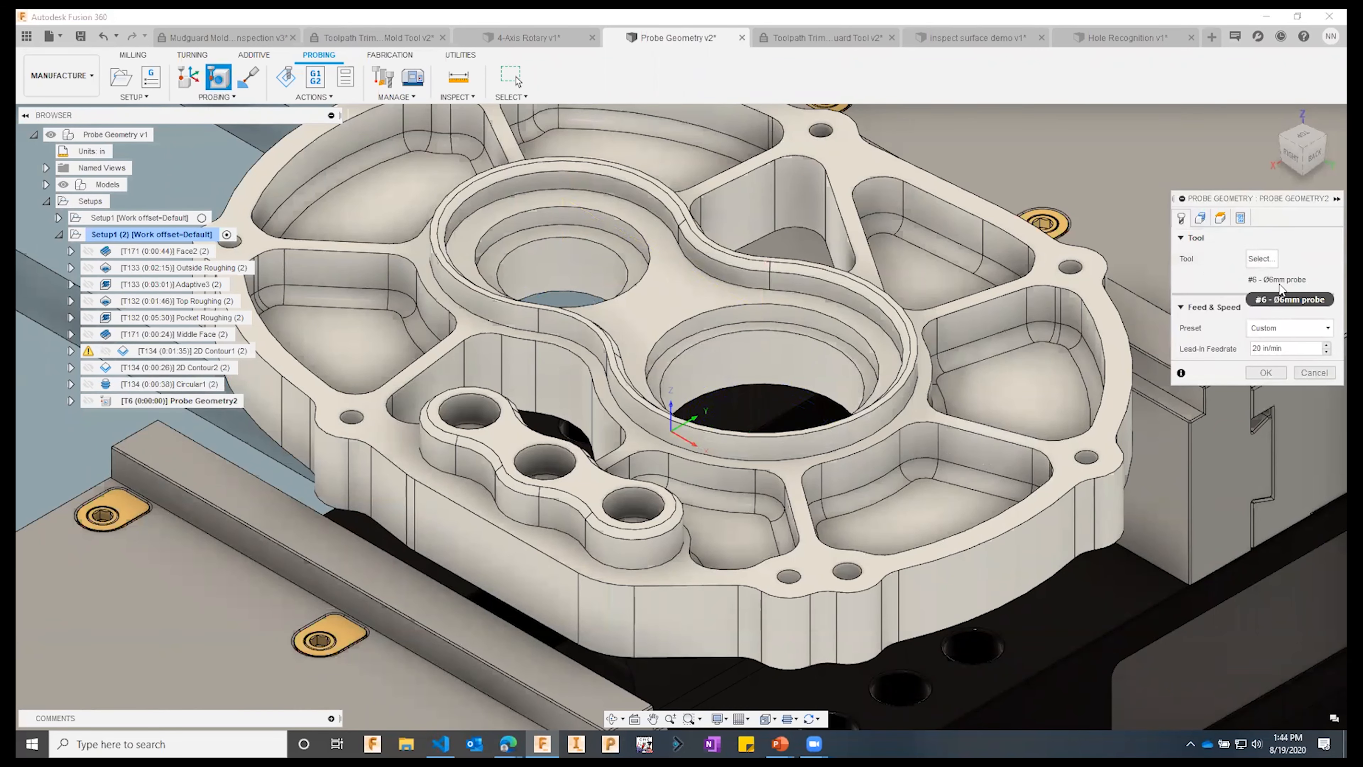
pyautogui.click(1201, 218)
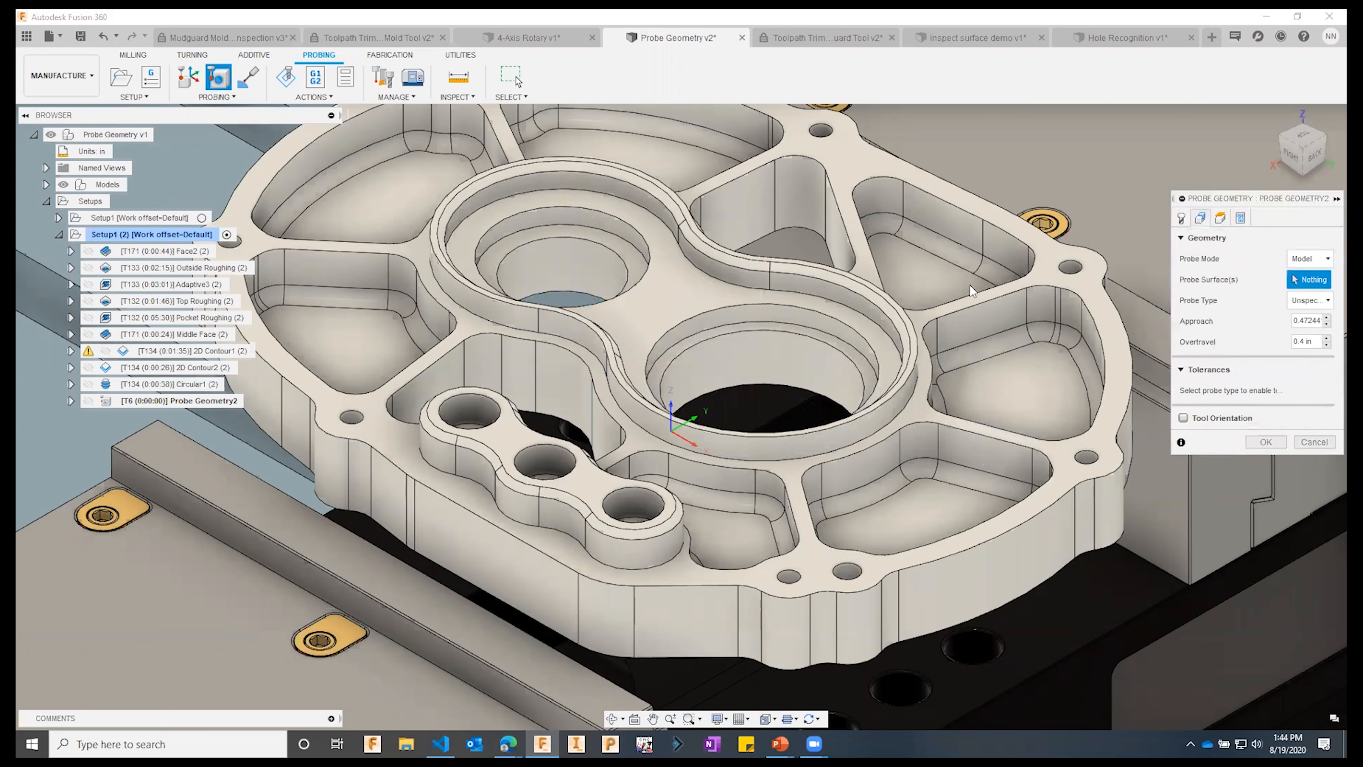
pyautogui.click(757, 347)
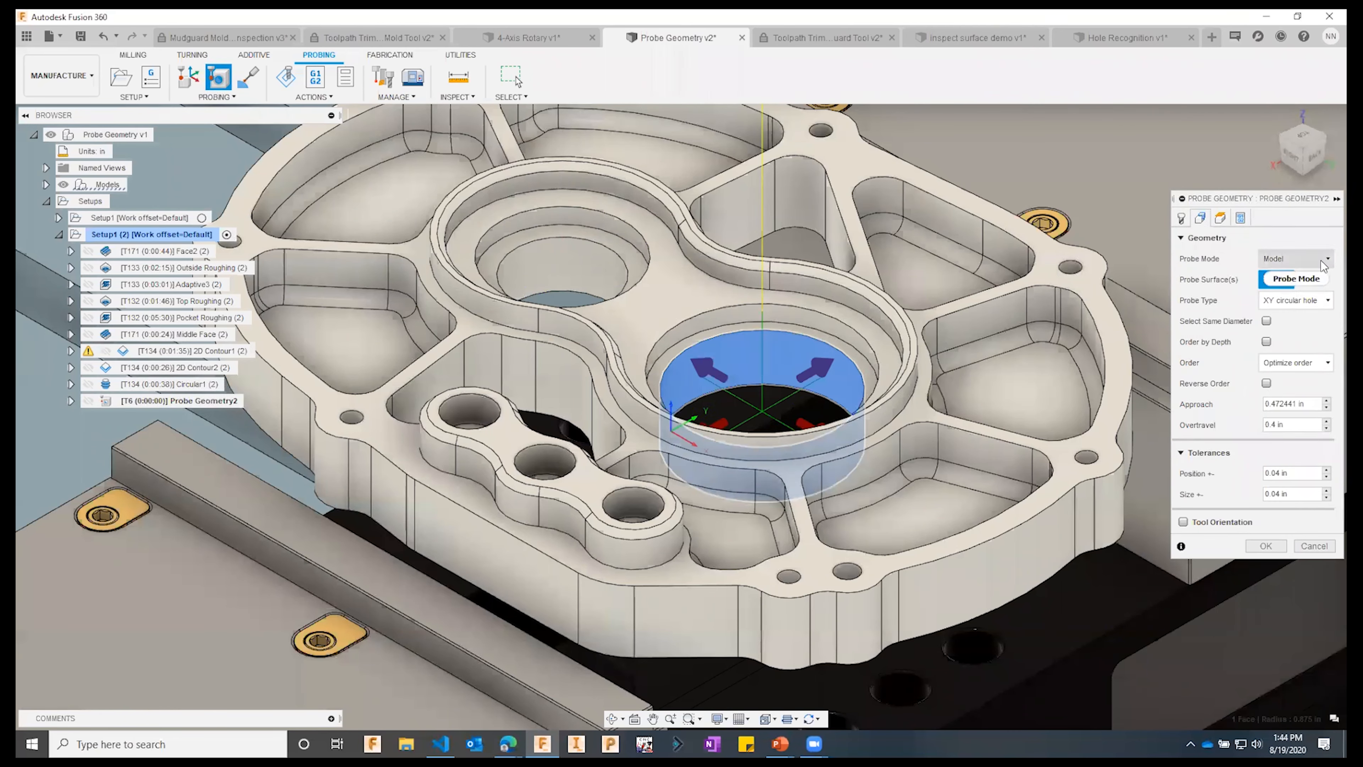
# - Set the probing operation's position and size tolerances both to .005
pyautogui.click(1281, 472)
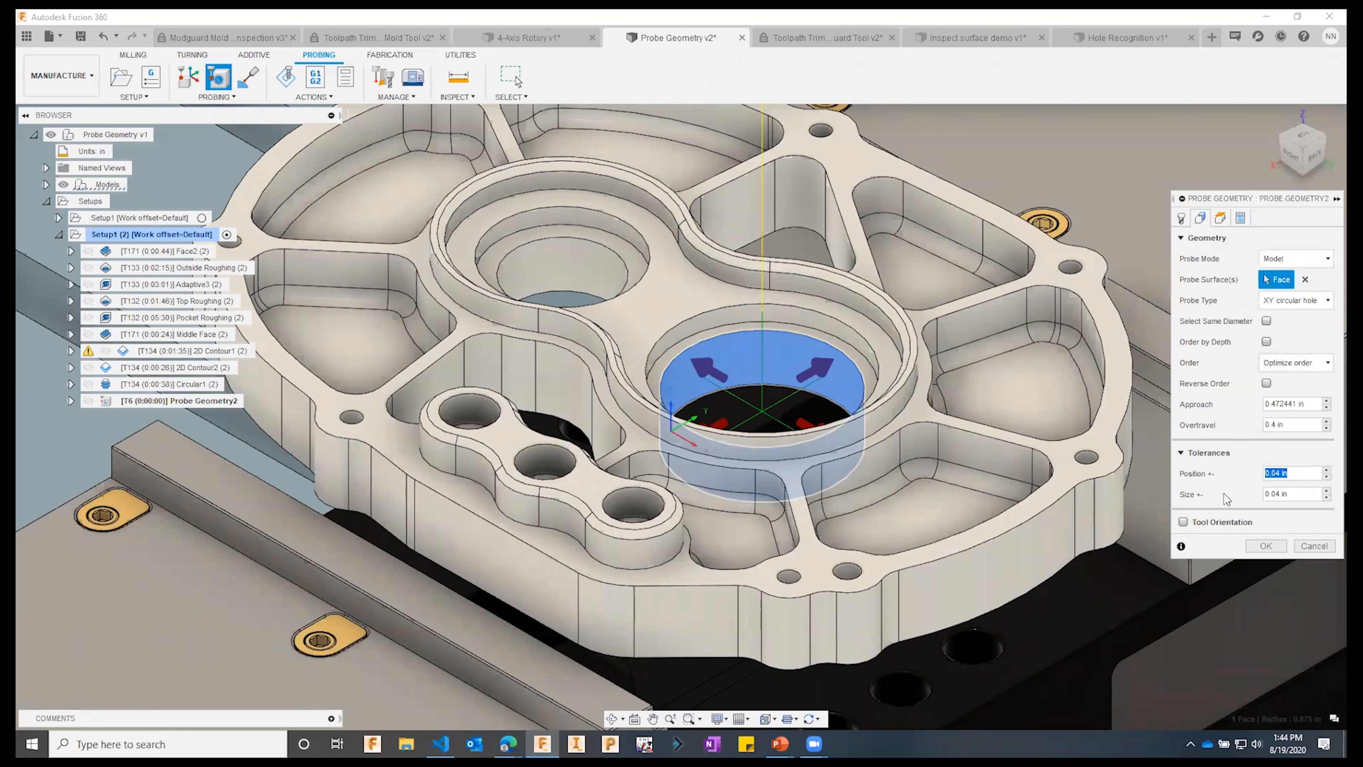
pyautogui.write('.05')
pyautogui.press('Tab')
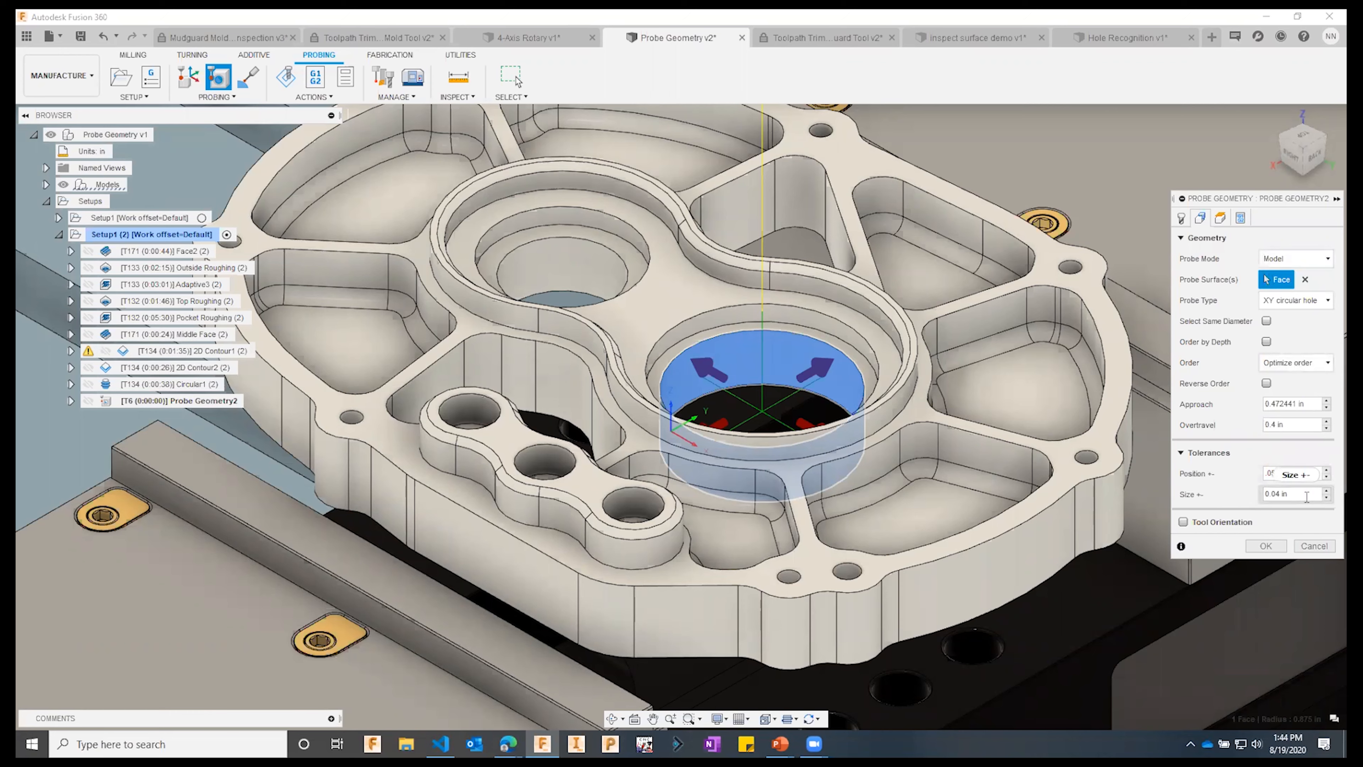
pyautogui.write('.05')
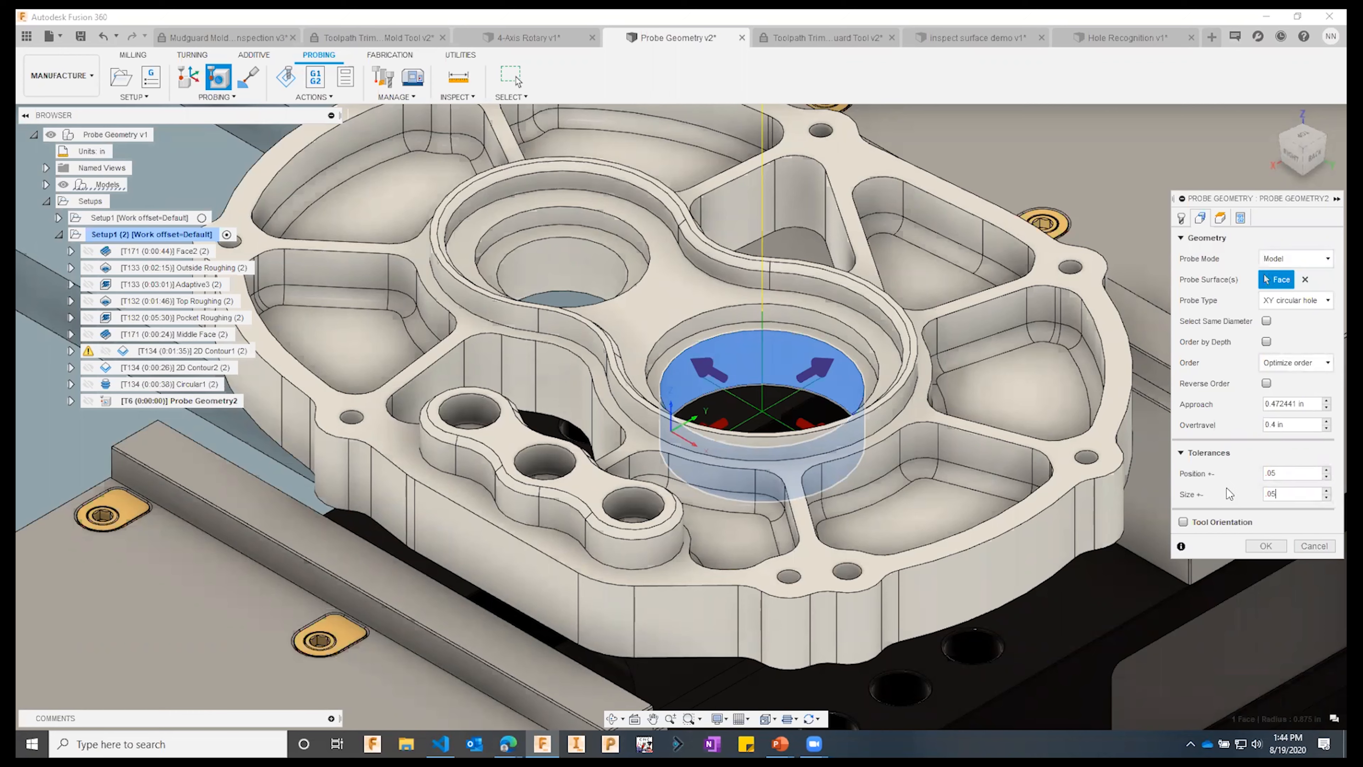
pyautogui.press('BackSpace')
pyautogui.press('BackSpace')
pyautogui.write('005')
pyautogui.scroll(-5, 783, 553)
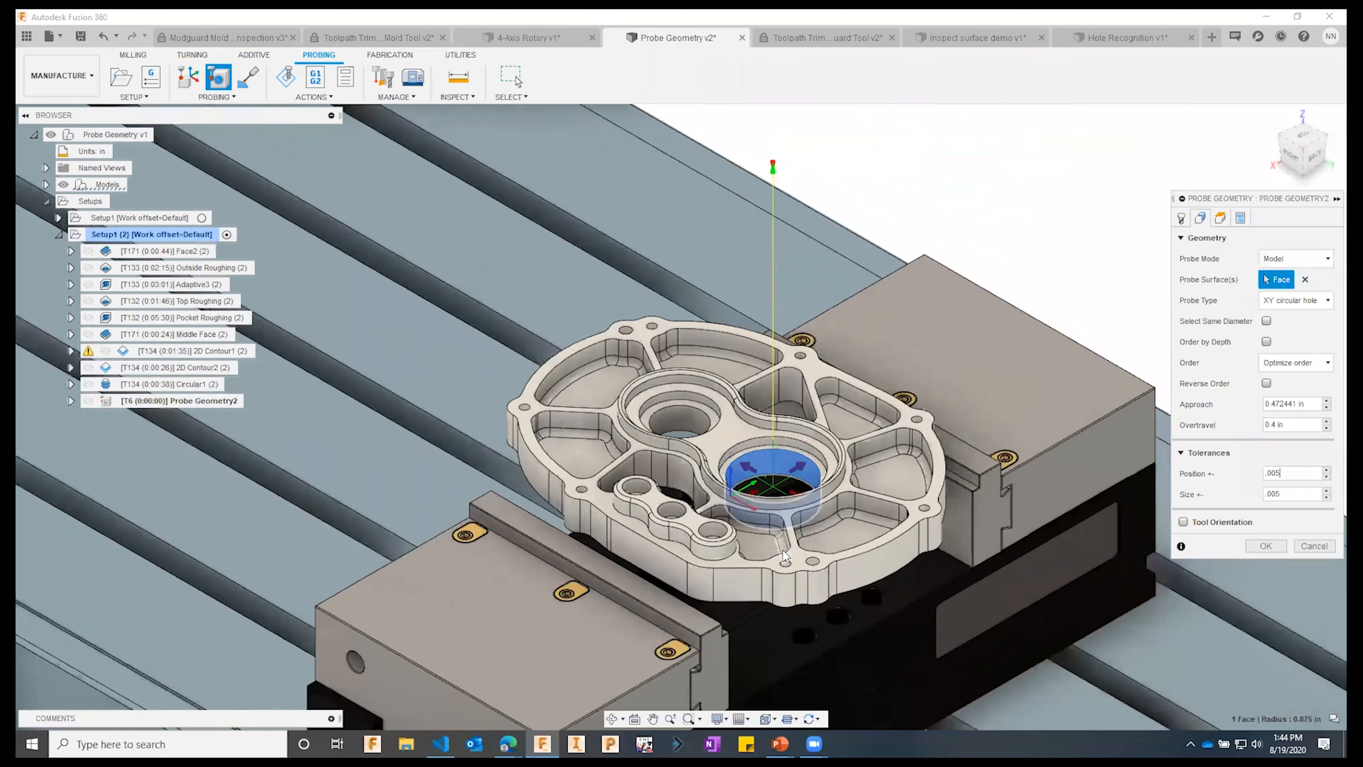
pyautogui.scroll(5, 782, 550)
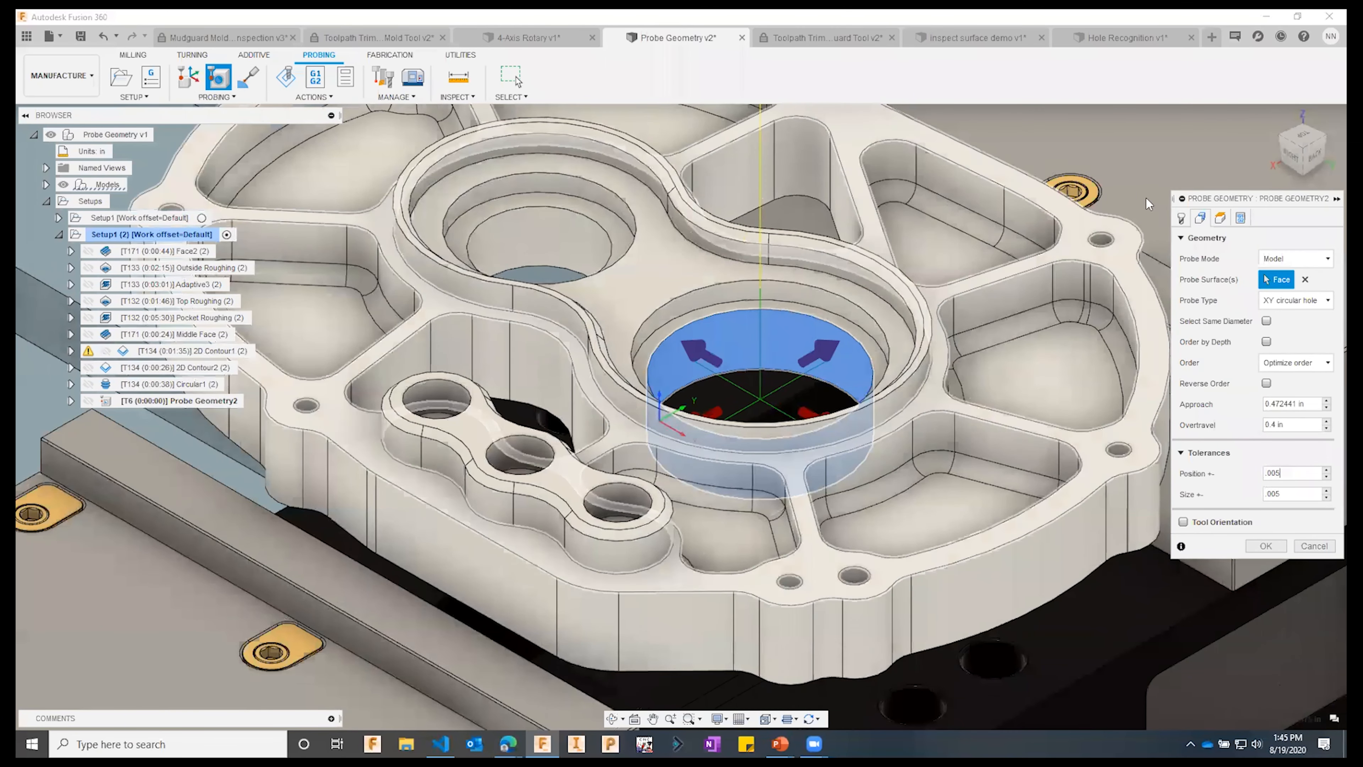
# - Try the Out of Position and Wrong Size actions with Stop with message, turning each one off again
pyautogui.click(1244, 219)
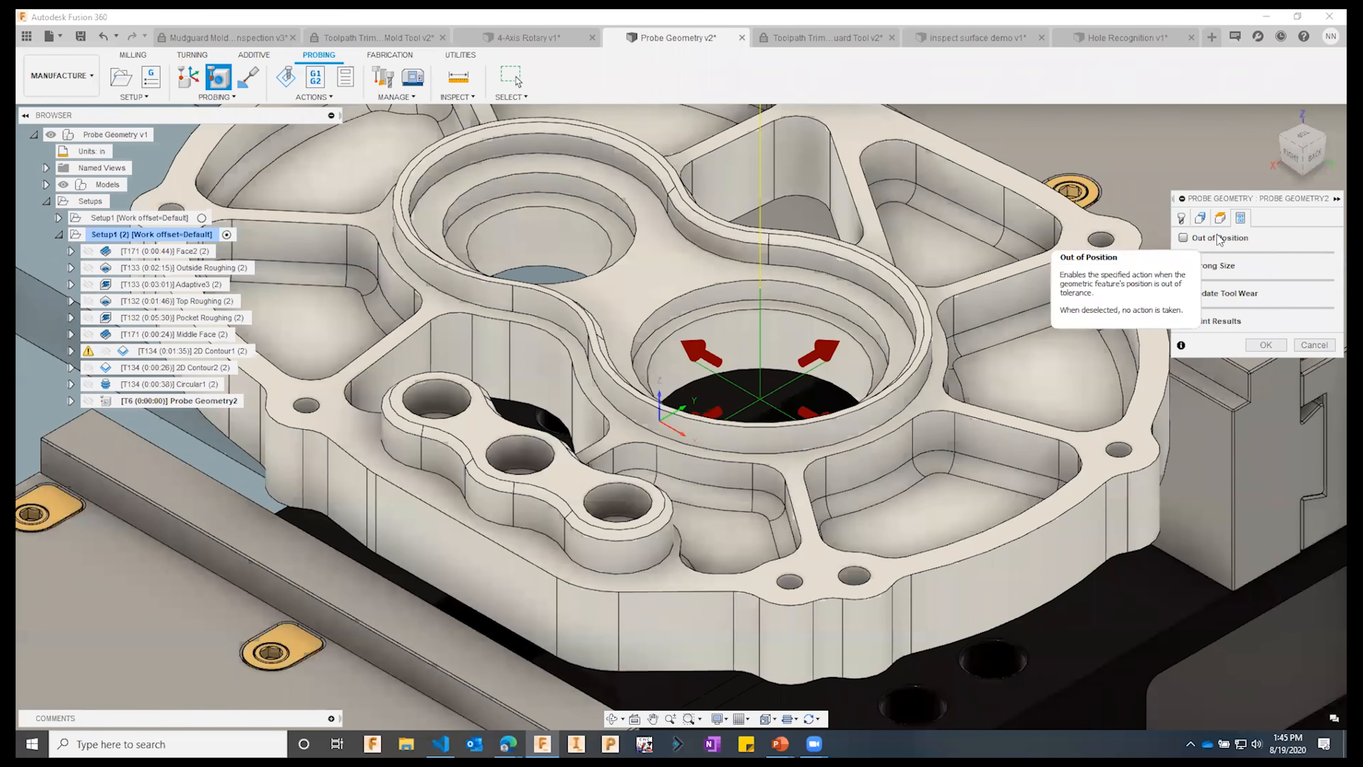
pyautogui.click(1194, 243)
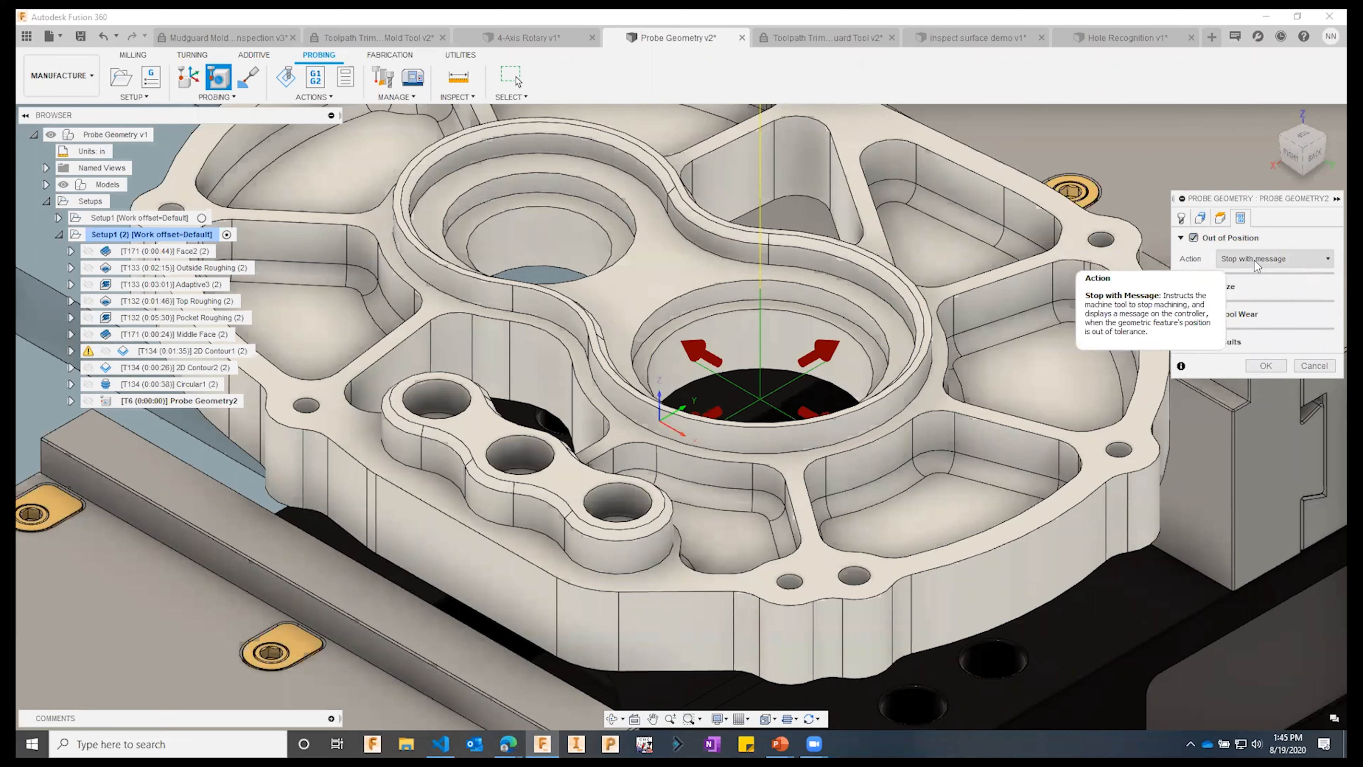
pyautogui.click(1194, 238)
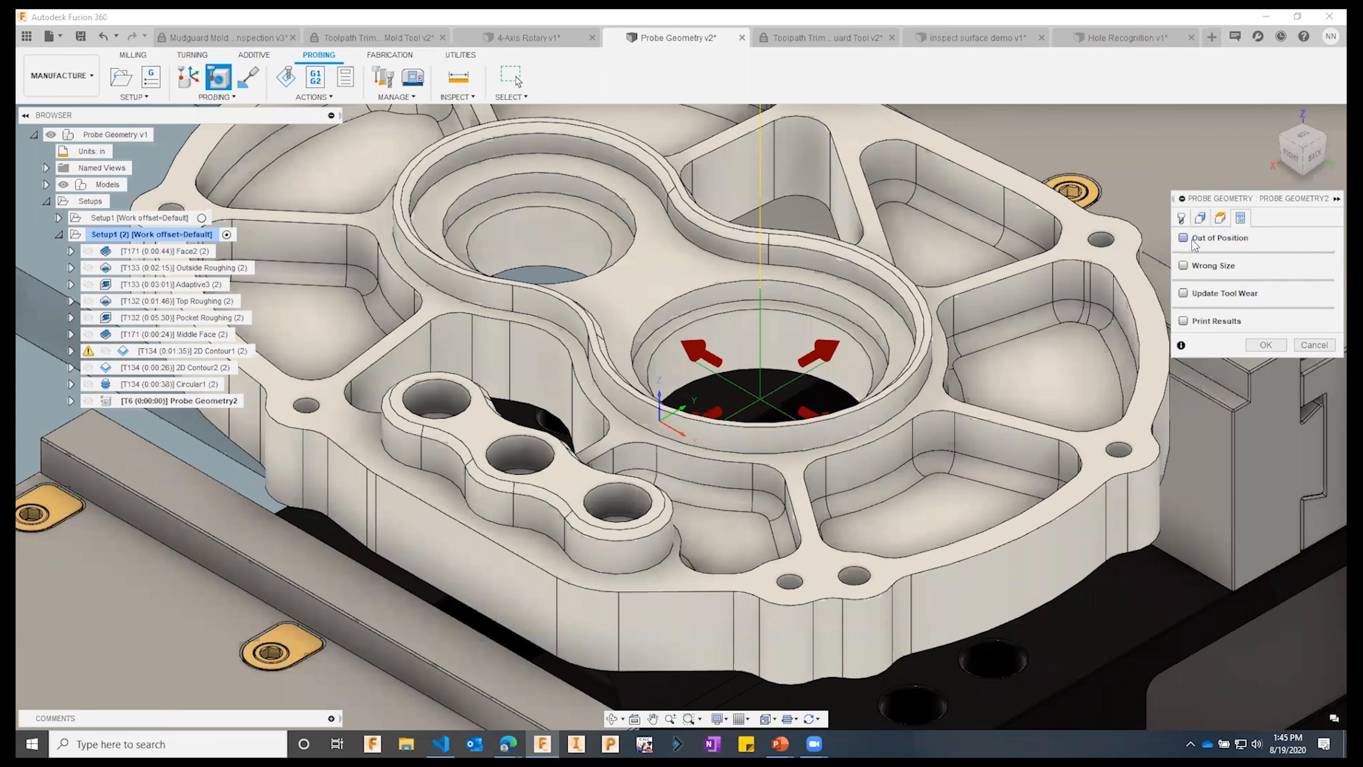
pyautogui.click(1184, 266)
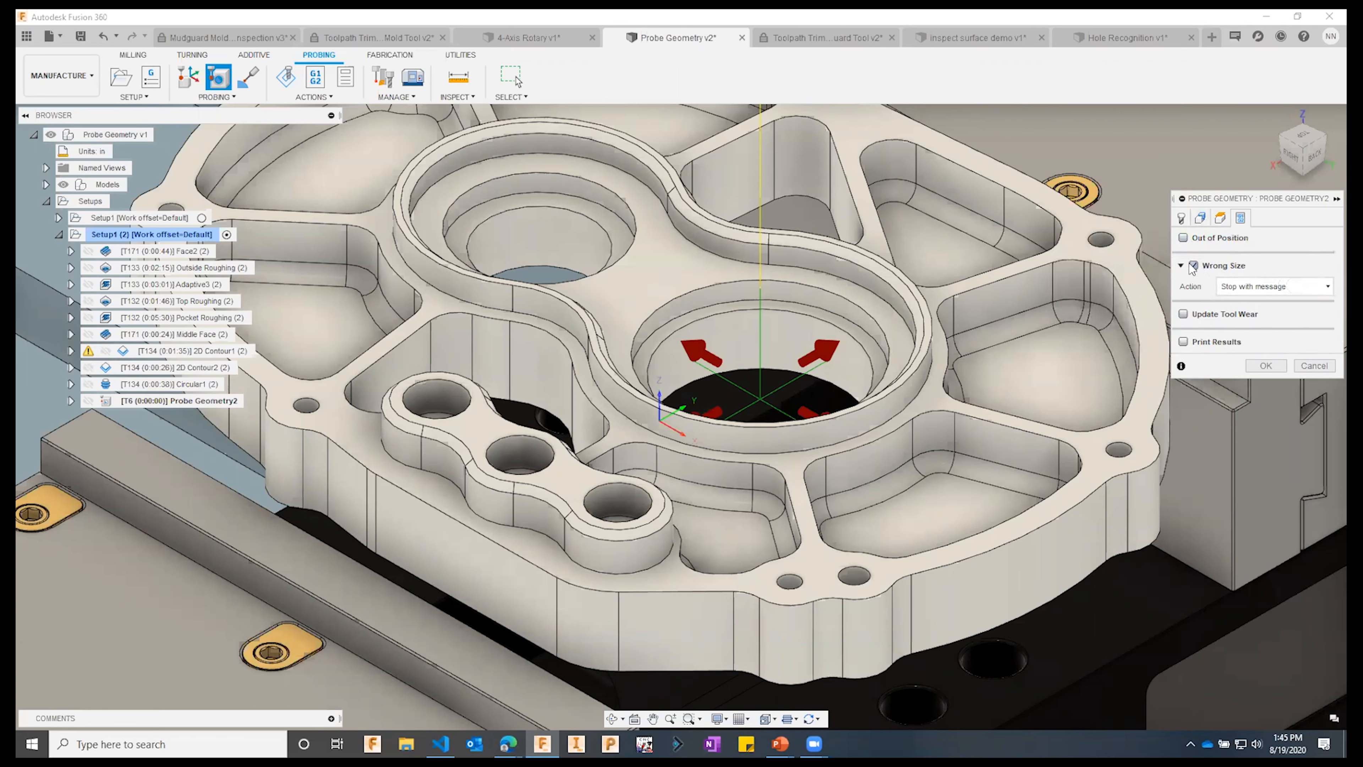
pyautogui.click(1194, 267)
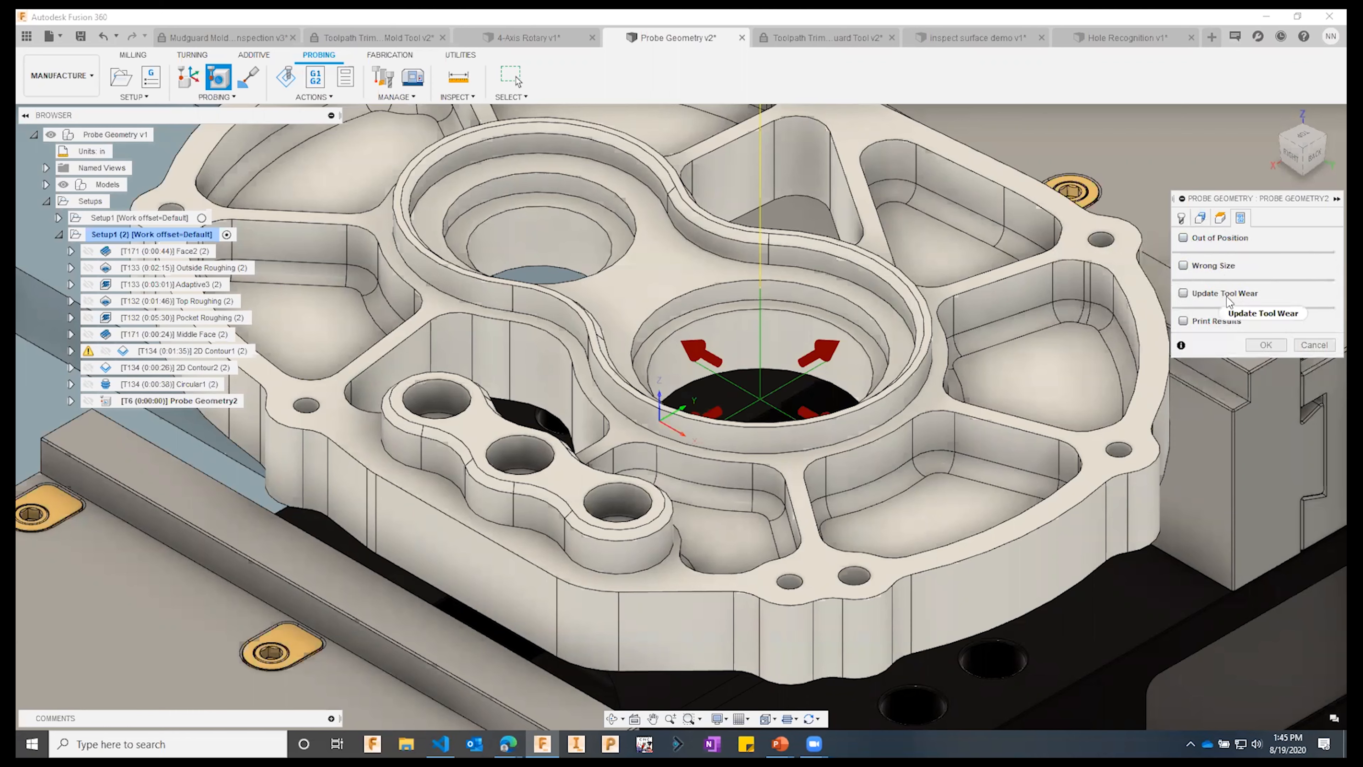
# - Enable Update Tool Wear linked to the Circular1 (2) operation and accept the probing operation
pyautogui.click(1185, 294)
pyautogui.click(1294, 315)
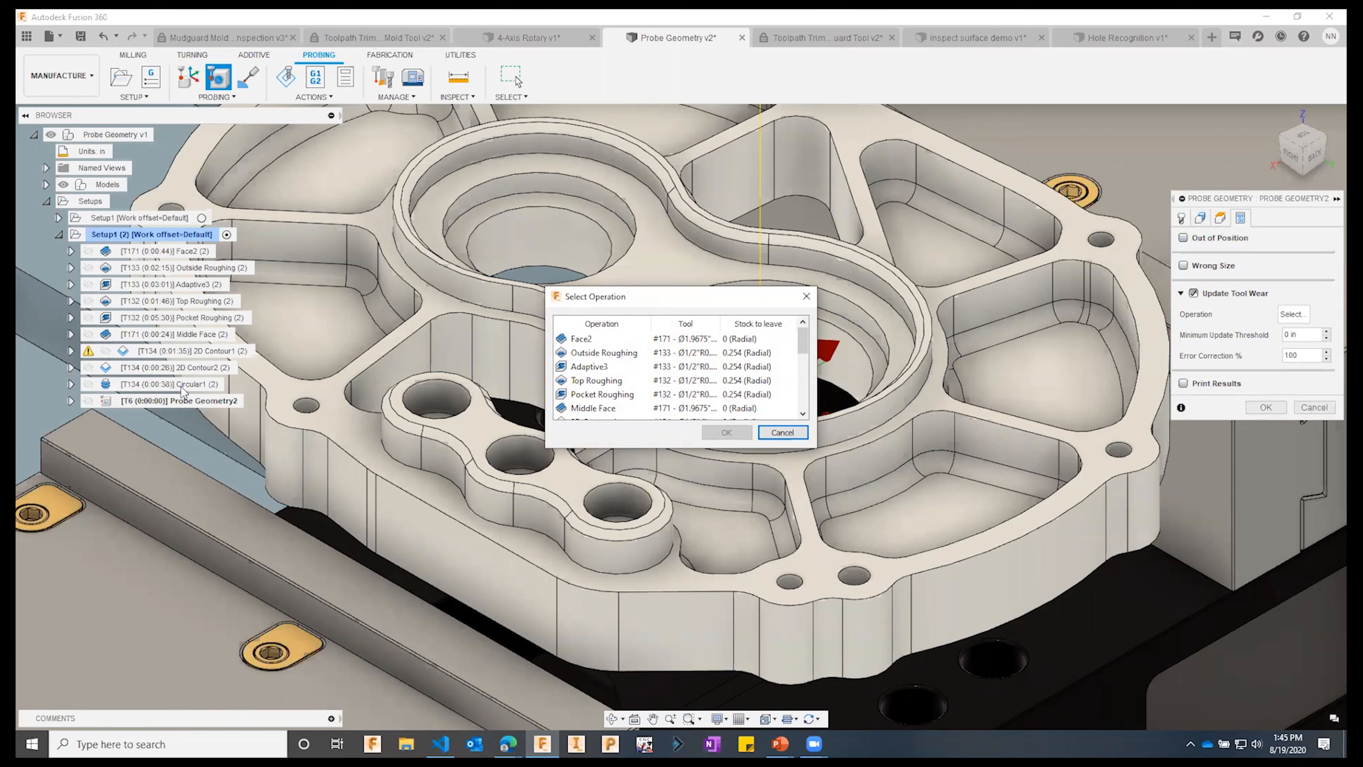
pyautogui.moveTo(804, 346); pyautogui.dragTo(805, 368)
pyautogui.click(600, 382)
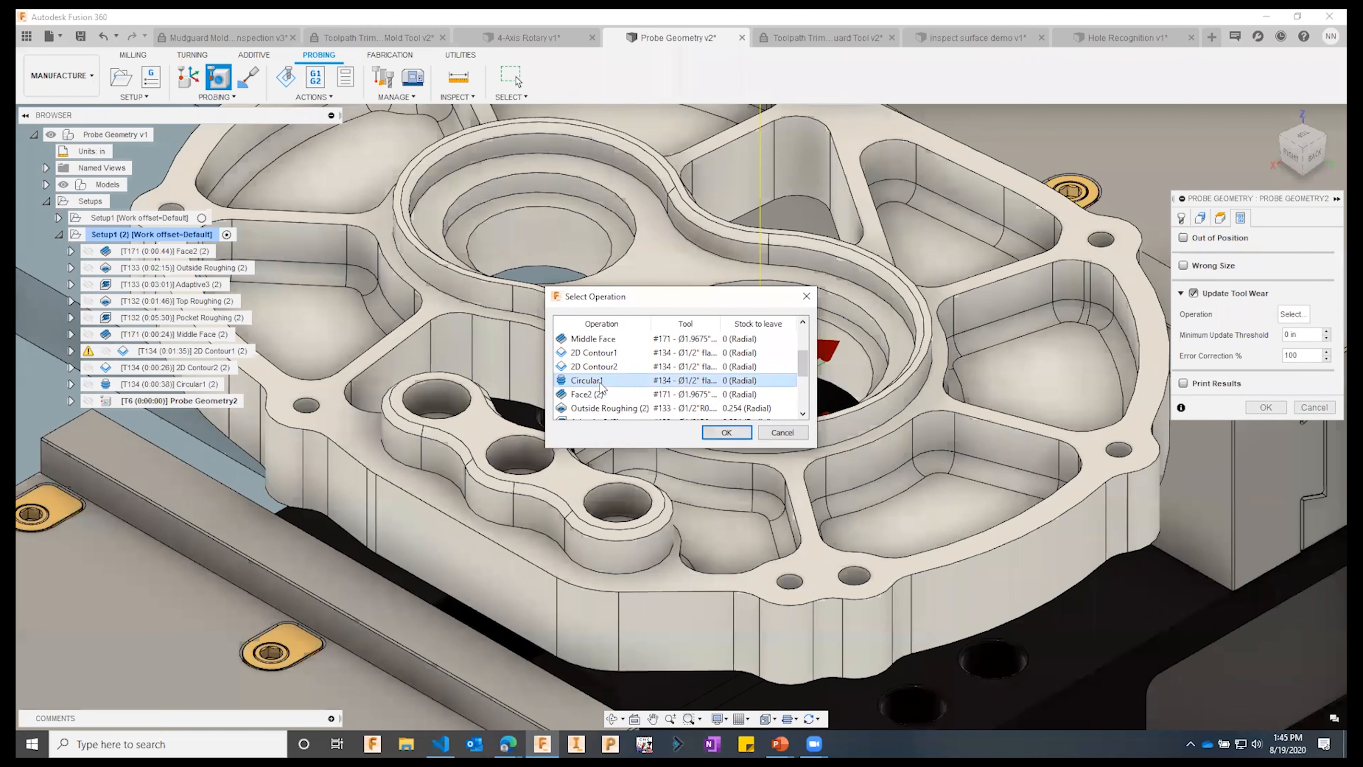
pyautogui.moveTo(805, 364); pyautogui.dragTo(807, 405)
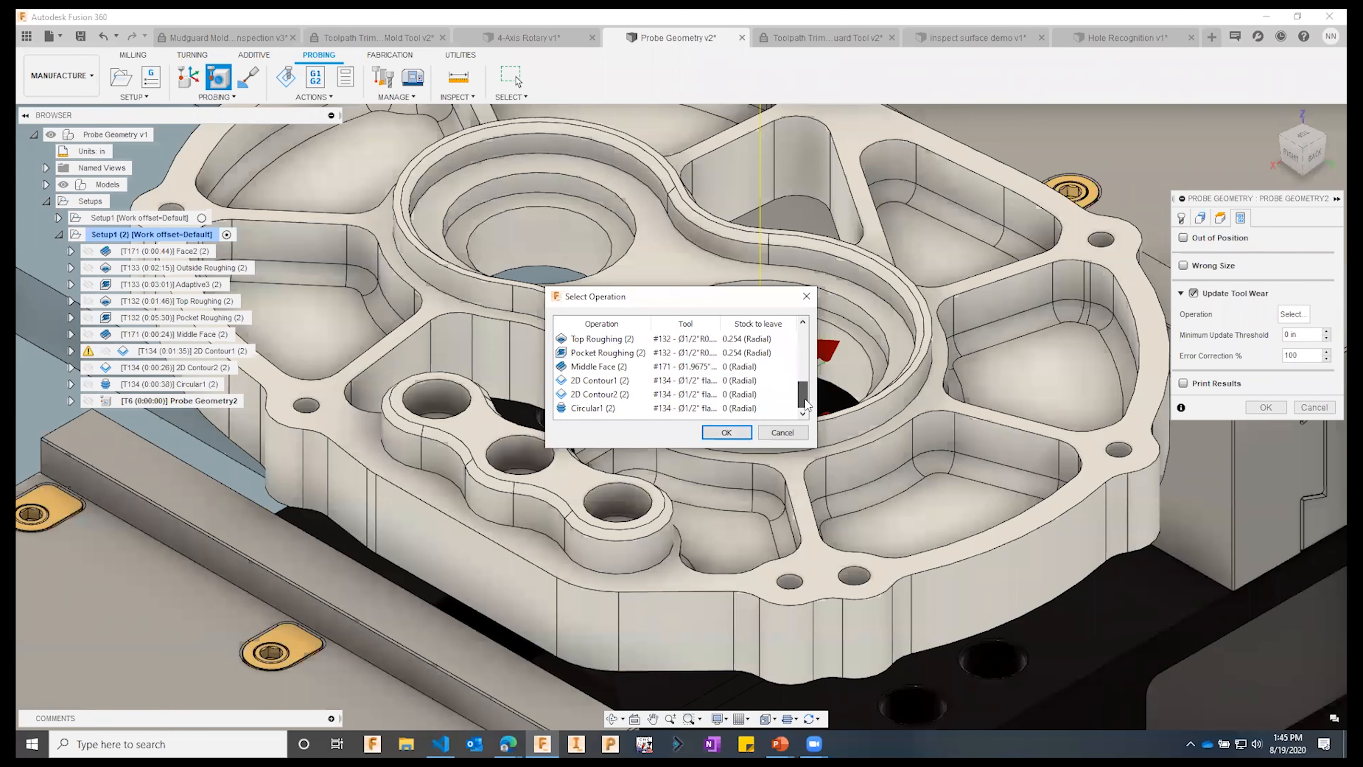
pyautogui.click(644, 410)
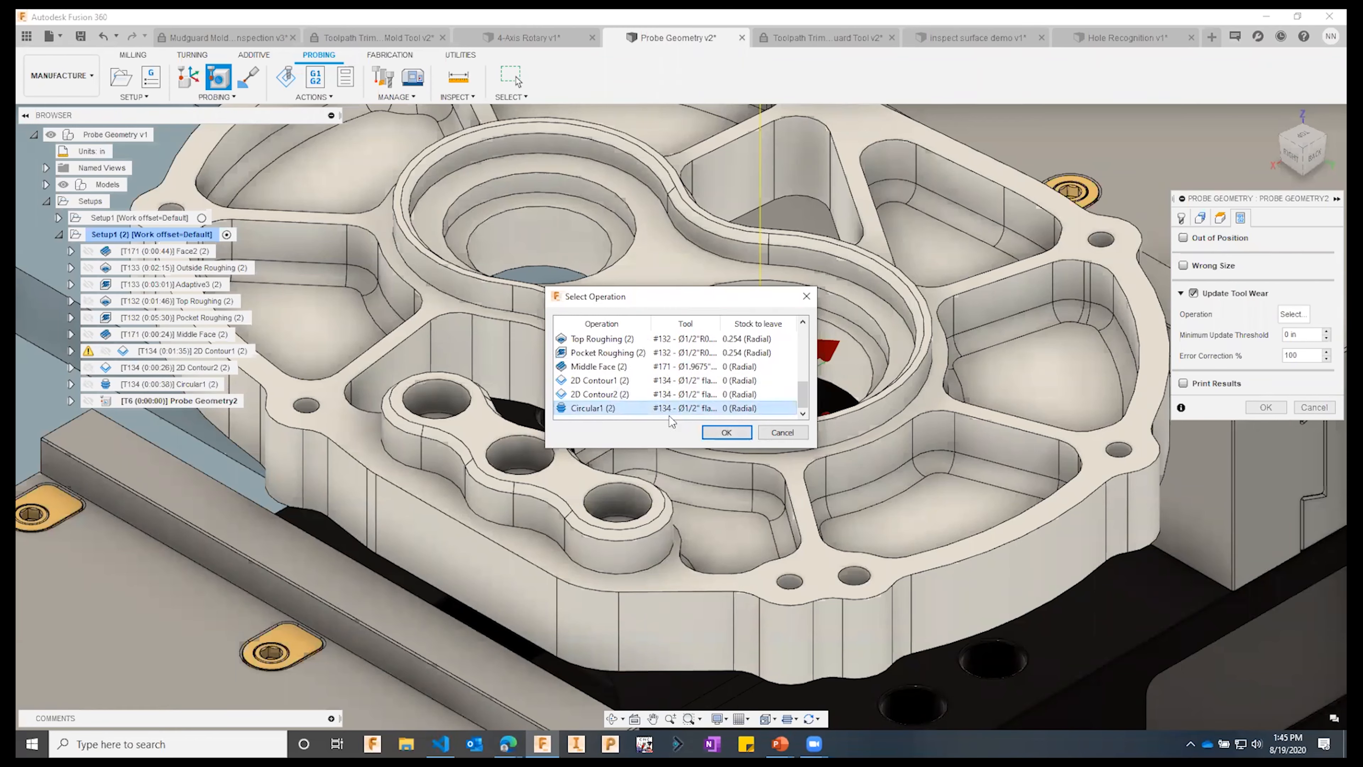
pyautogui.click(727, 432)
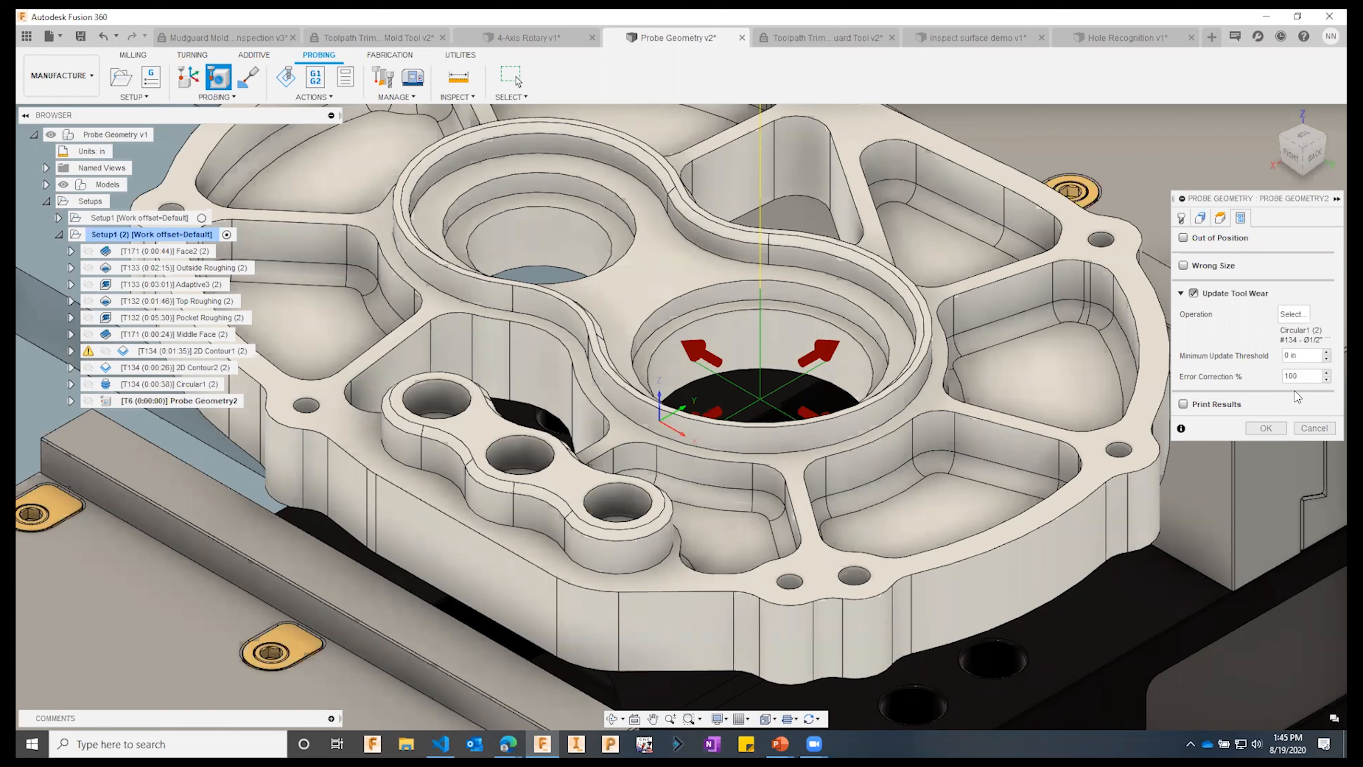
pyautogui.click(1268, 428)
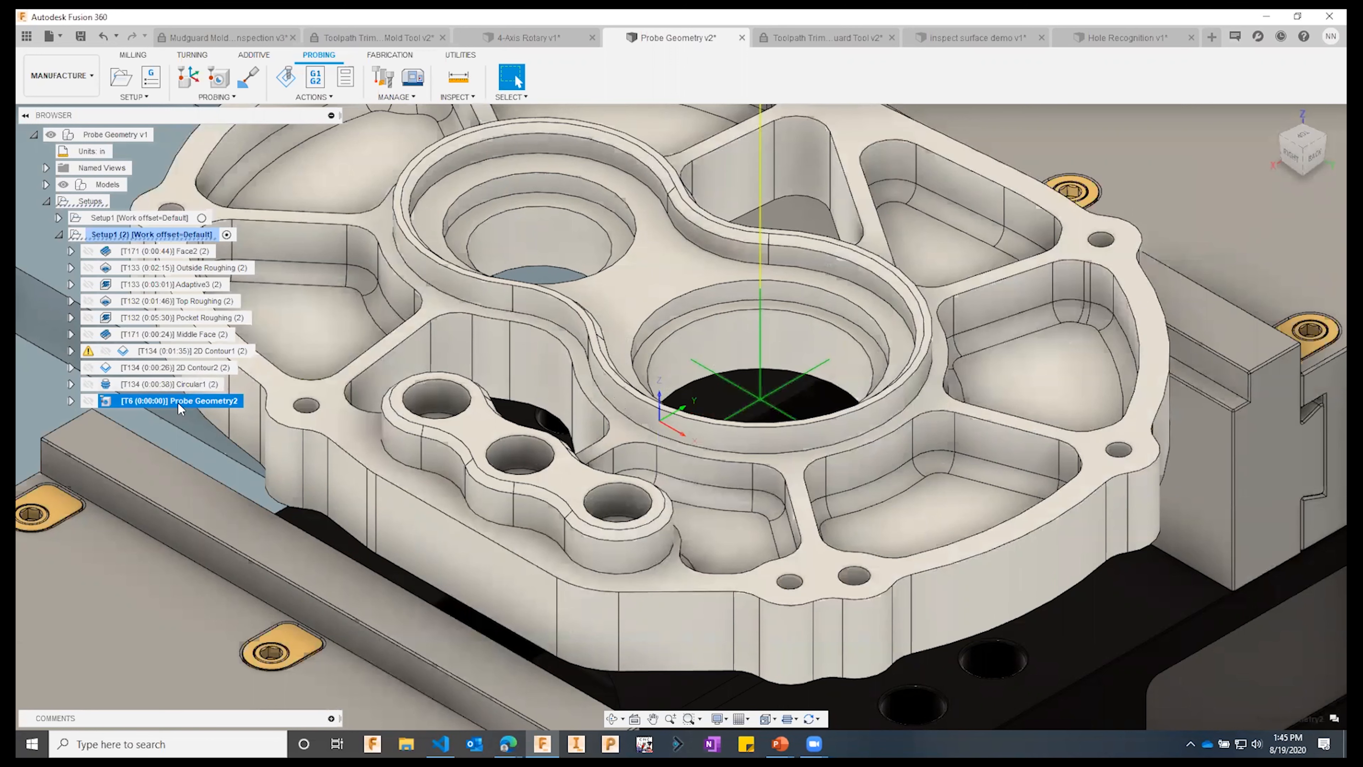
# - Post process Circular1 (2) and Probe Geometry2 together as program 1001 with the HAAS - Next Generation Control post
pyautogui.keyDown('ctrl'); pyautogui.click(189, 384); pyautogui.keyUp('ctrl')
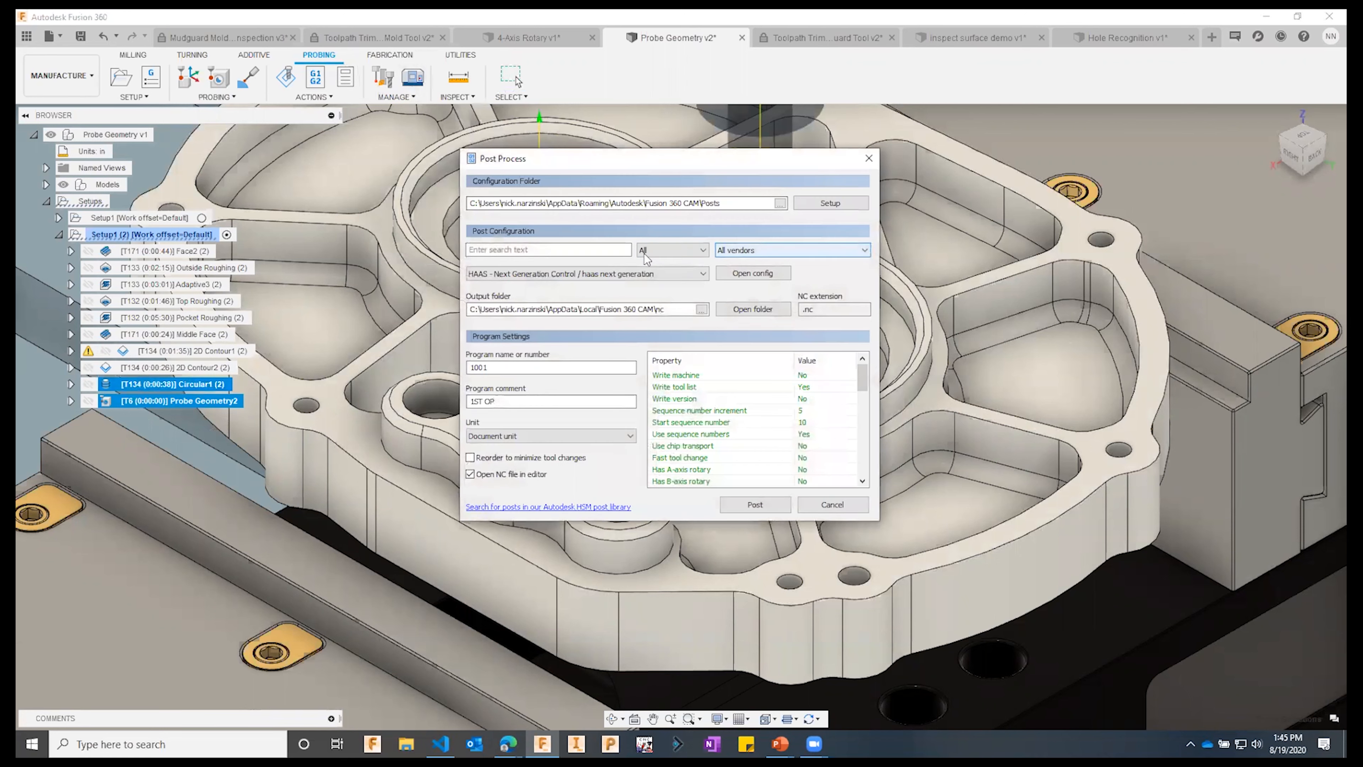
pyautogui.click(562, 274)
pyautogui.click(761, 460)
pyautogui.click(760, 503)
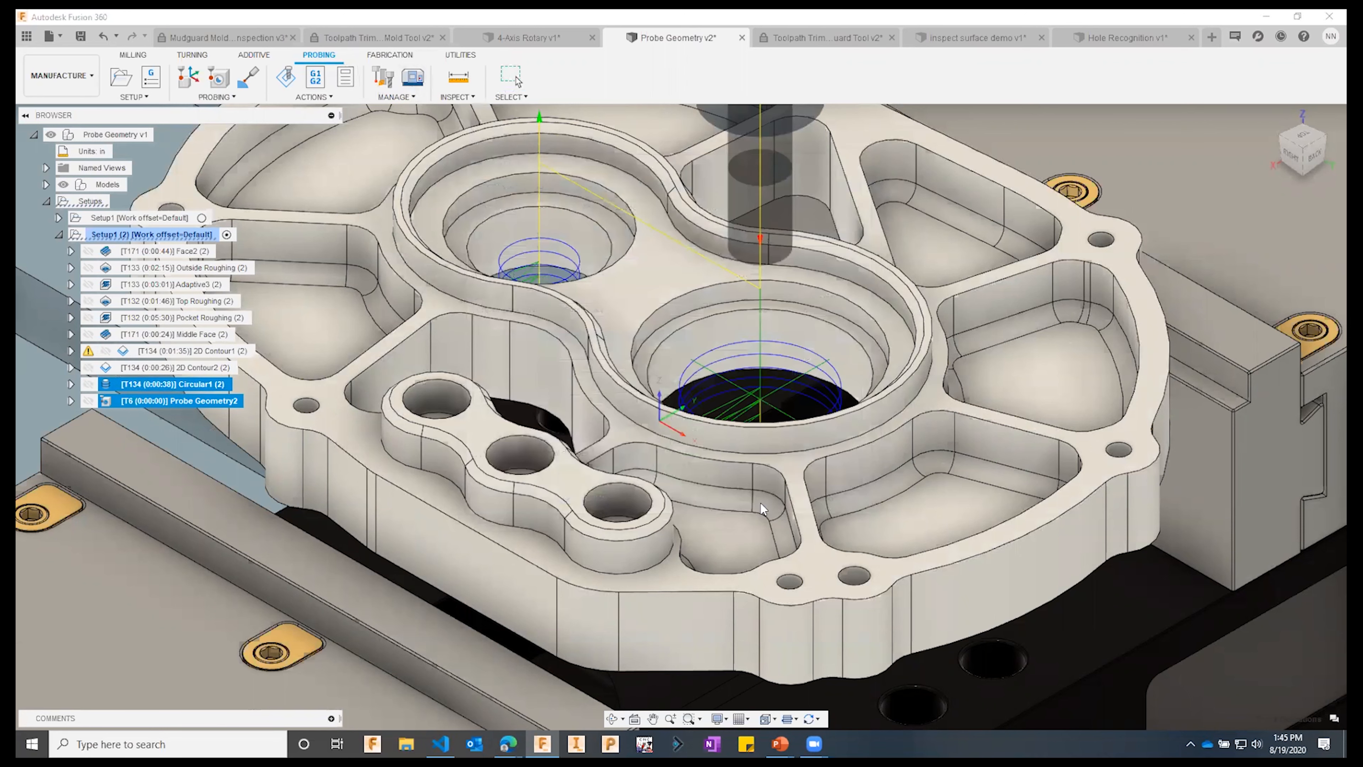
pyautogui.click(565, 371)
pyautogui.click(713, 377)
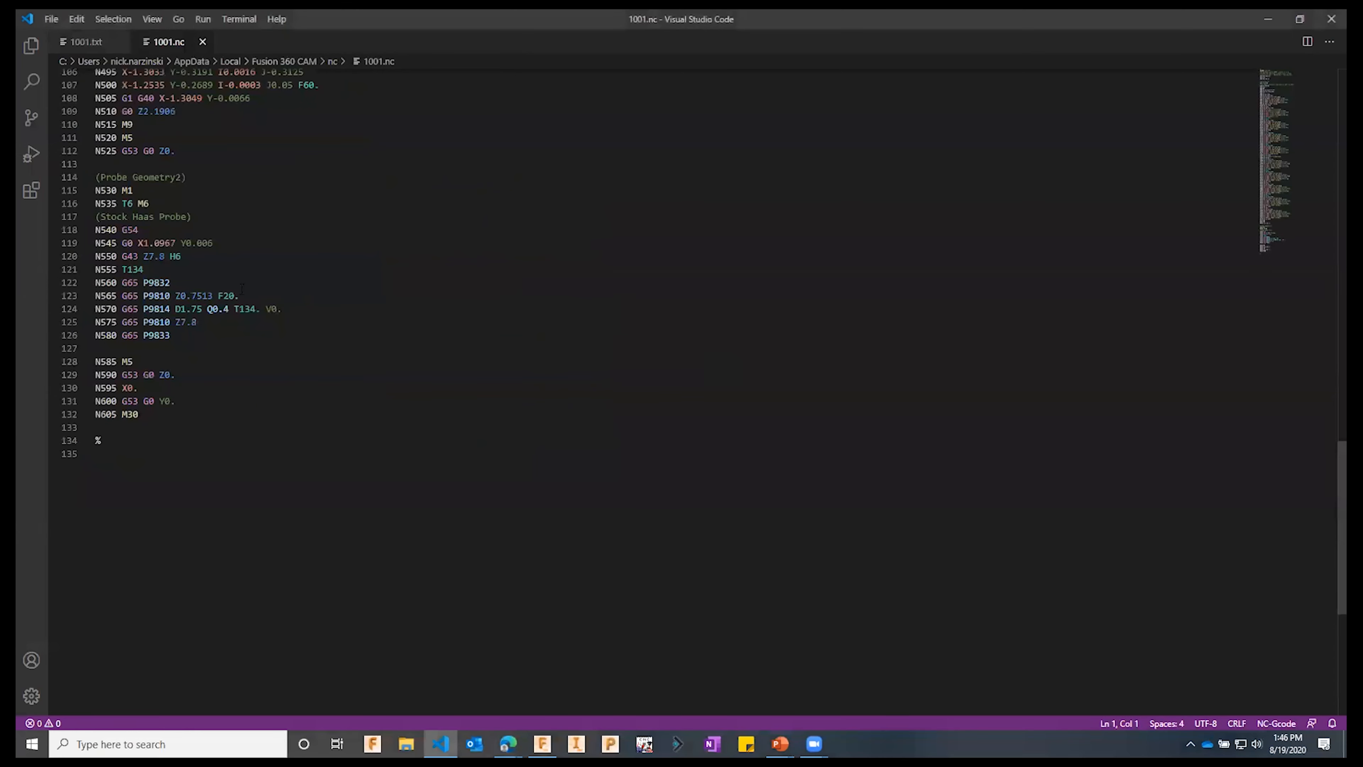
# - Examine the Probe Geometry2 block in the posted NC code, including the T134 tool reference in the G65 P9814 line
pyautogui.scroll(13, 261, 327)
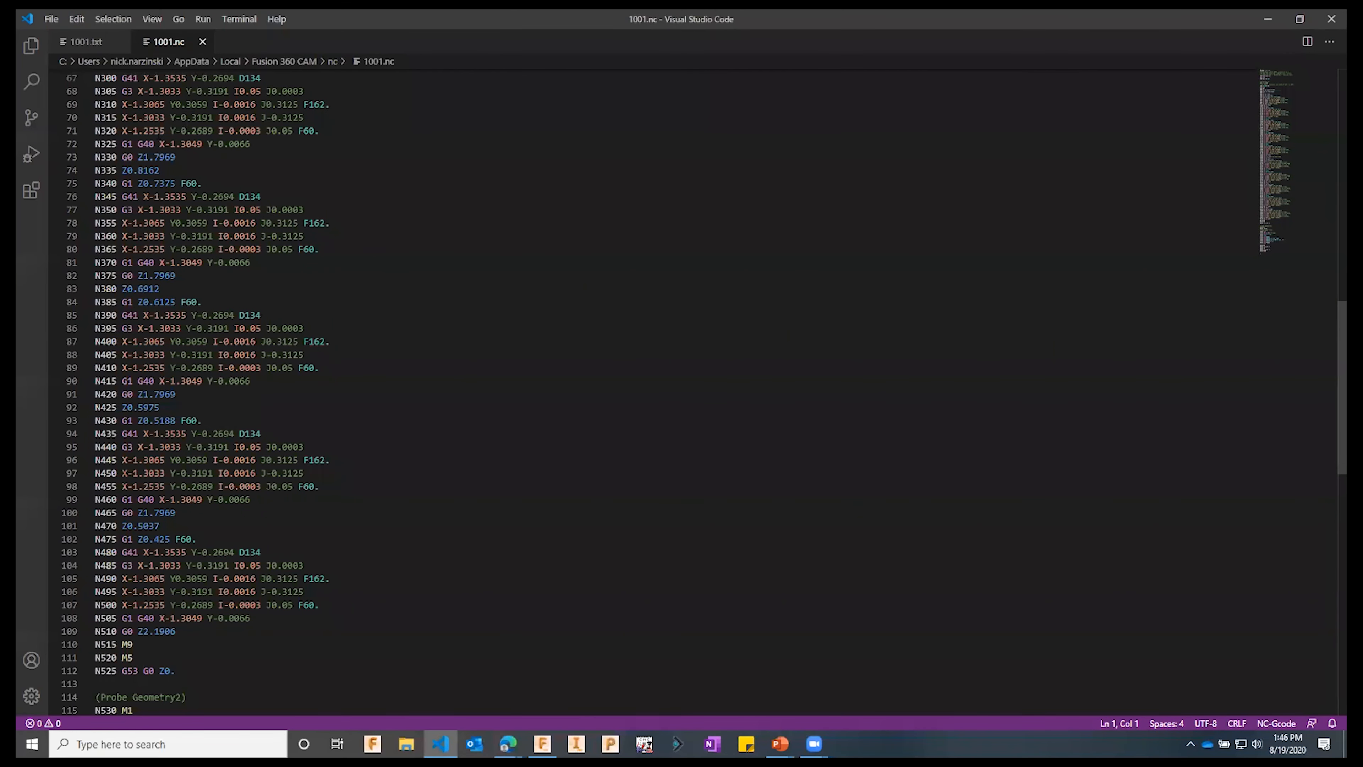
pyautogui.scroll(-7, 218, 288)
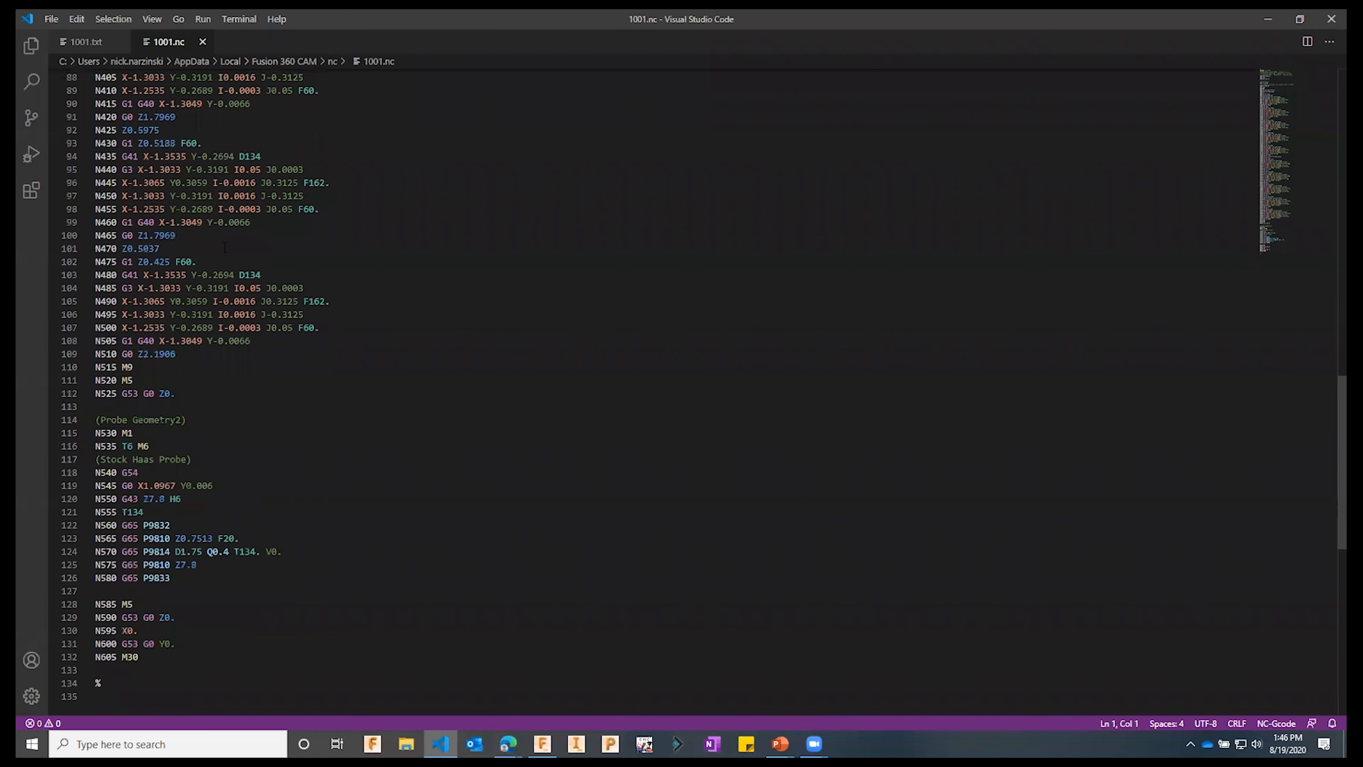
pyautogui.moveTo(95, 419); pyautogui.dragTo(214, 580)
pyautogui.click(214, 583)
pyautogui.doubleClick(256, 552)
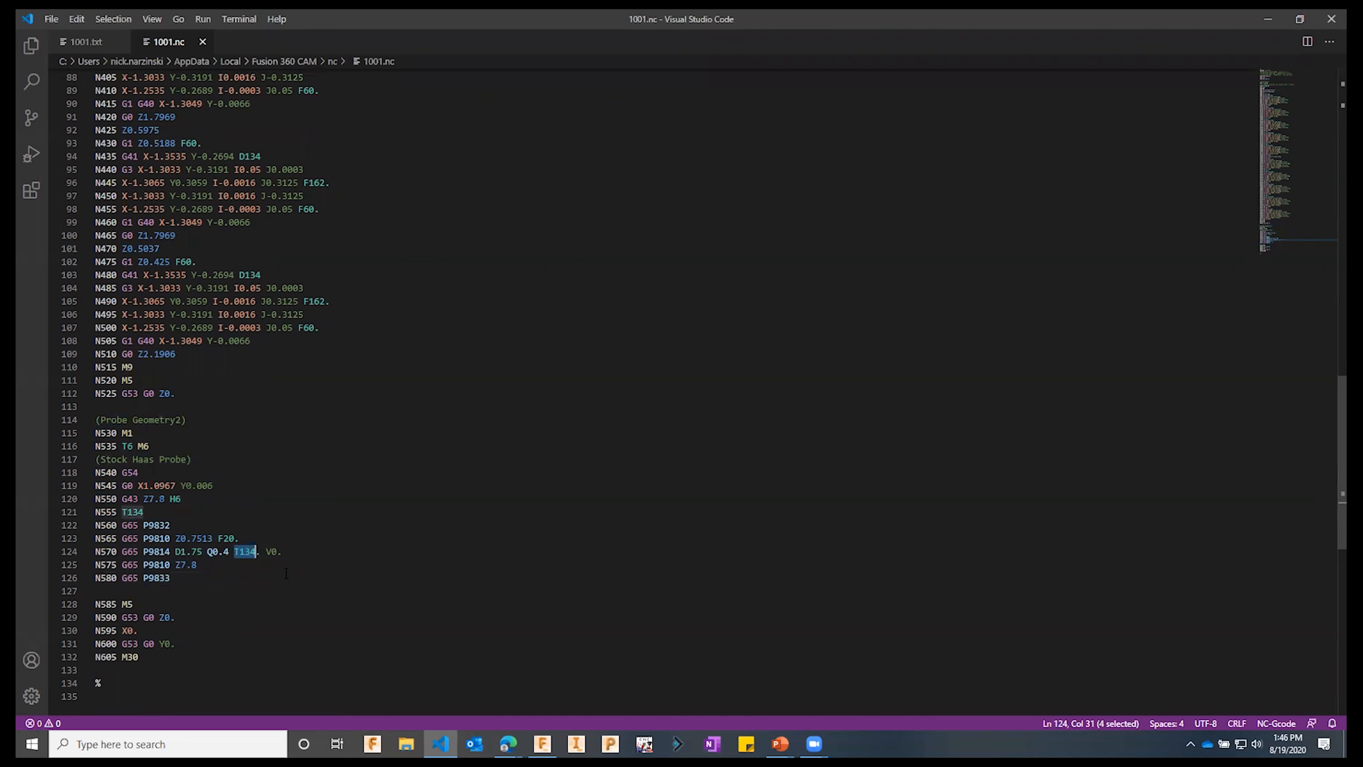
pyautogui.click(1268, 19)
# - Return to Fusion 360, duplicate the Circular1 (2) operation and place Probe Geometry2 between the original and the copy
pyautogui.keyDown('shift'); pyautogui.moveTo(816, 451); pyautogui.dragTo(782, 440, button='middle'); pyautogui.keyUp('shift')
pyautogui.scroll(-3, 826, 435)
pyautogui.click(1079, 149)
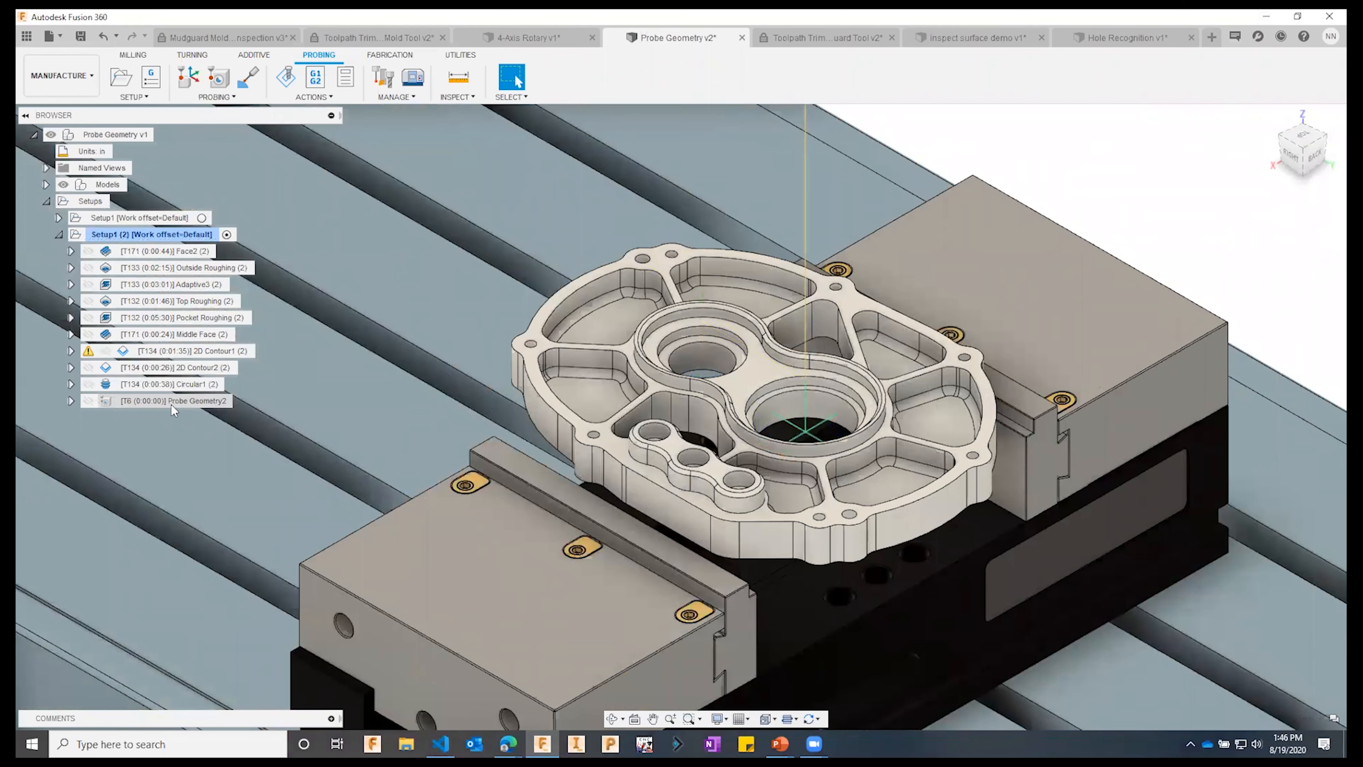
pyautogui.click(171, 403)
pyautogui.click(183, 389)
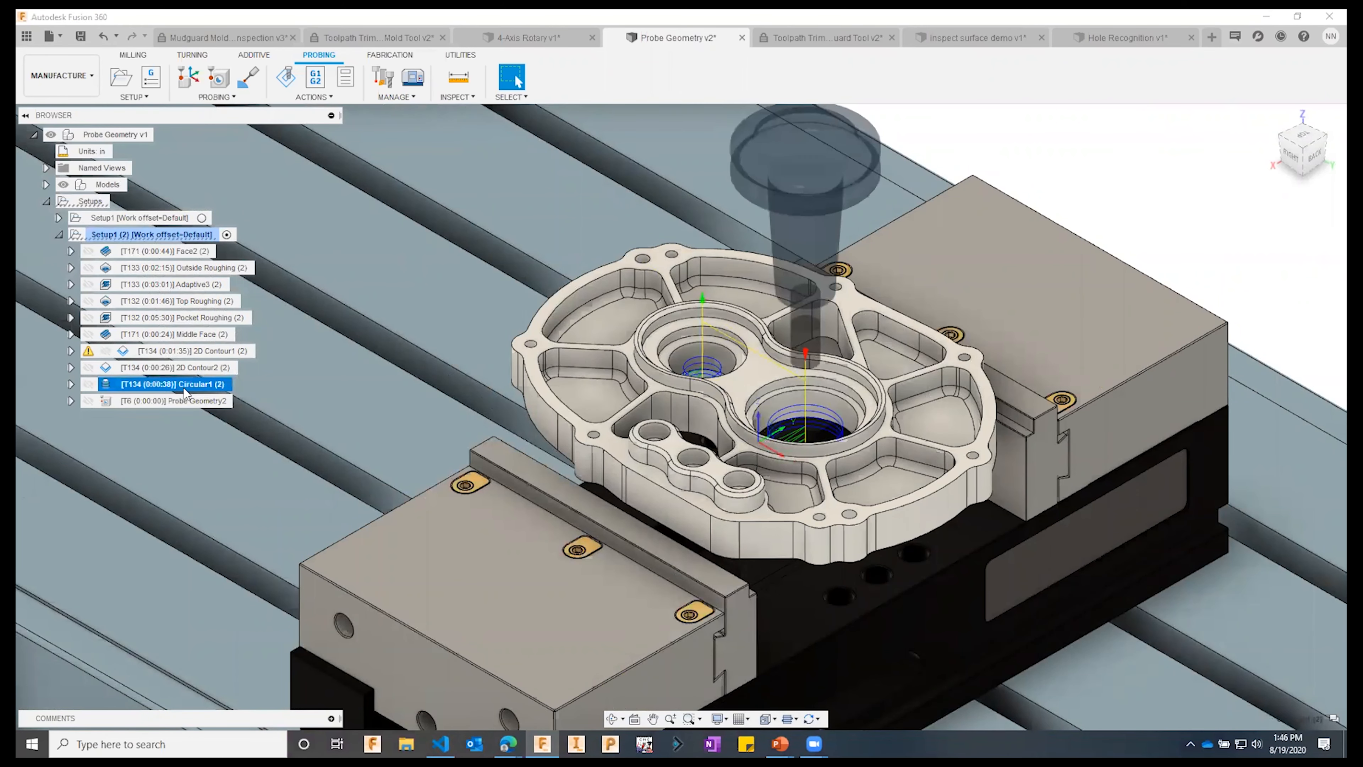
pyautogui.rightClick(186, 392)
pyautogui.click(229, 300)
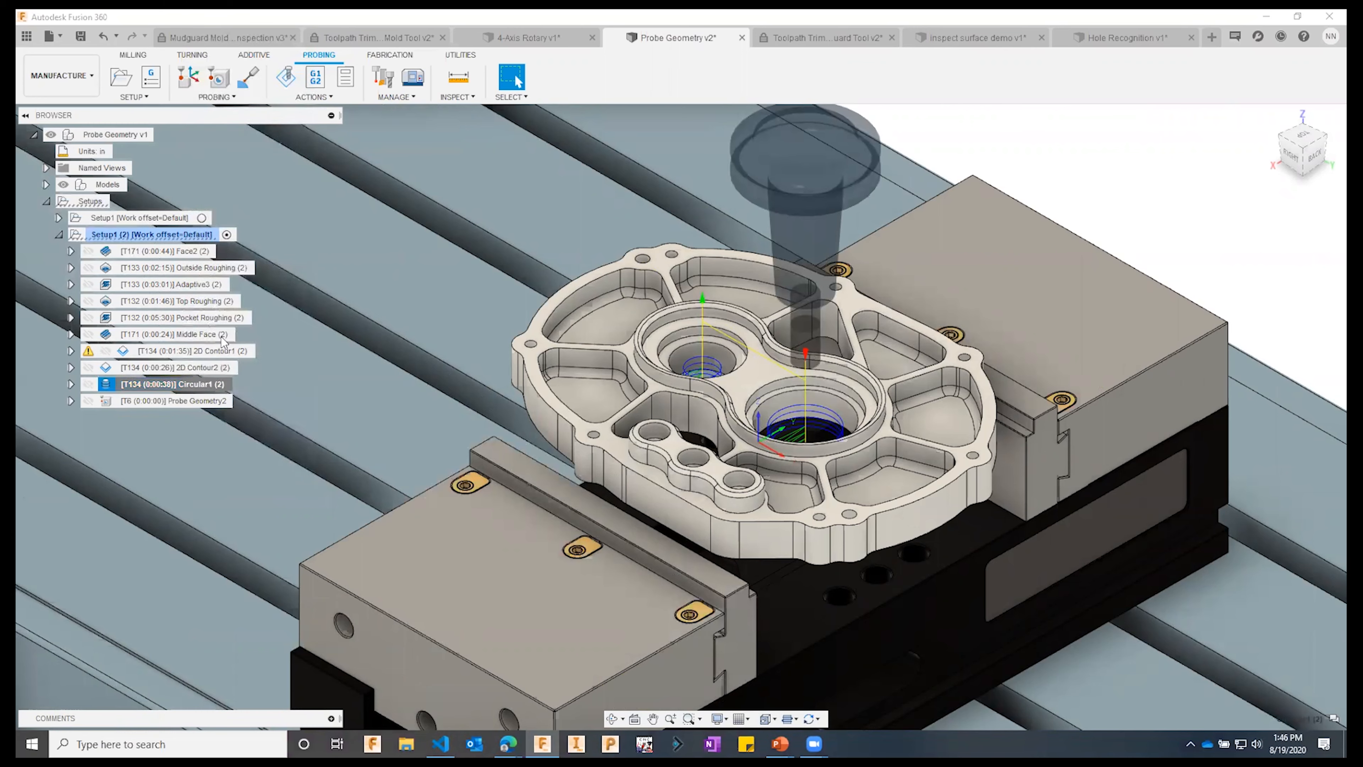
pyautogui.moveTo(193, 401)
pyautogui.mouseDown()
pyautogui.moveTo(189, 427)
pyautogui.moveTo(204, 383)
pyautogui.mouseUp()
pyautogui.click(204, 400)
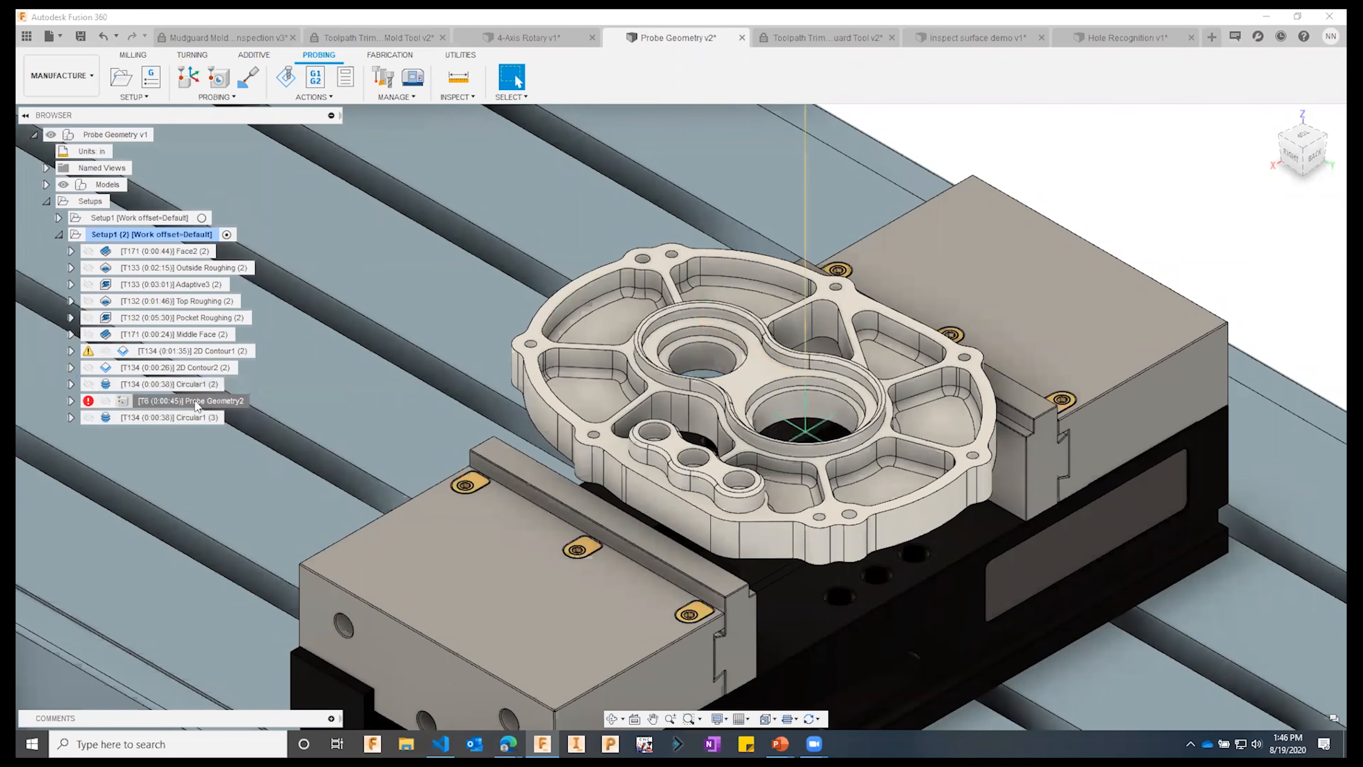
# - Regenerate the Probe Geometry2 toolpath
pyautogui.rightClick(203, 401)
pyautogui.click(230, 85)
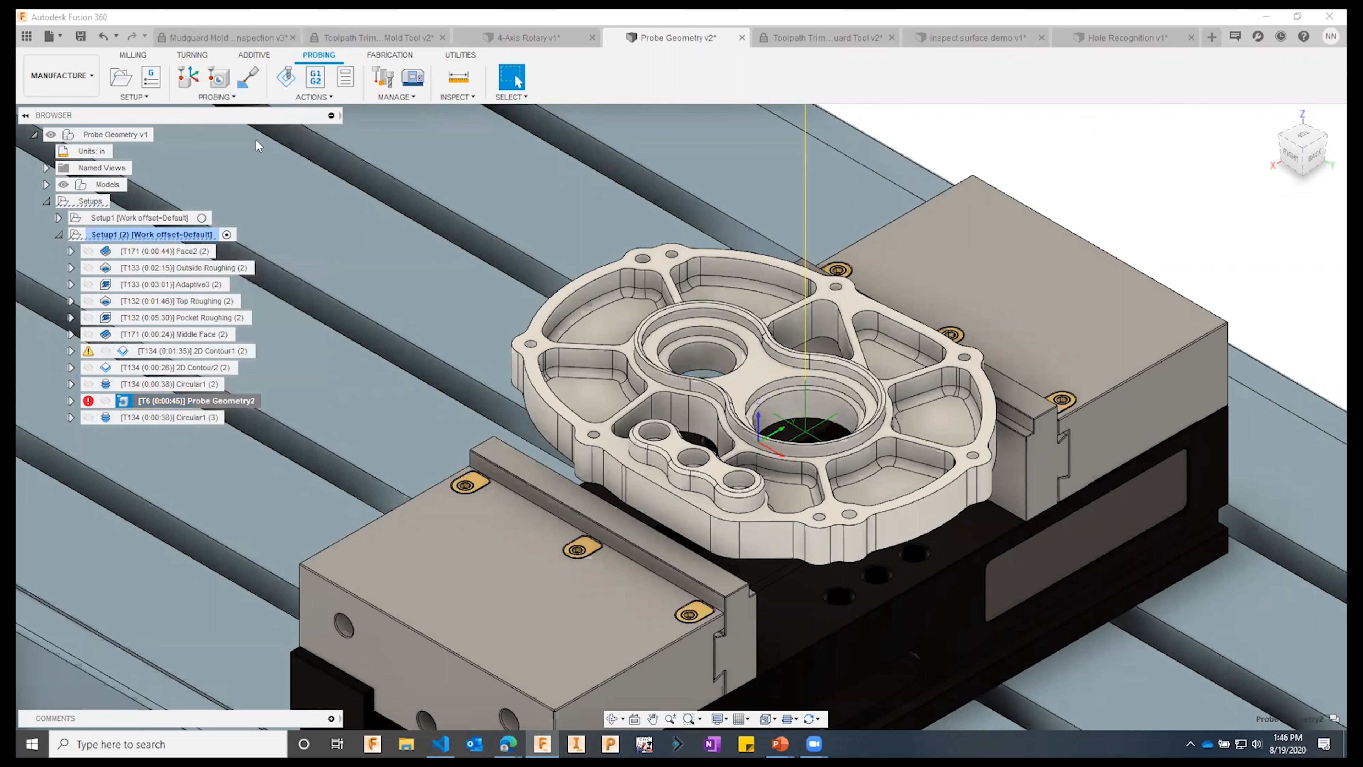
pyautogui.click(183, 385)
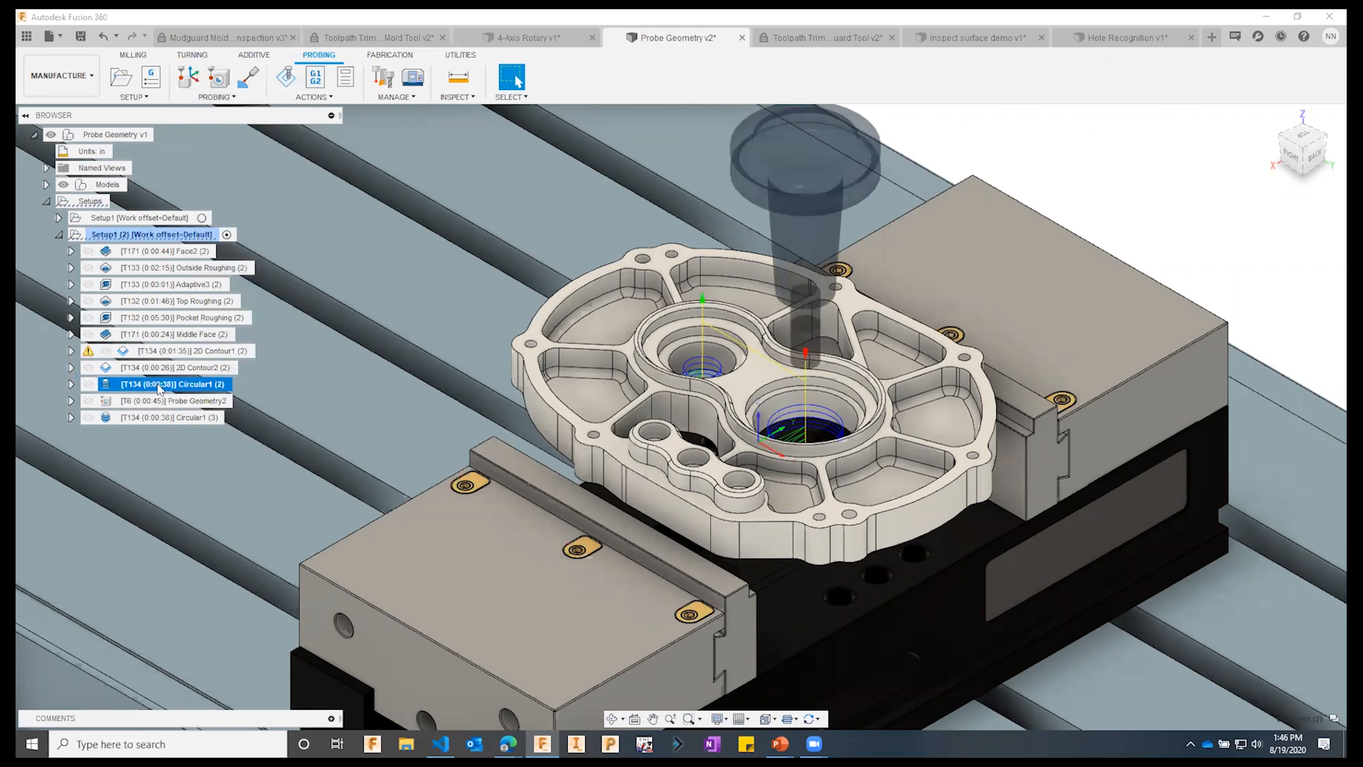
pyautogui.click(171, 404)
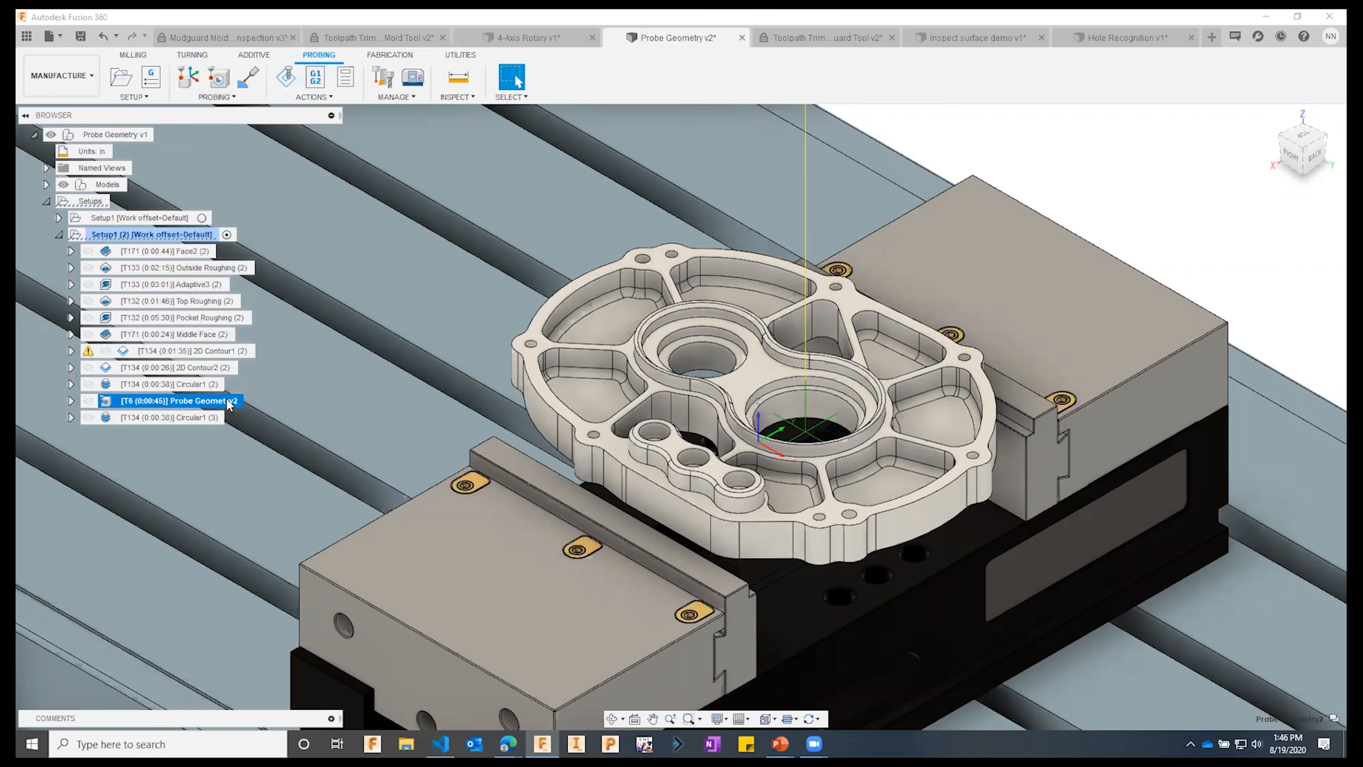
# - Edit Probe Geometry2 to add the smaller bore's cylindrical face as a second probe surface
pyautogui.rightClick(169, 404)
pyautogui.click(189, 20)
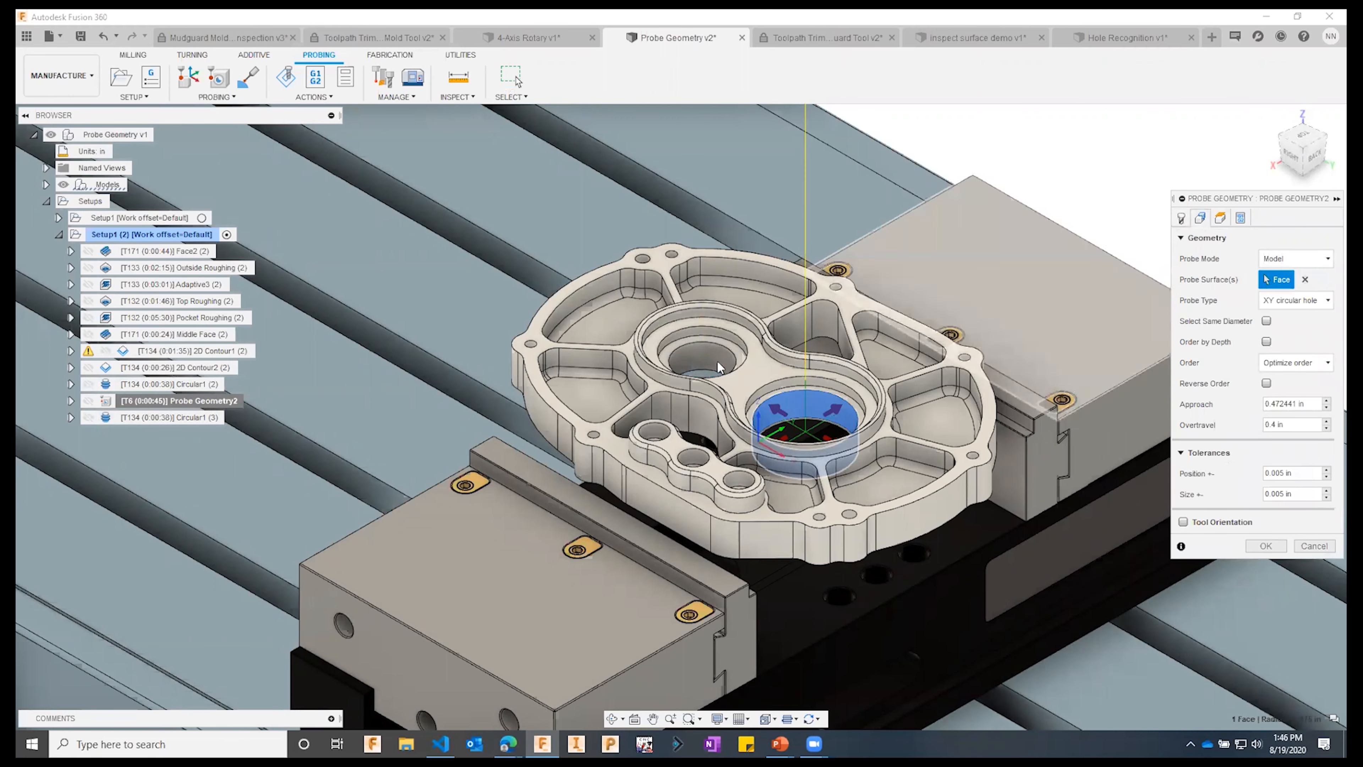
pyautogui.click(702, 365)
pyautogui.click(1266, 546)
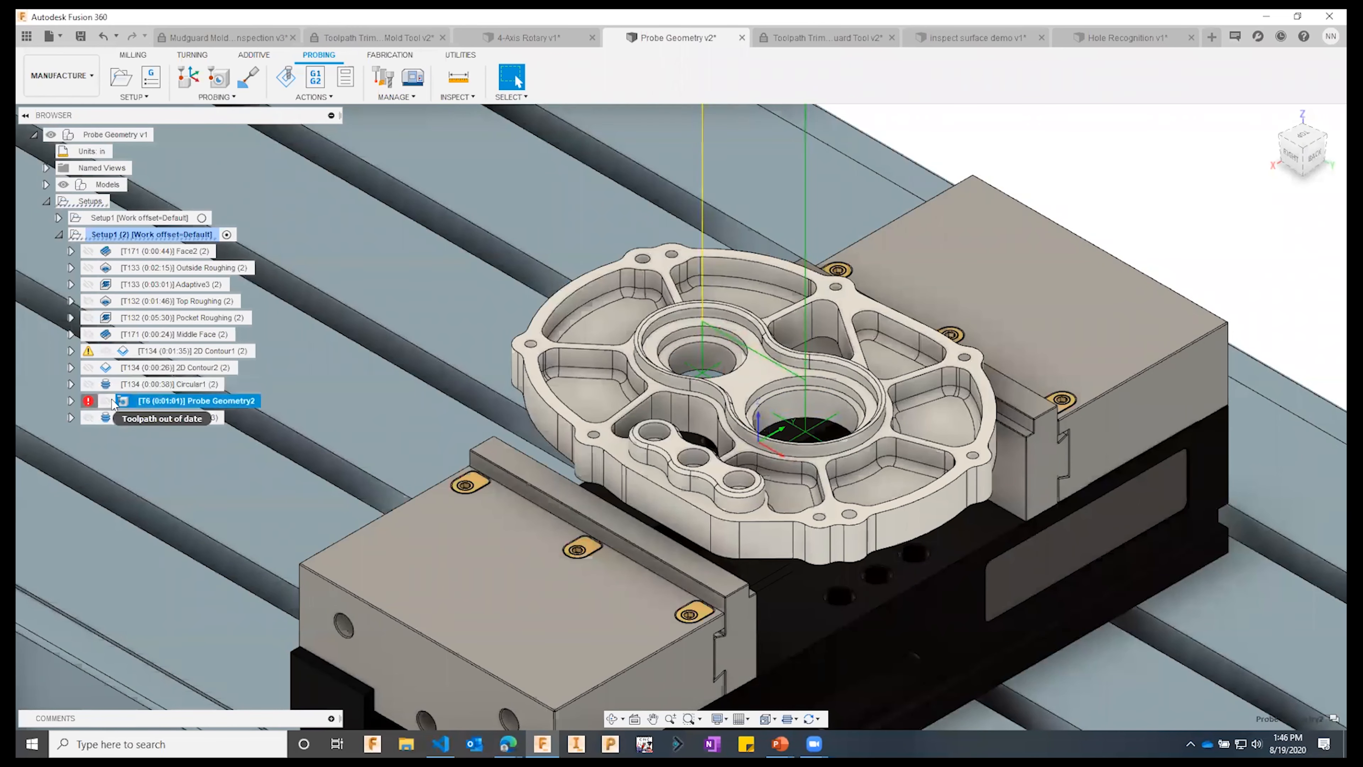
# - Check the error log of Probe Geometry2, and set its approach distance to .1 in
pyautogui.click(89, 400)
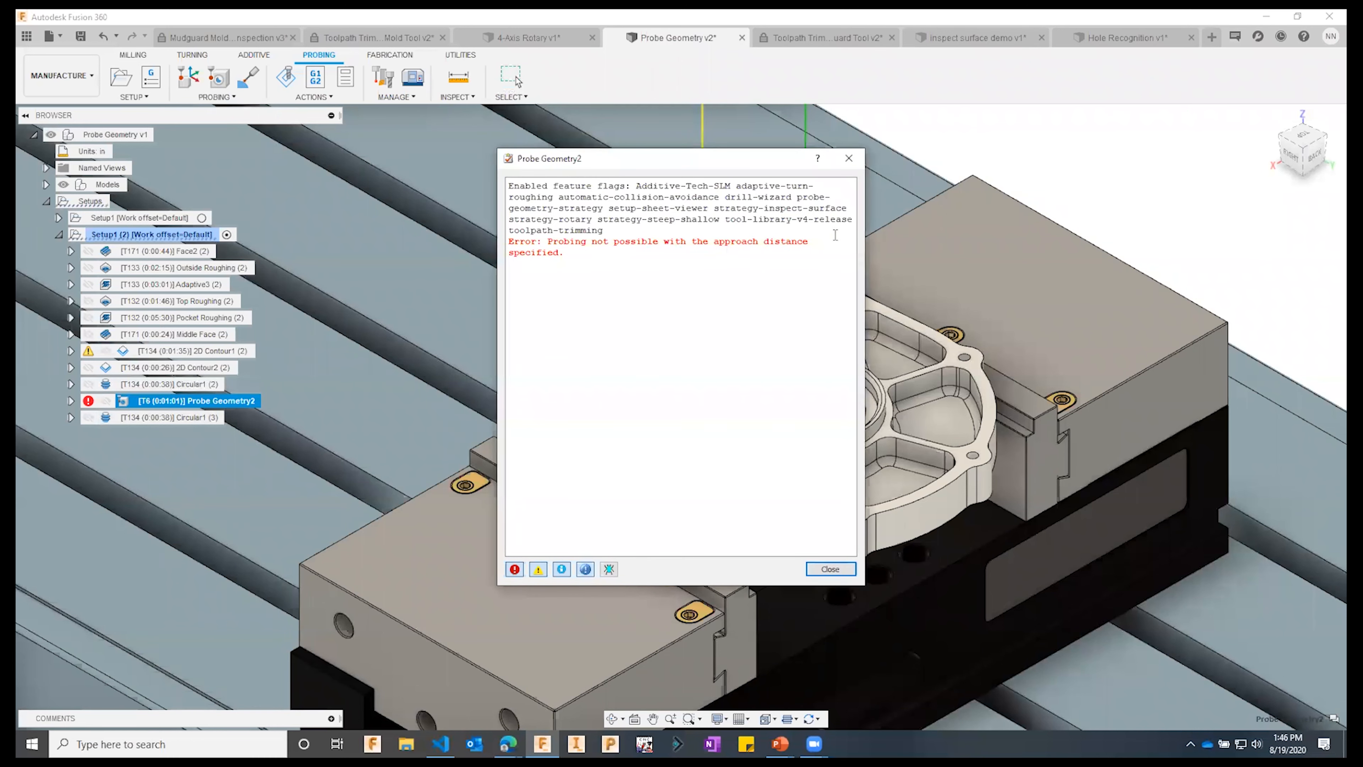
pyautogui.click(849, 158)
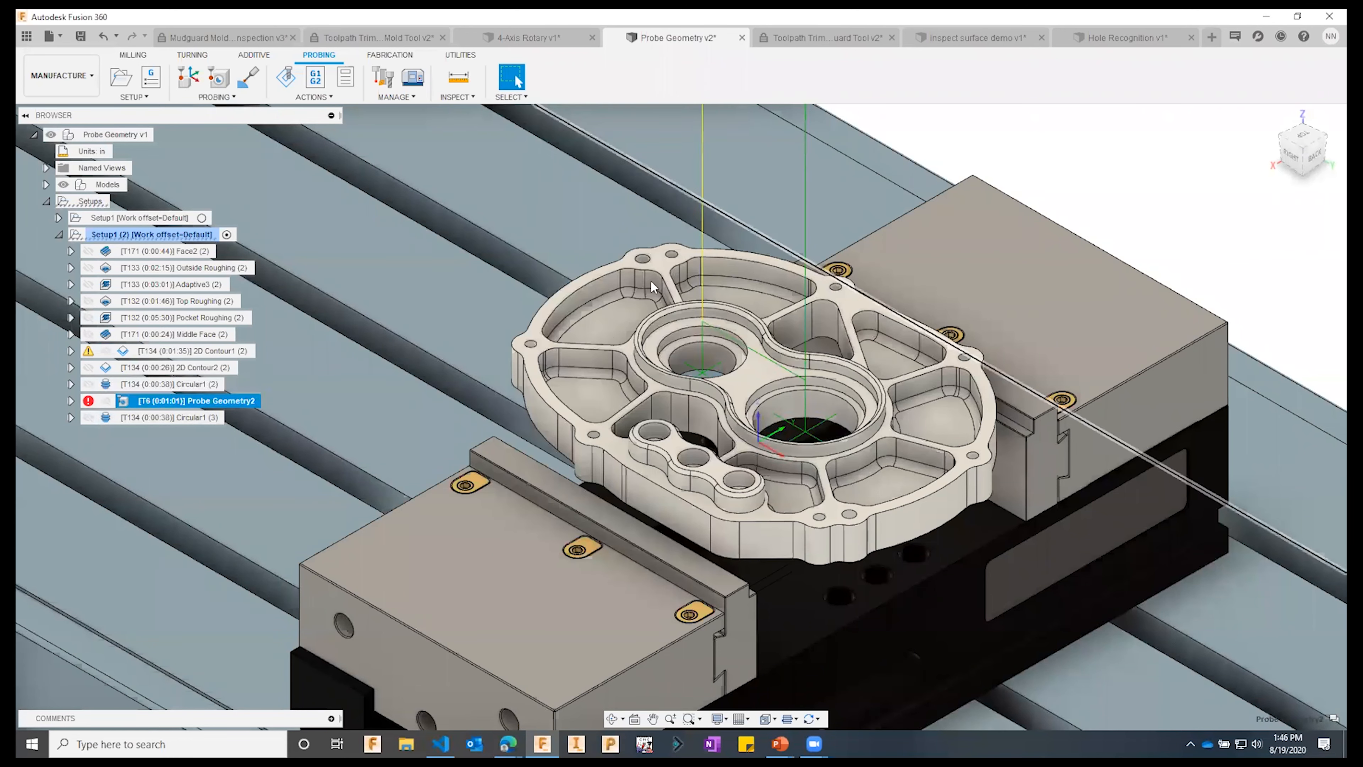
pyautogui.rightClick(165, 404)
pyautogui.click(194, 22)
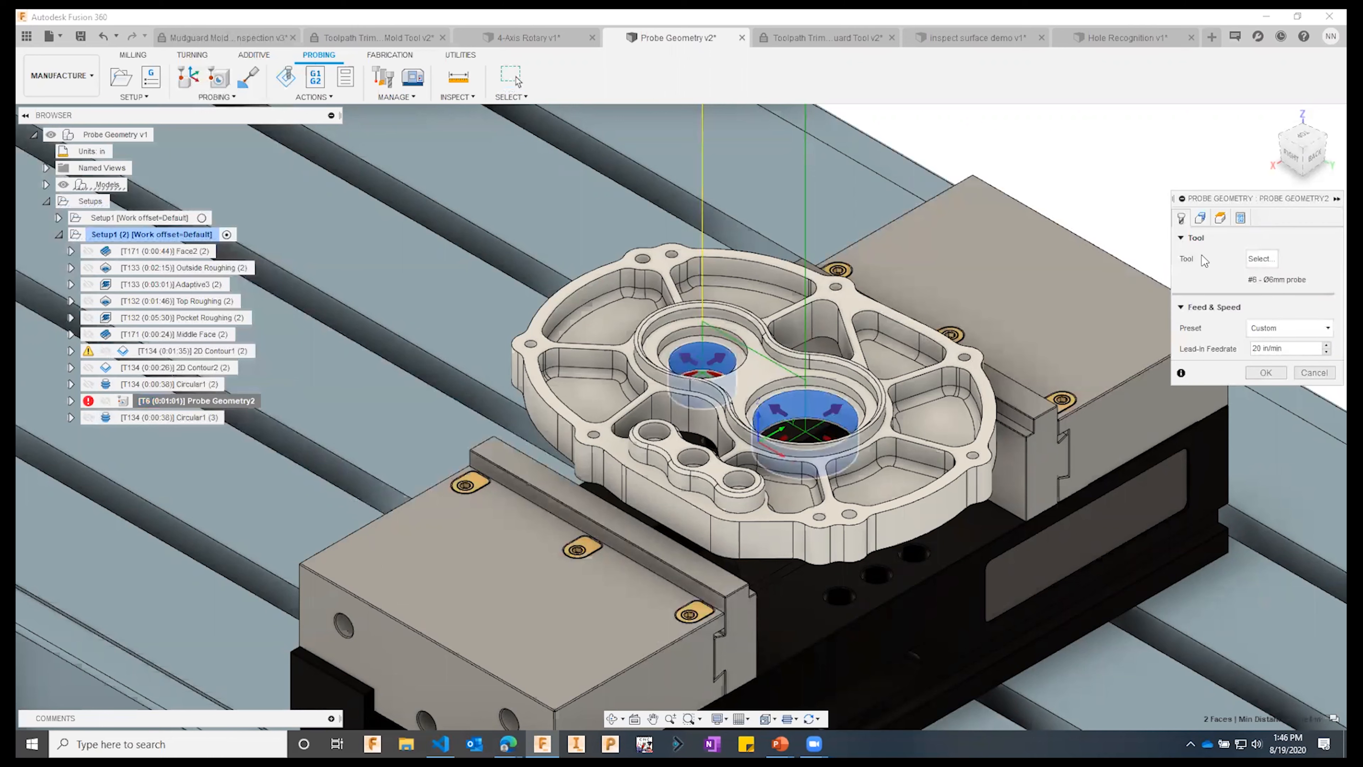
pyautogui.click(1201, 218)
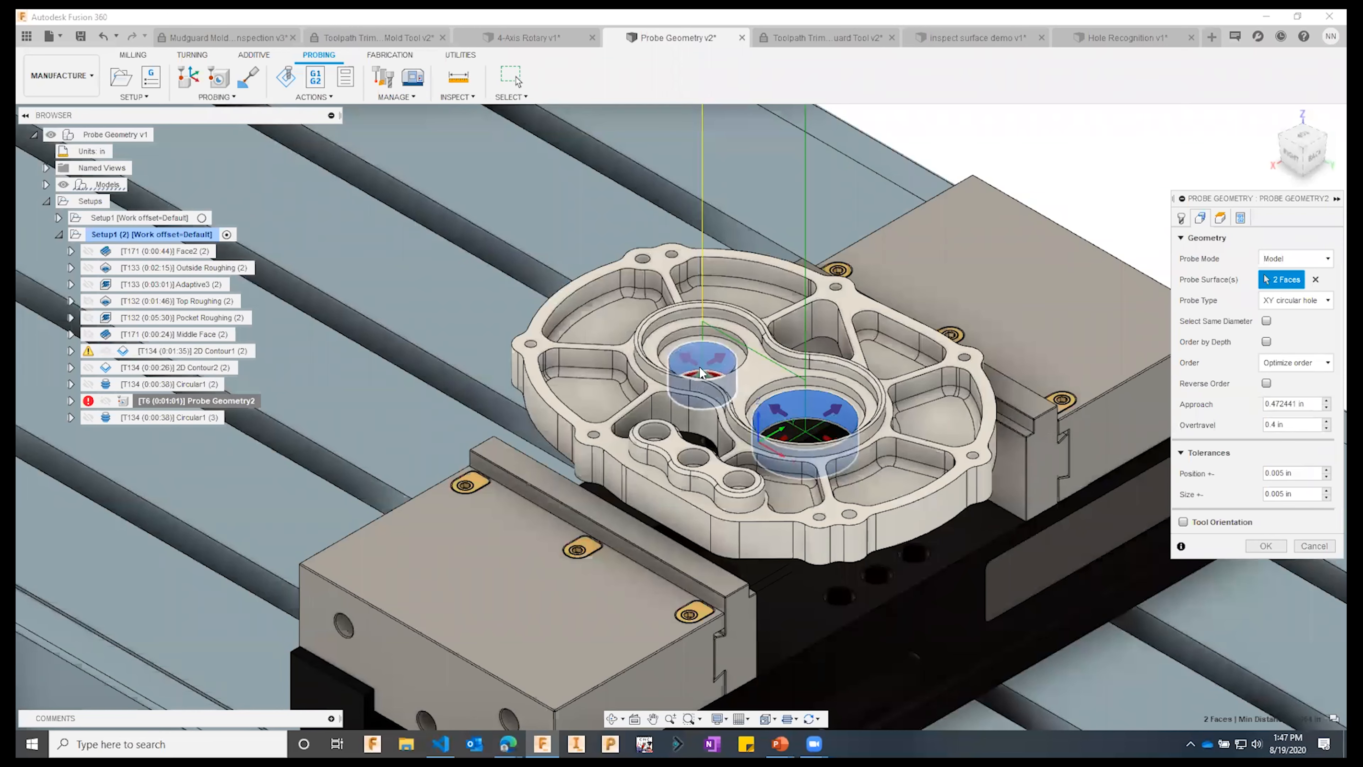
pyautogui.moveTo(1311, 406); pyautogui.dragTo(1190, 397)
pyautogui.write('.')
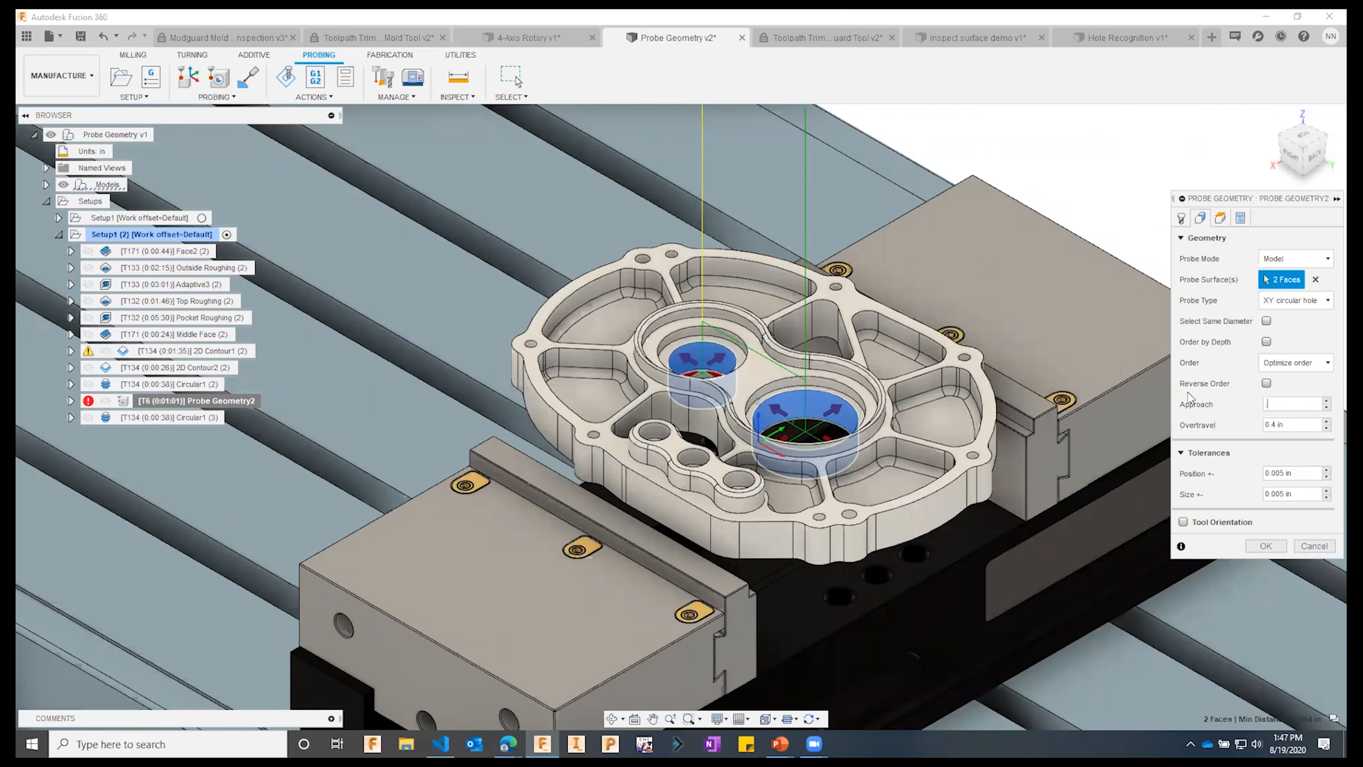
pyautogui.write('1')
pyautogui.click(1266, 545)
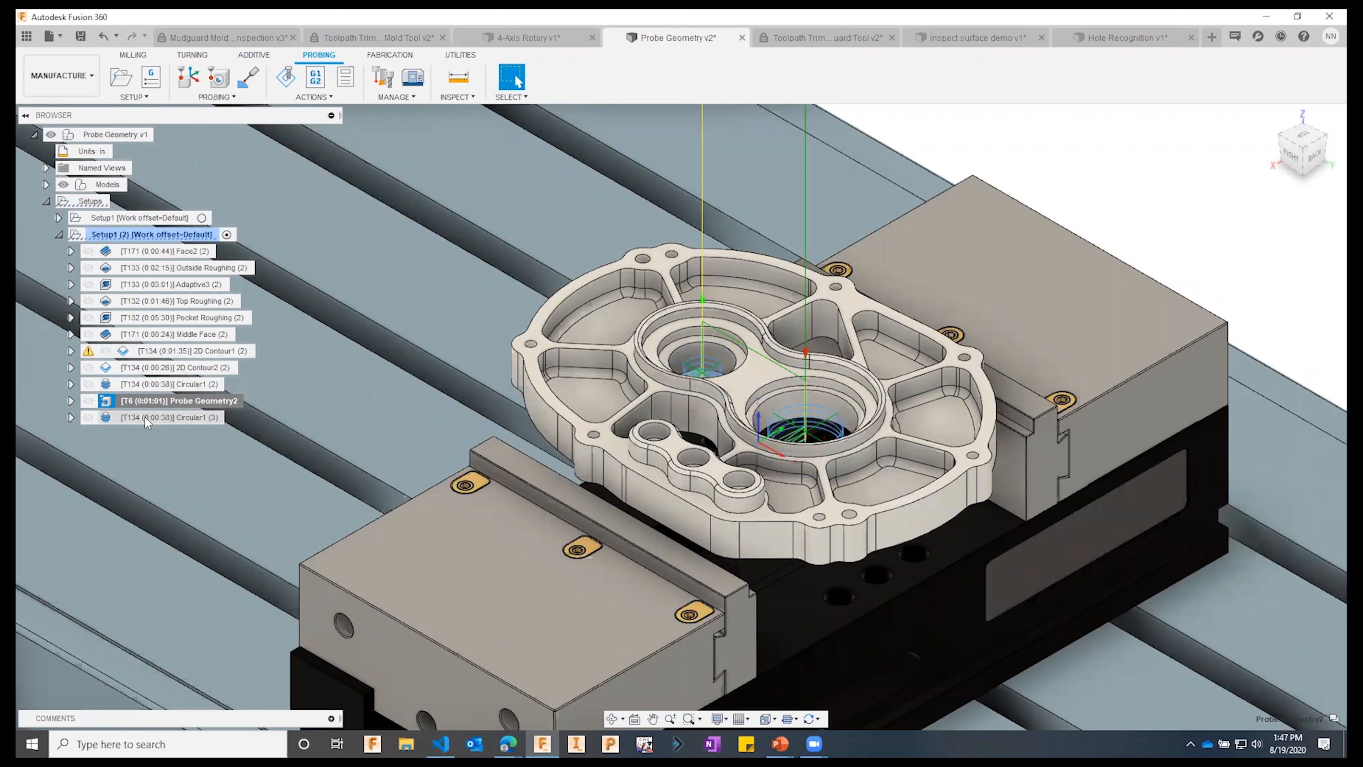
# - Mark Probe Geometry2 and Circular1 (3) as Optional and check the log of Probe Geometry2
pyautogui.click(173, 416)
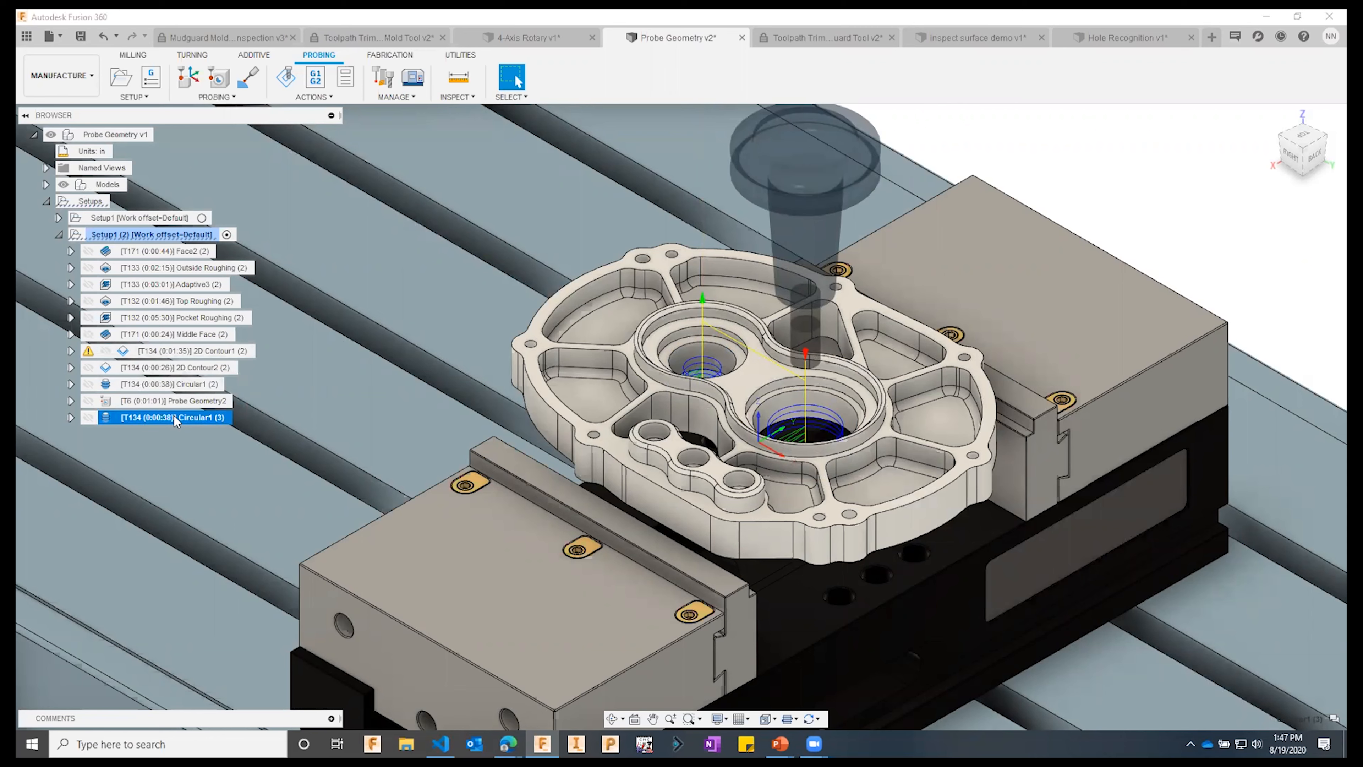
pyautogui.keyDown('ctrl'); pyautogui.click(170, 403); pyautogui.keyUp('ctrl')
pyautogui.rightClick(168, 402)
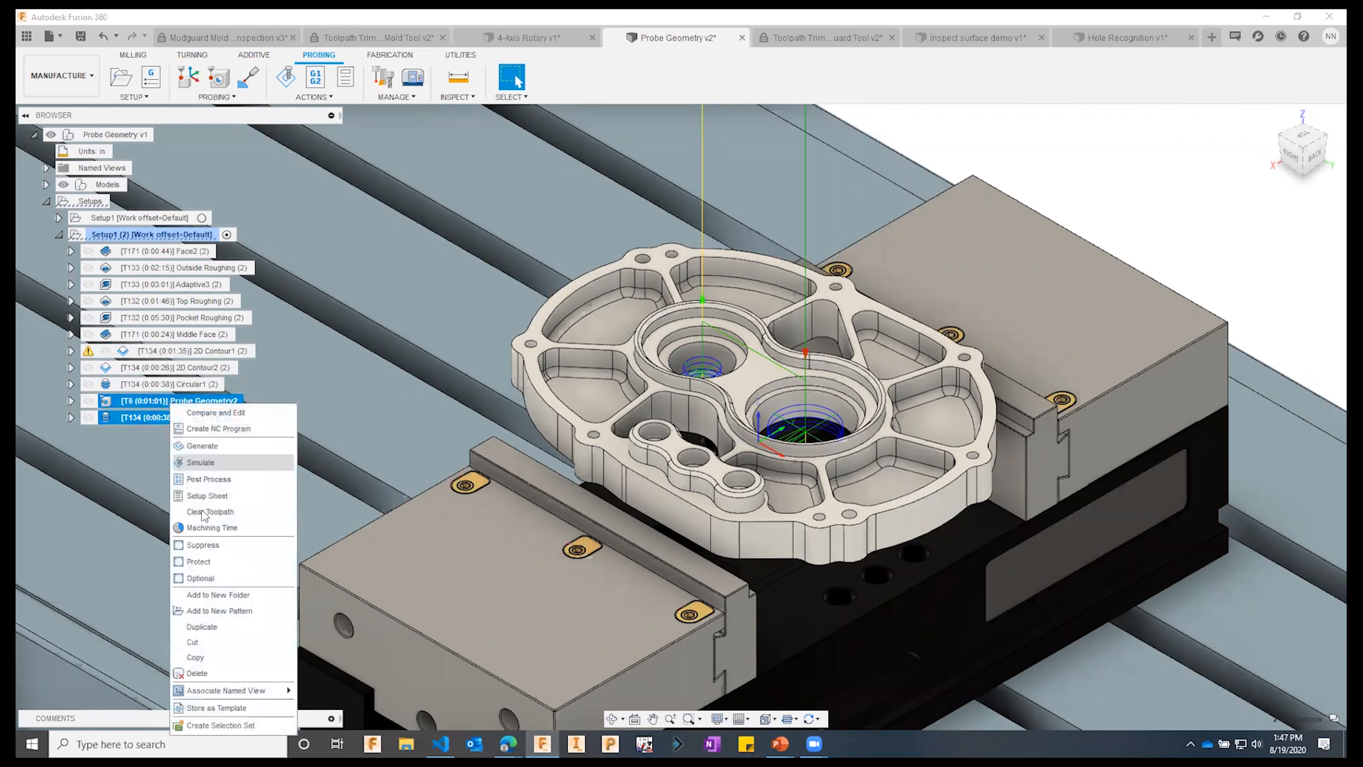
pyautogui.click(200, 578)
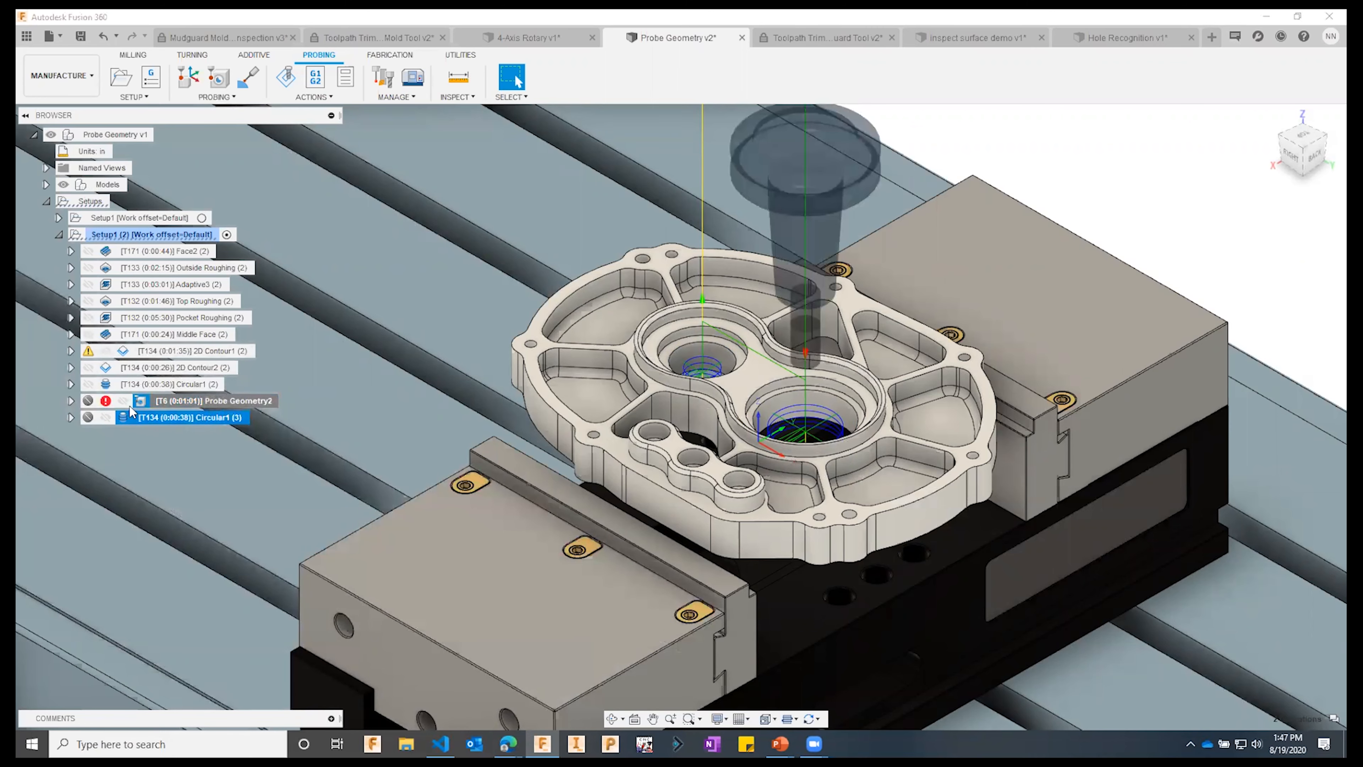
pyautogui.click(106, 401)
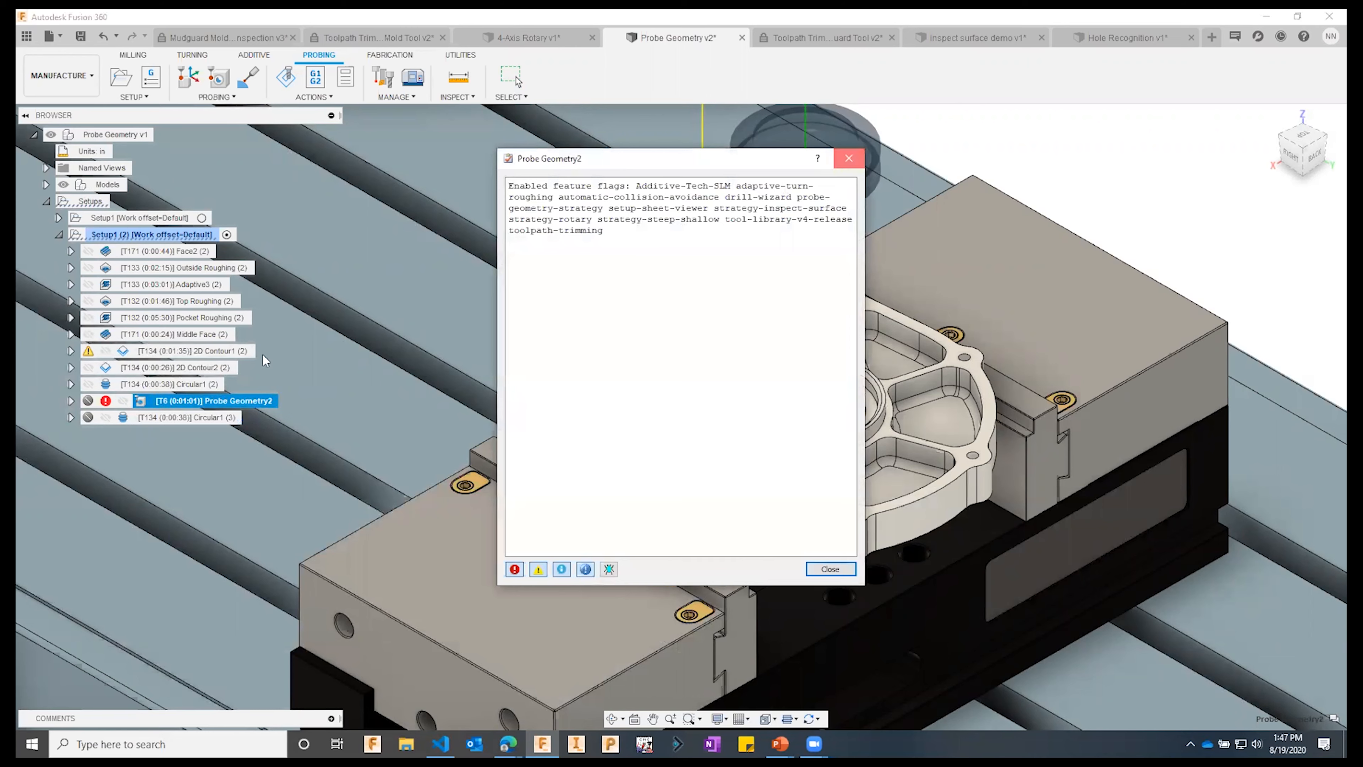
pyautogui.click(848, 160)
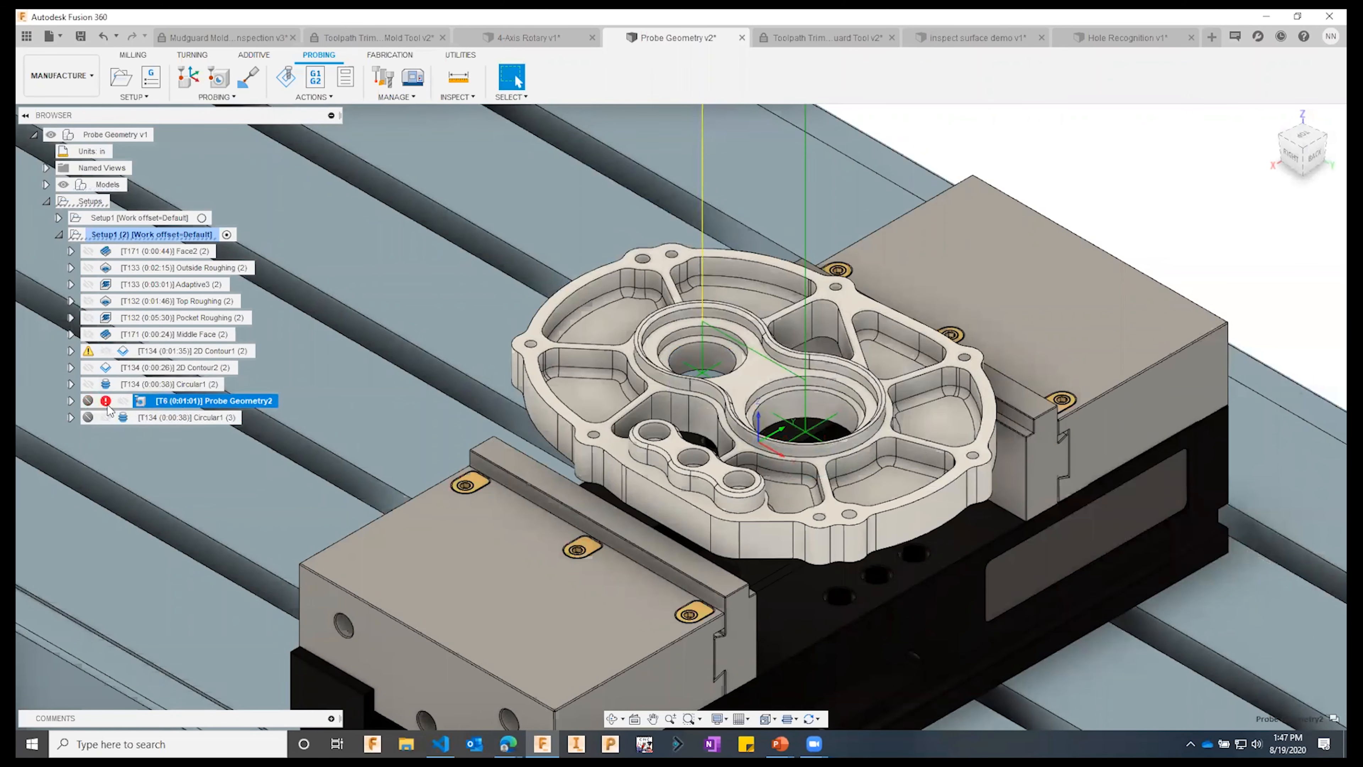
# - Post process all of Setup1 (2) as program 1001 with the HAAS post, continuing despite invalid operations and without restrictions
pyautogui.click(152, 234)
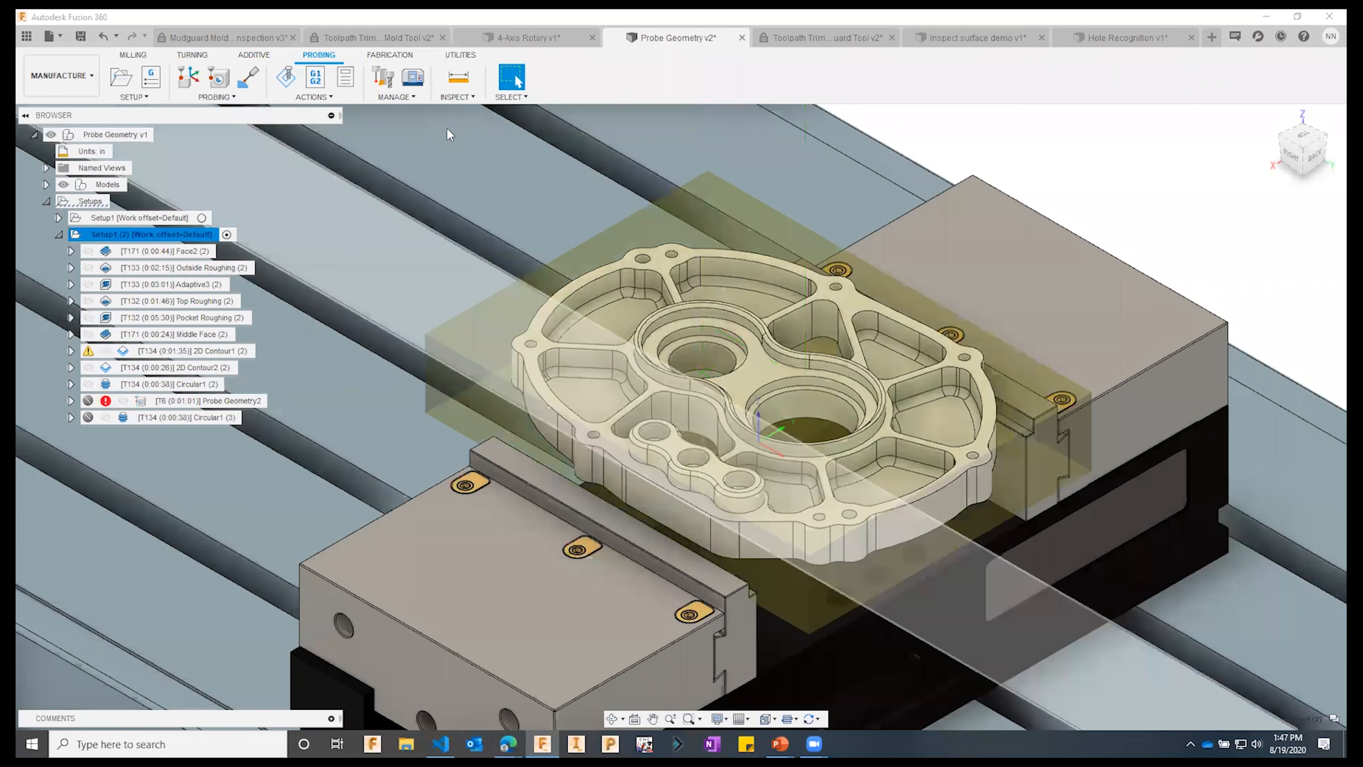
pyautogui.click(316, 76)
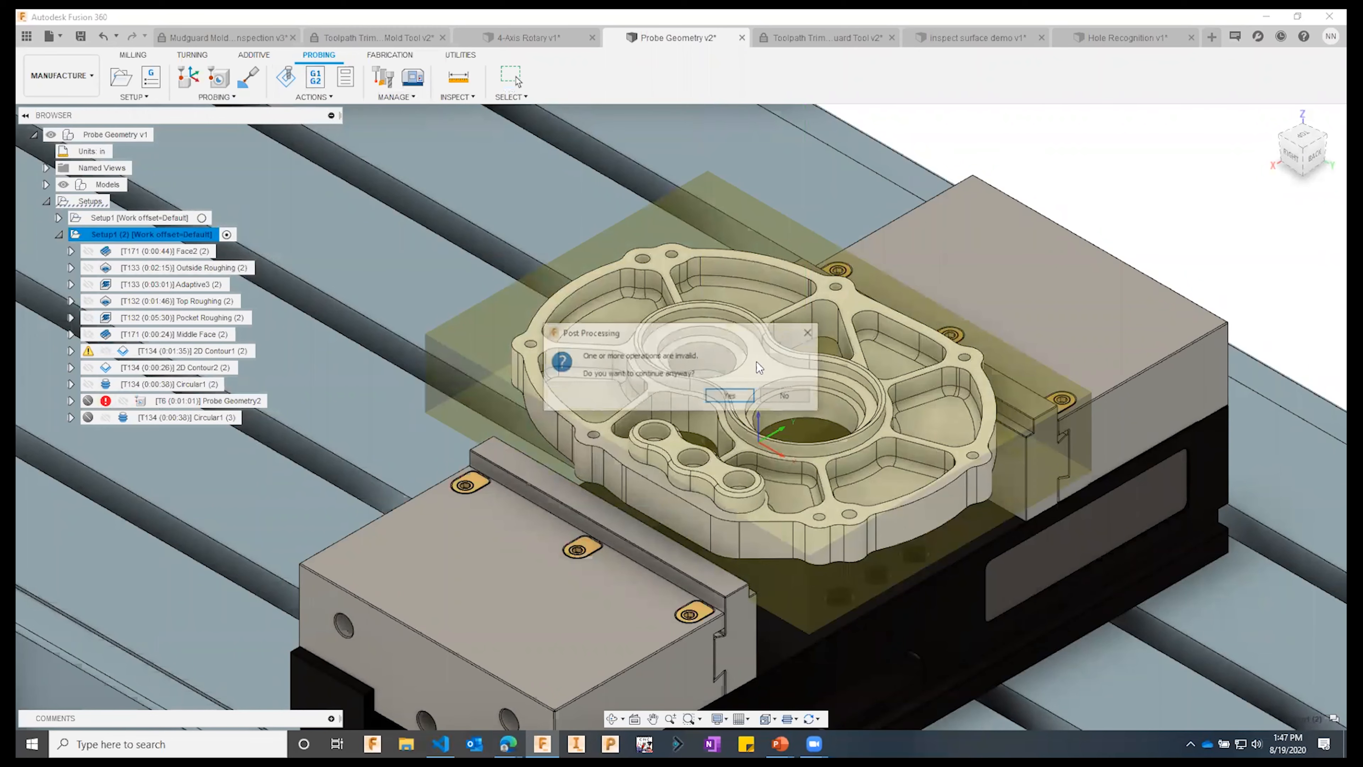
pyautogui.click(733, 394)
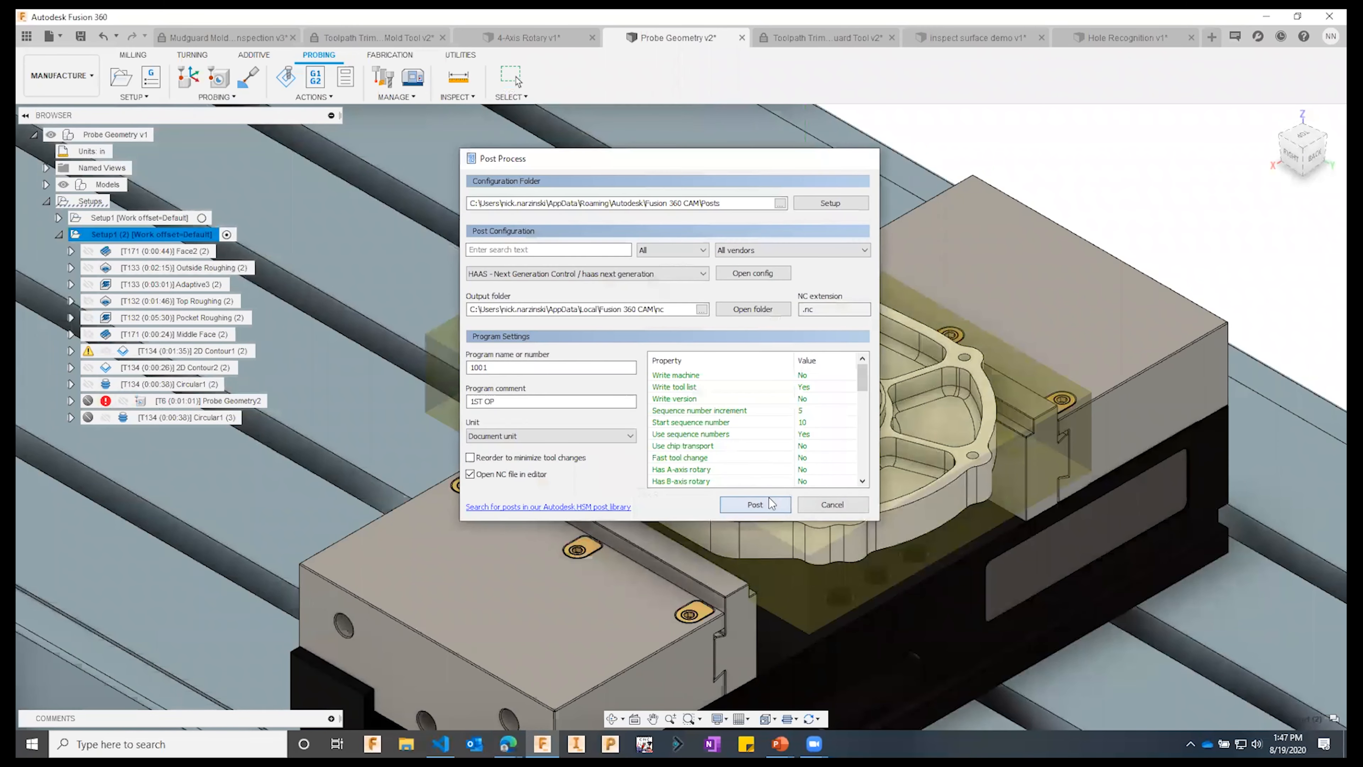
pyautogui.click(771, 503)
pyautogui.click(571, 374)
pyautogui.click(710, 376)
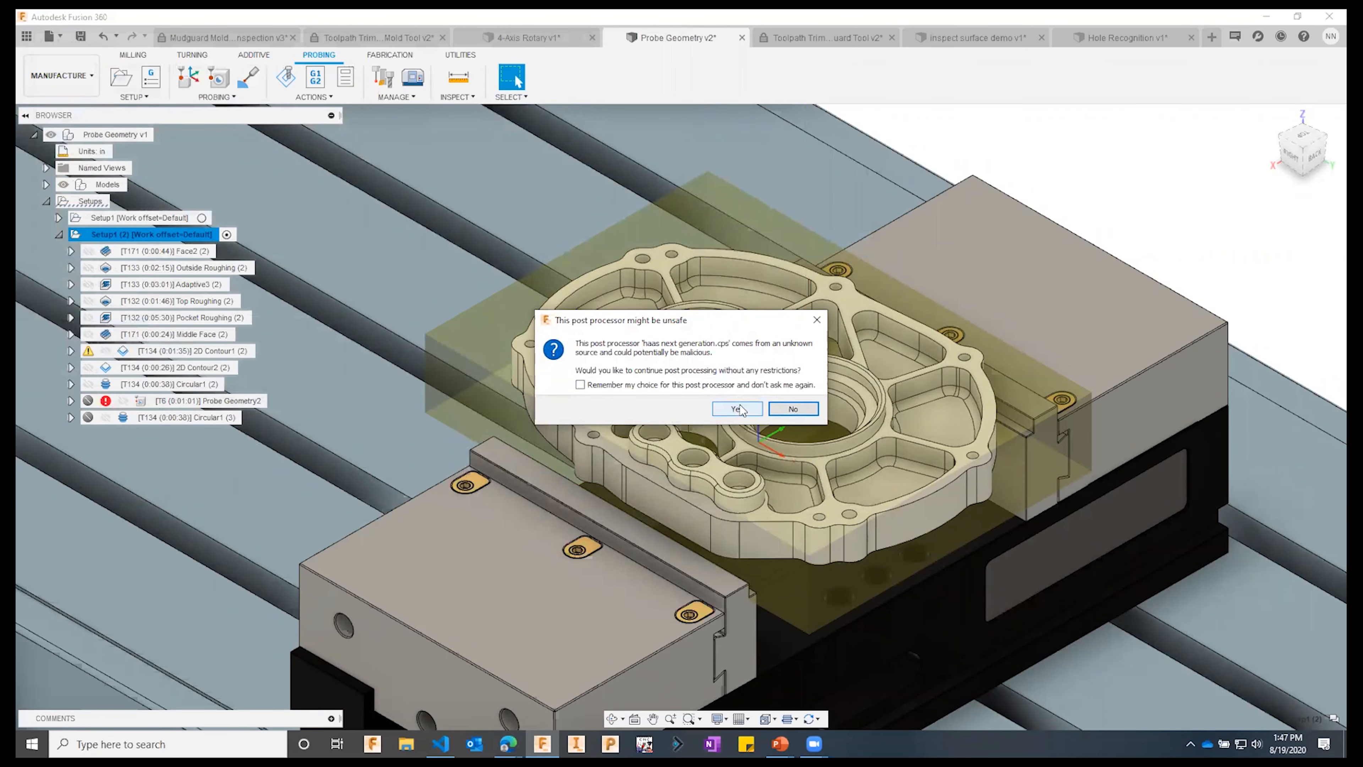
pyautogui.click(739, 409)
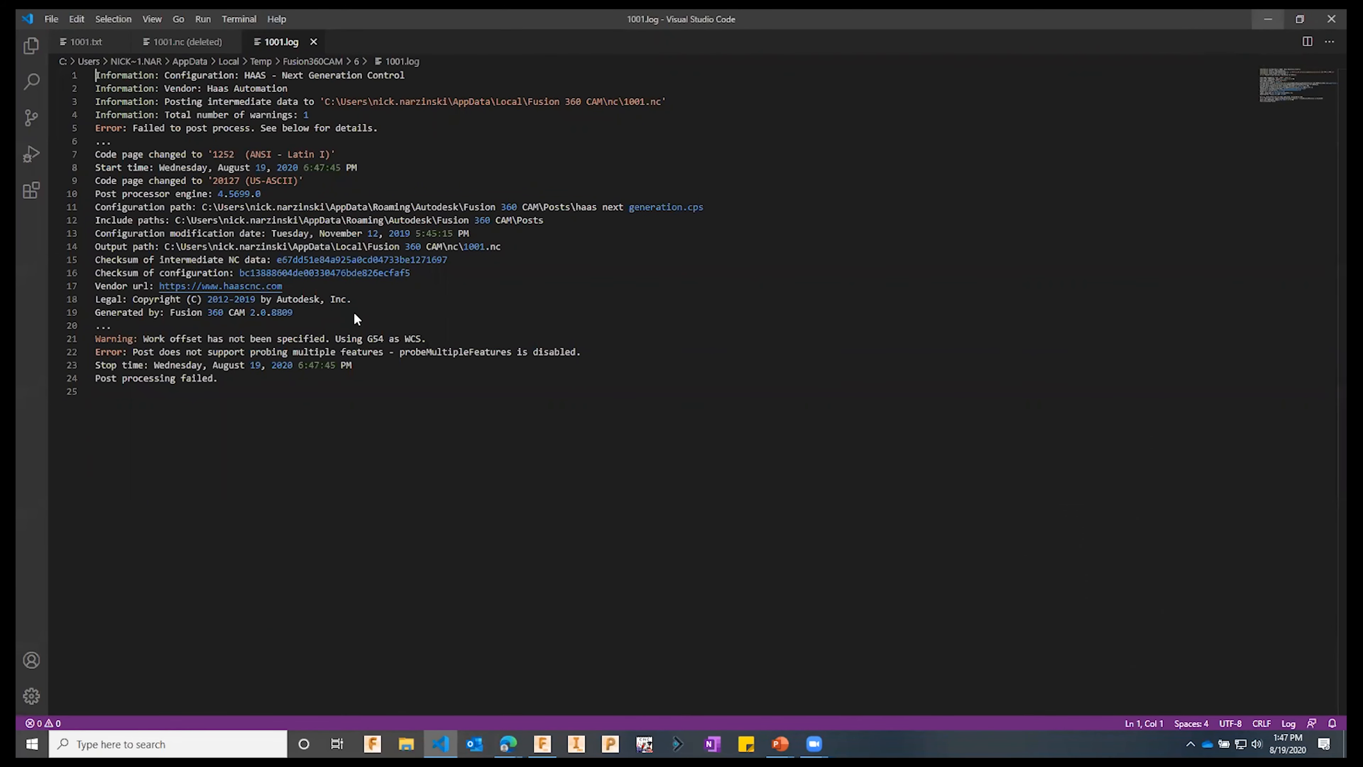
pyautogui.hotkey('alt', 'Tab')
# - Remove the Optional marking from Probe Geometry2 and regenerate its toolpath
pyautogui.click(146, 418)
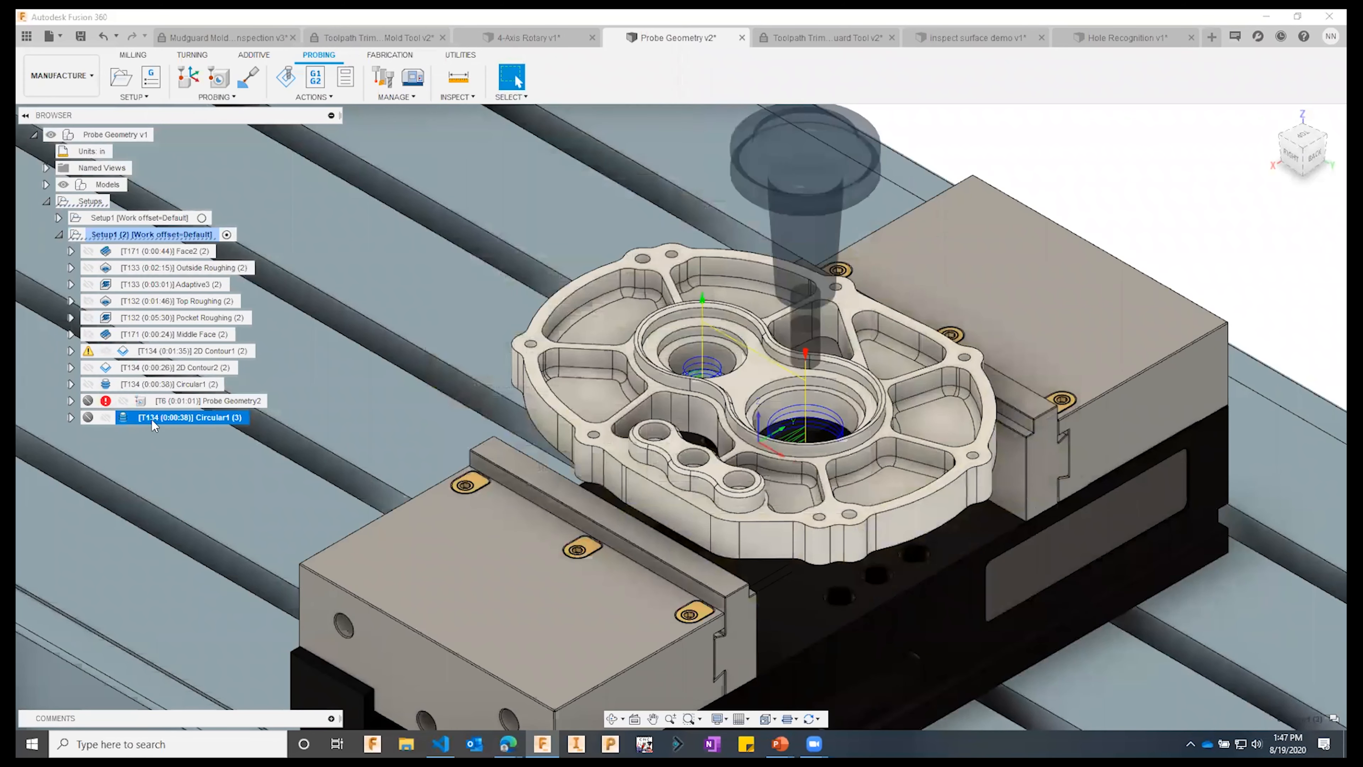
pyautogui.rightClick(156, 402)
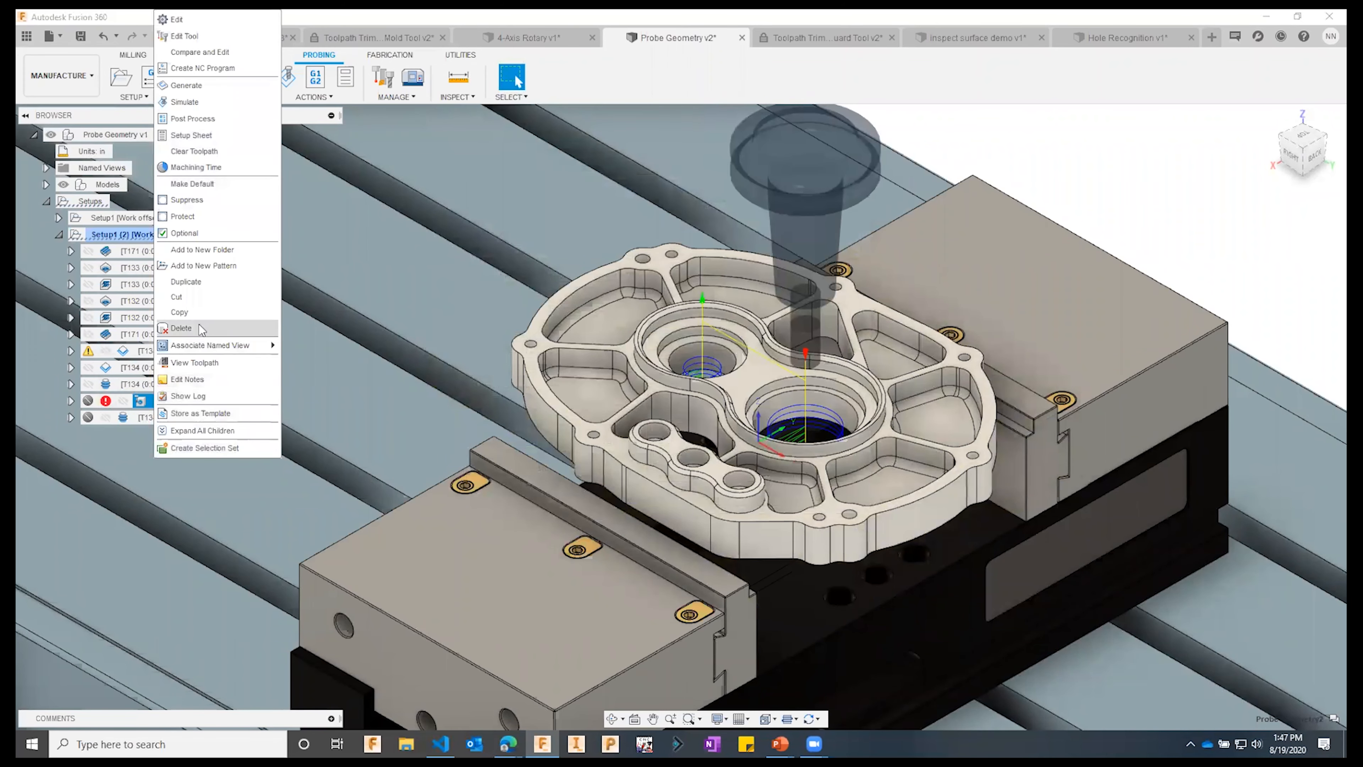
pyautogui.click(189, 234)
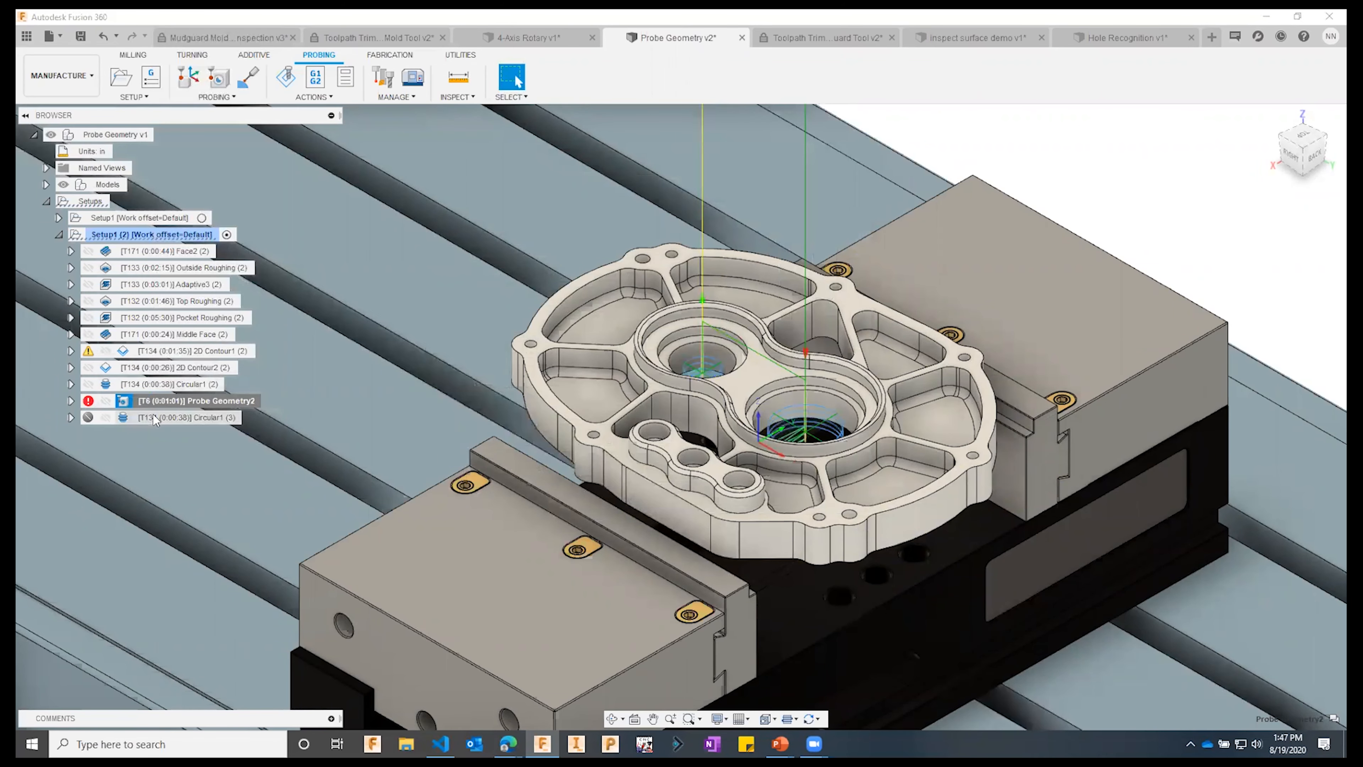
pyautogui.rightClick(153, 402)
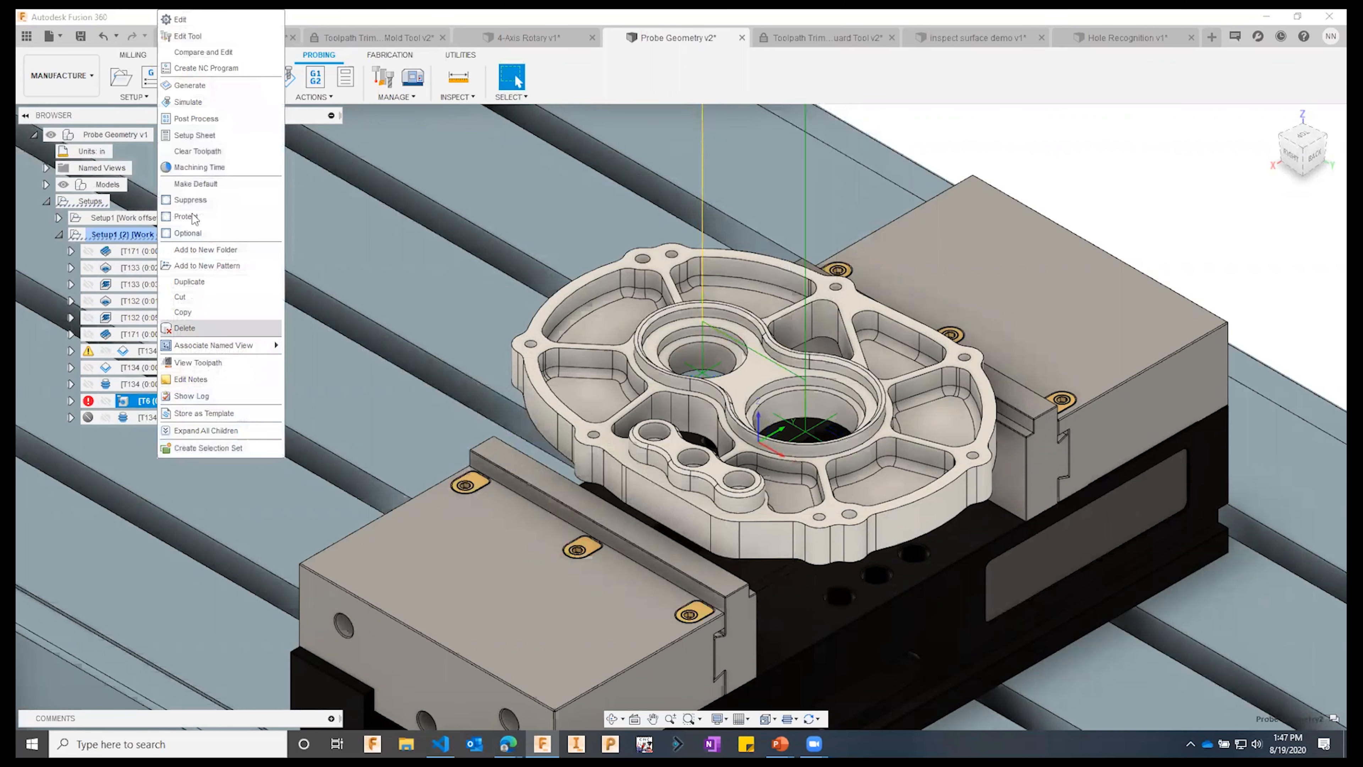
pyautogui.click(194, 87)
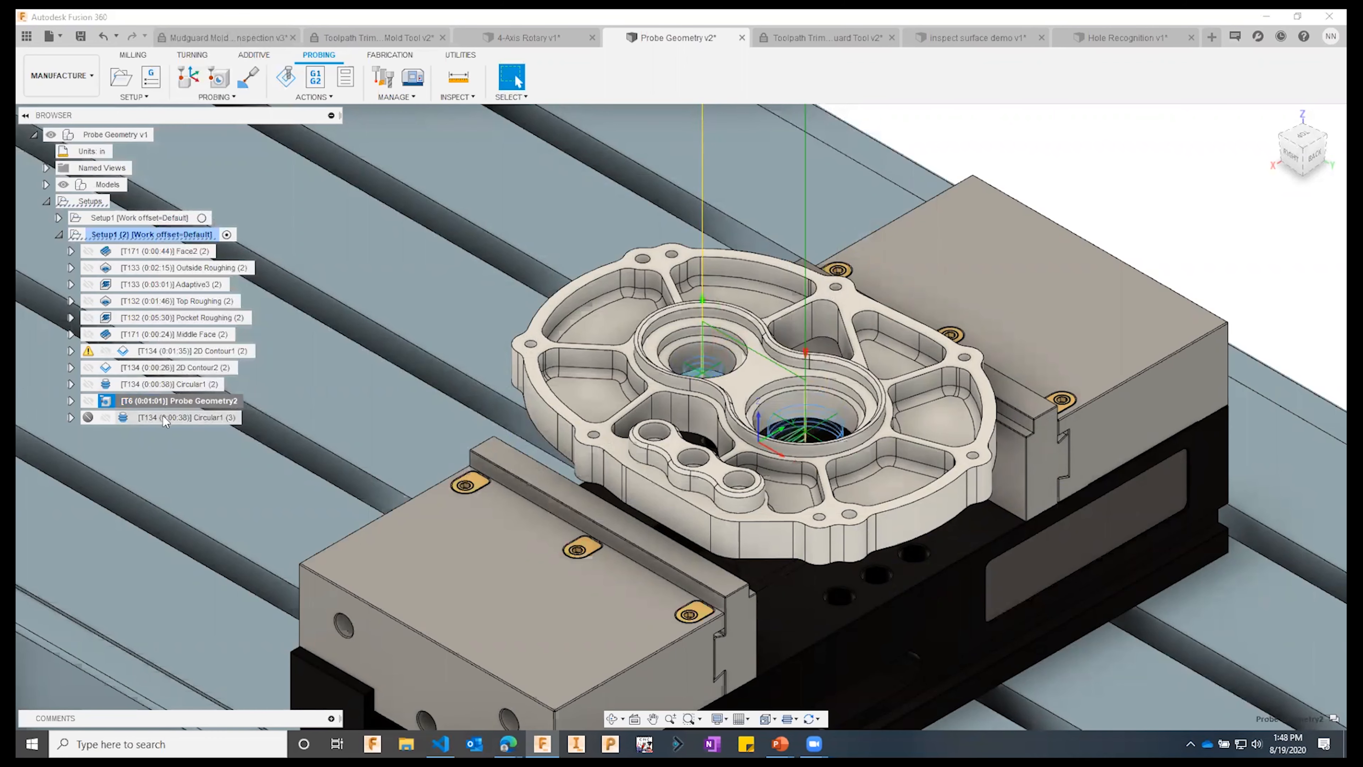
# - Try to post process Circular1 (2), Probe Geometry2 and Circular1 (3) together as 1001.nc with the HAAS post, and close the resulting log
pyautogui.keyDown('ctrl'); pyautogui.click(170, 384); pyautogui.keyUp('ctrl')
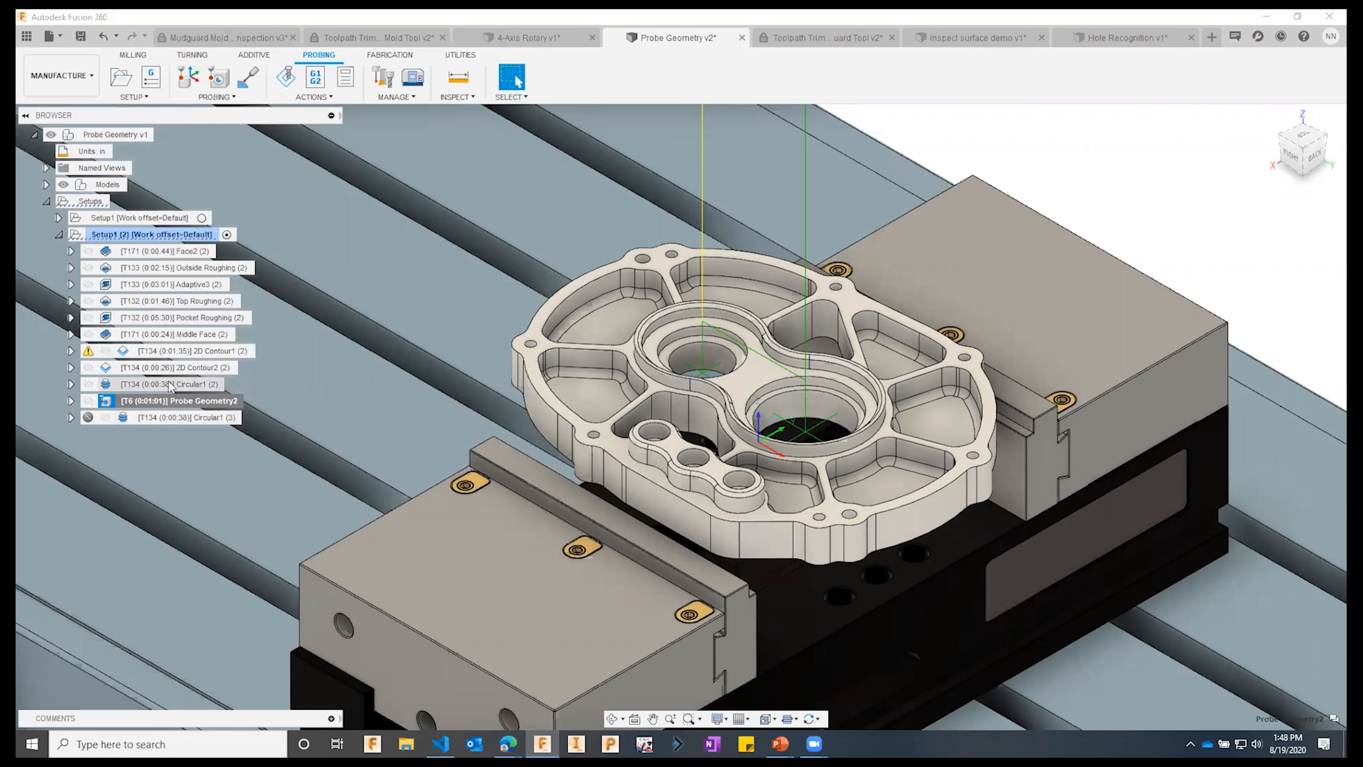
pyautogui.keyDown('shift'); pyautogui.click(169, 418); pyautogui.keyUp('shift')
pyautogui.rightClick(170, 418)
pyautogui.click(156, 413)
pyautogui.click(167, 388)
pyautogui.rightClick(172, 417)
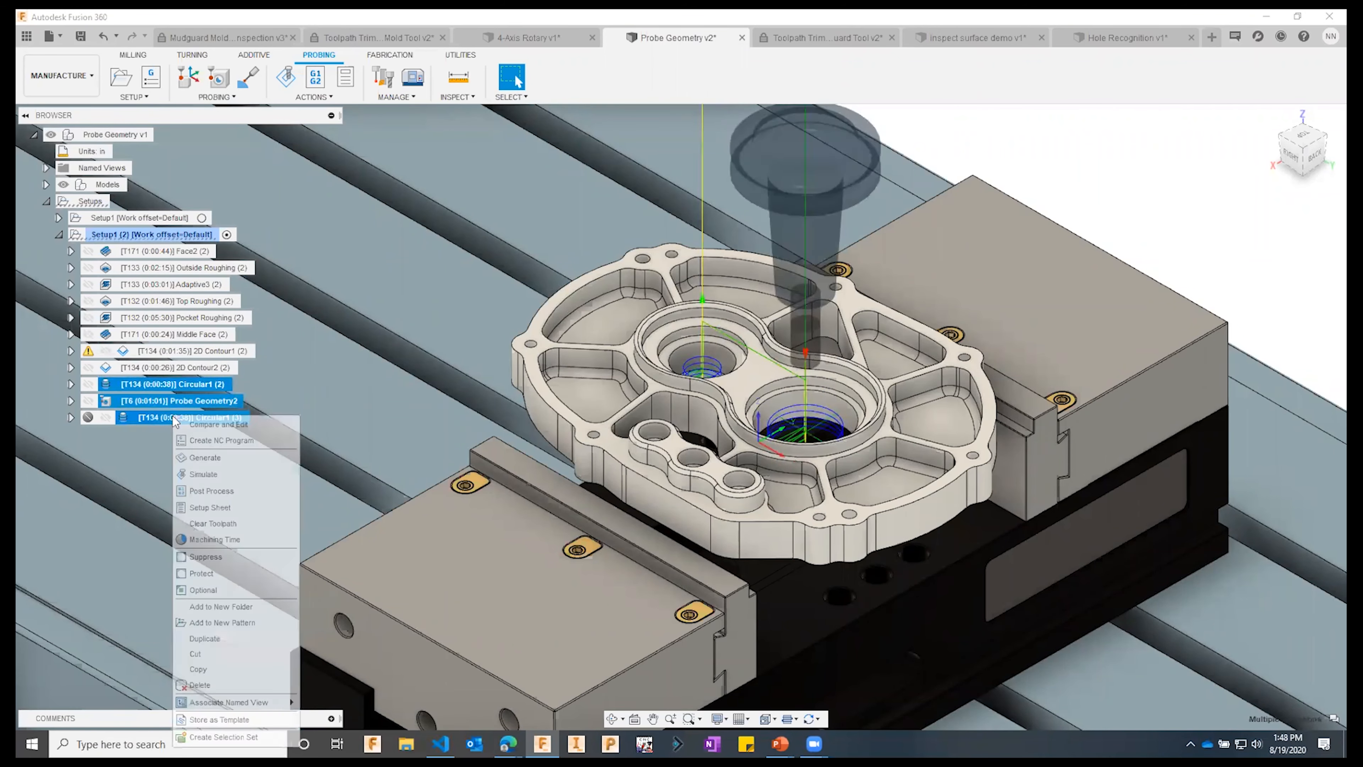
pyautogui.click(220, 491)
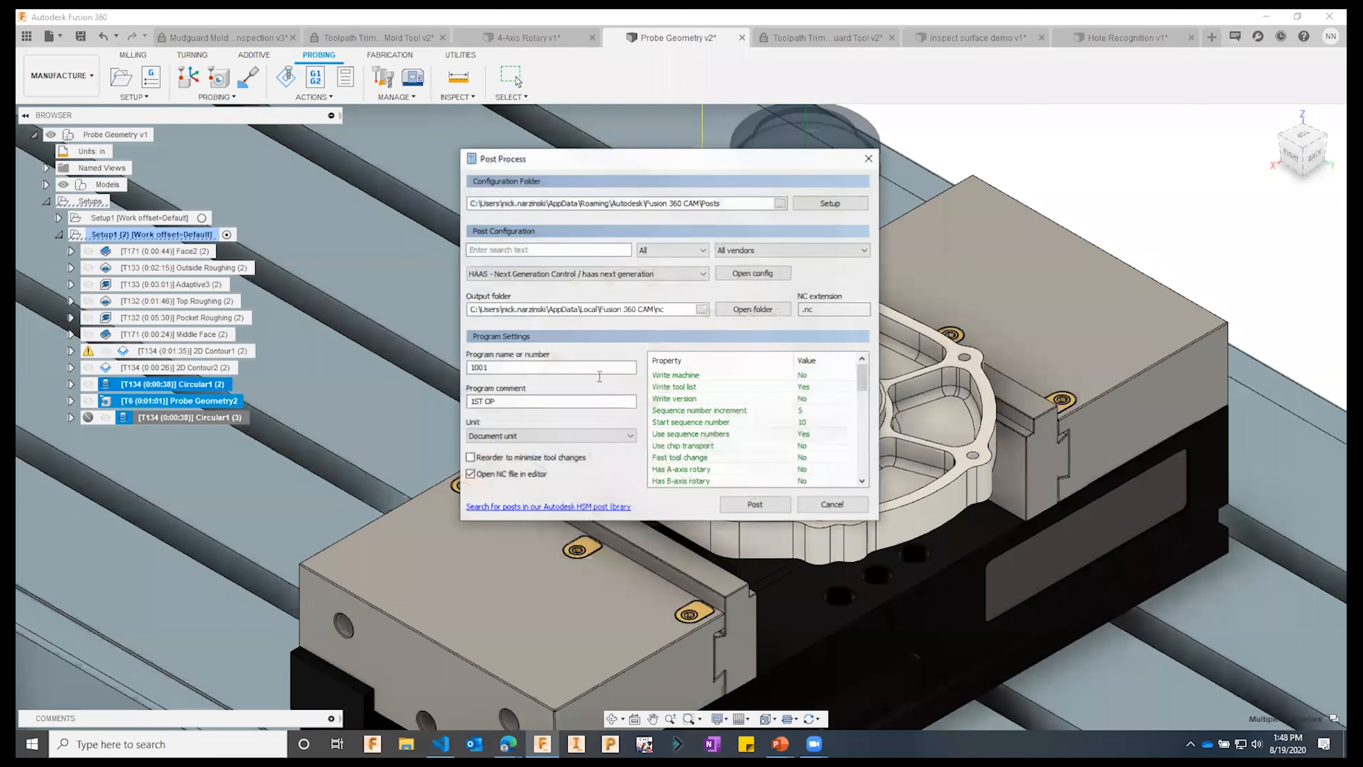
pyautogui.click(753, 502)
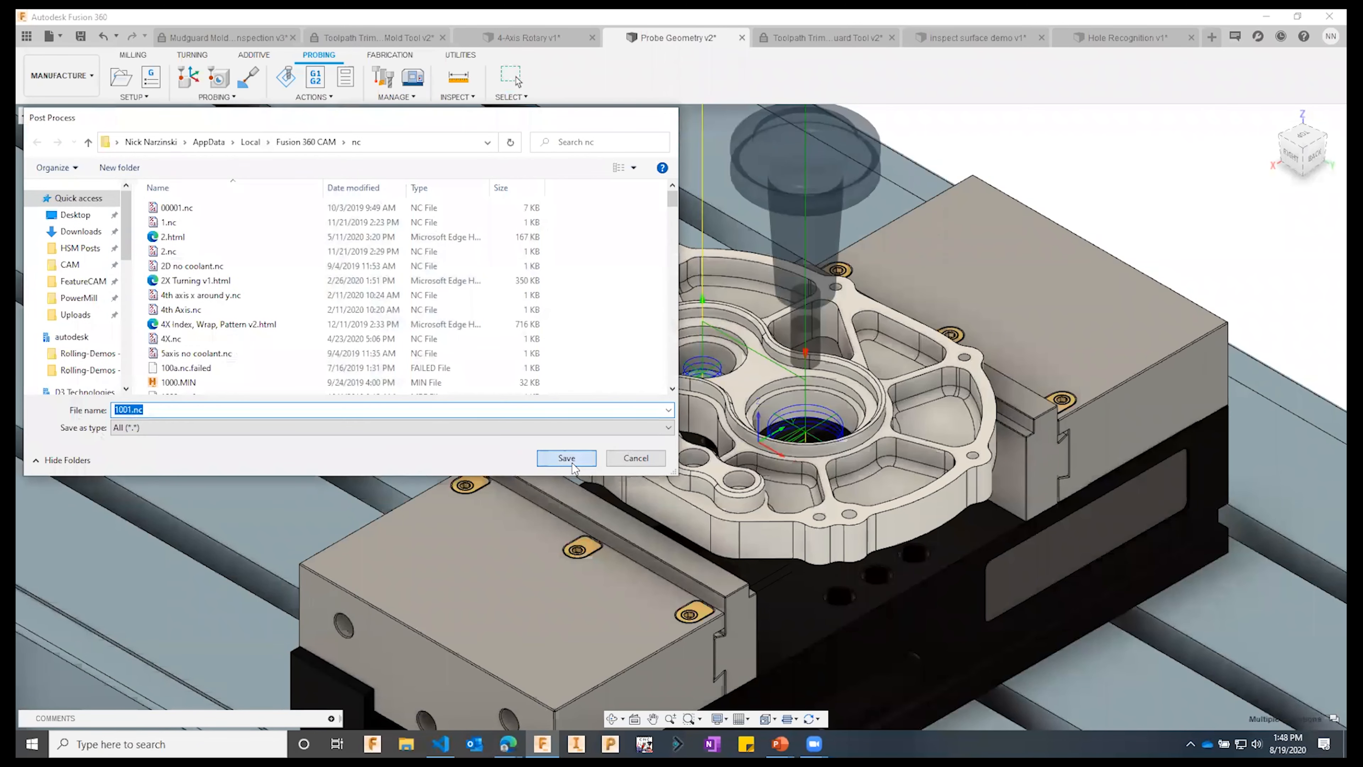
pyautogui.press('Return')
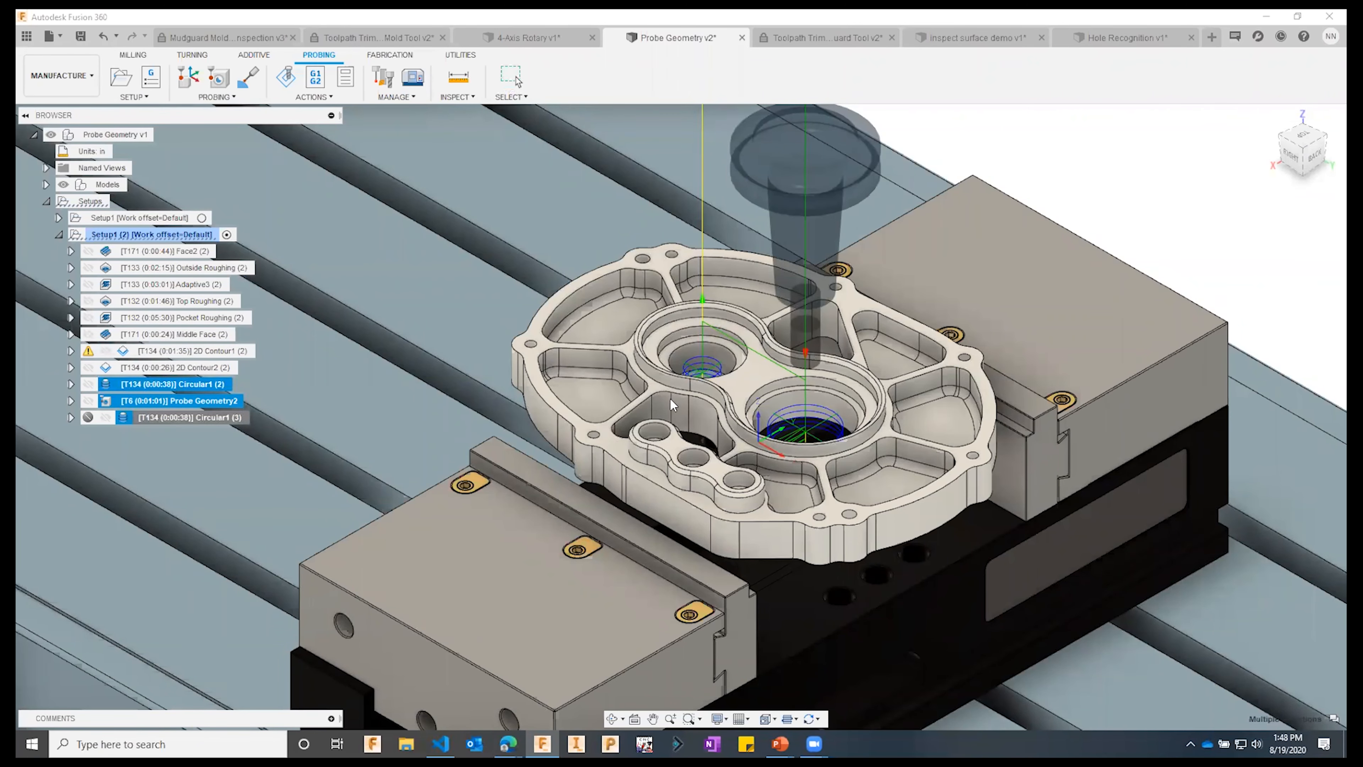
pyautogui.click(737, 410)
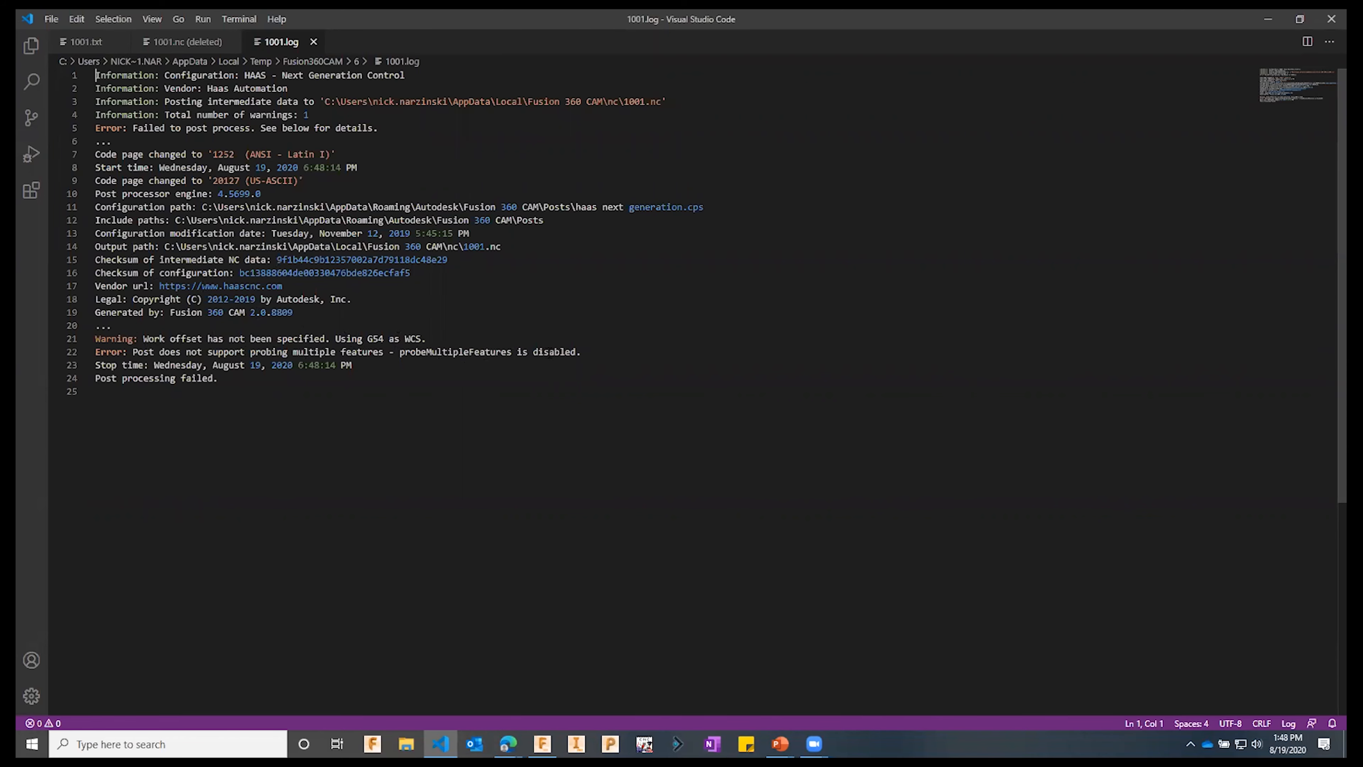
pyautogui.click(1329, 20)
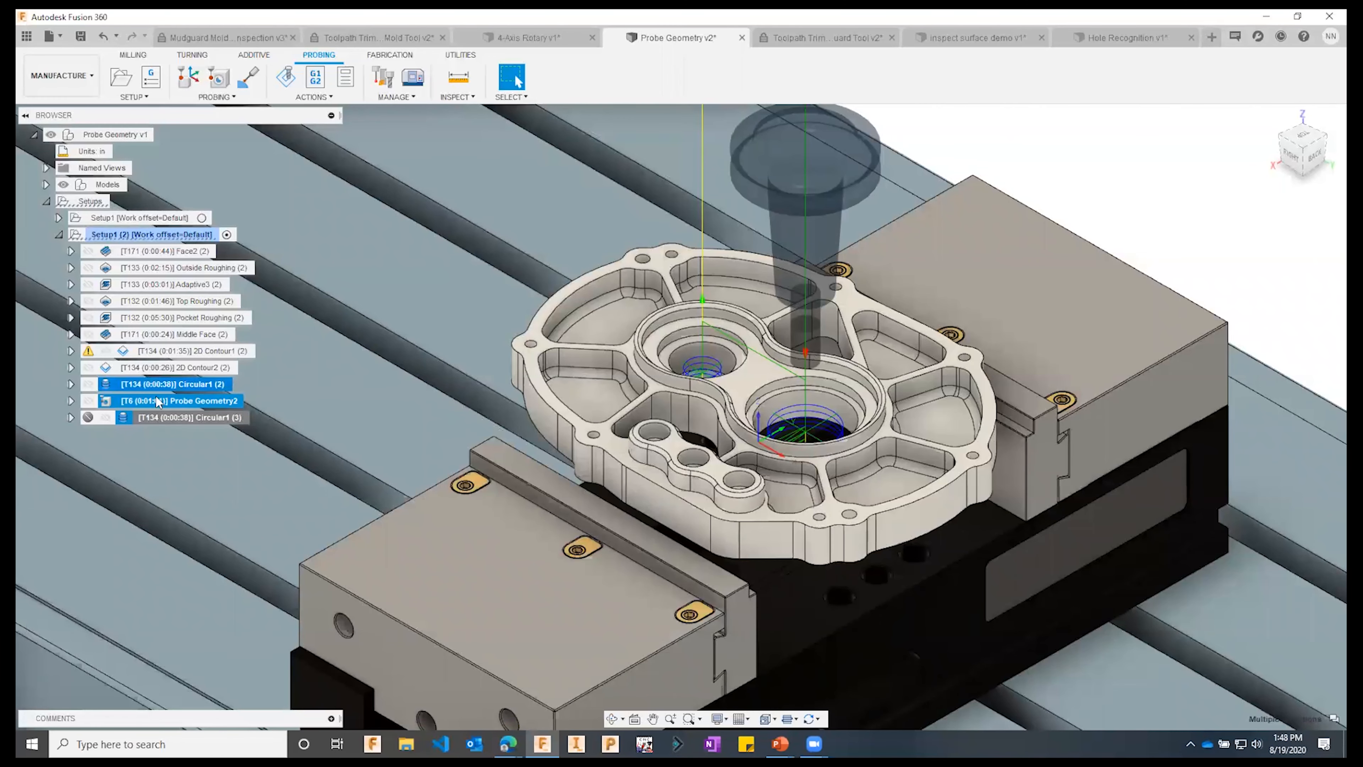
# - Edit Probe Geometry2, clearing its probe surfaces and selecting only the larger bore's cylindrical face
pyautogui.doubleClick(156, 401)
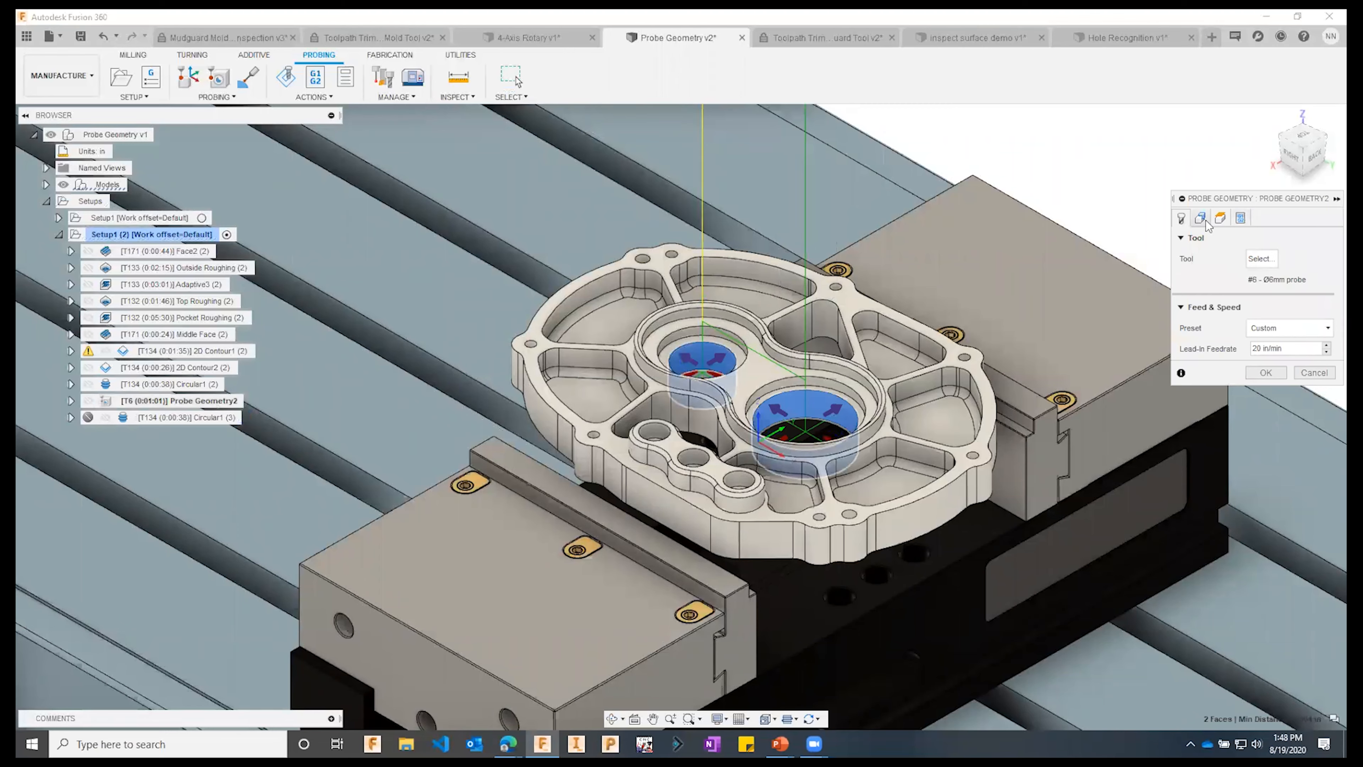
pyautogui.click(1316, 280)
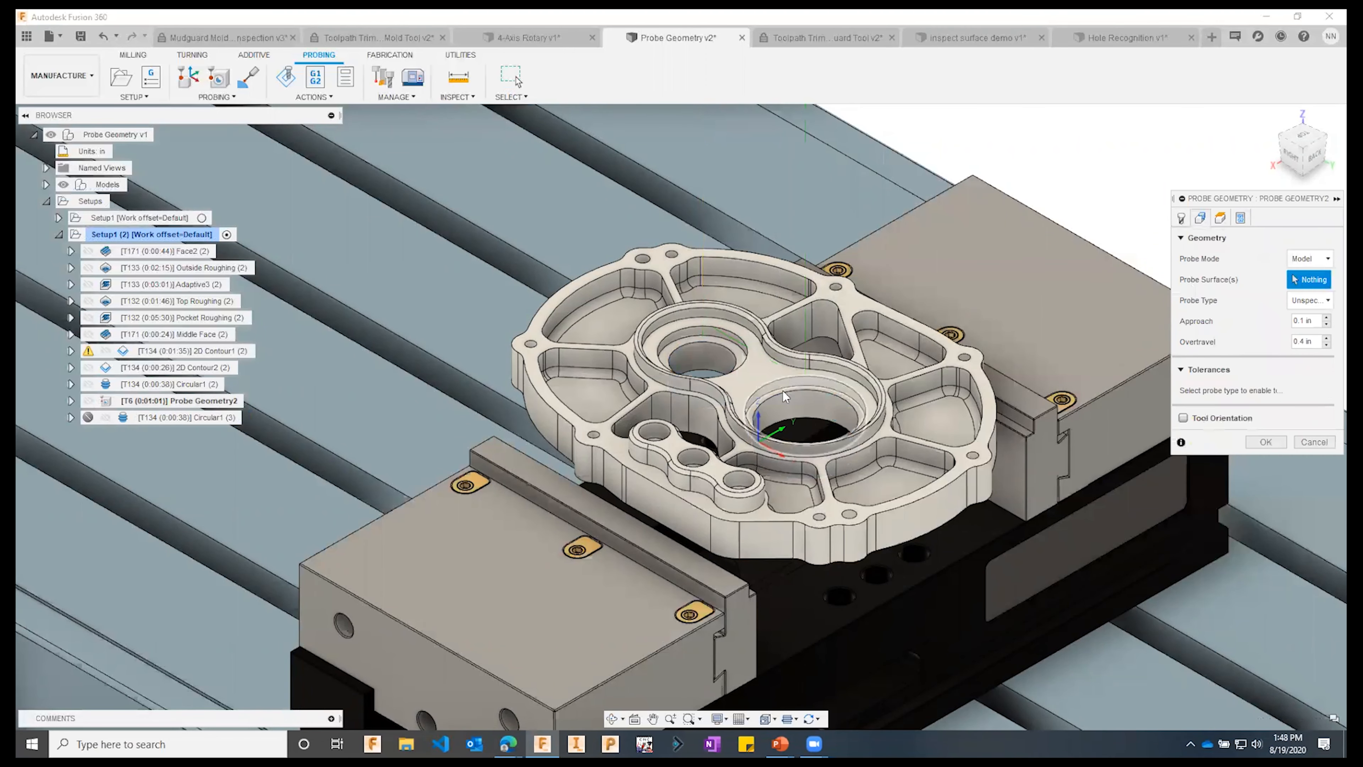
pyautogui.click(789, 414)
pyautogui.click(1266, 546)
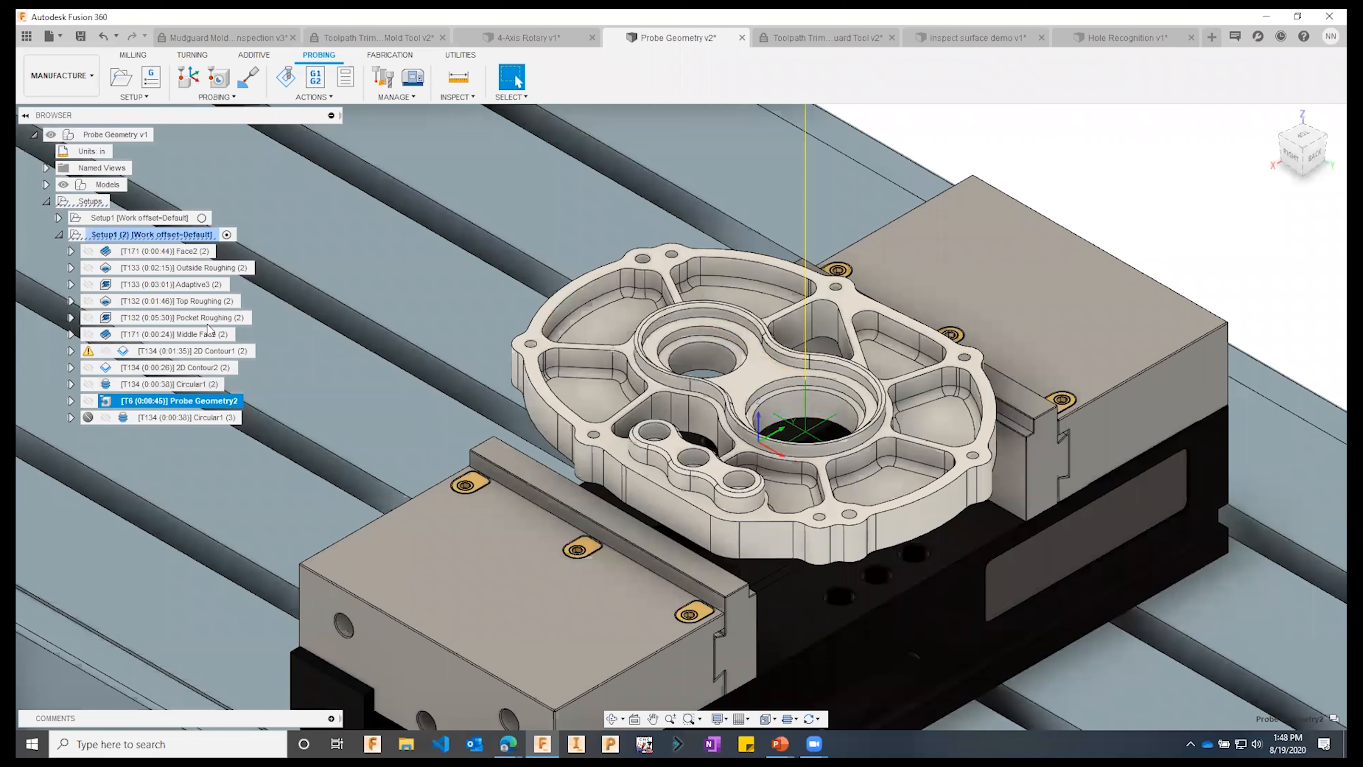
# - Post process Circular1 (2), single-bore Probe Geometry2 and Circular1 (3) as 1001.nc, and examine the probing and Circular1 (3) code
pyautogui.click(177, 385)
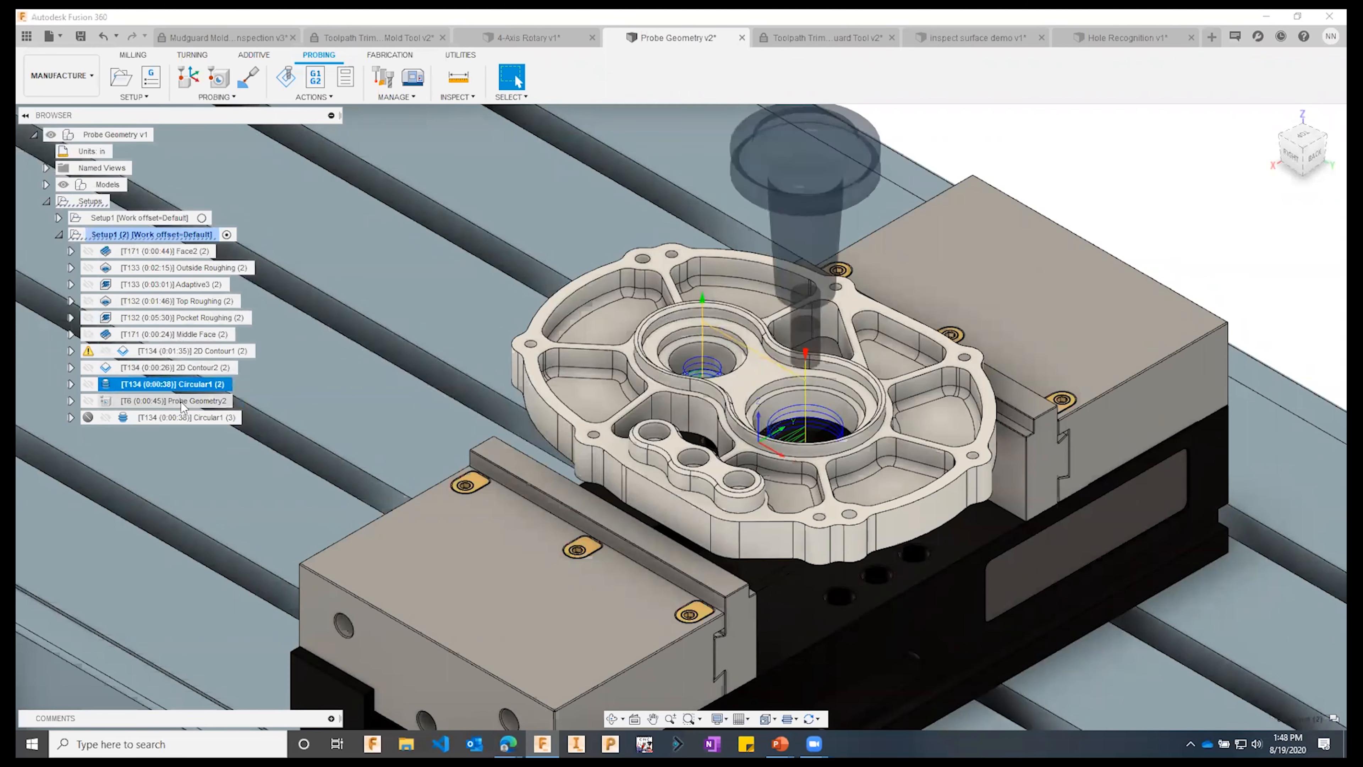
pyautogui.keyDown('shift'); pyautogui.click(185, 418); pyautogui.keyUp('shift')
pyautogui.rightClick(184, 418)
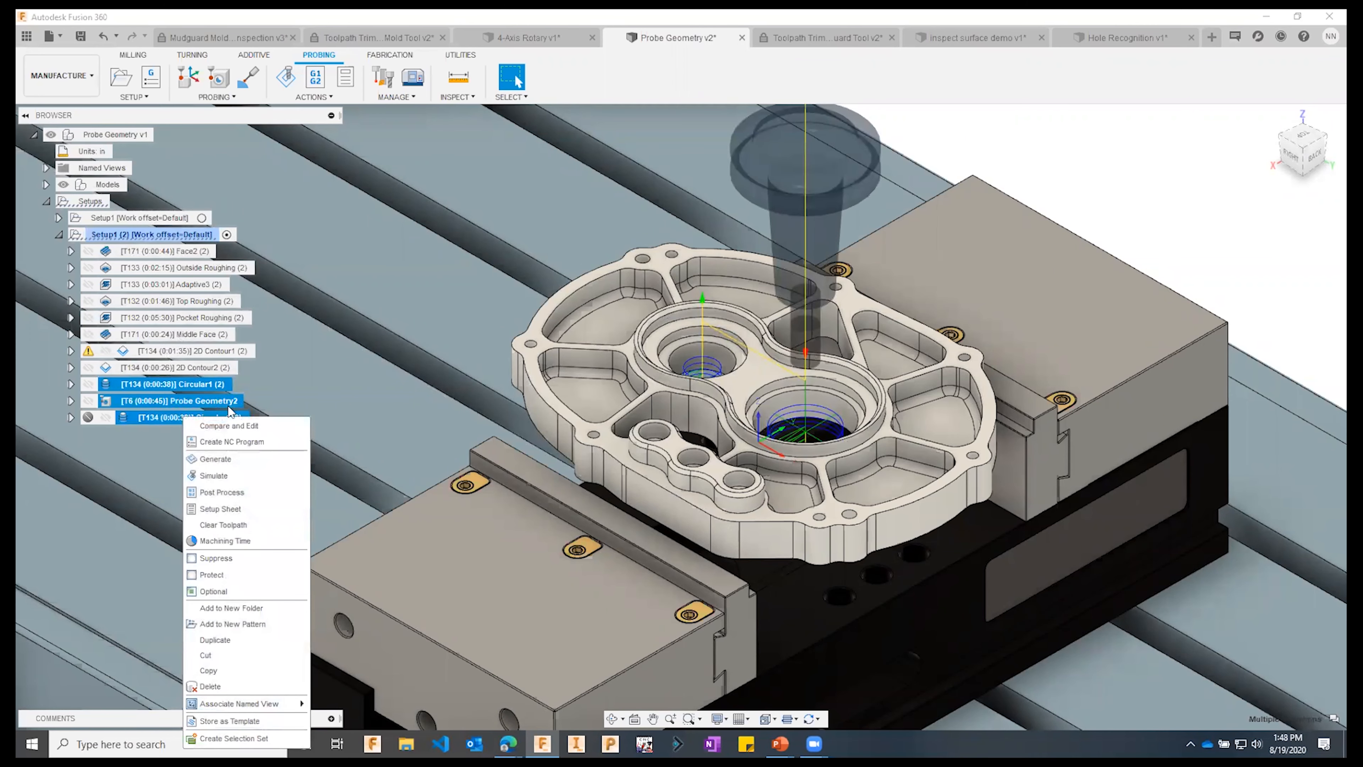
pyautogui.click(221, 493)
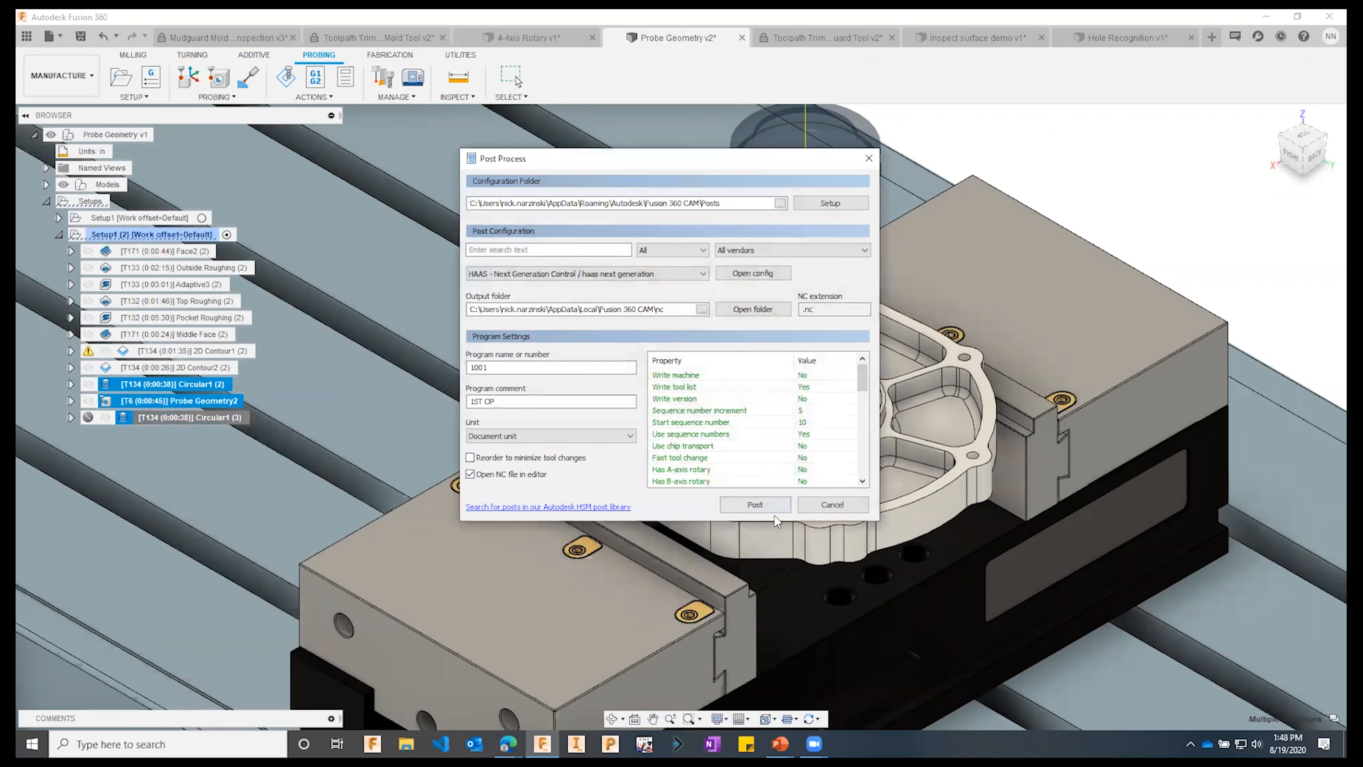
pyautogui.click(778, 509)
pyautogui.click(561, 457)
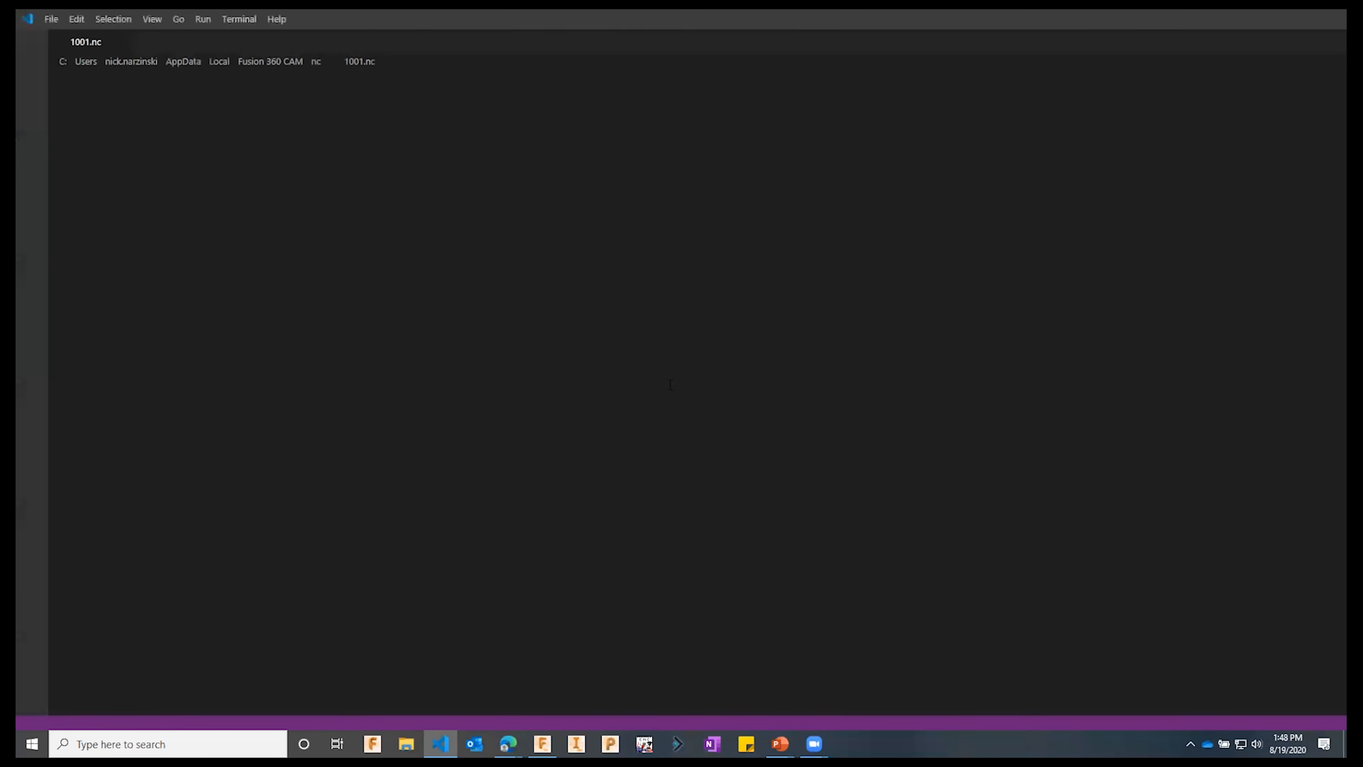
pyautogui.scroll(-20, 540, 359)
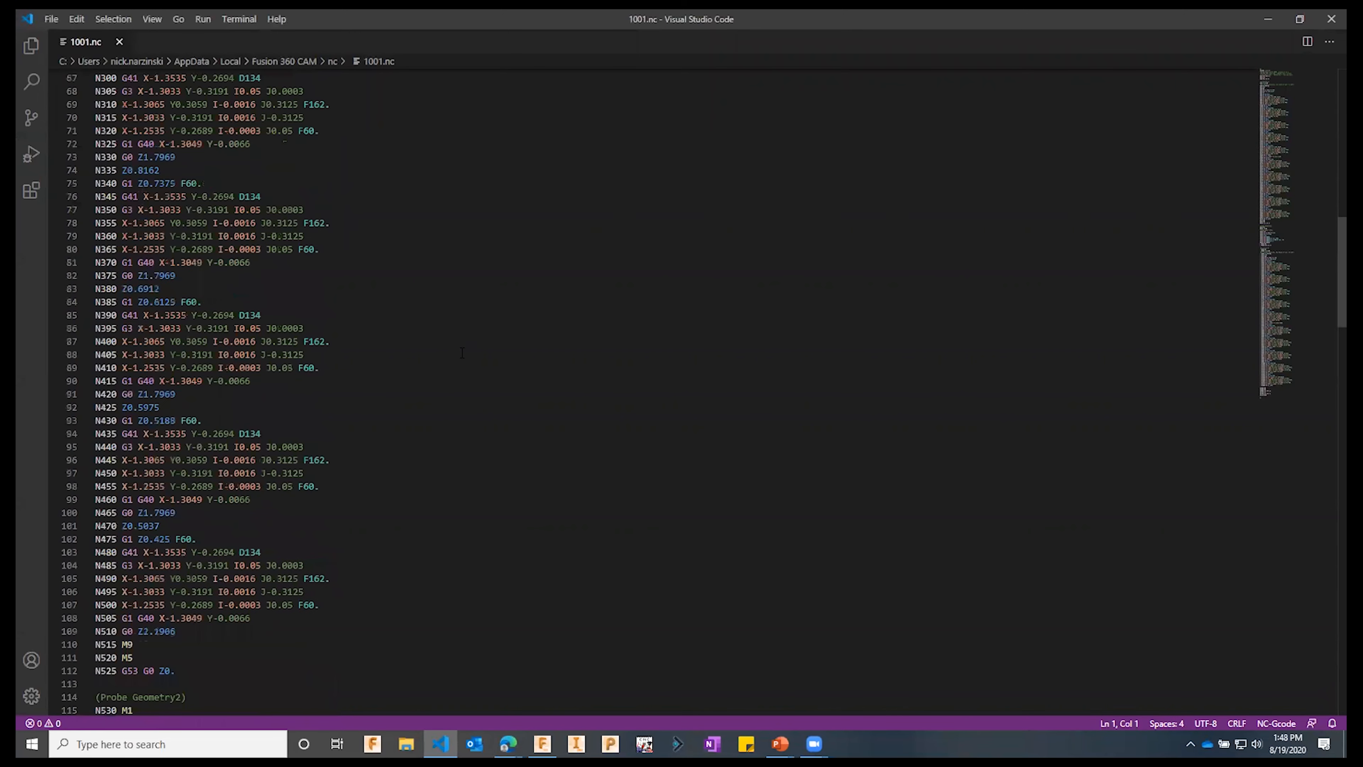
pyautogui.scroll(-7, 462, 352)
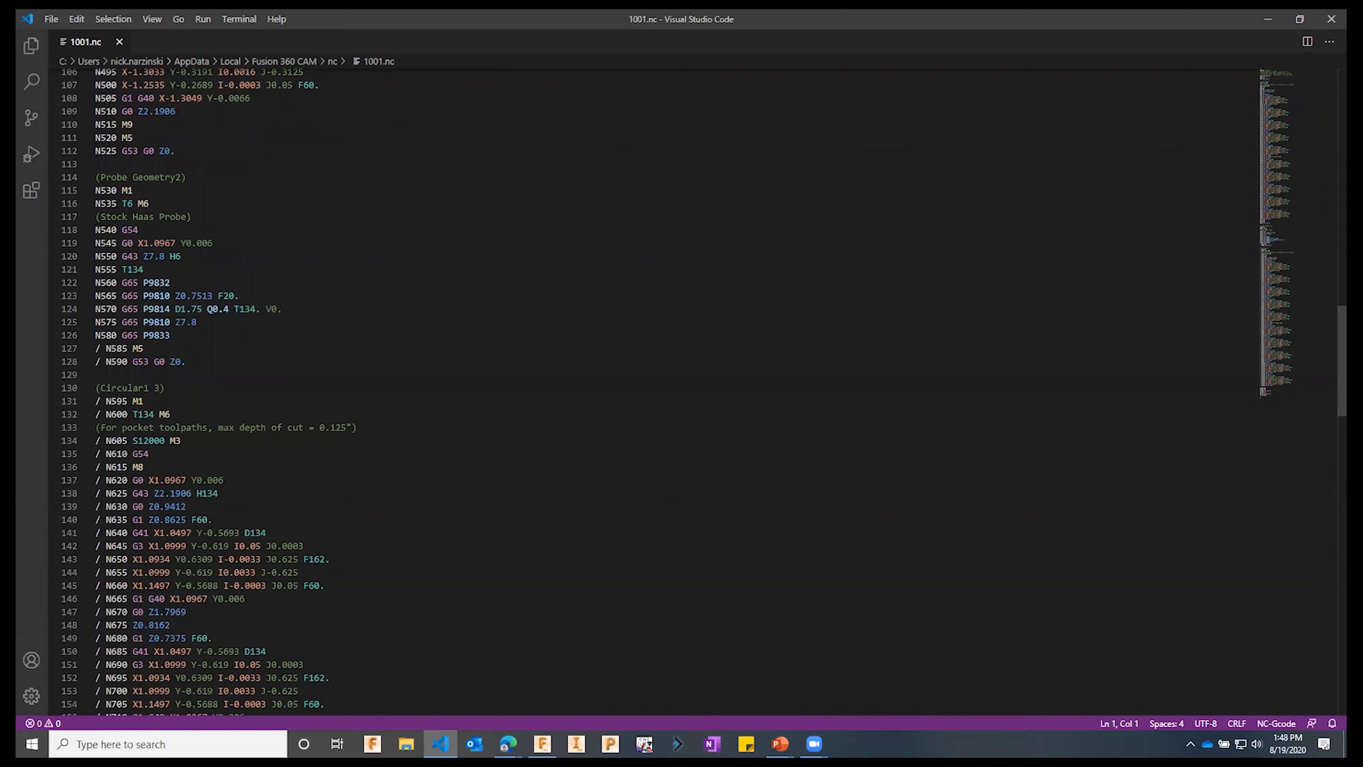
pyautogui.scroll(-3, 204, 283)
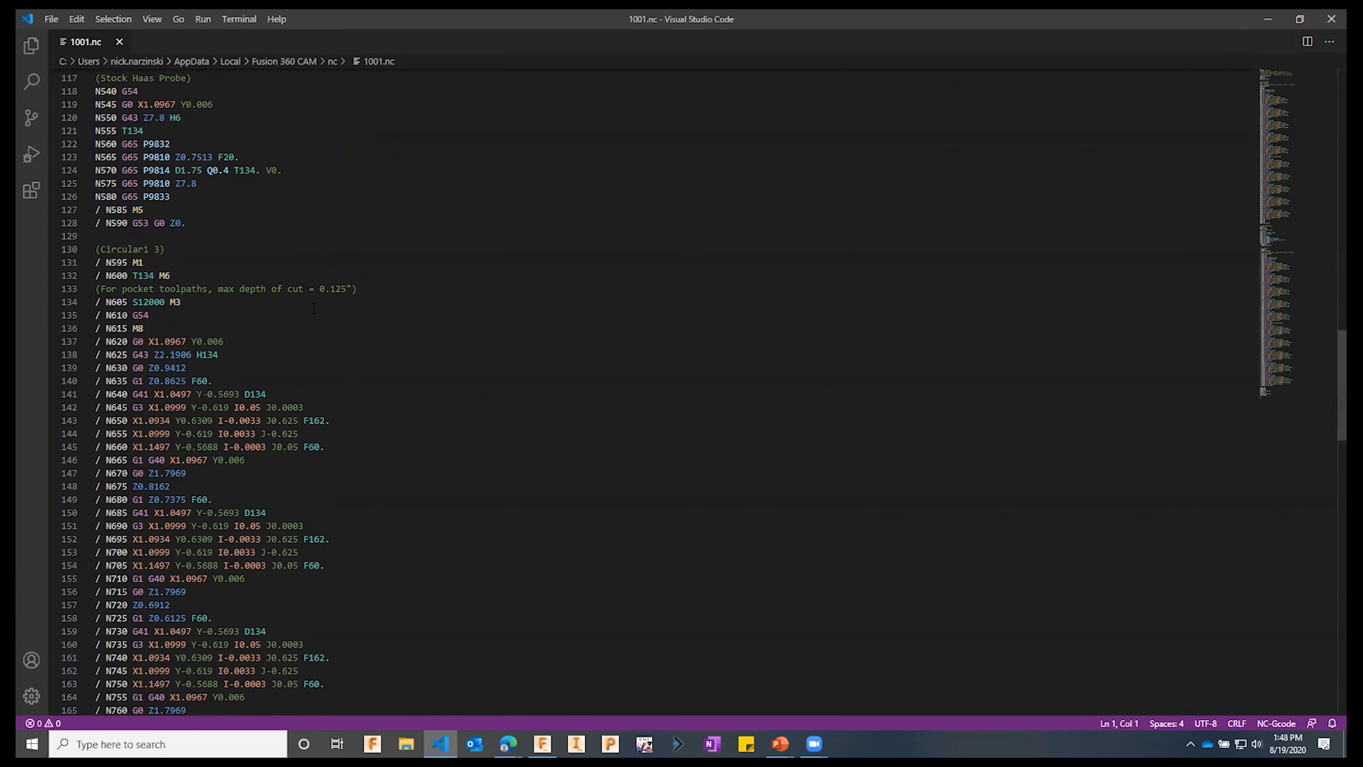
pyautogui.scroll(2, 564, 280)
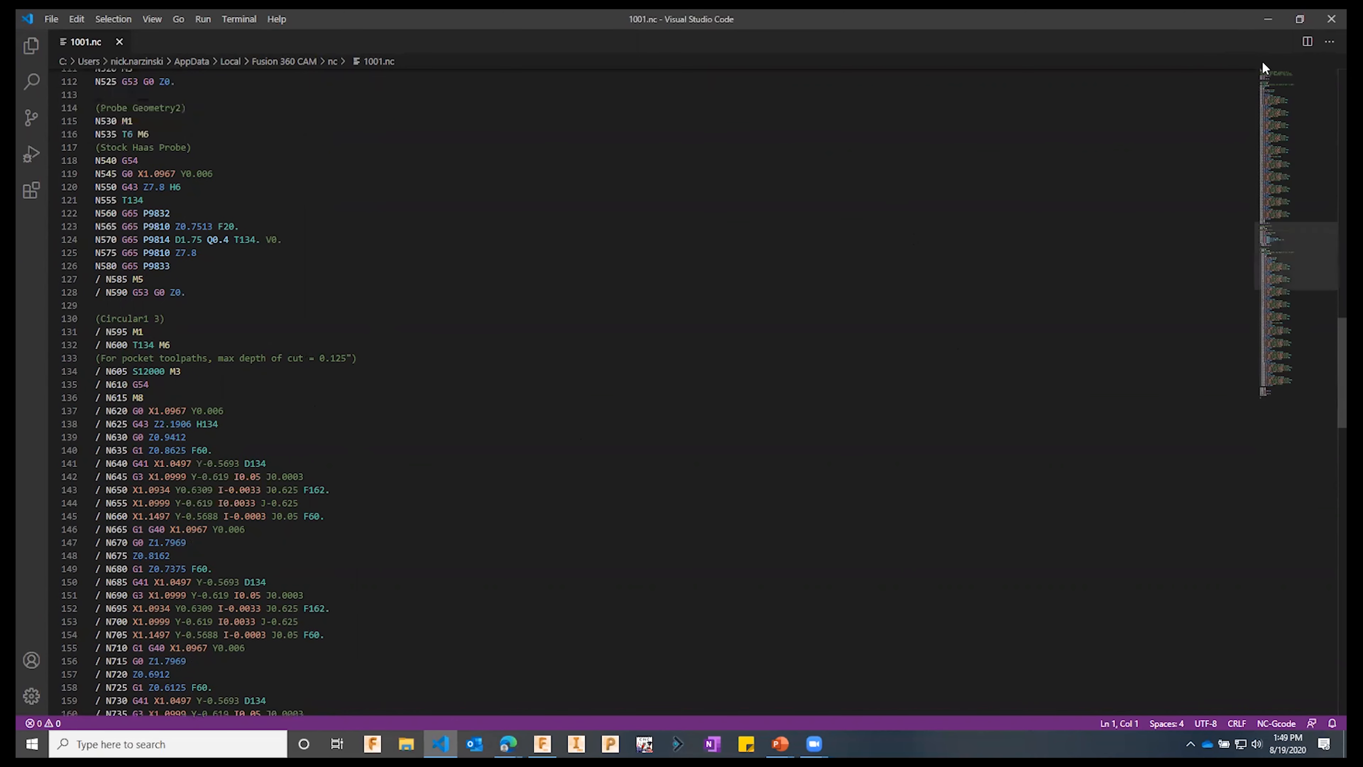
pyautogui.click(1269, 22)
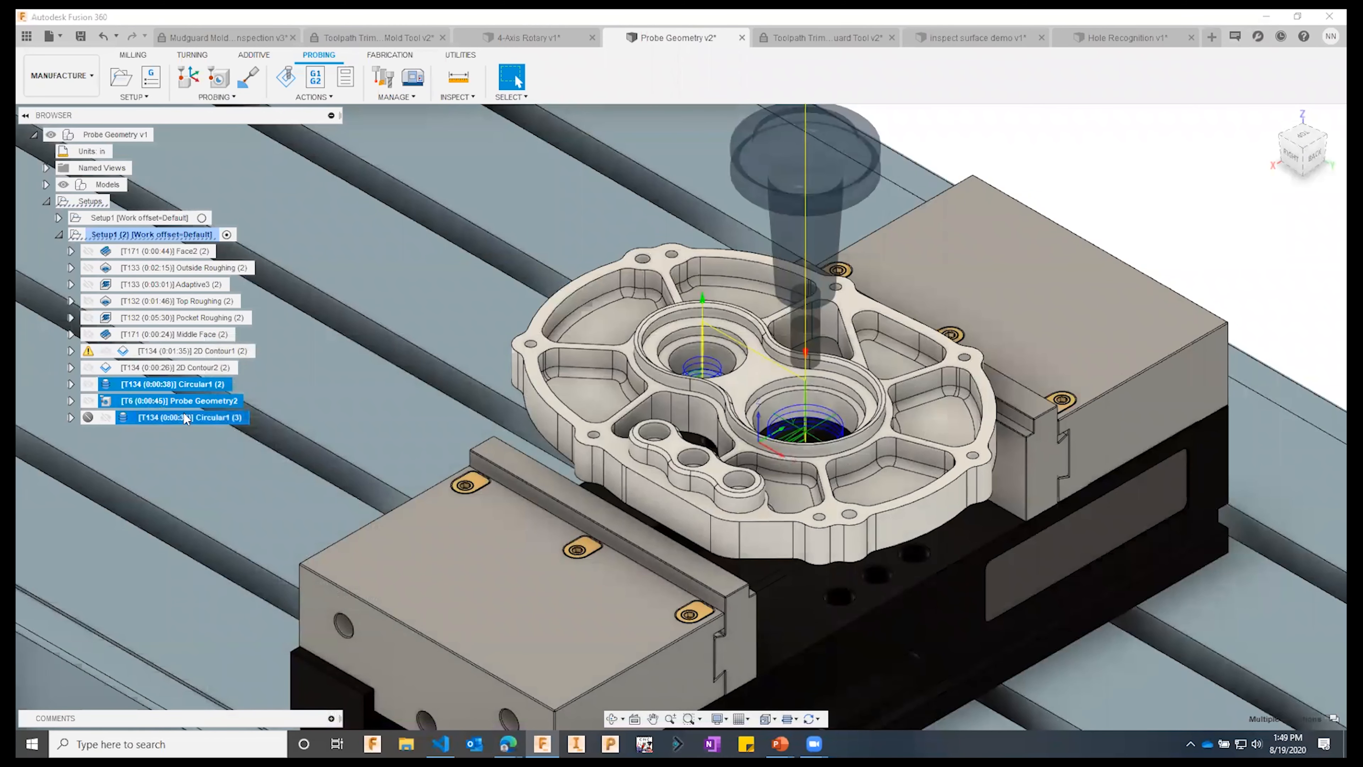
# - Mark Probe Geometry2 as both Protected and Optional
pyautogui.click(183, 371)
pyautogui.click(176, 402)
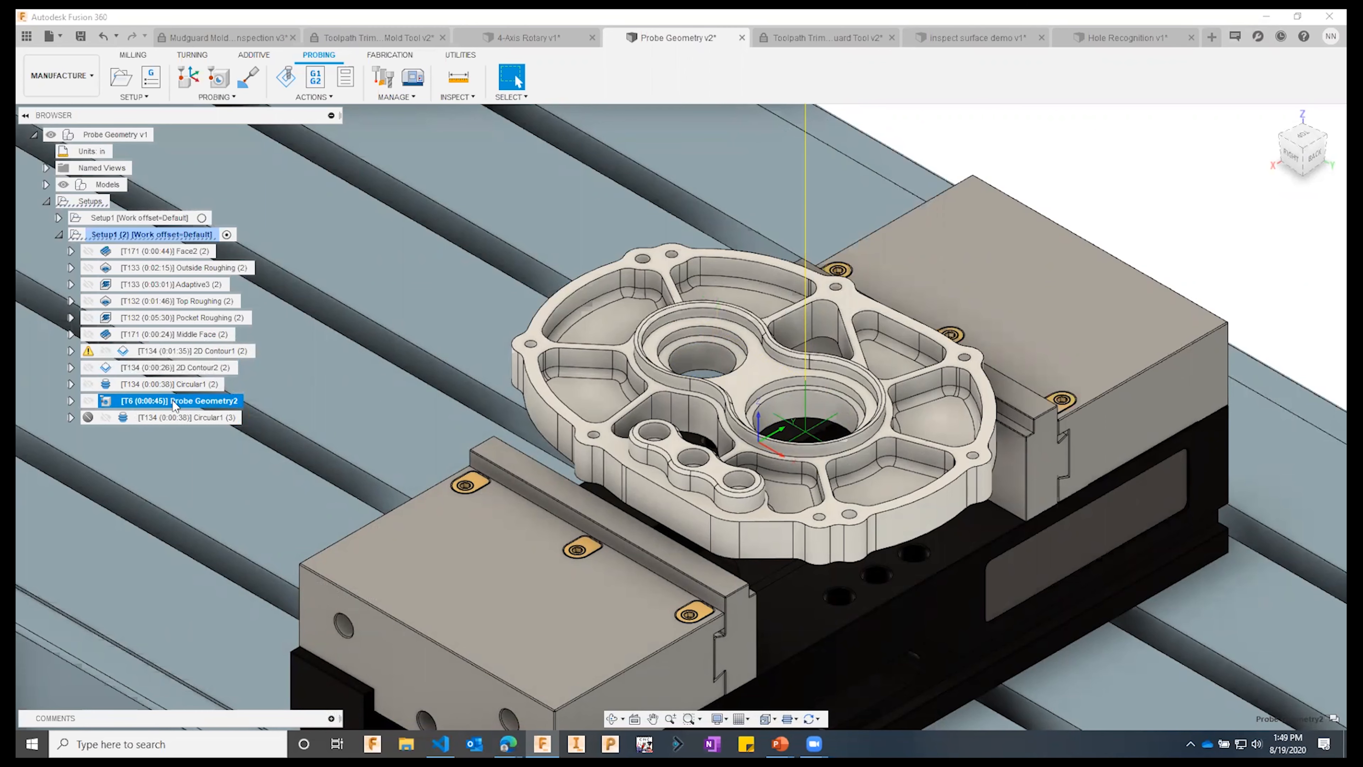
pyautogui.rightClick(175, 403)
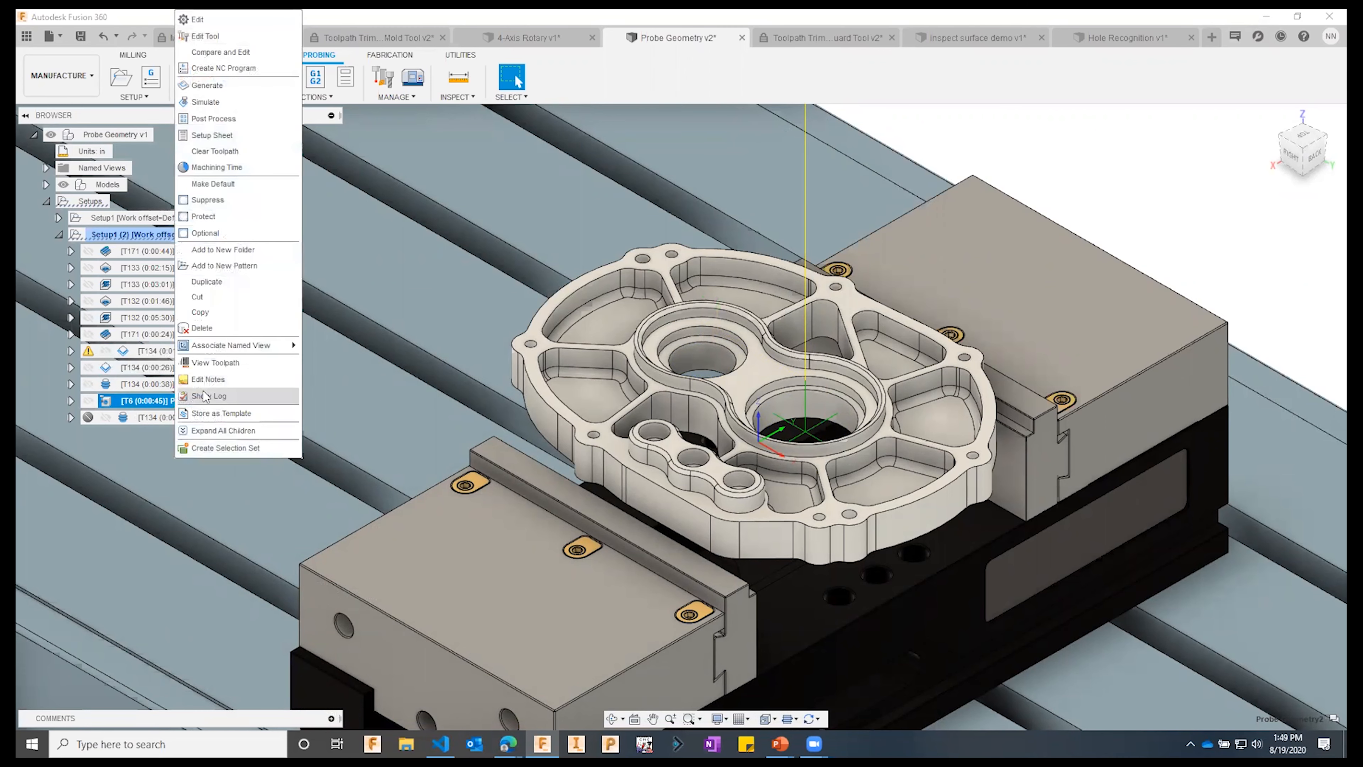
pyautogui.click(214, 217)
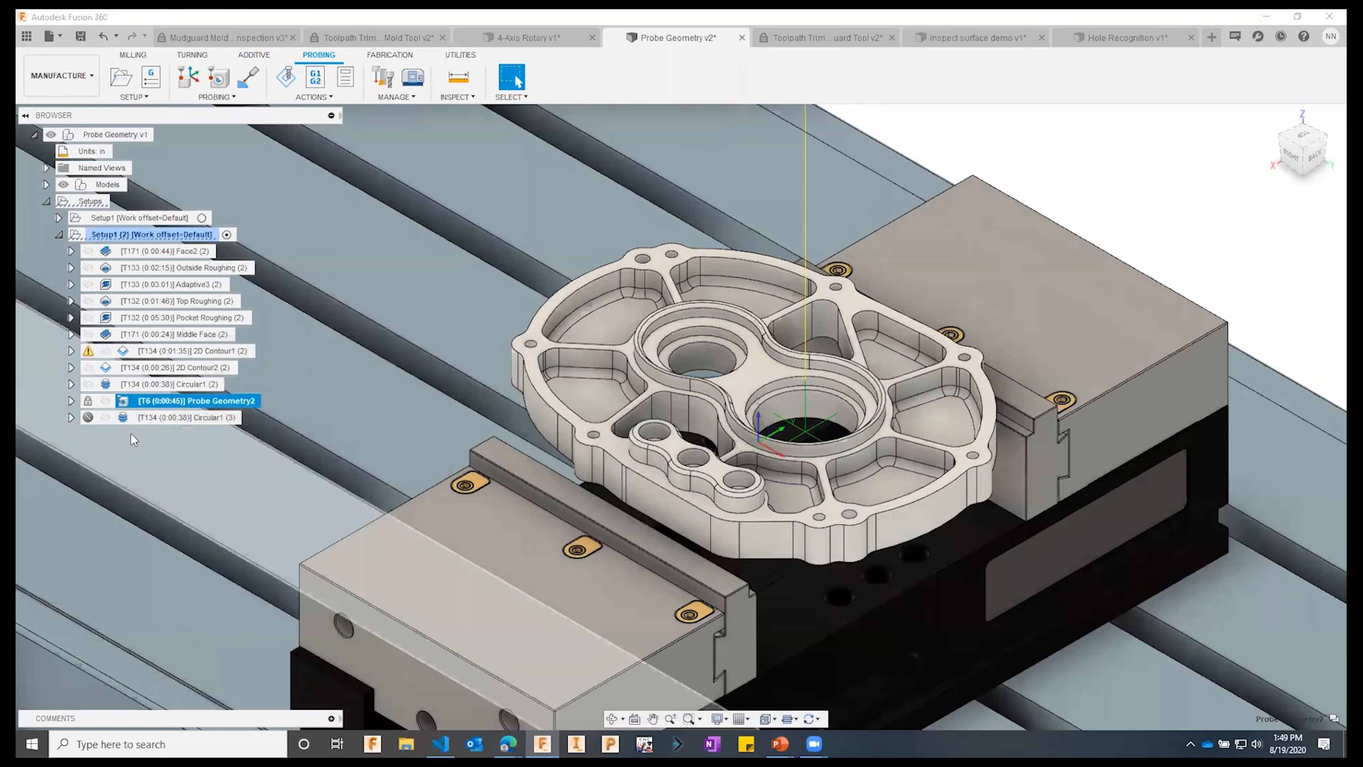
pyautogui.rightClick(157, 401)
pyautogui.click(197, 231)
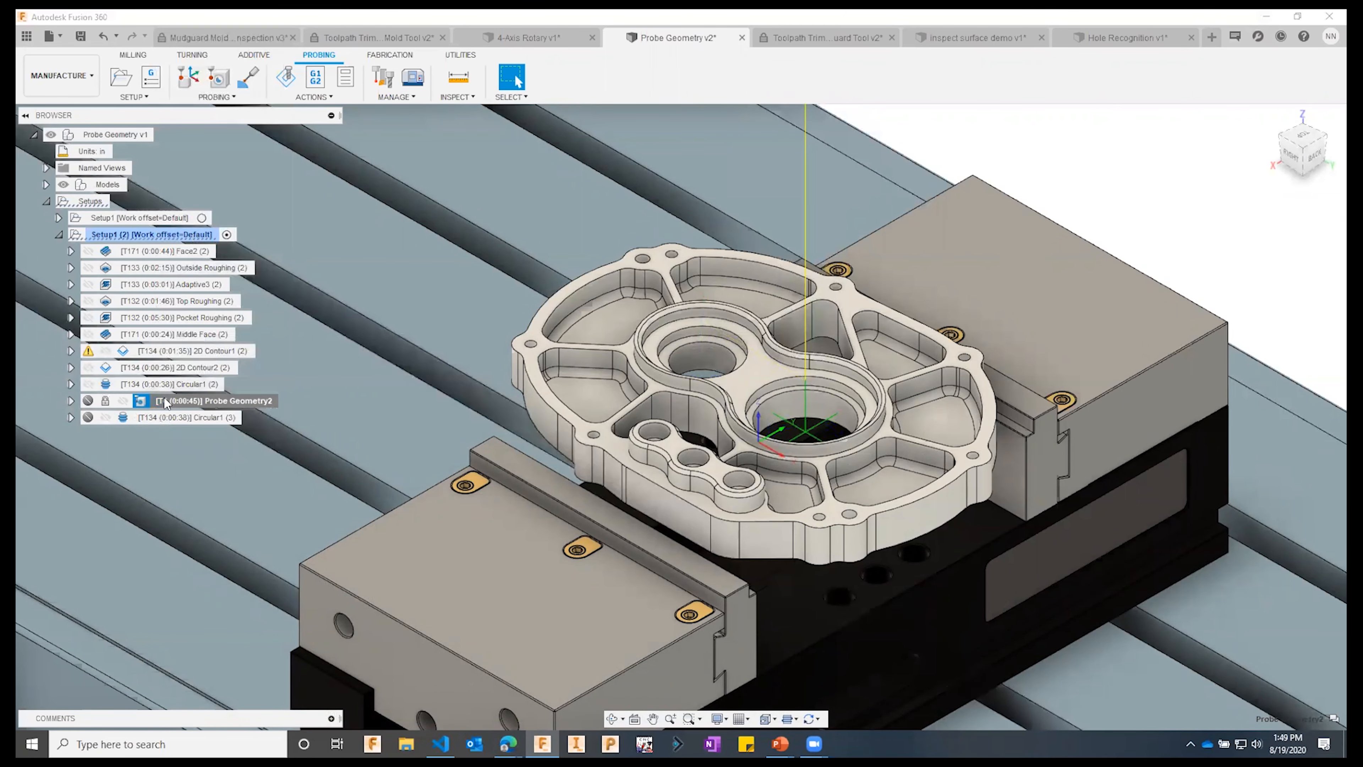
# - Post process Circular1 (2), Probe Geometry2 and Circular1 (3) again, replacing 1001.nc, and examine the block-skip slashes in the optional operations' code
pyautogui.click(177, 385)
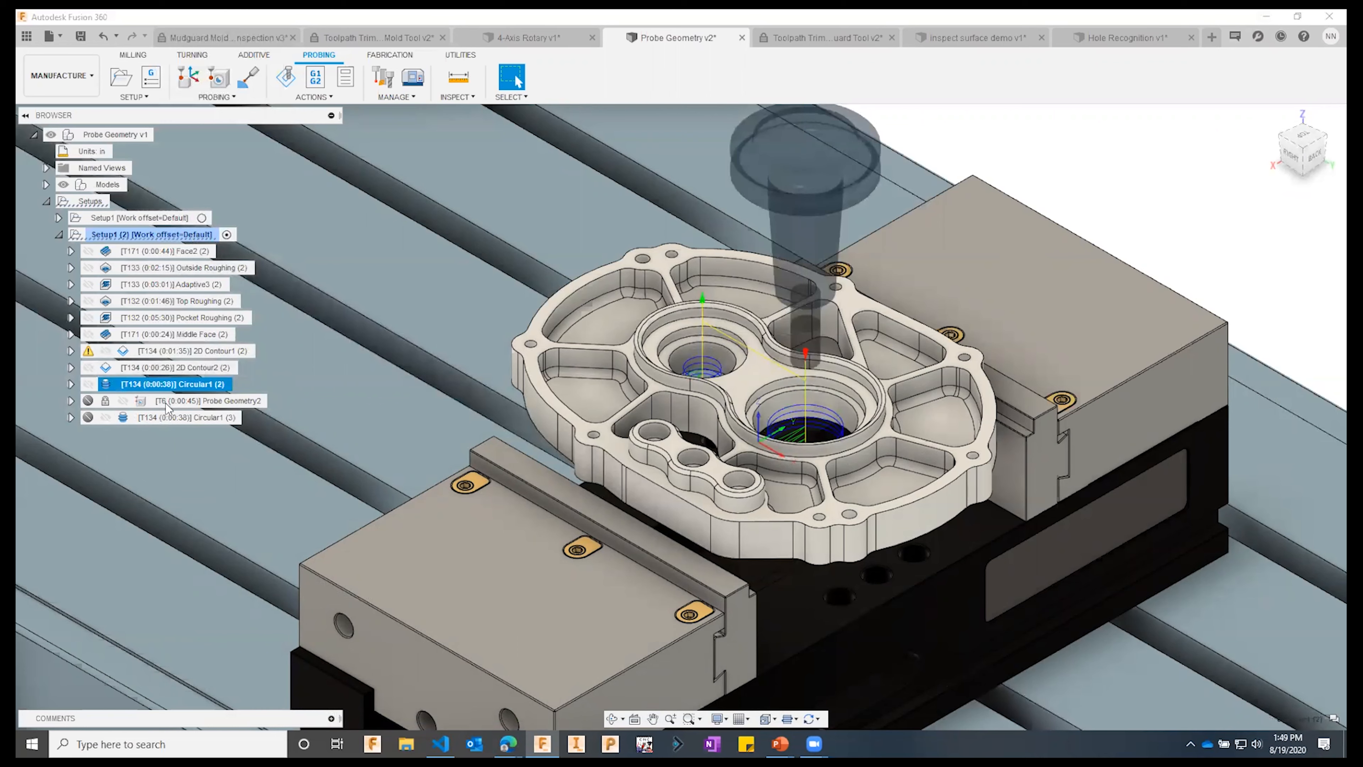
pyautogui.keyDown('shift'); pyautogui.click(179, 419); pyautogui.keyUp('shift')
pyautogui.rightClick(179, 422)
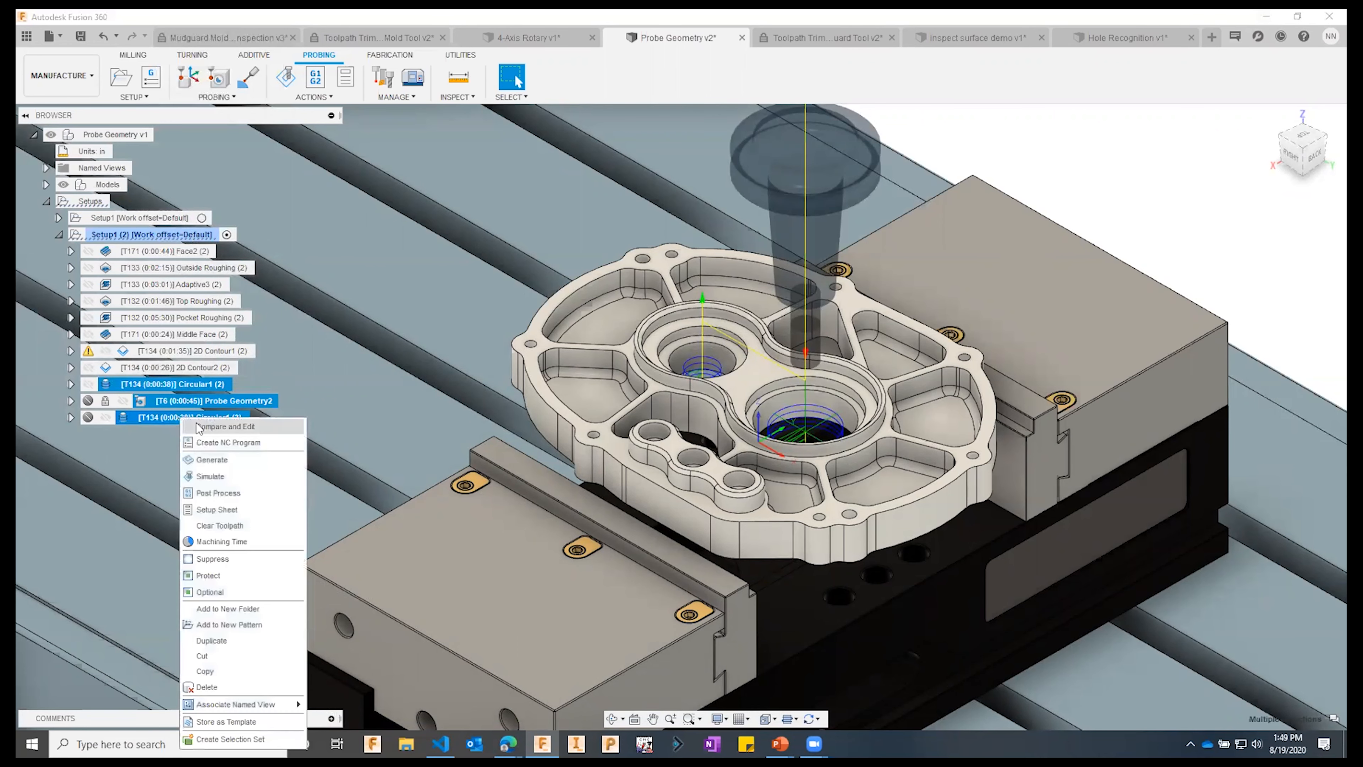
pyautogui.click(215, 491)
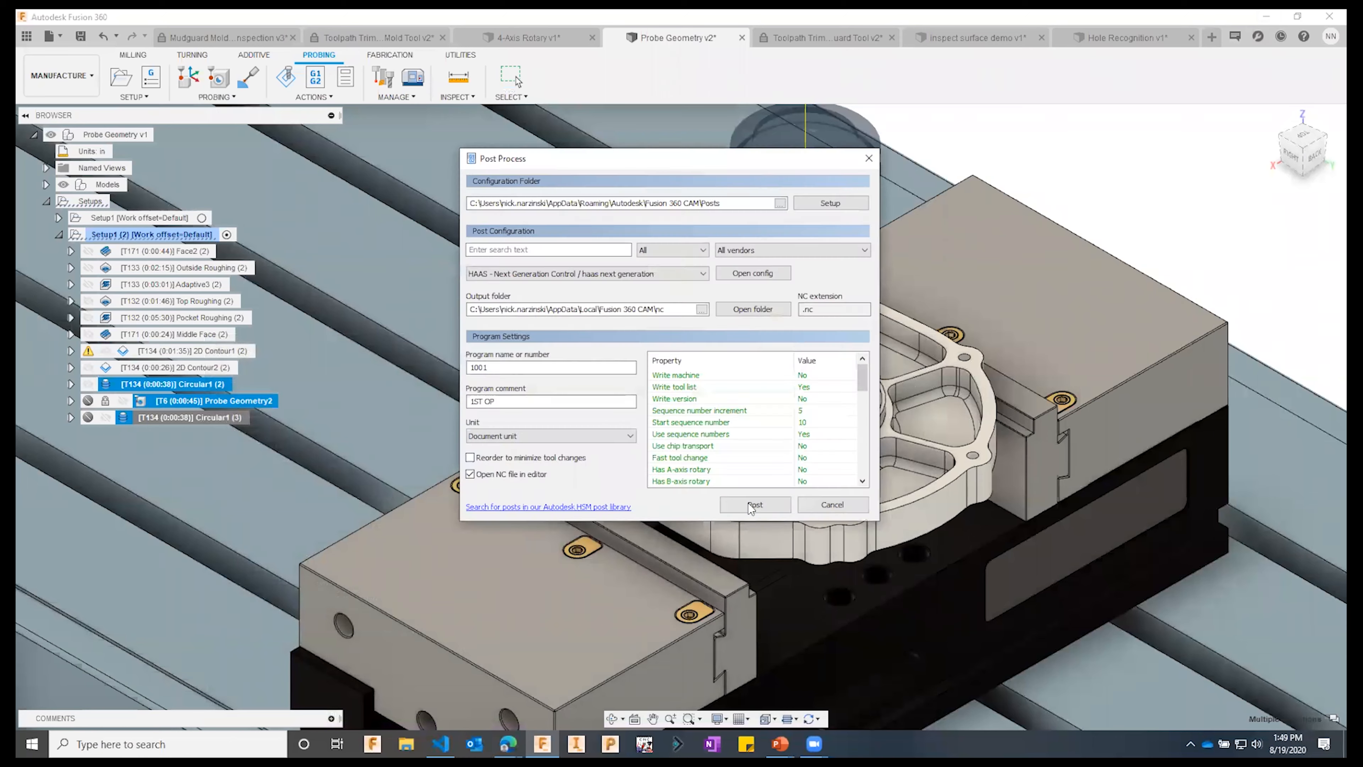
pyautogui.click(751, 502)
pyautogui.click(567, 458)
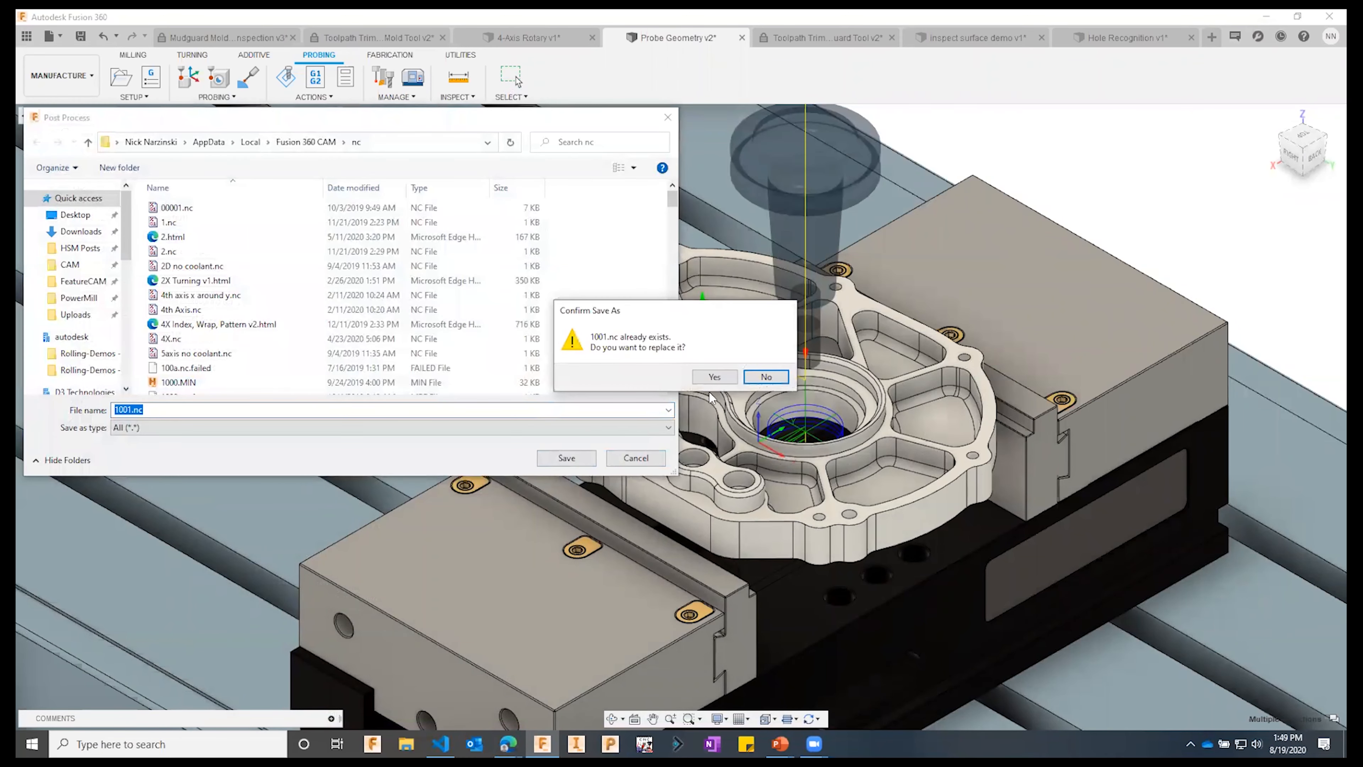
pyautogui.click(716, 377)
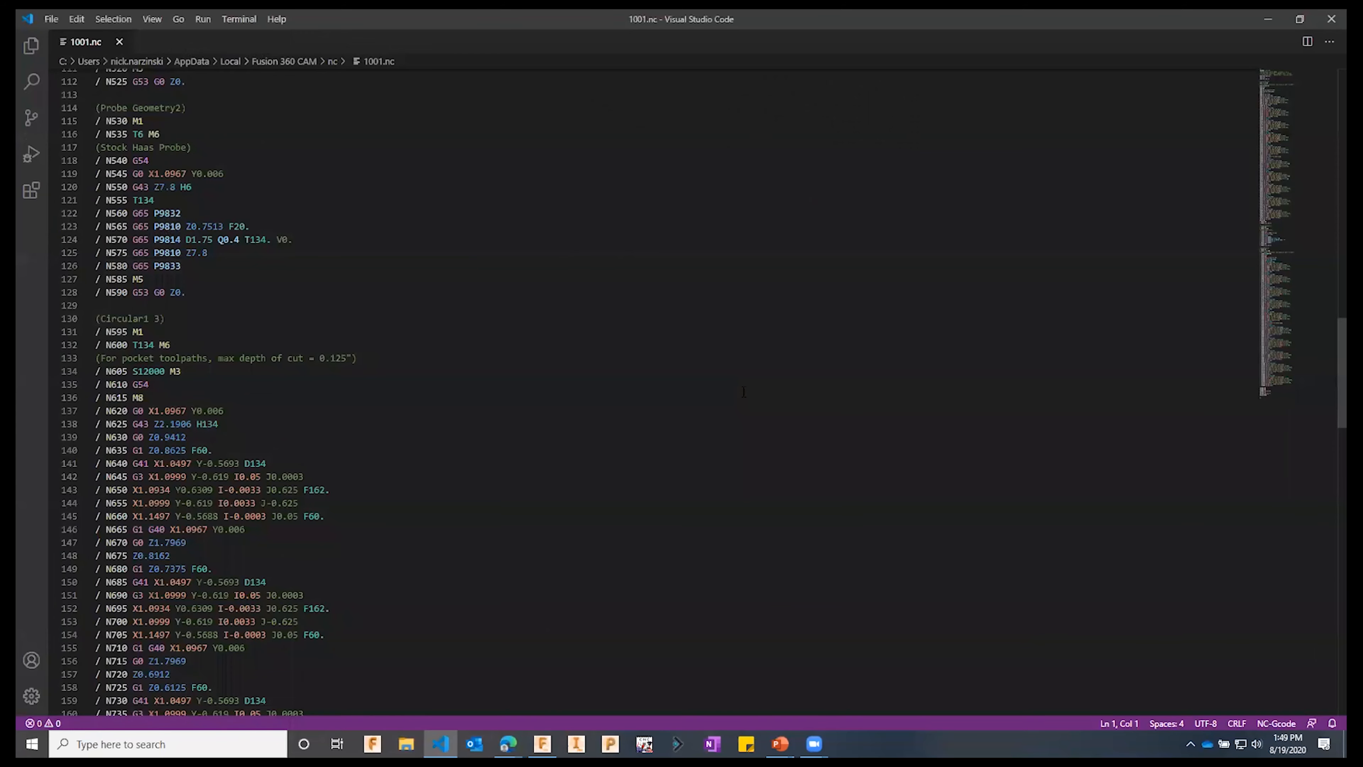
pyautogui.scroll(5, 397, 347)
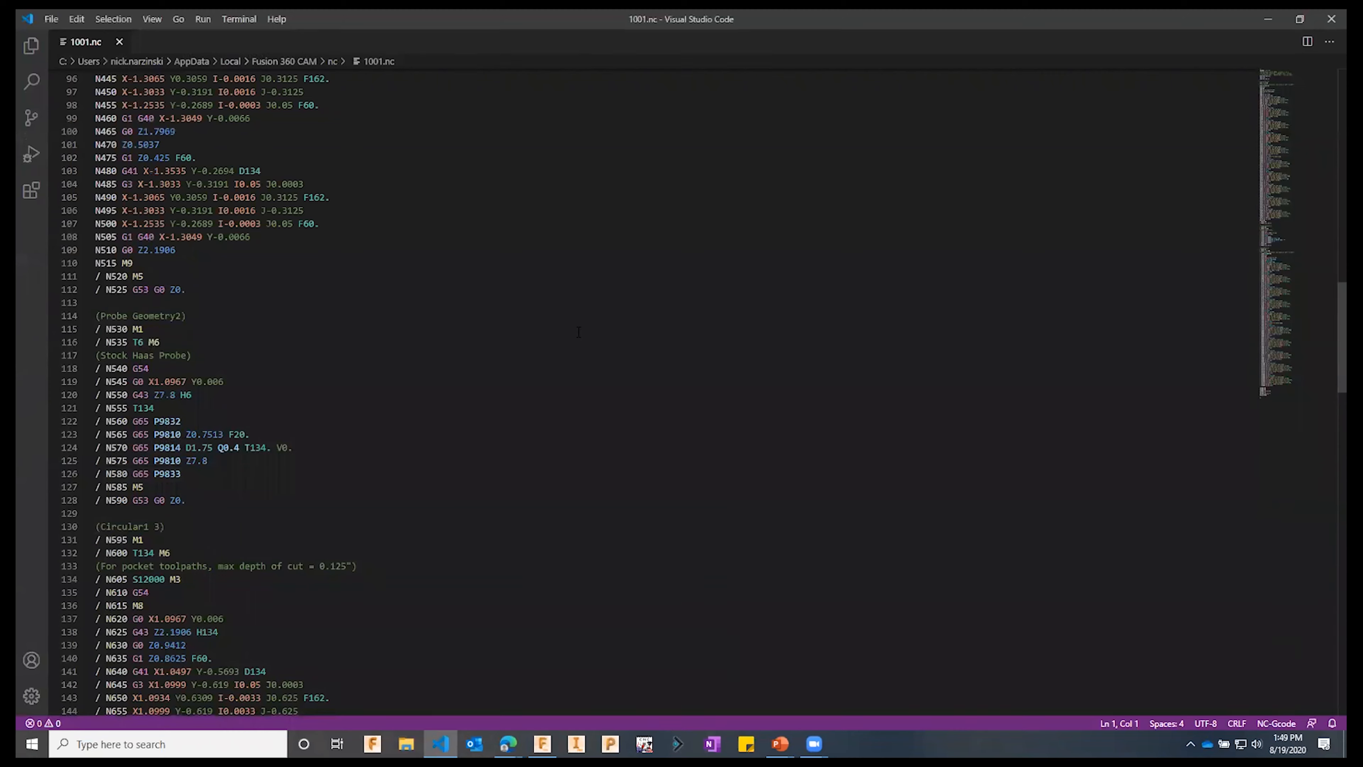
pyautogui.click(1268, 19)
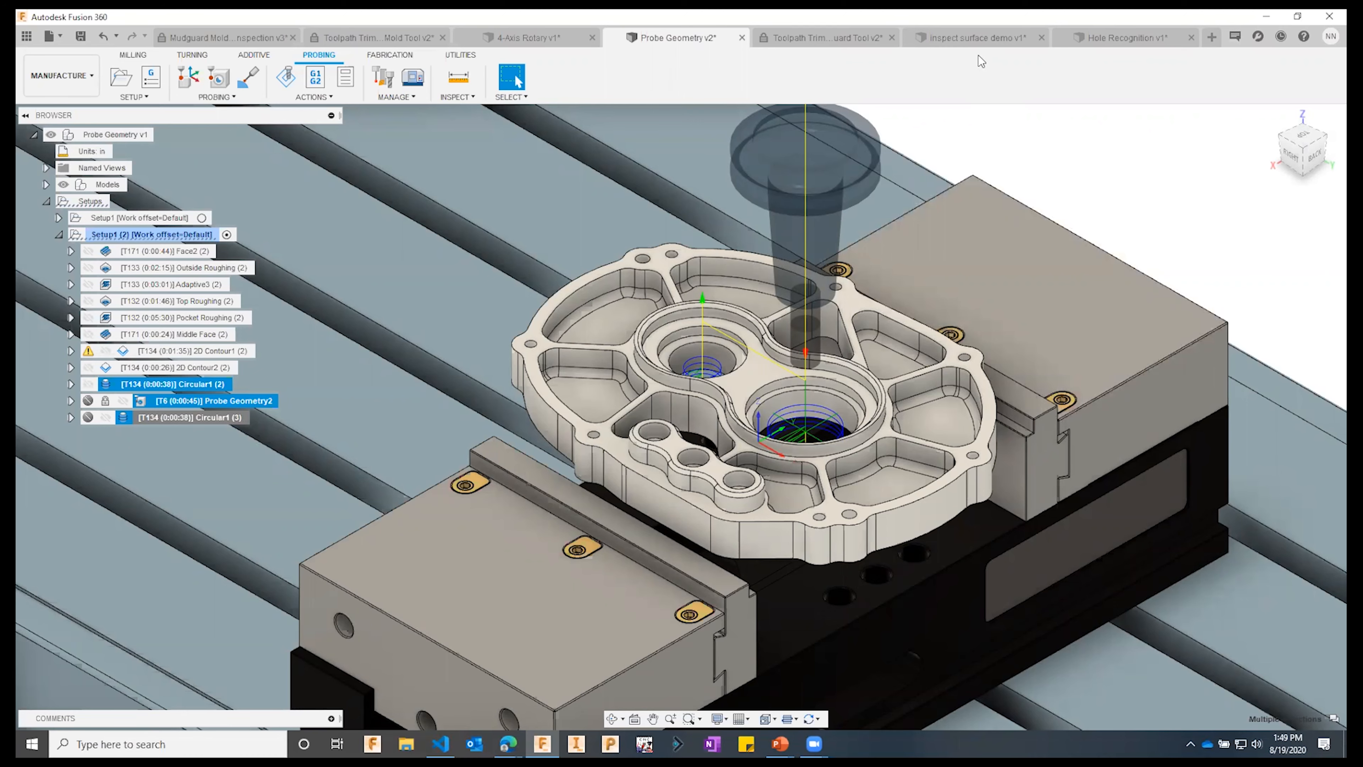
# - In the inspect surface demo document, create a surface inspection operation in Setup 1 and place six measuring points along the curved rim and the small central recess
pyautogui.click(972, 36)
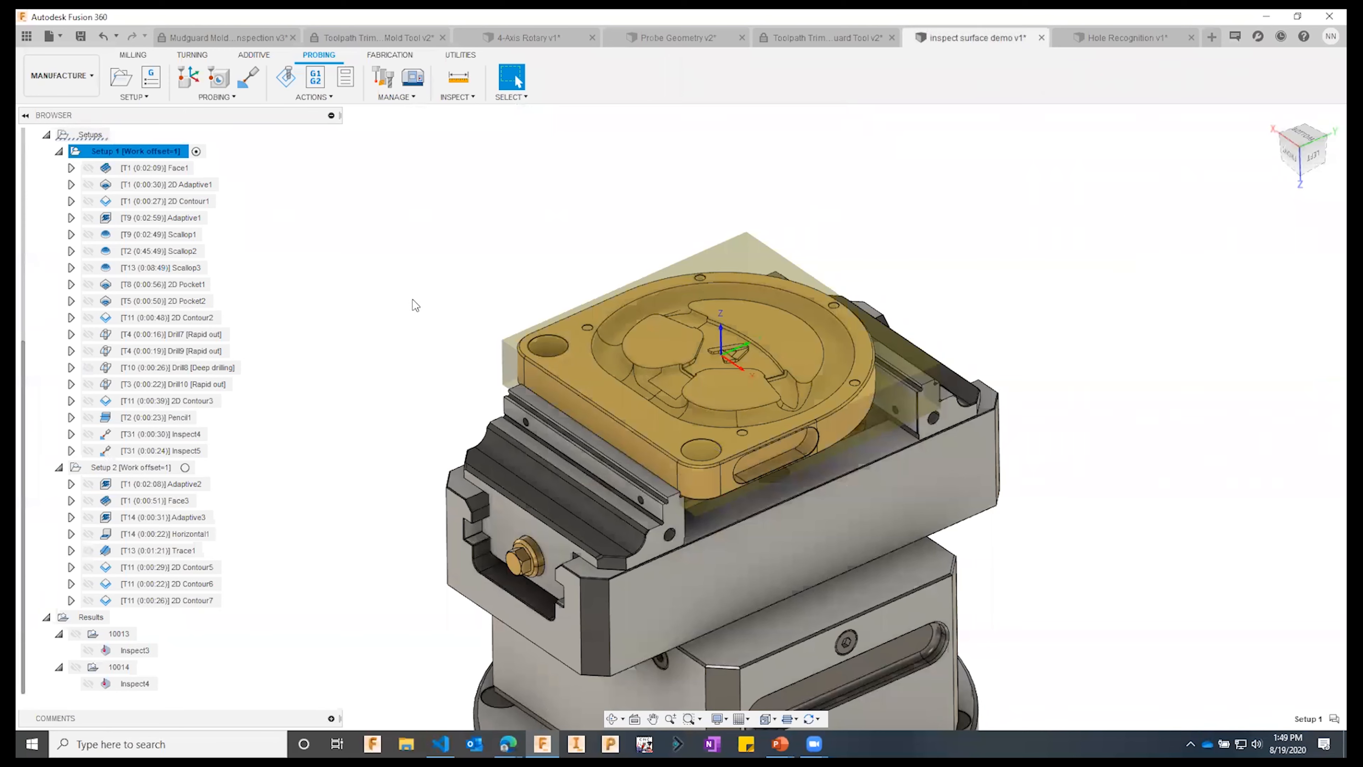
pyautogui.click(454, 321)
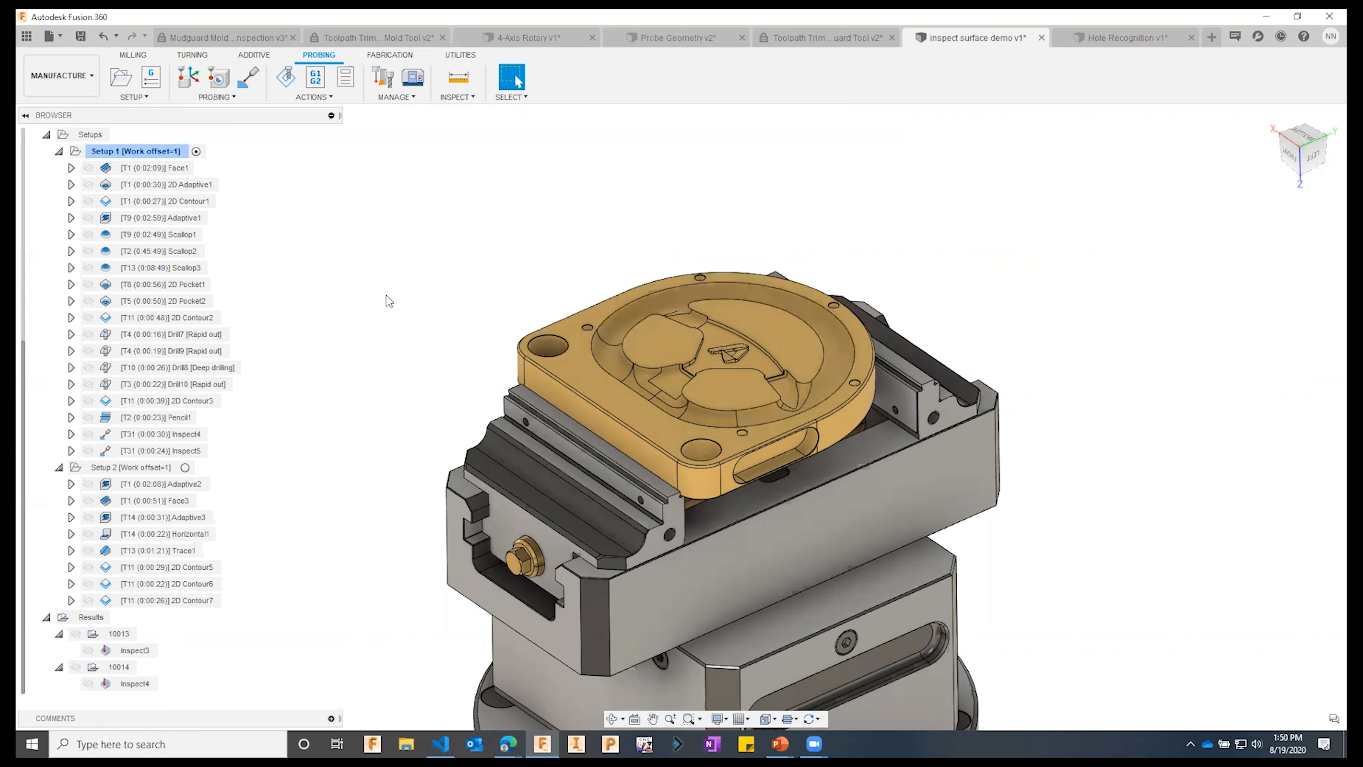
pyautogui.click(247, 81)
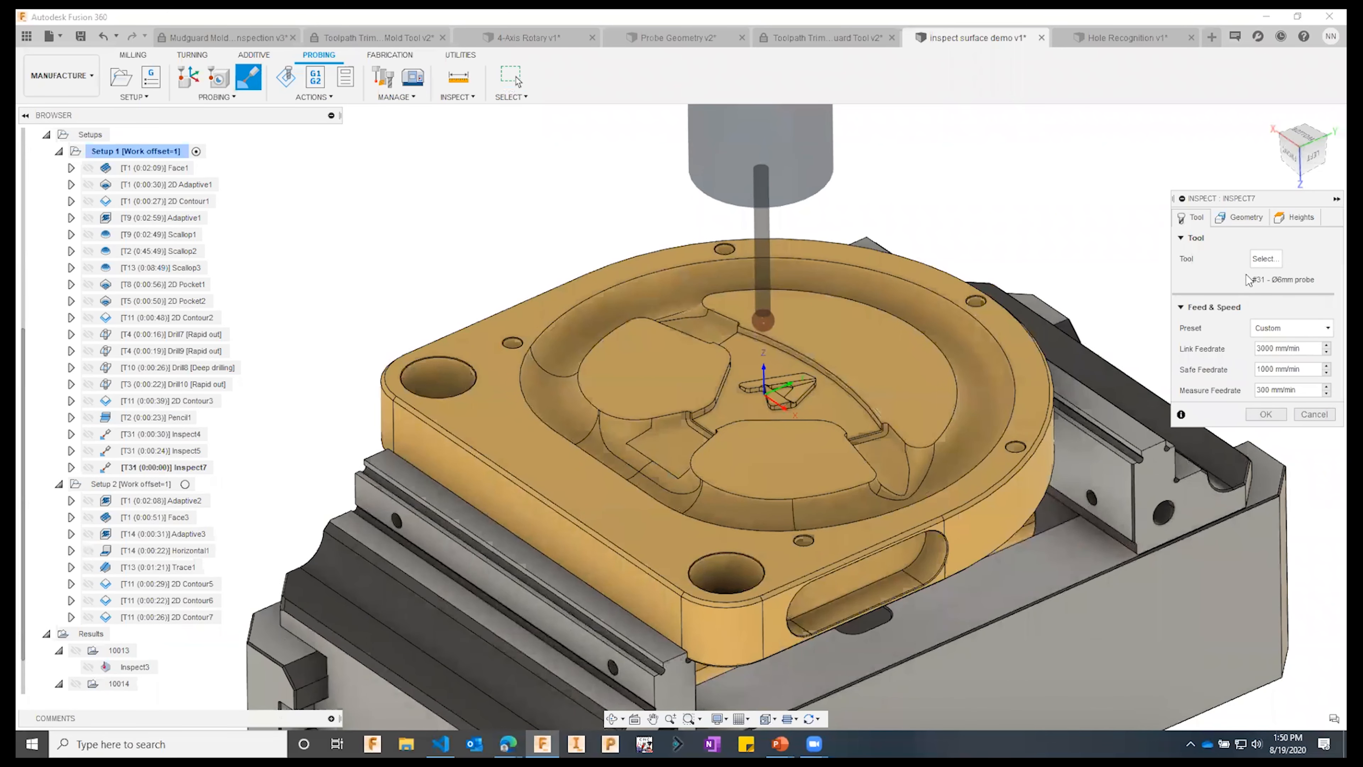
pyautogui.click(1241, 218)
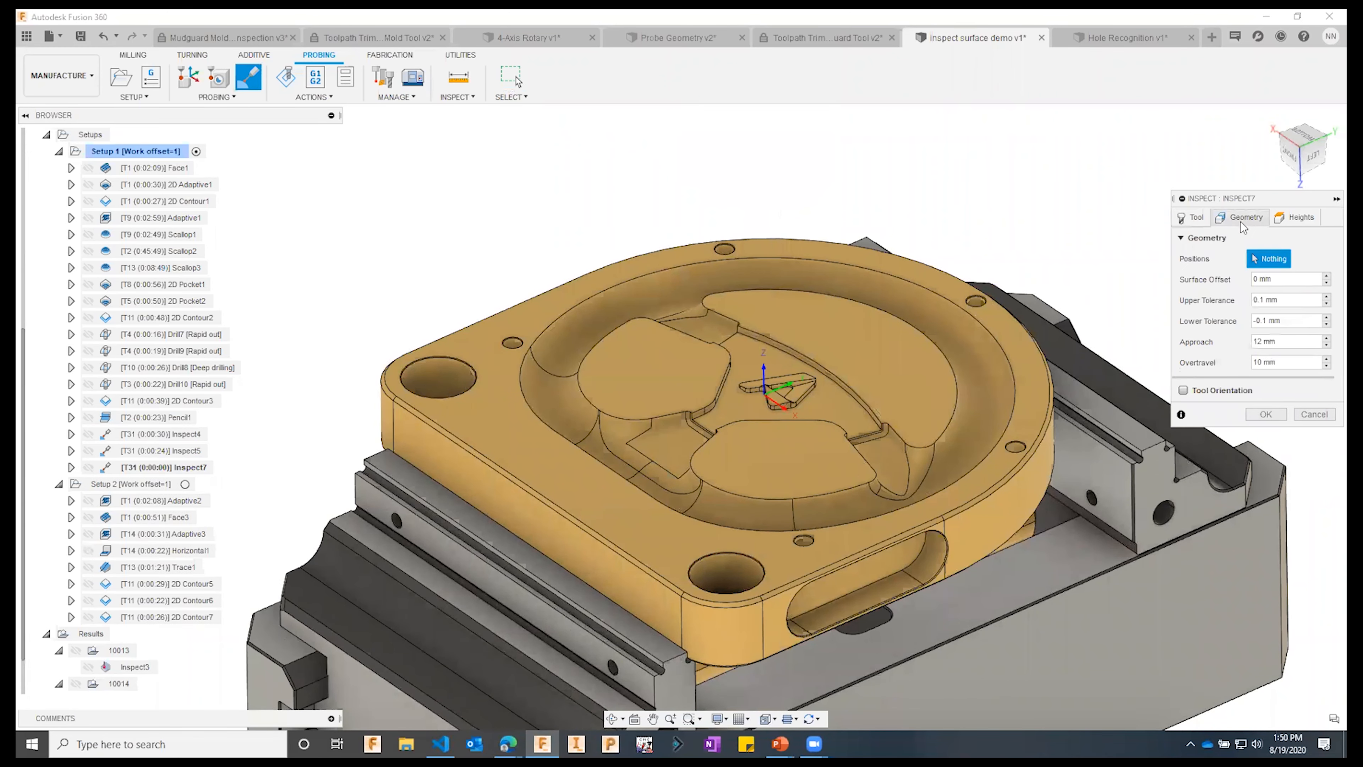
pyautogui.click(886, 291)
pyautogui.click(614, 302)
pyautogui.click(558, 343)
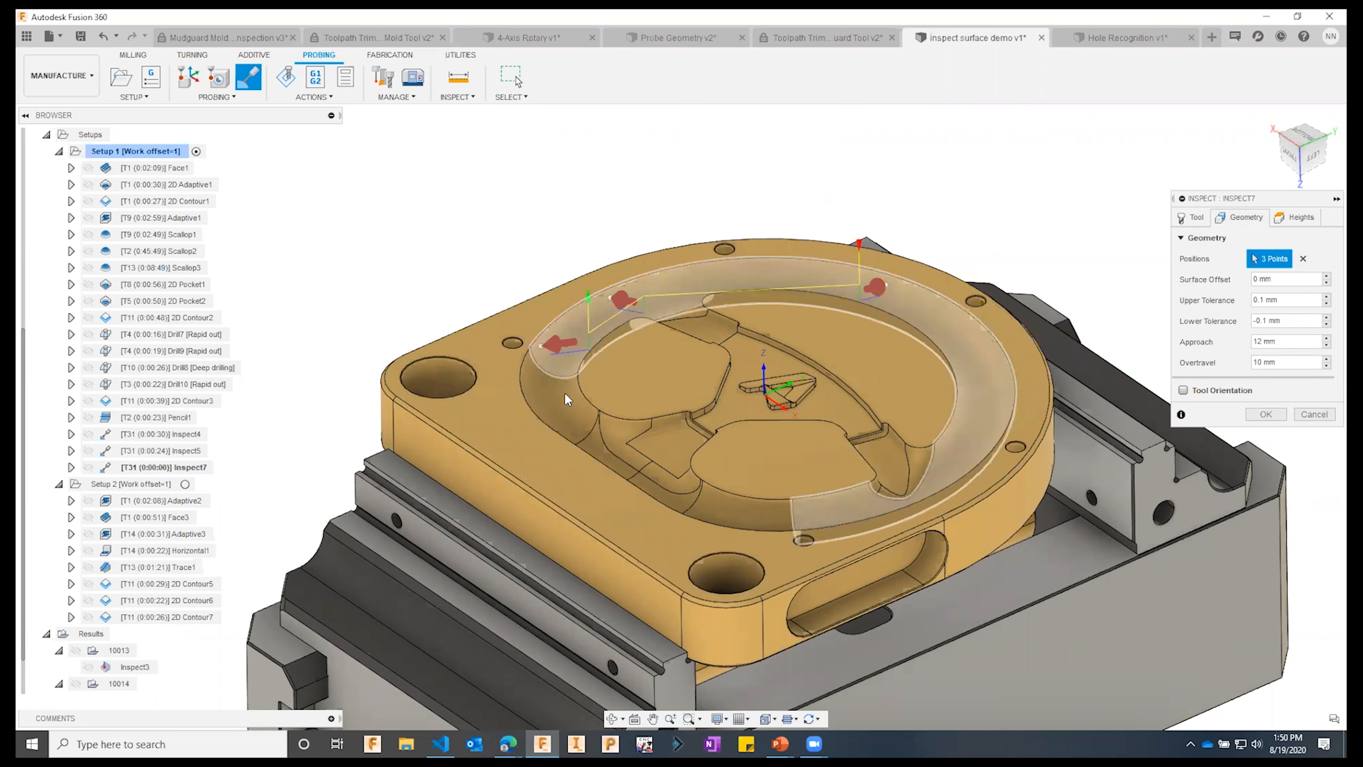
pyautogui.click(567, 404)
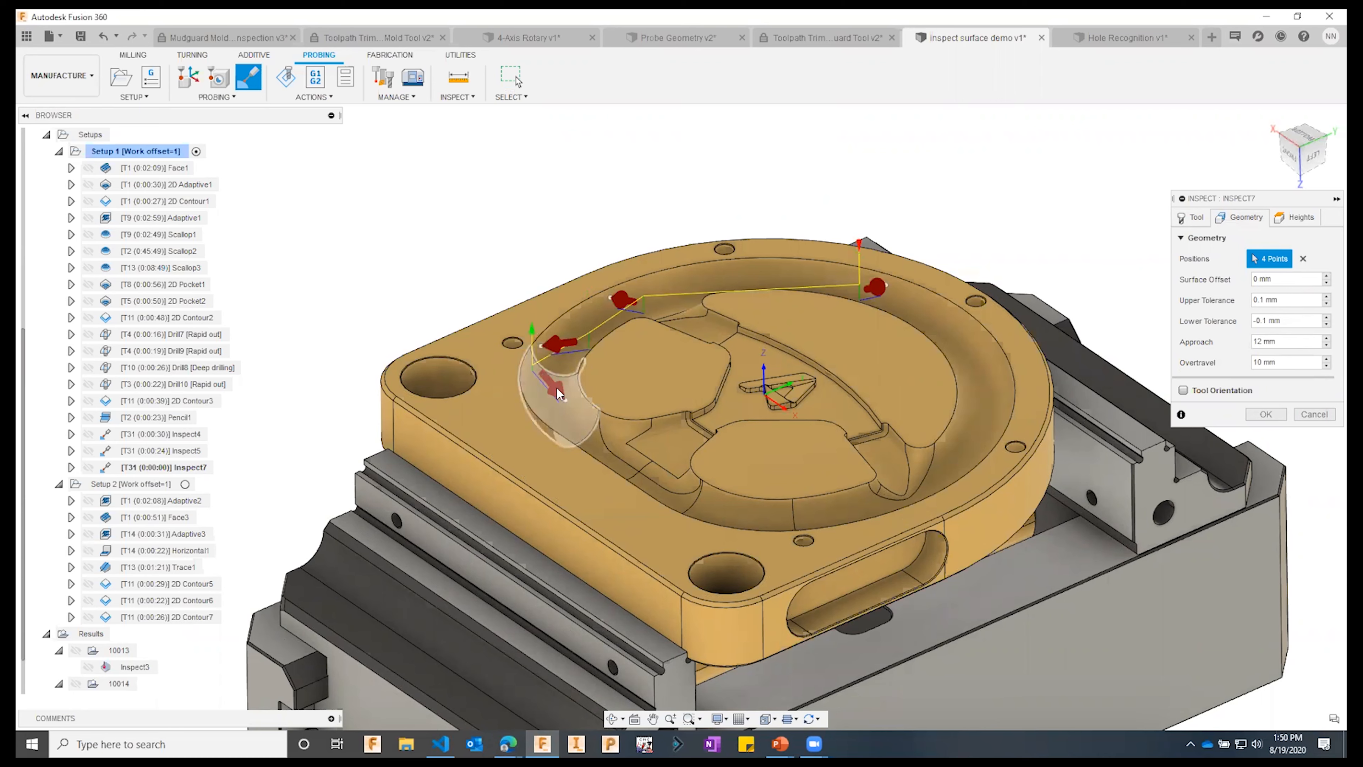
pyautogui.click(670, 431)
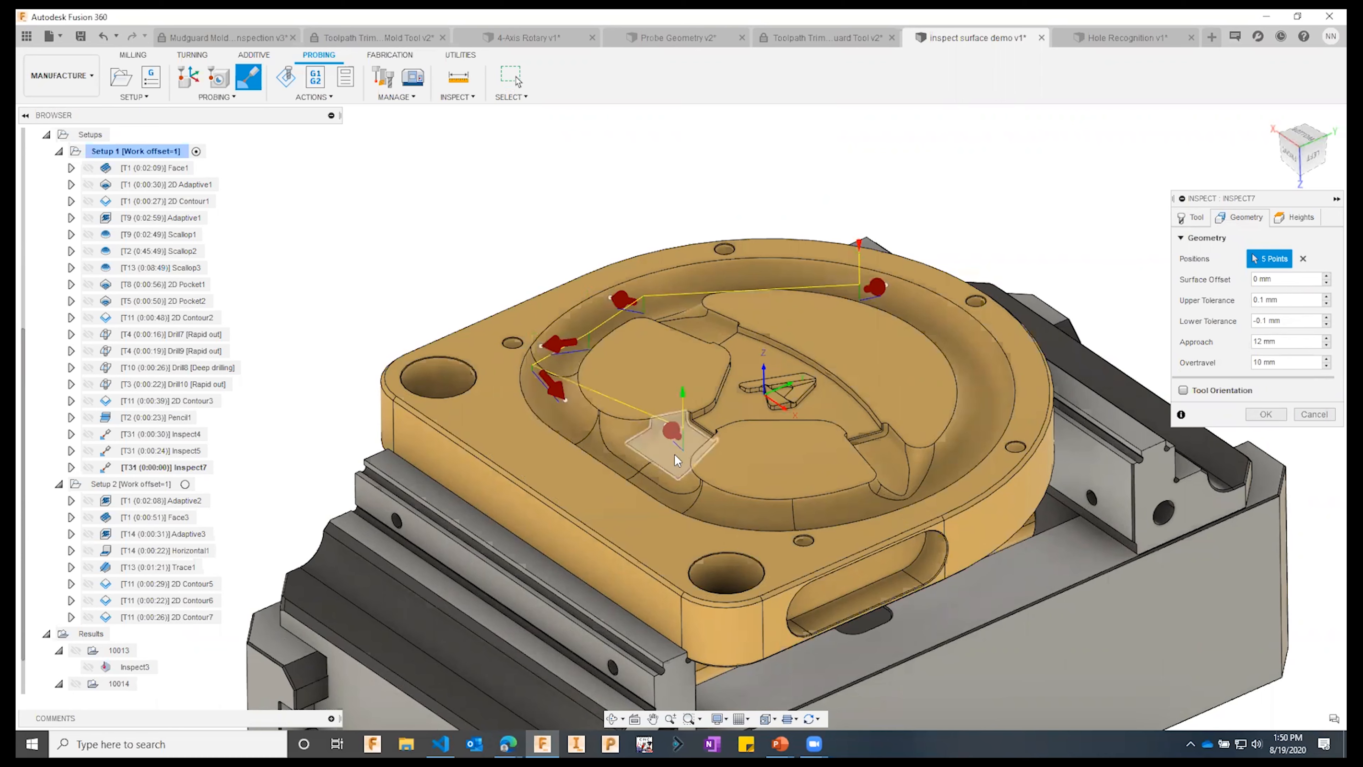
pyautogui.click(677, 460)
# - Add four more measuring points, one in the recess and three along the rest of the curved rim, and generate the inspection toolpath
pyautogui.keyDown('shift'); pyautogui.moveTo(677, 459); pyautogui.dragTo(707, 455, button='middle'); pyautogui.keyUp('shift')
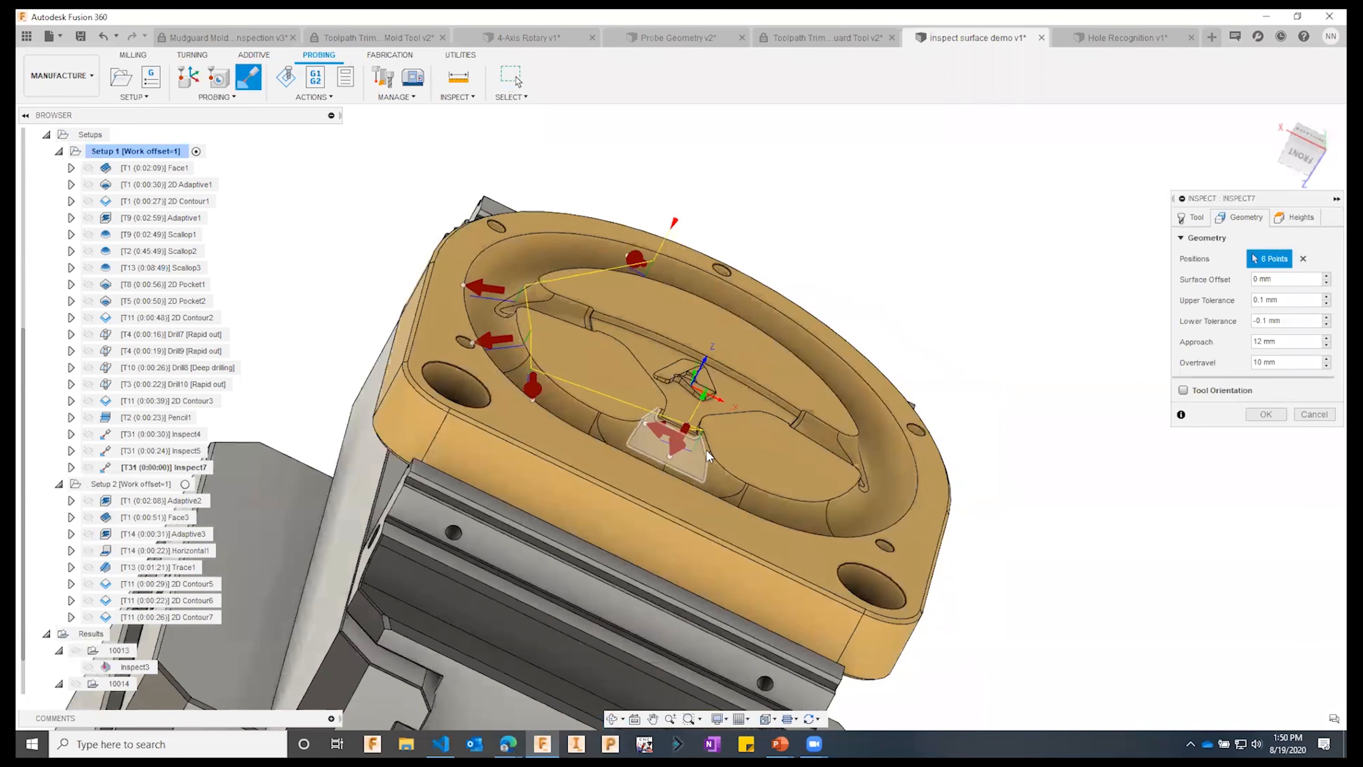
pyautogui.click(708, 452)
pyautogui.click(827, 519)
pyautogui.click(878, 506)
pyautogui.click(884, 445)
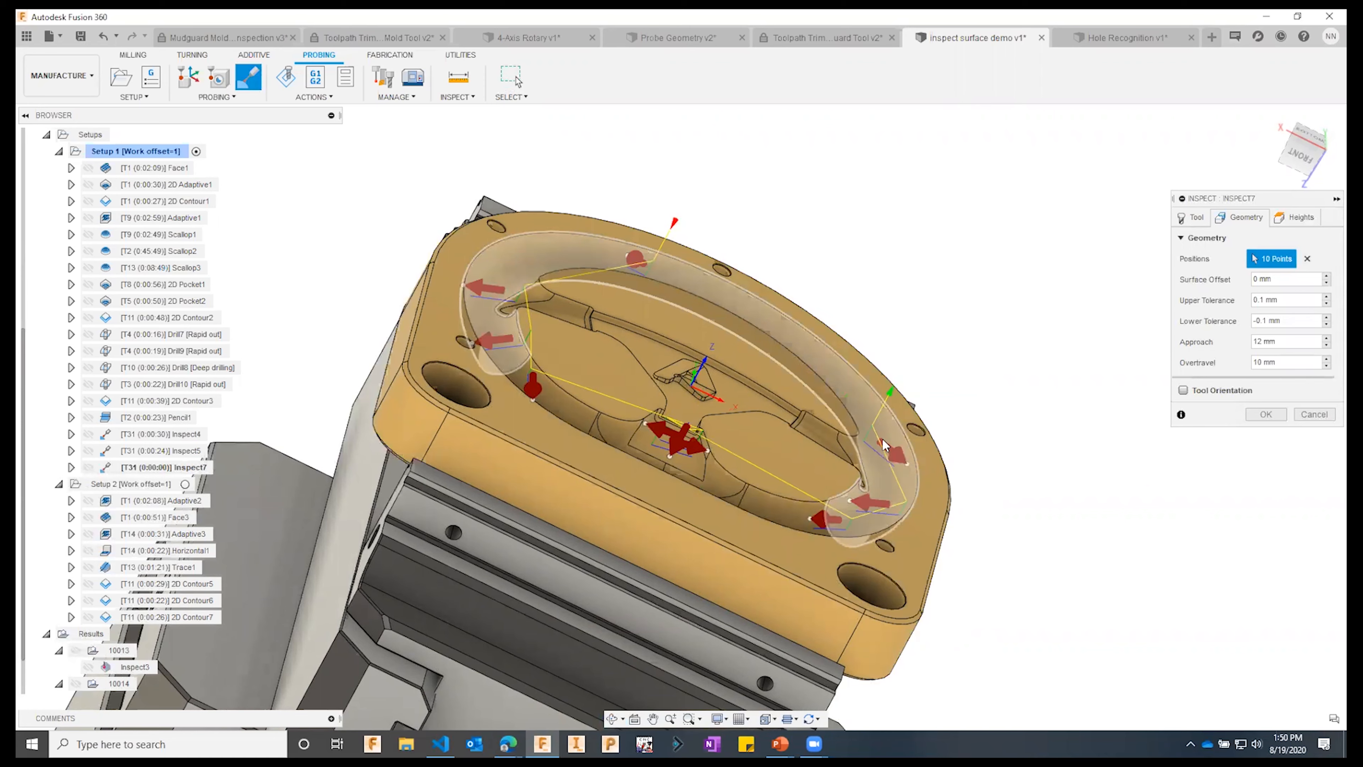
pyautogui.keyDown('shift'); pyautogui.moveTo(953, 355); pyautogui.dragTo(1044, 448, button='middle'); pyautogui.keyUp('shift')
pyautogui.click(1265, 415)
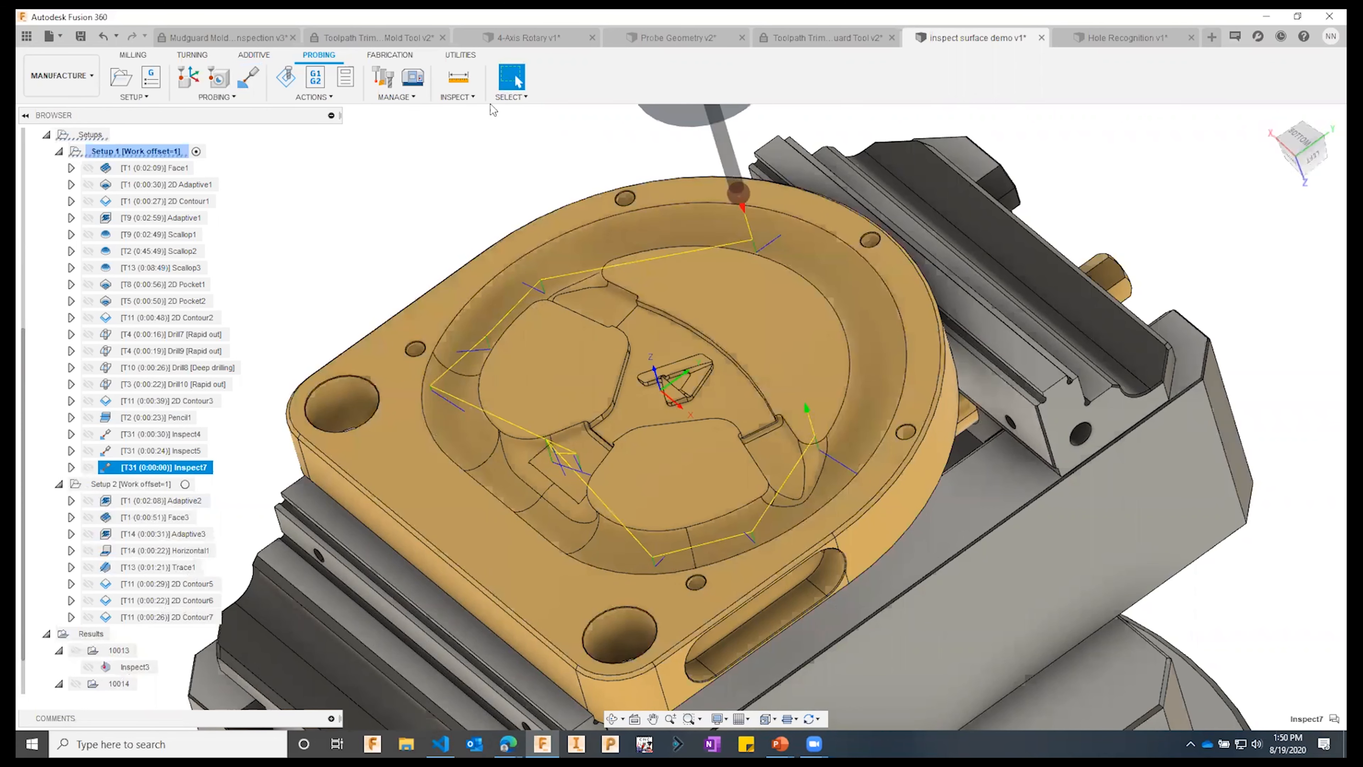
# - Post process Inspect7 with the Fusion_Inspect_Surface_results_generator1.01 post as 1001.txt and examine the output file
pyautogui.click(315, 78)
pyautogui.click(688, 274)
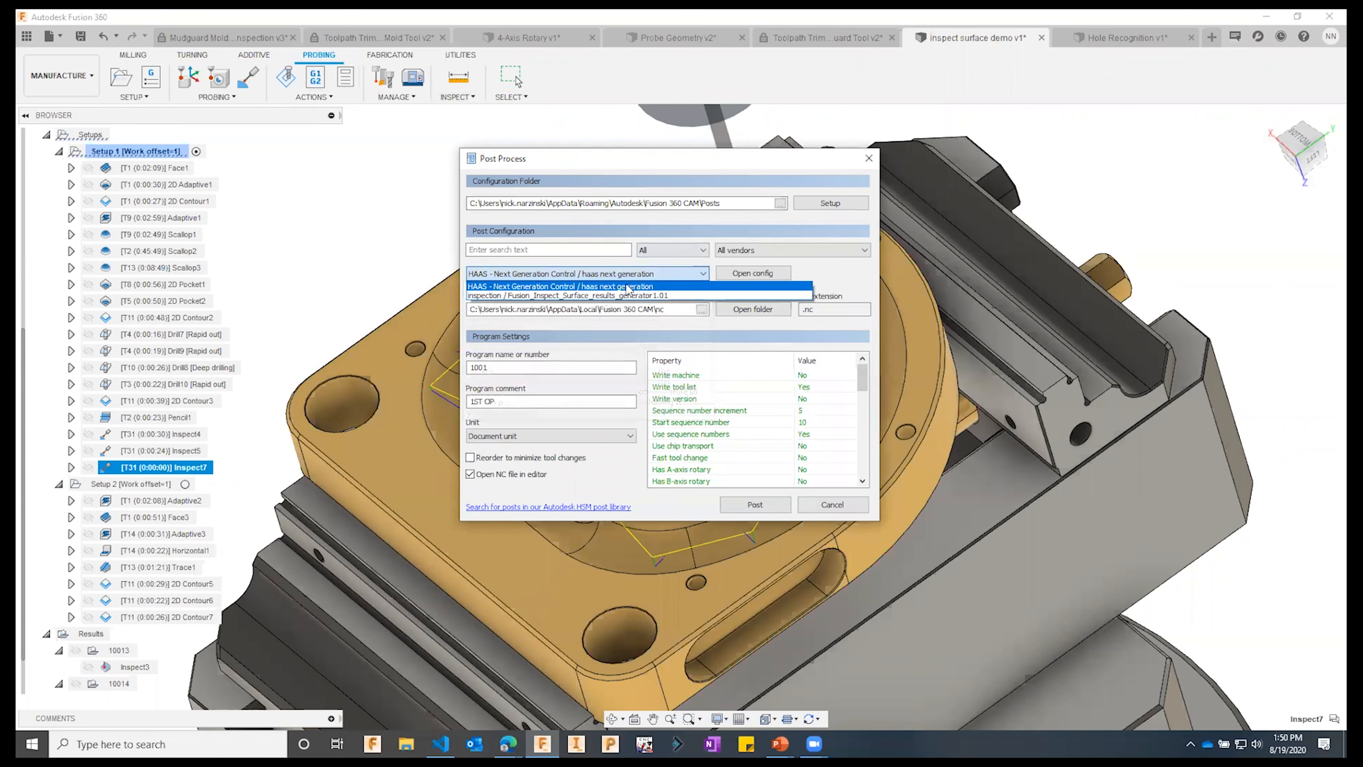
pyautogui.click(595, 293)
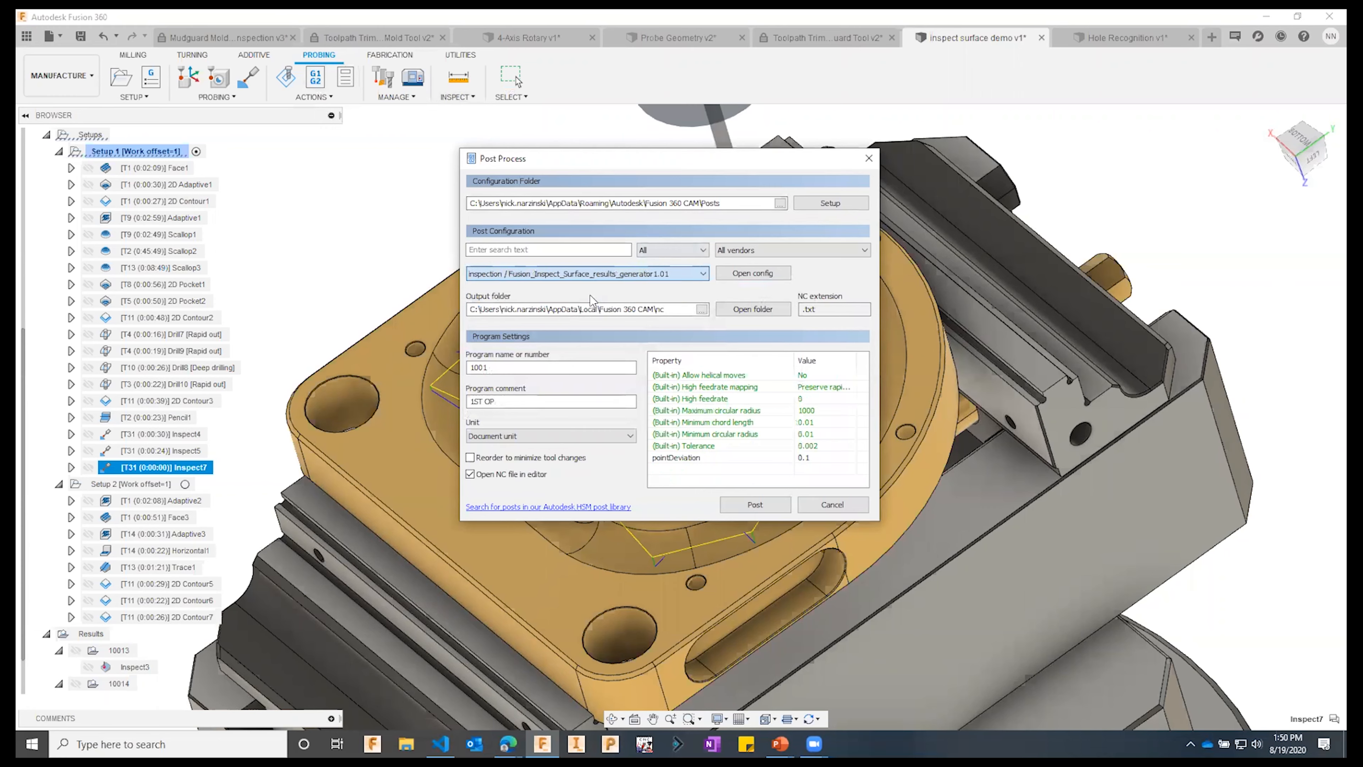
pyautogui.click(763, 508)
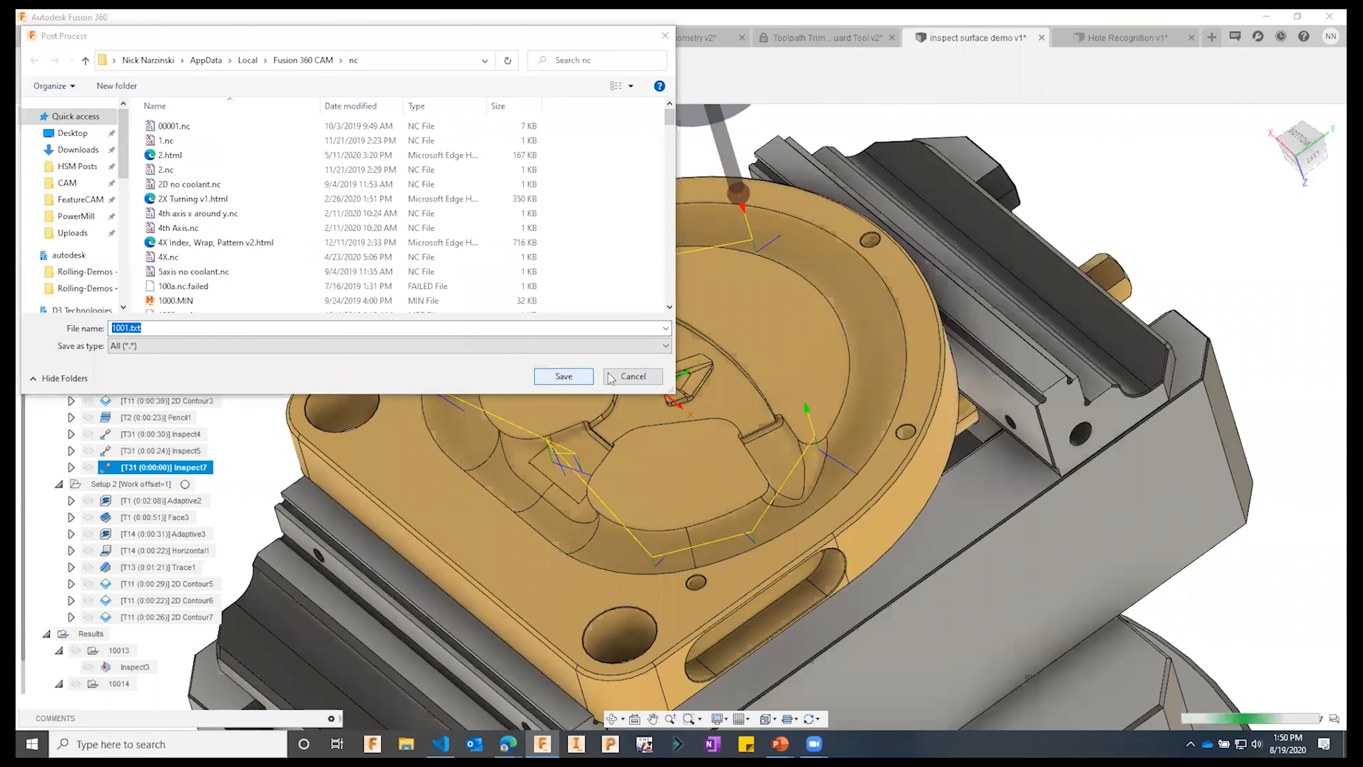
pyautogui.click(564, 376)
pyautogui.click(715, 378)
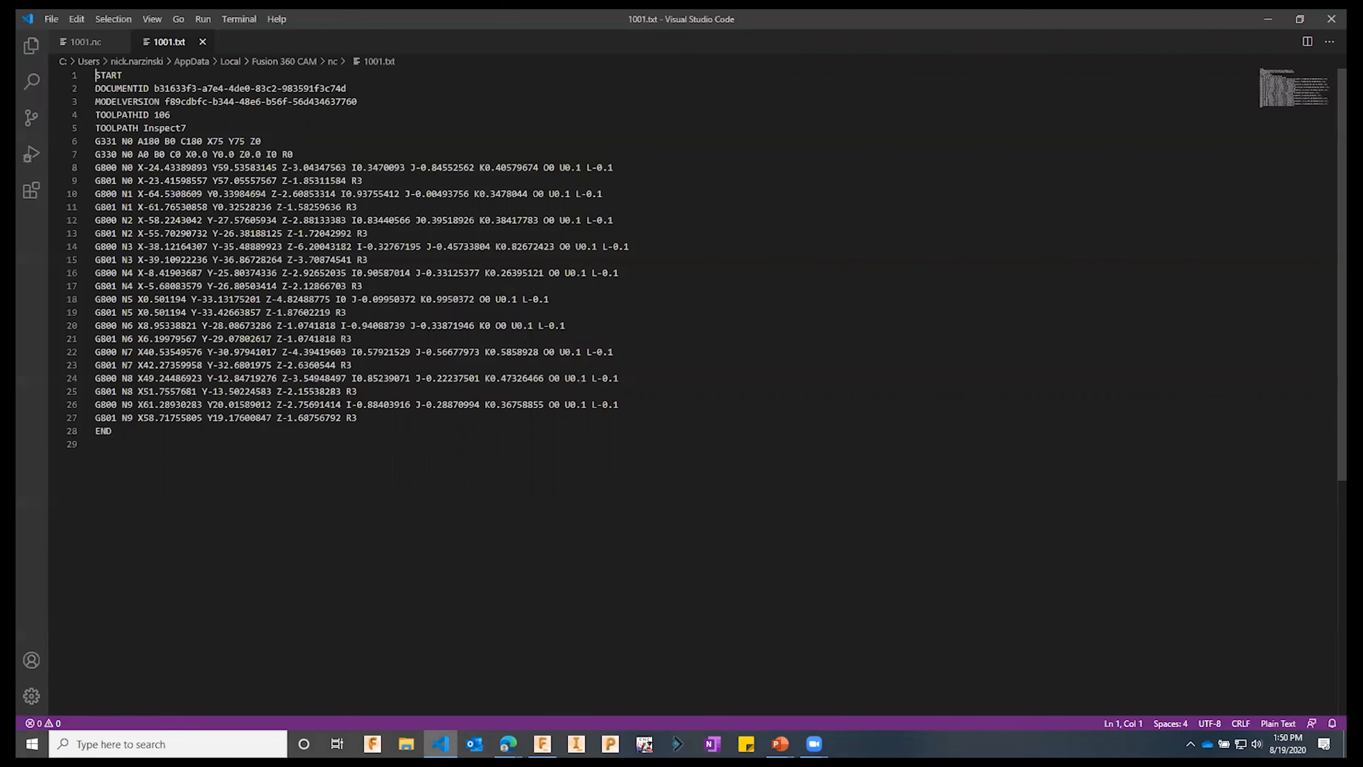
pyautogui.click(1269, 22)
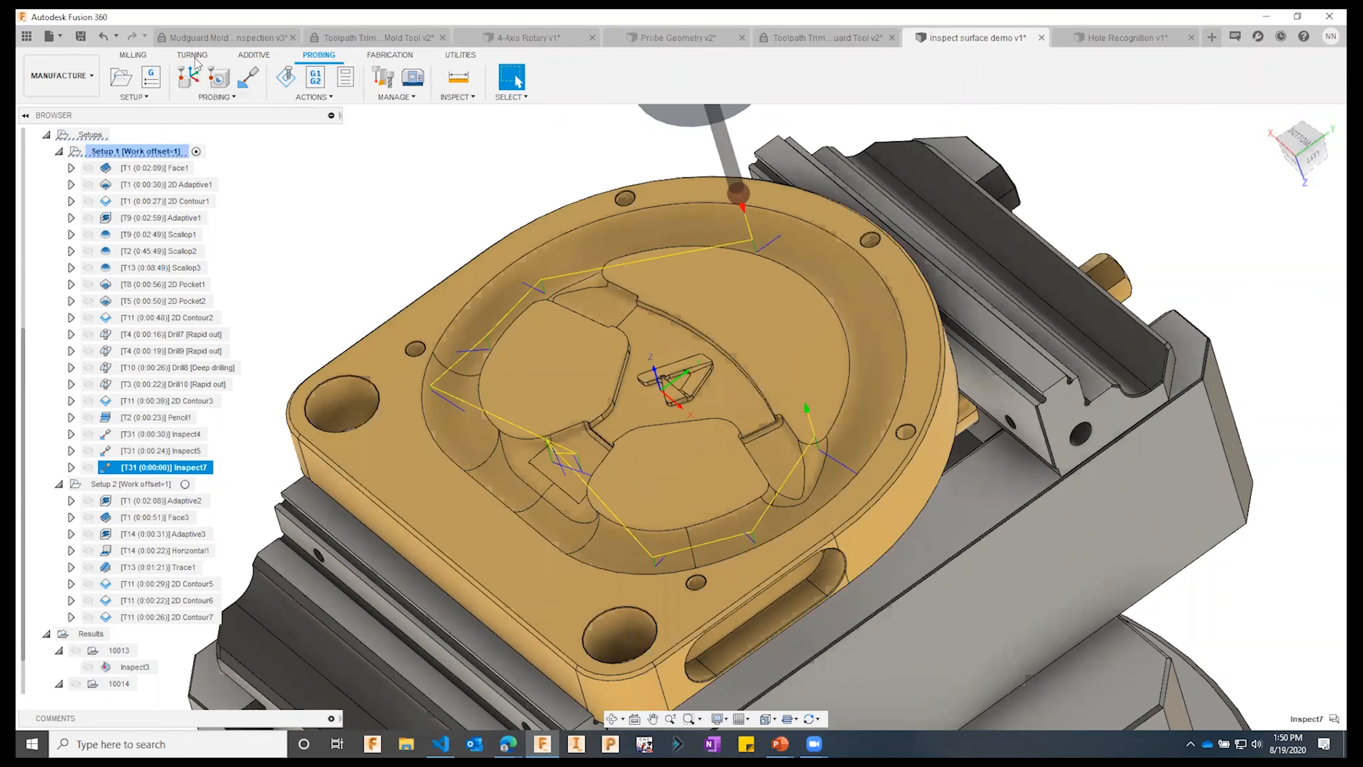
pyautogui.click(325, 98)
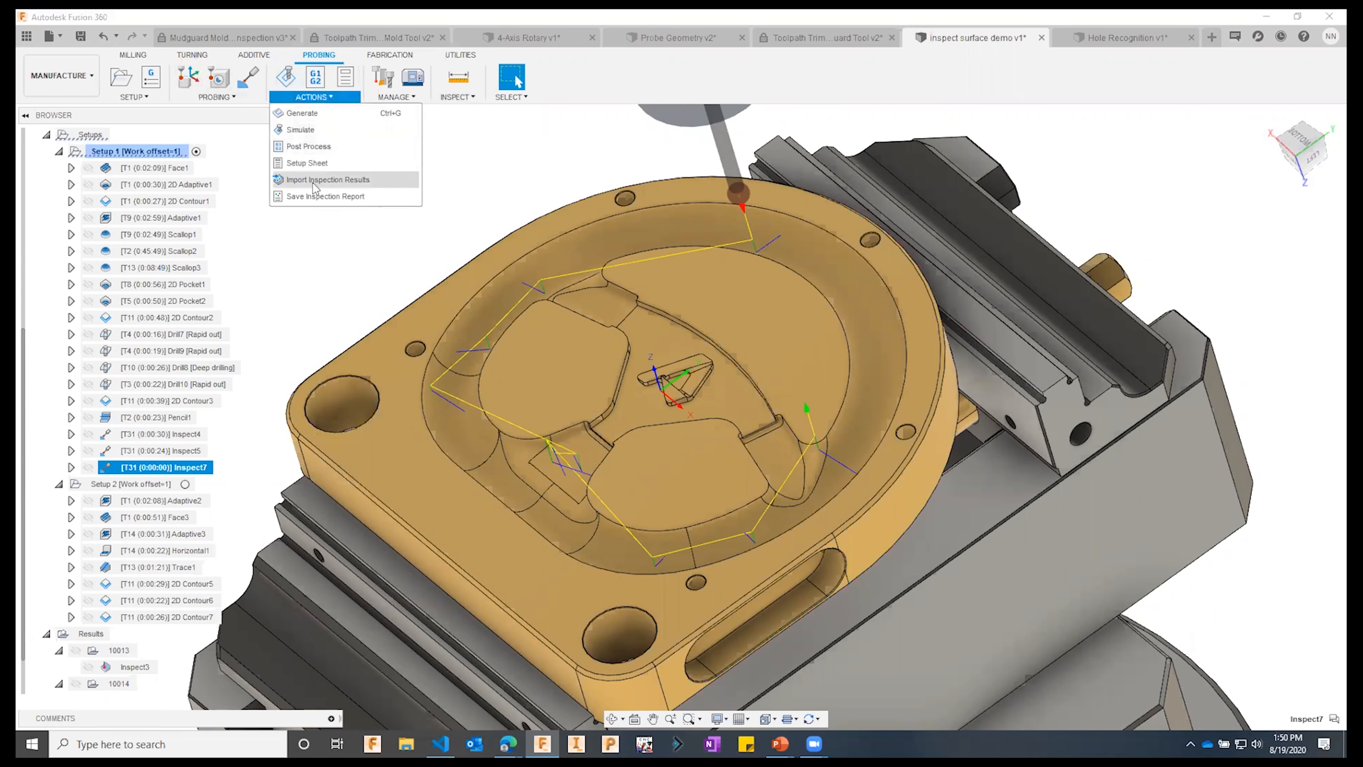
pyautogui.click(333, 179)
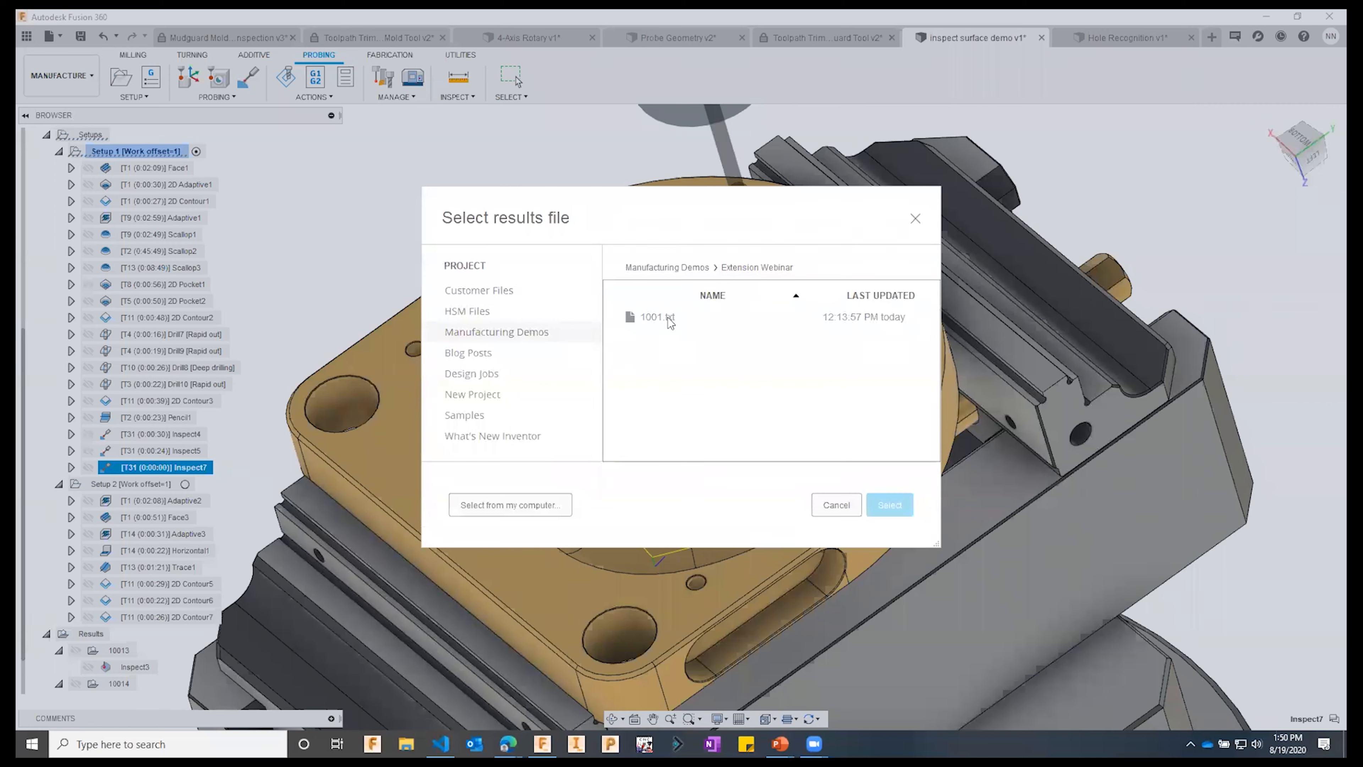
pyautogui.click(836, 505)
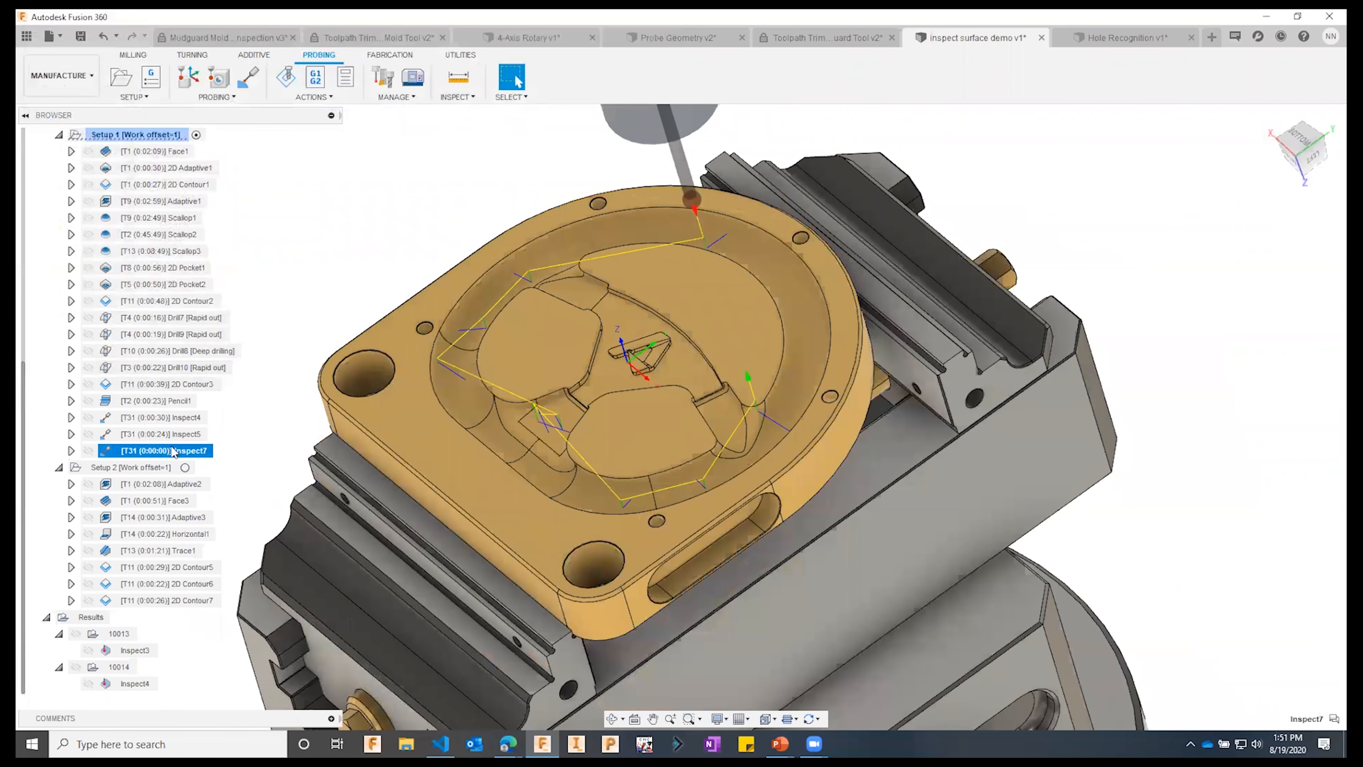
# - Examine the Inspect4 toolpath and the colour-coded measured points of the Inspect3 and Inspect4 results on the part
pyautogui.click(162, 419)
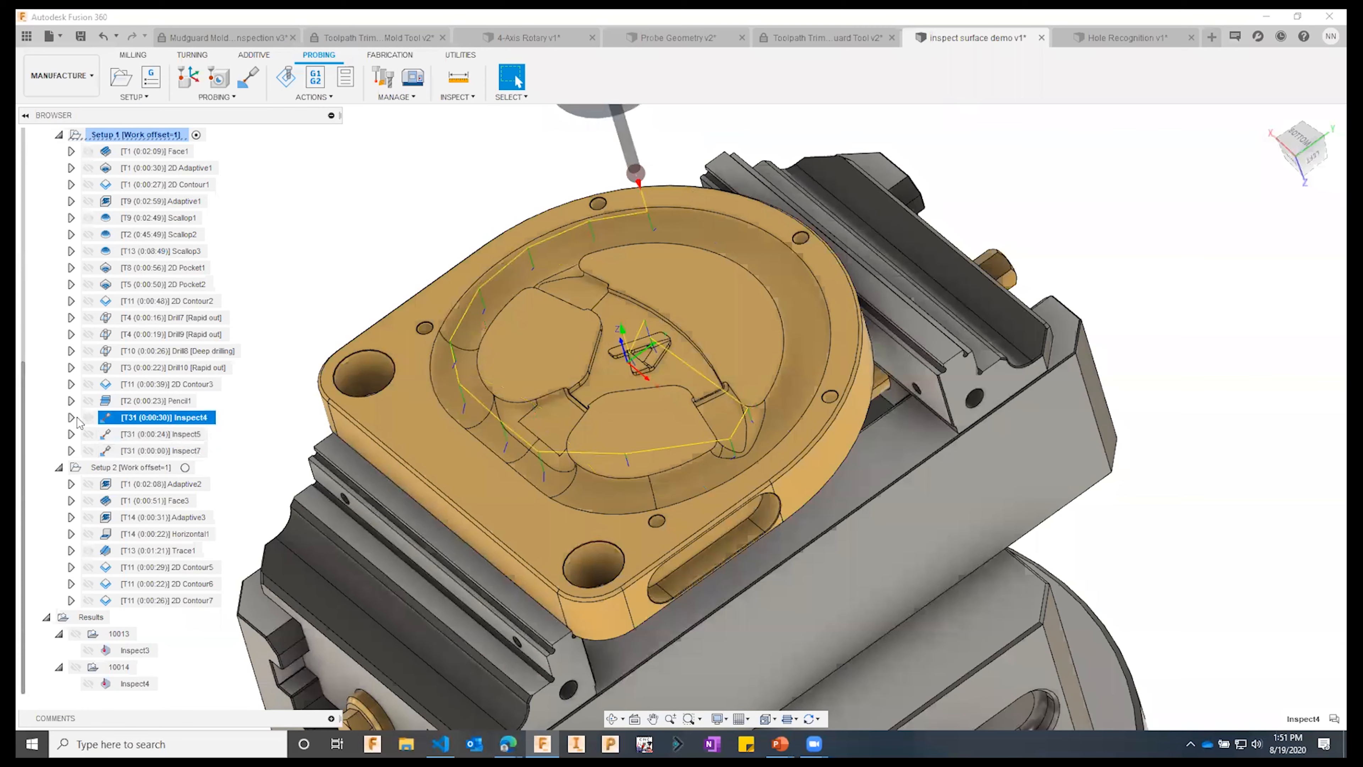
pyautogui.click(88, 417)
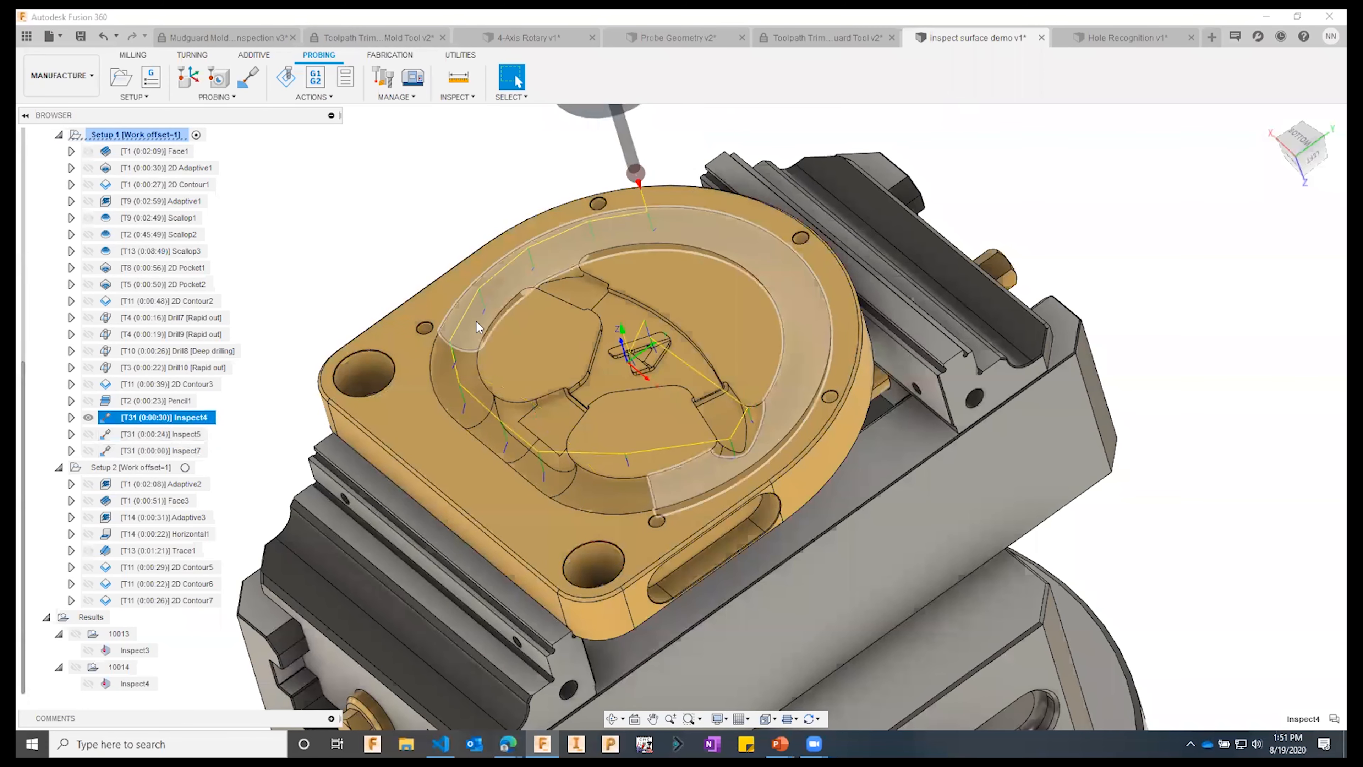
pyautogui.click(88, 417)
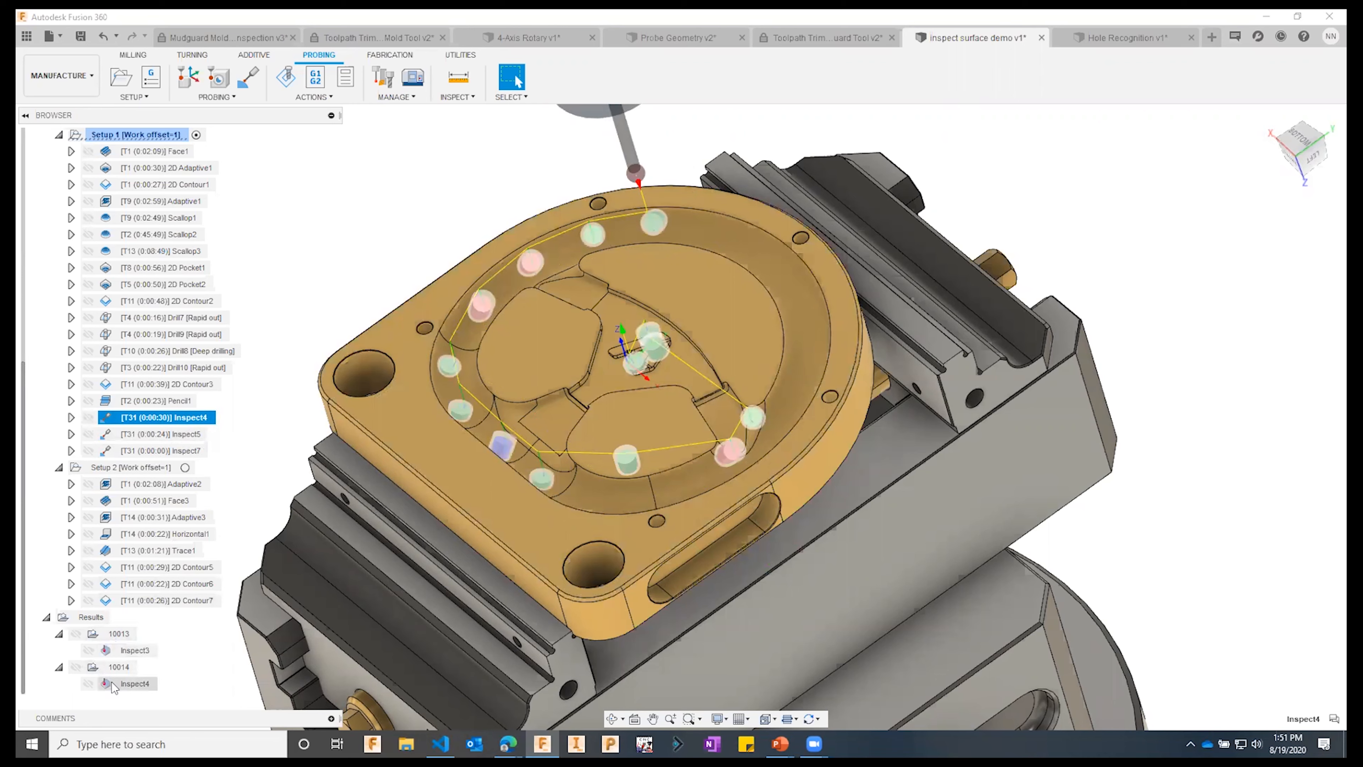
pyautogui.click(97, 650)
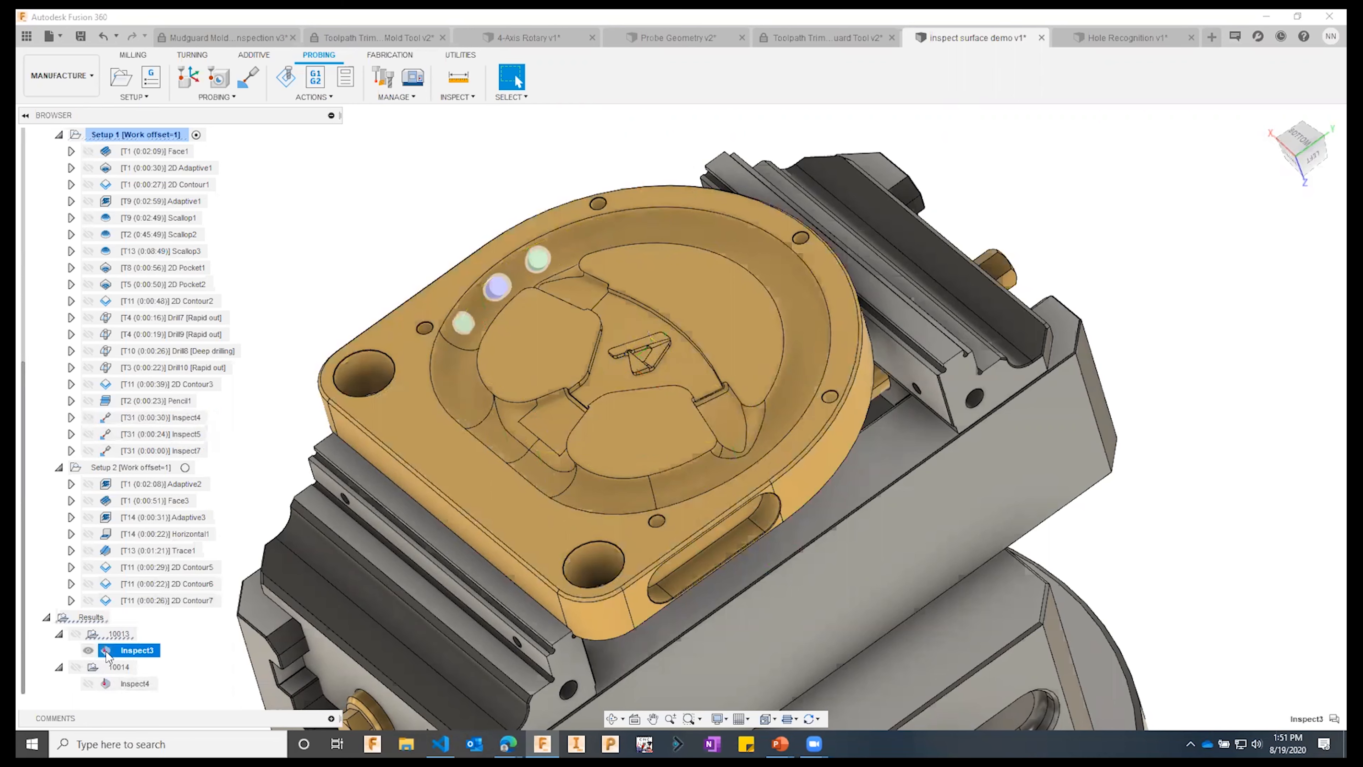
pyautogui.click(98, 686)
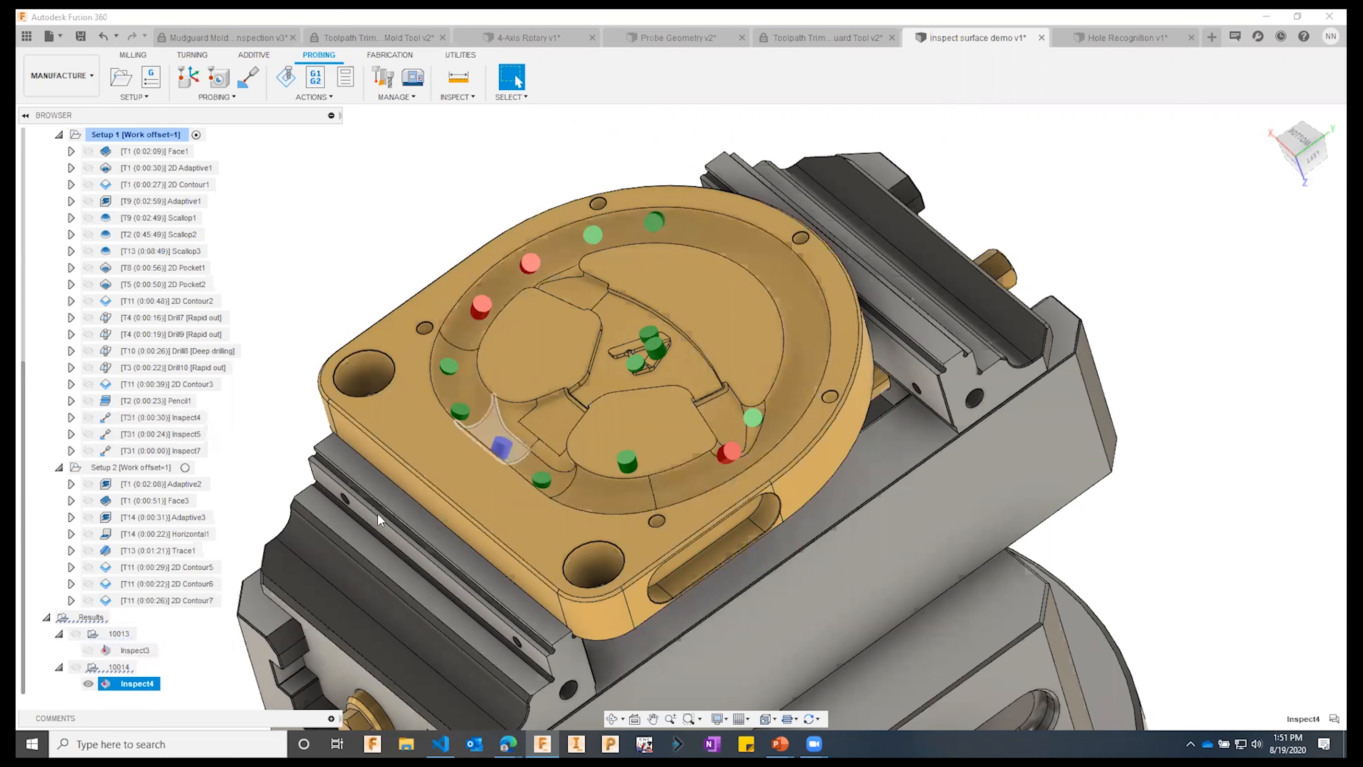
# - Show the Inspect4 results table and highlight individual measured points on the model, including the third, out-of-tolerance one
pyautogui.rightClick(130, 684)
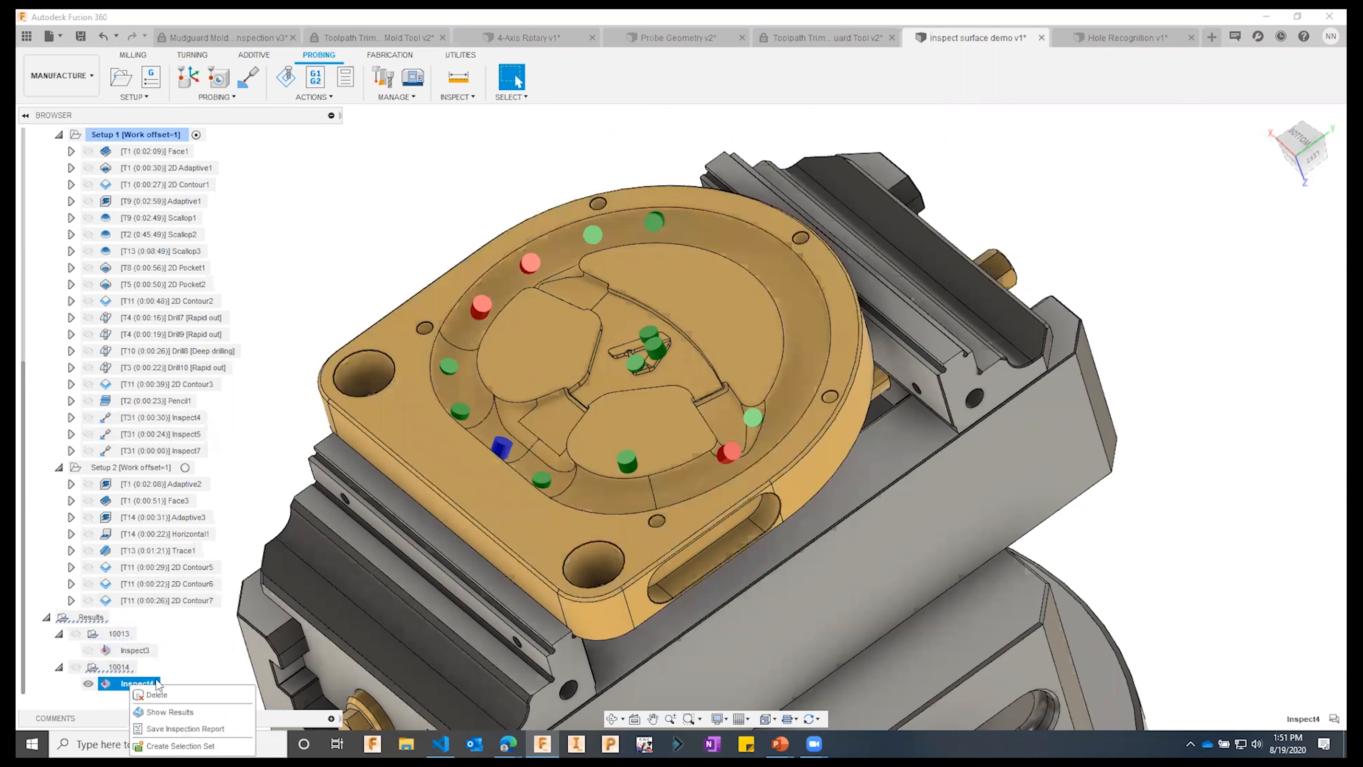
pyautogui.click(203, 715)
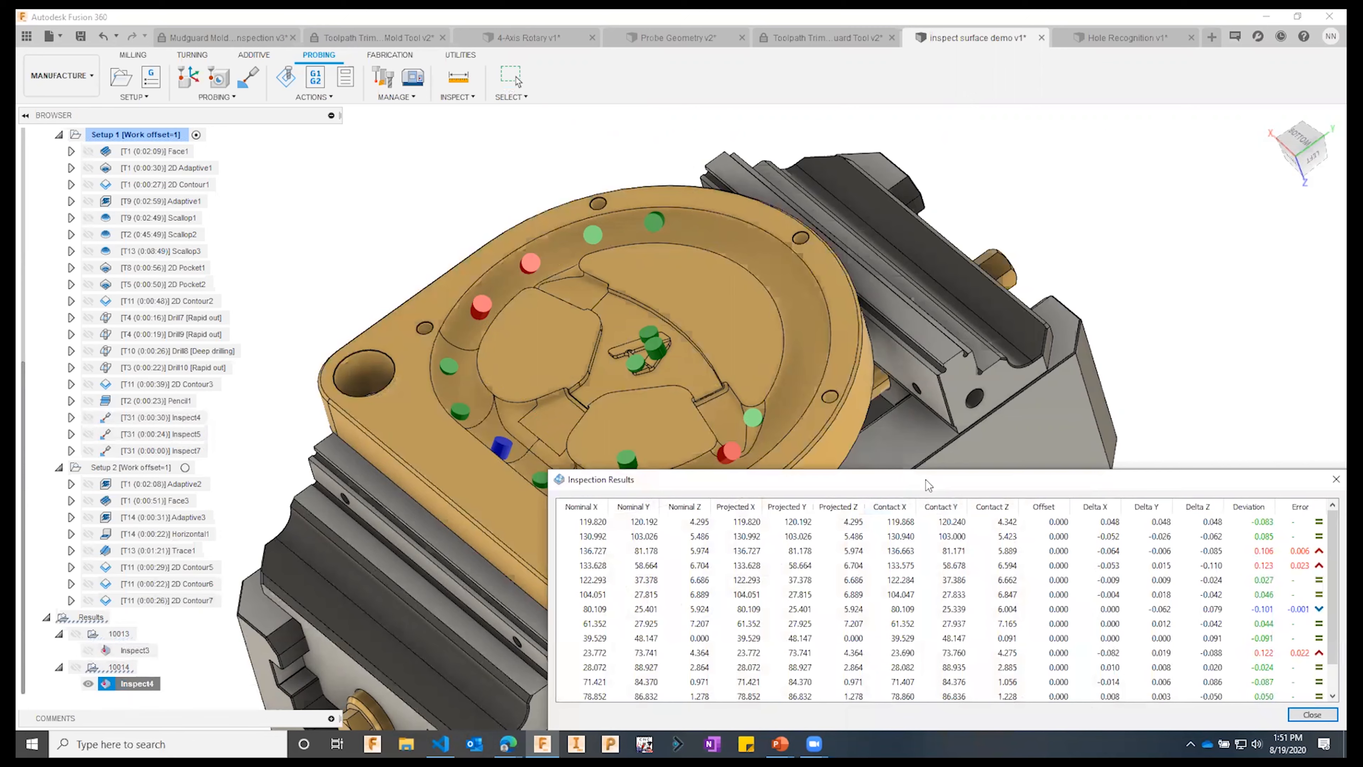
pyautogui.moveTo(928, 484); pyautogui.dragTo(902, 403)
pyautogui.click(758, 441)
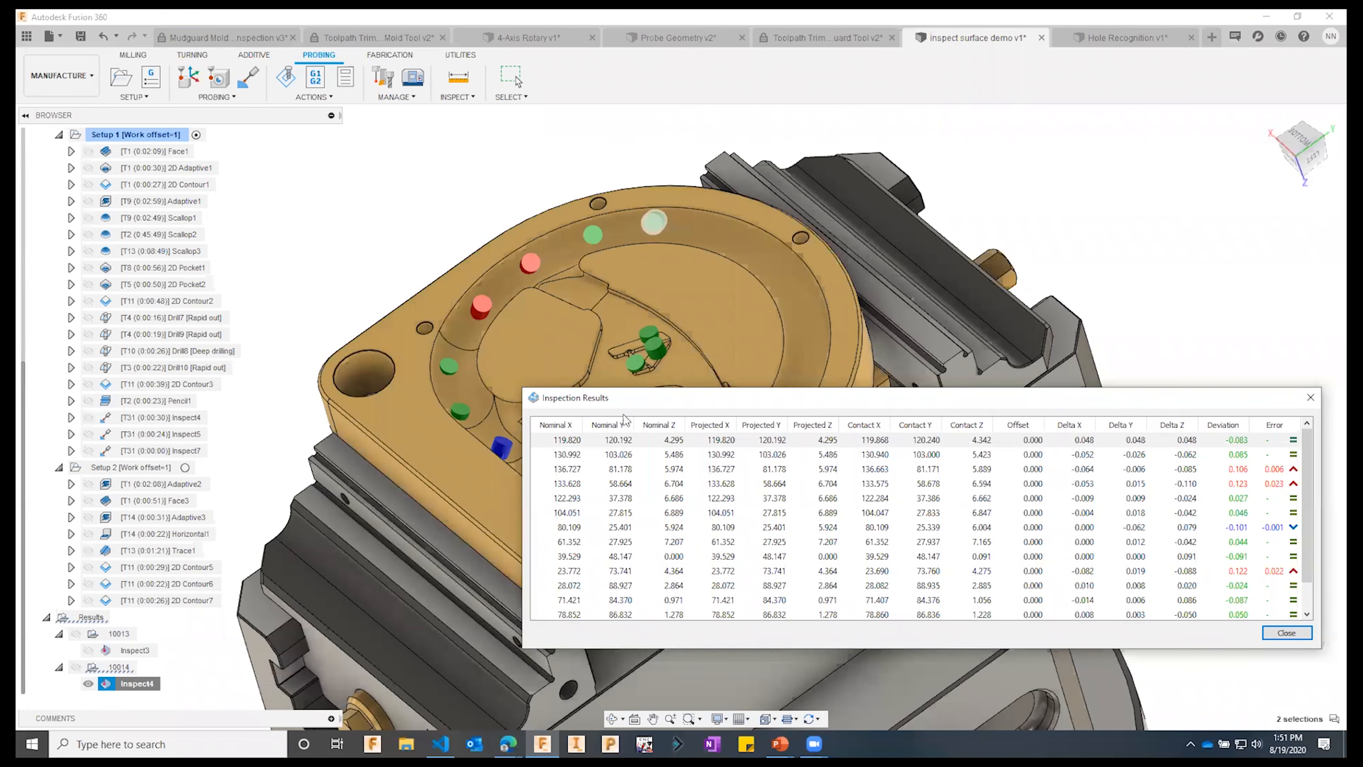
pyautogui.click(622, 458)
pyautogui.click(624, 469)
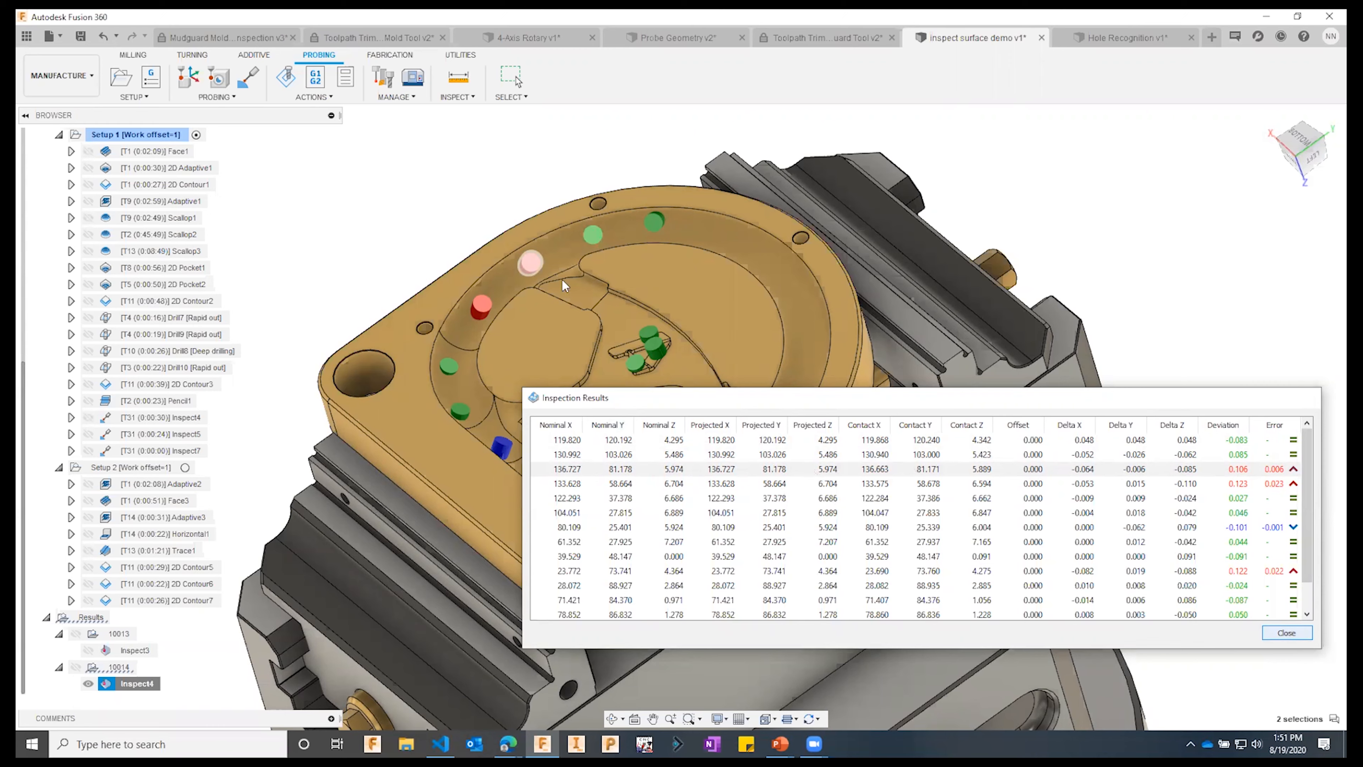
pyautogui.click(1287, 633)
# - Open Inspect surface report.pdf from the Extension Webinar project folder in Fusion Team and examine its image and measurement table
pyautogui.click(26, 36)
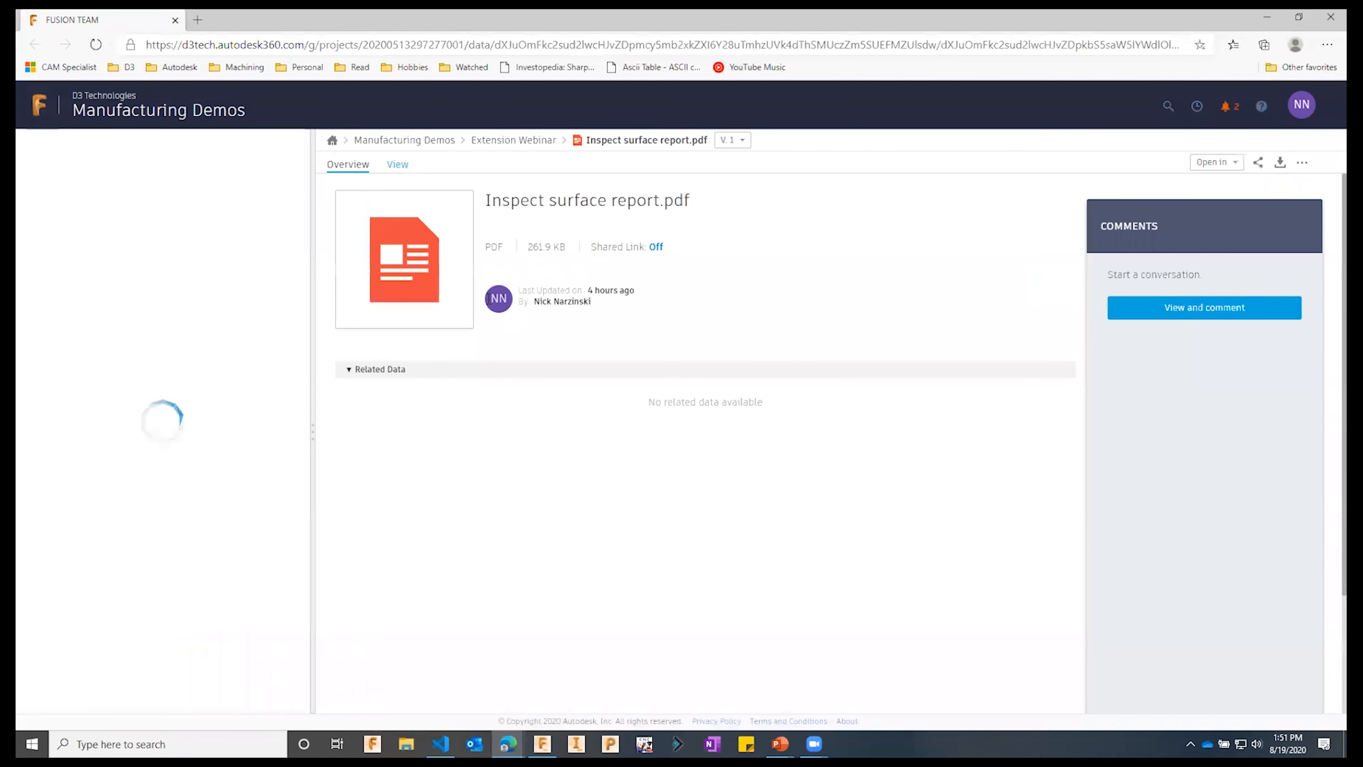
pyautogui.click(415, 262)
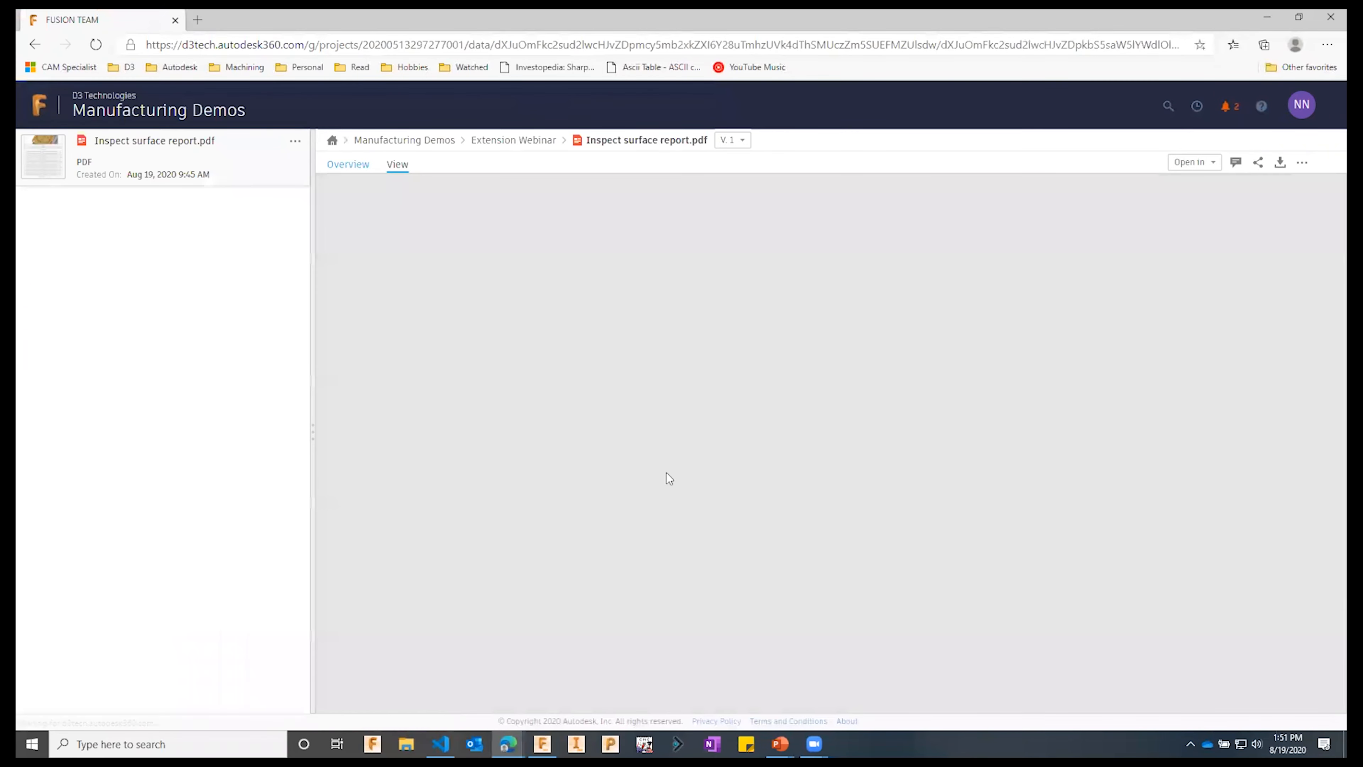
pyautogui.scroll(-5, 915, 357)
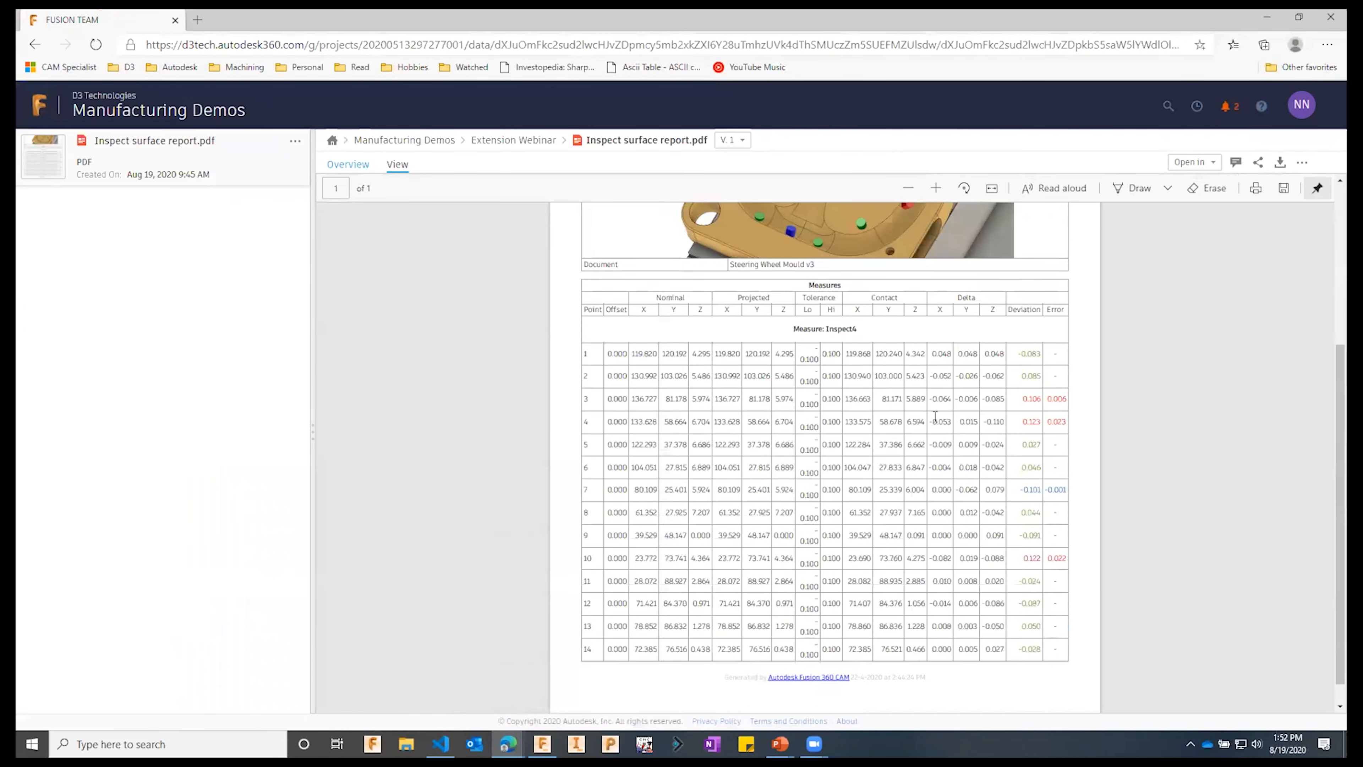
pyautogui.scroll(5, 923, 443)
pyautogui.scroll(-4, 924, 442)
pyautogui.scroll(4, 921, 429)
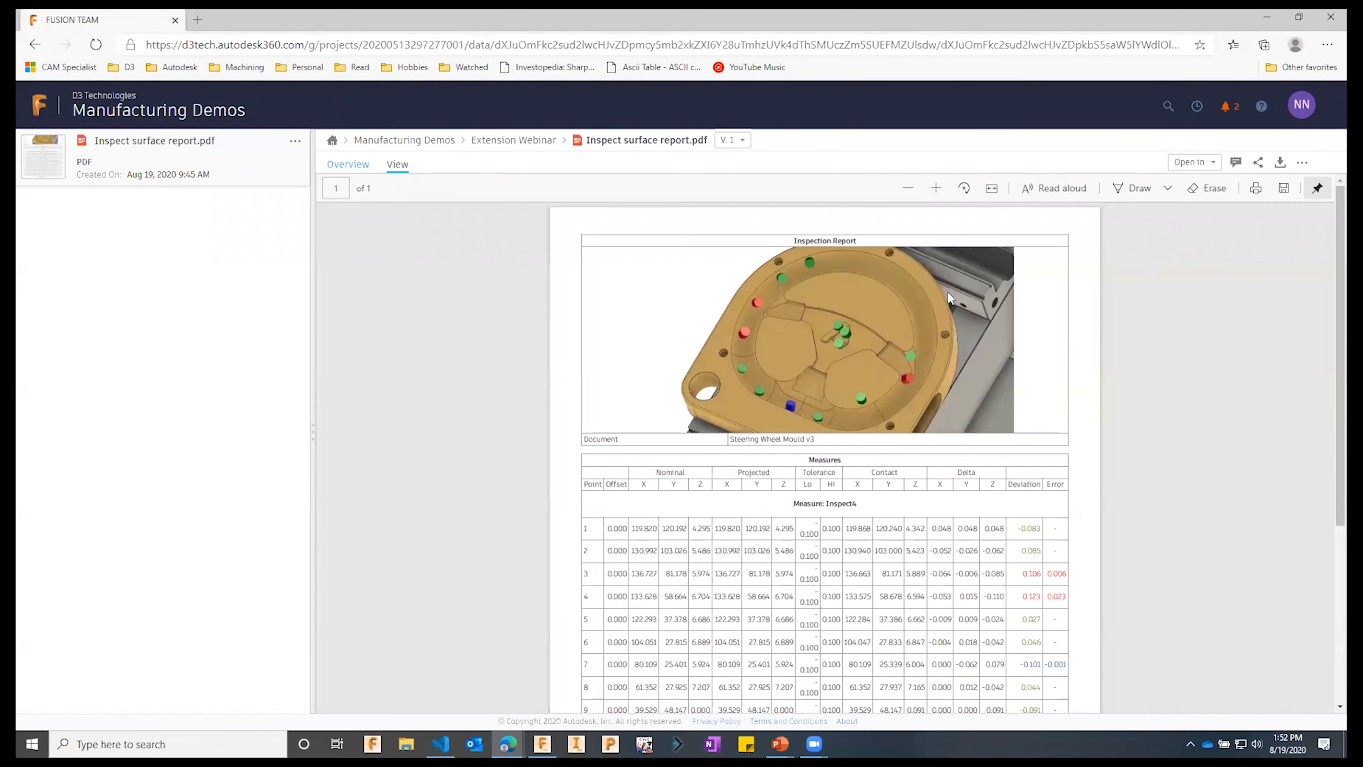
pyautogui.click(1268, 21)
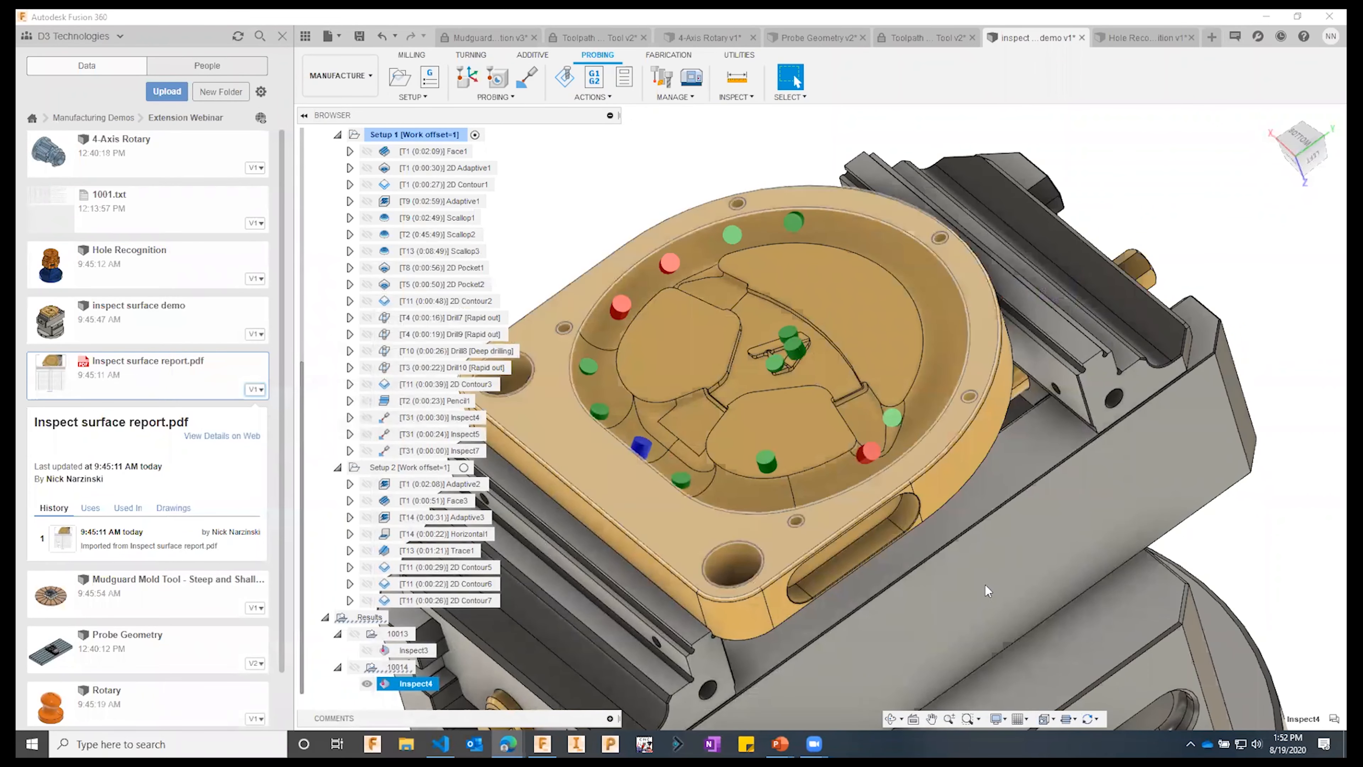
# - Review the Manufacture preview features in Preferences, filtered to those requiring an extension, without changing any setting
pyautogui.scroll(-2, 986, 584)
pyautogui.scroll(2, 655, 423)
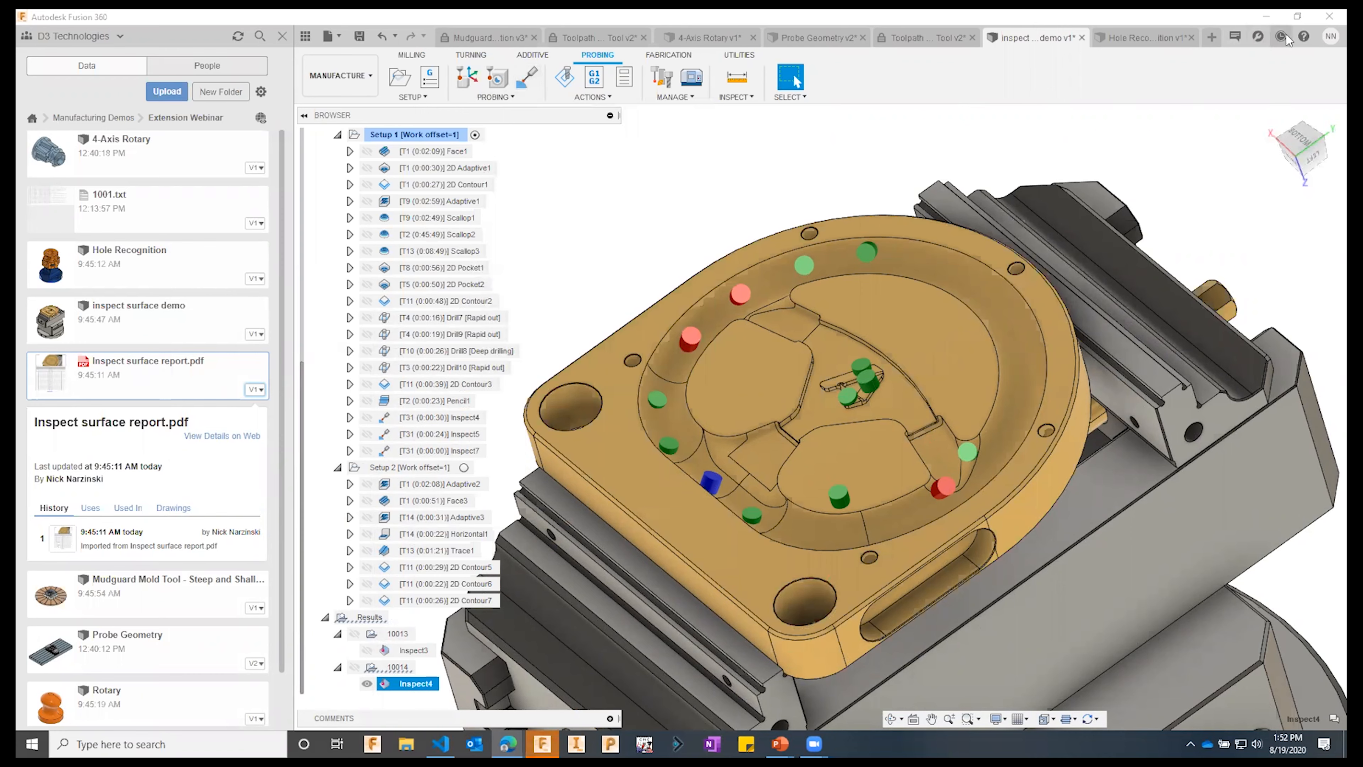
pyautogui.click(1328, 38)
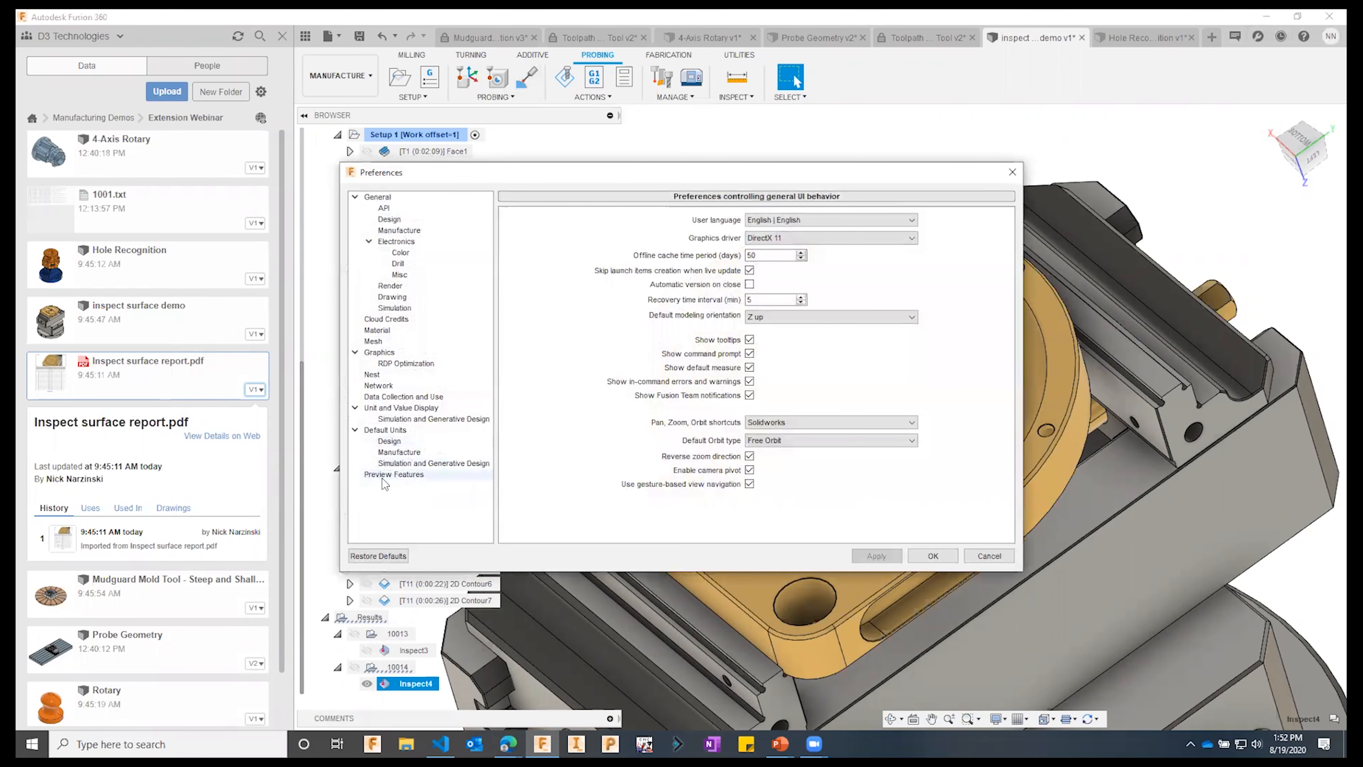
pyautogui.click(382, 476)
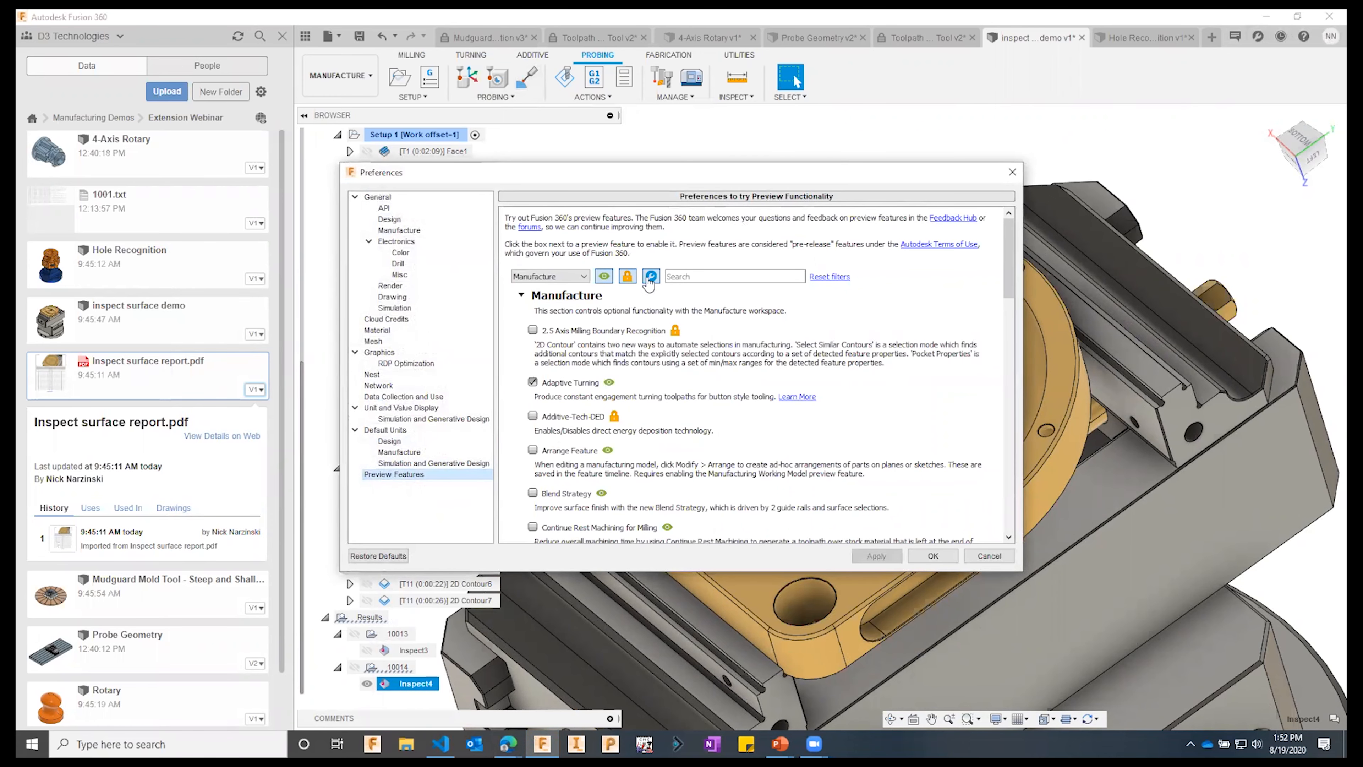
pyautogui.click(627, 276)
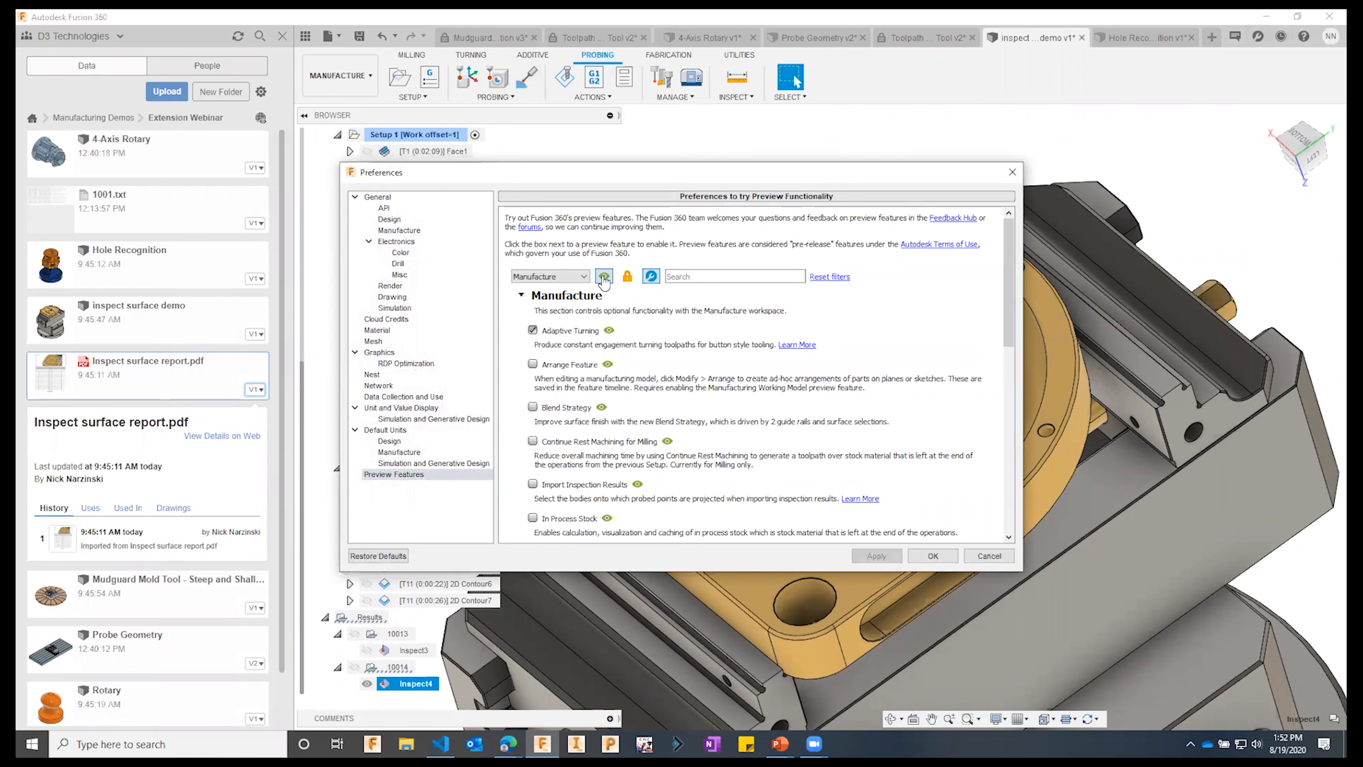
pyautogui.click(604, 276)
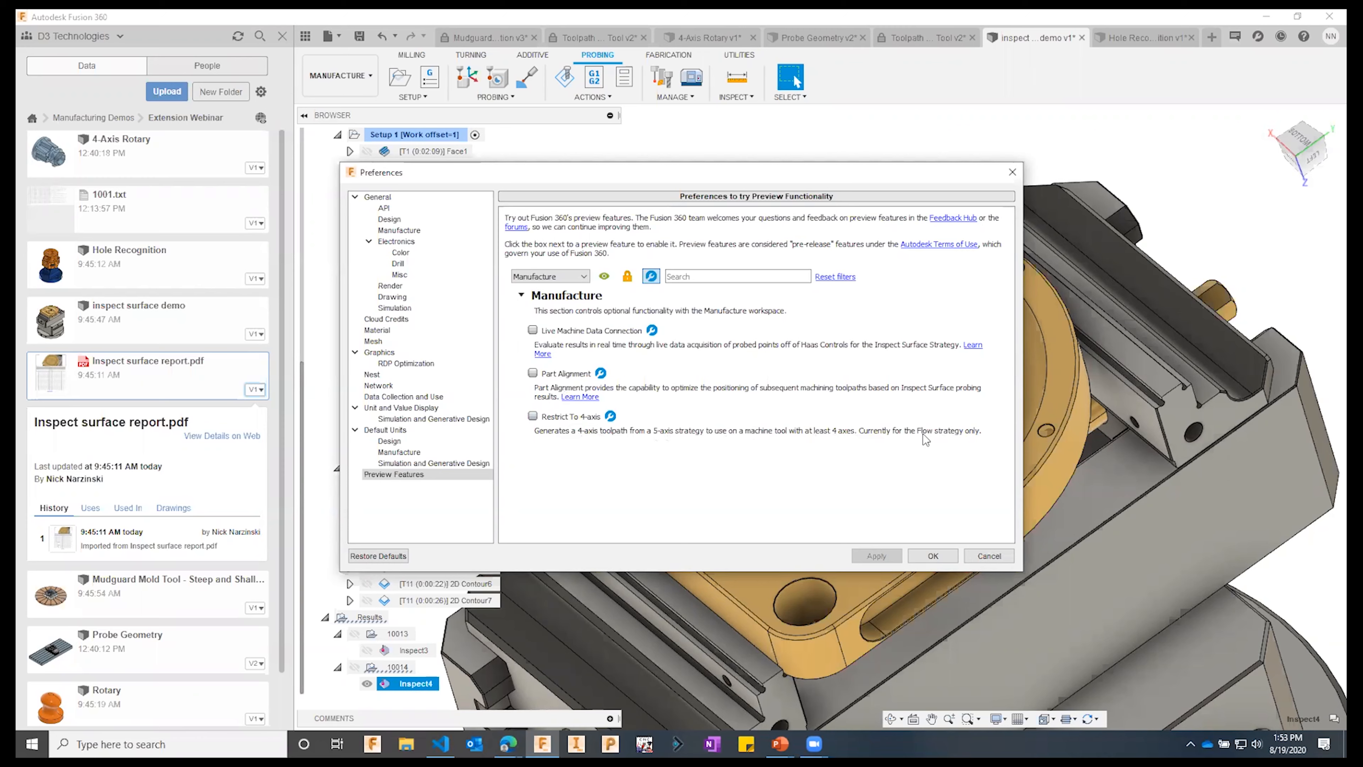
pyautogui.click(969, 552)
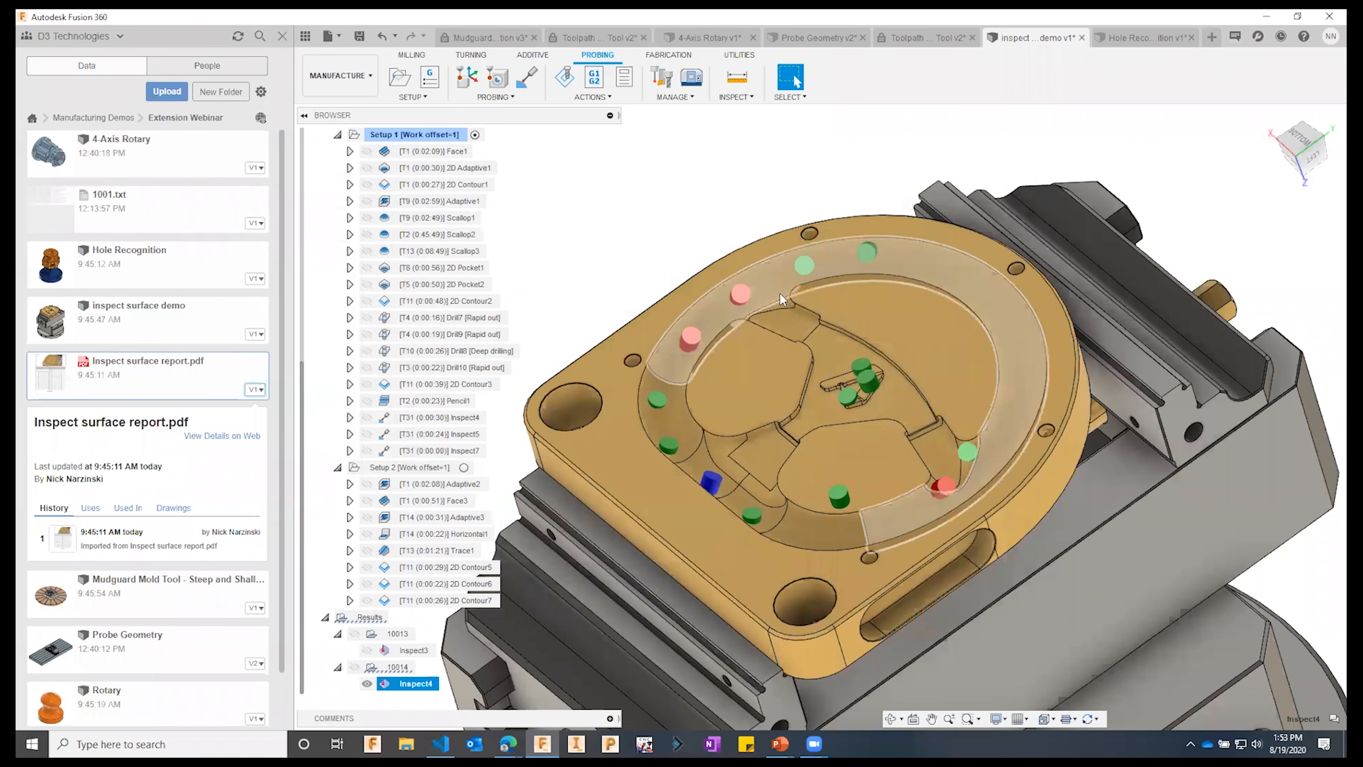
# - Look at the Trim command among the milling modification tools and switch to the Toolpath Trimming – Mudguard Tool document
pyautogui.keyDown('shift'); pyautogui.moveTo(916, 304); pyautogui.dragTo(910, 274, button='middle'); pyautogui.keyUp('shift')
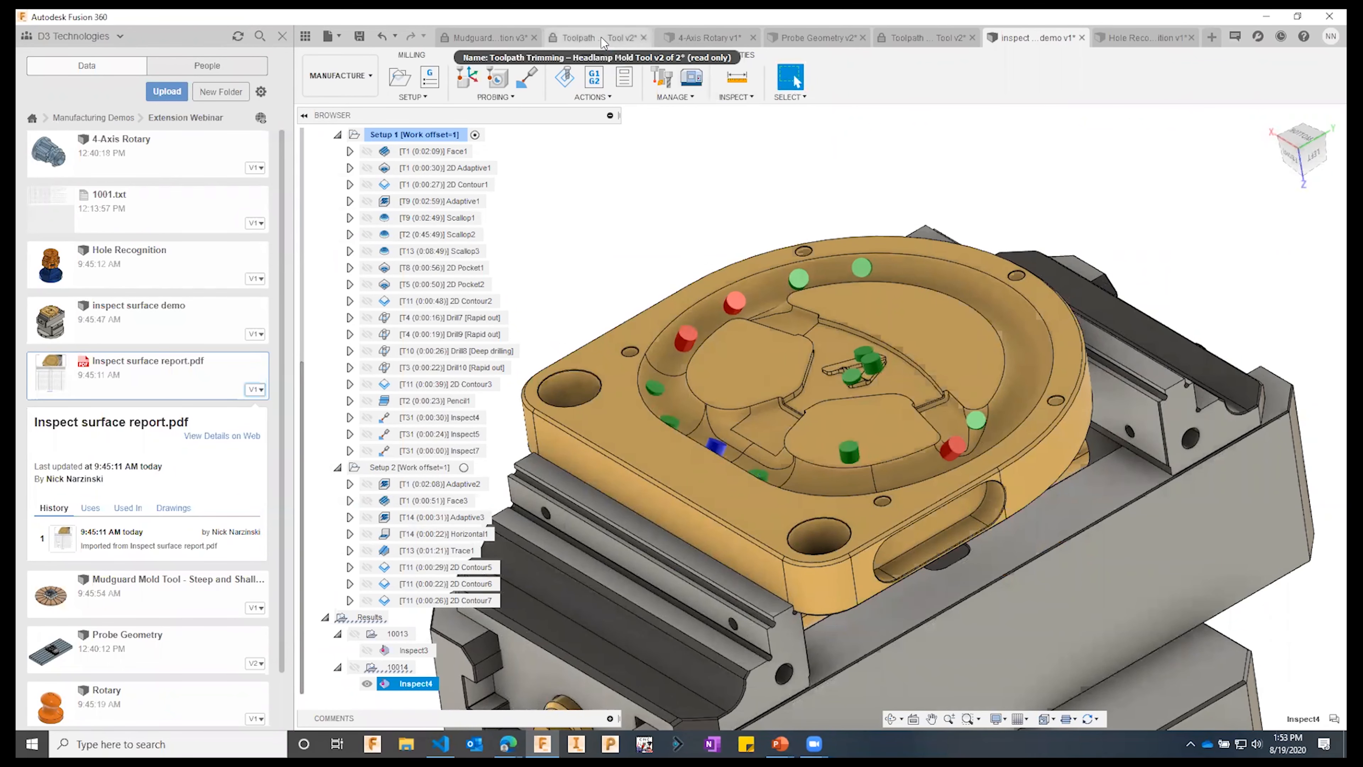
pyautogui.click(415, 56)
pyautogui.click(894, 98)
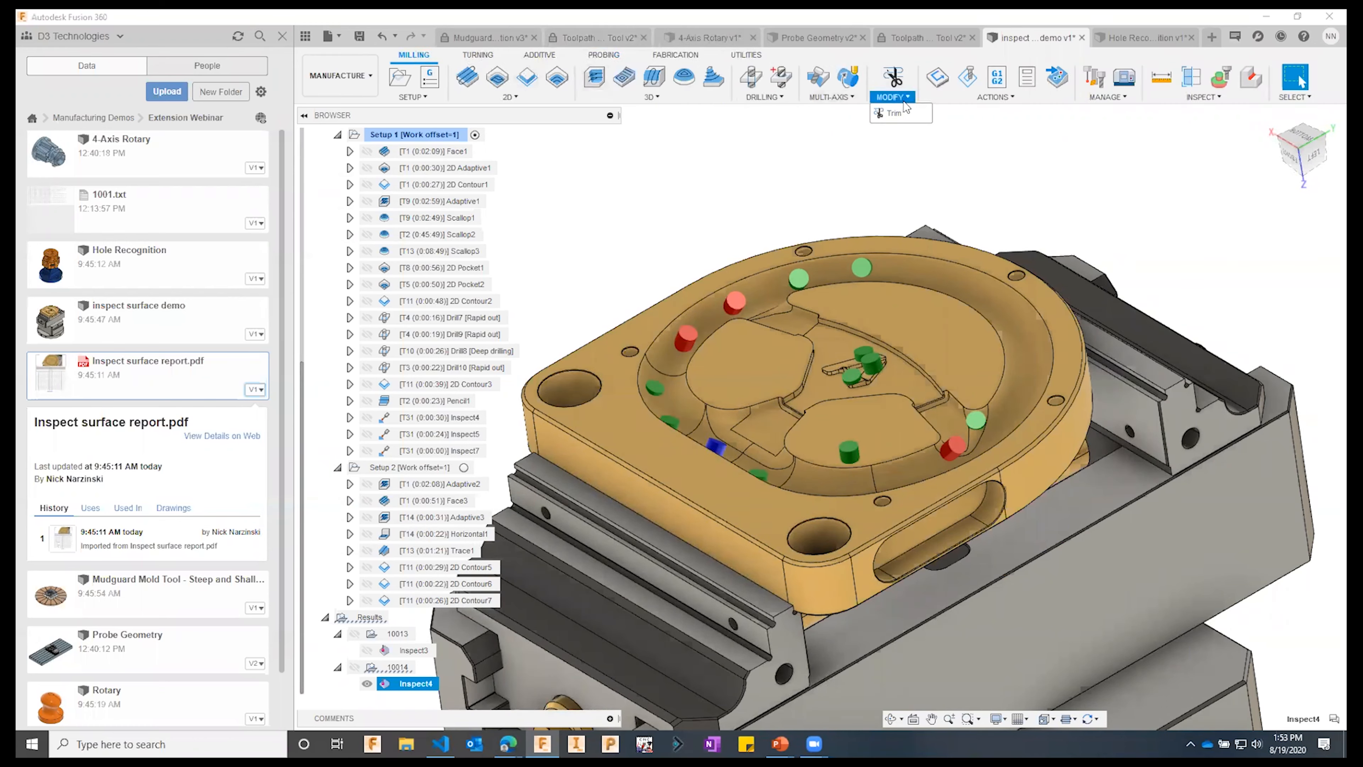
pyautogui.click(859, 157)
pyautogui.click(920, 40)
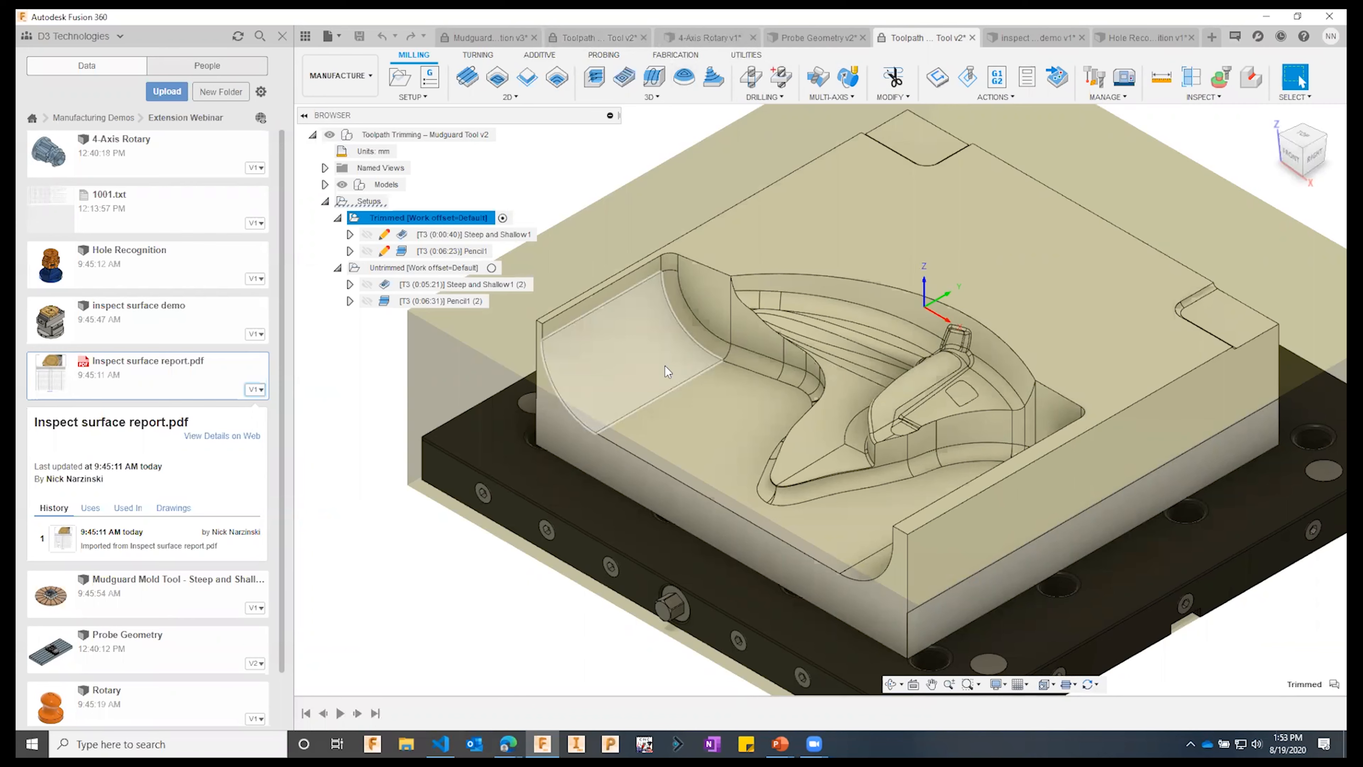
# - Compare the untrimmed Steep and Shallow1 (2) and Pencil1 (2) toolpaths with the trimmed Steep and Shallow1 at the pocket's corner fillet
pyautogui.click(439, 283)
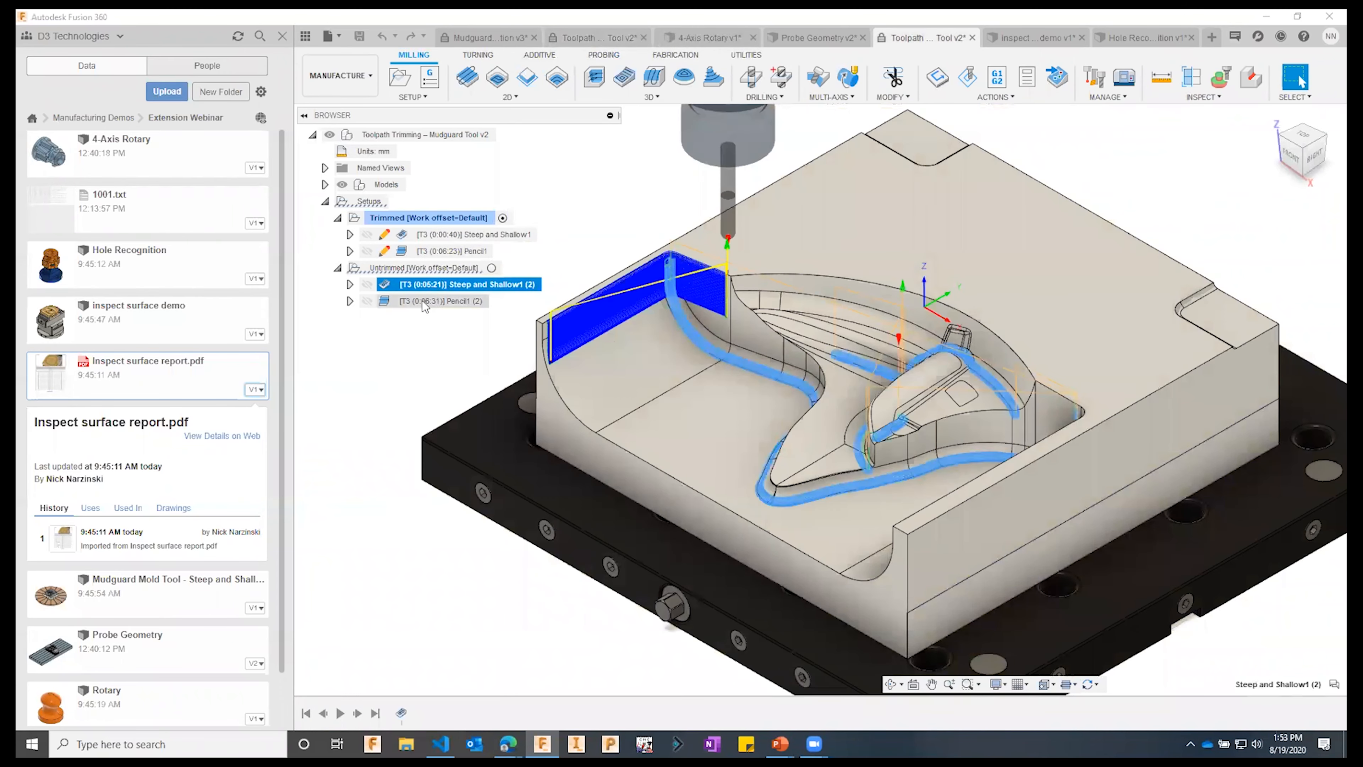
pyautogui.click(443, 301)
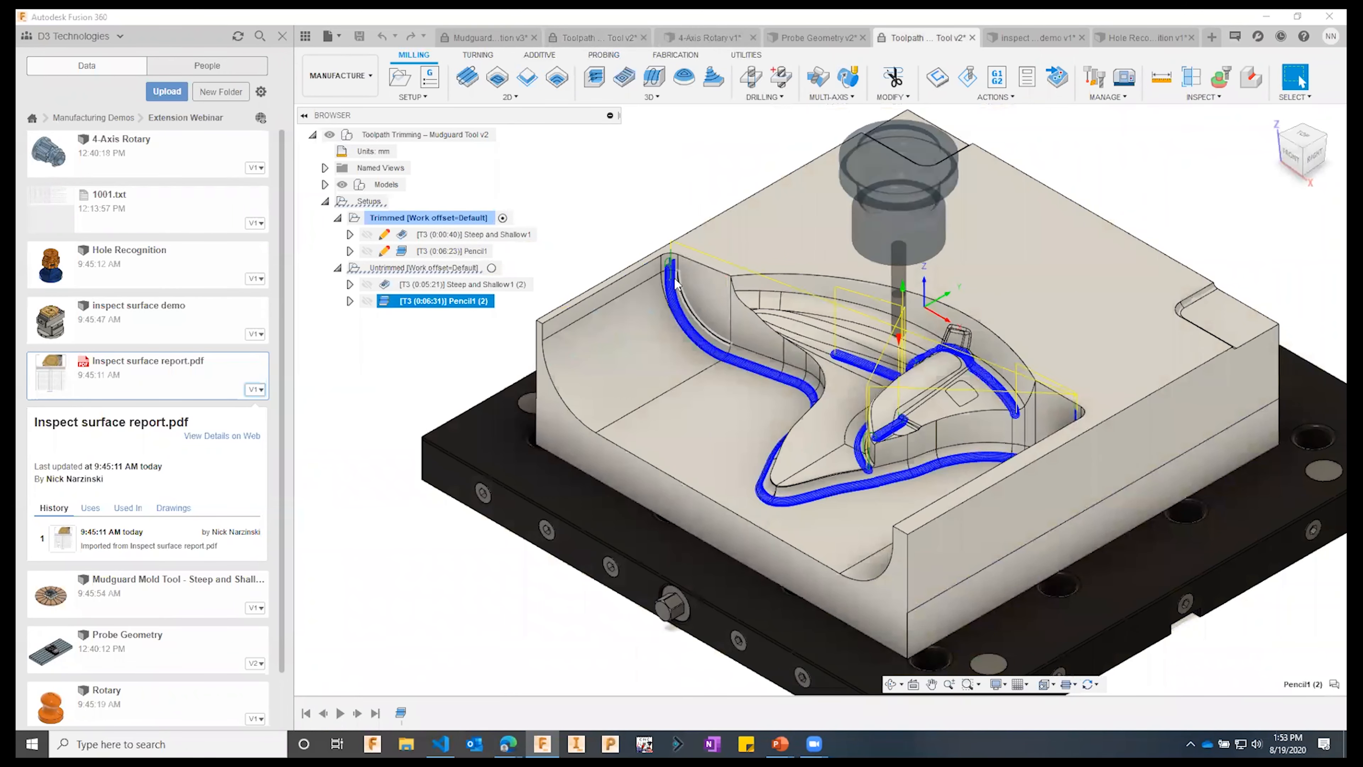
pyautogui.scroll(10, 675, 283)
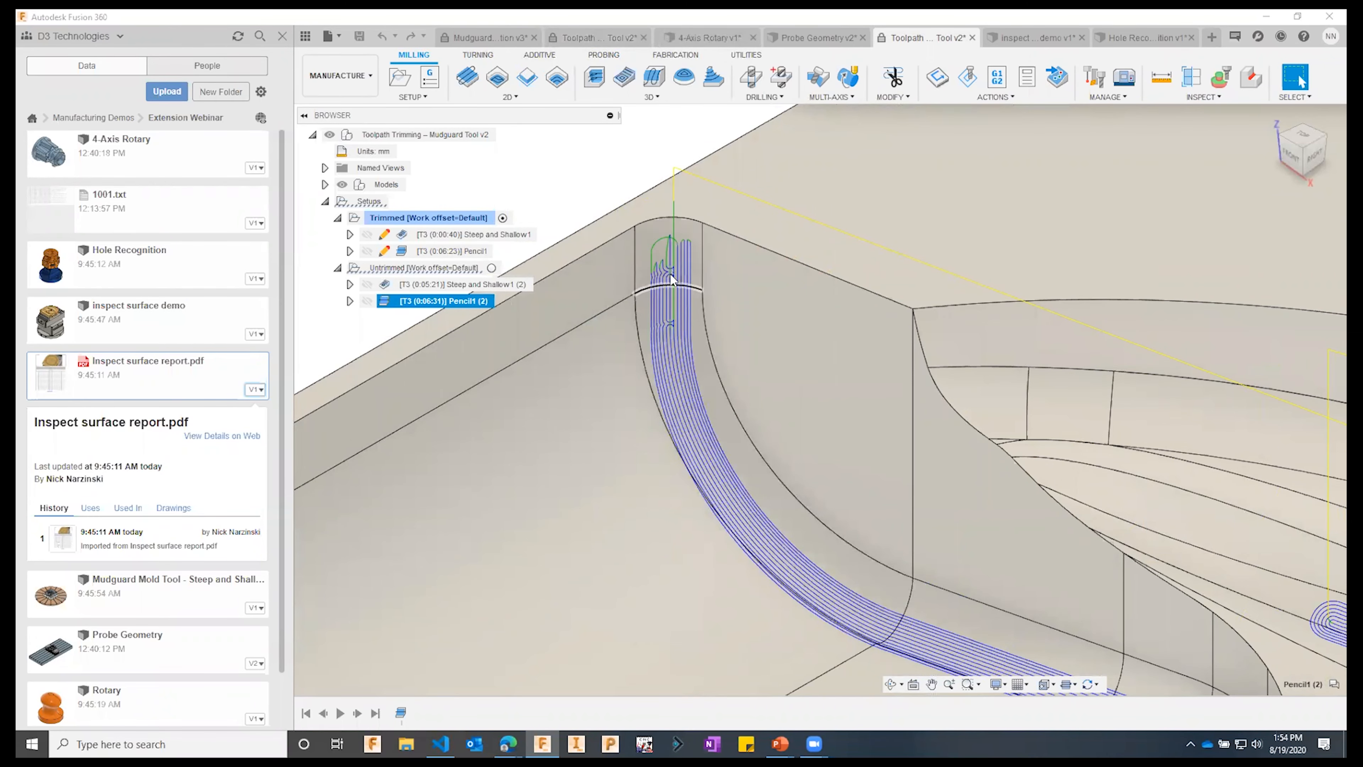
pyautogui.keyDown('shift'); pyautogui.moveTo(773, 267); pyautogui.dragTo(718, 301, button='middle'); pyautogui.keyUp('shift')
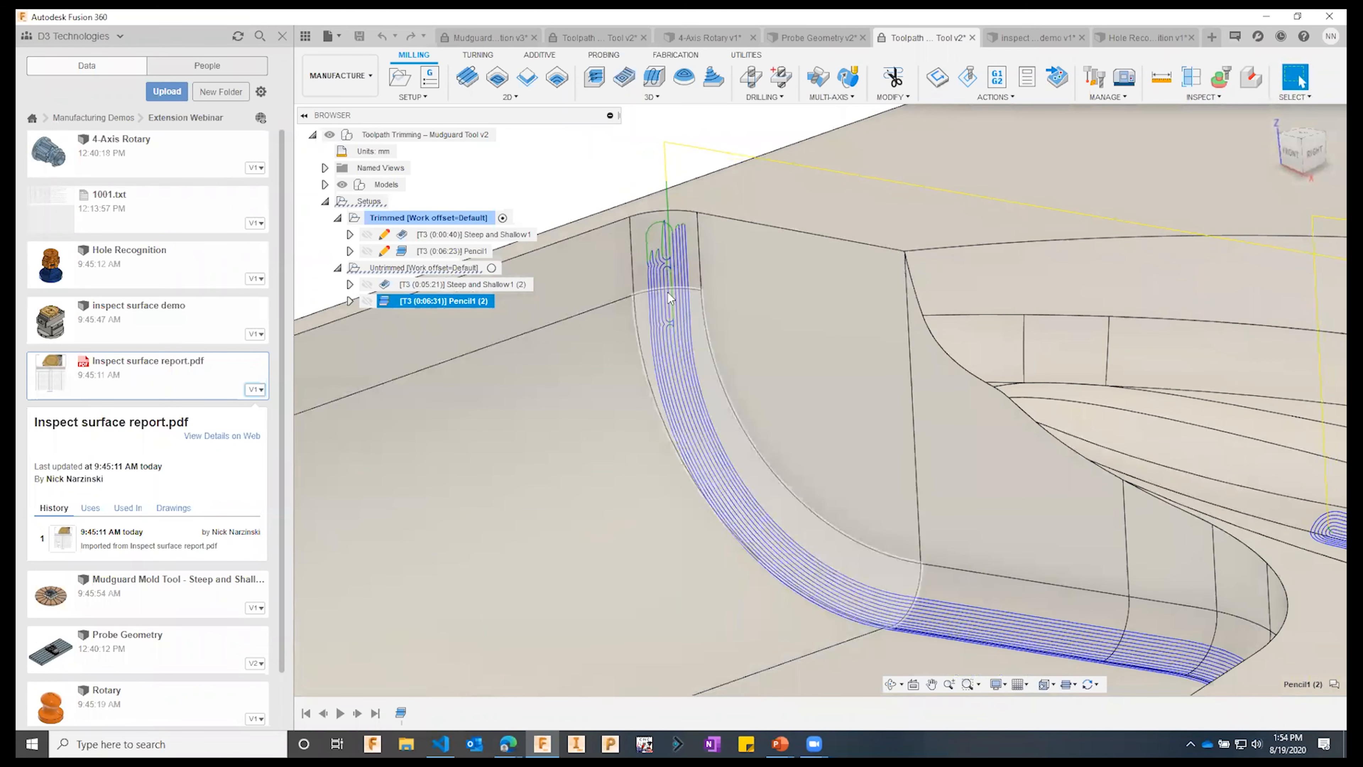
pyautogui.click(465, 283)
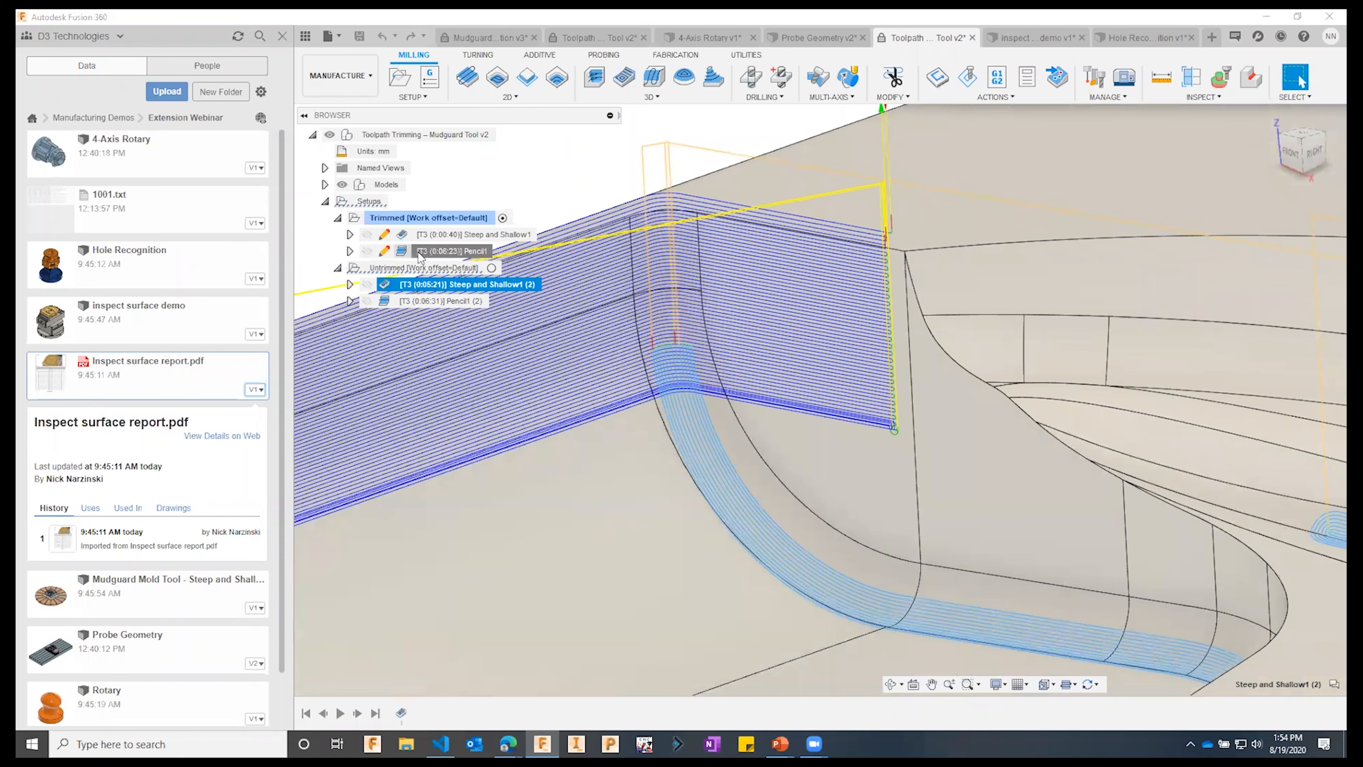
pyautogui.click(446, 238)
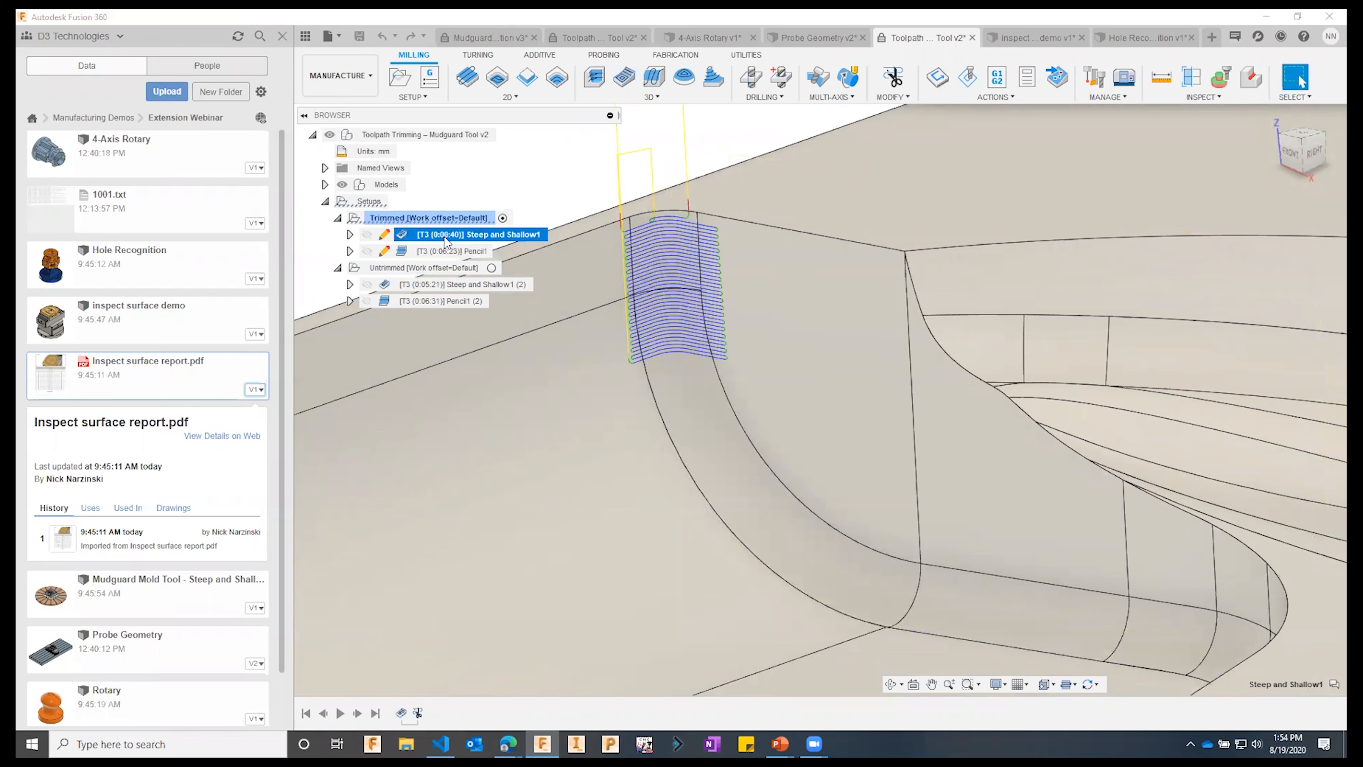
pyautogui.moveTo(448, 290)
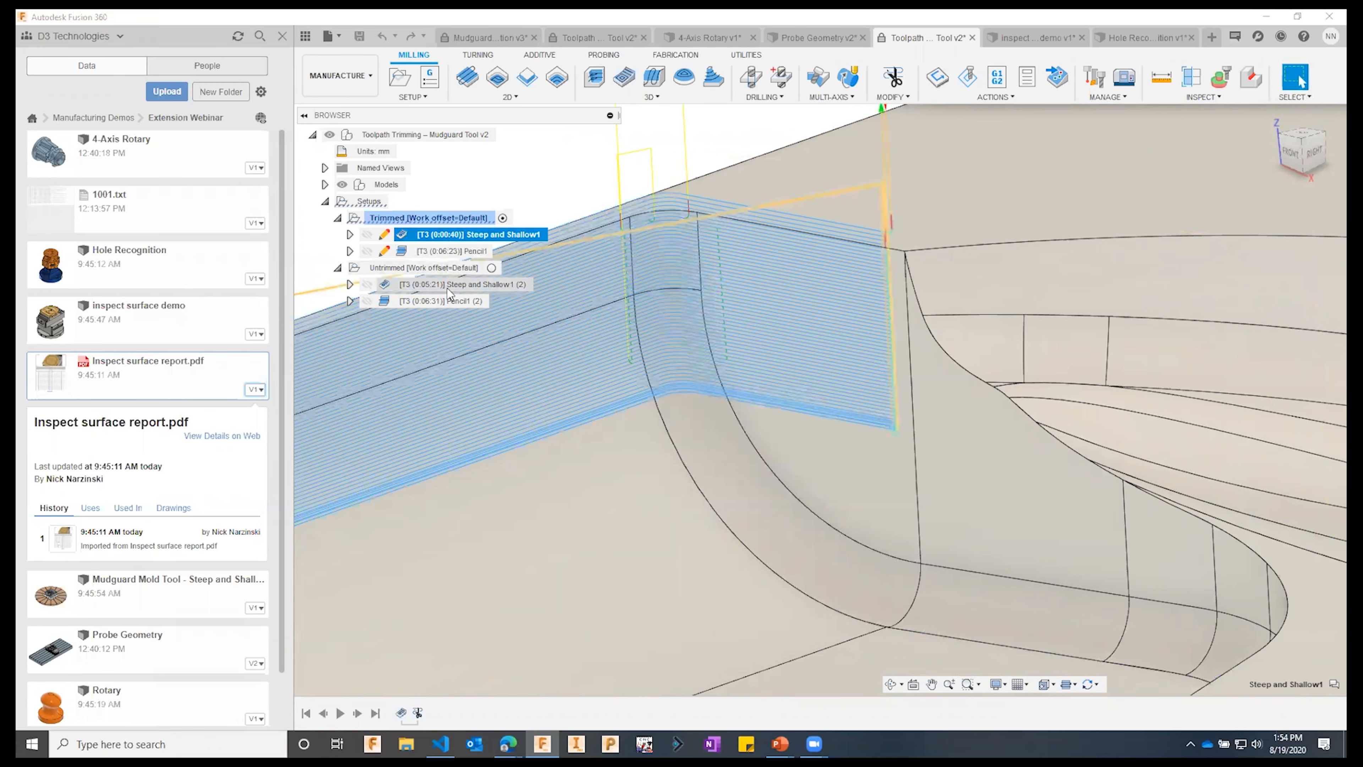
# - Trim the Pencil1 (2) toolpath with a four-point polygon around the fillet's upper end, keeping the part outside the boundary
pyautogui.click(432, 302)
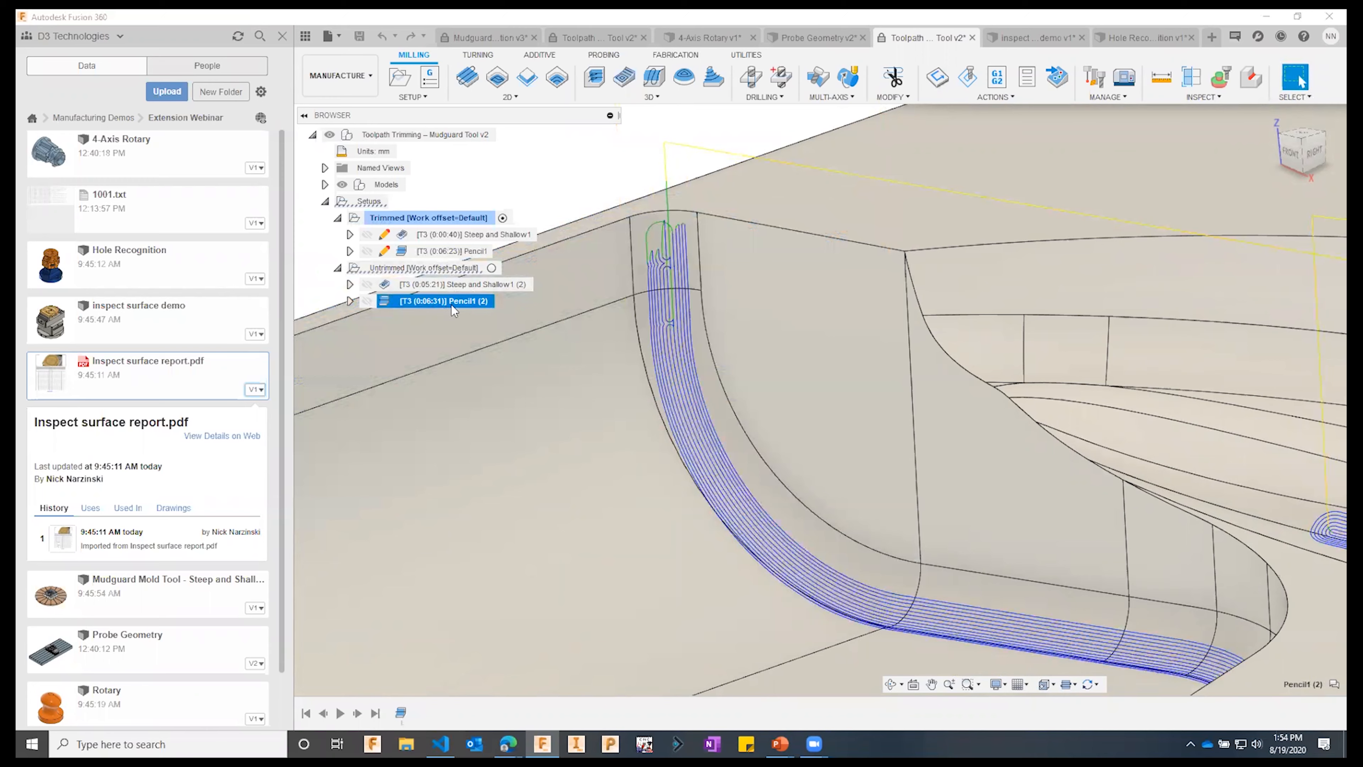
pyautogui.click(893, 97)
pyautogui.click(894, 112)
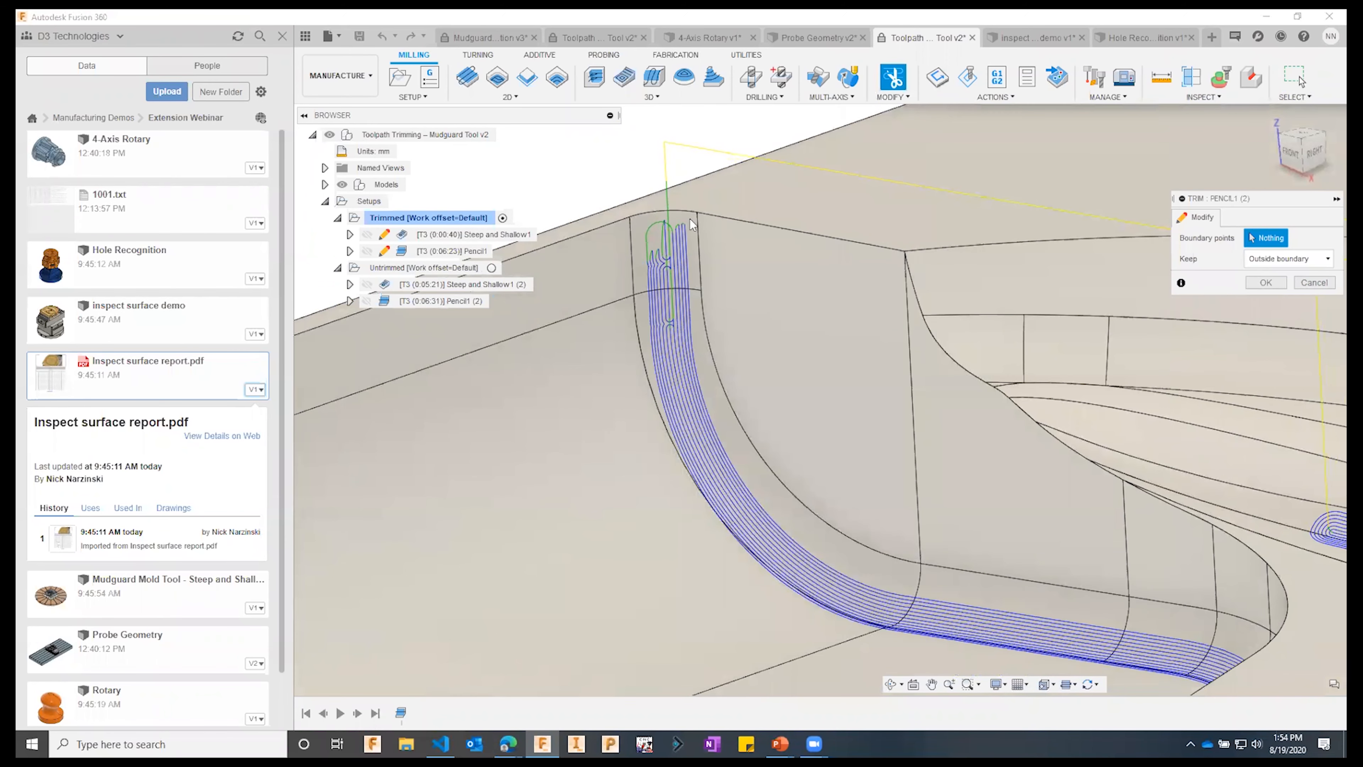
pyautogui.click(625, 210)
pyautogui.click(631, 348)
pyautogui.click(724, 336)
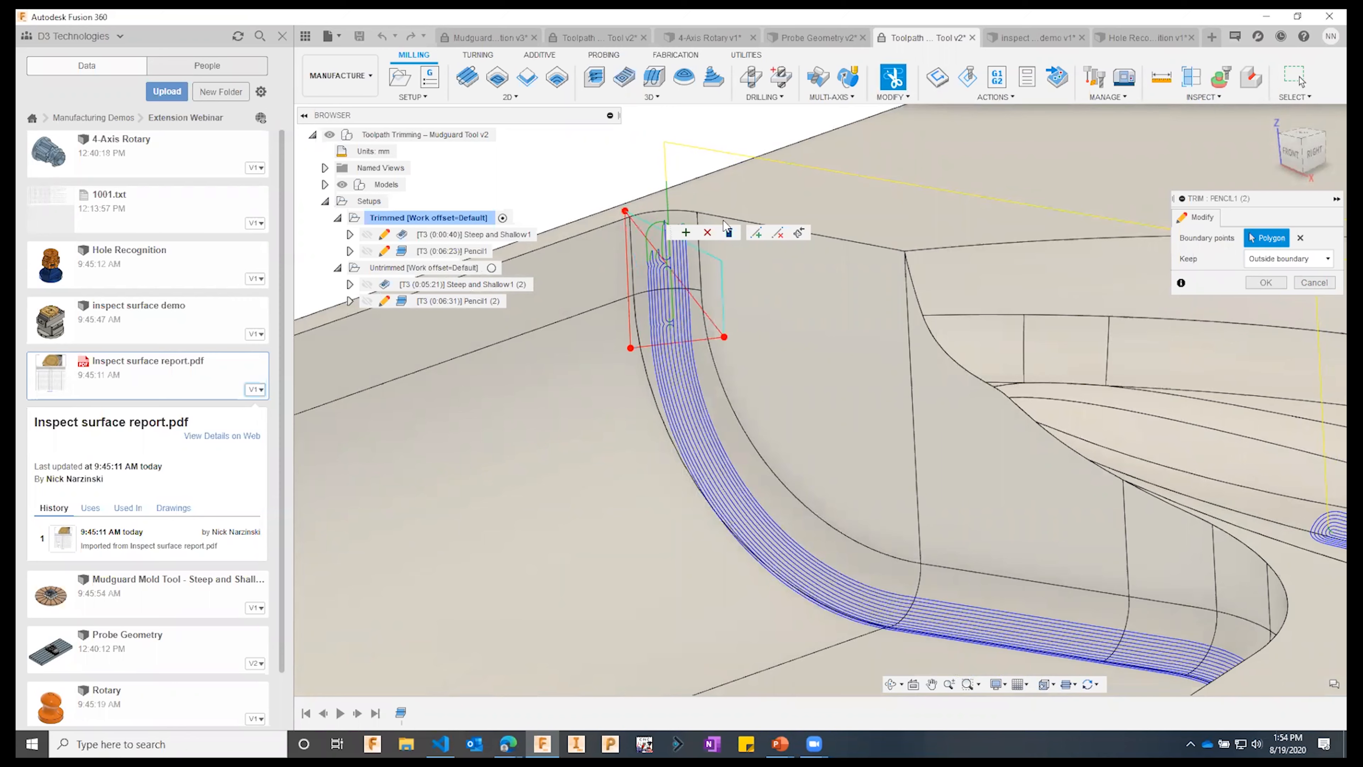
pyautogui.click(713, 196)
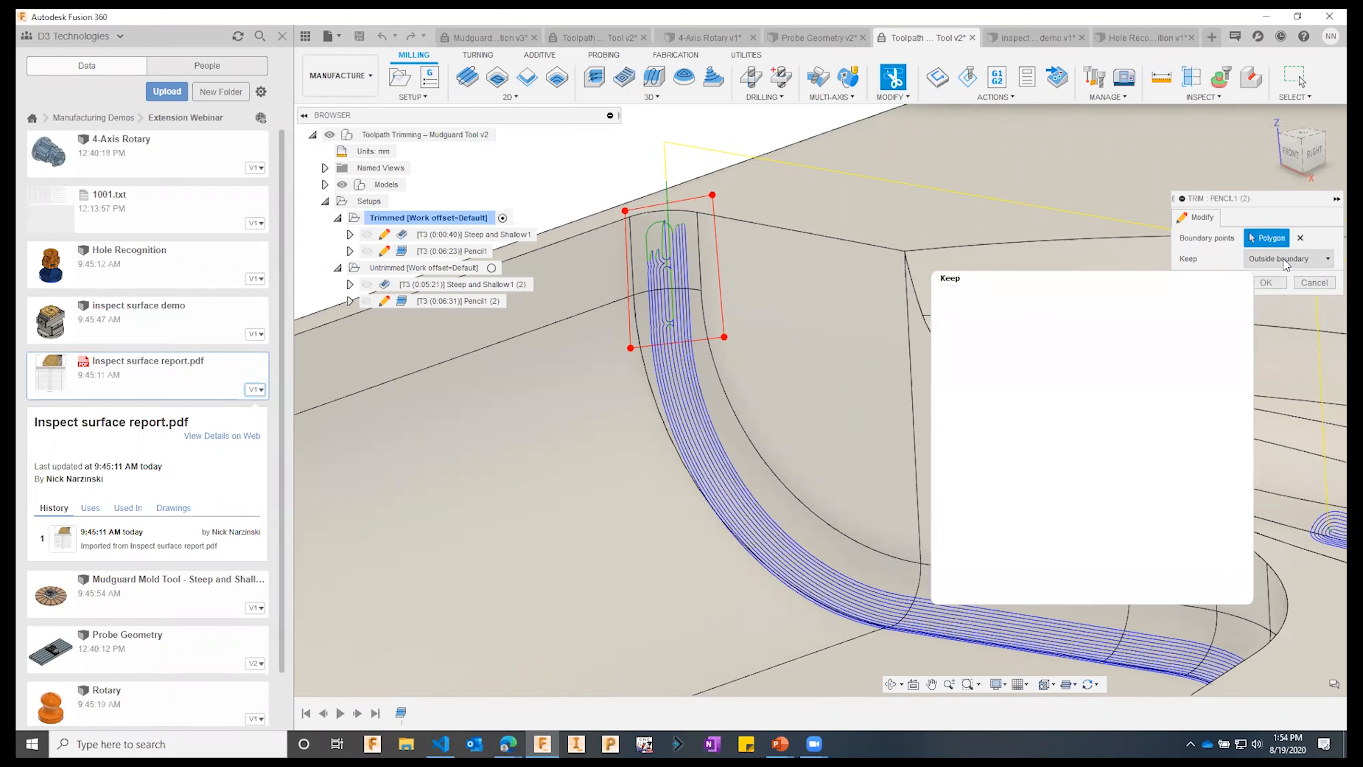
pyautogui.click(1266, 282)
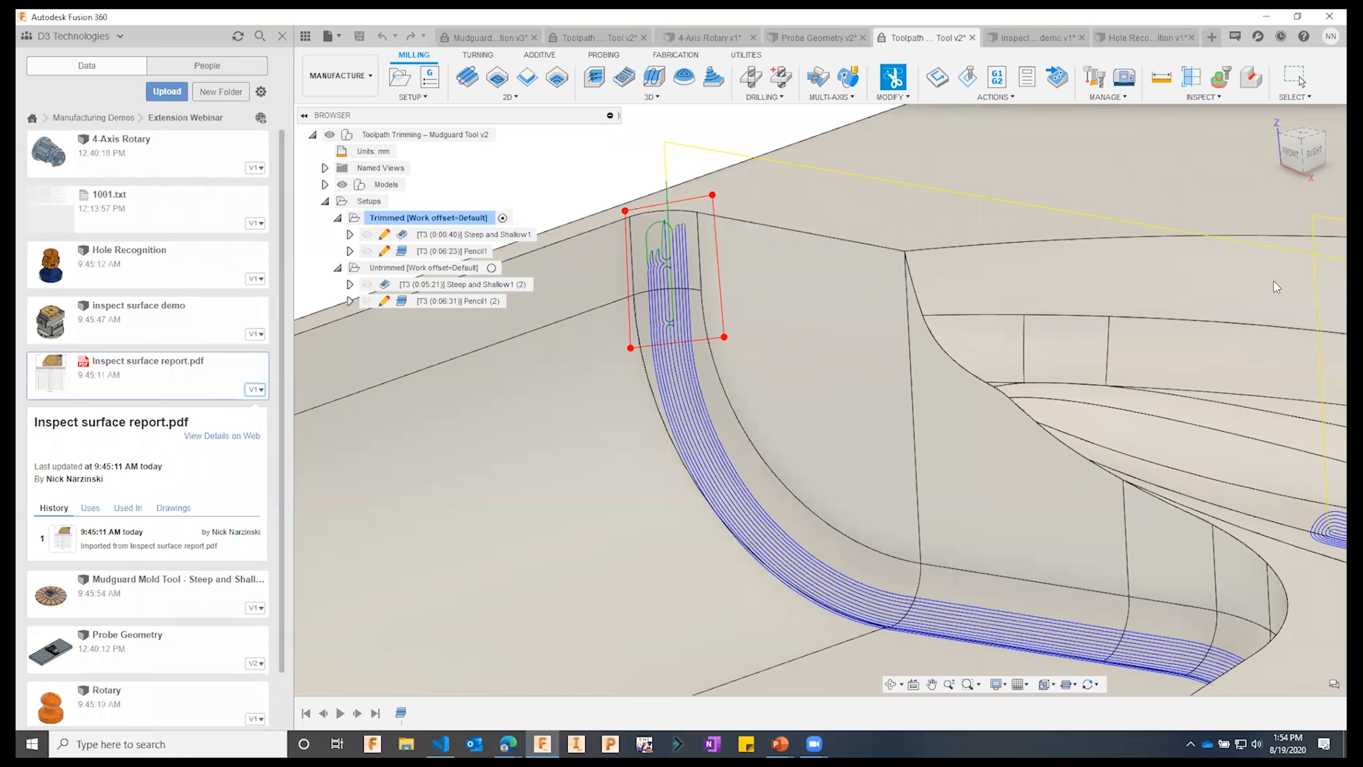
# - Show the Pencil1 (2) toolpath and trim Steep and Shallow1 (2) with a four-point polygon at the fillet's upper end, keeping the inside
pyautogui.click(431, 287)
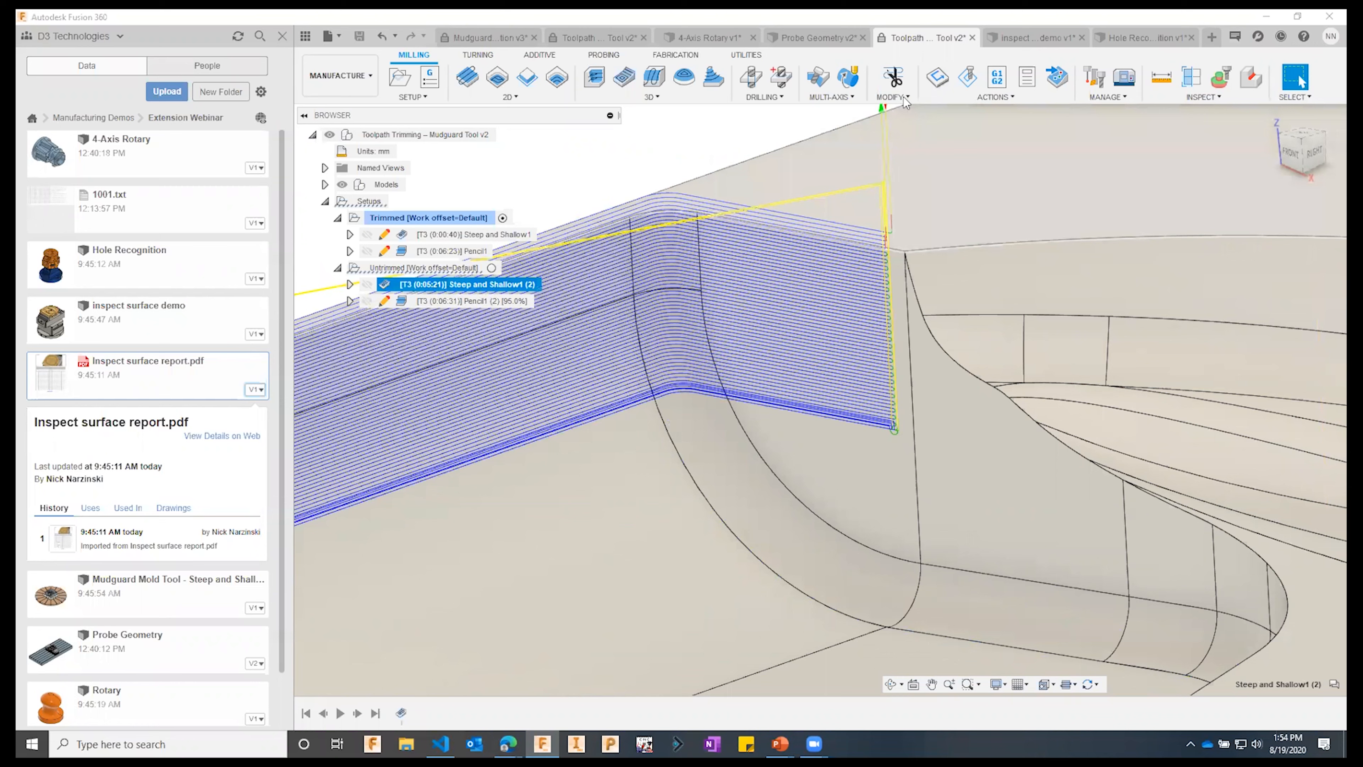
pyautogui.click(367, 302)
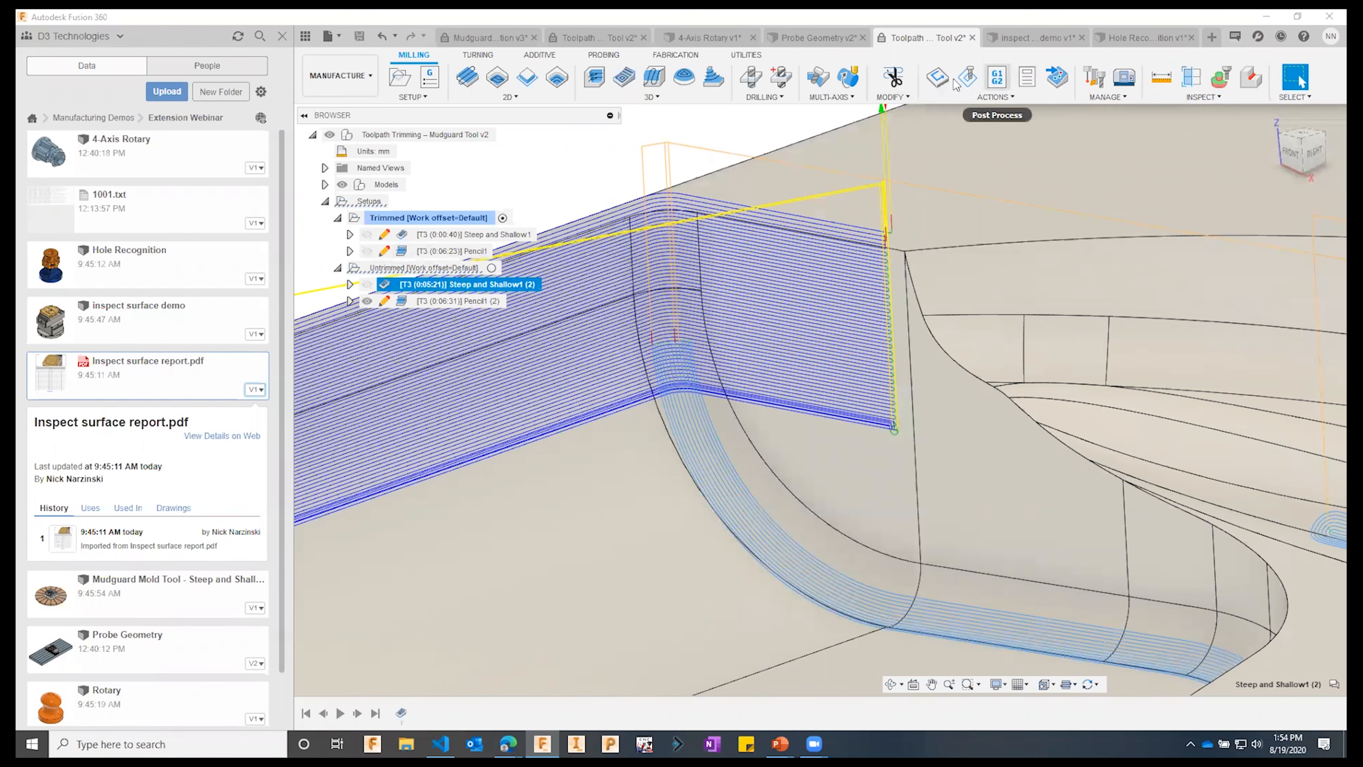
pyautogui.click(894, 78)
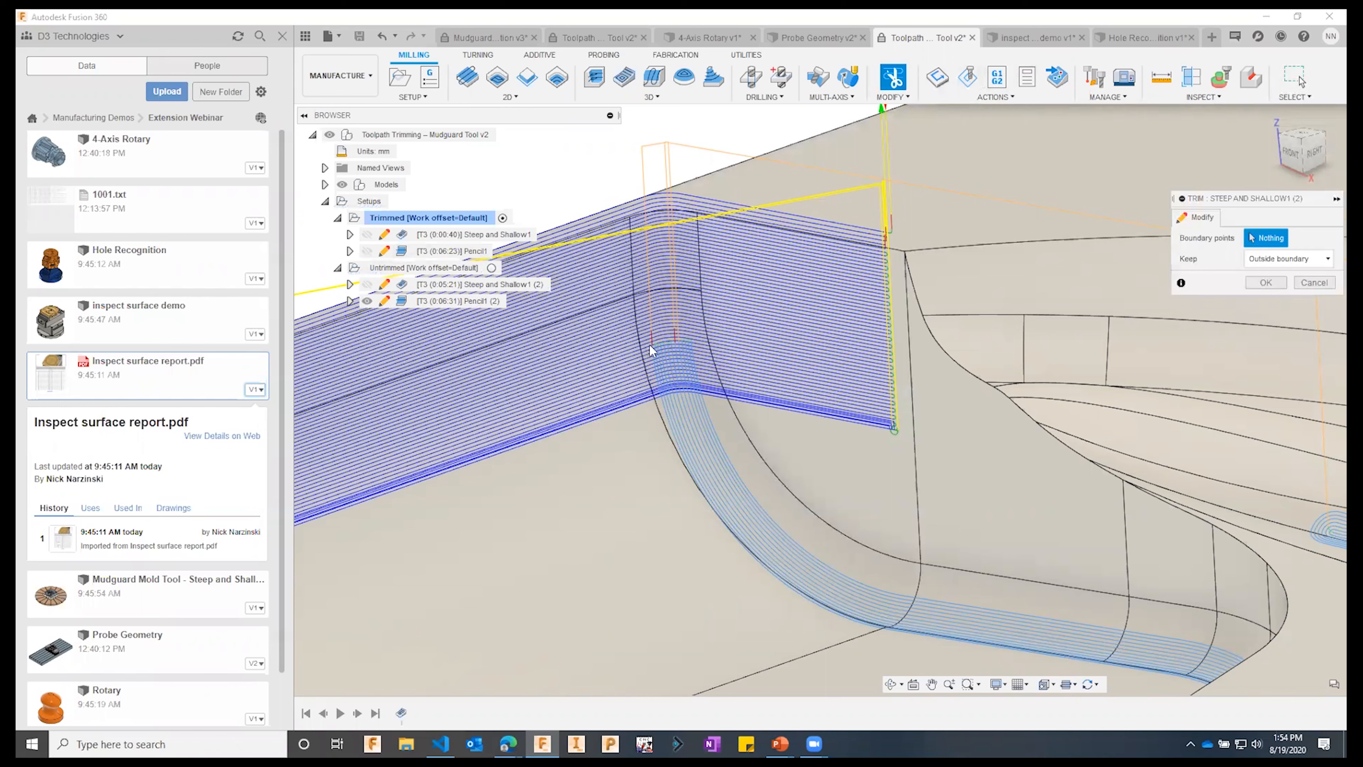
pyautogui.click(618, 215)
pyautogui.click(630, 353)
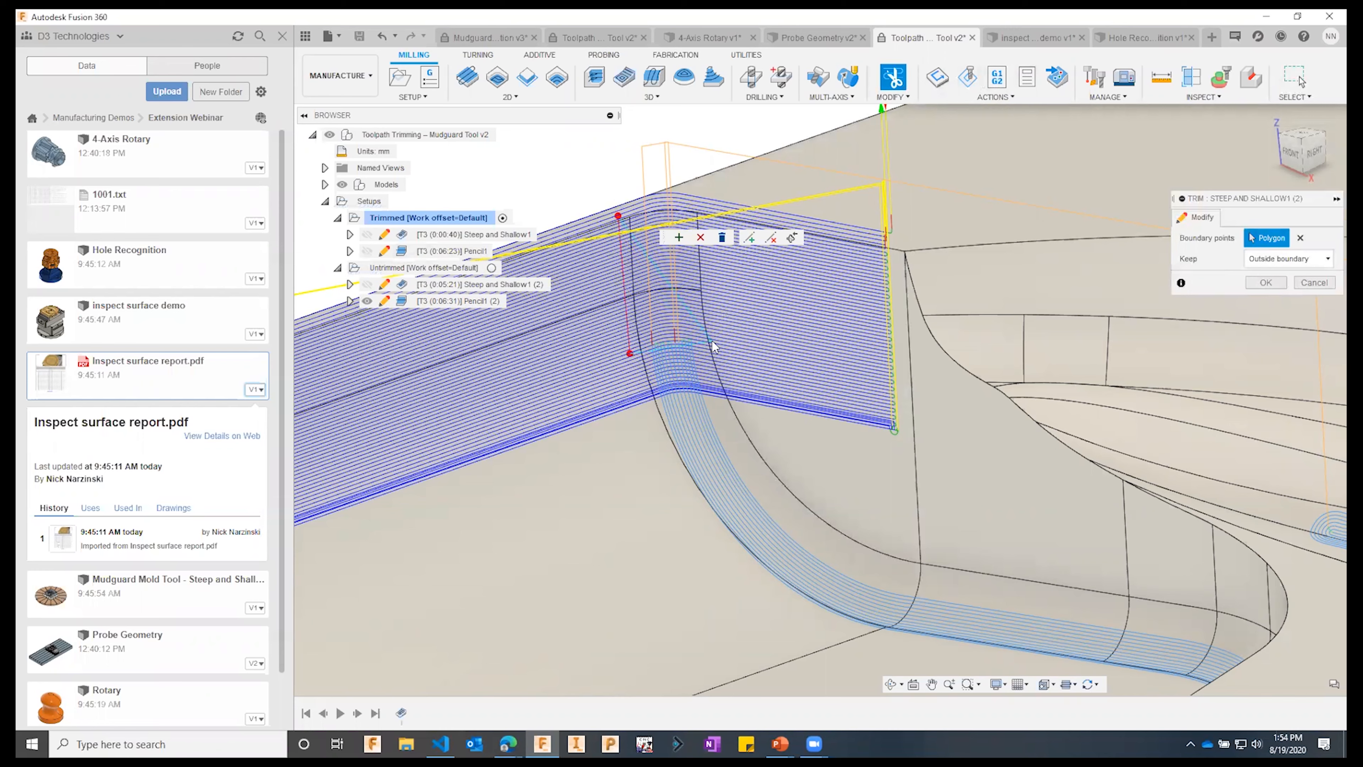
pyautogui.click(713, 342)
pyautogui.click(706, 201)
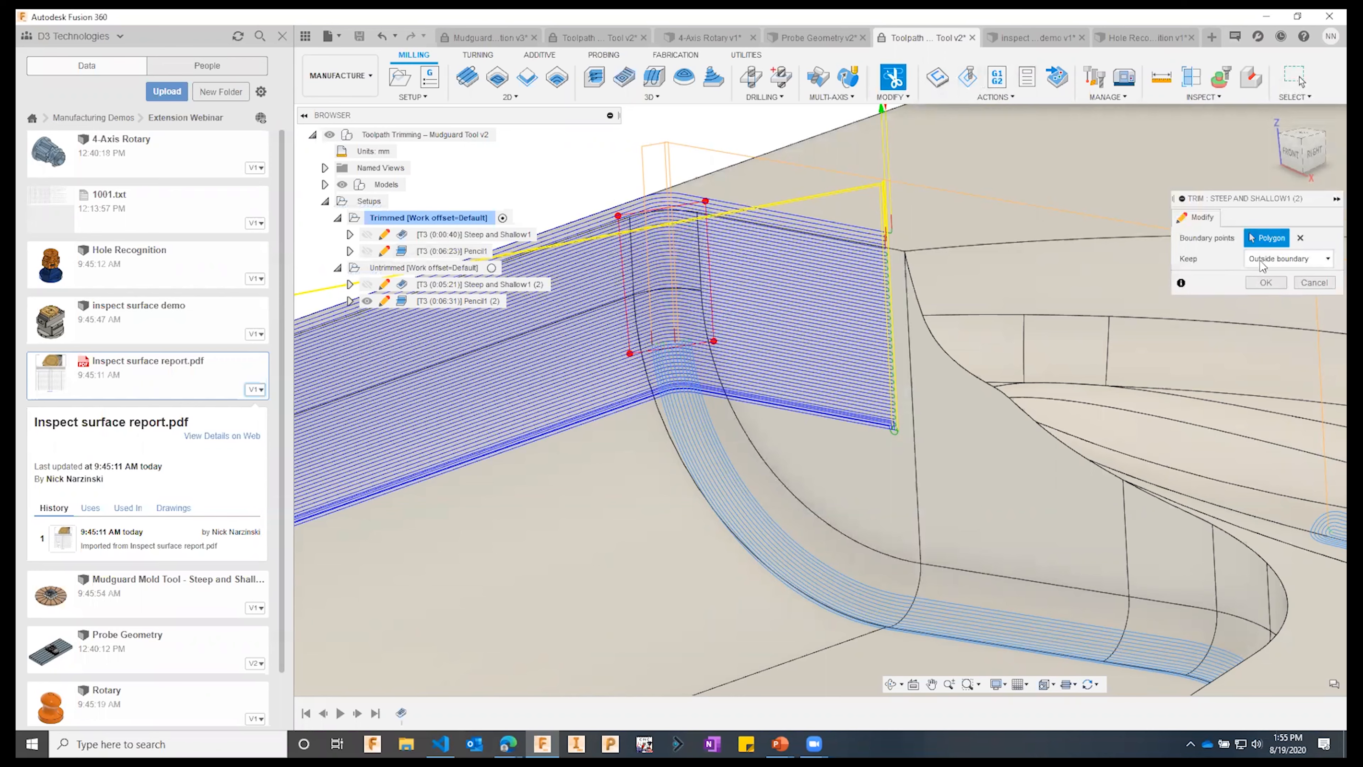
pyautogui.click(1279, 259)
pyautogui.click(1279, 292)
pyautogui.click(1275, 287)
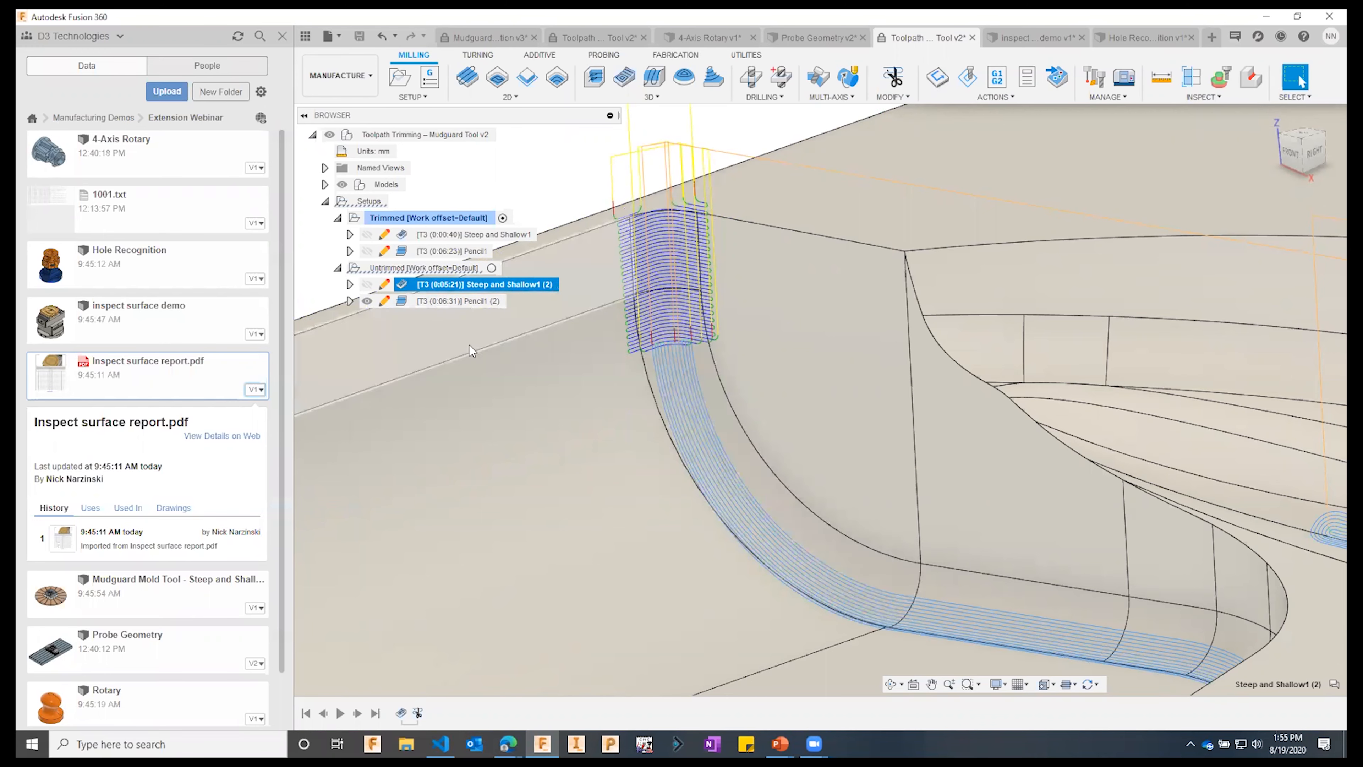
# - Check the Discard Modifications option and the boundary of the Trim on Steep and Shallow1 (2), leaving the trim unchanged
pyautogui.rightClick(390, 286)
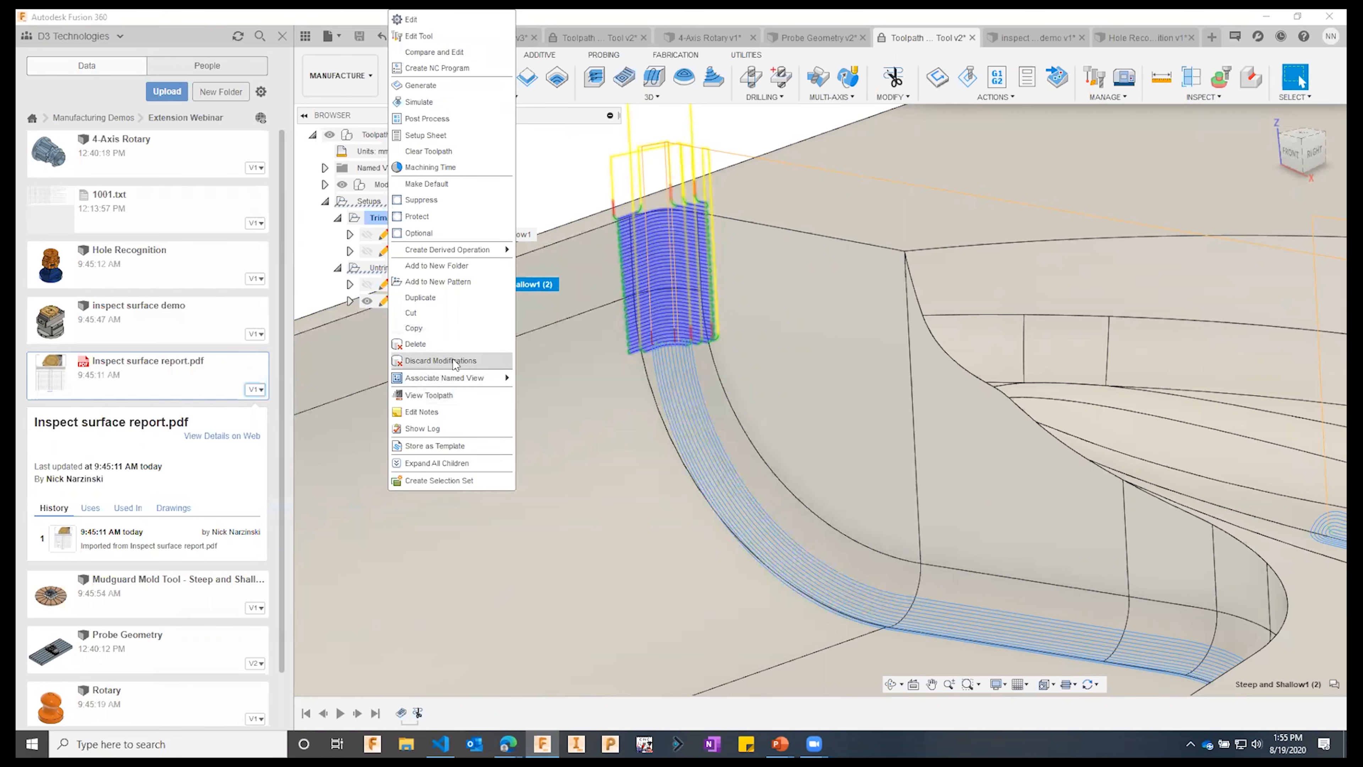
pyautogui.click(678, 139)
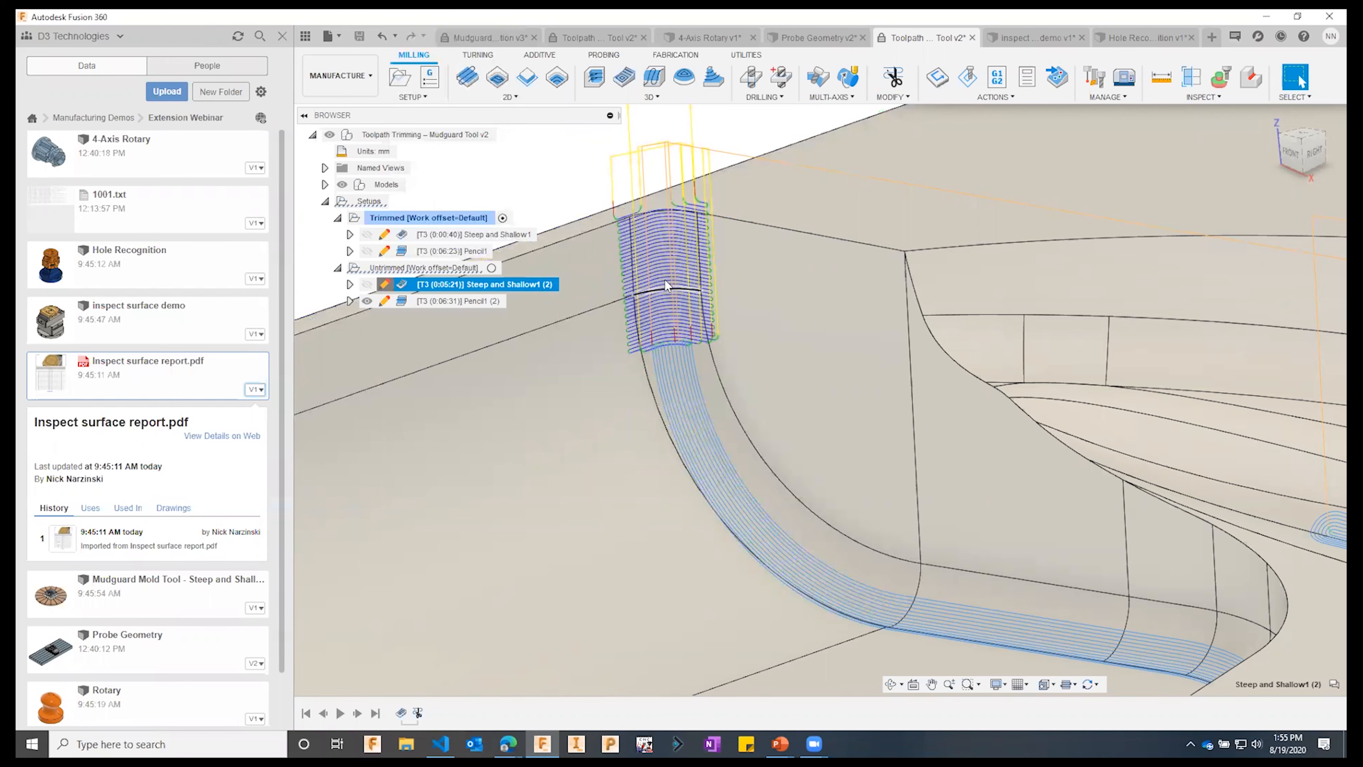
pyautogui.scroll(5, 654, 248)
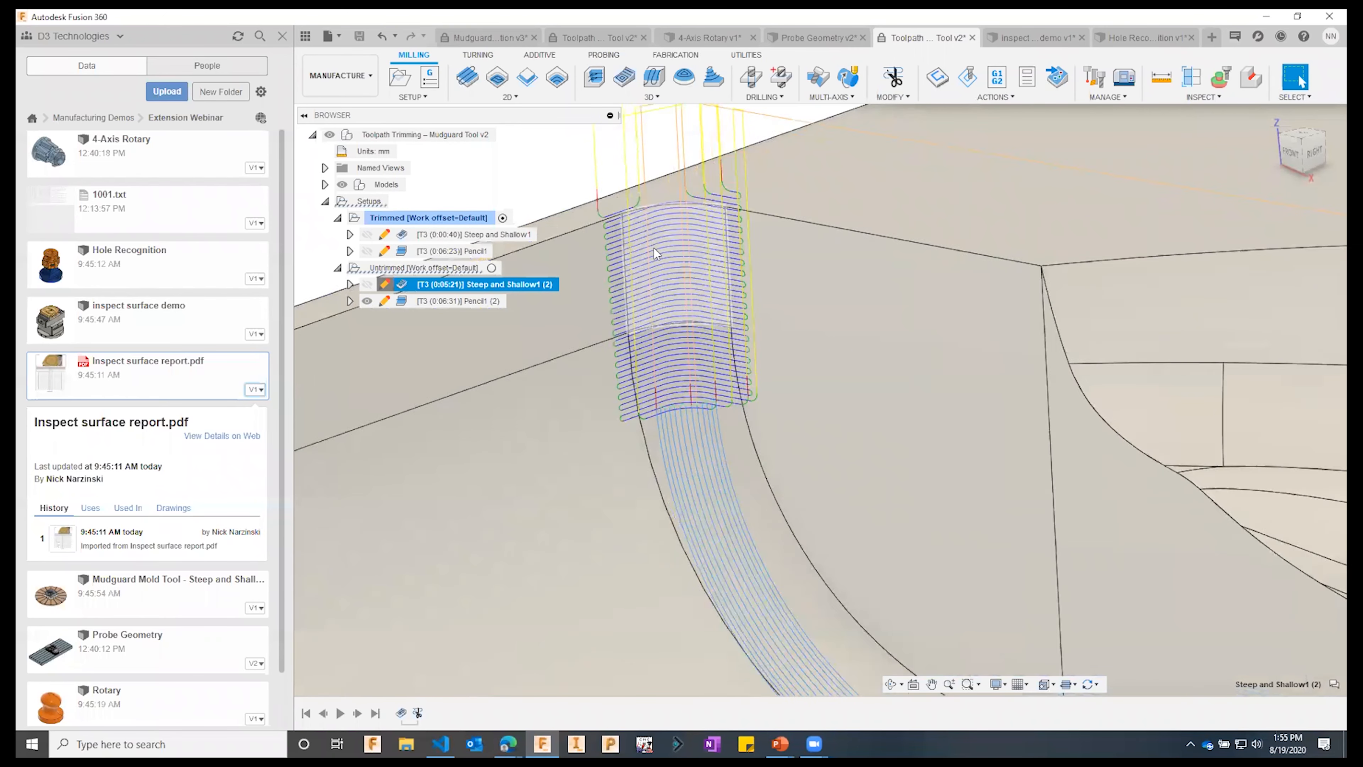
pyautogui.click(439, 284)
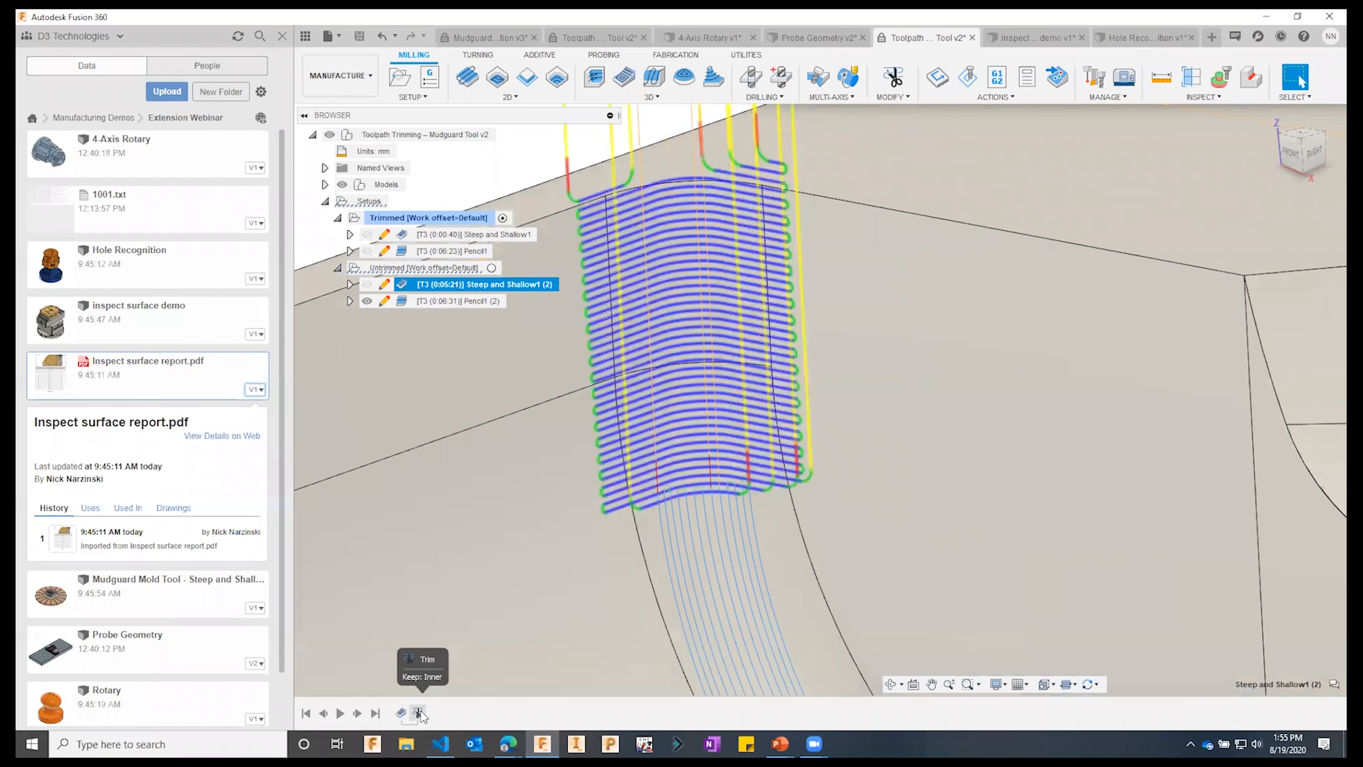
pyautogui.doubleClick(418, 713)
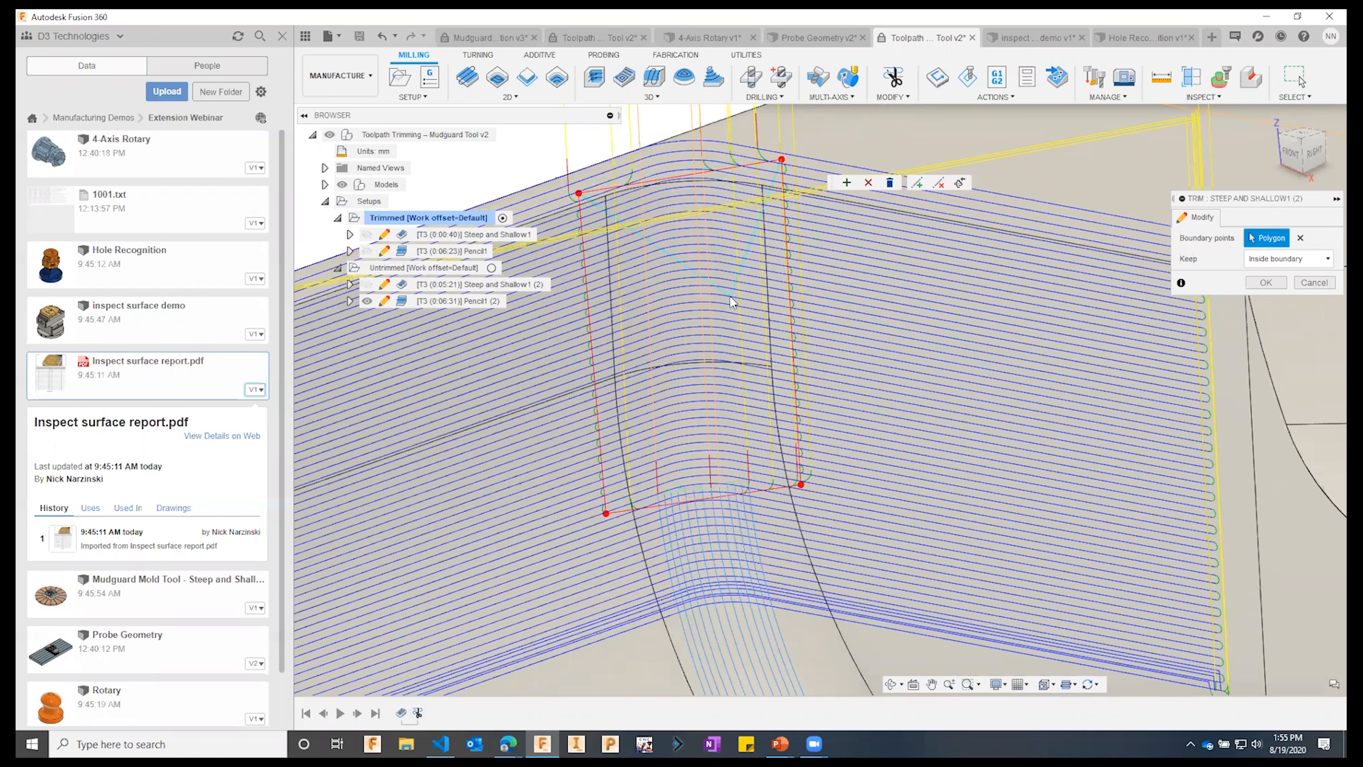
pyautogui.click(1315, 283)
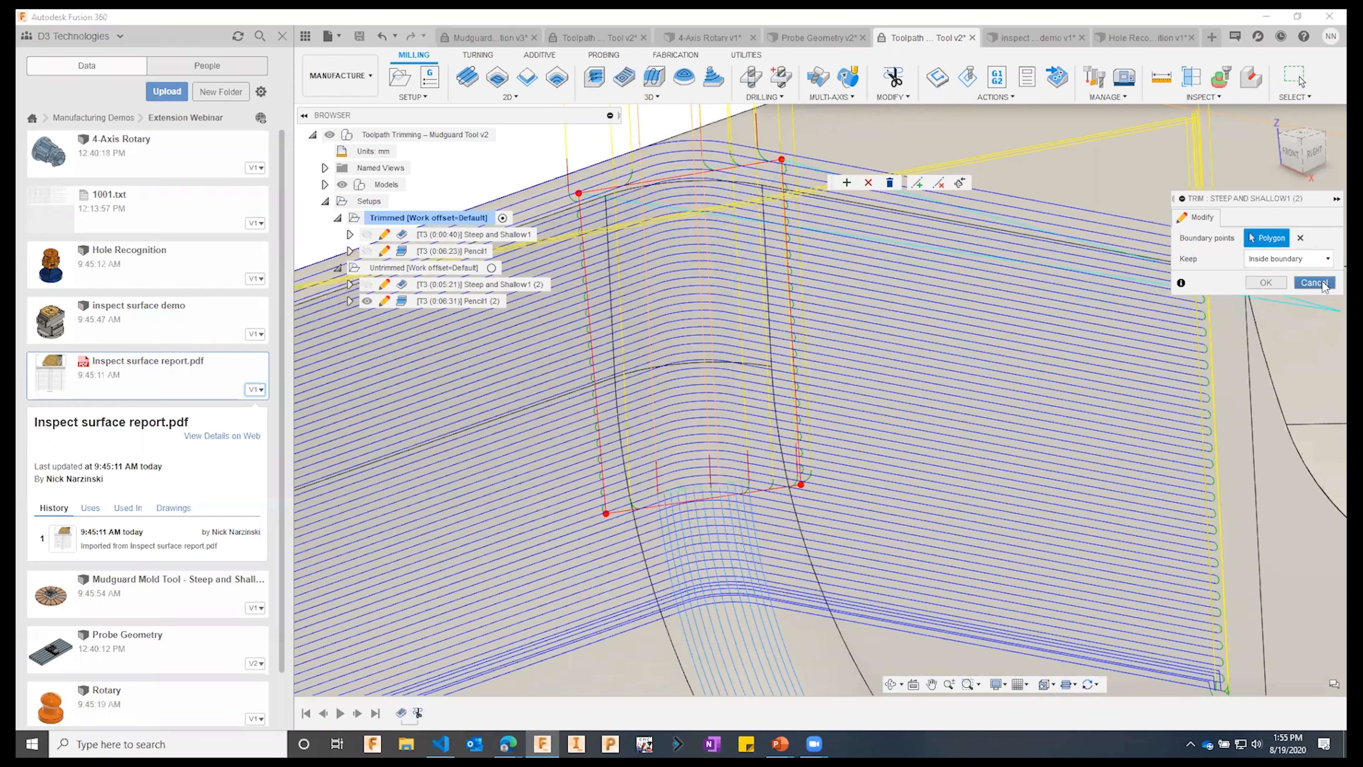
pyautogui.scroll(-5, 716, 432)
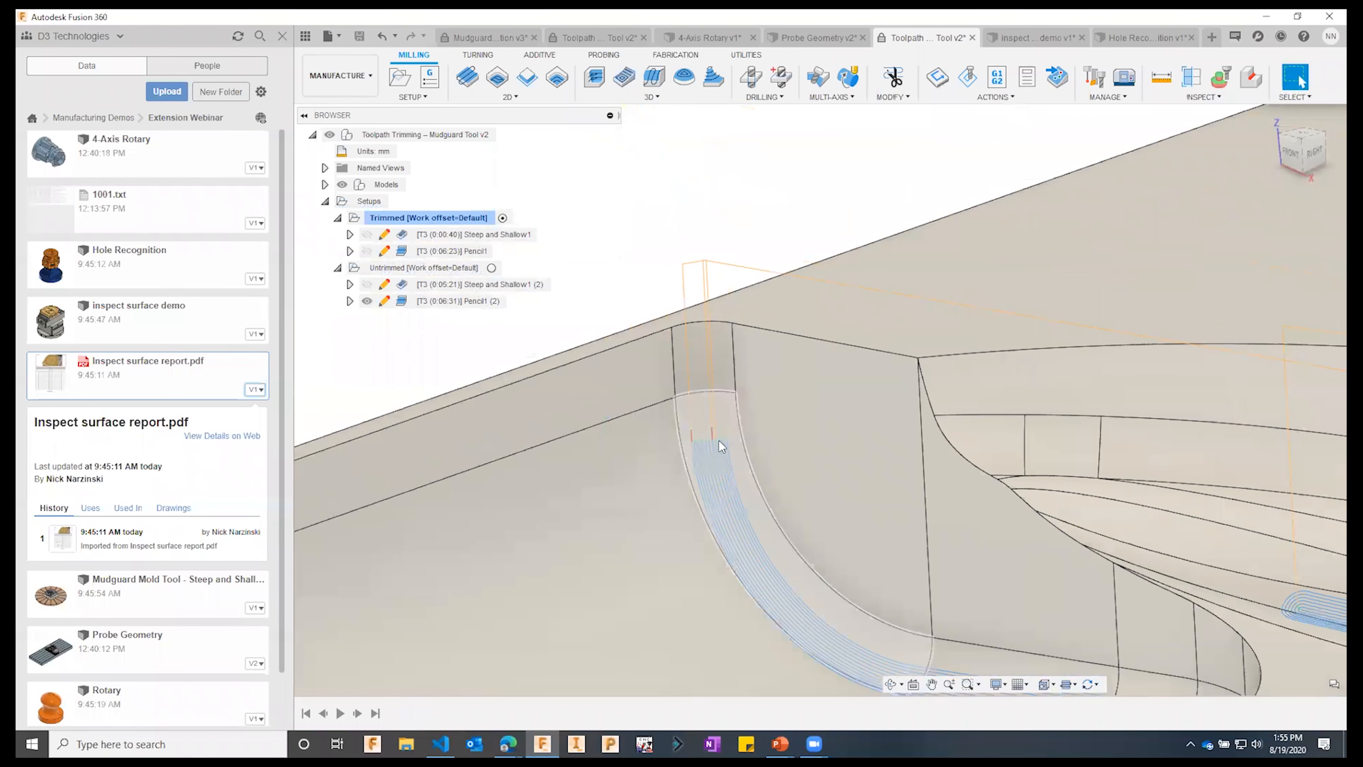
pyautogui.click(655, 96)
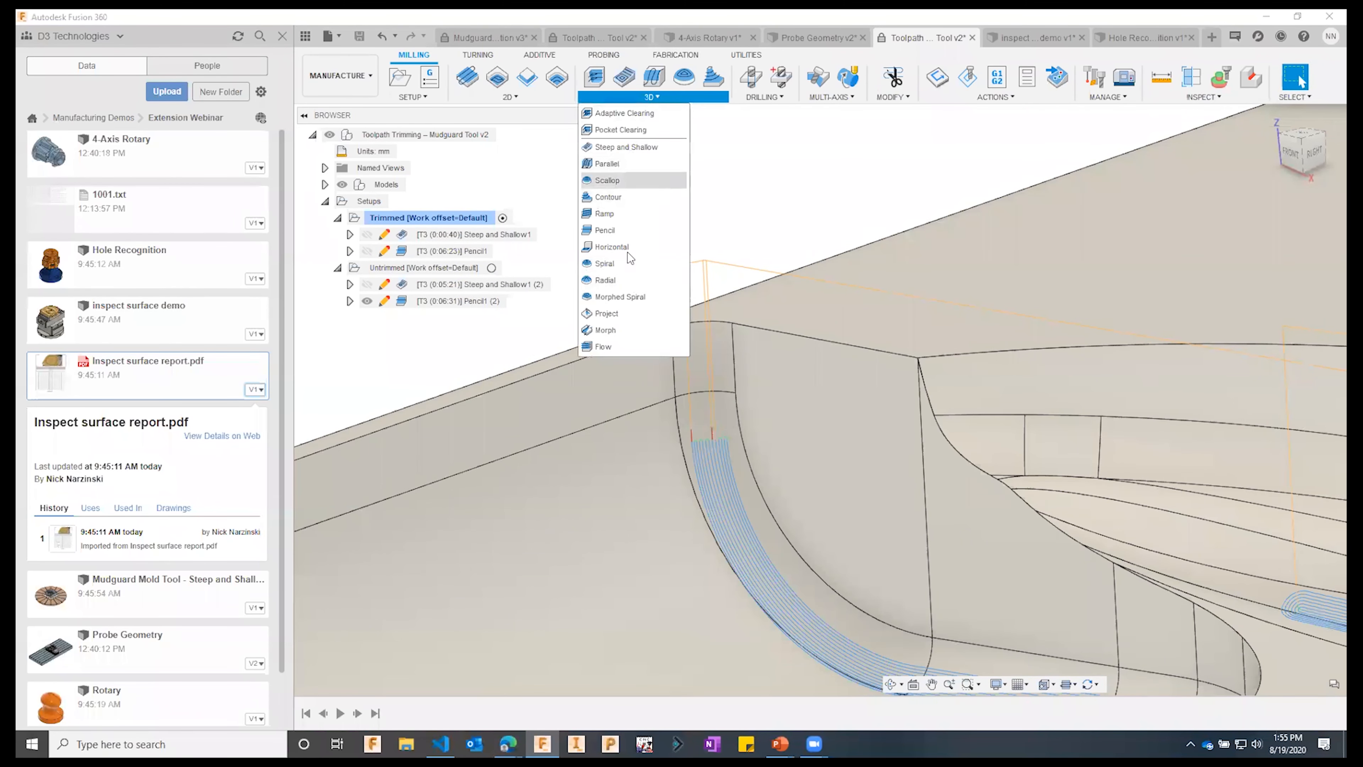
pyautogui.click(803, 168)
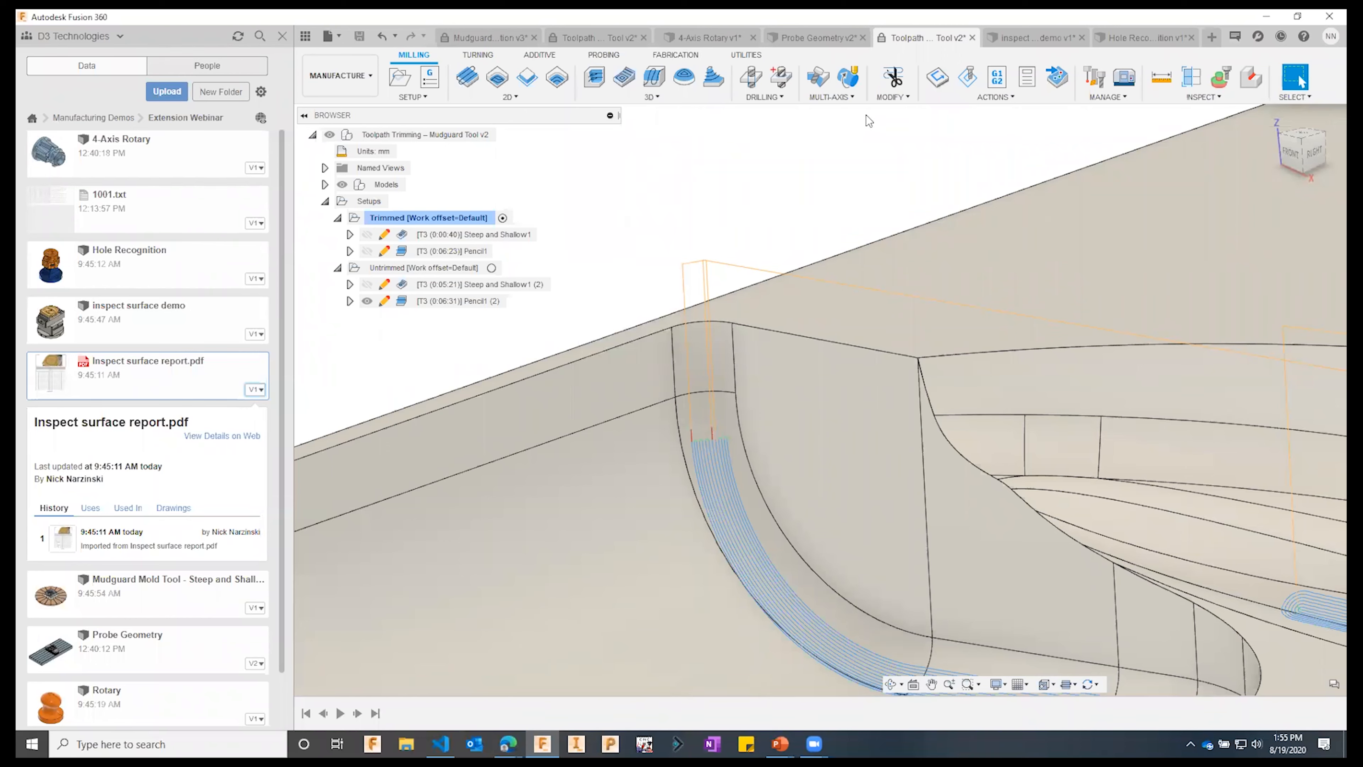